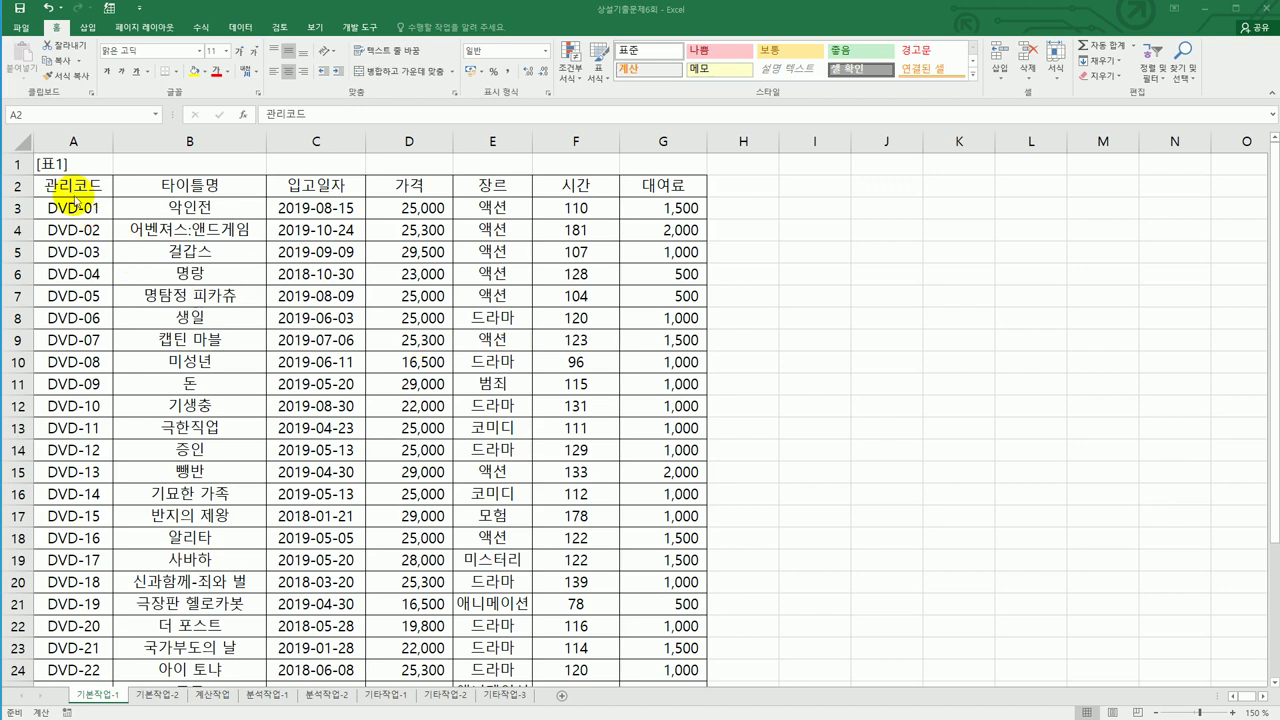
Enter the criteria heading 조건 in cell A34 below the DVD table
scroll(303, 418, down, 4)
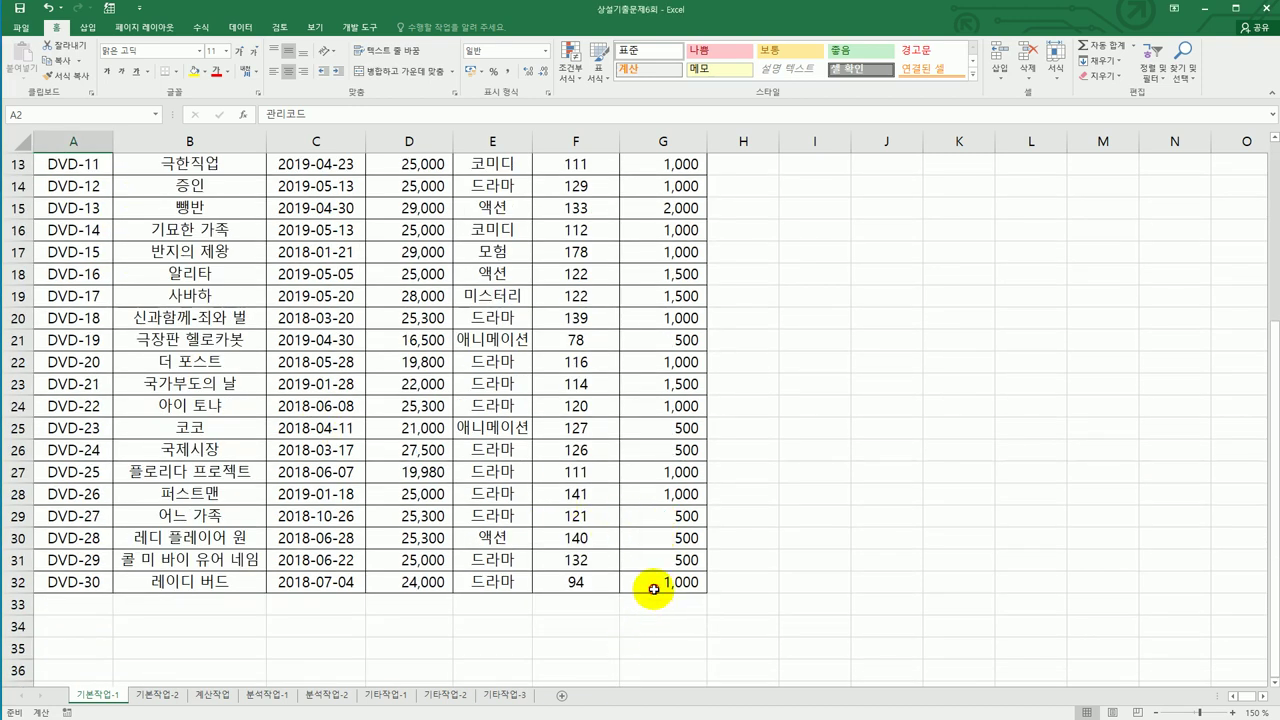
click(653, 587)
scroll(653, 589, down, 3)
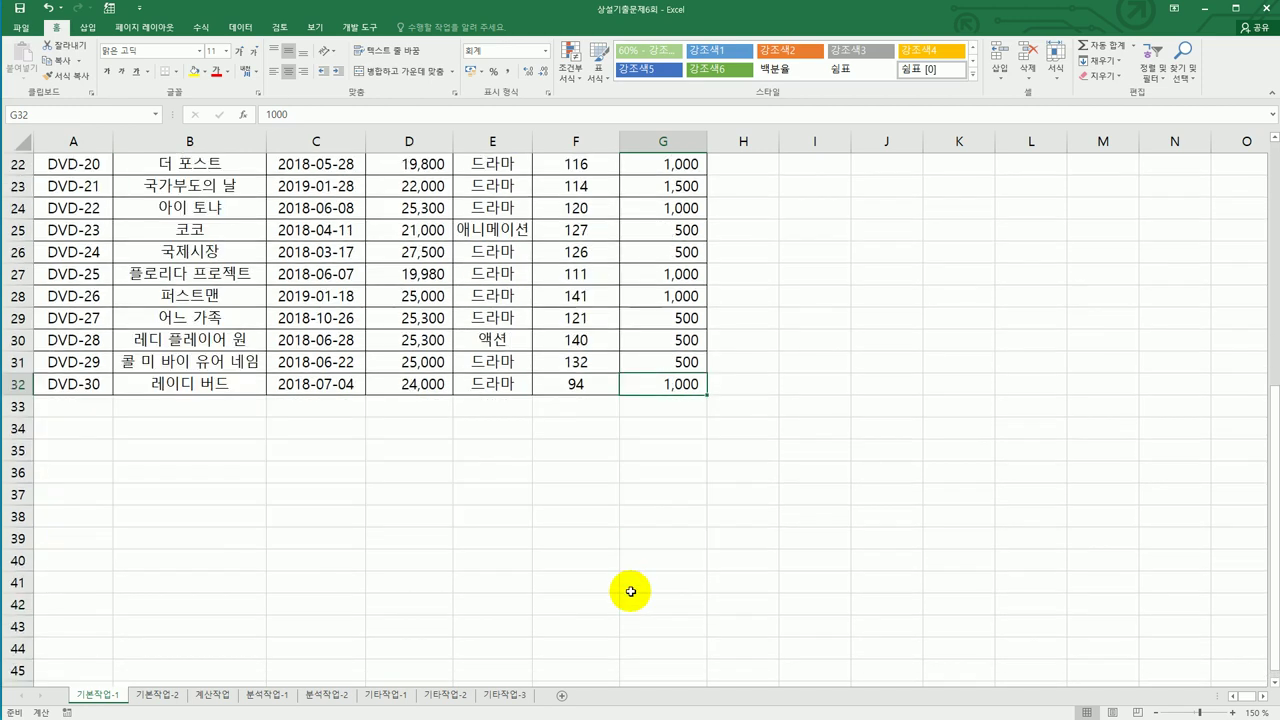
click(94, 502)
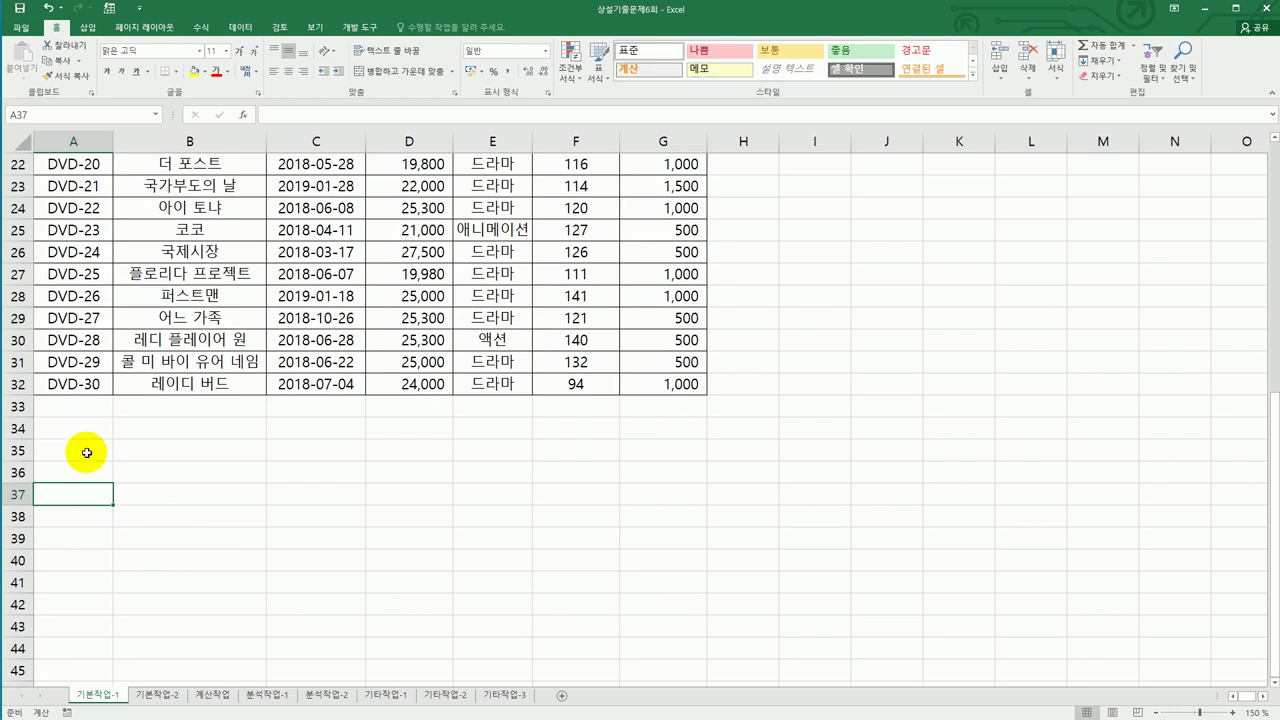
mouse_move(88, 434)
mouse_down()
mouse_move(88, 445)
mouse_move(88, 430)
mouse_up()
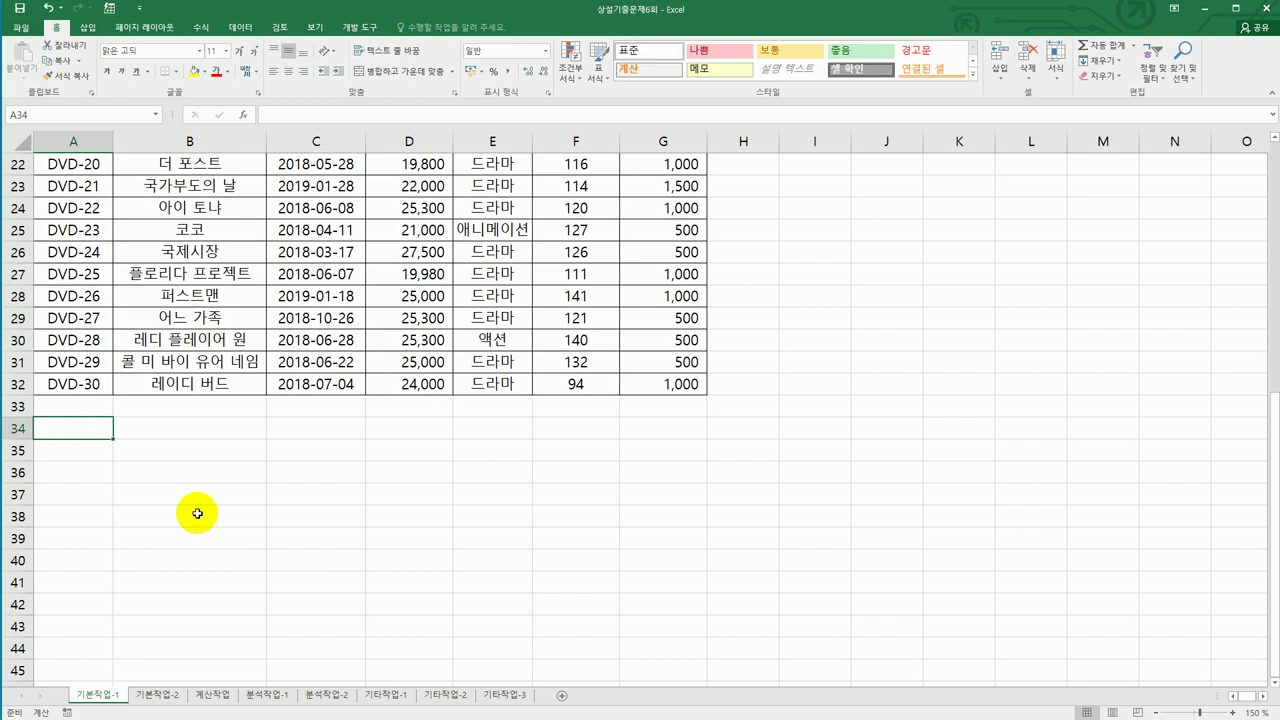
text(wh)
key(BackSpace)
key(BackSpace)
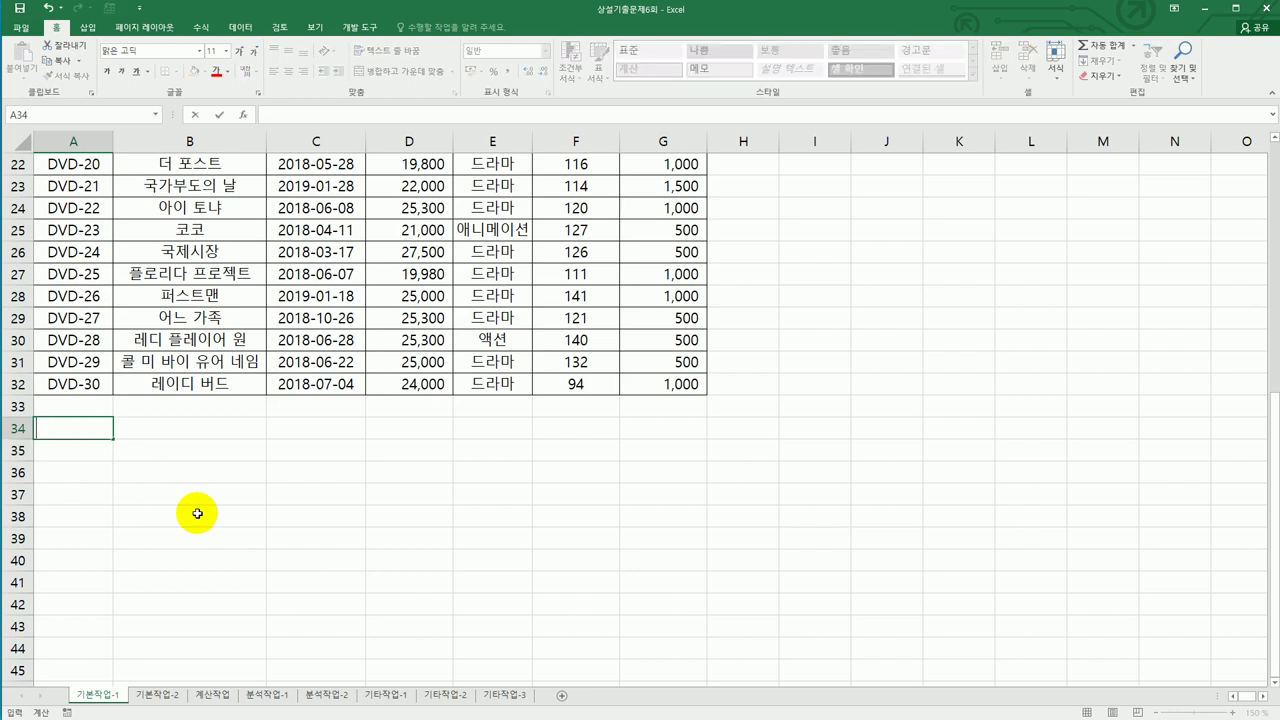
text(조건)
key(Return)
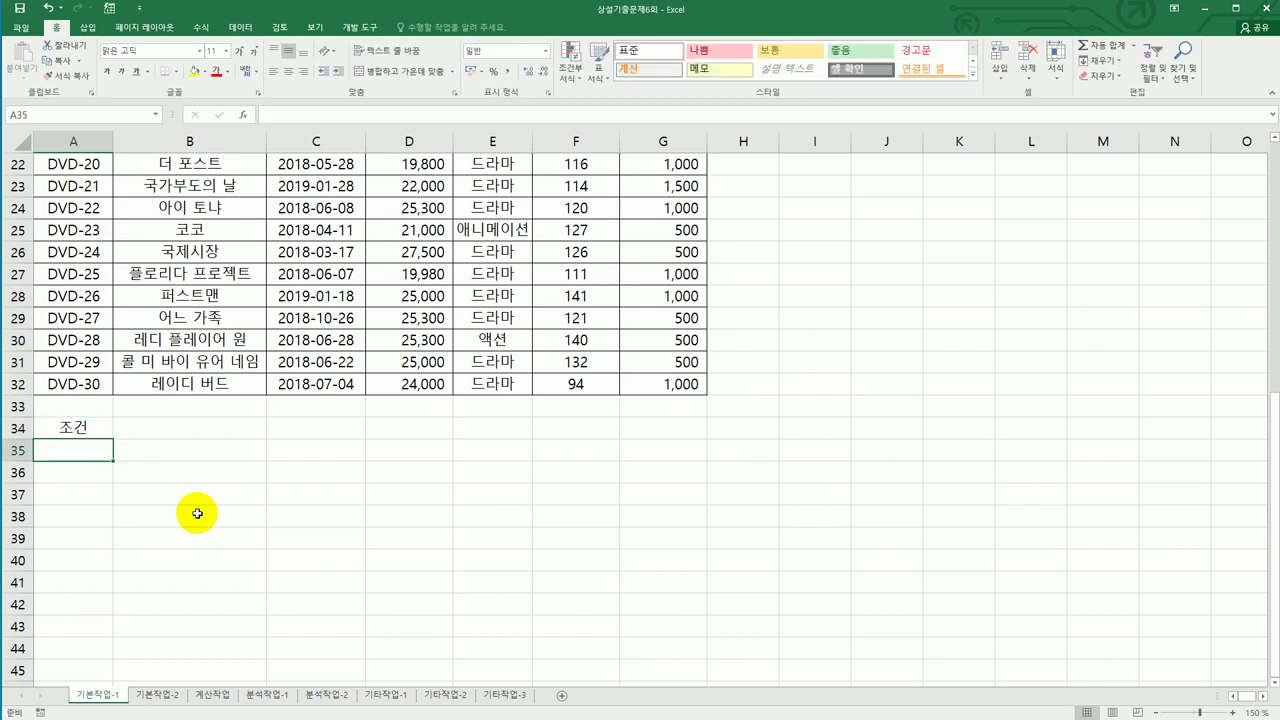
Begin an AND formula in A35 whose first condition is MID(A3,5,1)="1", testing the fifth character of the management code
text(=)
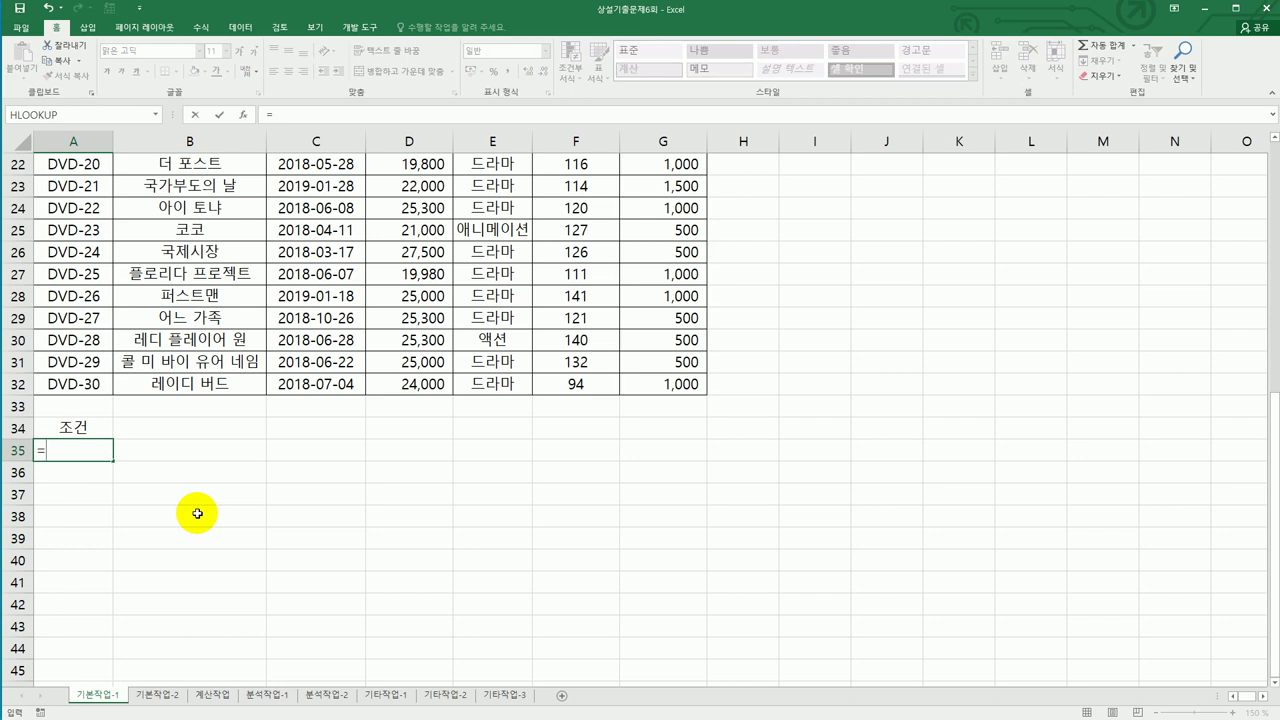
text(ㅁ)
key(BackSpace)
text(and()
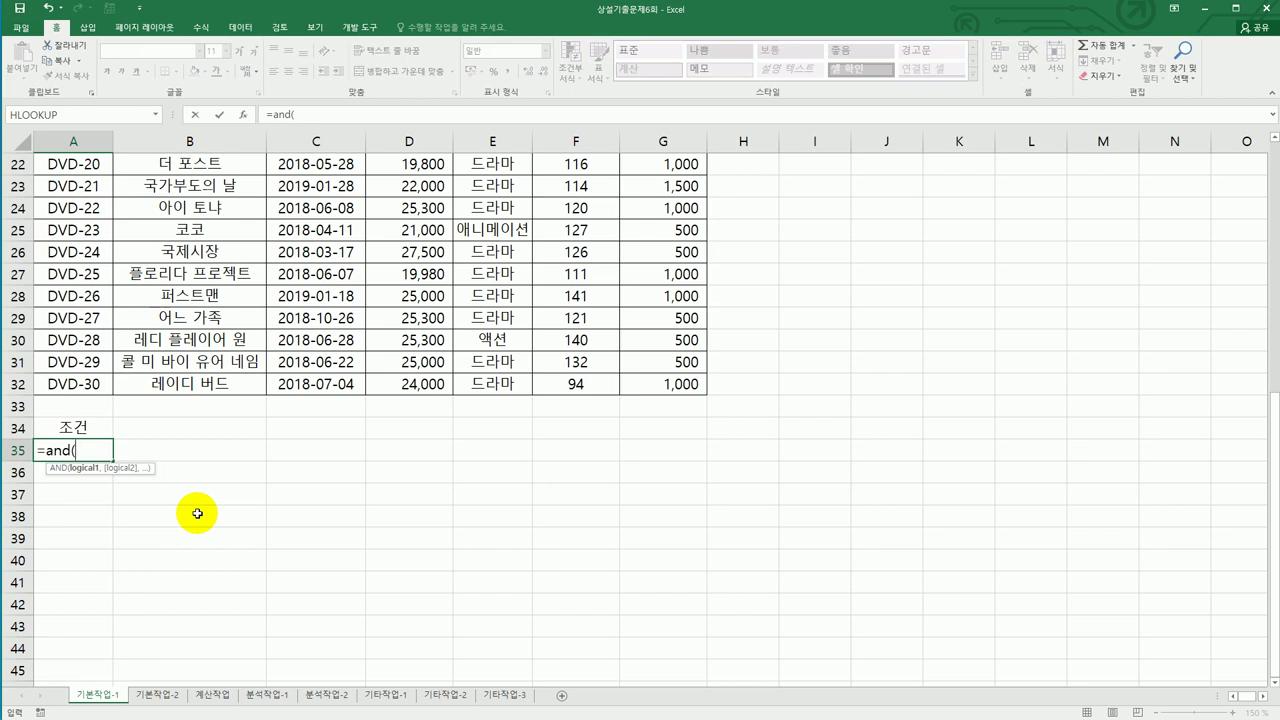
text(mi)
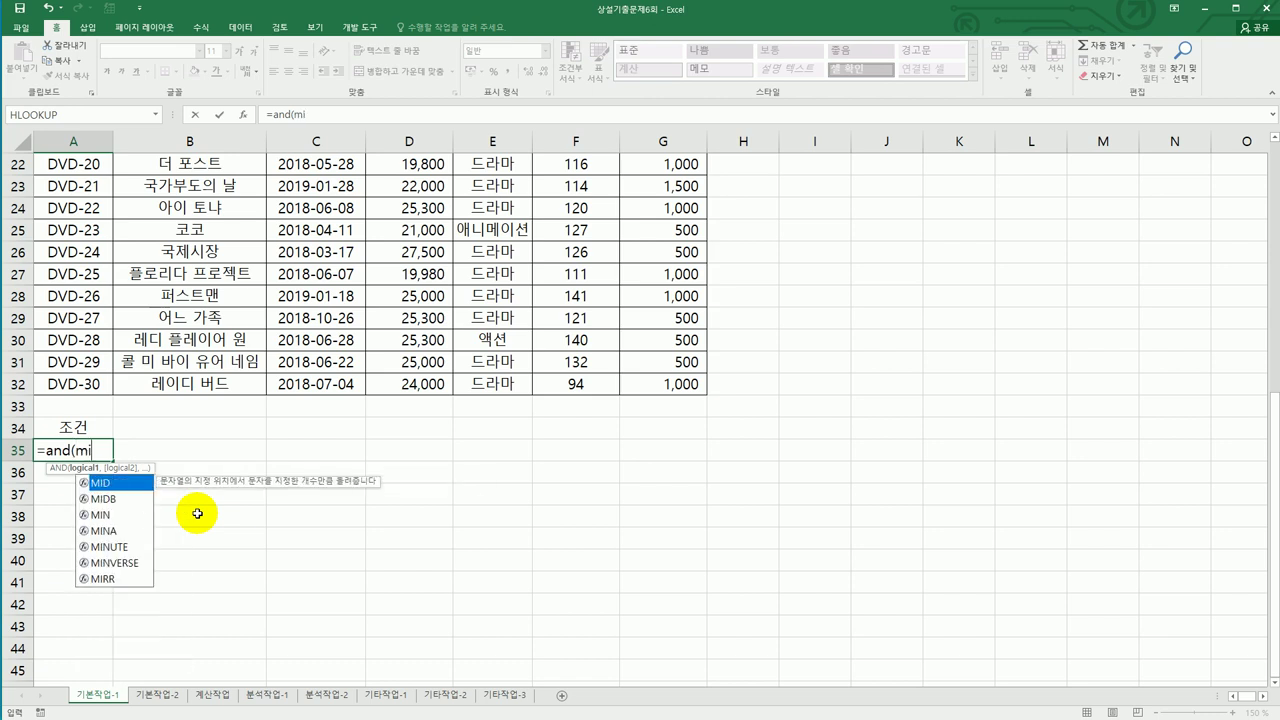
text(d()
scroll(197, 513, up, 7)
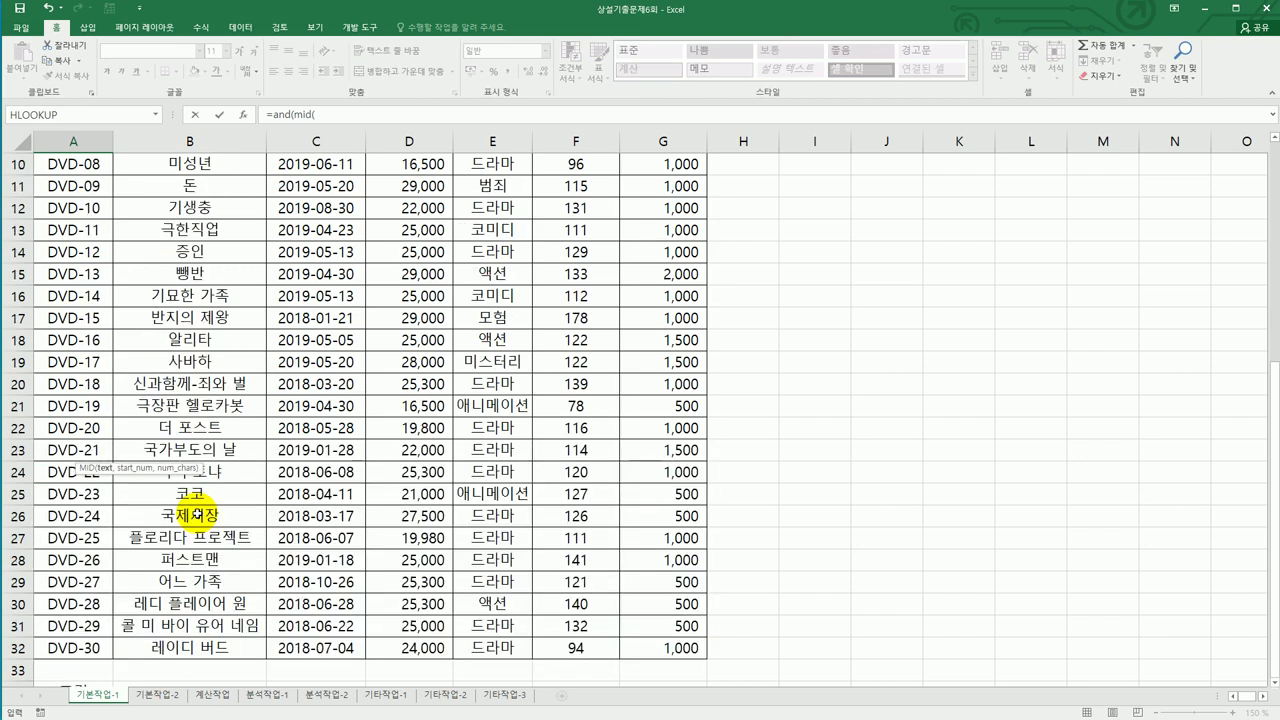
click(90, 212)
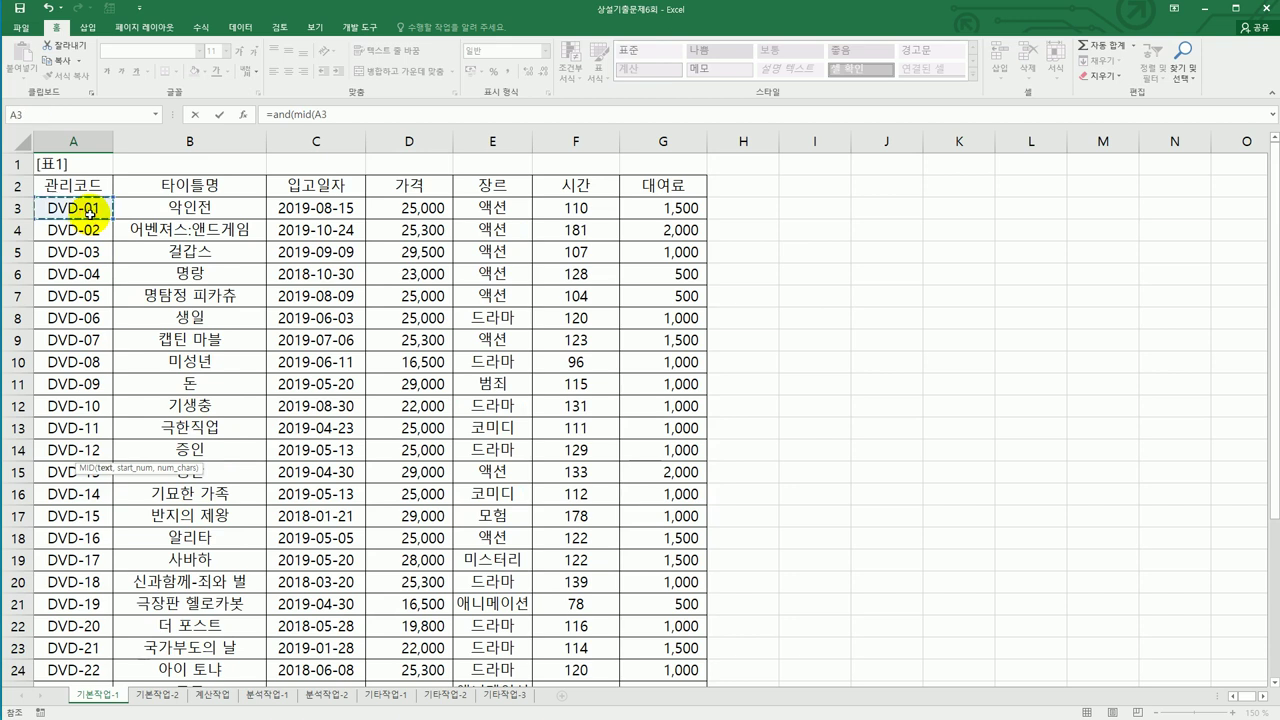
text(,5,1)
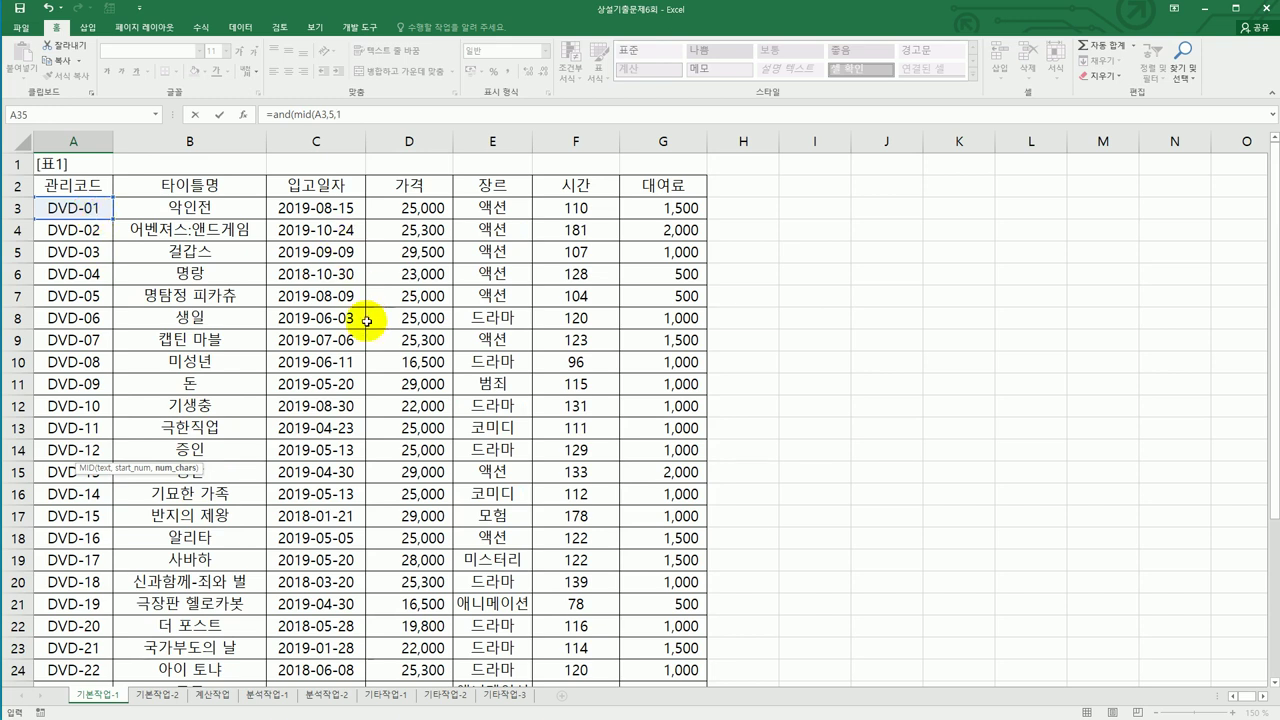
scroll(323, 323, down, 6)
text(1)
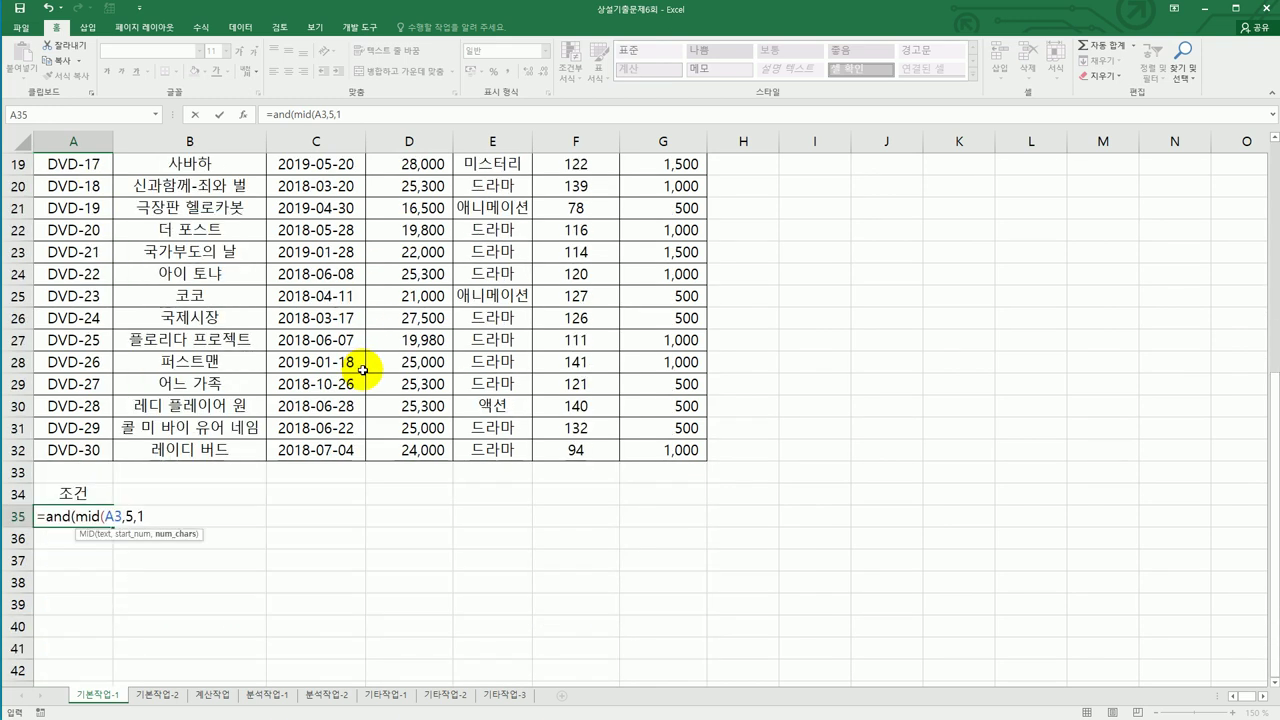
text()=)
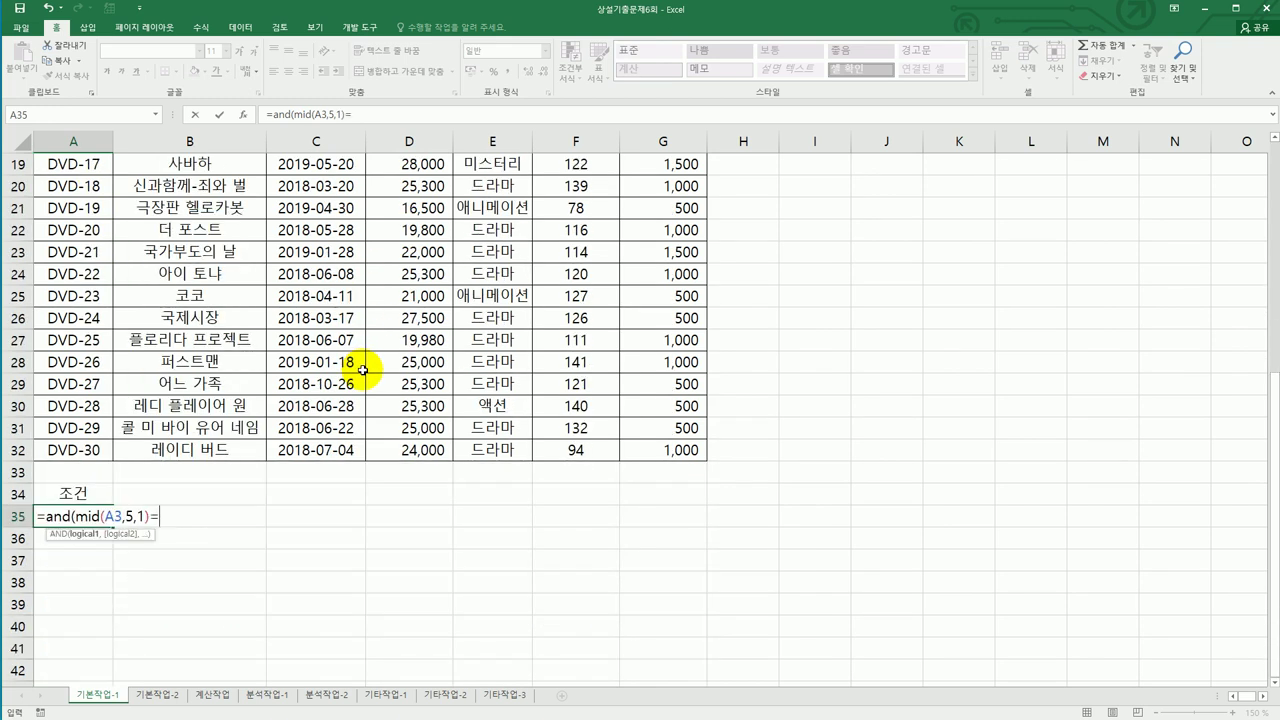
text("1")
text(,)
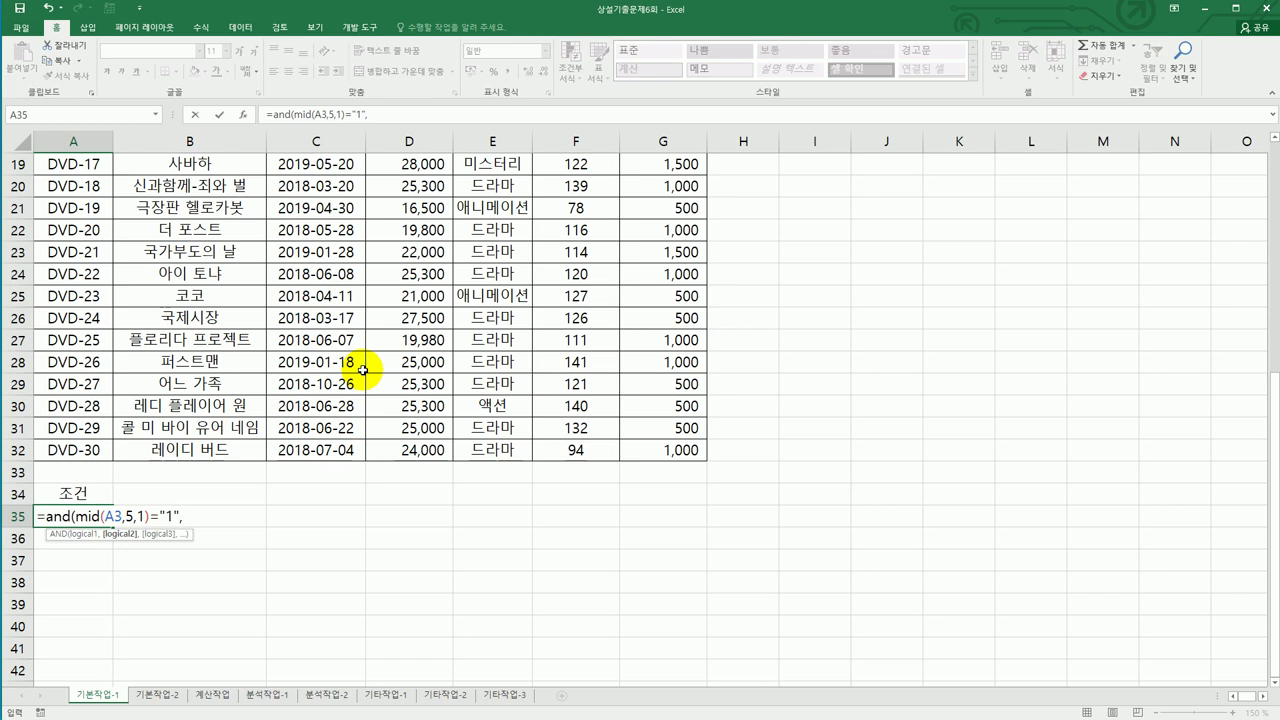
Complete the A35 formula with the running-time conditions F3>=100 and F3<150, and enter it
scroll(480, 402, up, 6)
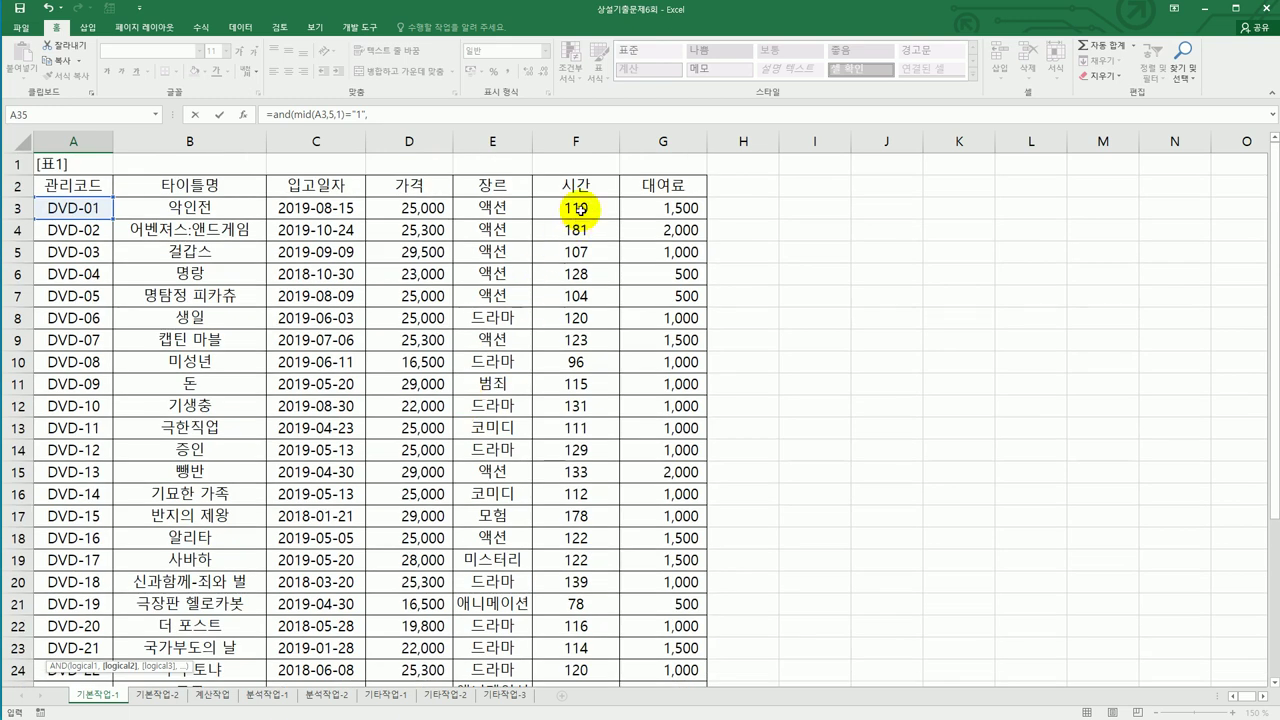
click(580, 209)
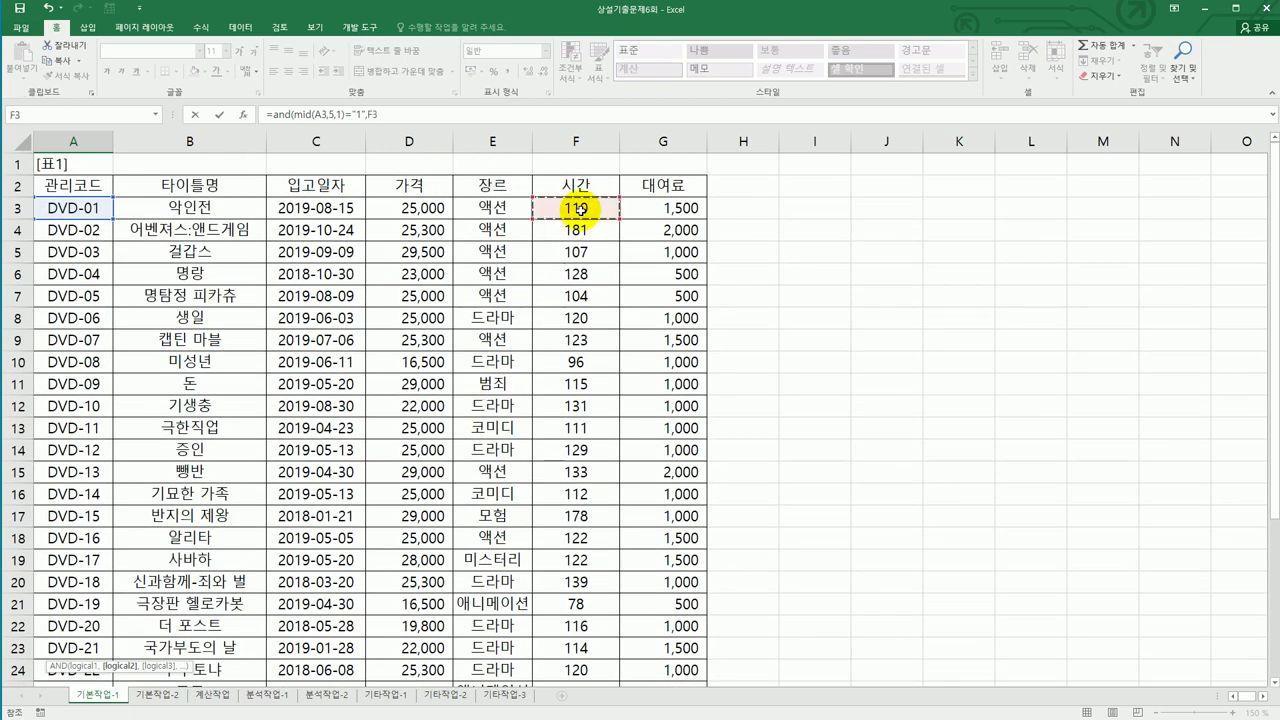
text(>=100,)
click(586, 209)
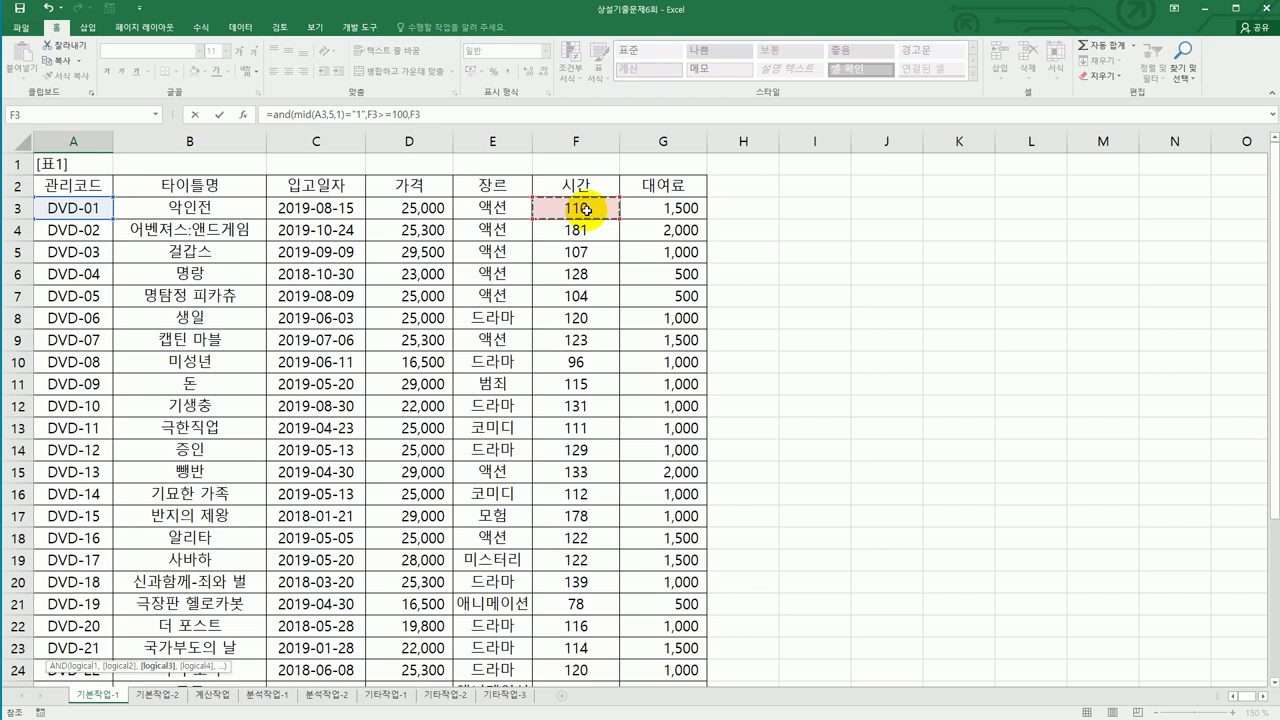
text(<150)
scroll(586, 286, down, 5)
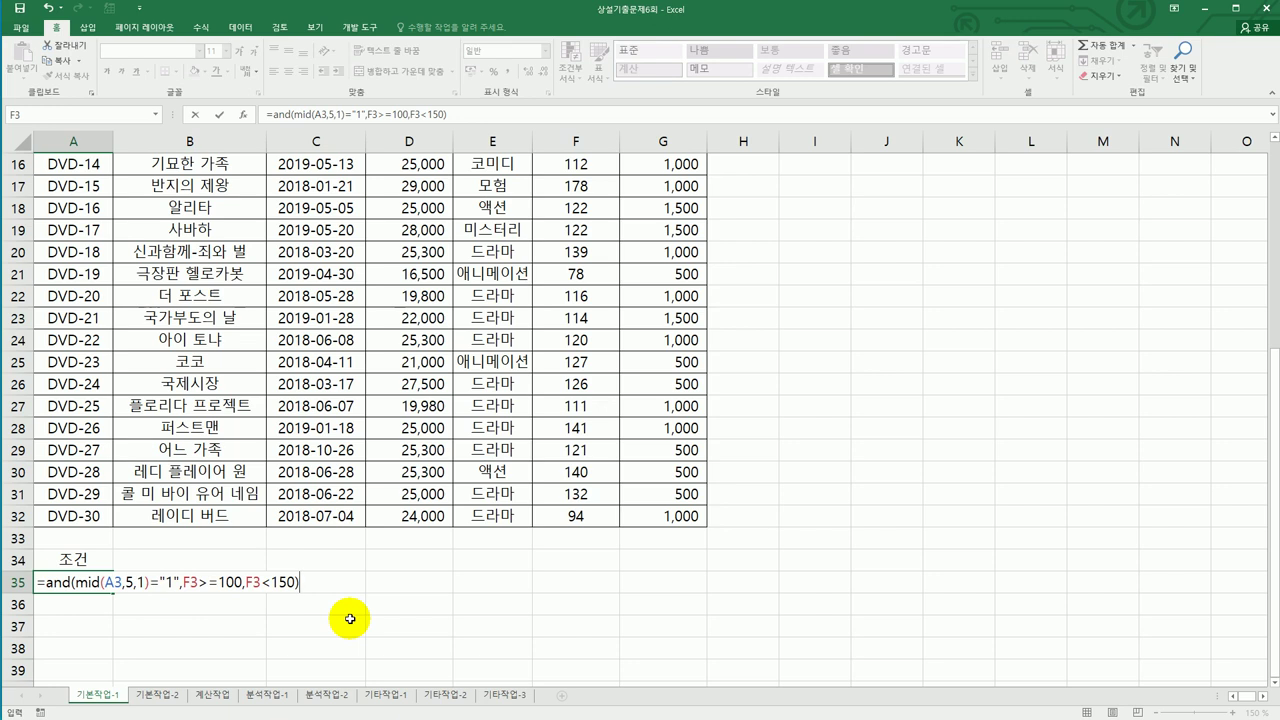
key(Escape)
key(Return)
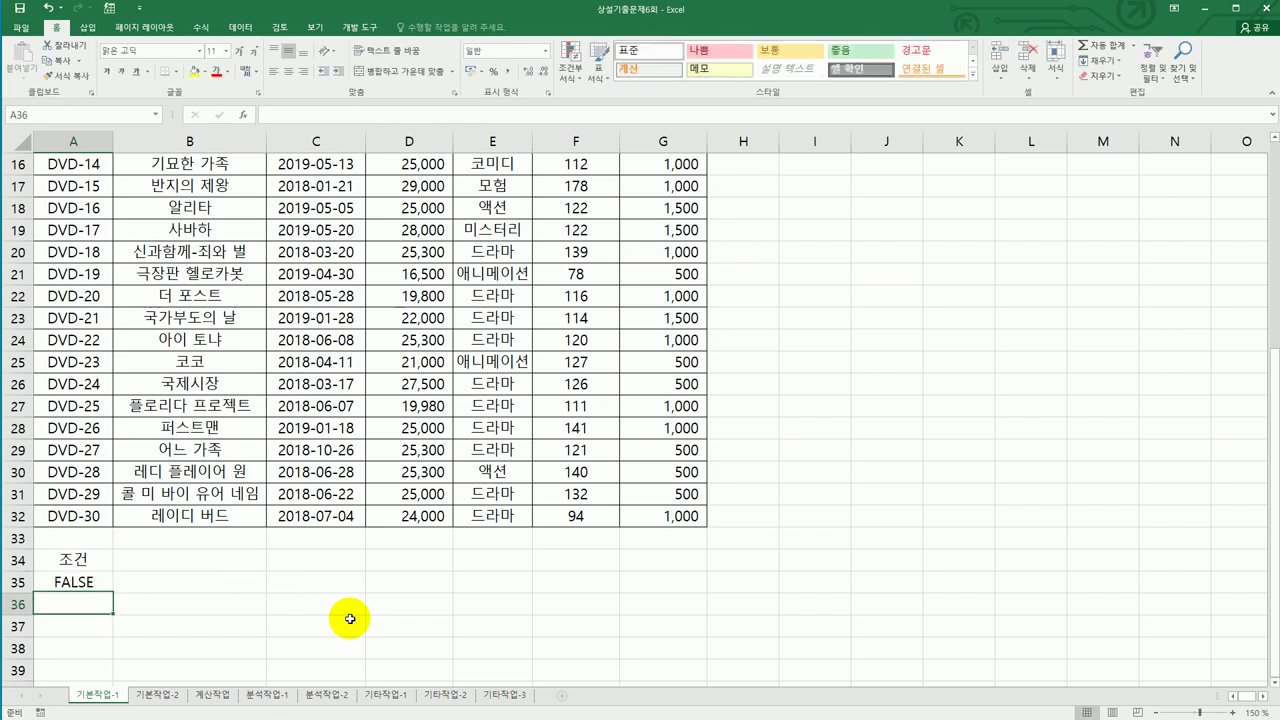
Set up an advanced filter on the table A2:G32 with A34:A35 as the criteria range
click(339, 382)
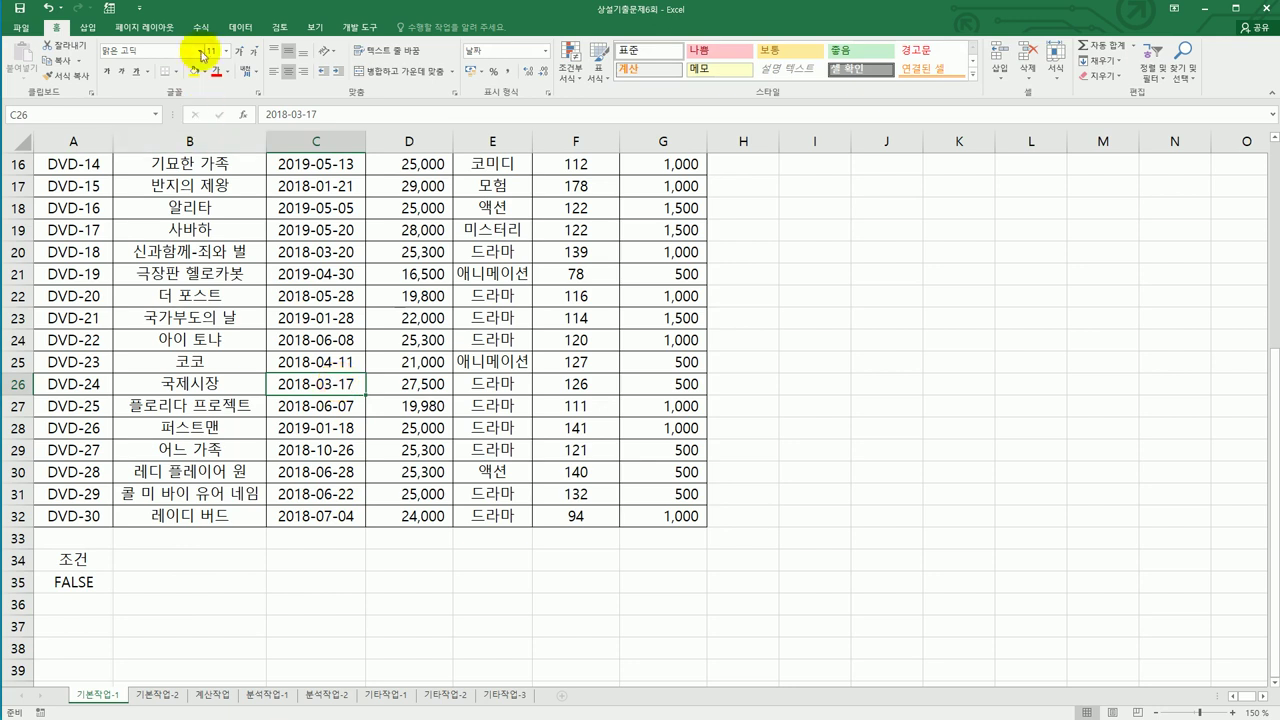
click(240, 27)
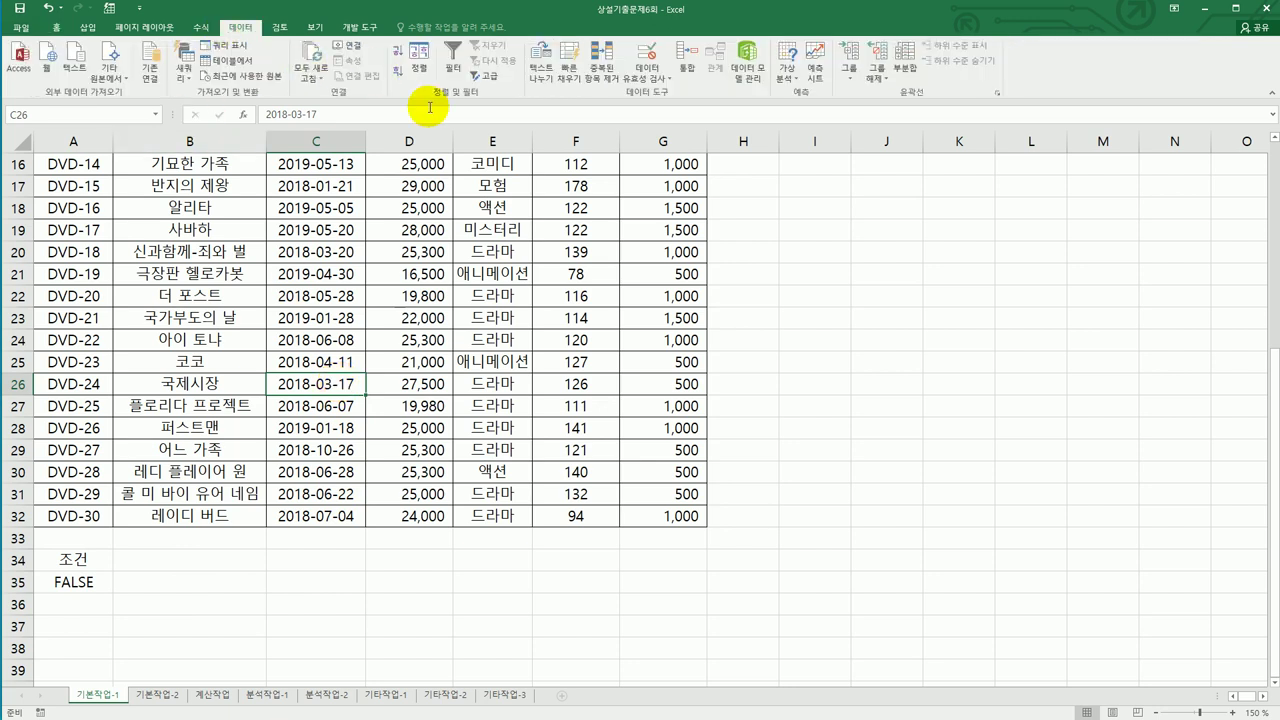
click(490, 80)
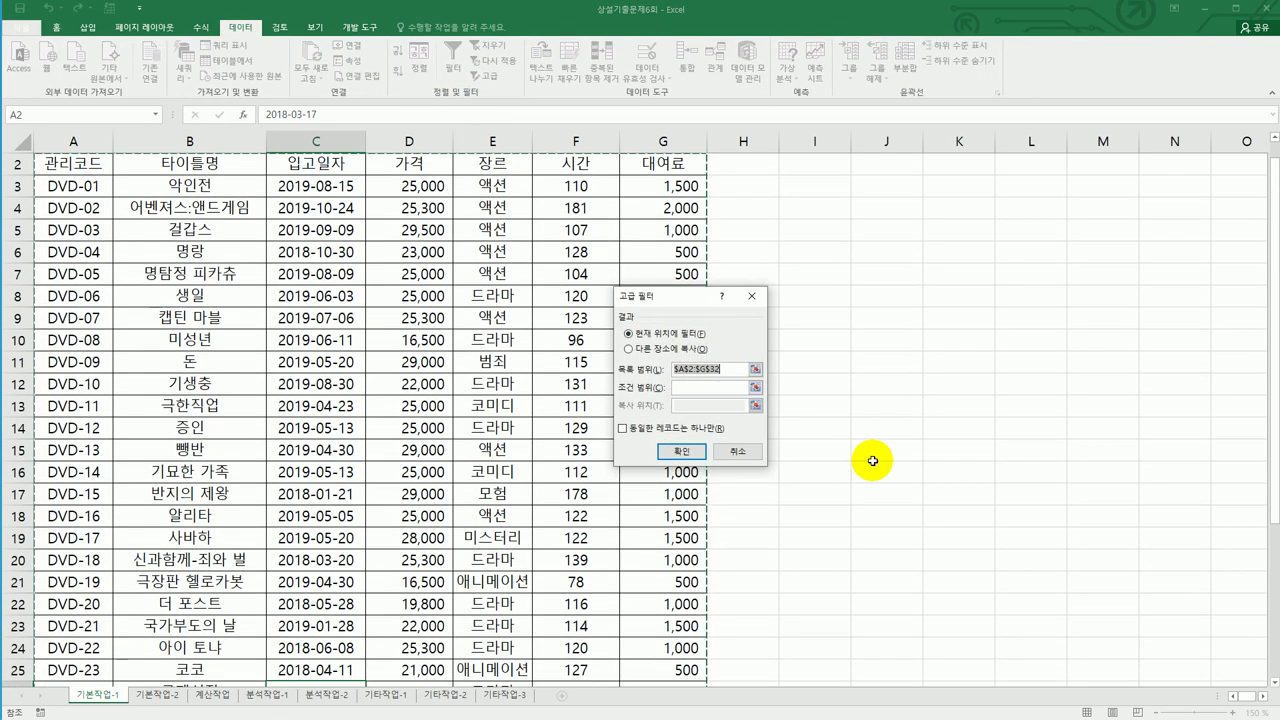
scroll(903, 465, up, 1)
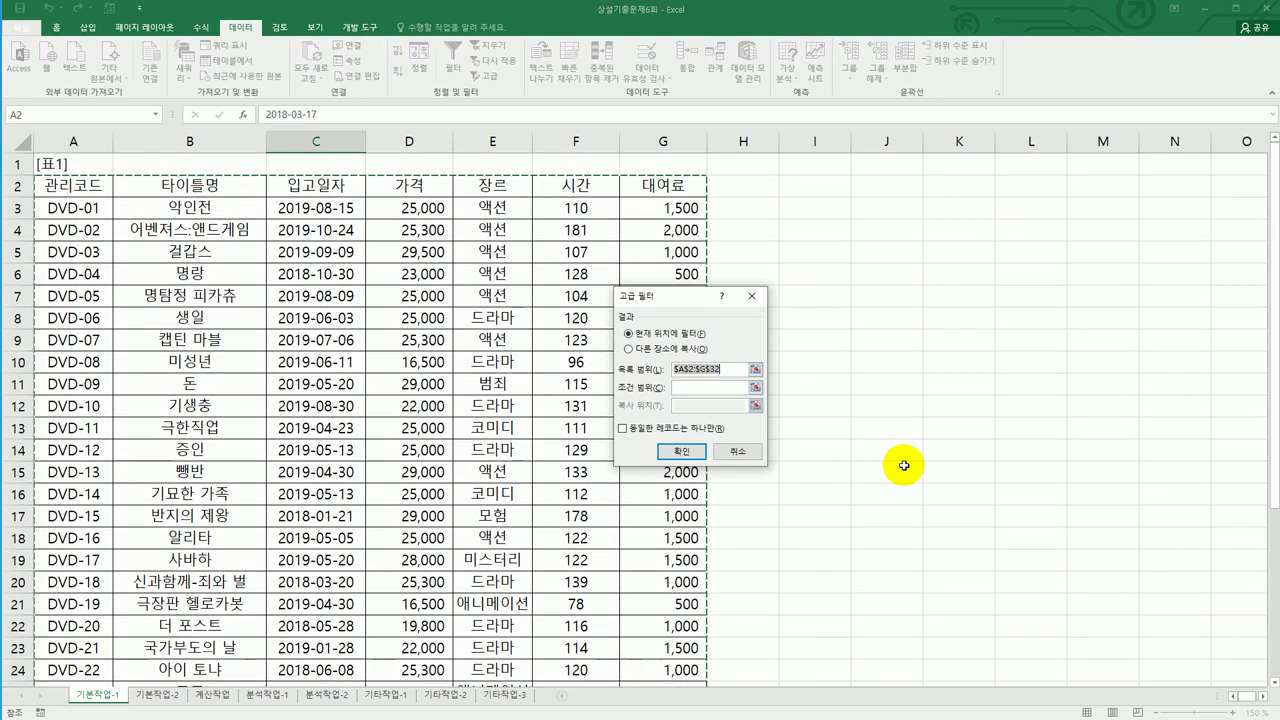
scroll(903, 465, down, 4)
scroll(903, 465, down, 1)
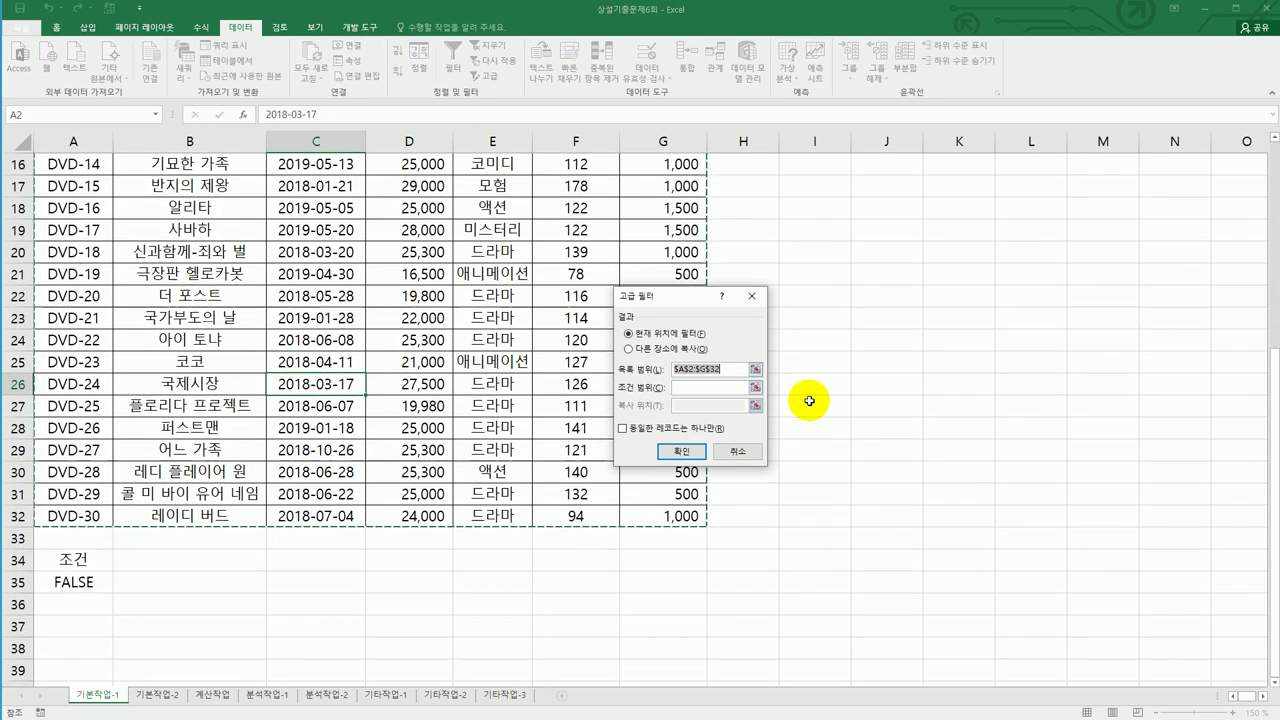
click(712, 388)
drag(53, 560, 53, 583)
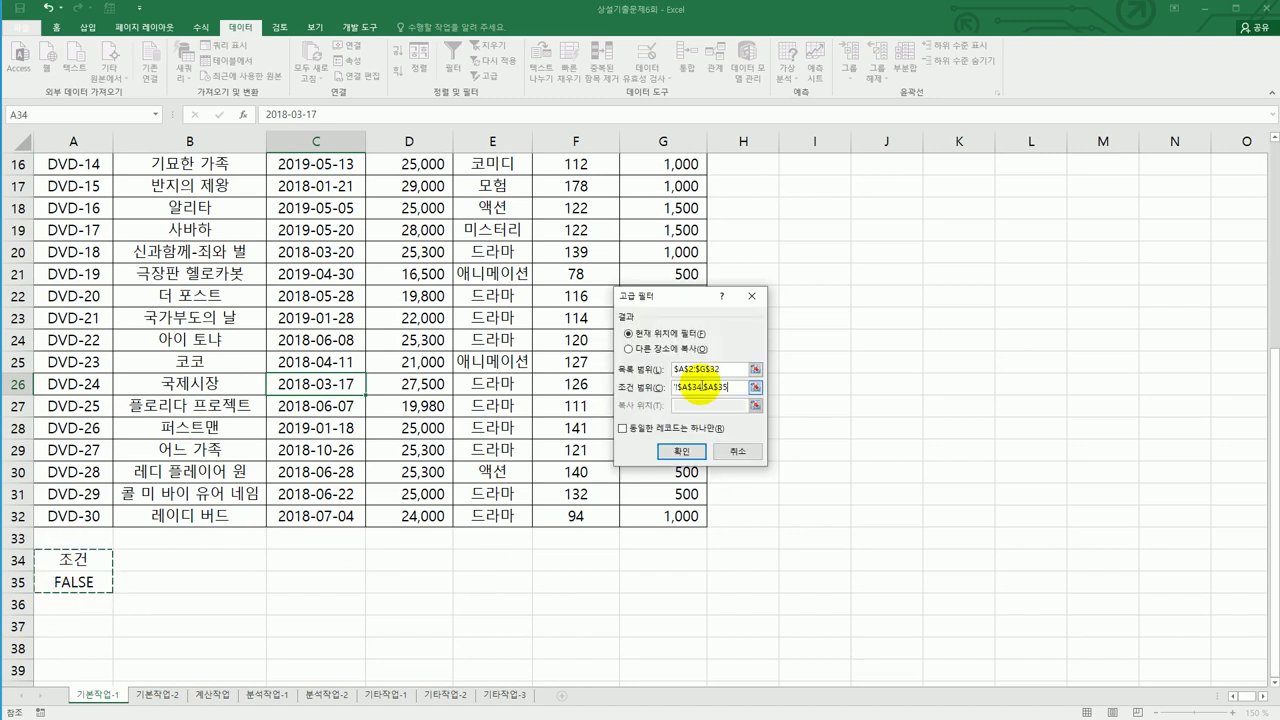
Copy the advanced filter's results to another location starting at A37, and check their management codes and running times
click(652, 352)
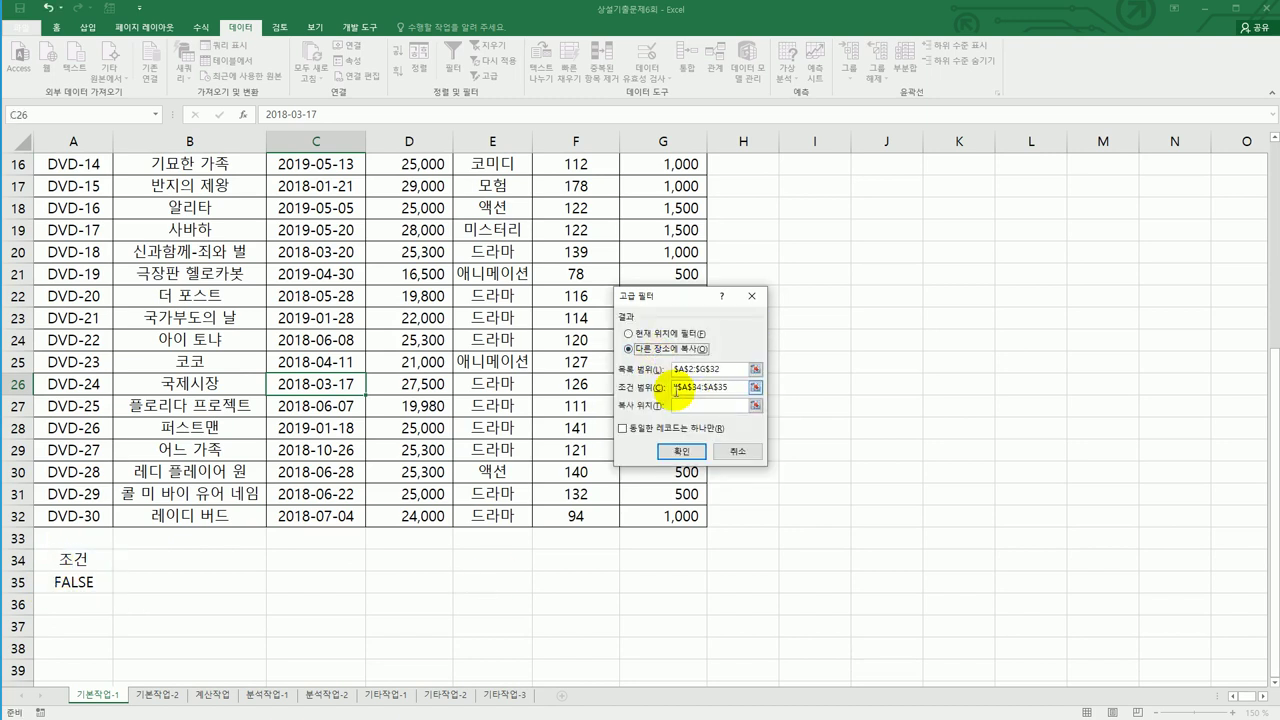
click(682, 405)
scroll(251, 513, down, 2)
click(80, 495)
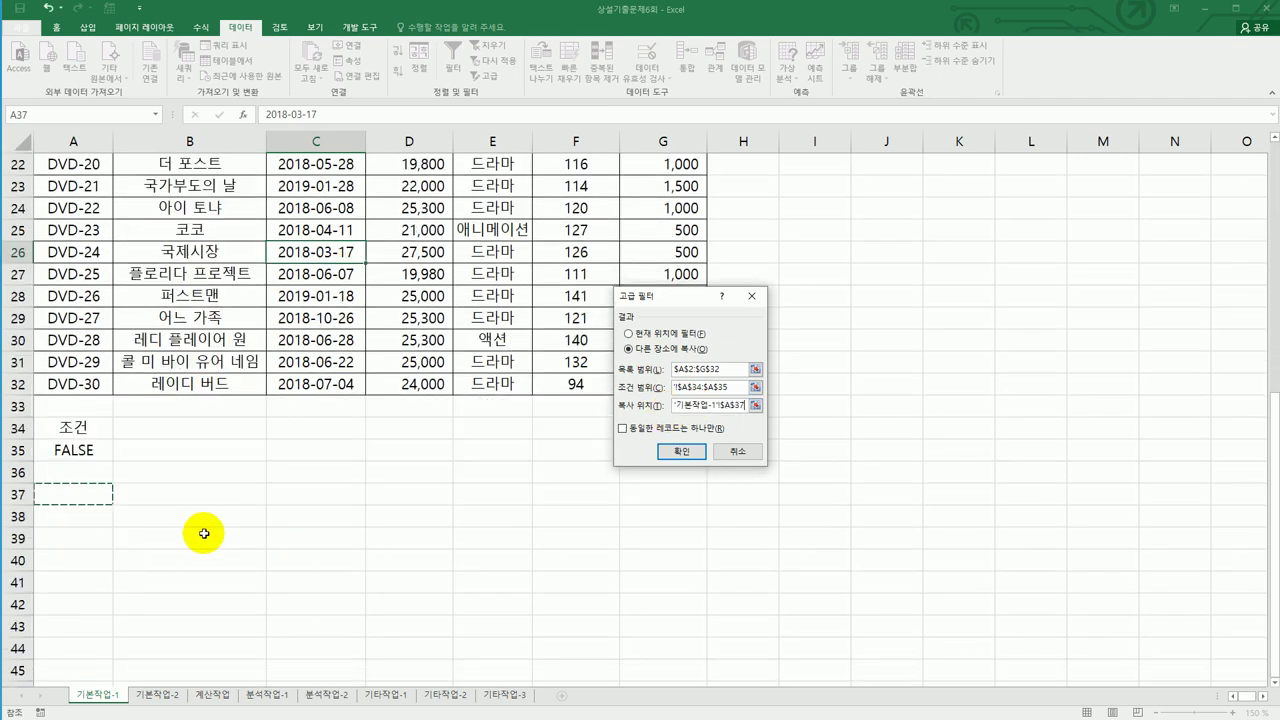
click(681, 451)
scroll(727, 466, down, 2)
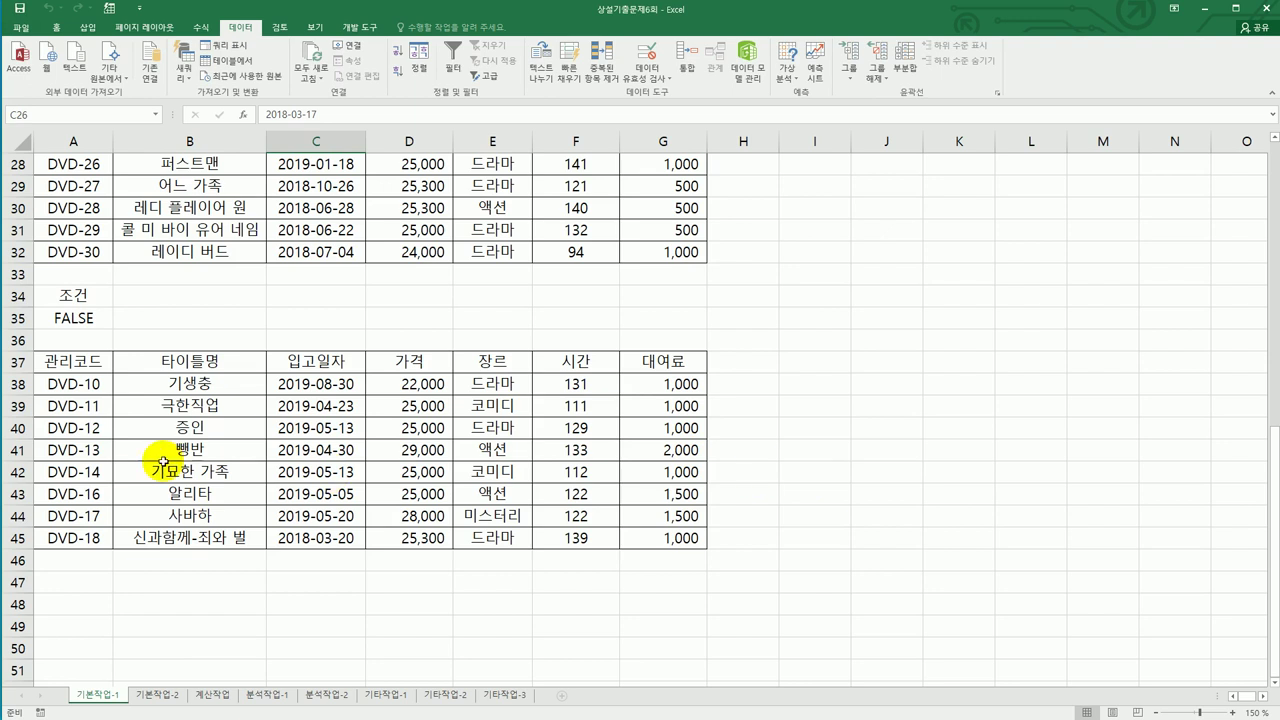
drag(50, 382, 64, 540)
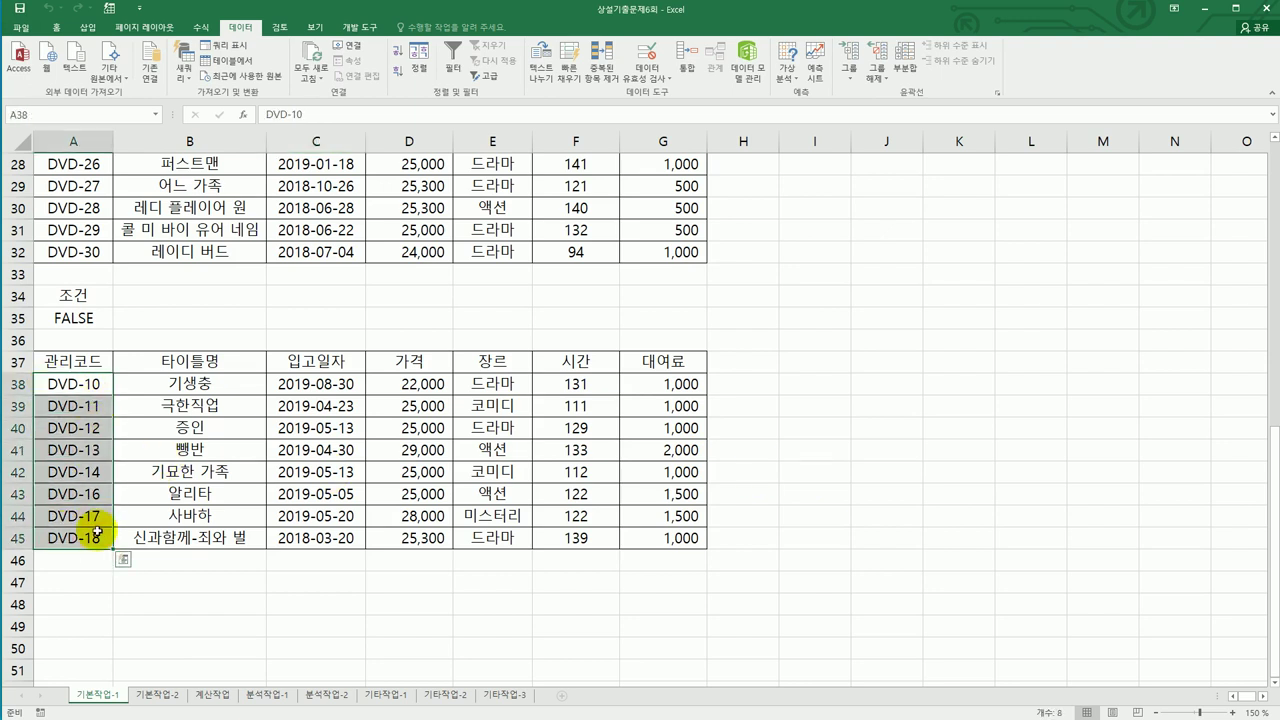
drag(575, 385, 560, 538)
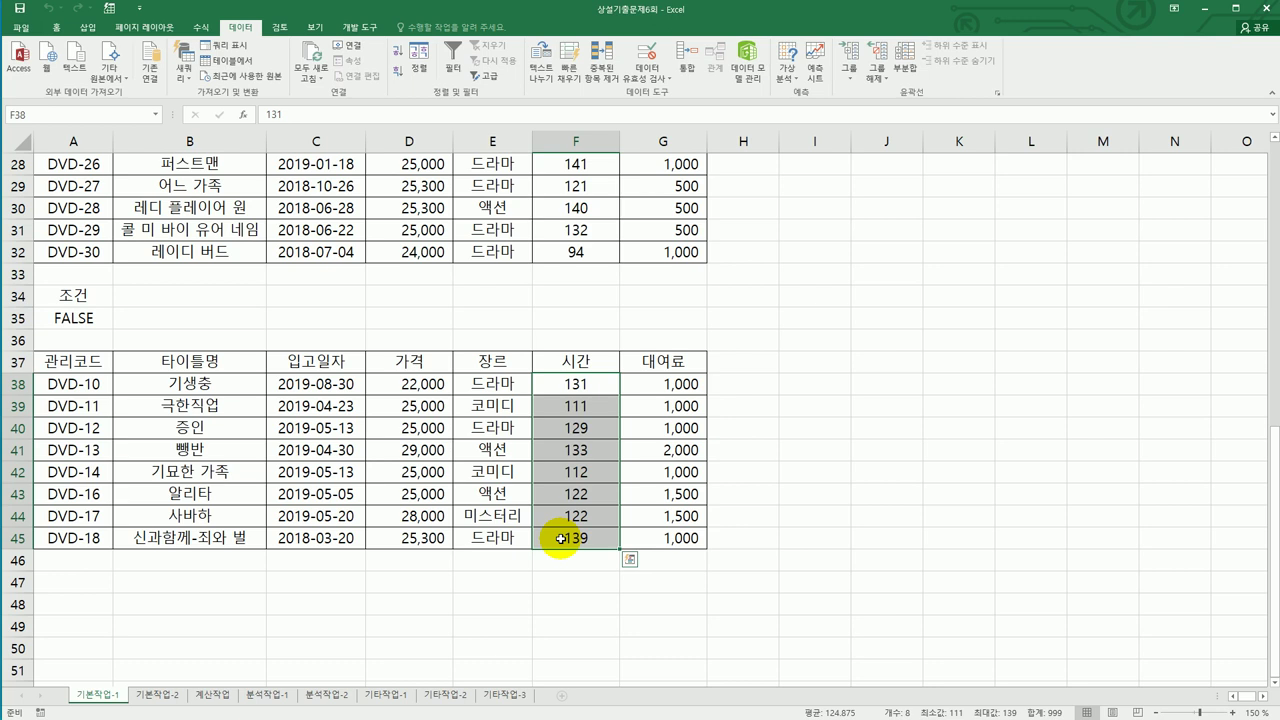
Start a new conditional formatting rule for A3:G32 that uses a formula to determine which cells to format
scroll(560, 538, up, 9)
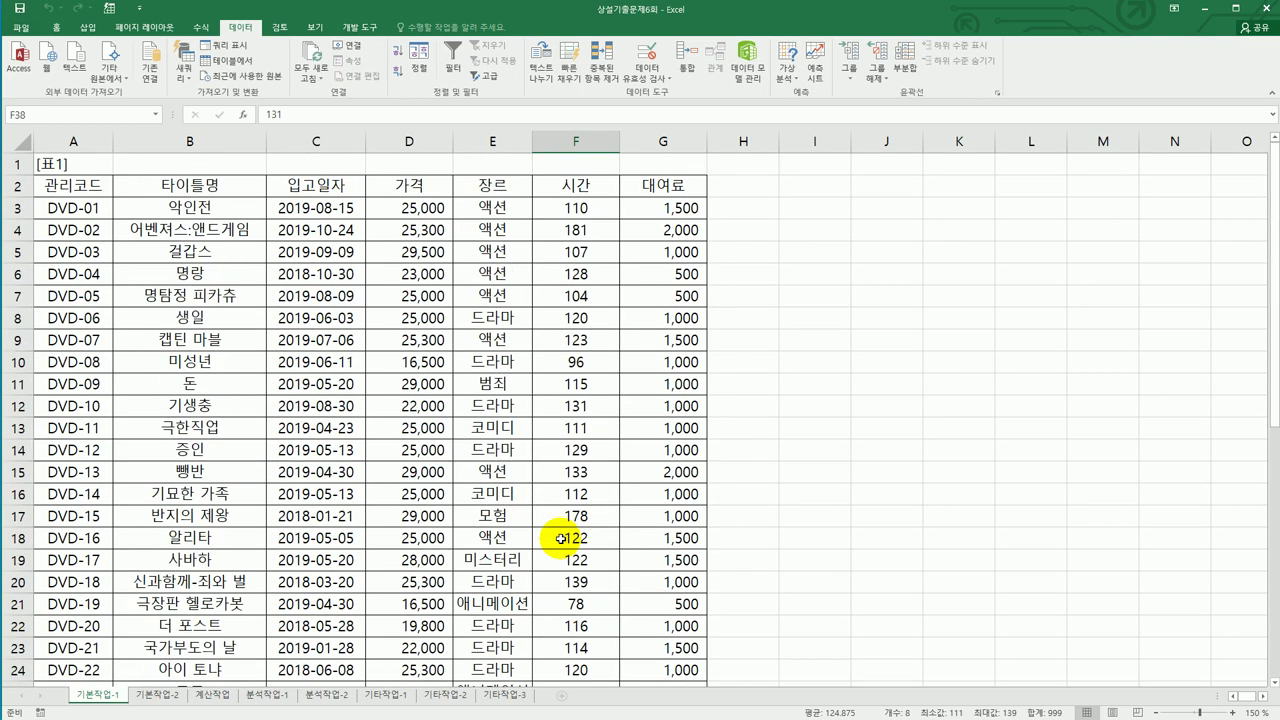
mouse_move(74, 207)
mouse_down()
mouse_move(469, 291)
mouse_move(695, 378)
mouse_move(666, 517)
mouse_move(680, 716)
mouse_move(687, 597)
mouse_up()
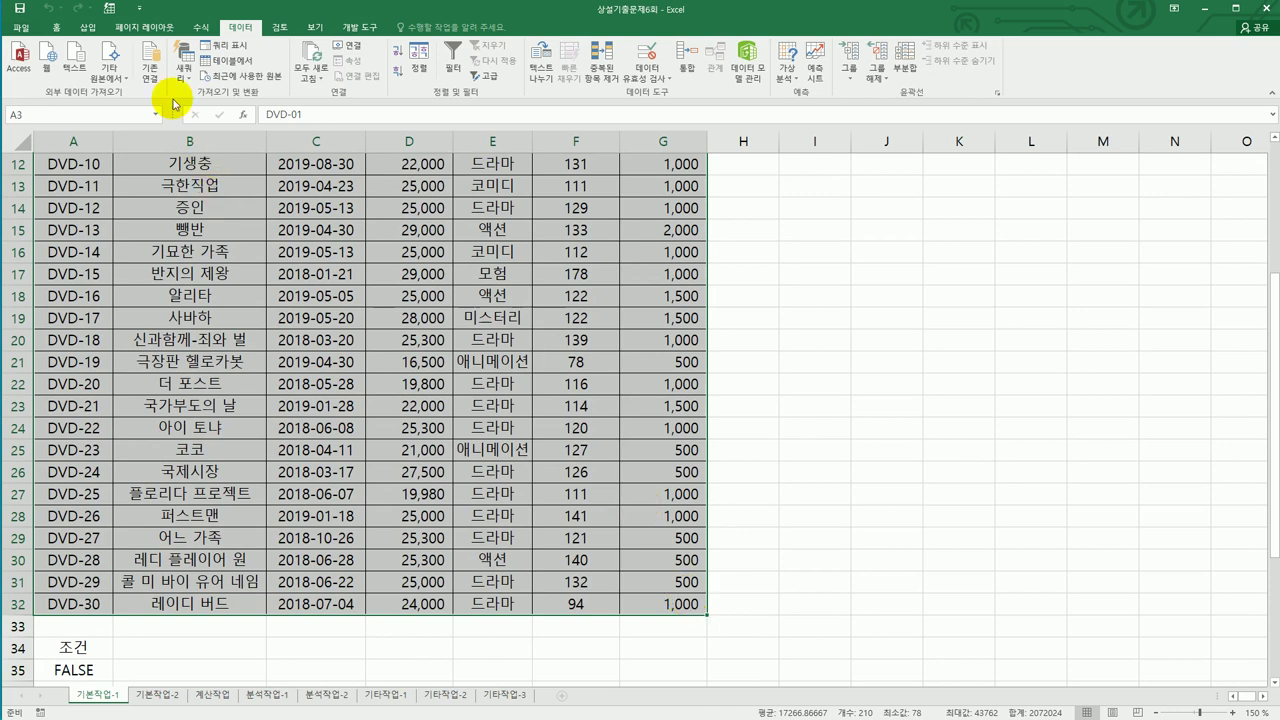
click(60, 28)
click(568, 58)
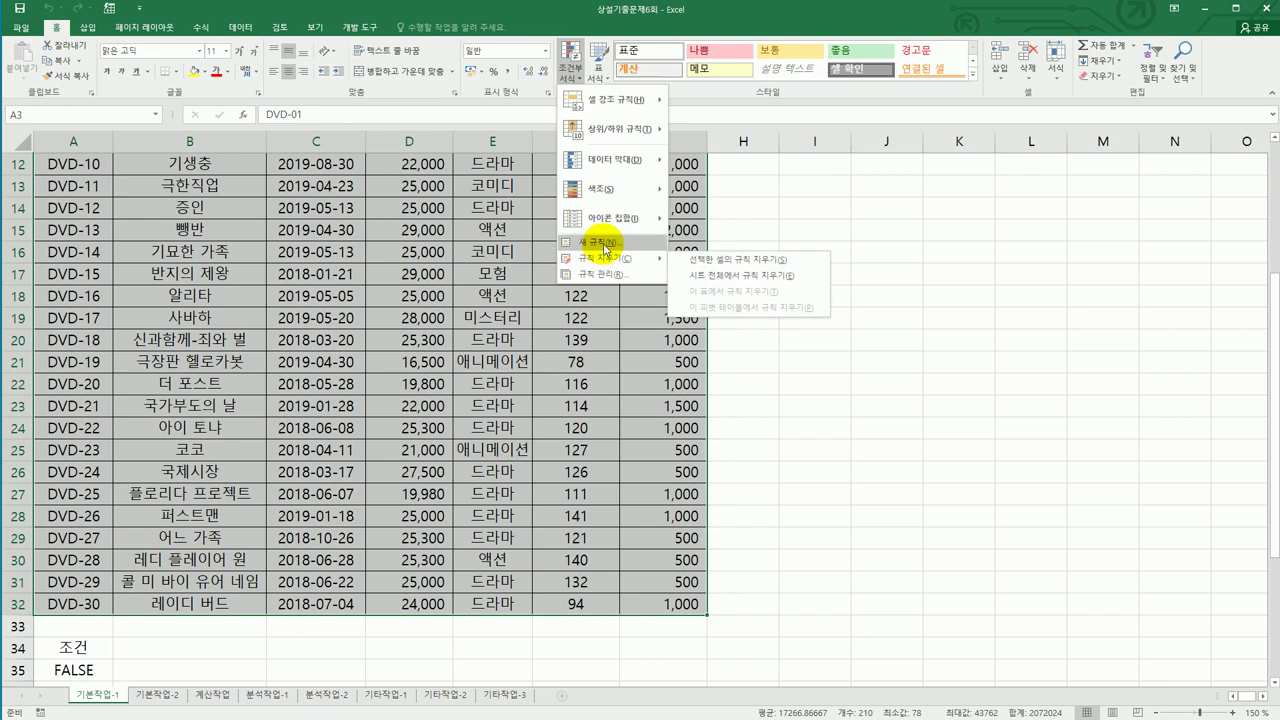
click(595, 242)
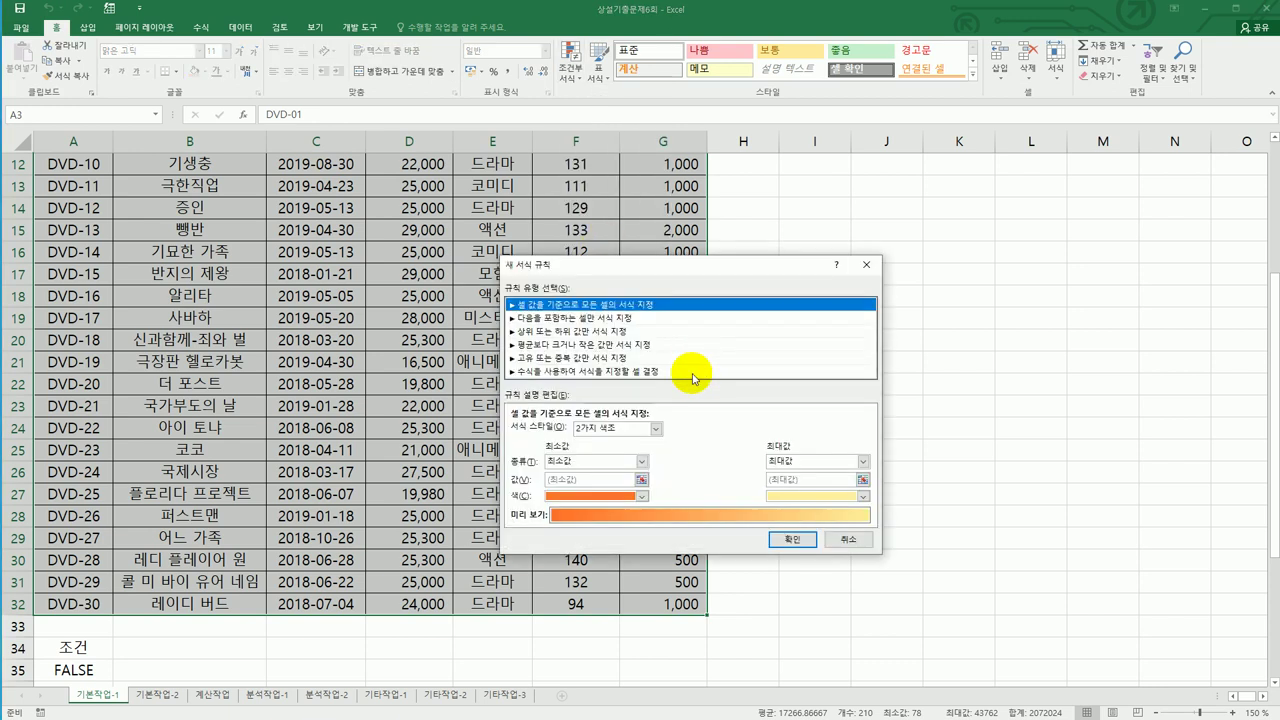
click(697, 371)
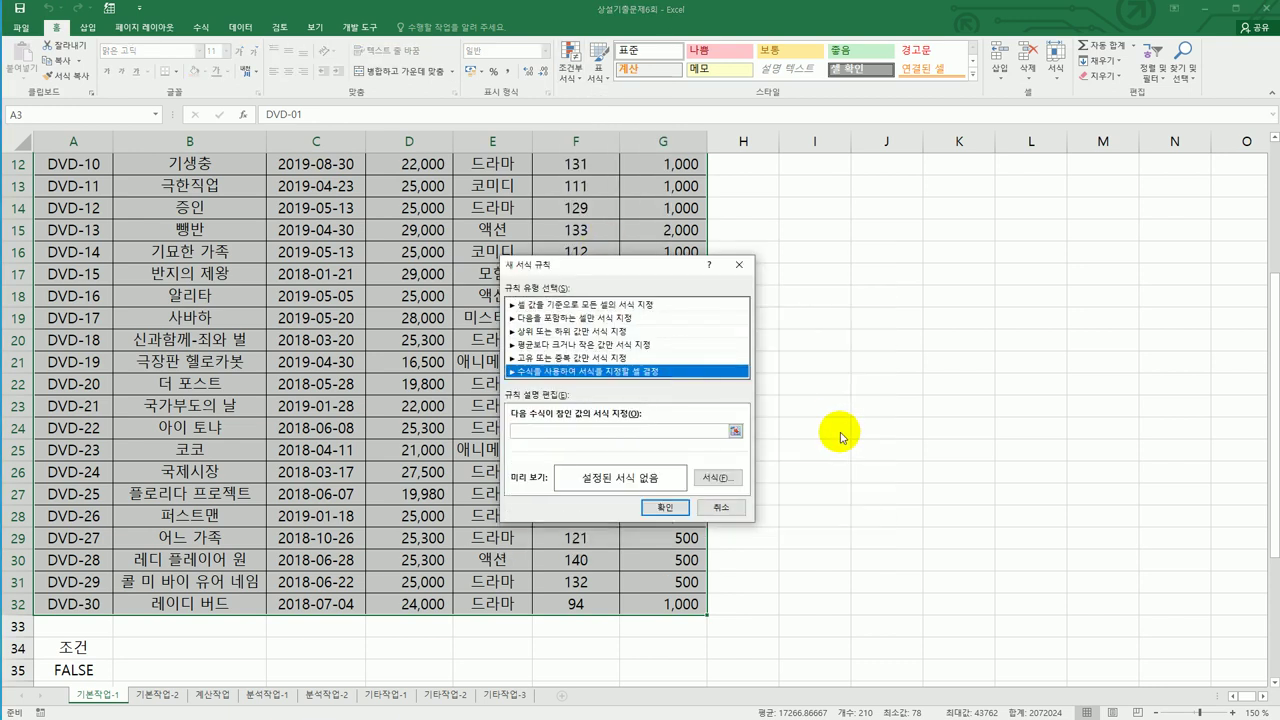
click(674, 431)
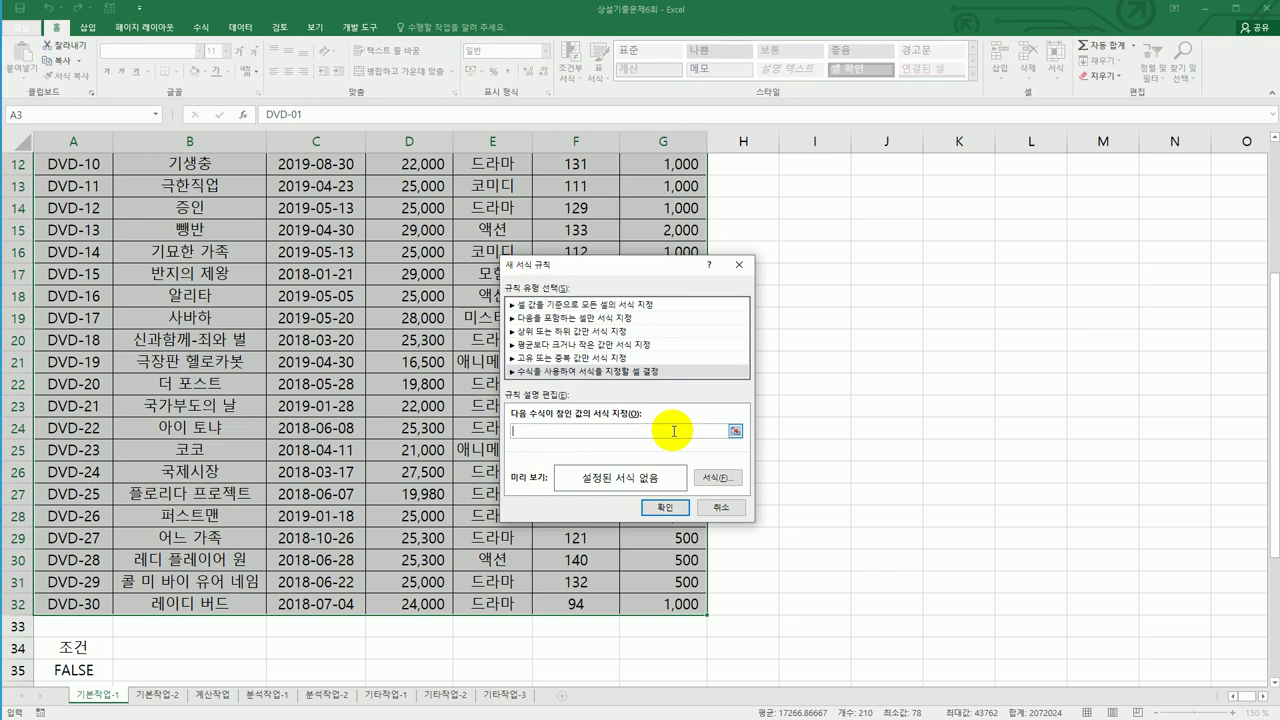
Enter the rule formula =or(month($C3)=6,month($C3)=7), testing the stocking date for June or July with column-absolute references
text(=or(month()
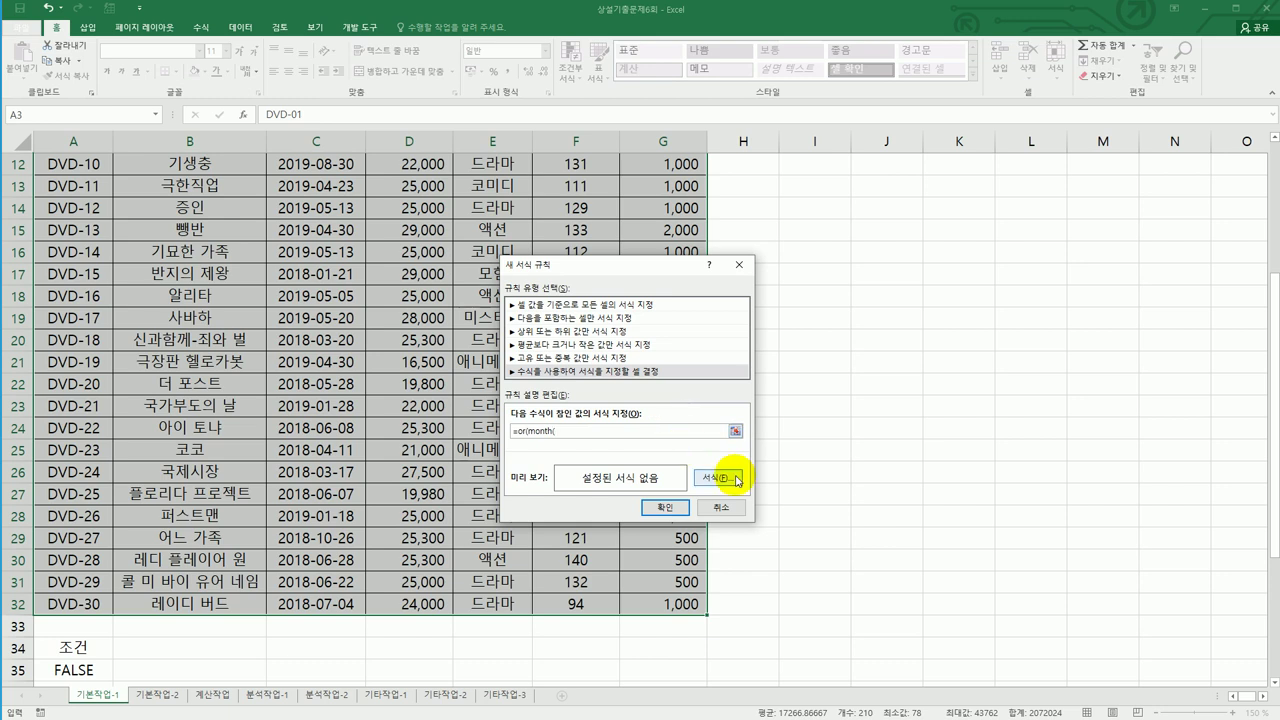
scroll(737, 481, up, 4)
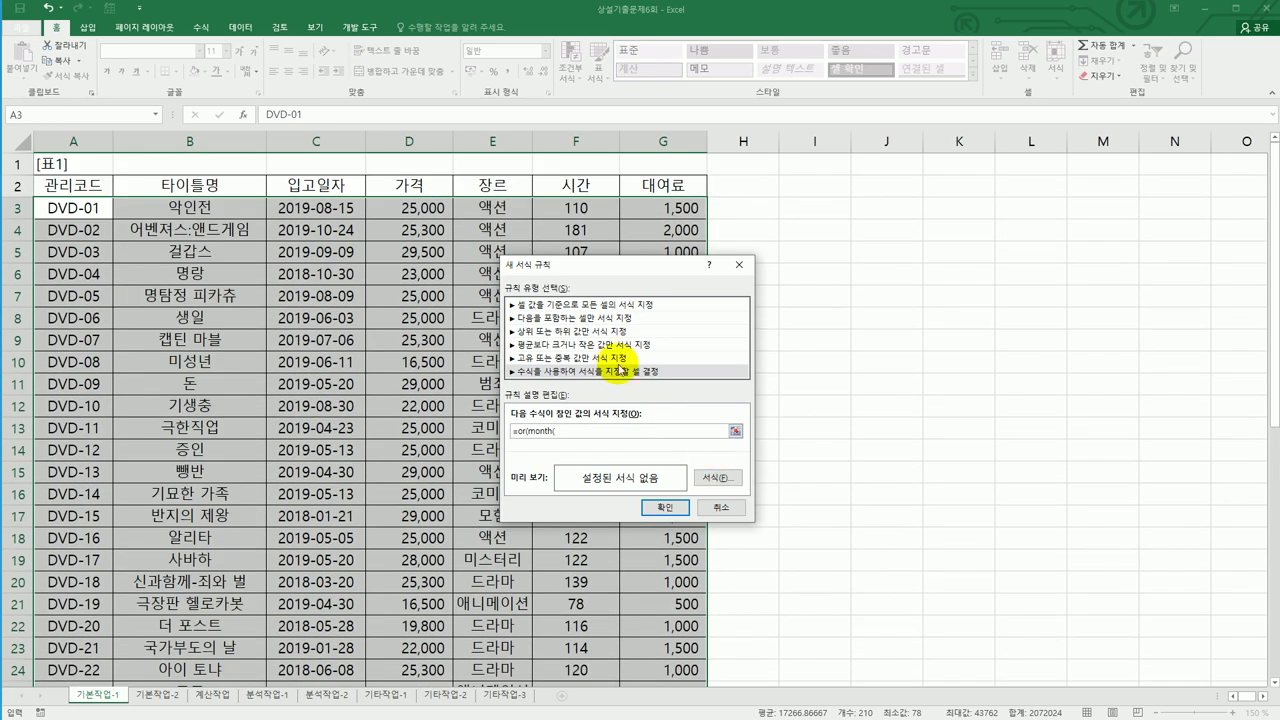
drag(618, 270, 857, 255)
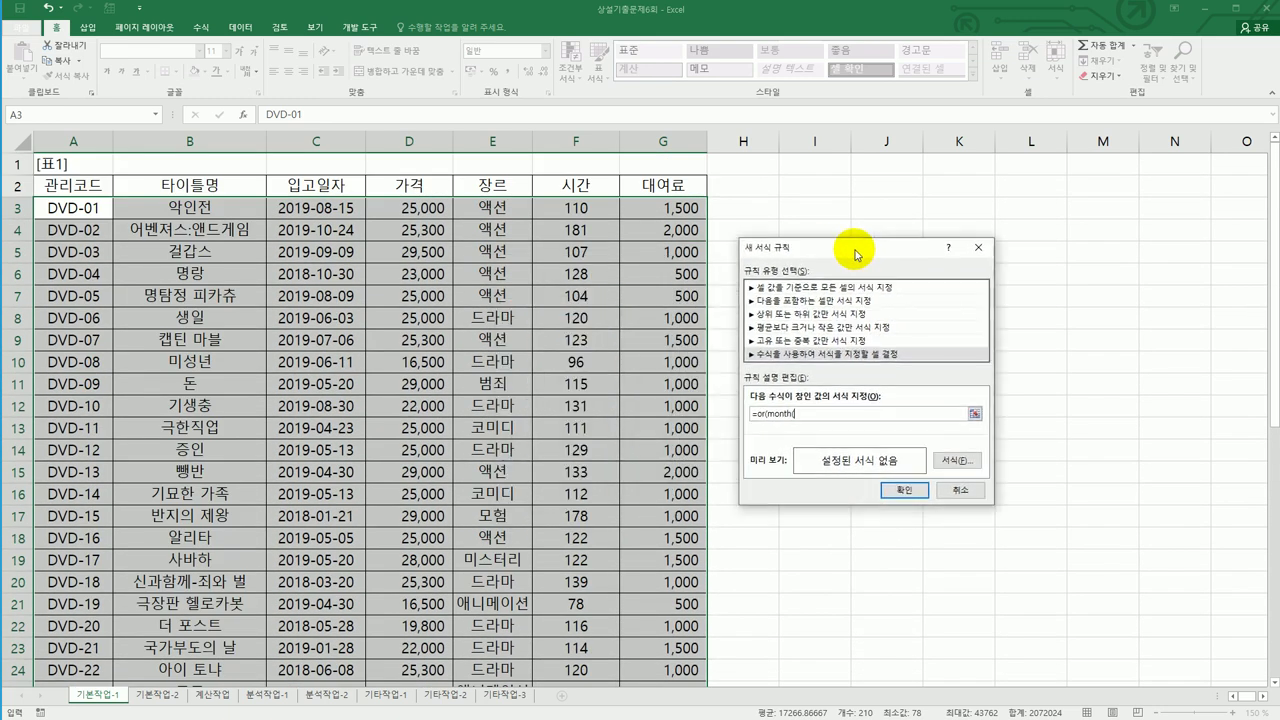
click(323, 207)
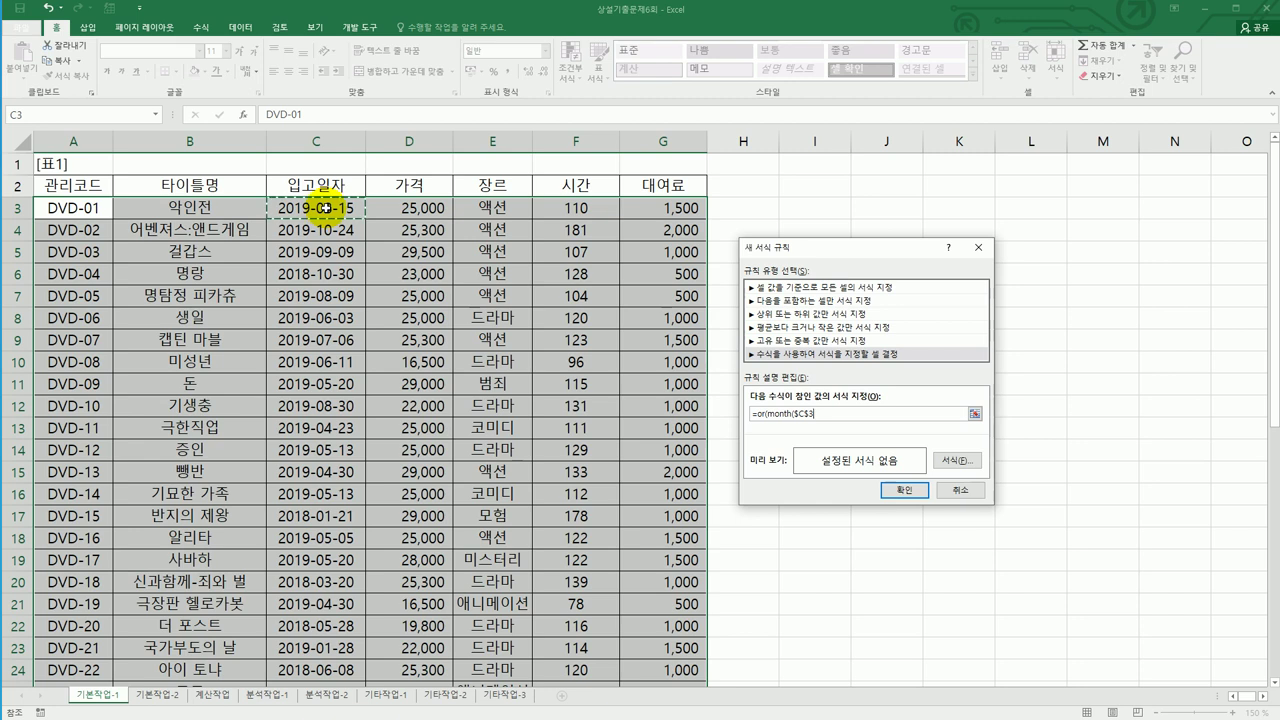
key(F4)
key(F4)
text()=6,month()
click(325, 208)
key(F4)
key(F4)
text()=7))
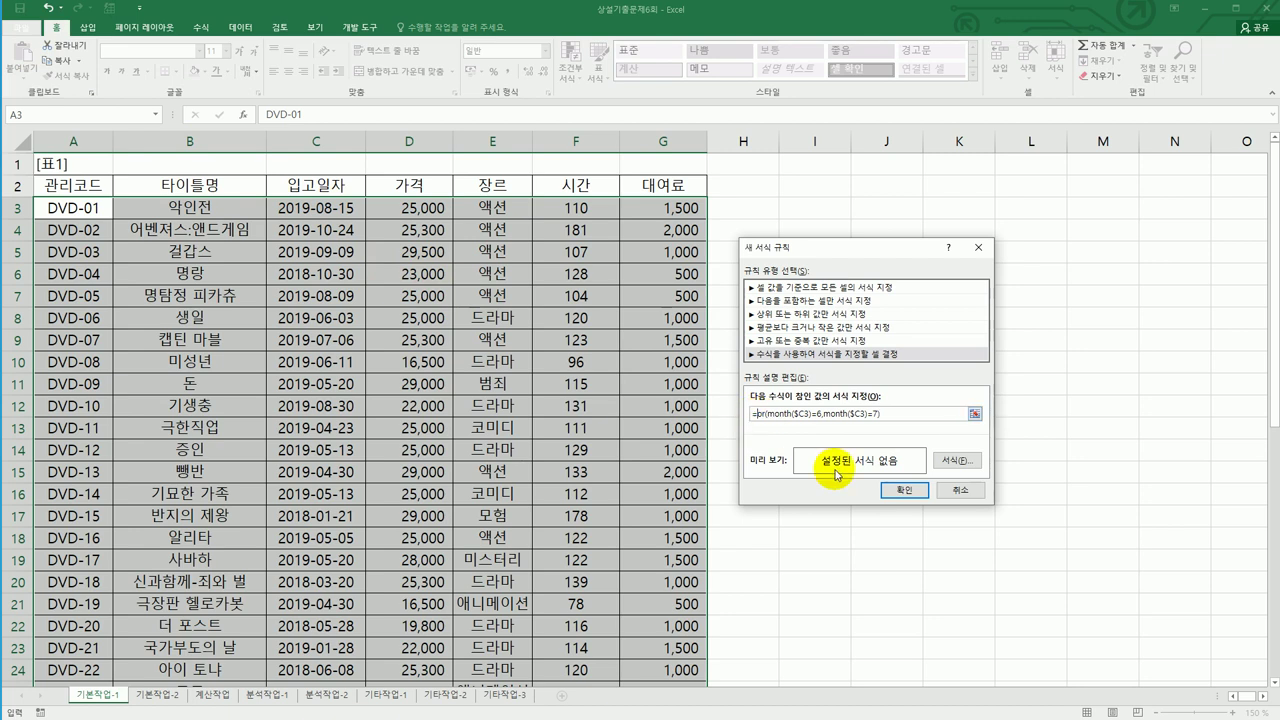
Wrap the rule's OR formula in an AND function and add the price condition $D3>=25000
text(and)
text(()
click(921, 415)
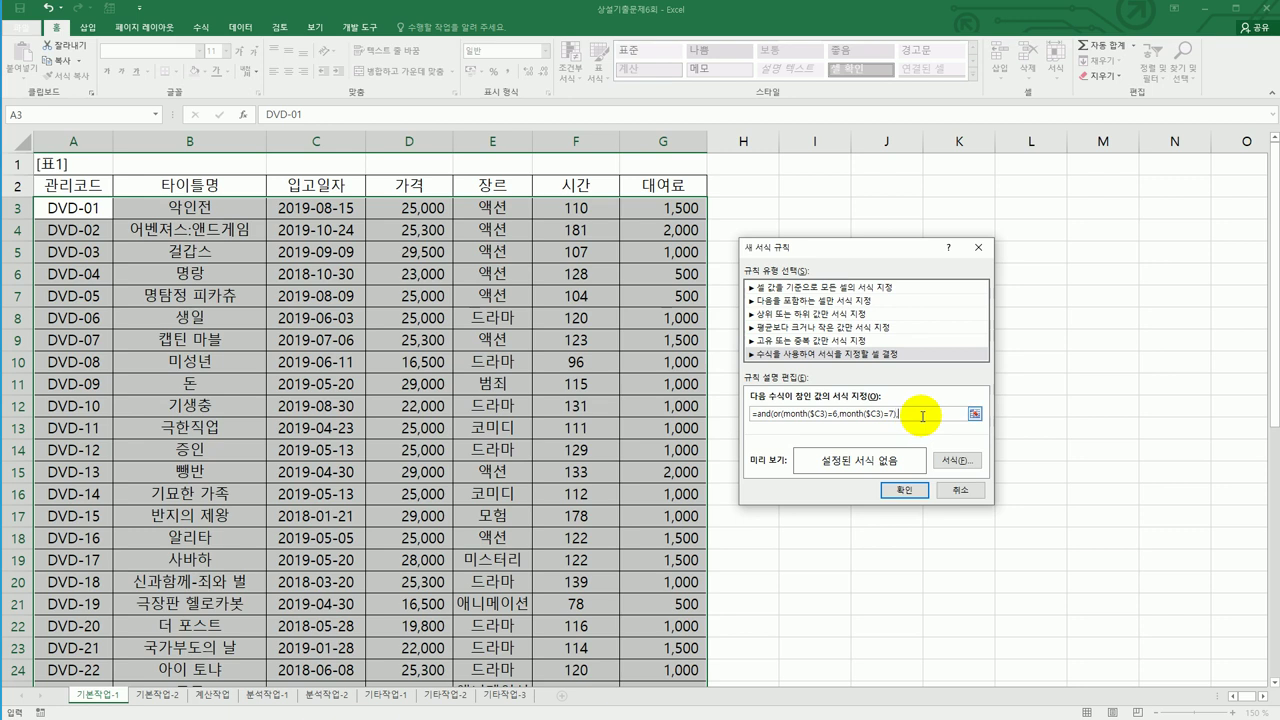
text(,)
click(428, 205)
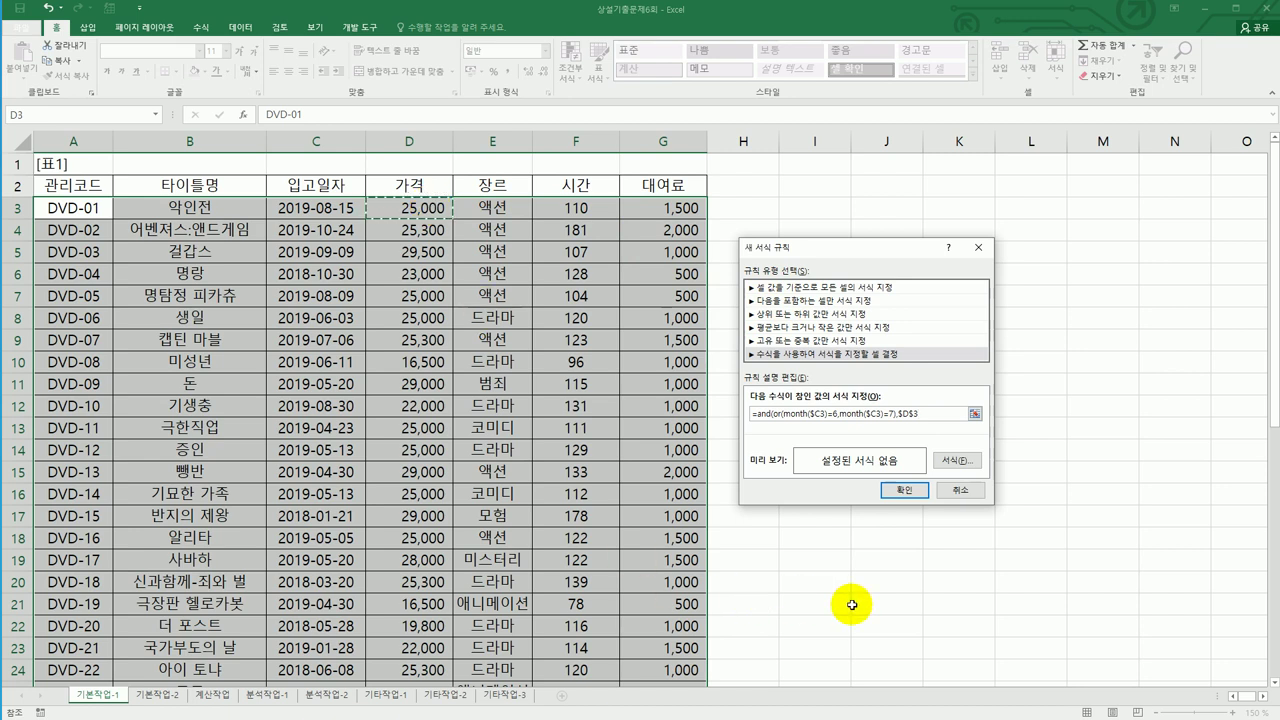
key(F4)
key(F4)
text(>=25000))
Give the rule a bold italic font in standard green, apply it, and check the formatted rows of the table
click(955, 461)
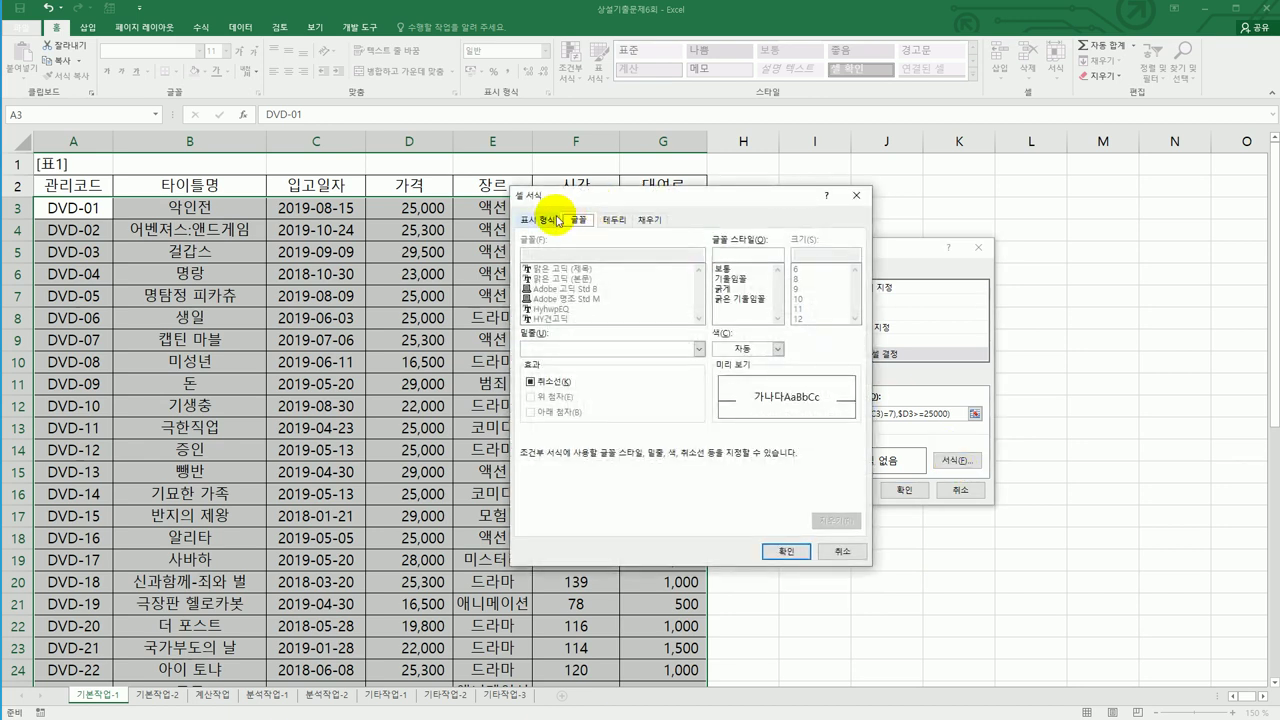
drag(655, 200, 517, 208)
click(582, 307)
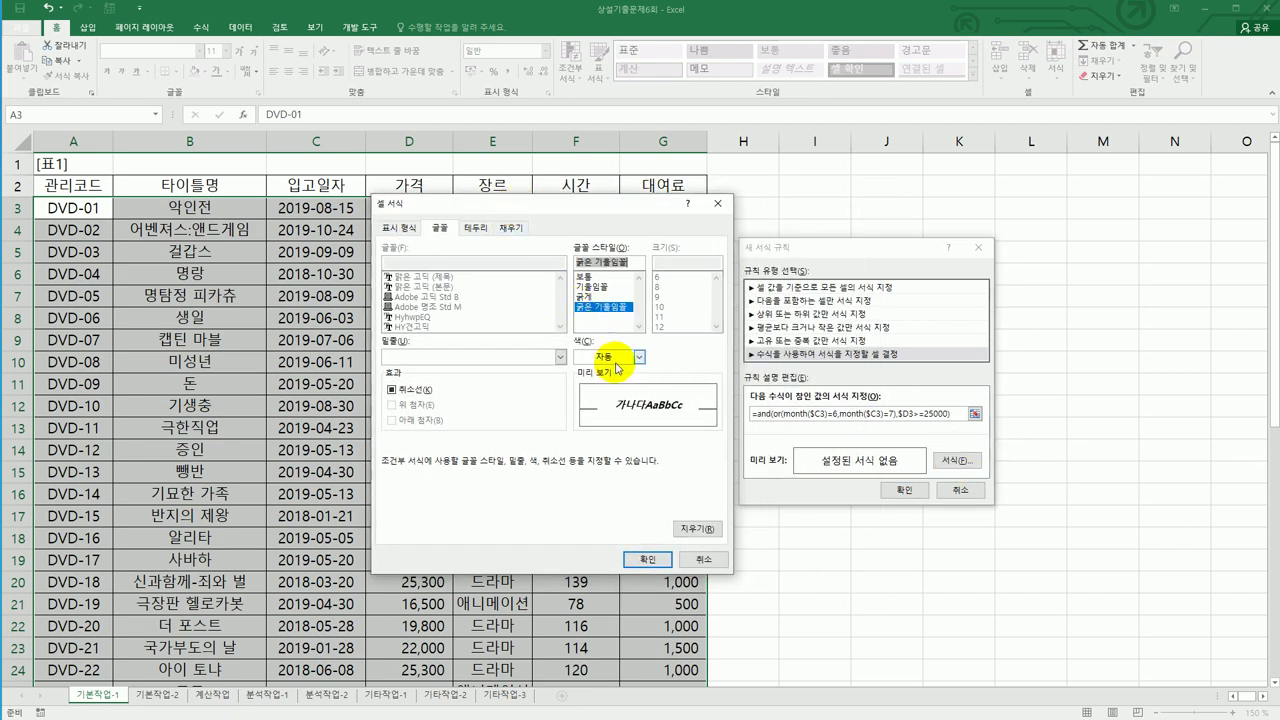
click(638, 357)
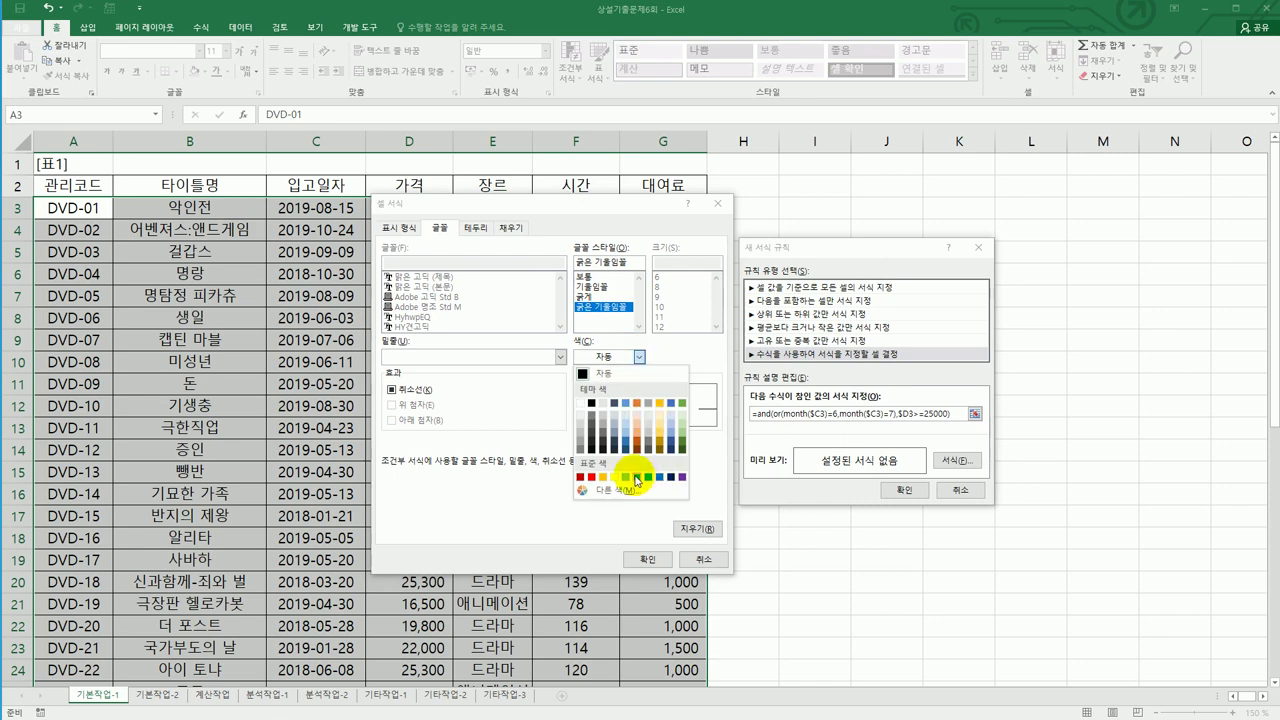
click(636, 477)
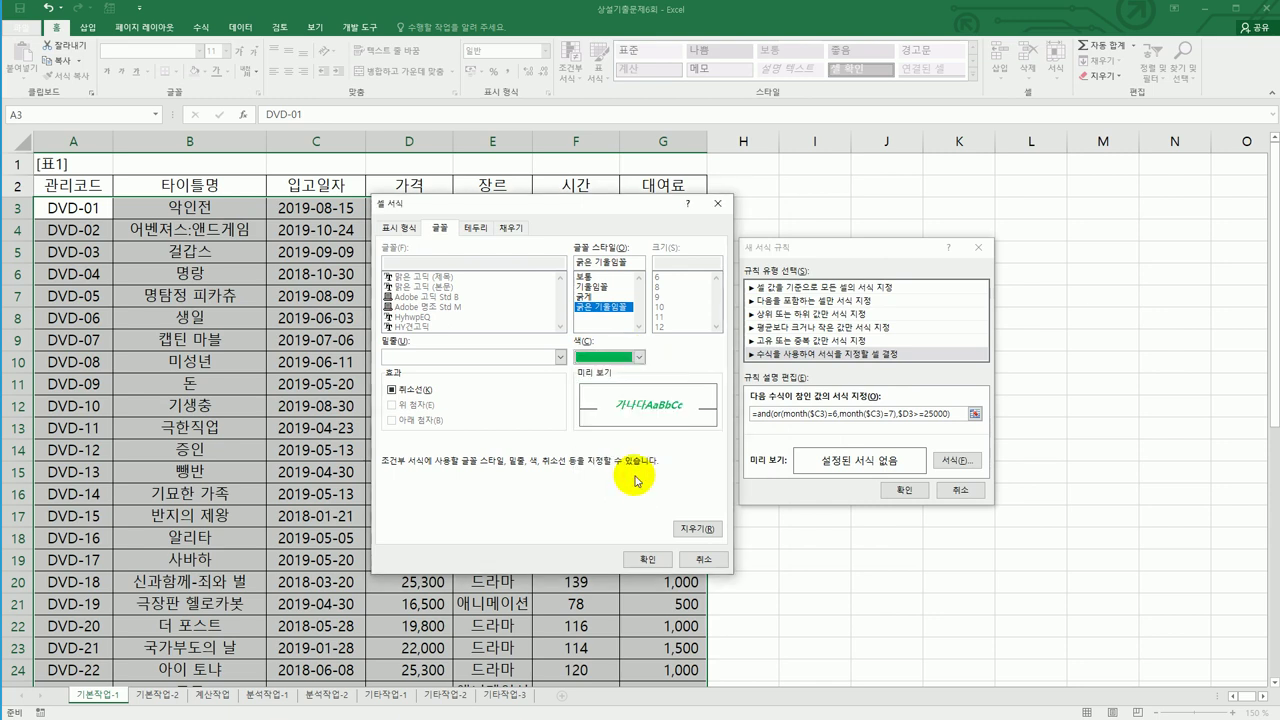
click(646, 559)
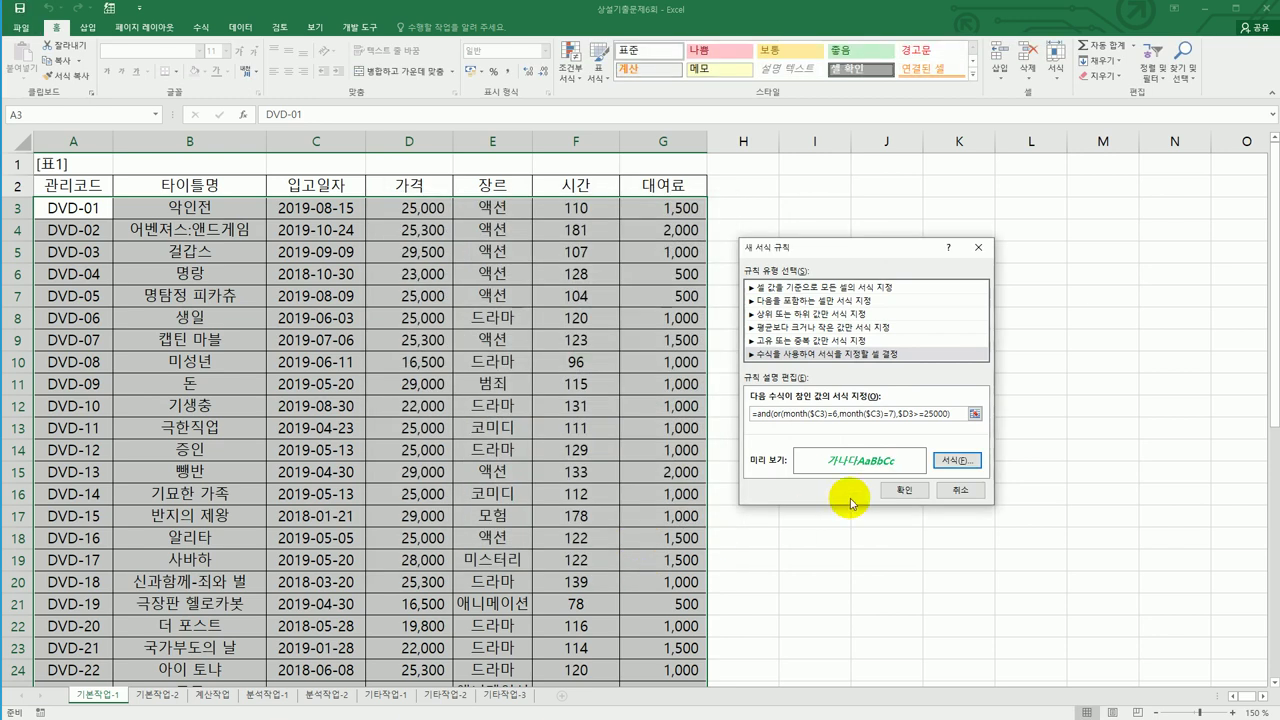
click(905, 490)
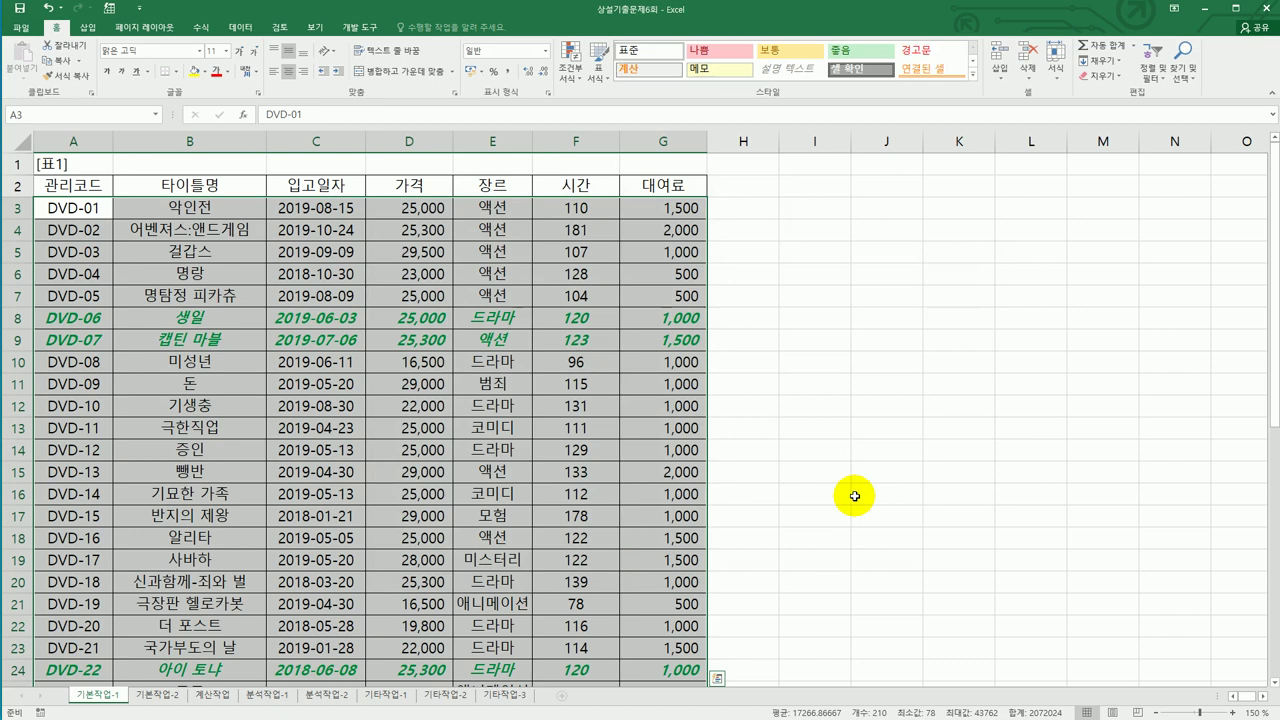
scroll(412, 383, down, 1)
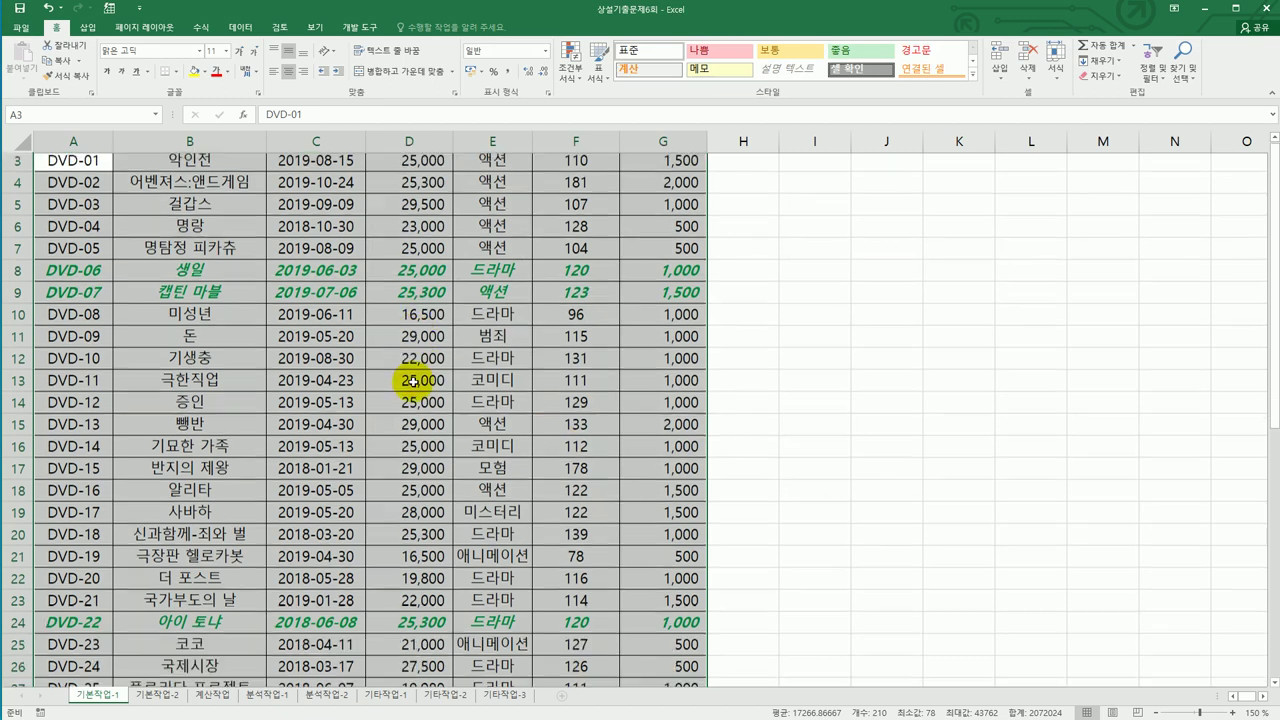
scroll(412, 383, up, 1)
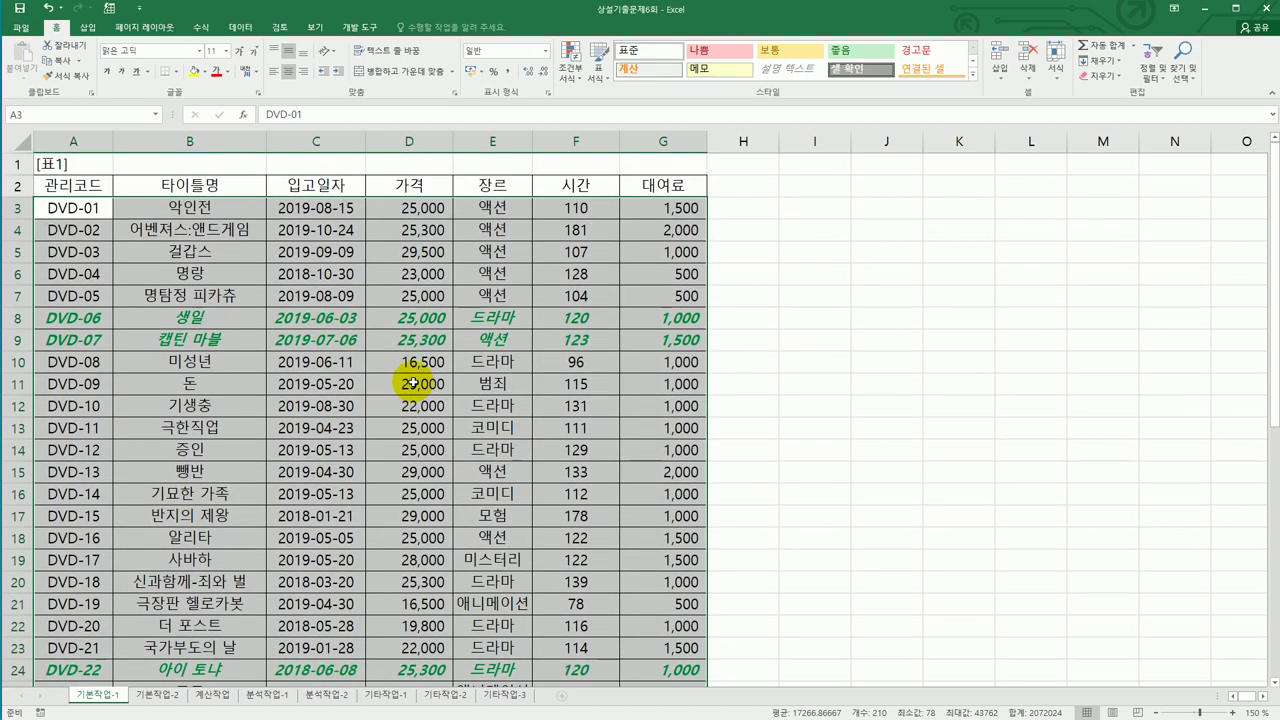
scroll(412, 383, down, 3)
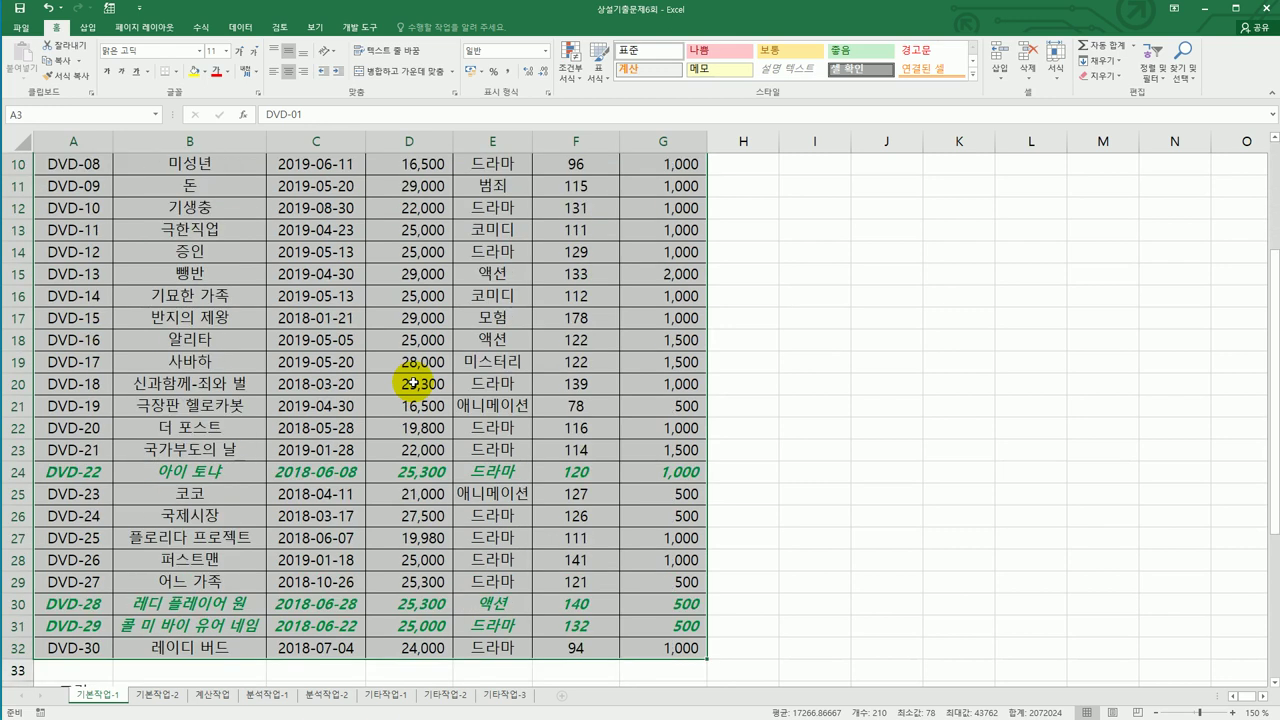
scroll(425, 636, down, 1)
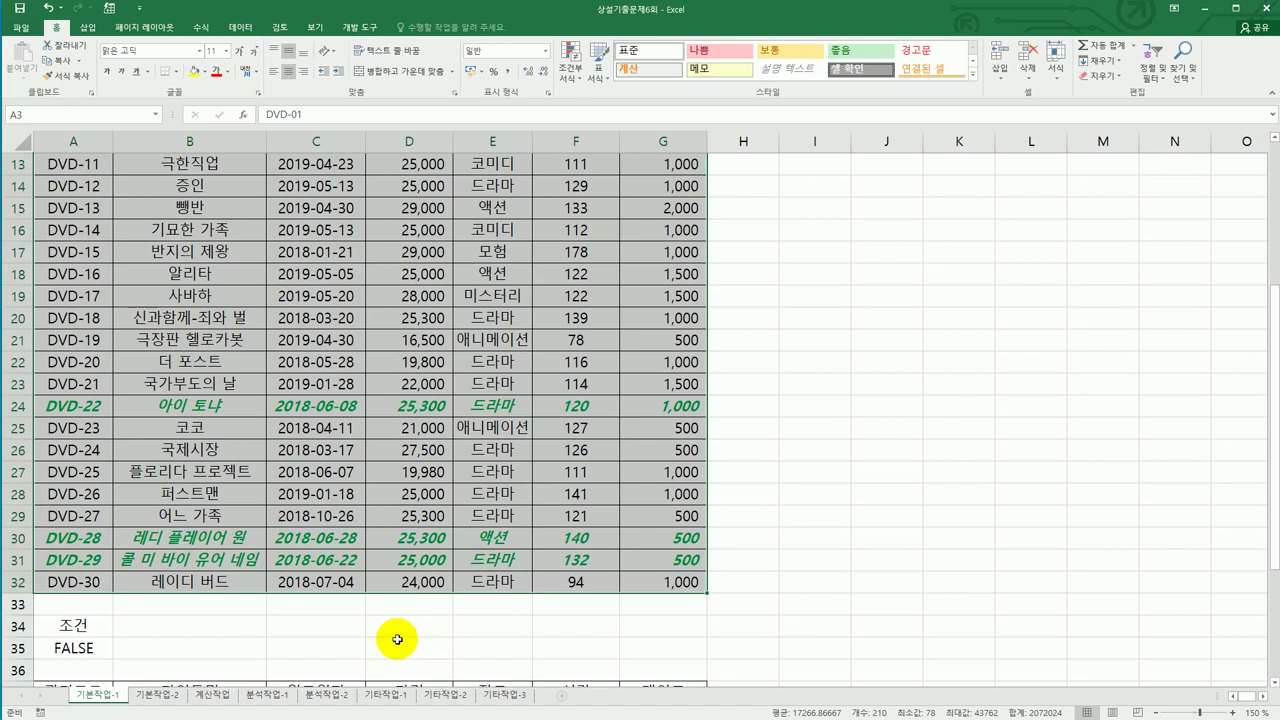
On sheet 기본작업-2, turn on the Hidden (숨김) cell protection for the total scores in G3:G10, keeping Locked on
click(168, 697)
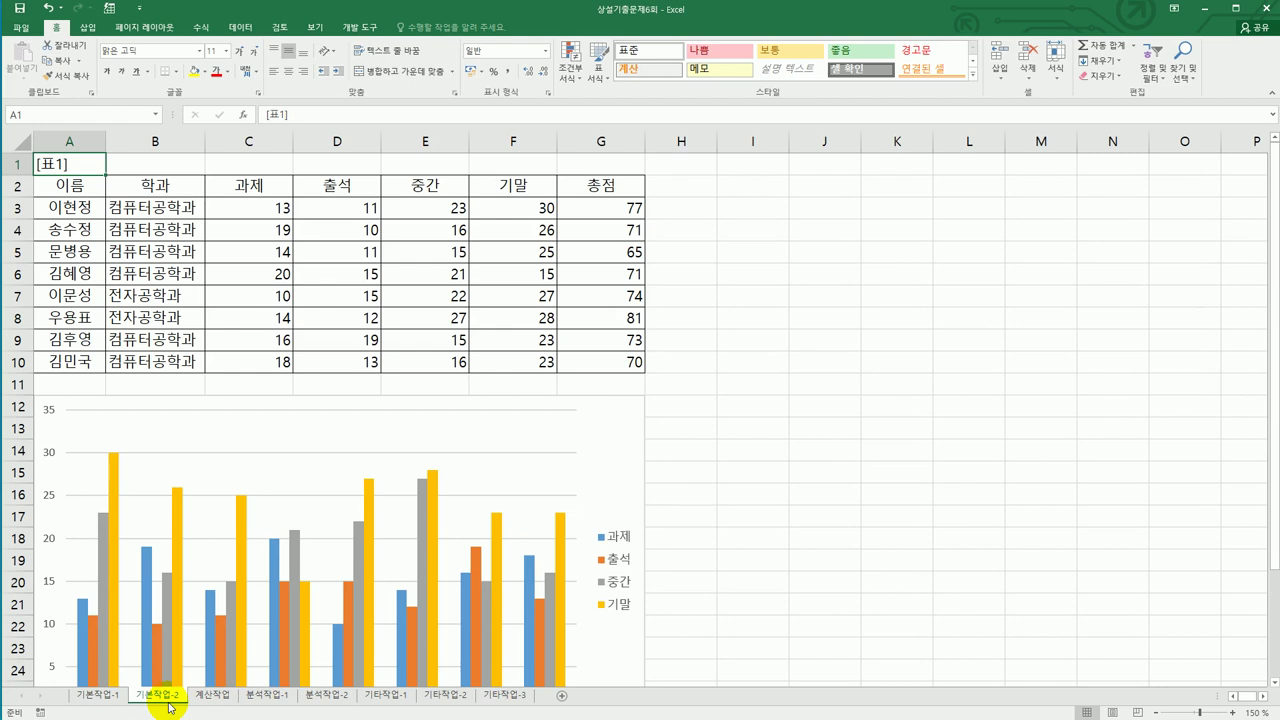
mouse_move(287, 591)
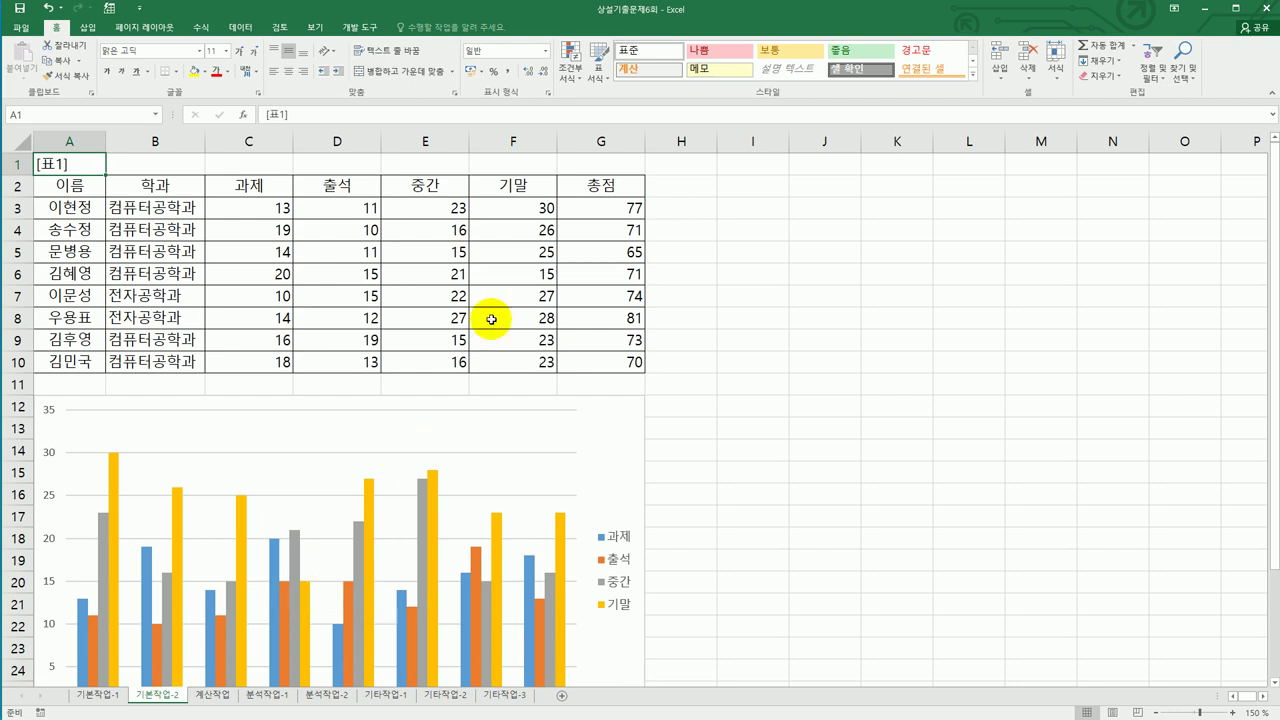
drag(609, 213, 604, 370)
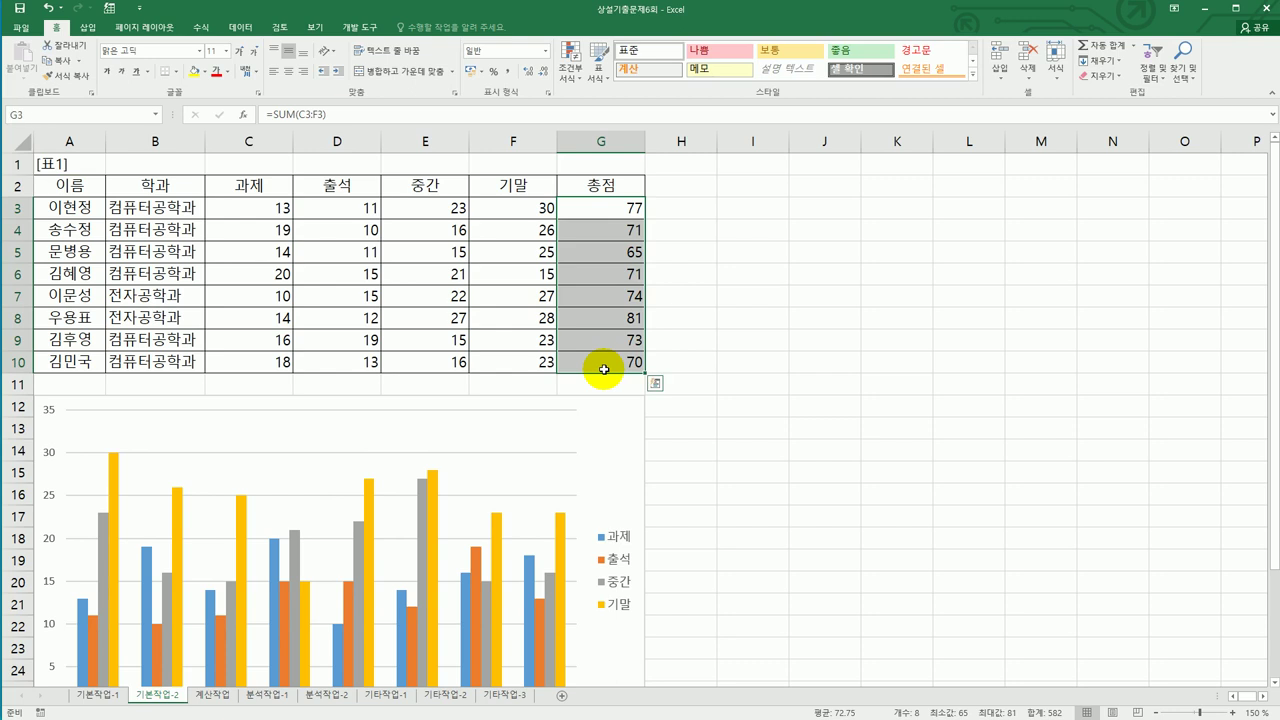
right_click(602, 232)
click(651, 456)
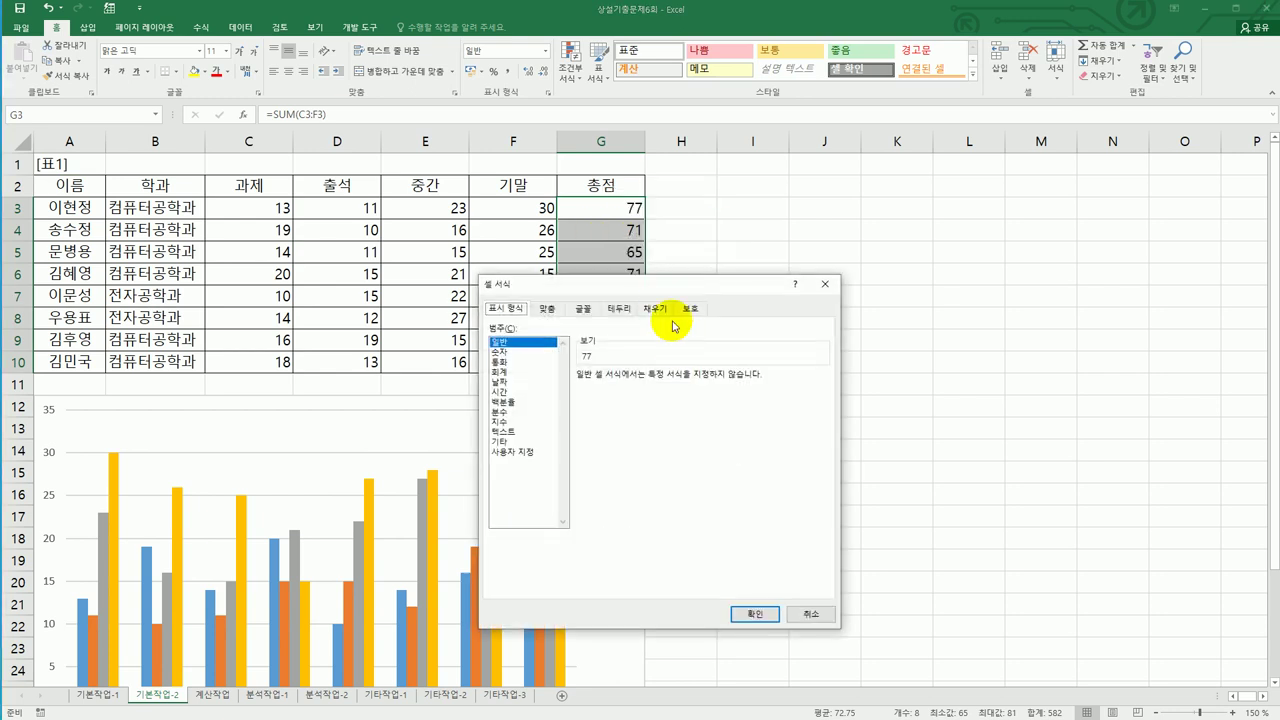
drag(663, 279, 861, 239)
click(884, 276)
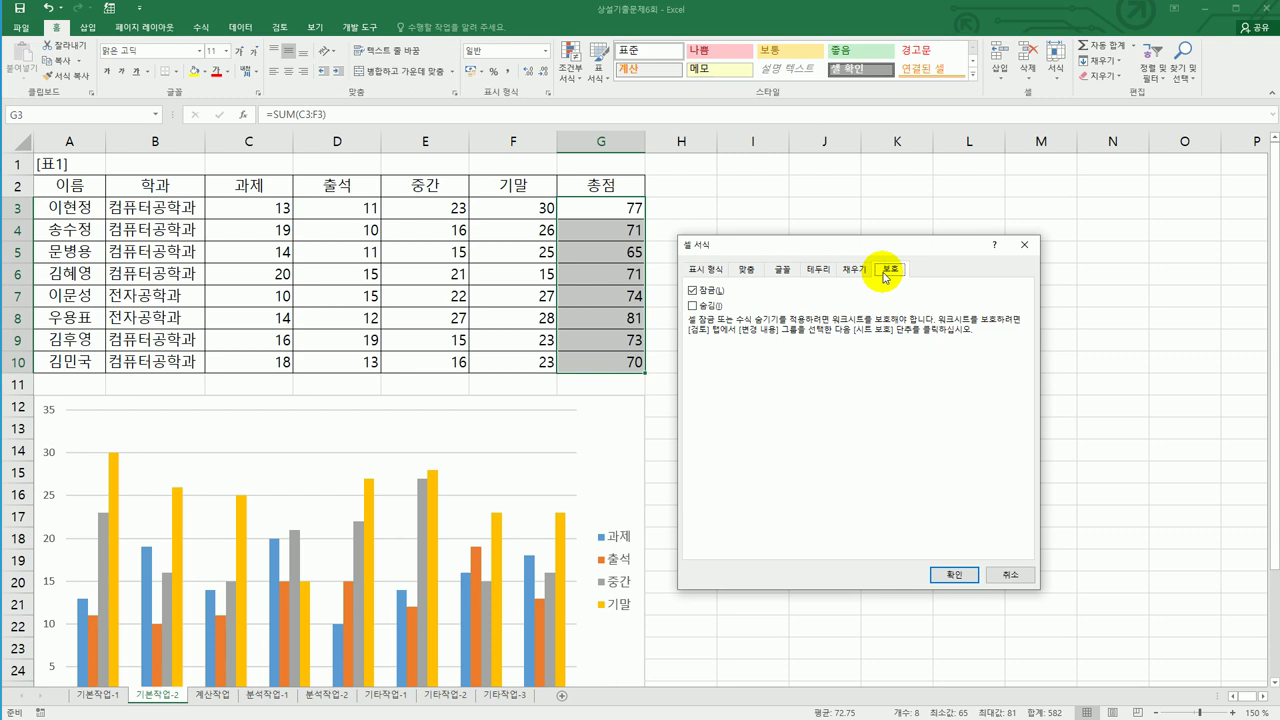
click(710, 307)
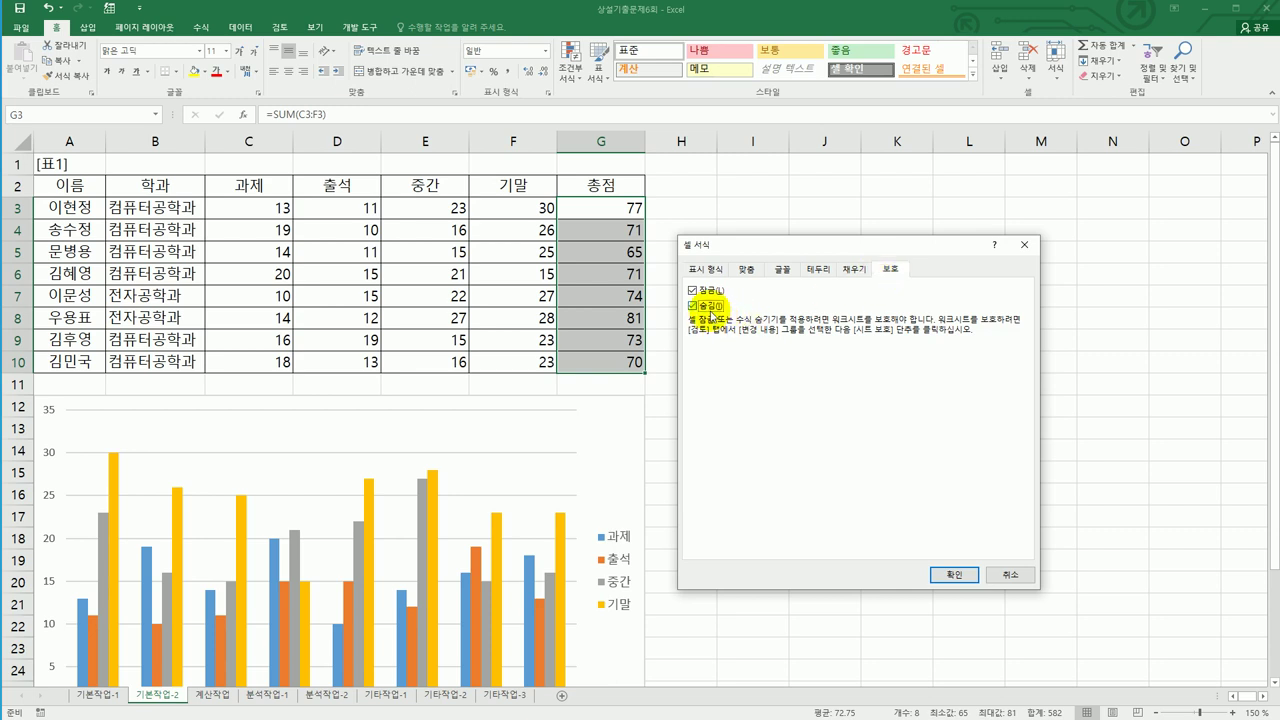
click(965, 577)
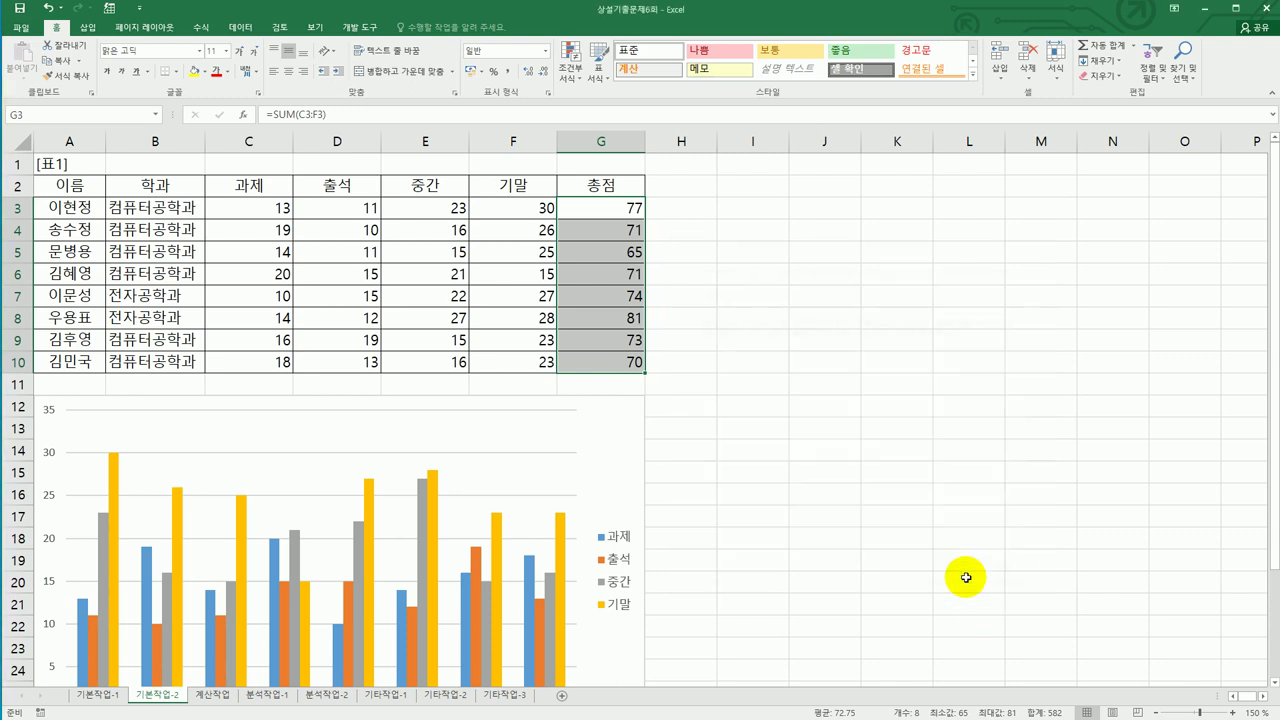
Show the chart area's properties (속성) on sheet 기본작업-2 and check its Locked (잠금) option
scroll(950, 565, down, 2)
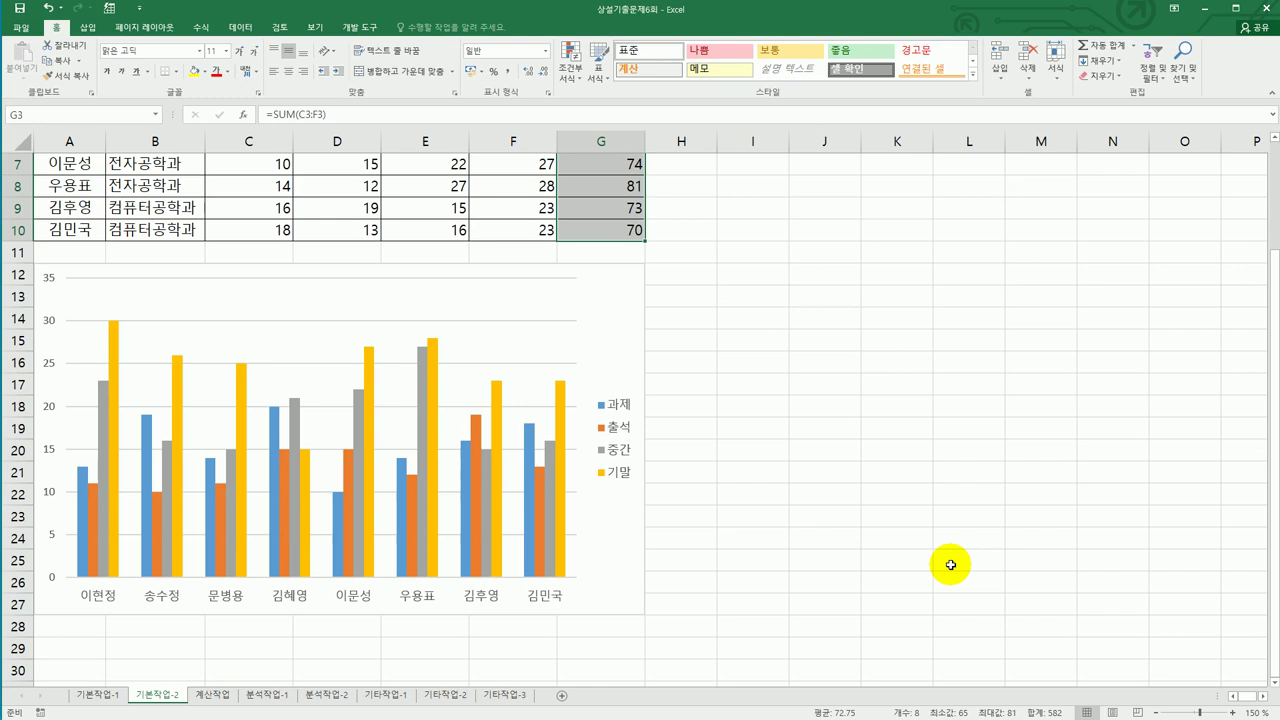
click(593, 296)
right_click(593, 296)
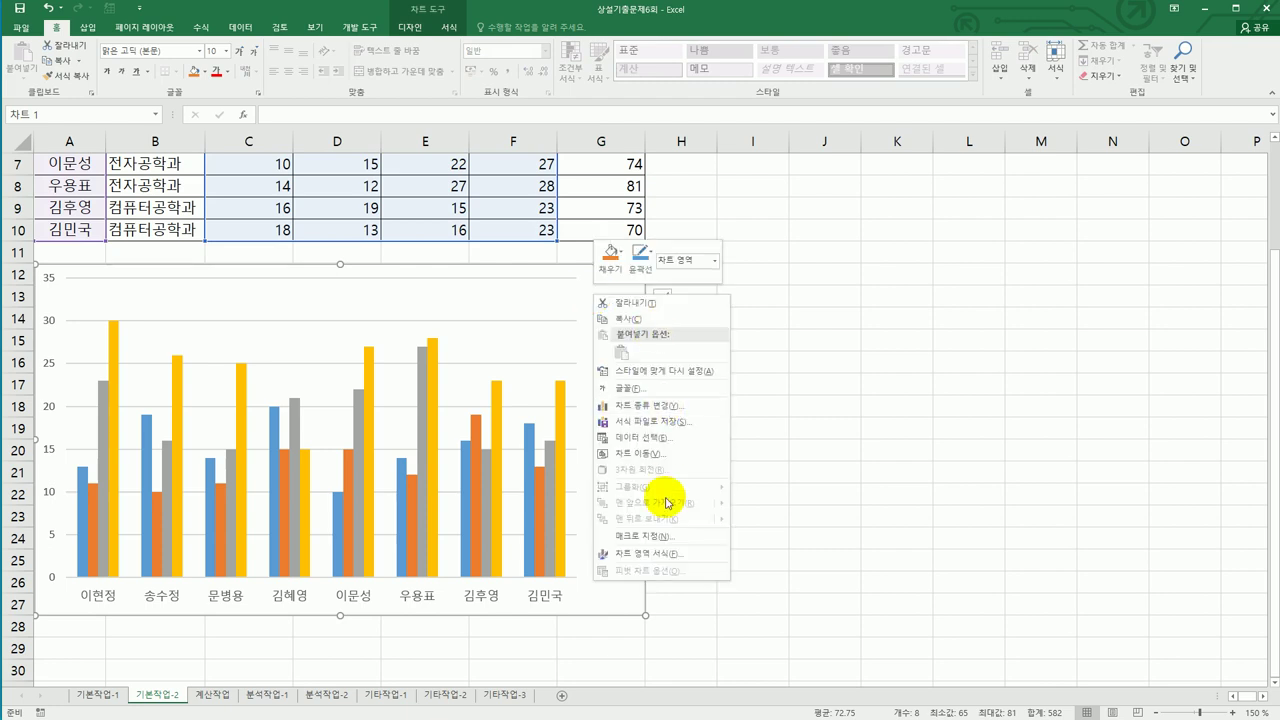
click(667, 556)
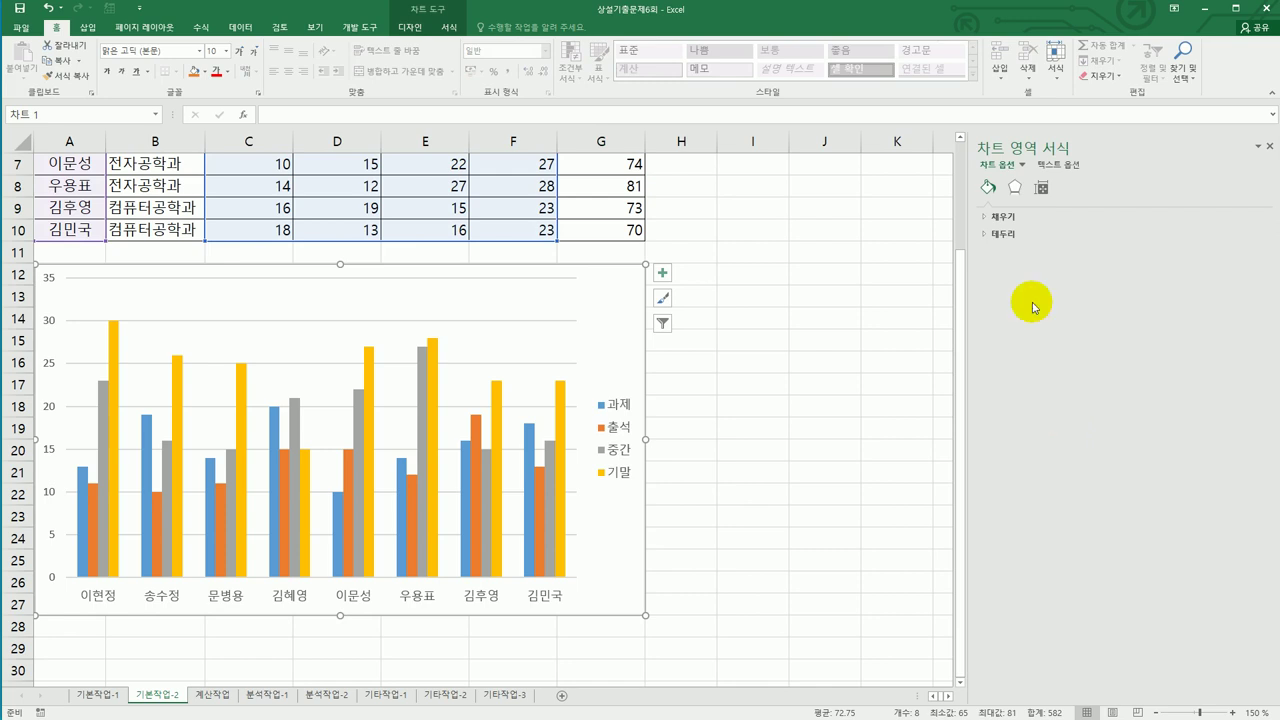
click(1041, 188)
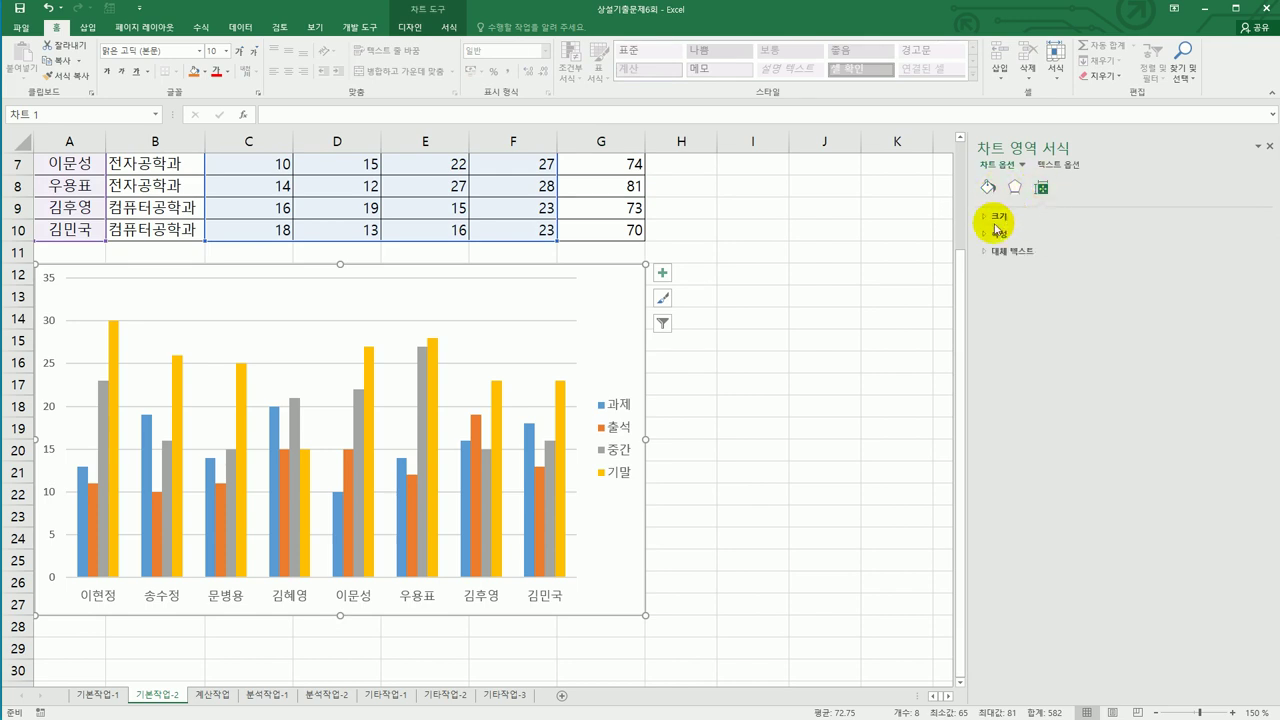
click(998, 234)
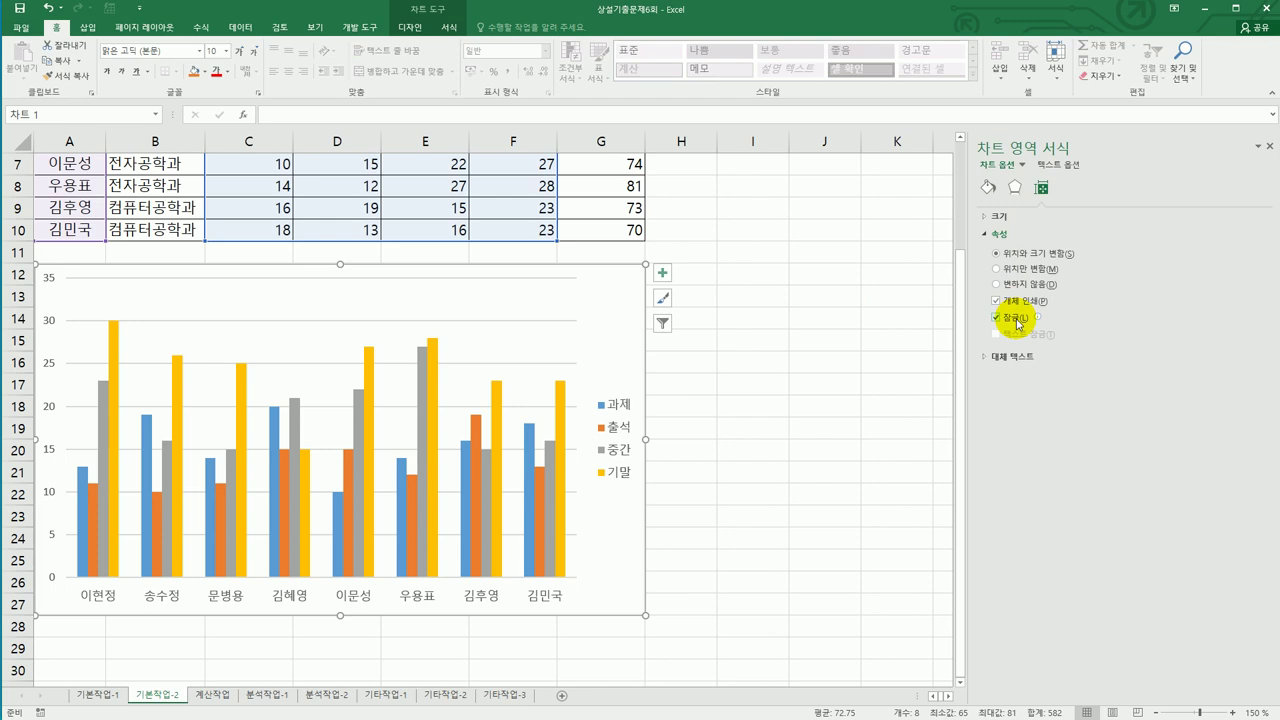
Protect sheet 기본작업-2 without a password, additionally allowing sorting (정렬) alongside selecting locked and unlocked cells
click(822, 387)
scroll(810, 389, up, 2)
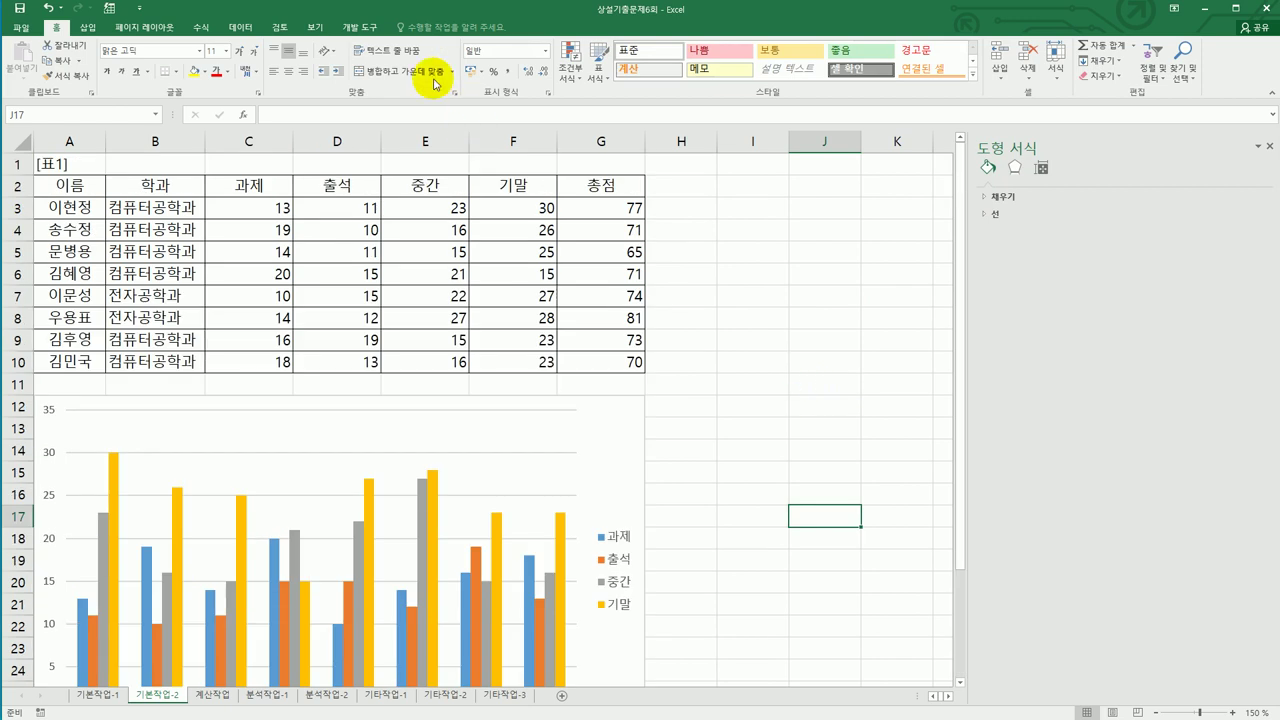
click(267, 30)
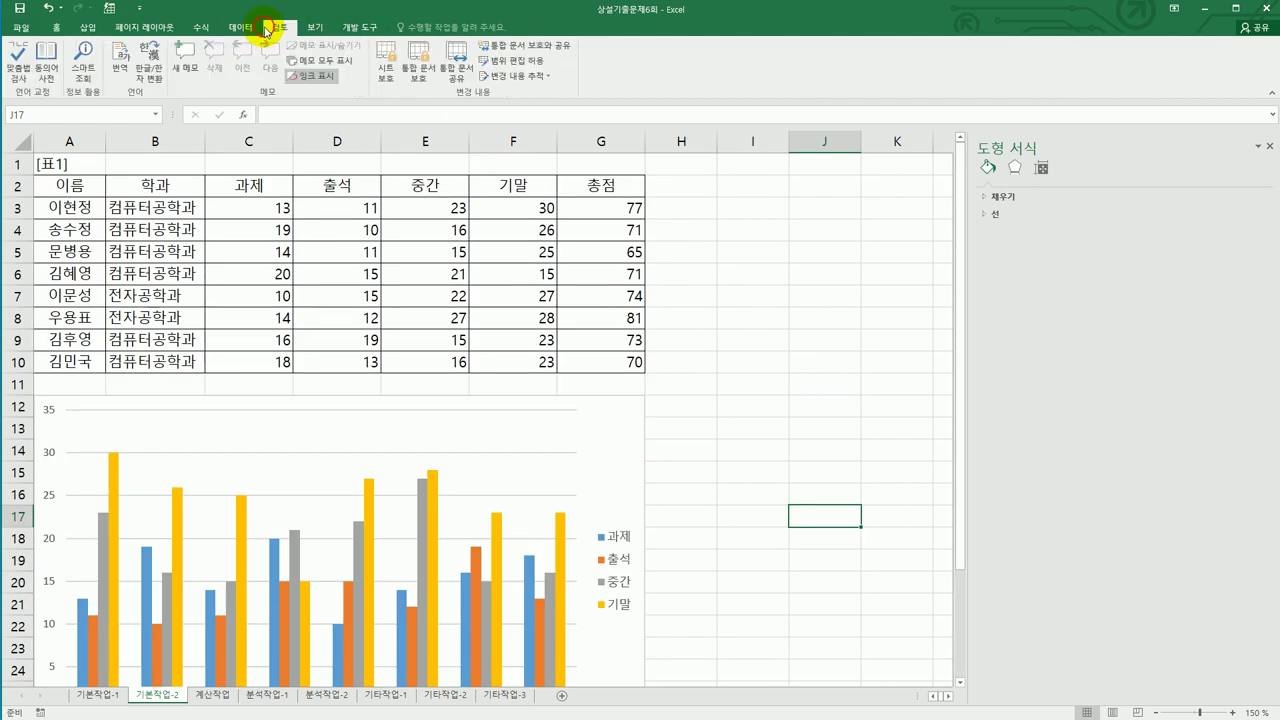
click(396, 80)
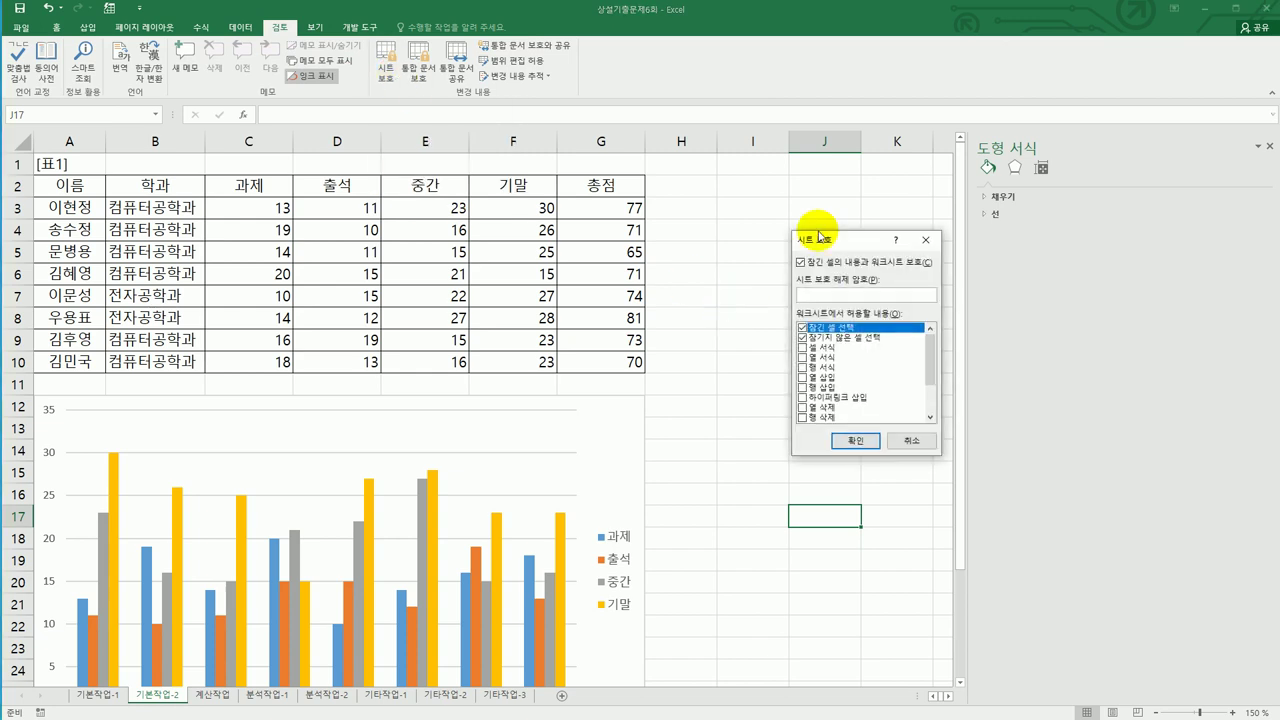
drag(843, 235, 822, 243)
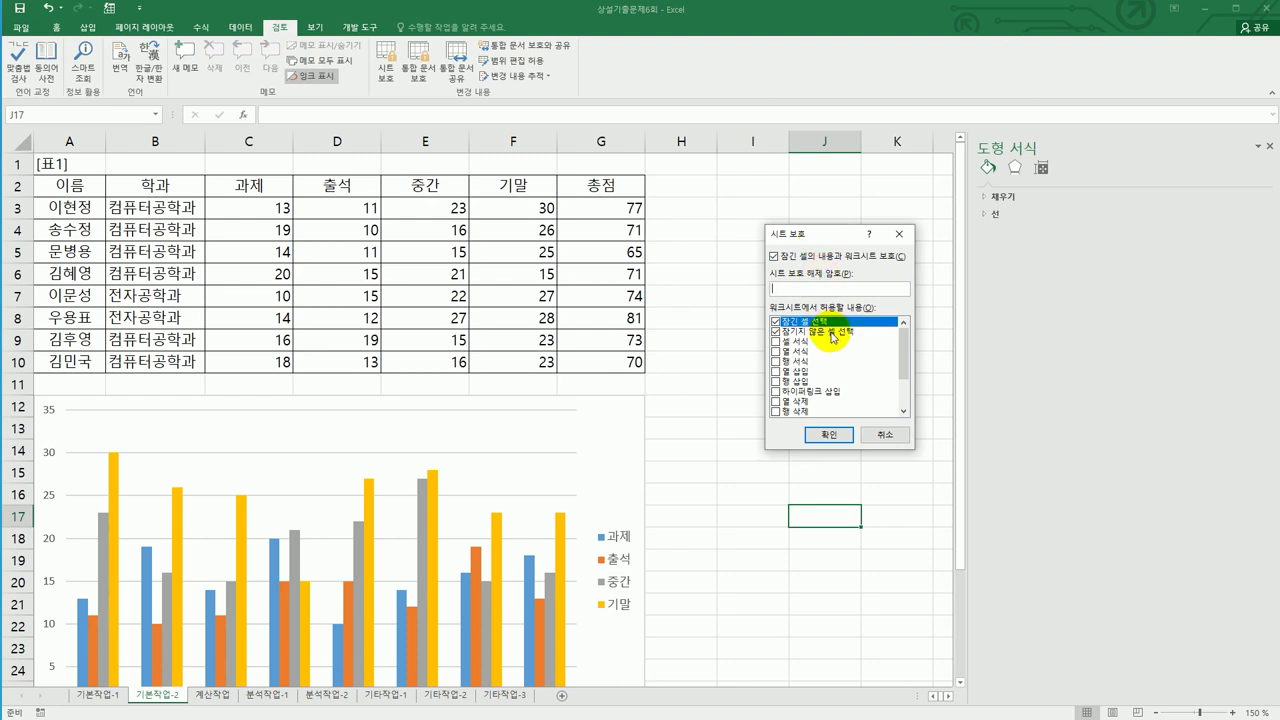
scroll(805, 392, down, 1)
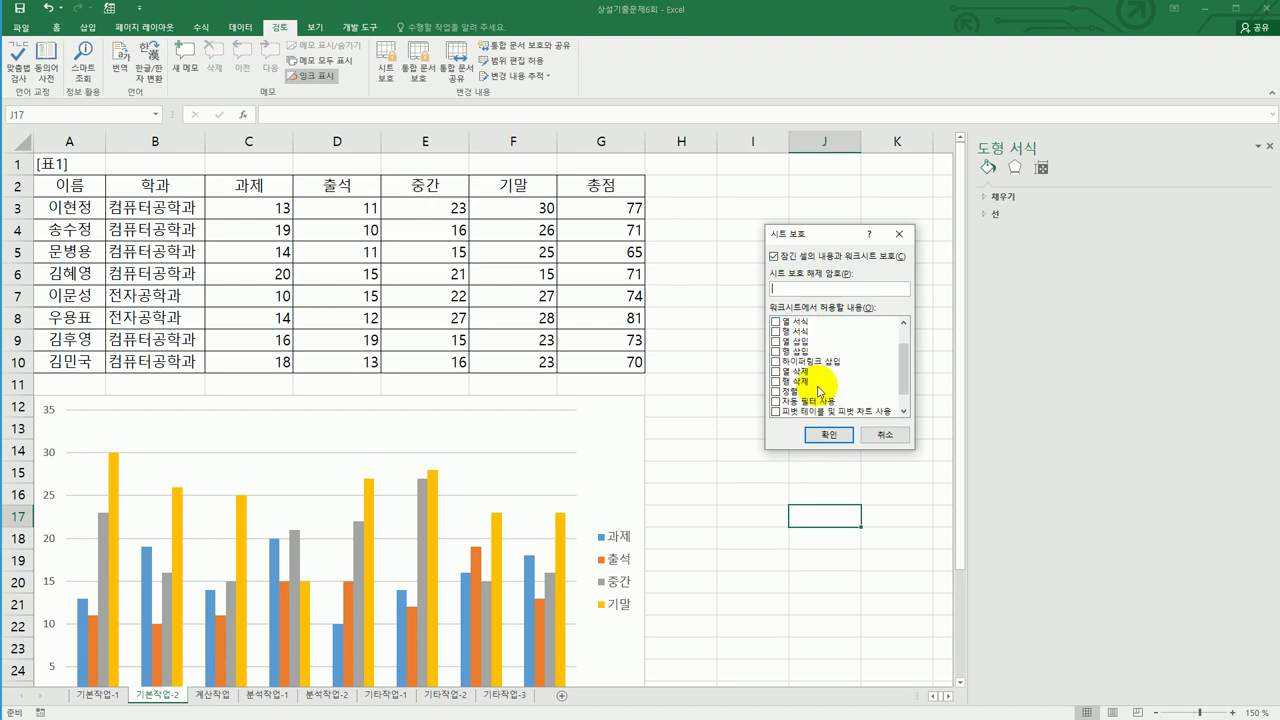
click(777, 392)
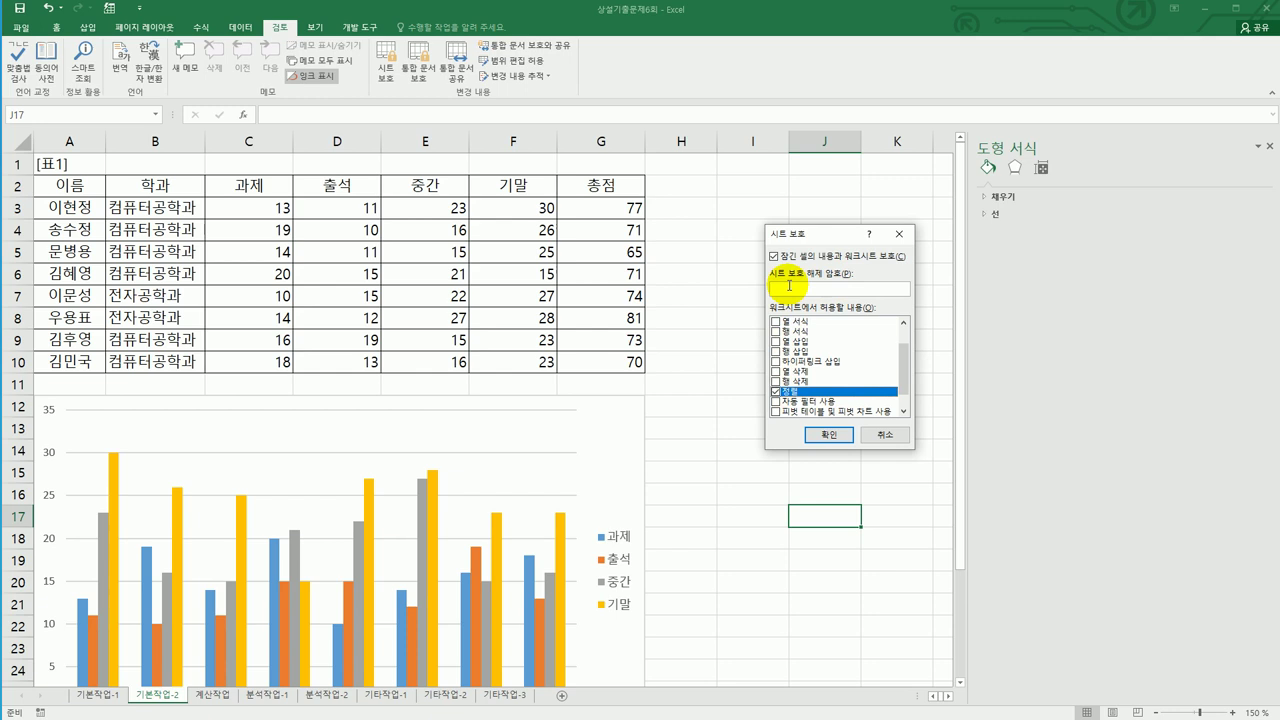
click(829, 436)
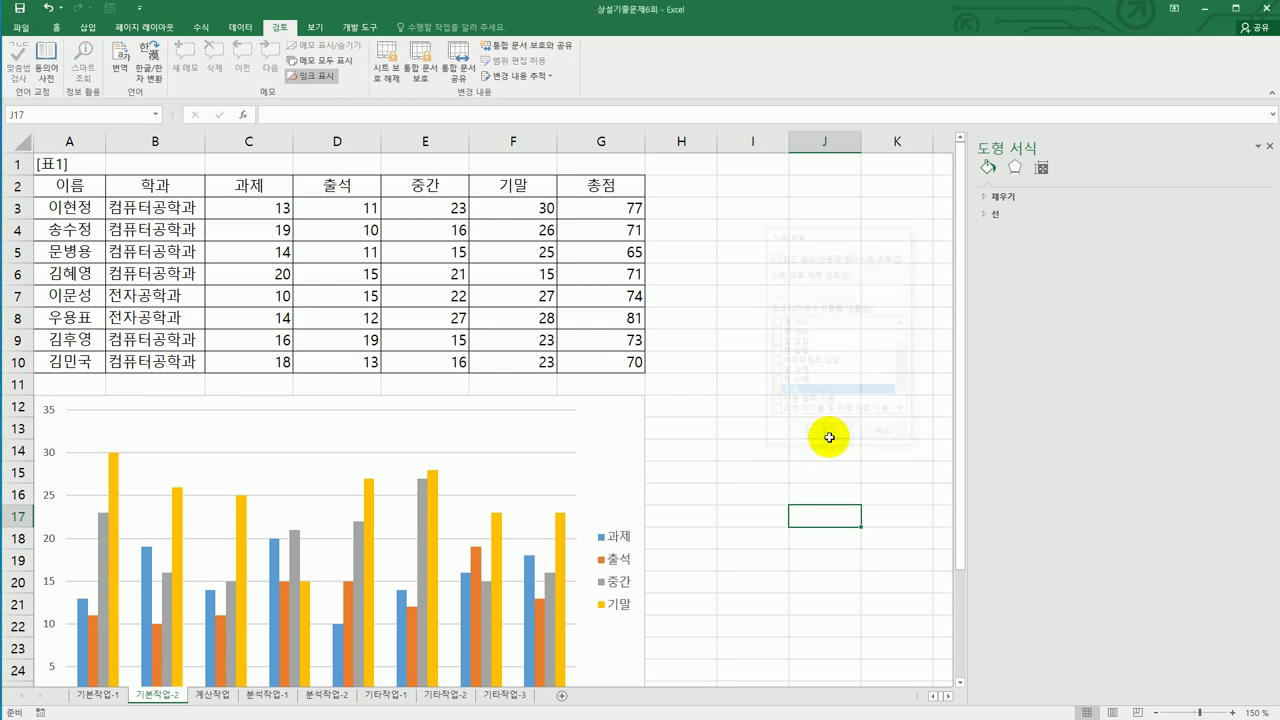
Check whether the formulas of total scores G3, G7 and G9 are hidden, and close the shape formatting pane (도형 서식)
click(613, 211)
click(627, 292)
click(634, 347)
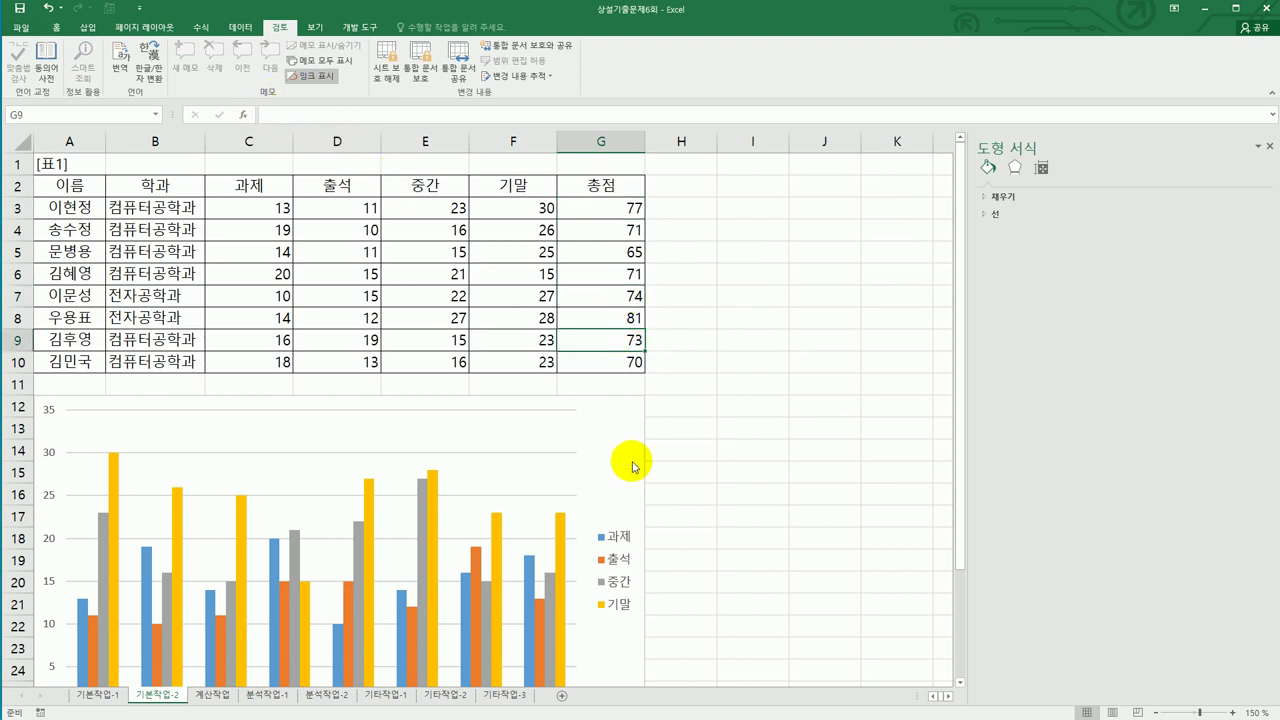
click(732, 474)
scroll(613, 472, down, 2)
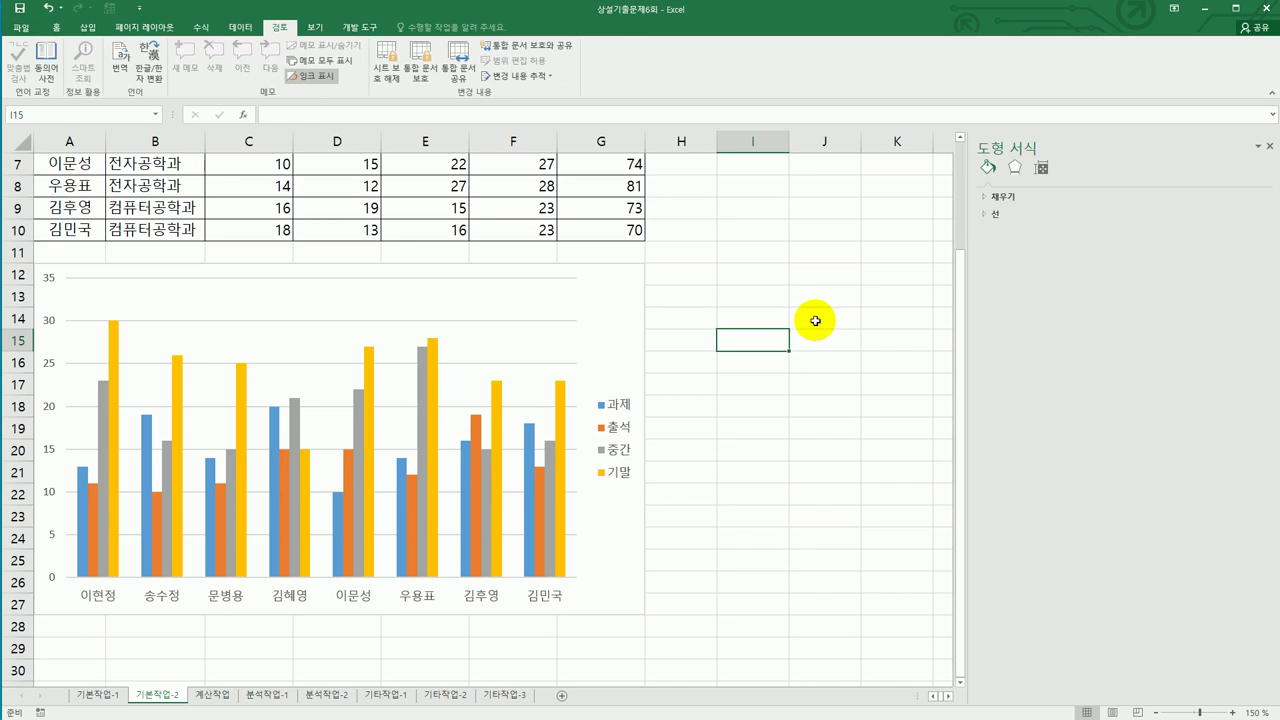
click(1270, 147)
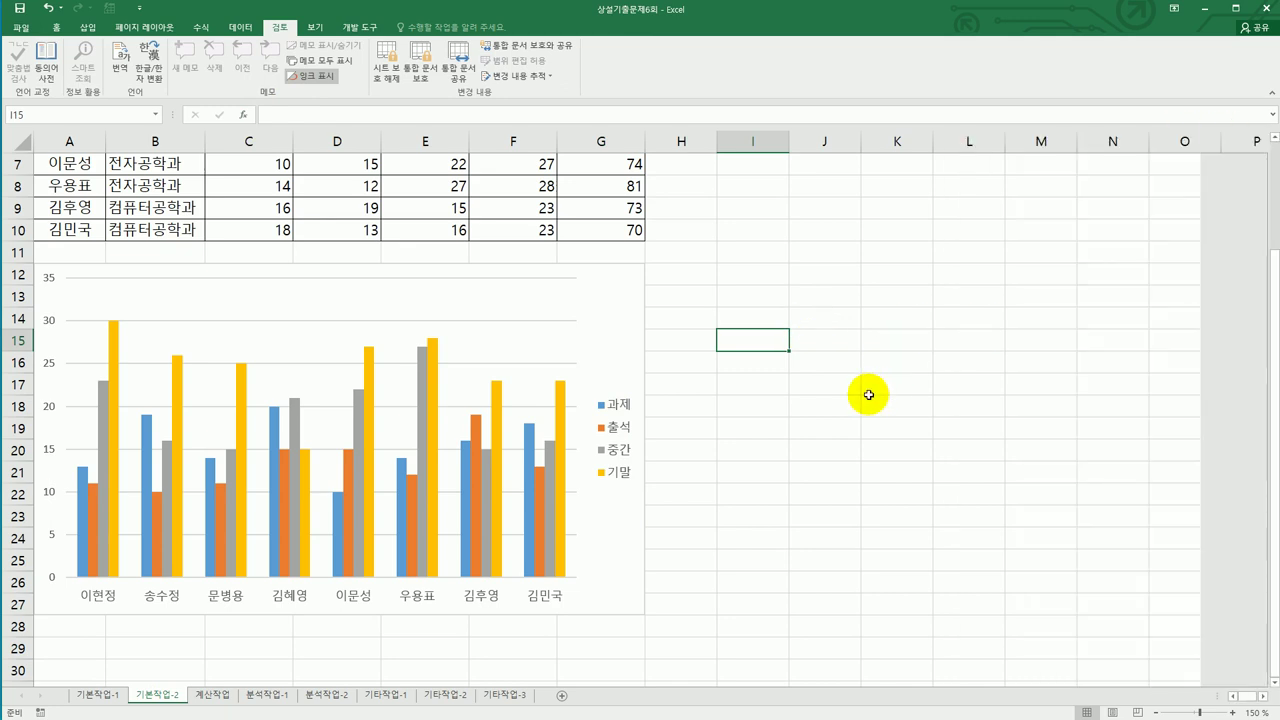
click(869, 390)
scroll(869, 395, up, 2)
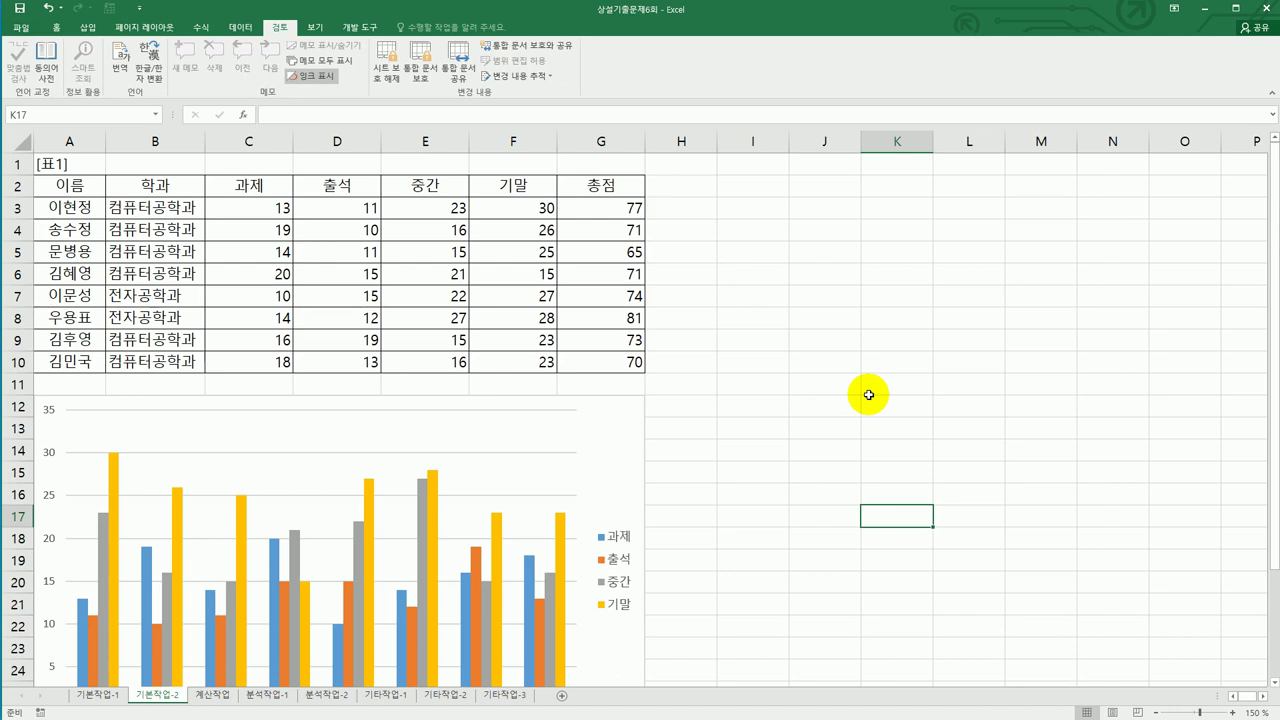
On sheet 계산작업, select total score cell H3 and insert a new module in the workbook's Visual Basic project
click(216, 704)
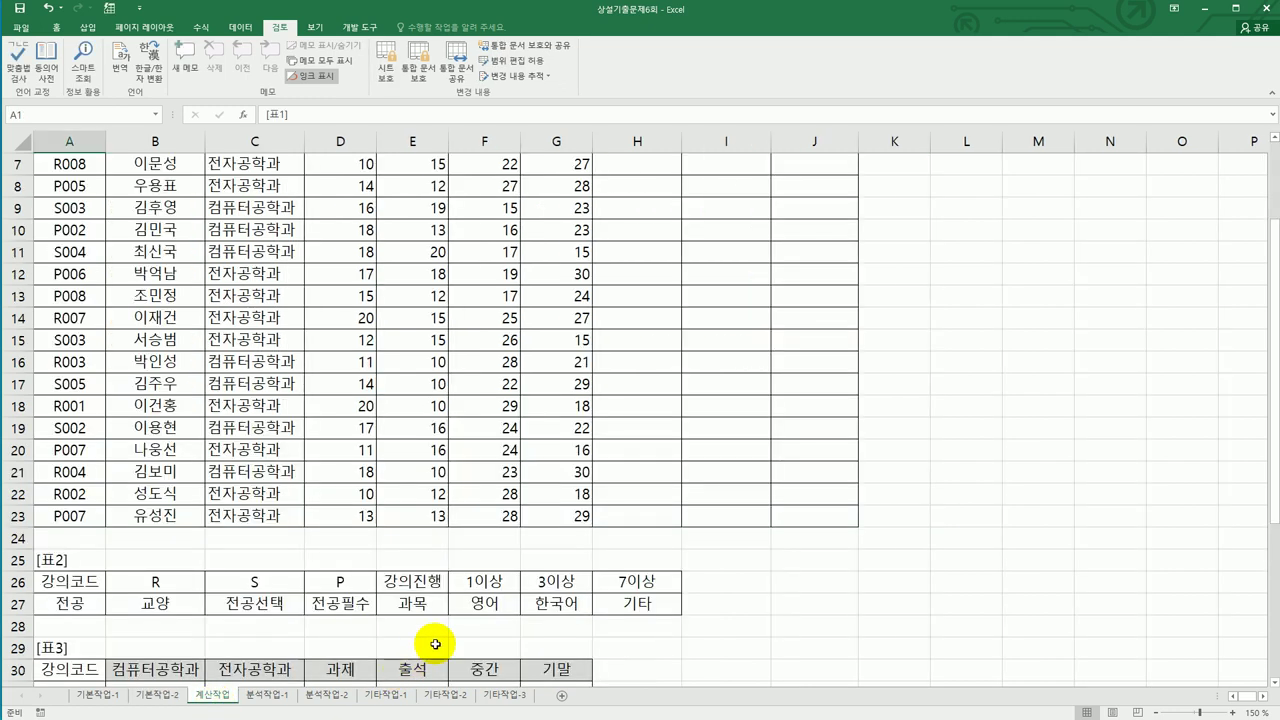
scroll(414, 657, up, 2)
click(675, 210)
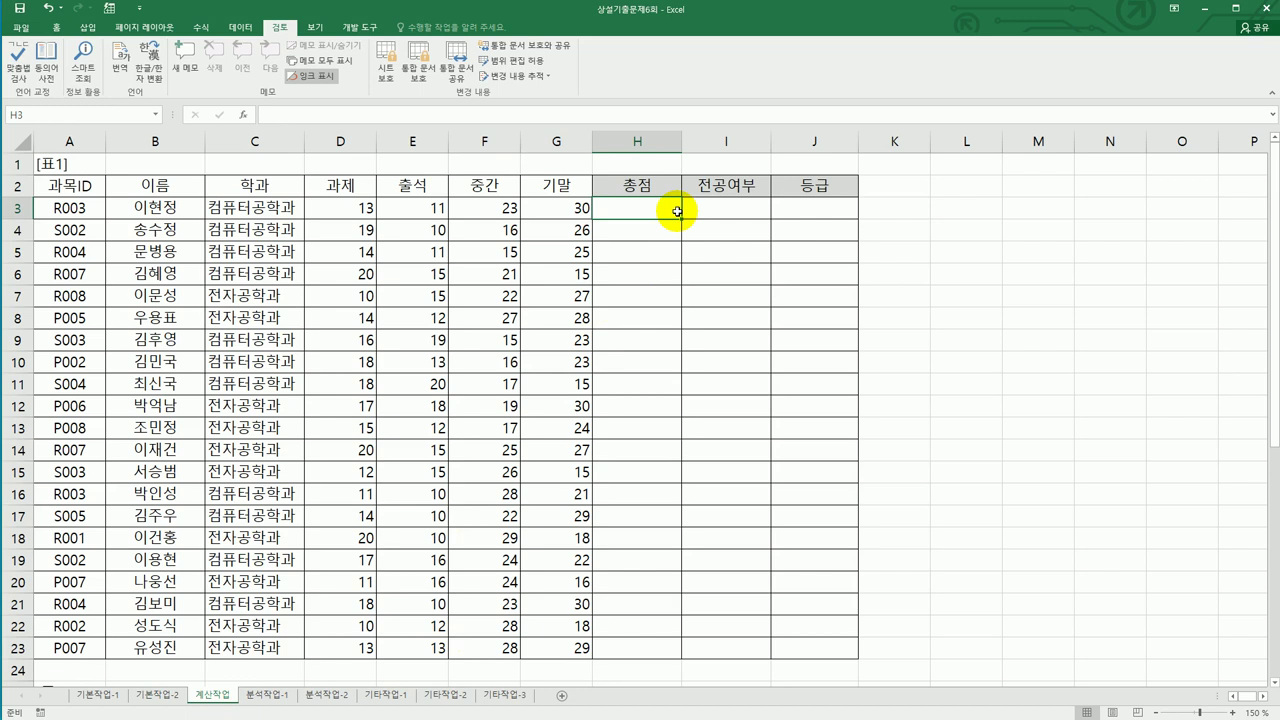
click(348, 30)
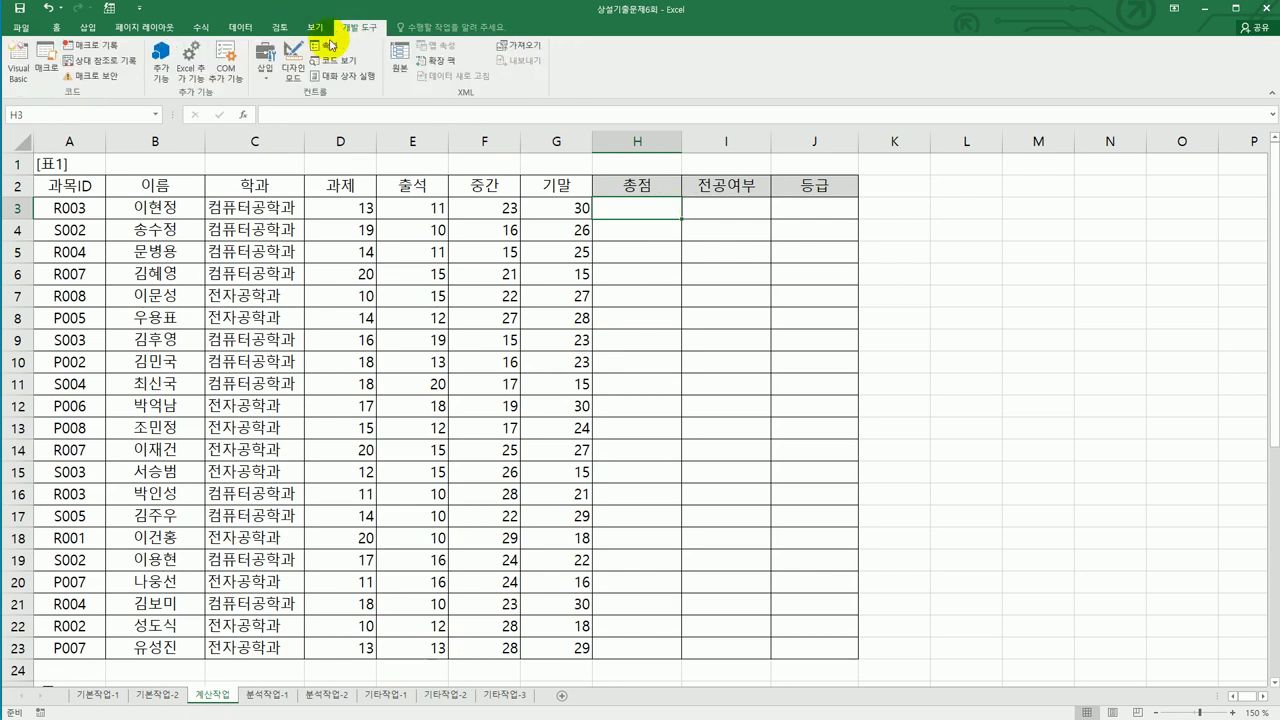
click(12, 76)
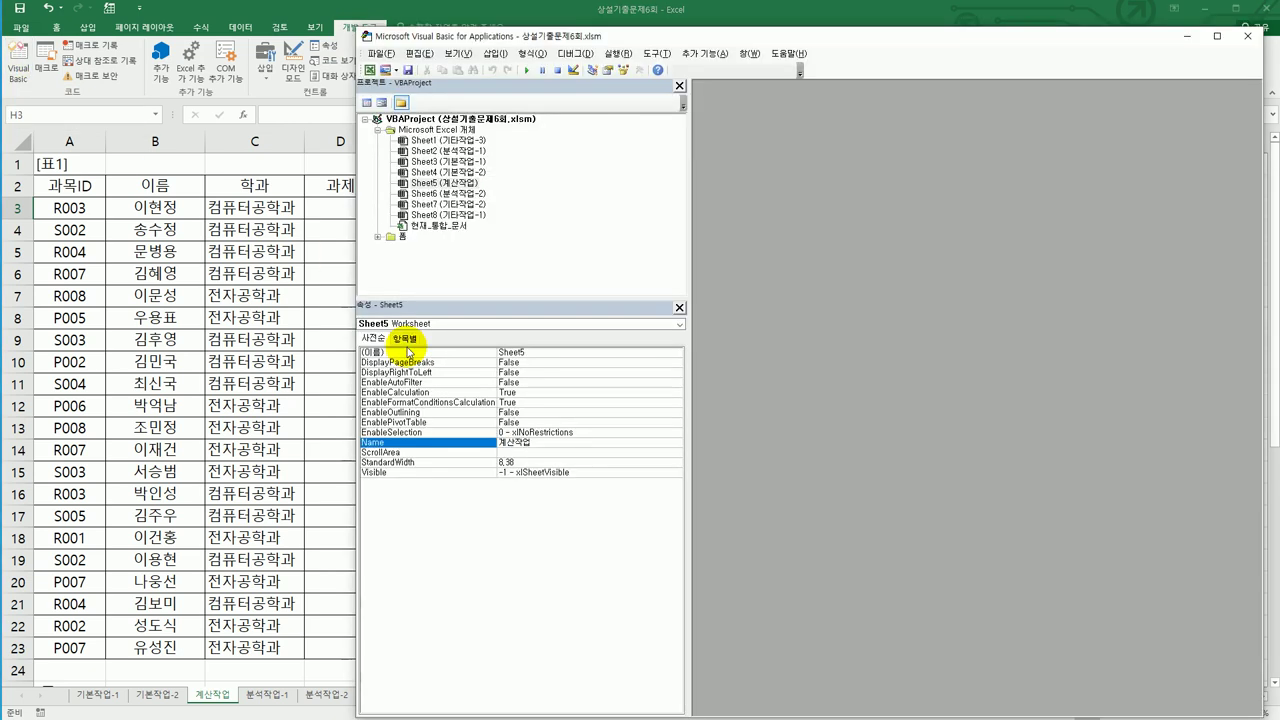
click(494, 52)
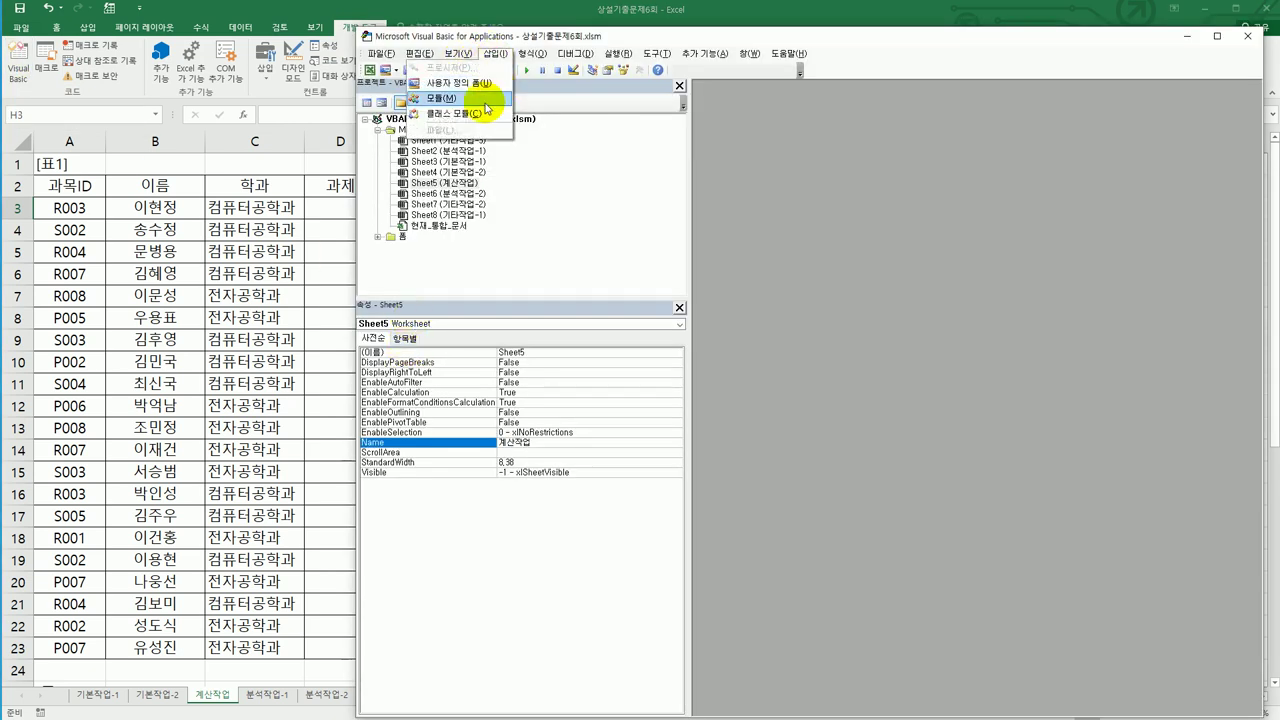
click(486, 99)
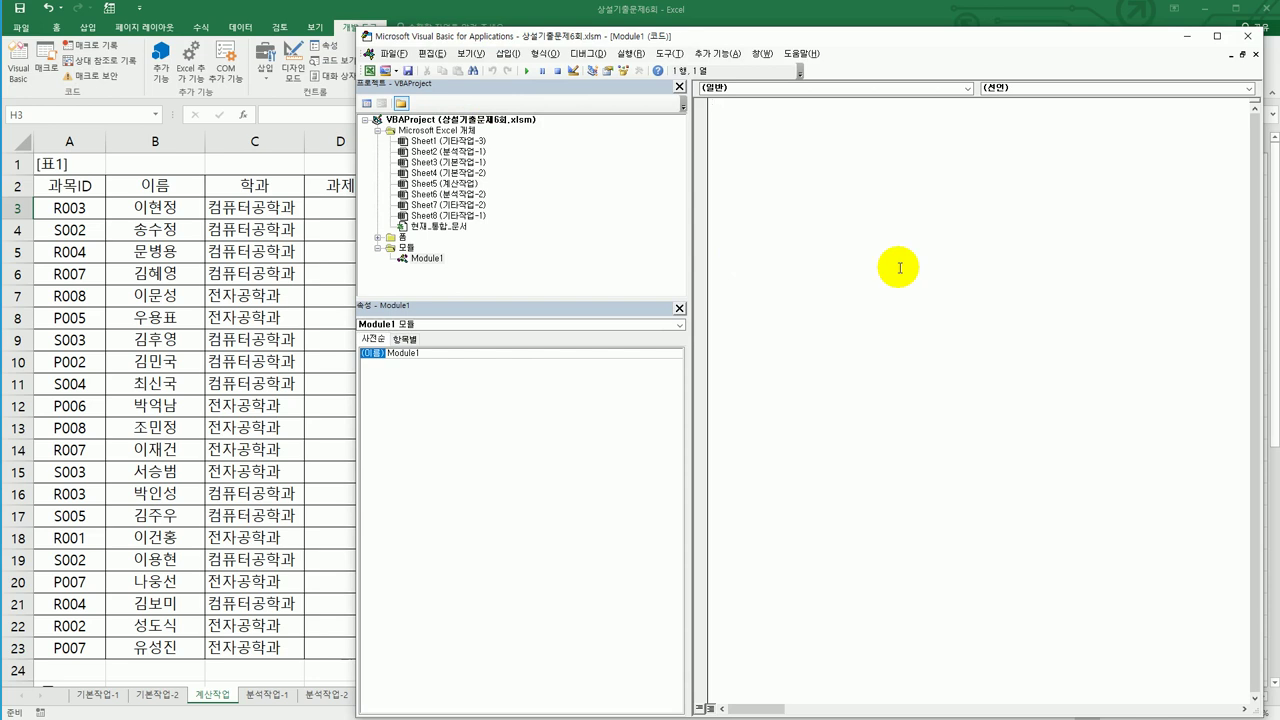
Declare the public function fn총점 with the parameters 과제, 출석, 중간 and 기말 in the module
text(public)
text( func)
text(tion fn)
text(소)
text(점(과제)
text(,)
text( 출석, 중간)
text(, 기말))
key(Return)
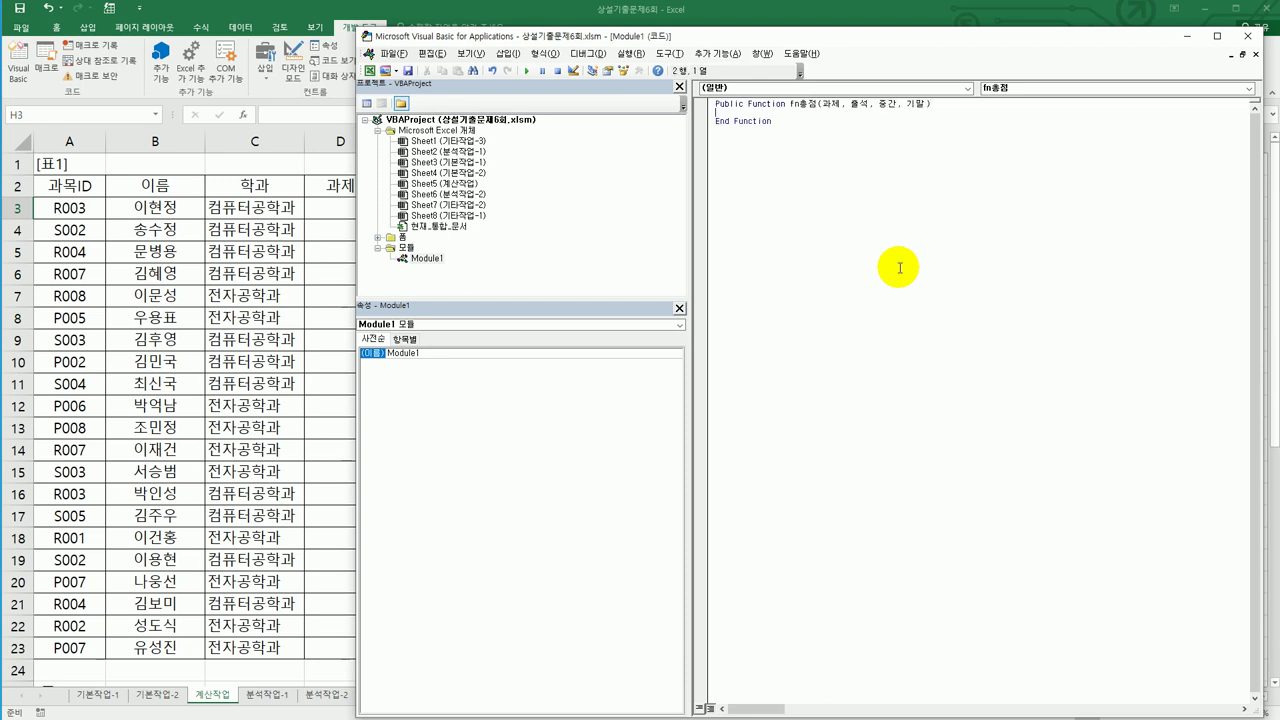
Write the function's assignment line fn총점 = 과제 + 출석 + 중간 + 기말
key(Return)
key(Tab)
text(fnㅊ)
text(총점 )
text(= 과제 )
text(+ 출석 )
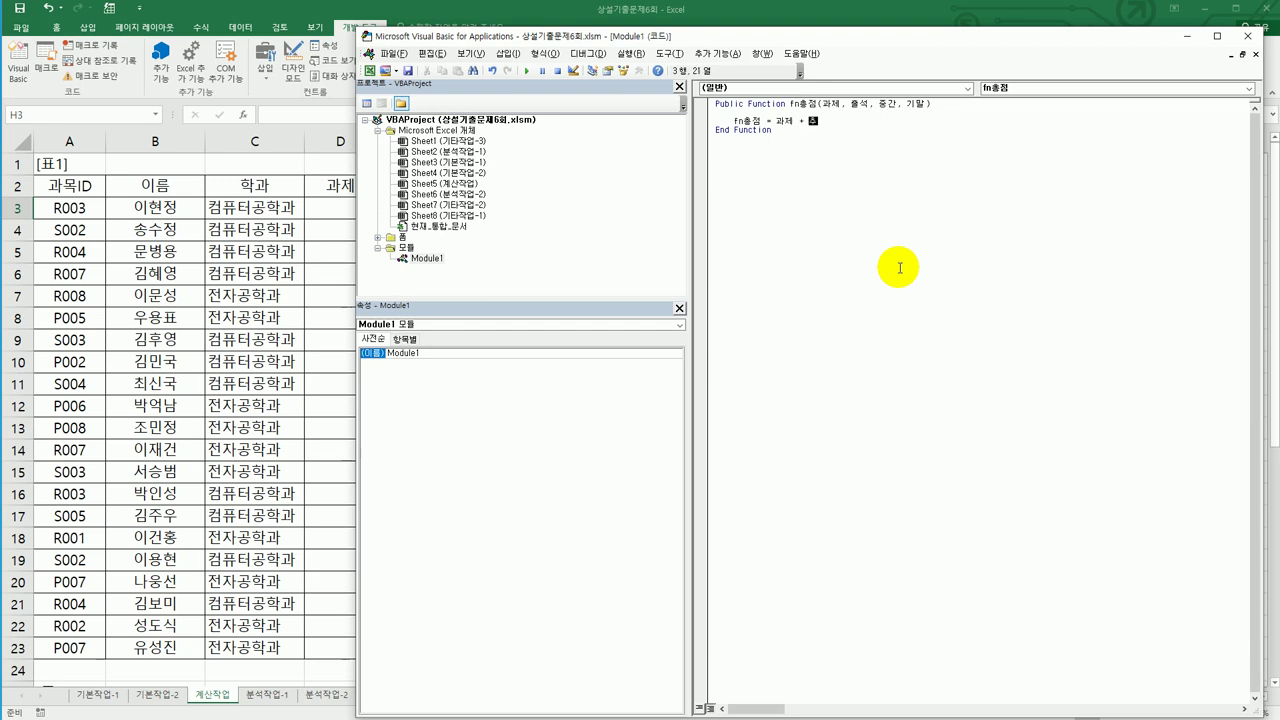
text(+ 중간 + 기말)
key(Return)
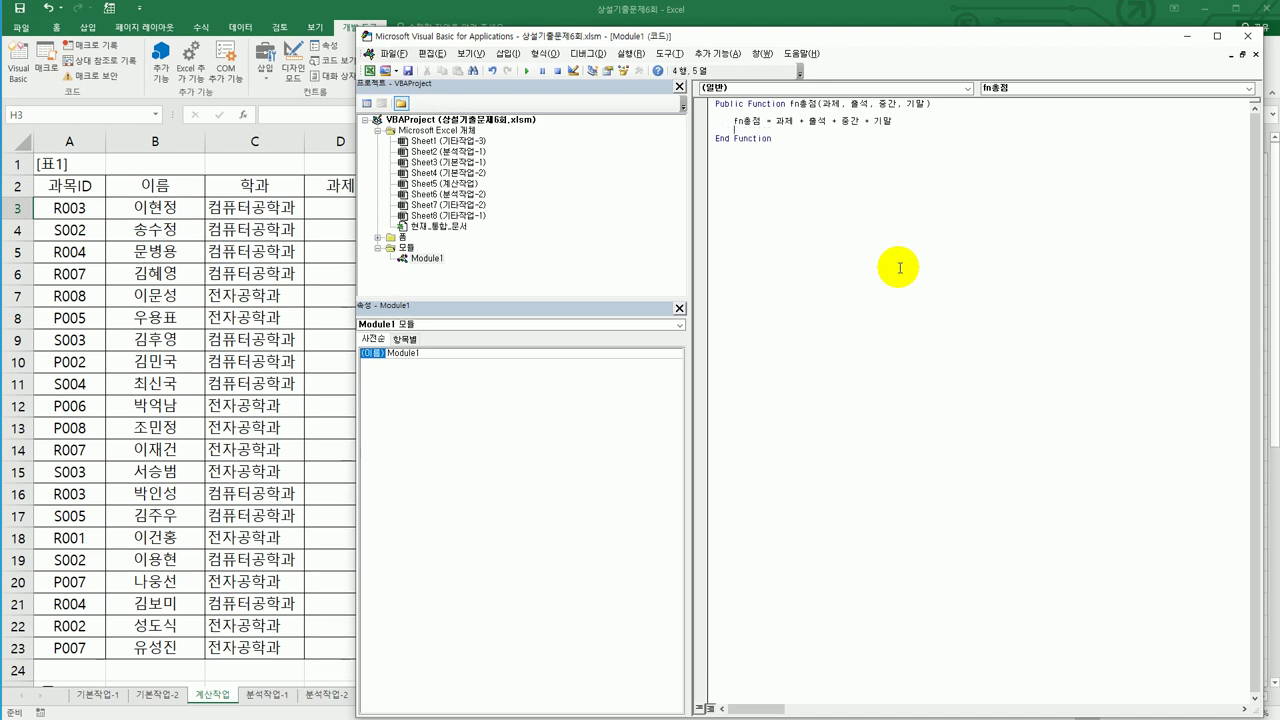
key(Return)
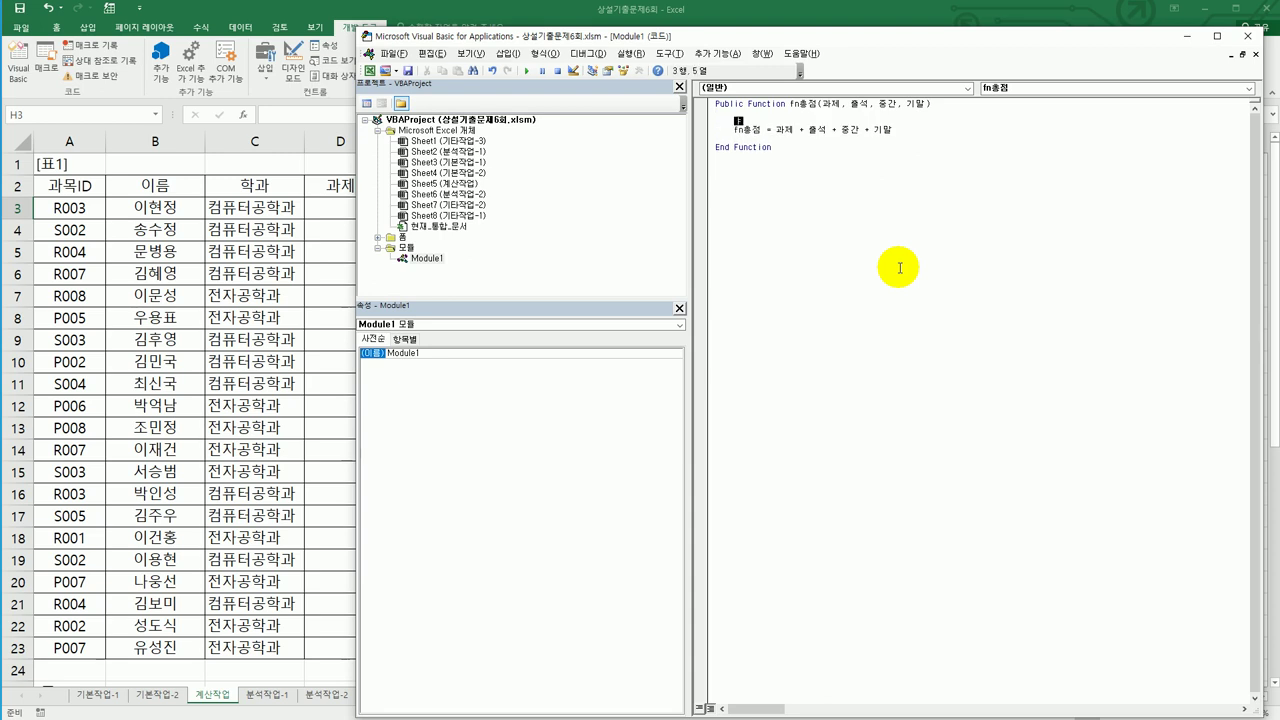
Add the condition If 중간 >= 20 And 기말 >= 20 Then above the assignment line and indent that line beneath it
text(if)
text(과)
text(간 >= )
text(20)
text( and 기말 )
text(>=20 Then)
key(Return)
key(Delete)
key(Delete)
key(Delete)
key(Delete)
key(Delete)
key(End)
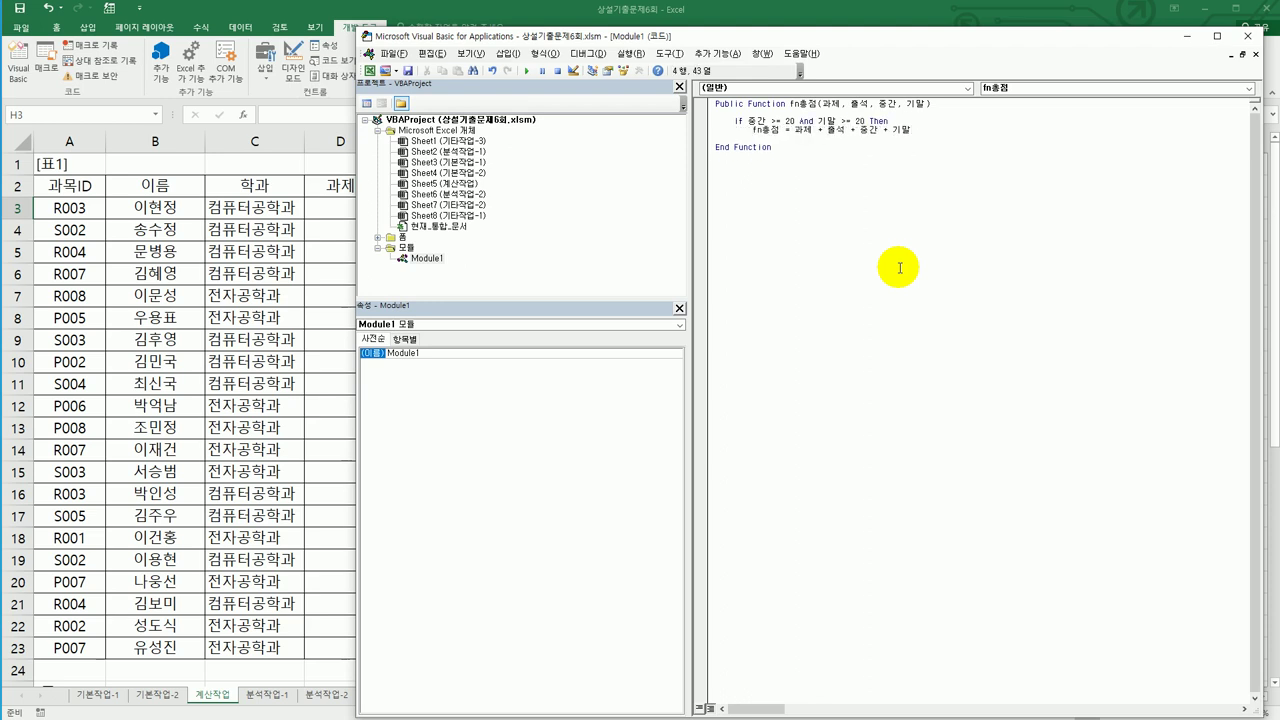
Add a 3-point bonus (+ 3) to the sum inside the If branch
text(+ 20)
key(BackSpace)
key(BackSpace)
text(3)
Add an Else branch that assigns fn총점 the sum 과제 + 출석 + 중간 + 기말 without the bonus
key(Return)
key(BackSpace)
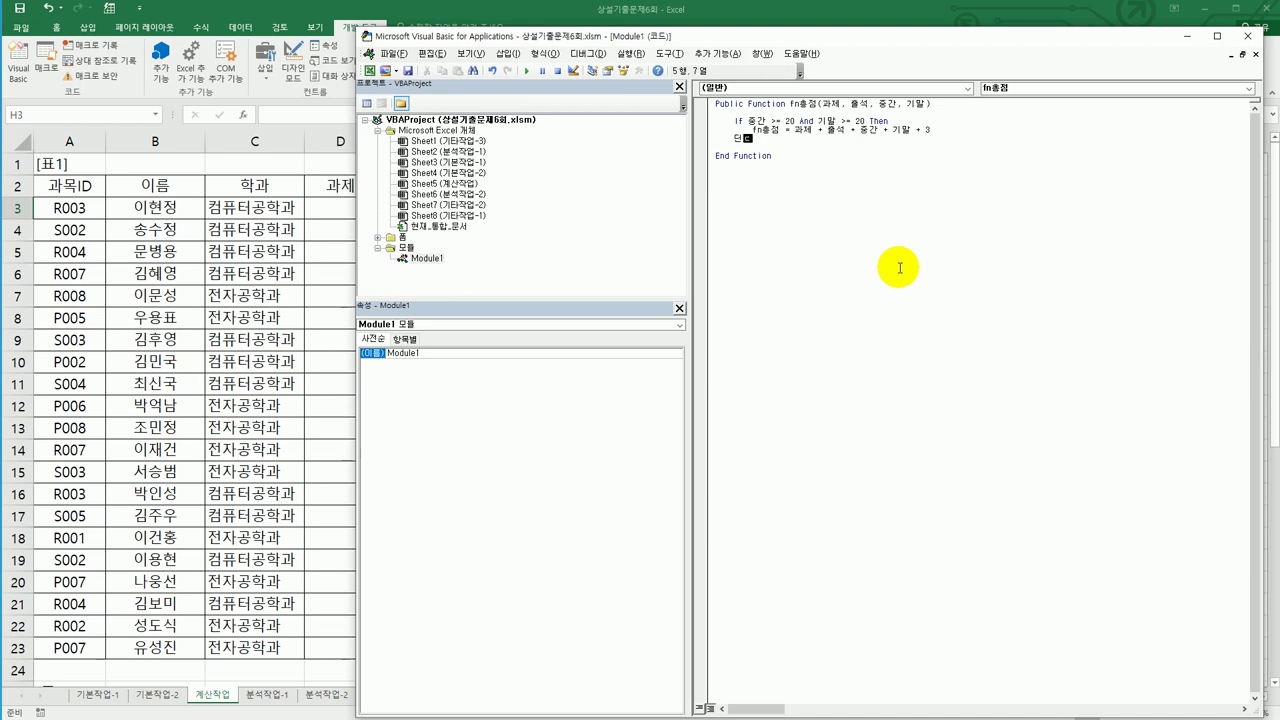
text(else)
key(shift+End)
key(ctrl+c)
key(Down)
key(ctrl+v)
key(Home)
key(Tab)
key(End)
key(BackSpace)
key(BackSpace)
key(BackSpace)
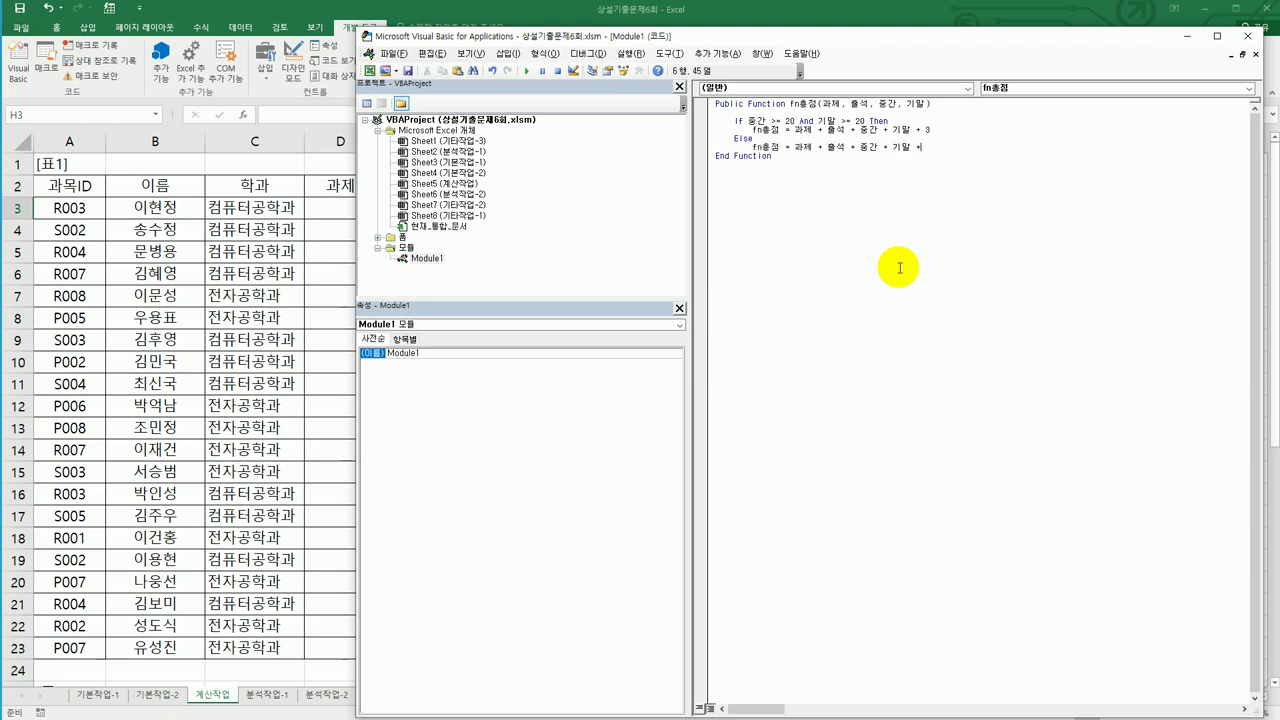
Finish the conditional block with End If and close the Visual Basic editor
key(Return)
text(End If)
key(Return)
click(1248, 37)
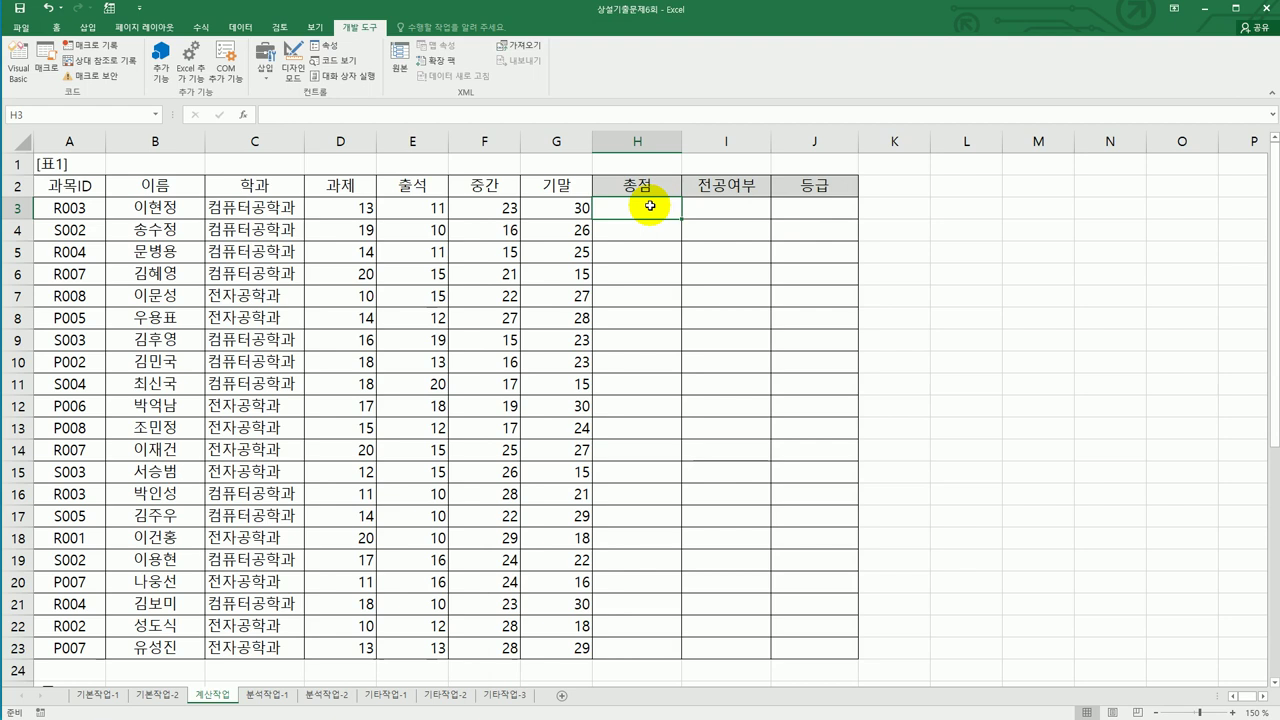
Insert the user-defined (사용자 정의) function fn총점 in H3 through the function wizard
click(243, 117)
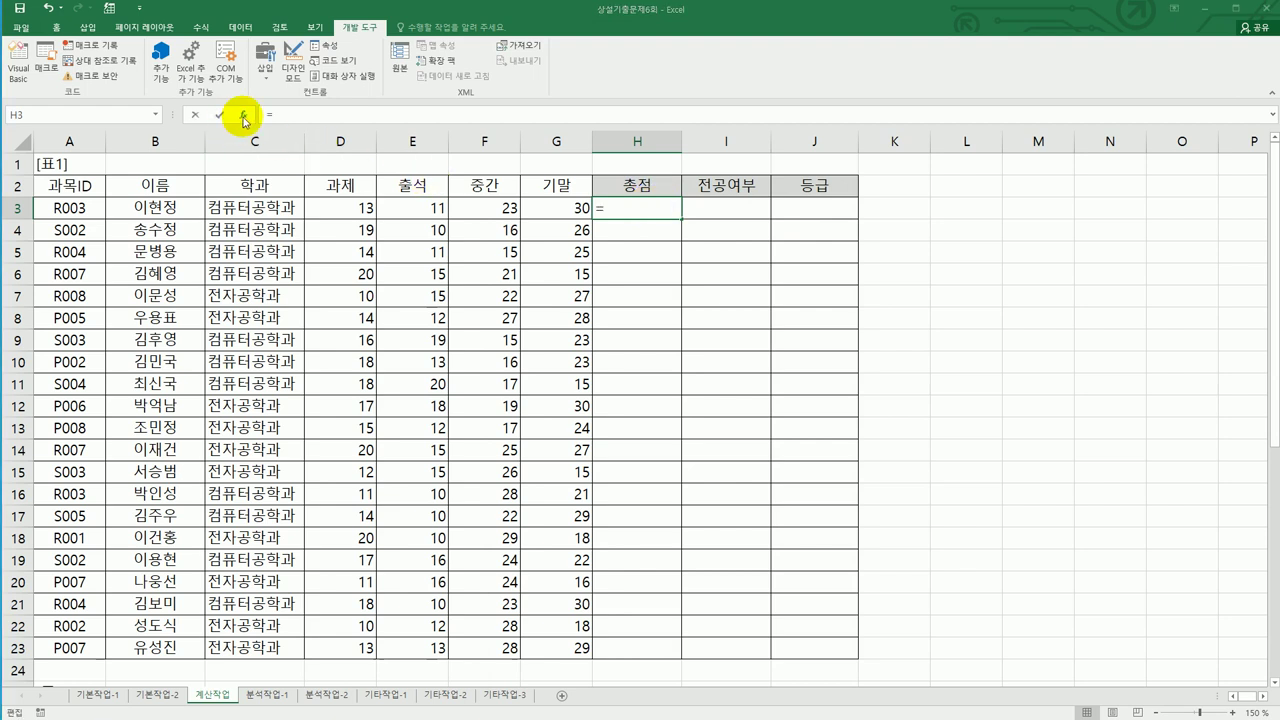
click(830, 273)
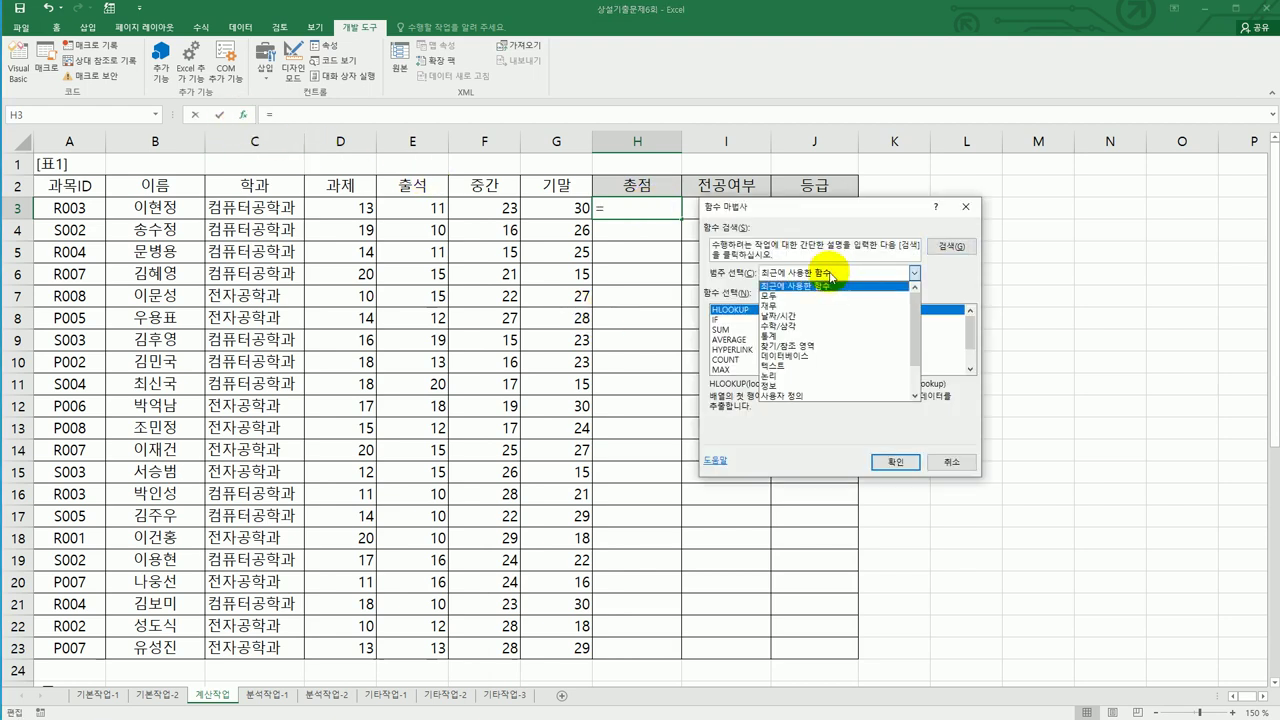
click(817, 394)
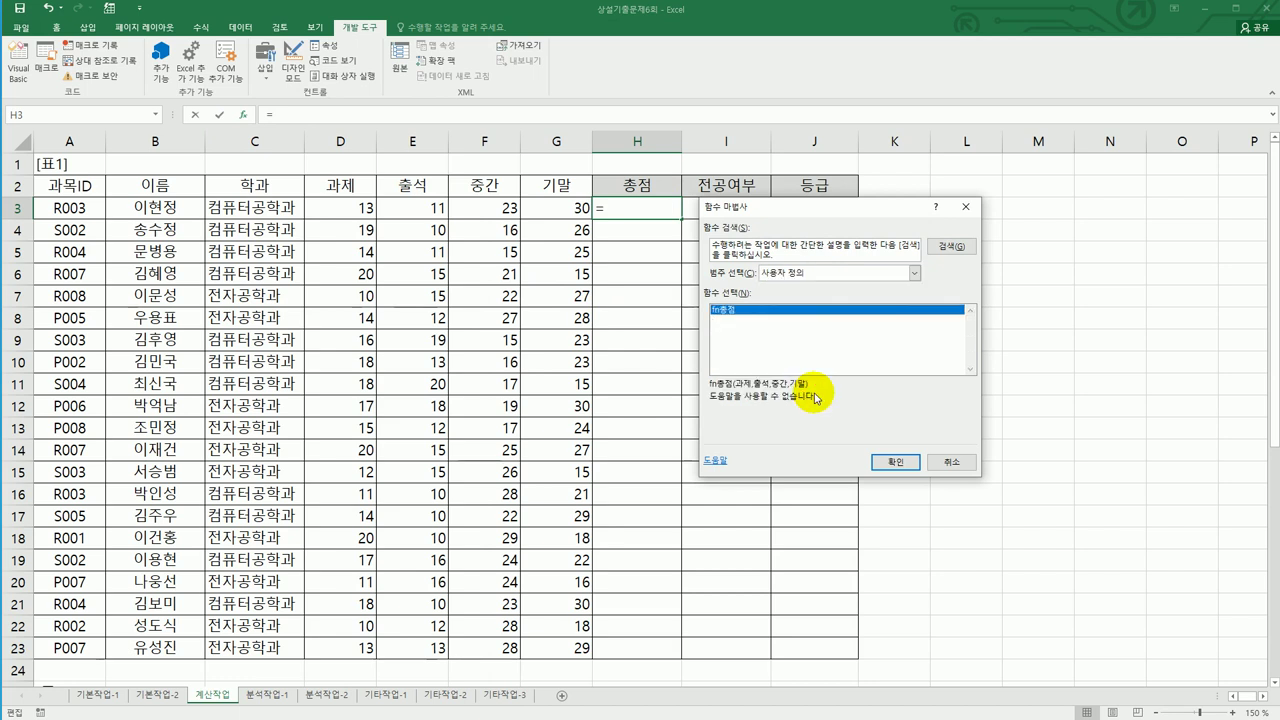
click(895, 462)
Set the fn총점 arguments to D3, E3, F3 and G3, and fill the formula down to H23
click(355, 207)
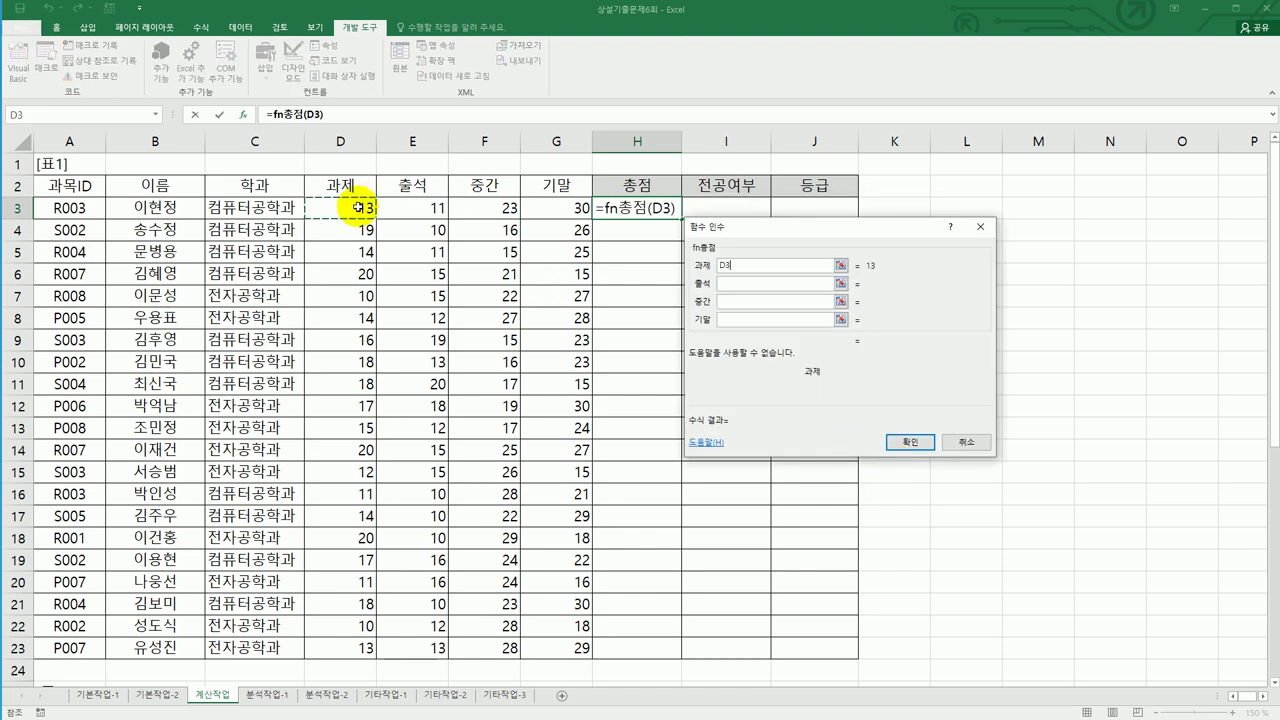
click(731, 283)
click(410, 205)
click(741, 300)
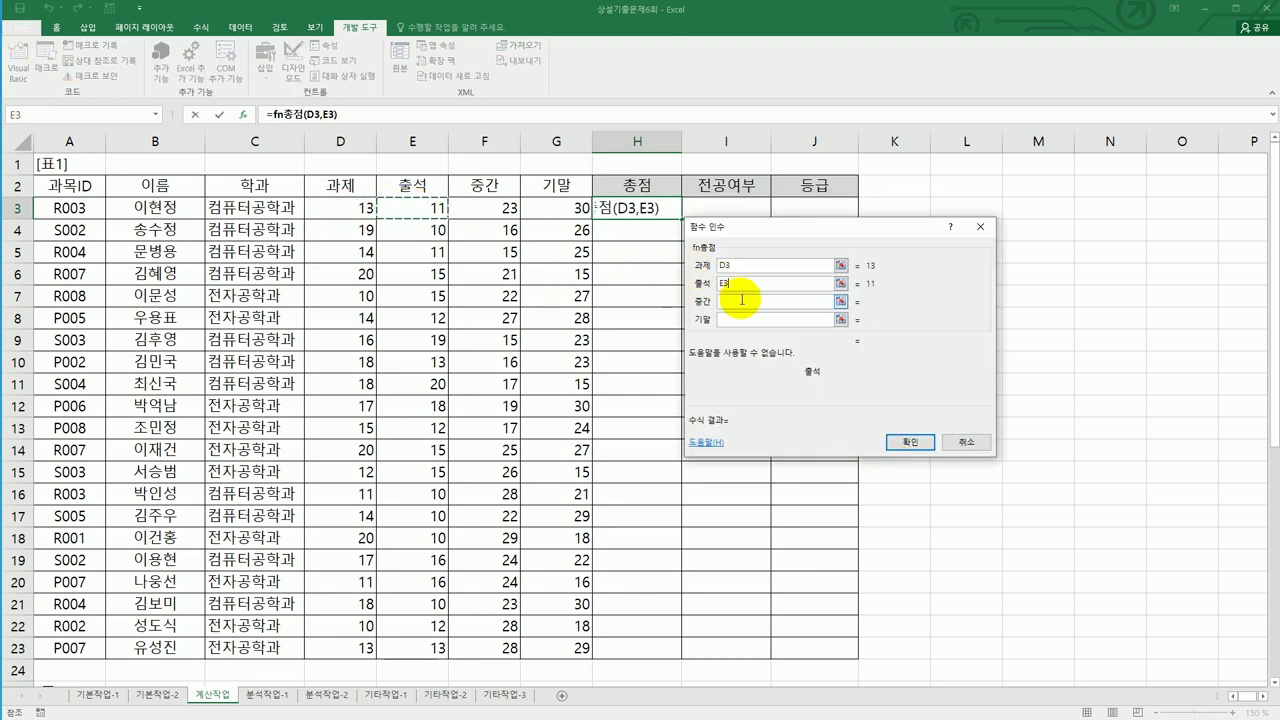
click(490, 207)
click(738, 320)
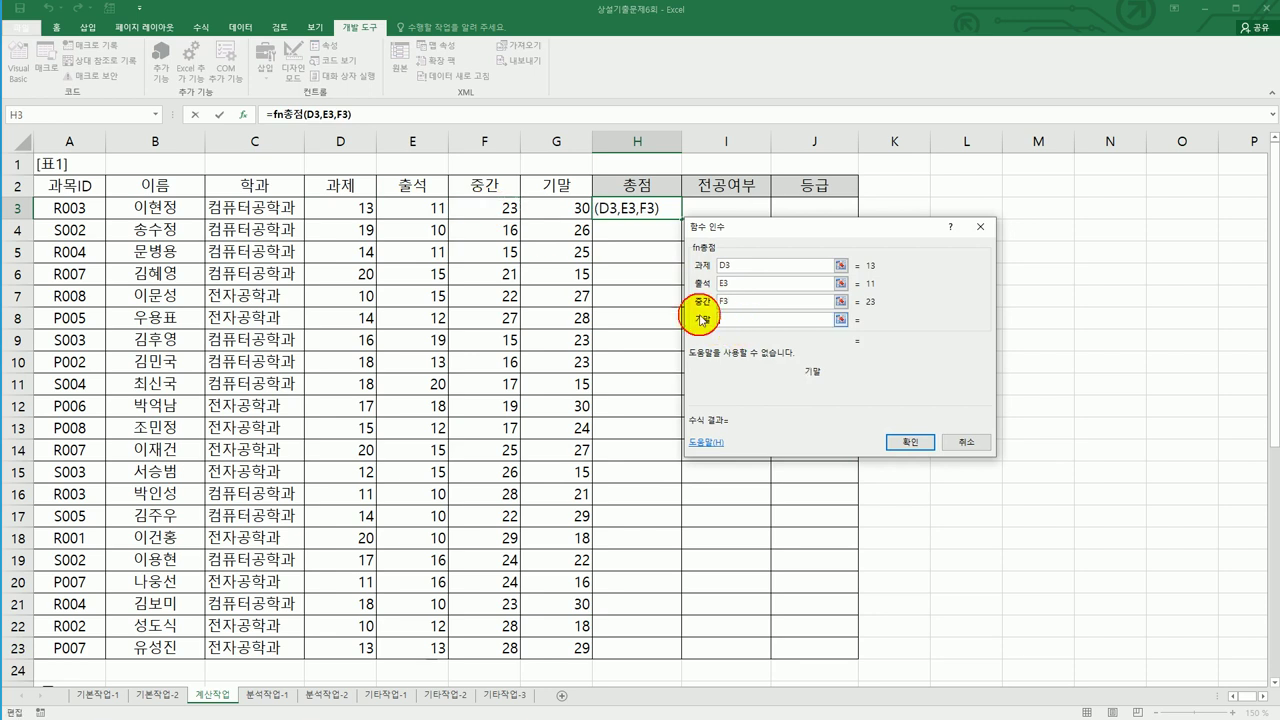
click(570, 208)
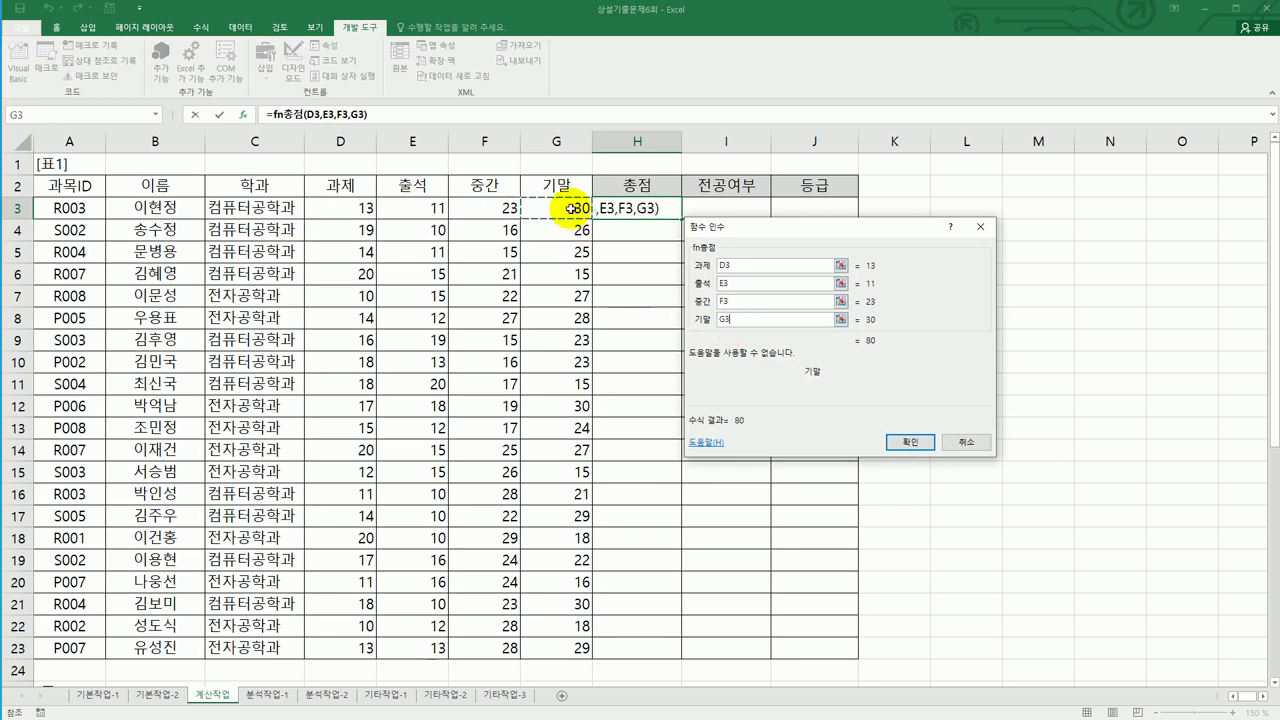
click(907, 442)
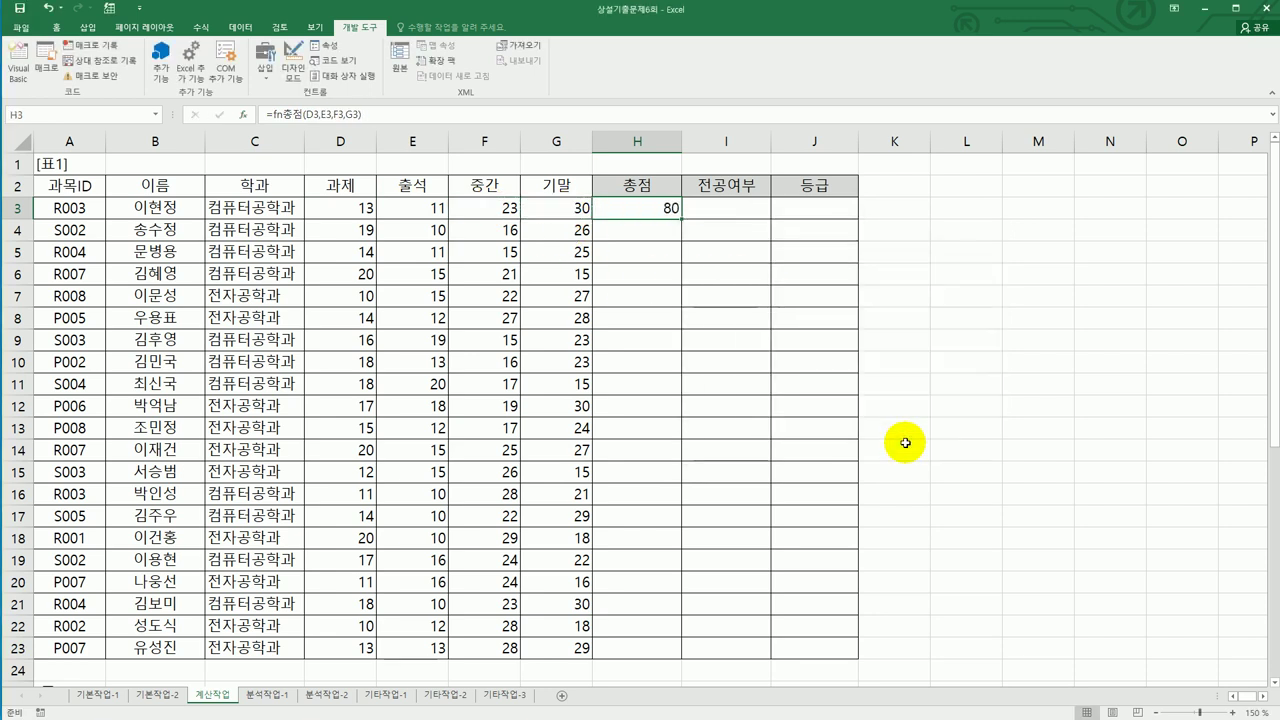
double_click(682, 219)
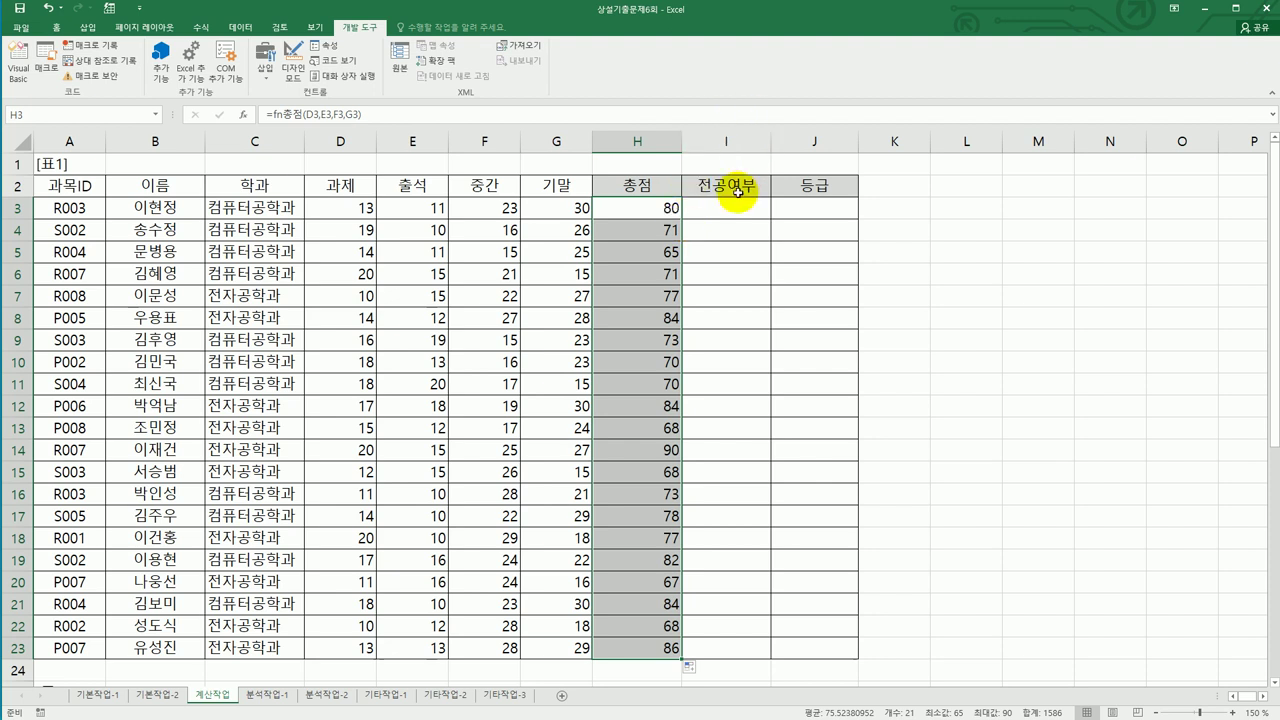
Examine the lecture codes and categories in [표2] (B26:H27) against the 과목ID column of [표1] for the 전공여부 formula
click(733, 223)
click(736, 205)
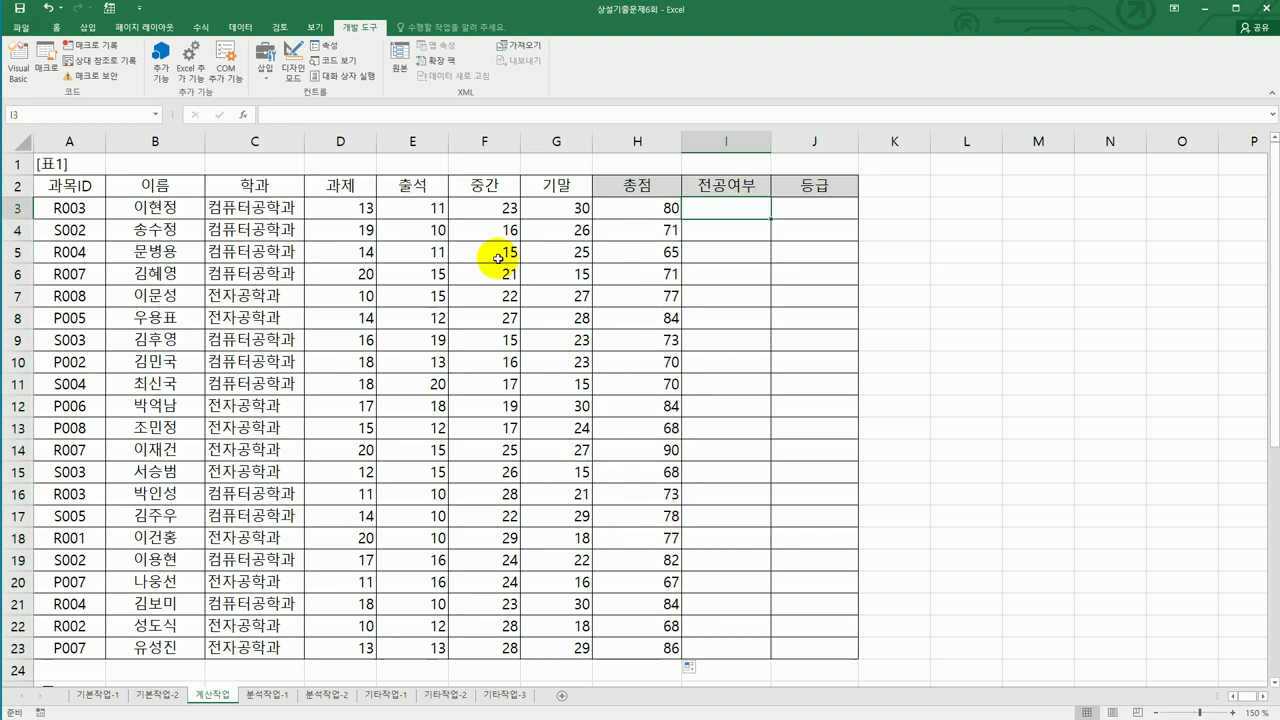
scroll(693, 299, down, 4)
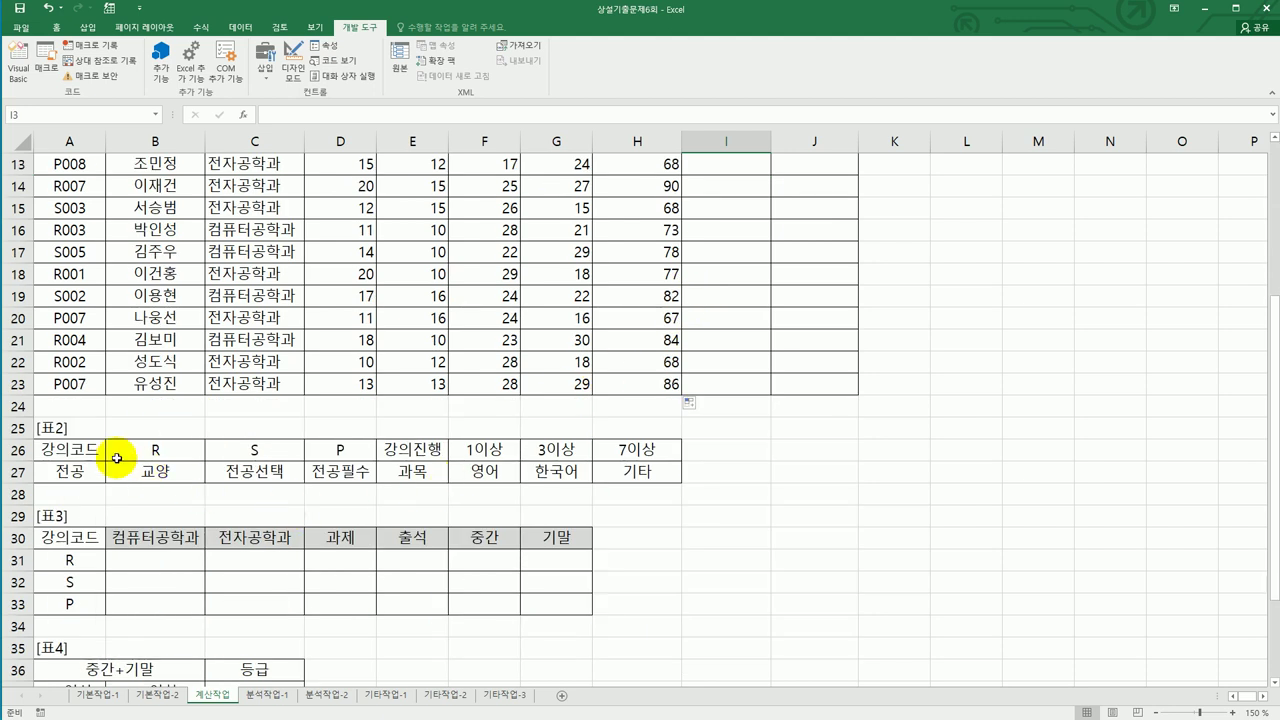
scroll(675, 432, up, 4)
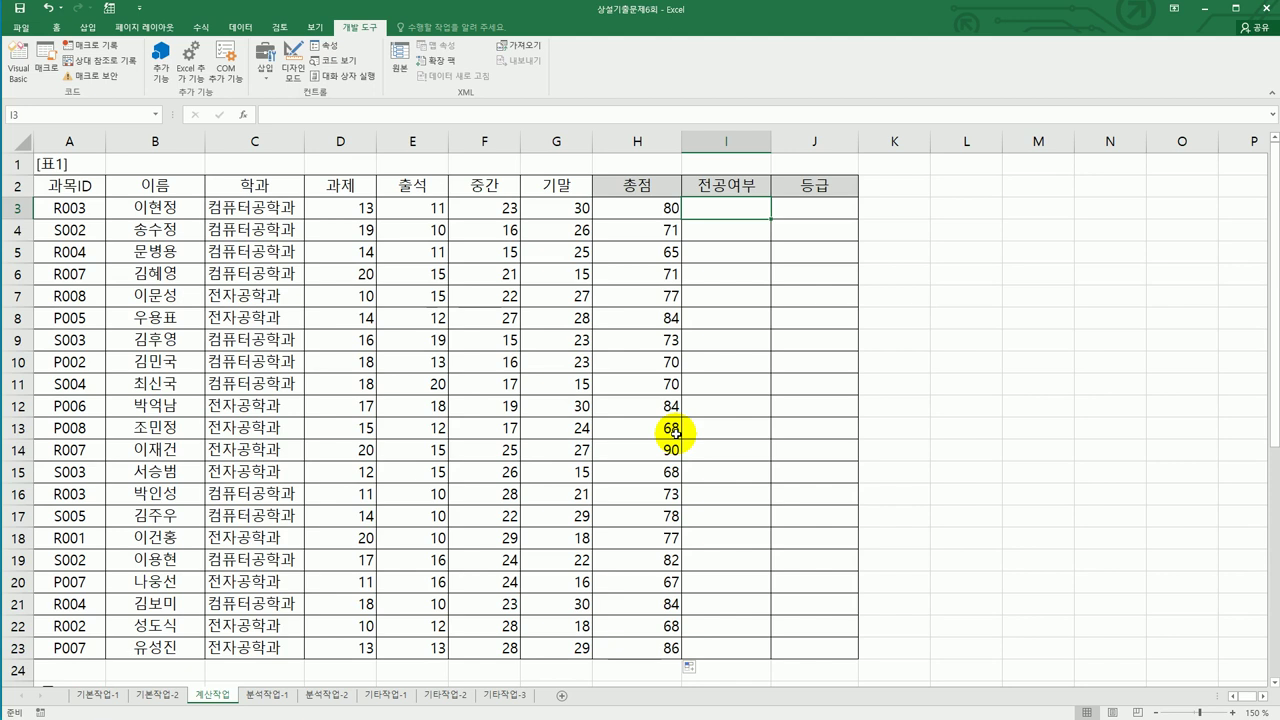
scroll(675, 432, down, 3)
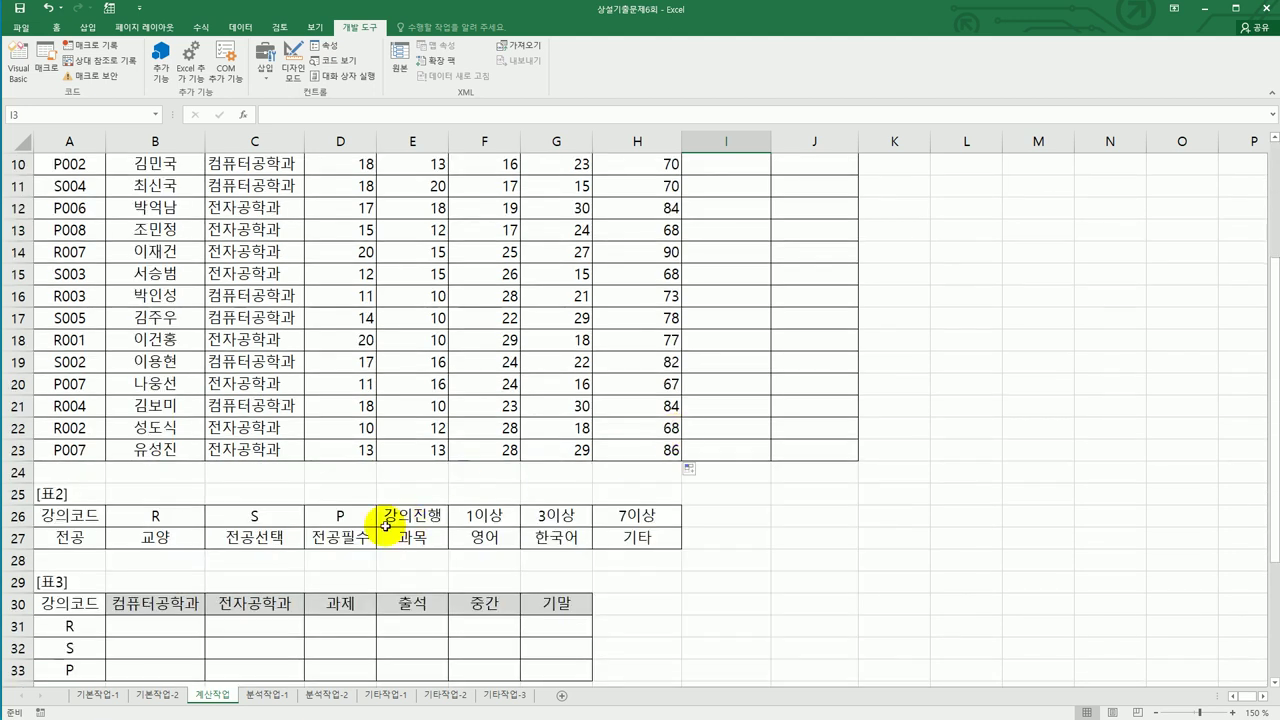
drag(162, 545, 331, 543)
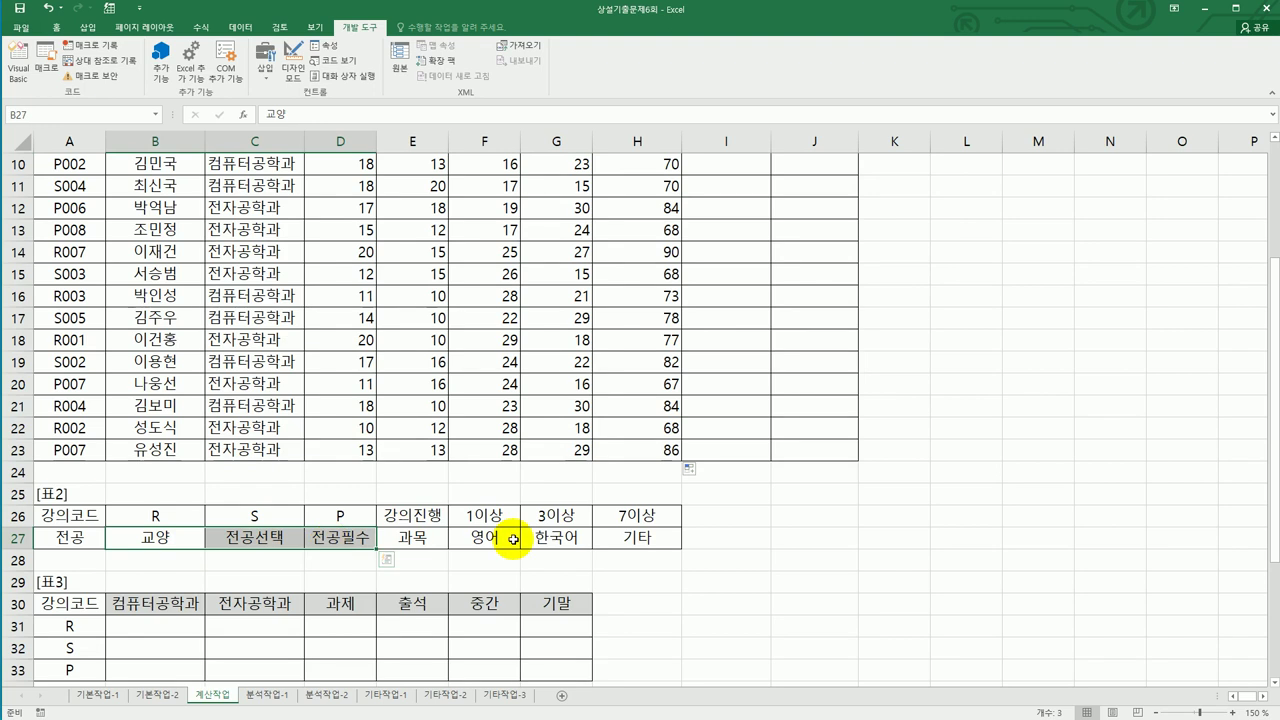
scroll(560, 530, up, 1)
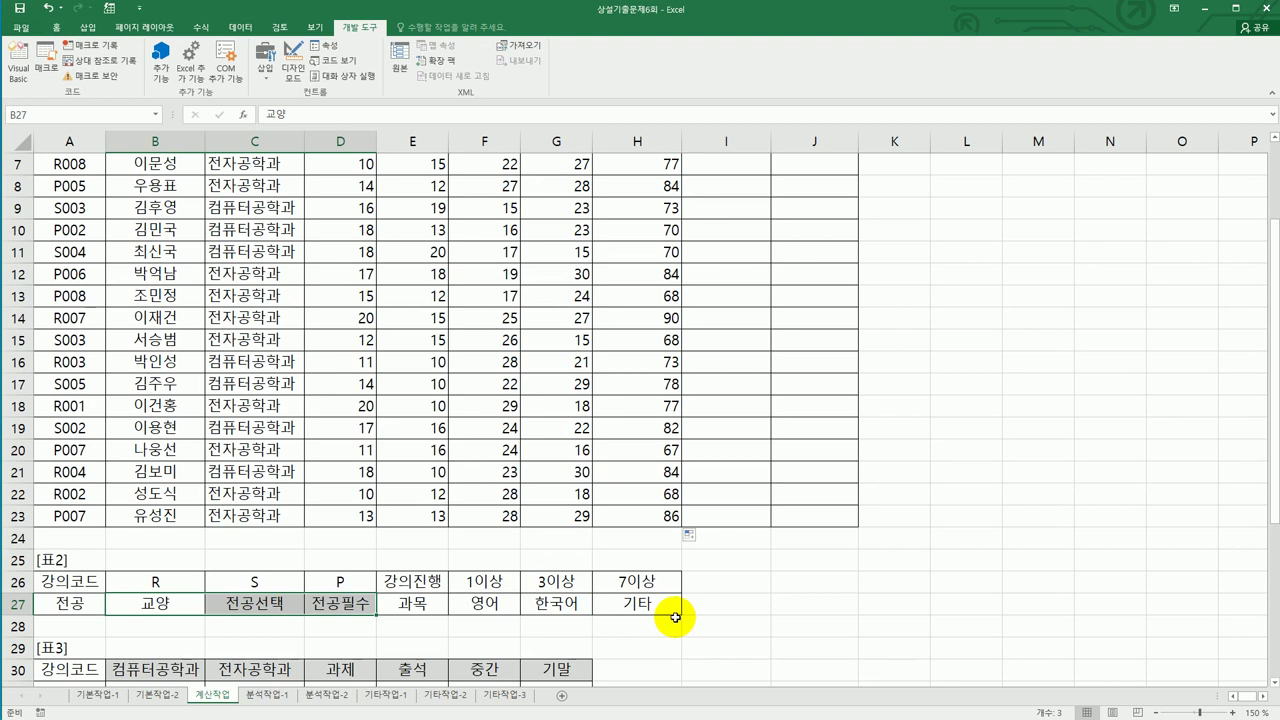
scroll(675, 617, up, 1)
scroll(675, 617, down, 1)
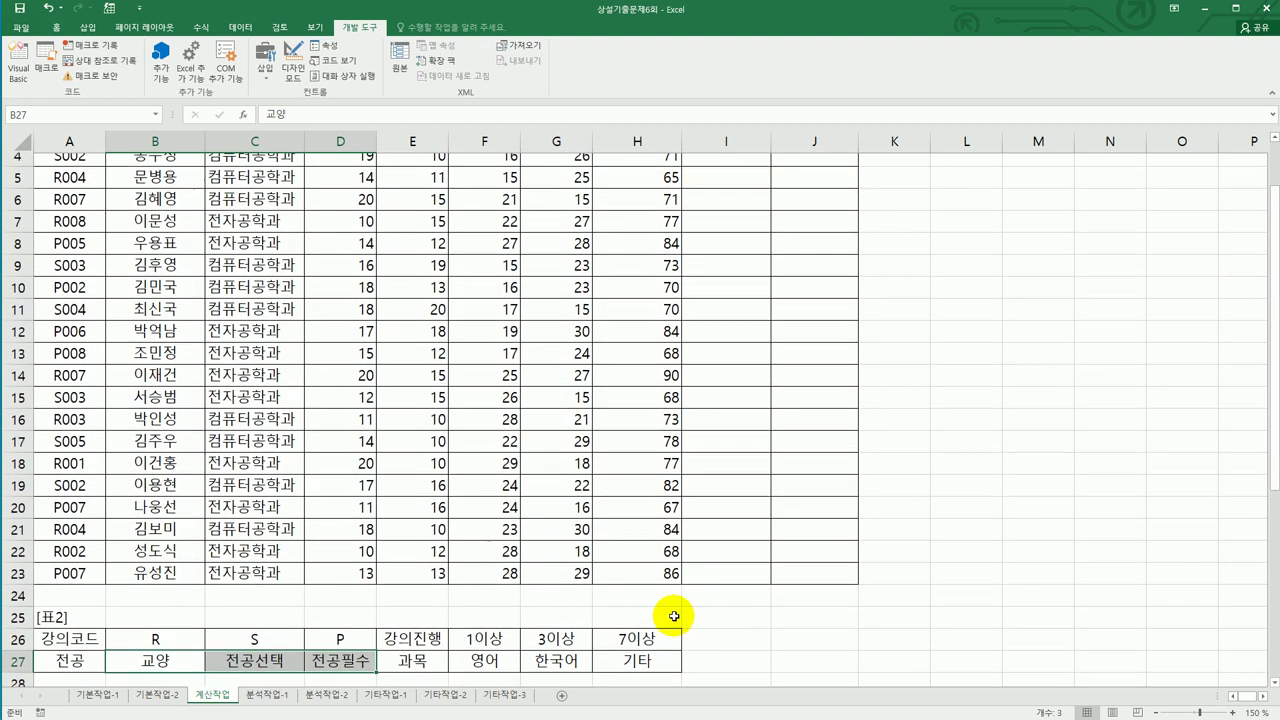
scroll(654, 612, up, 2)
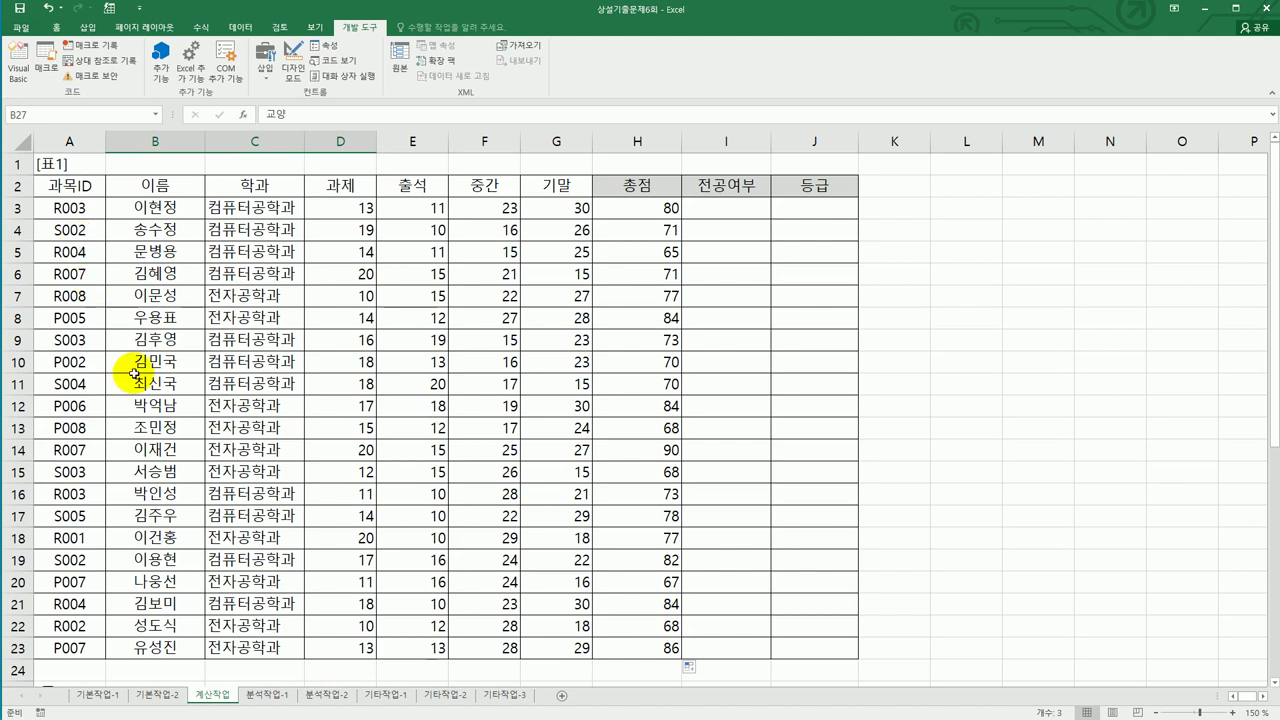
scroll(137, 365, down, 3)
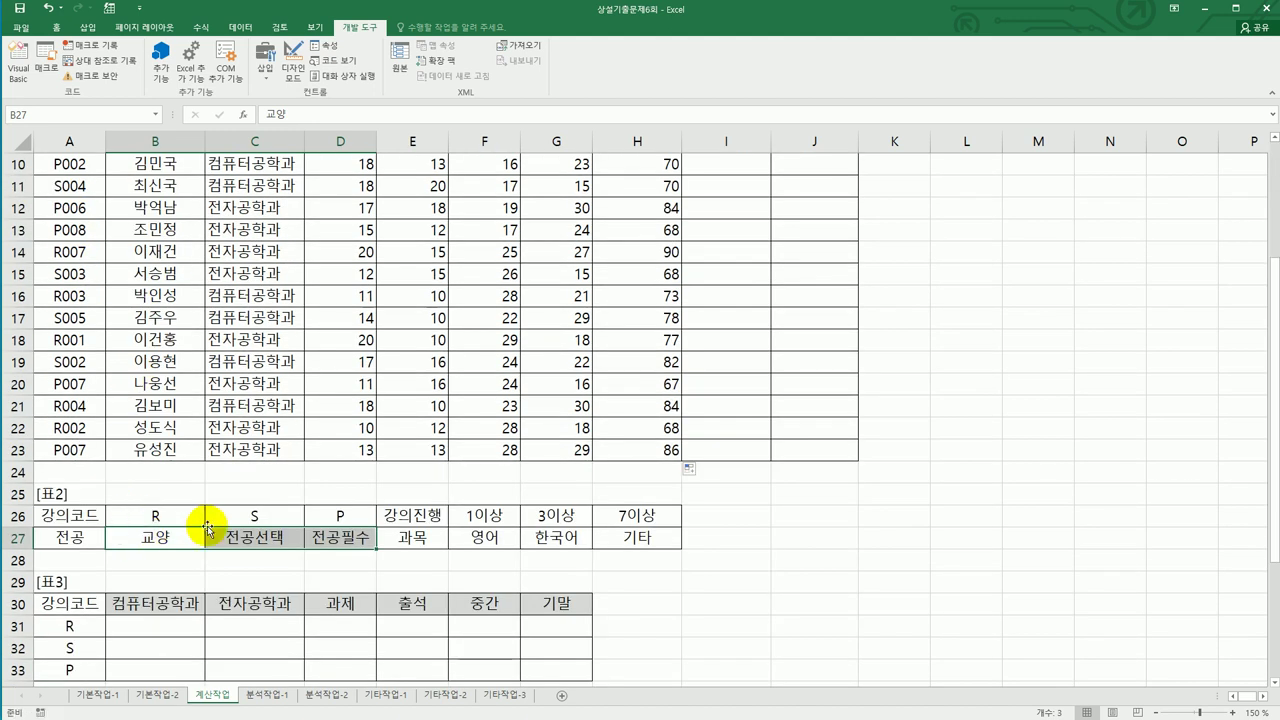
click(323, 513)
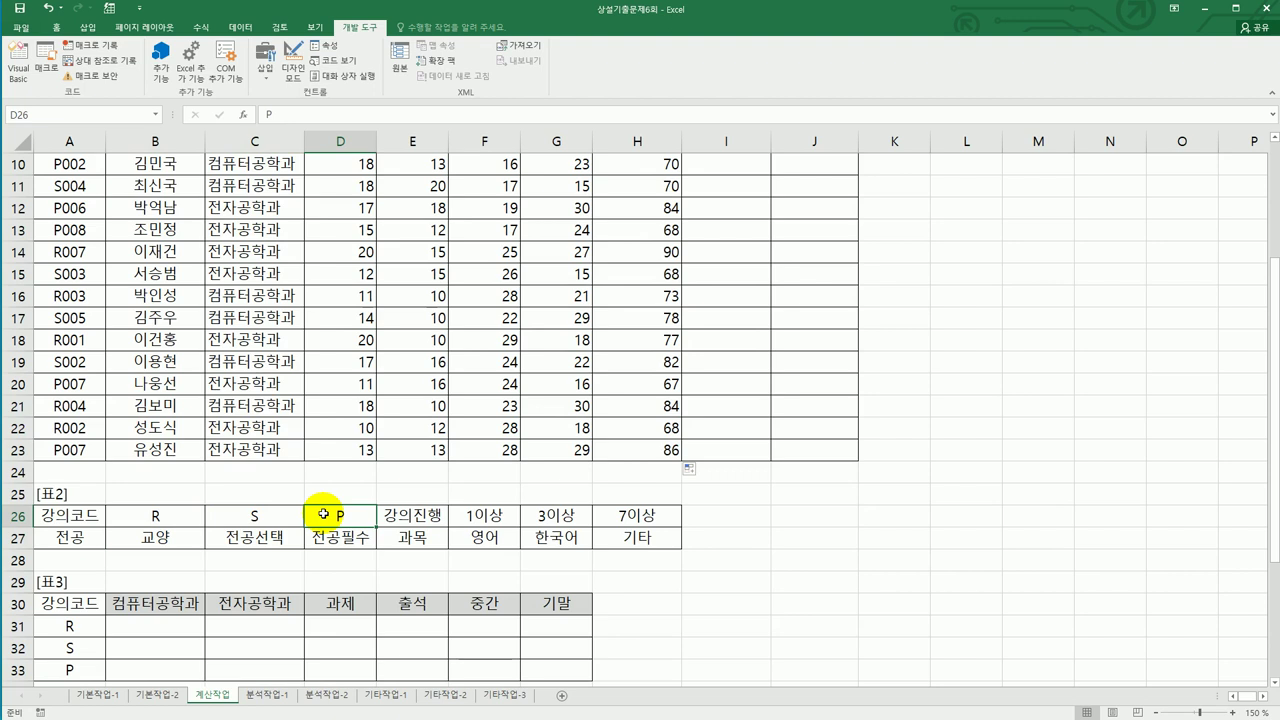
drag(116, 505, 331, 535)
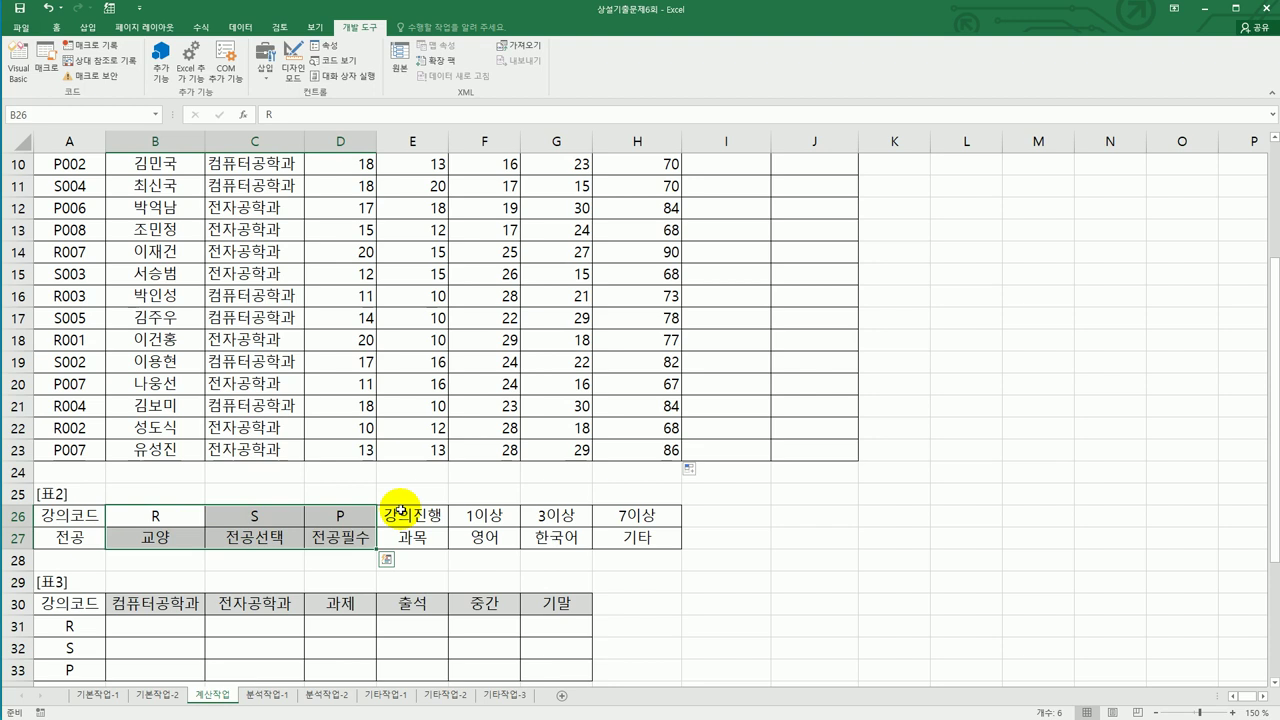
scroll(395, 505, up, 3)
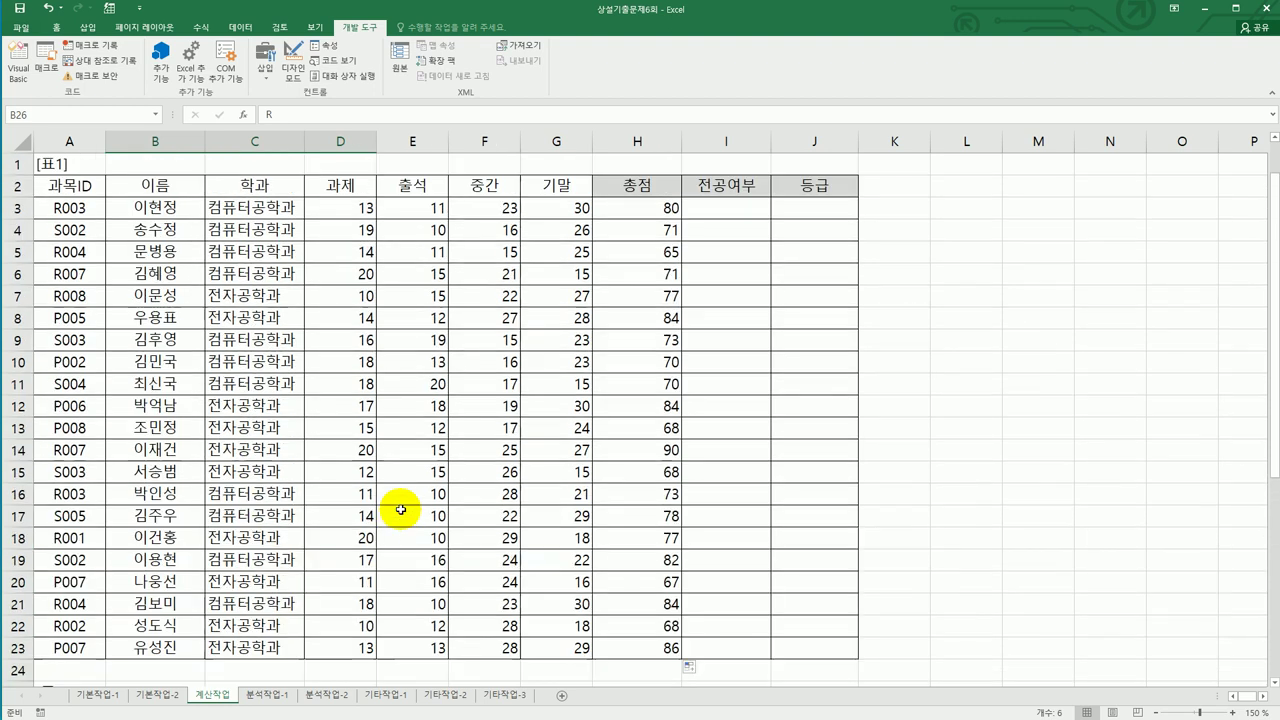
click(69, 208)
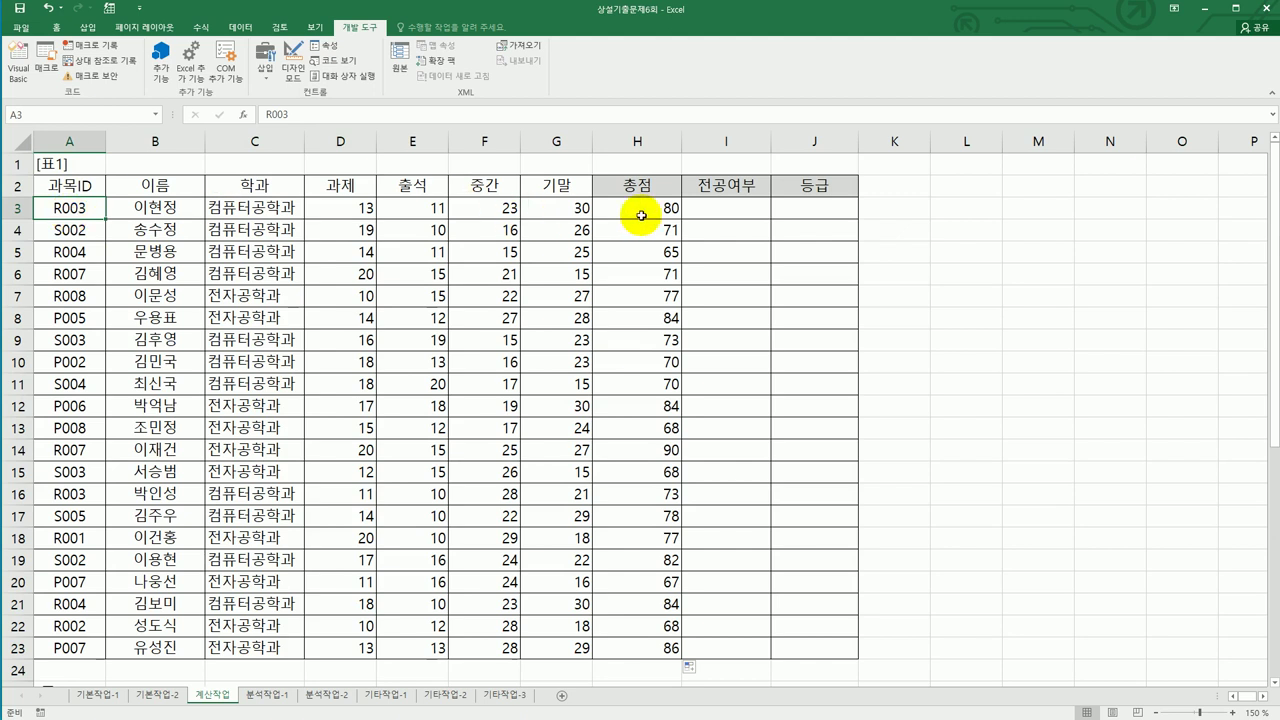
Start an HLOOKUP formula in I3 with LEFT(A3,1) as its lookup value
click(726, 206)
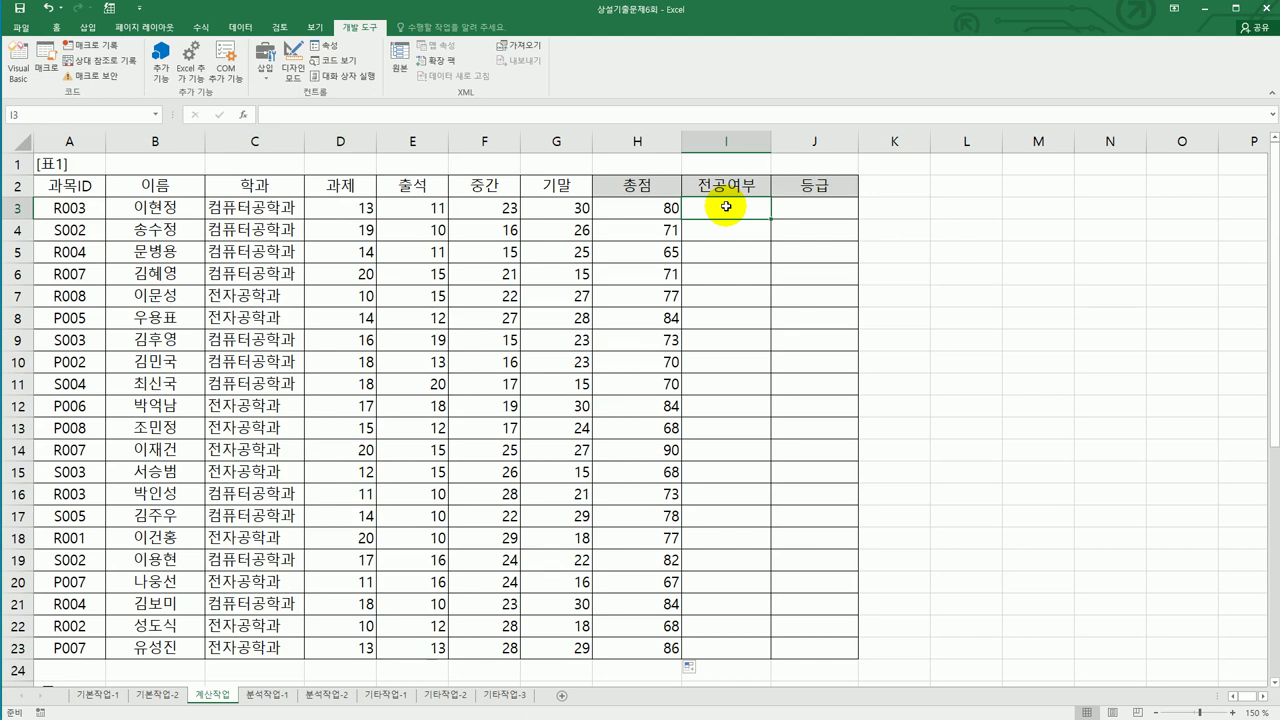
text(=hl)
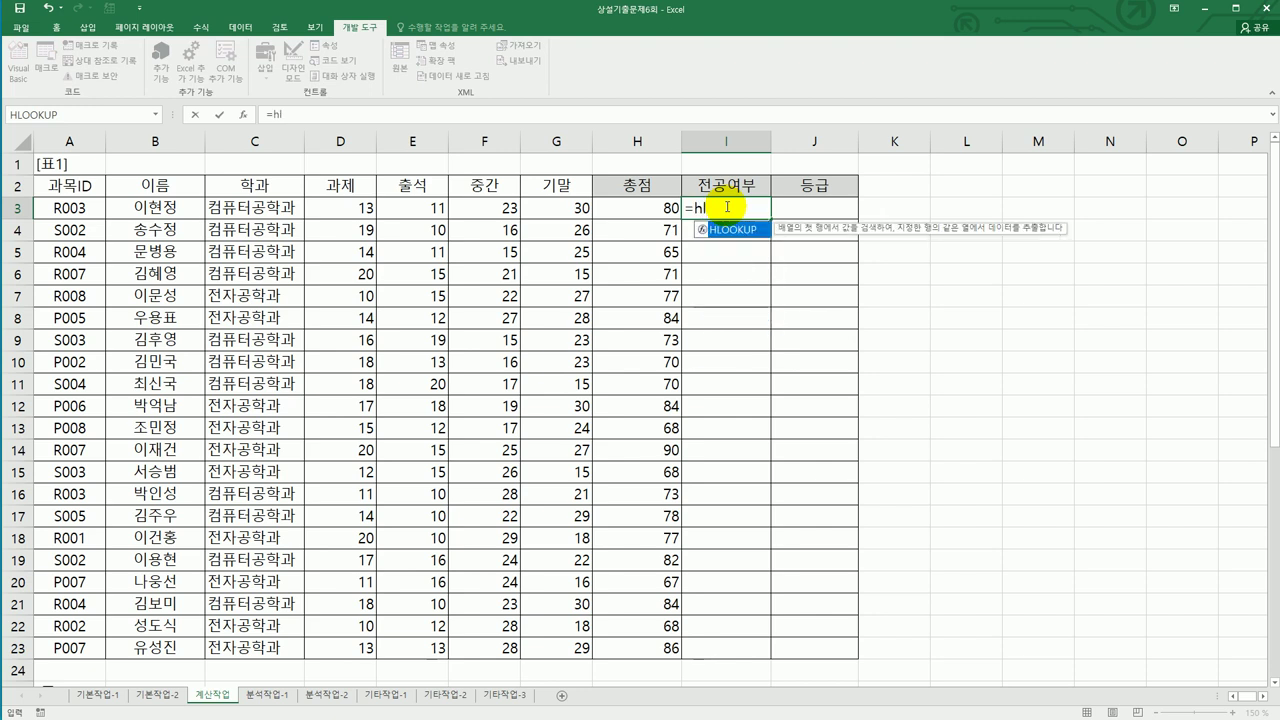
key(Tab)
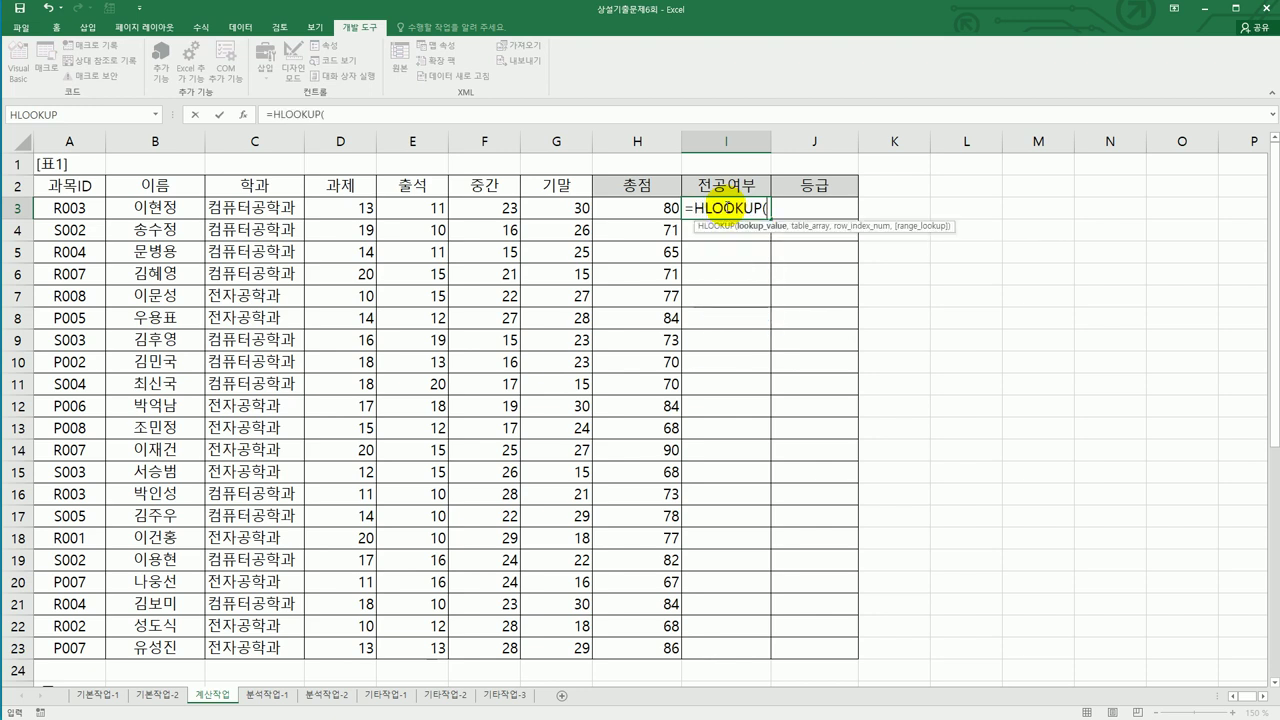
text(left()
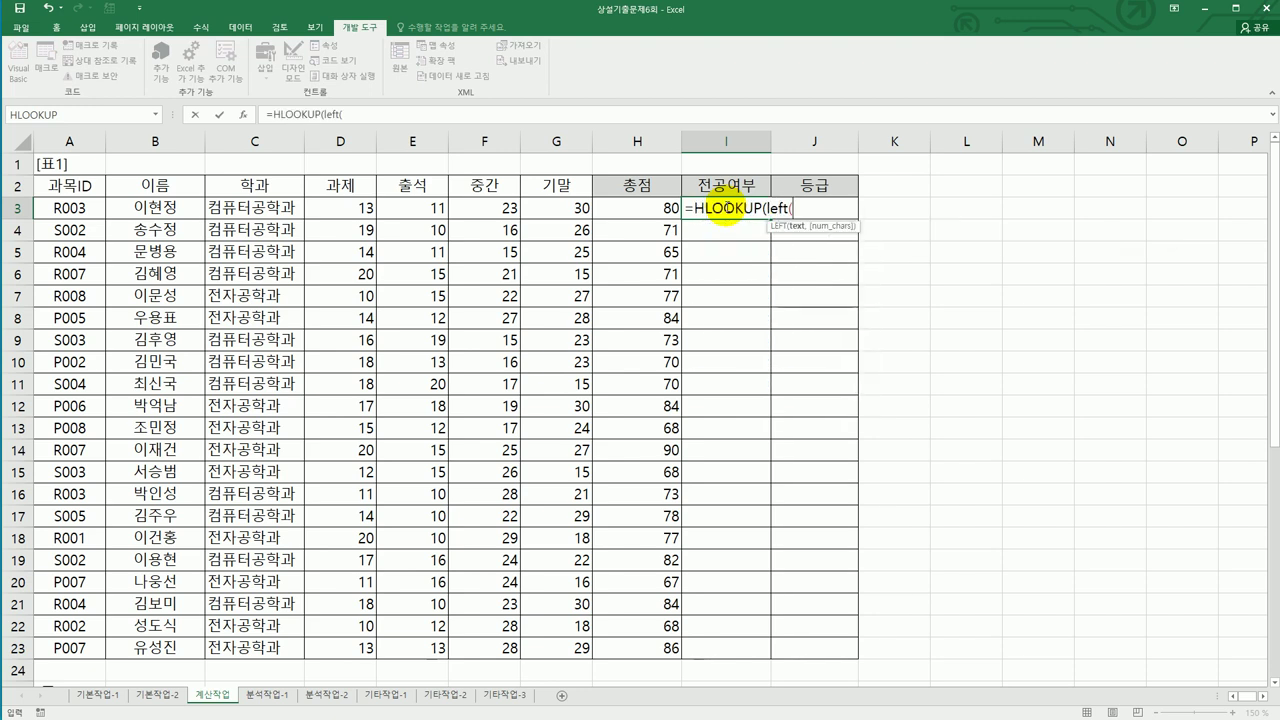
key(Left)
key(Left)
key(Left)
key(Left)
key(Left)
key(Left)
key(Left)
key(Left)
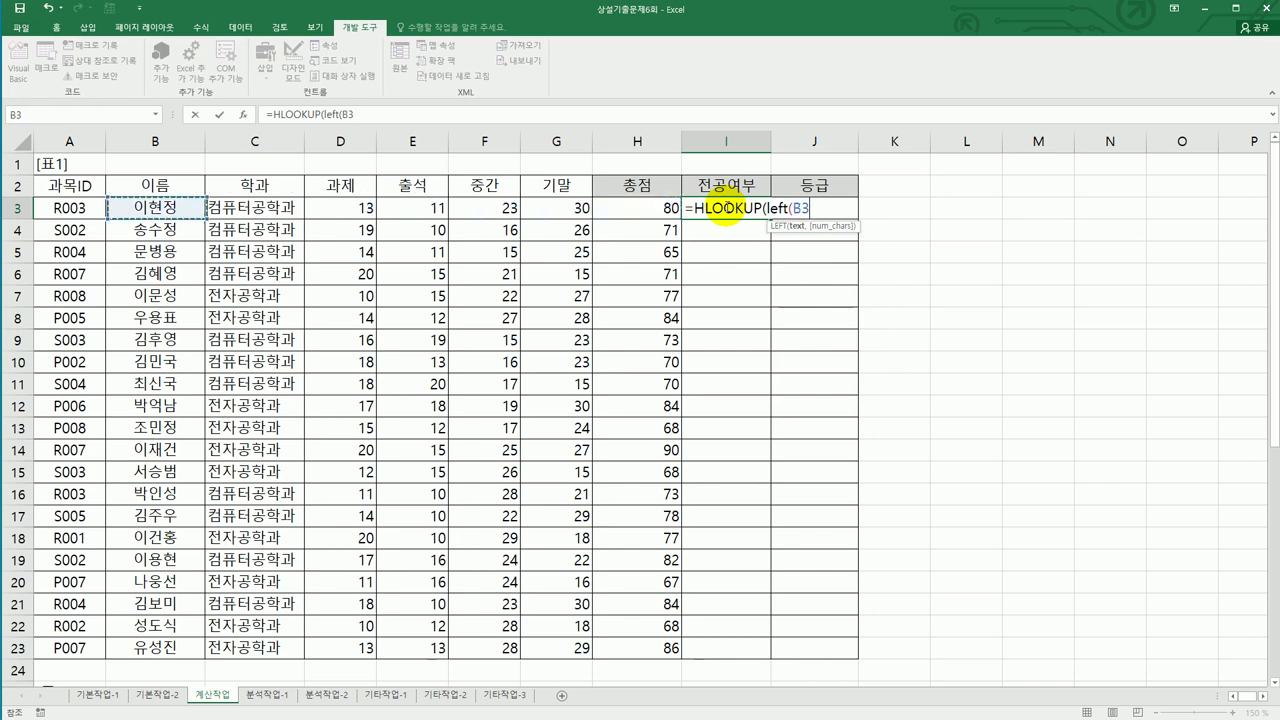
text(,1),)
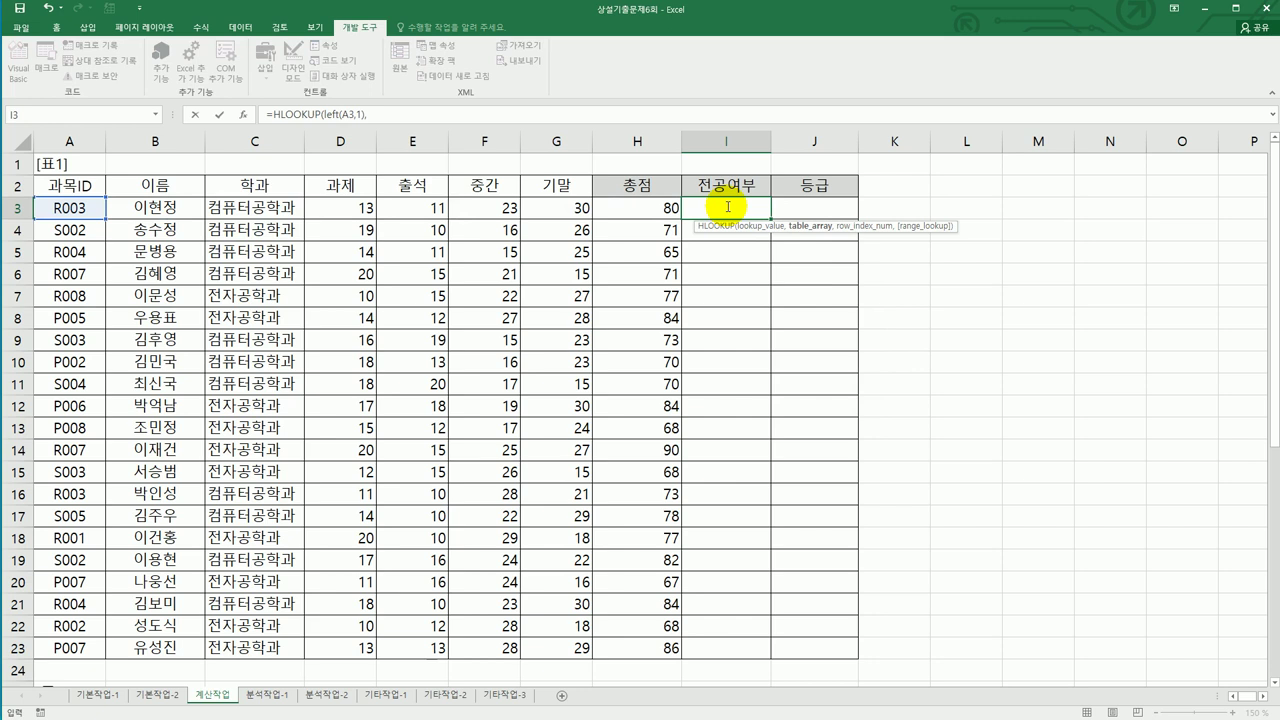
Complete the HLOOKUP in I3 with the absolute table range $B$26:$D$27, row index 2 and exact match 0
scroll(728, 207, down, 3)
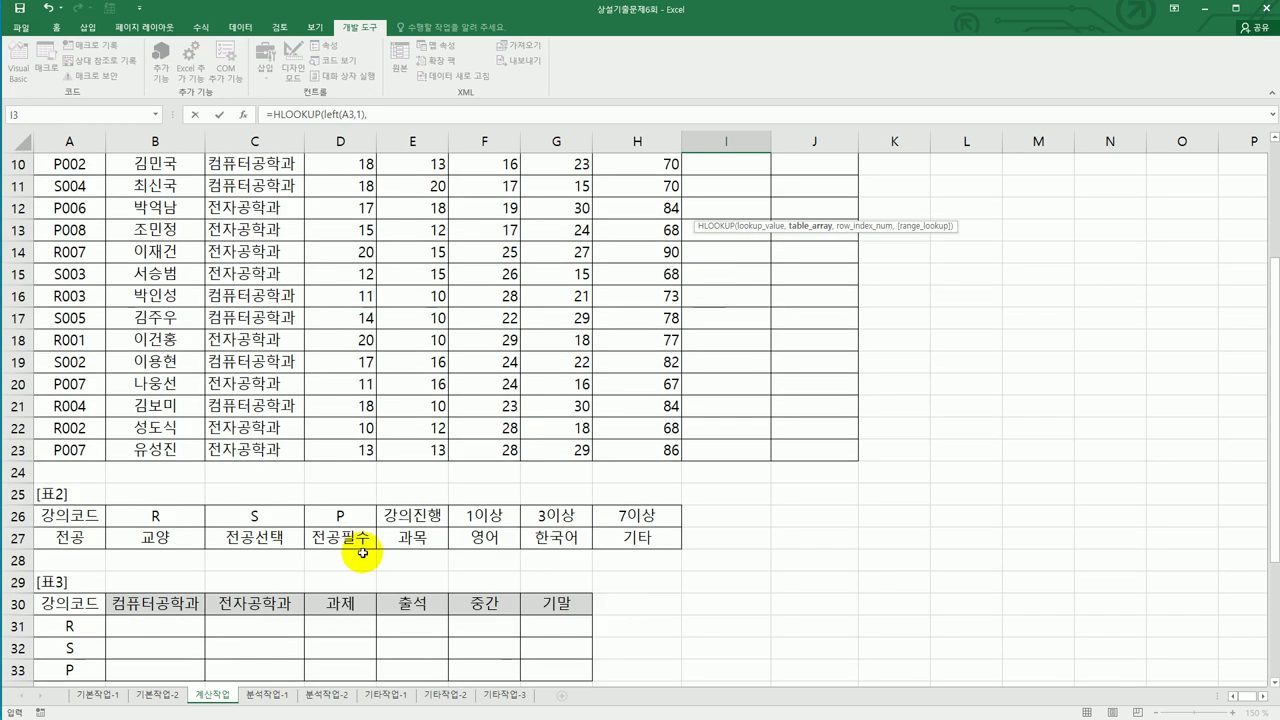
drag(165, 515, 345, 537)
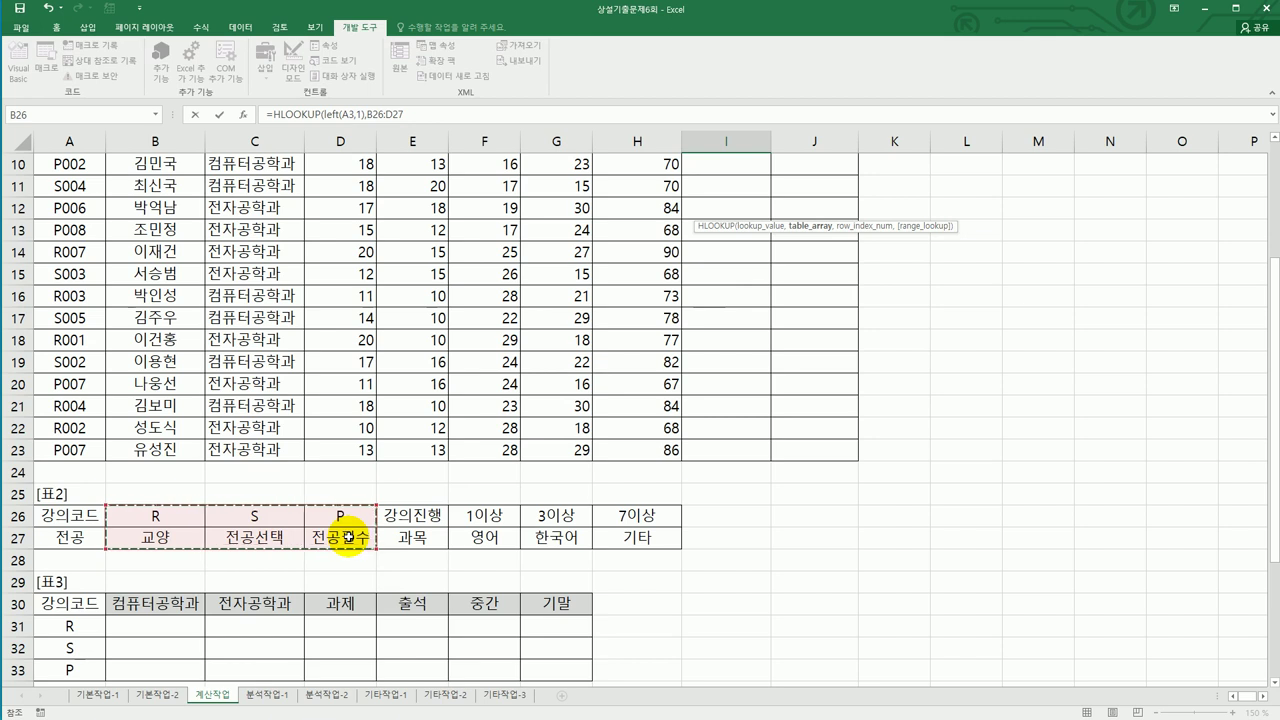
key(F4)
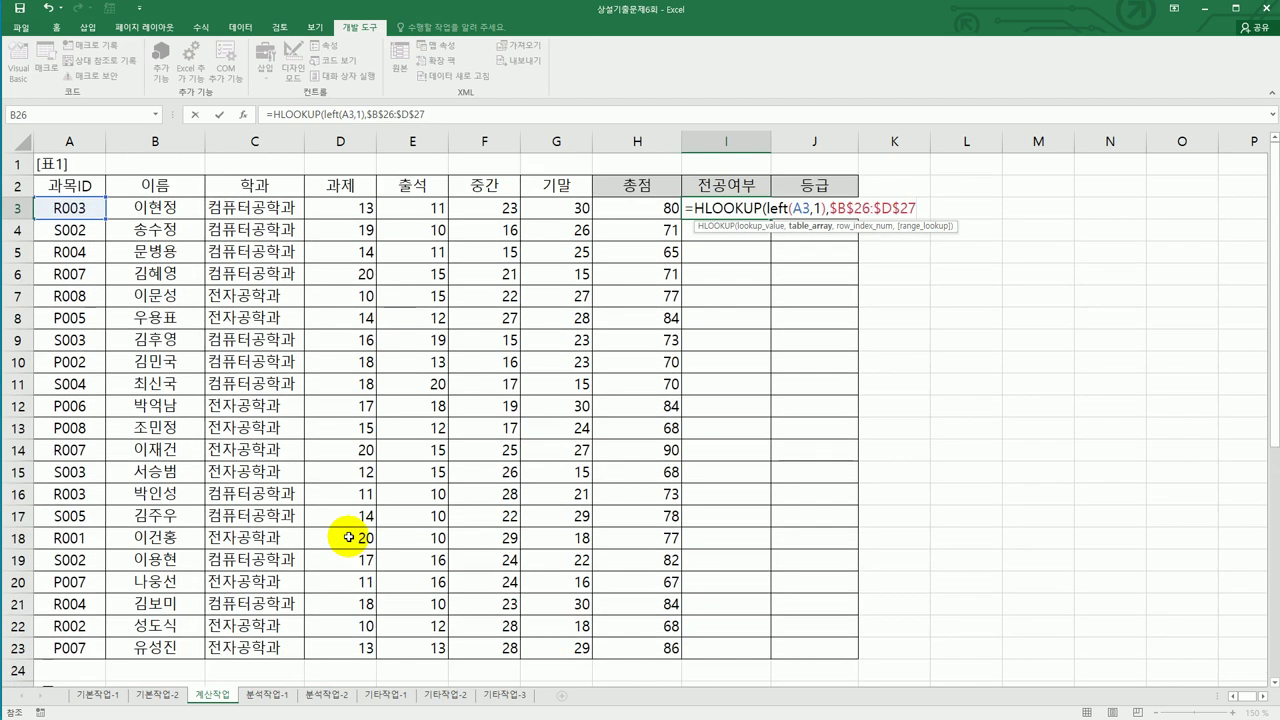
text(,)
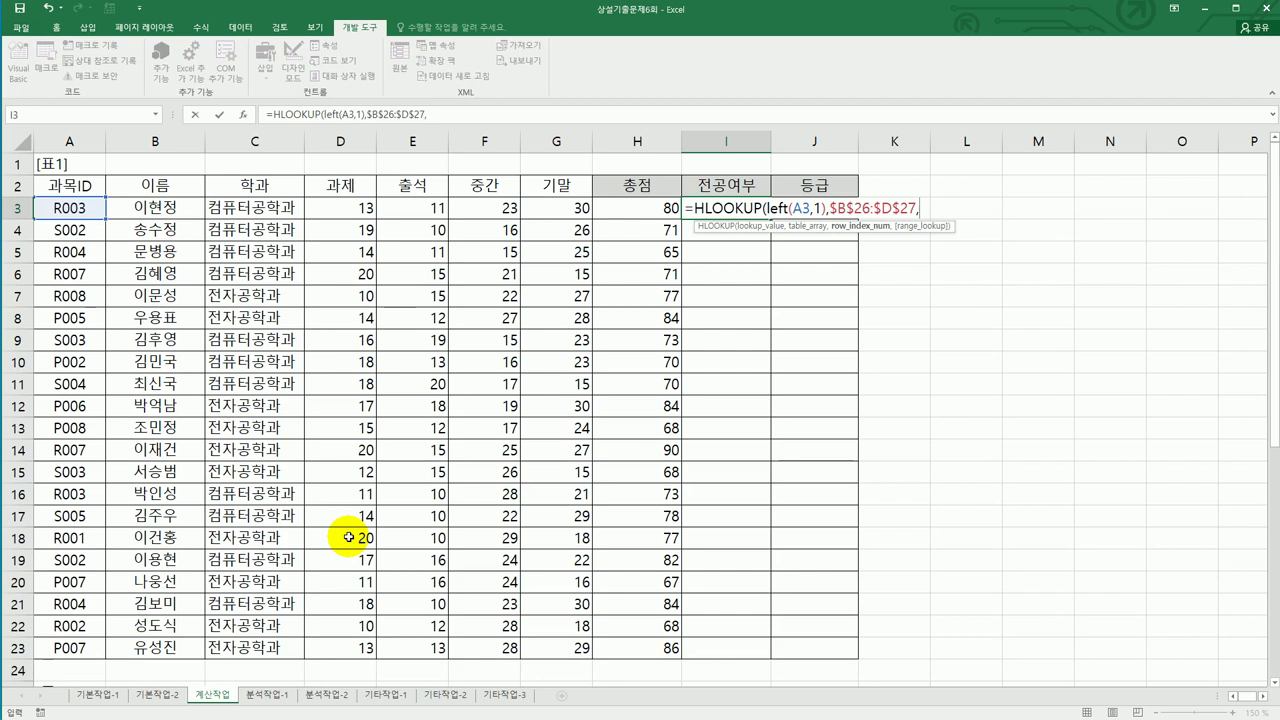
text(2,0)
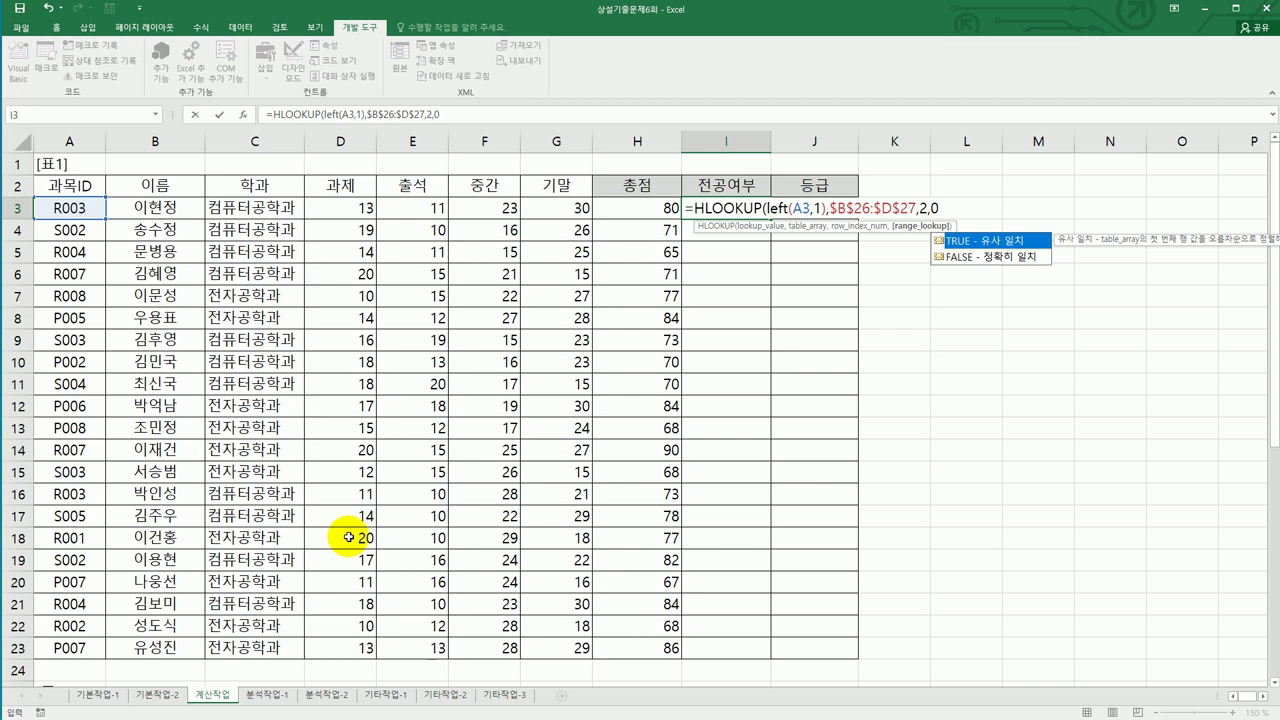
text())
key(Return)
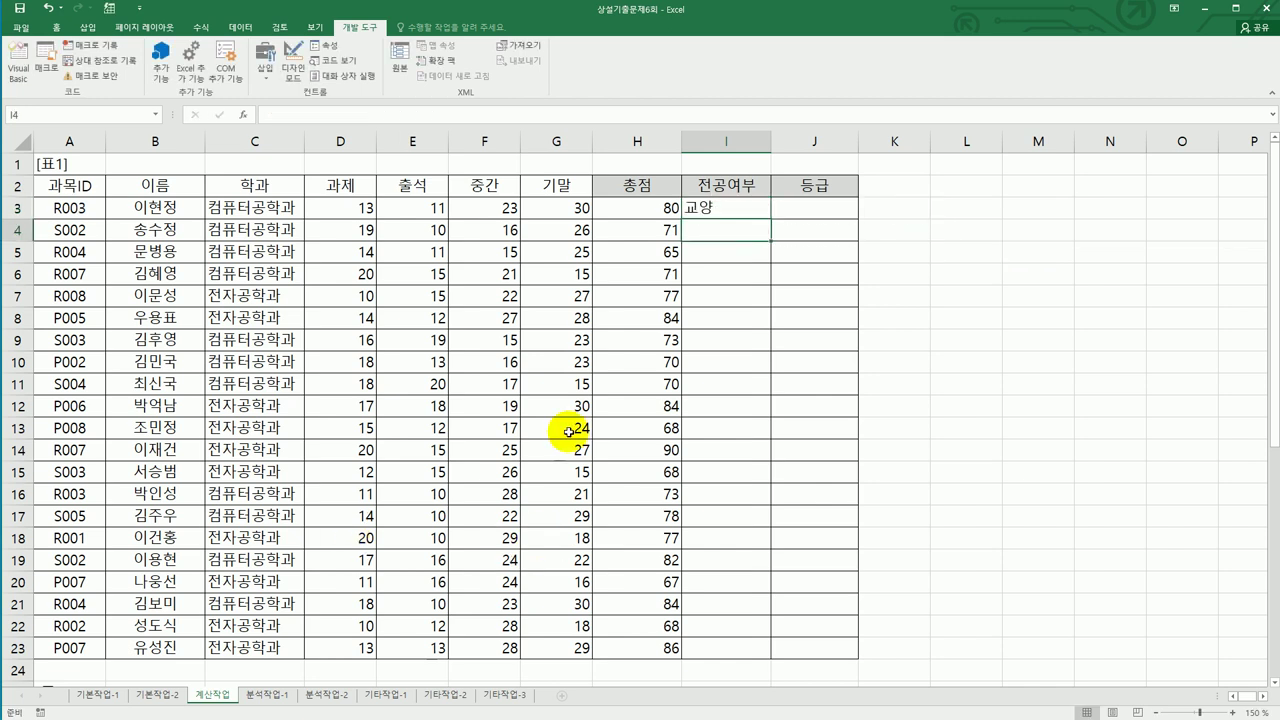
Fill the 전공여부 formula from I3 down to I23 and compare the column with [표2]
click(738, 206)
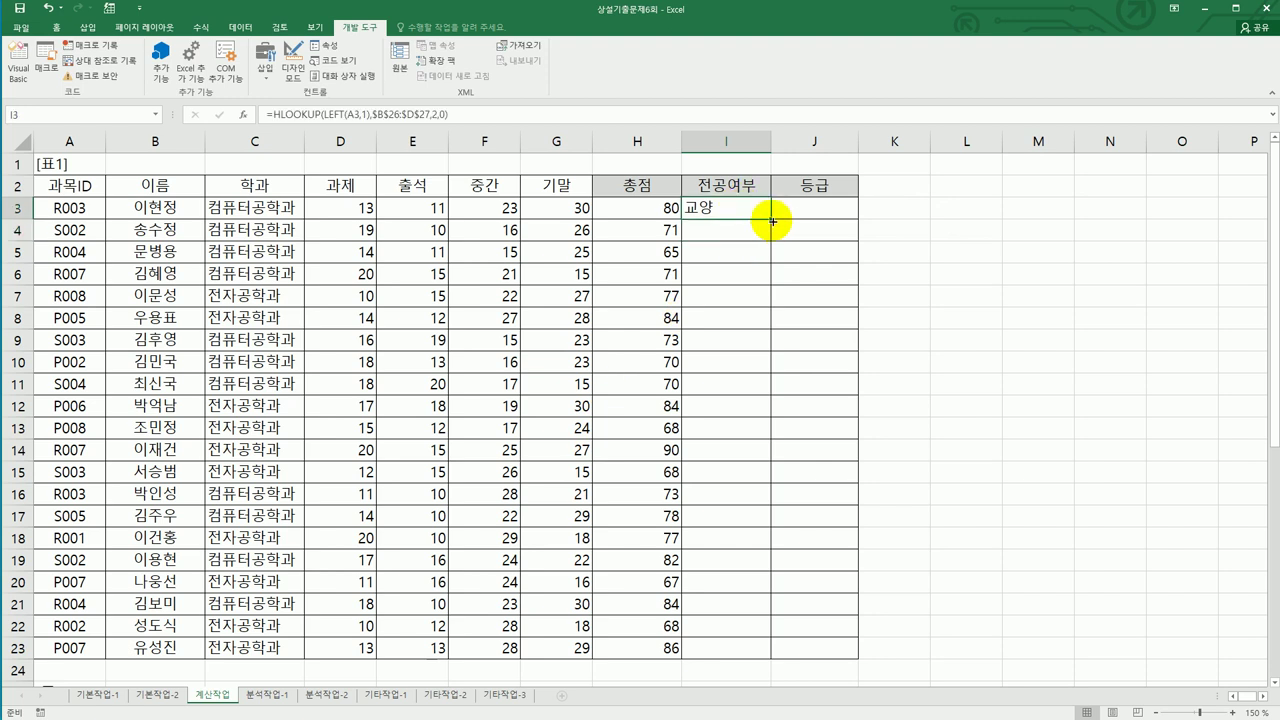
double_click(771, 224)
scroll(800, 517, down, 3)
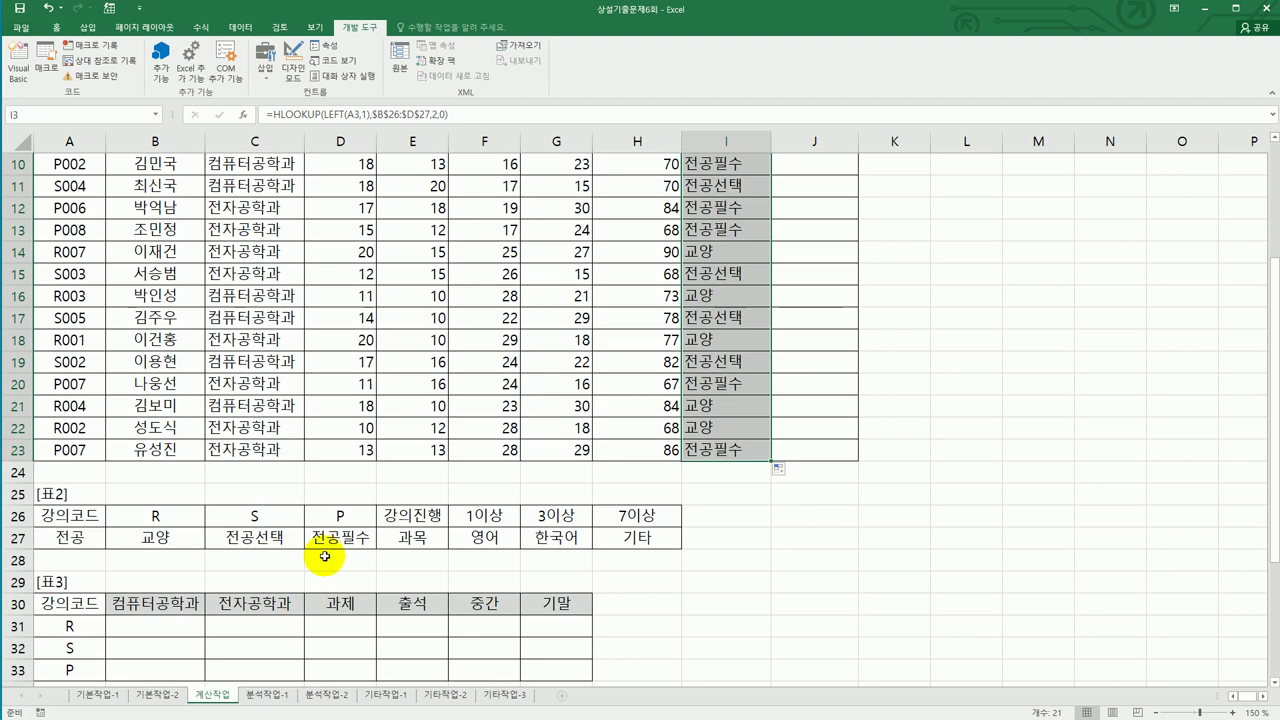
scroll(550, 543, up, 3)
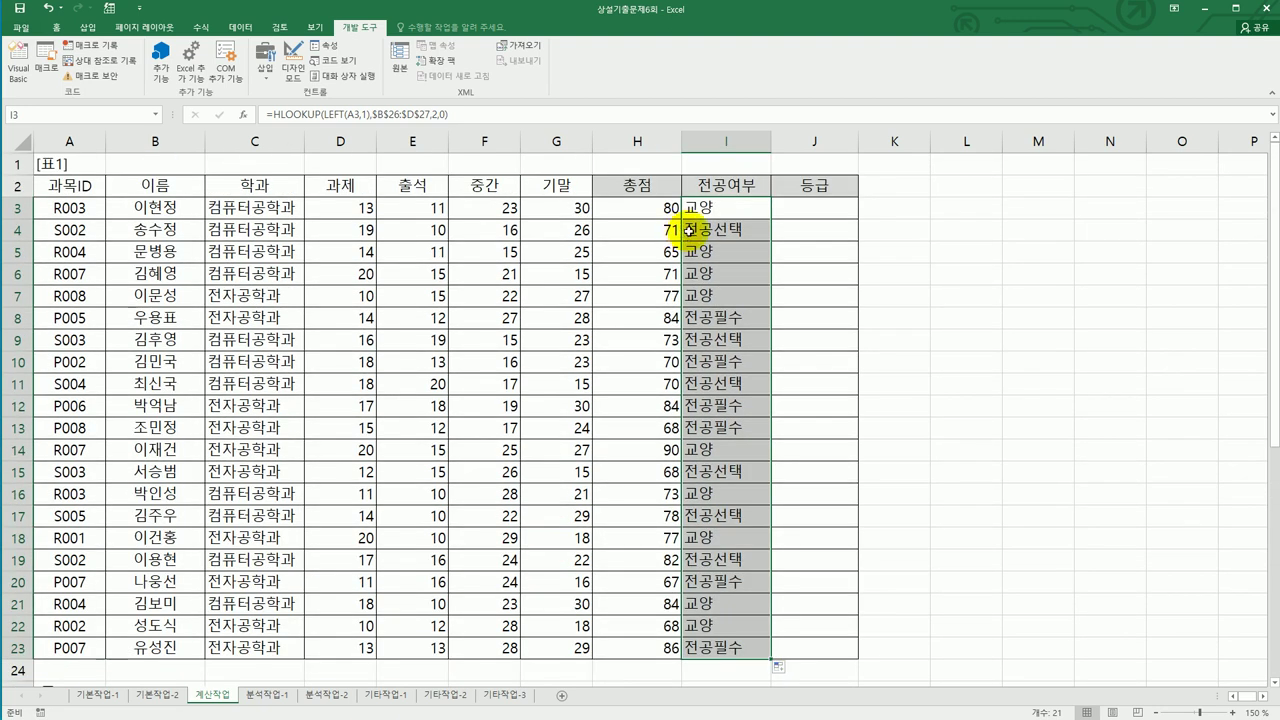
Extend the I3 formula by appending the opening parenthesis text with &"("&
click(722, 207)
click(453, 119)
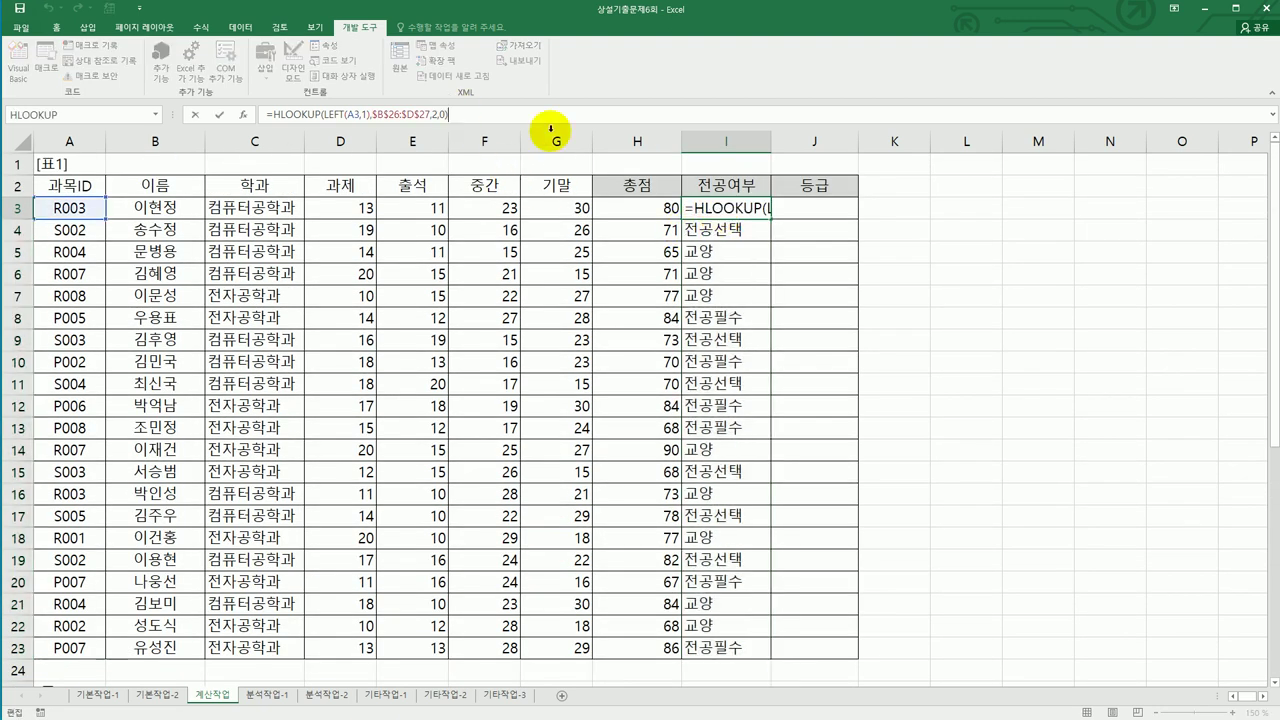
text(&"(")
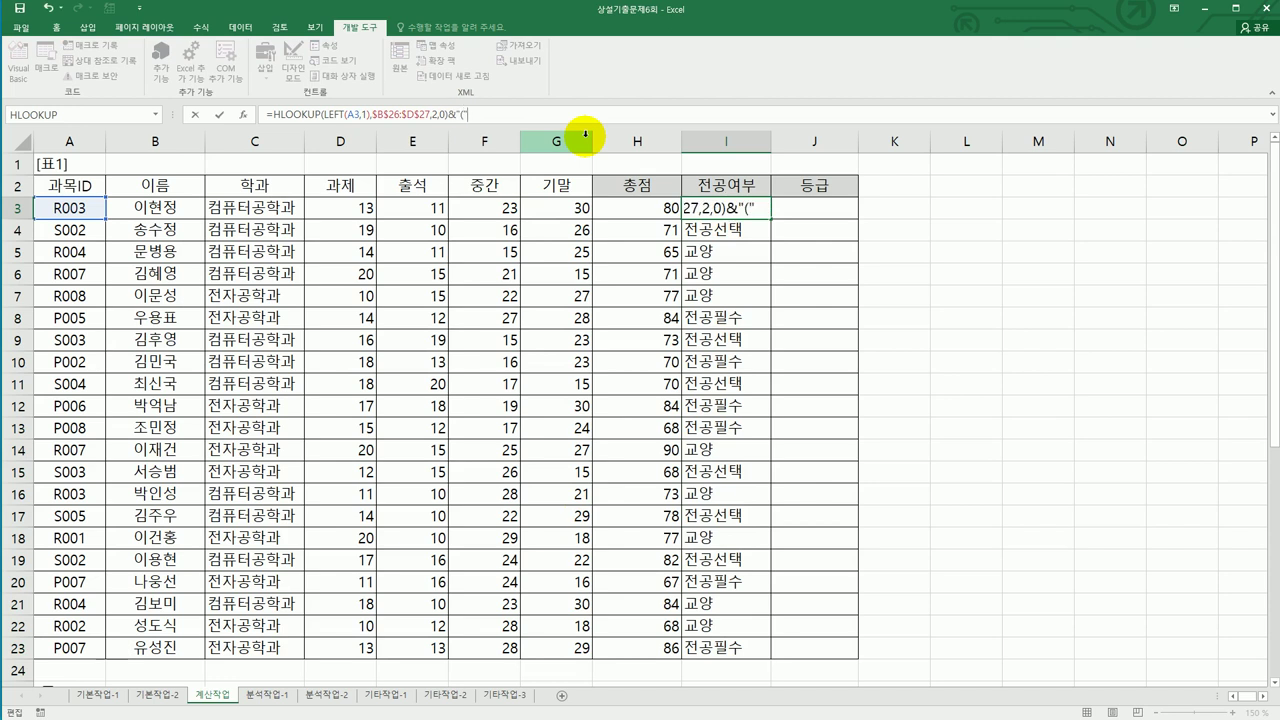
text(&)
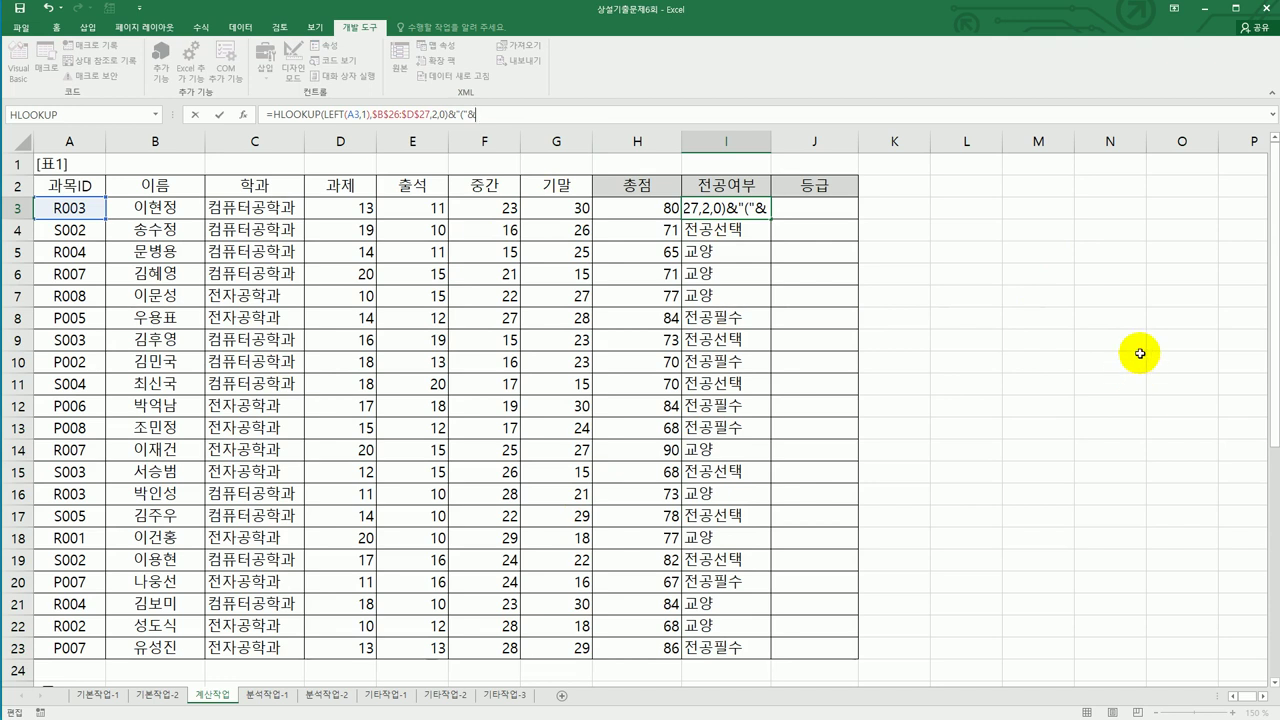
Append a second HLOOKUP to the I3 formula, starting its lookup value with the RIGHT function
drag(1270, 350, 586, 549)
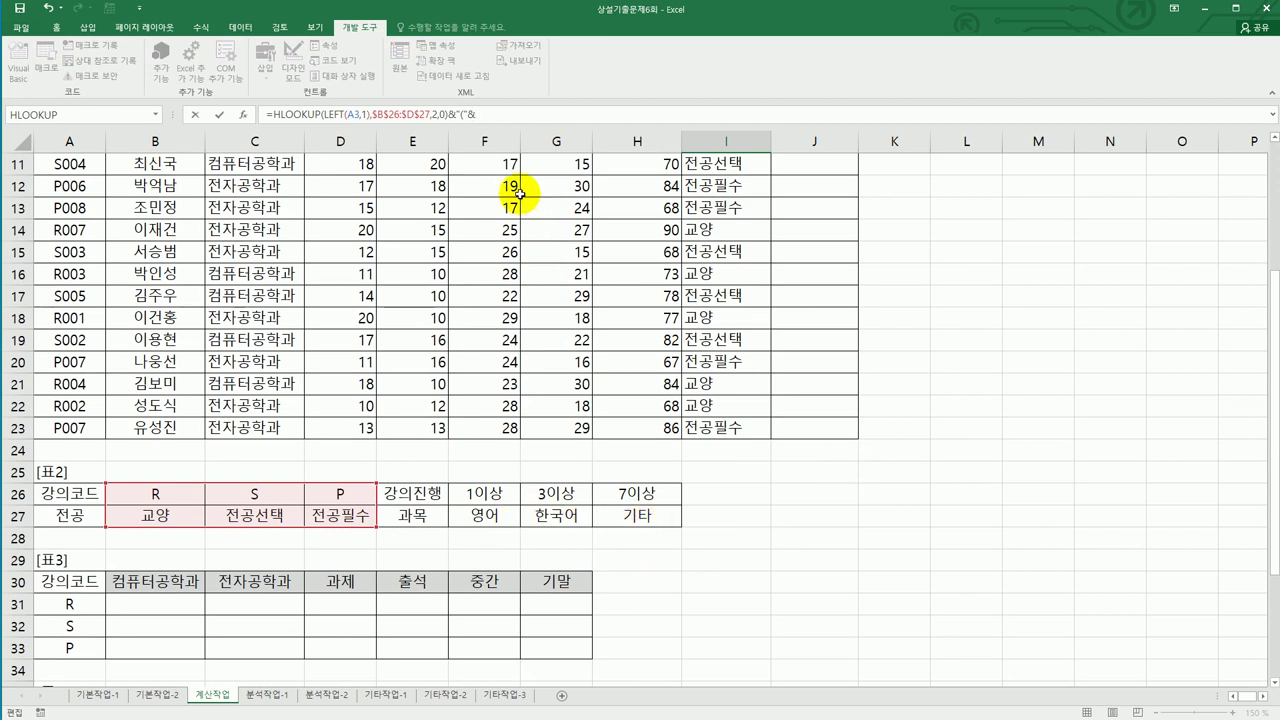
text(hl)
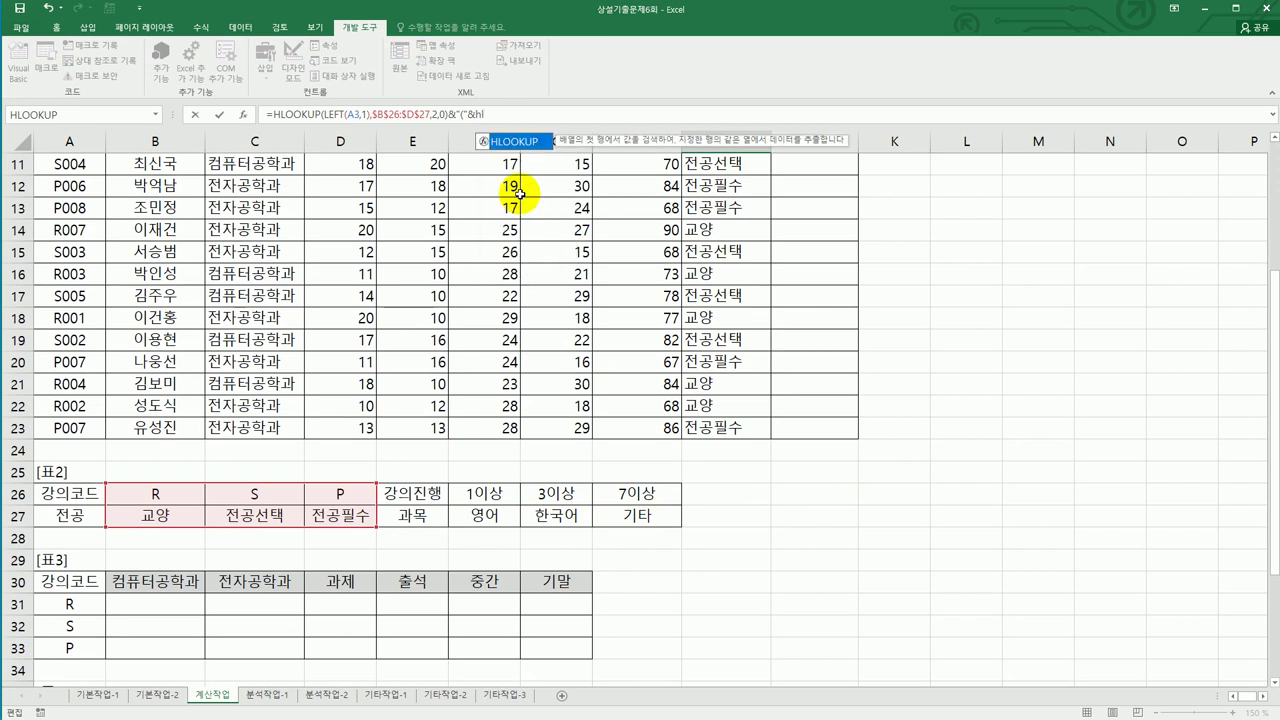
key(Tab)
text(right()
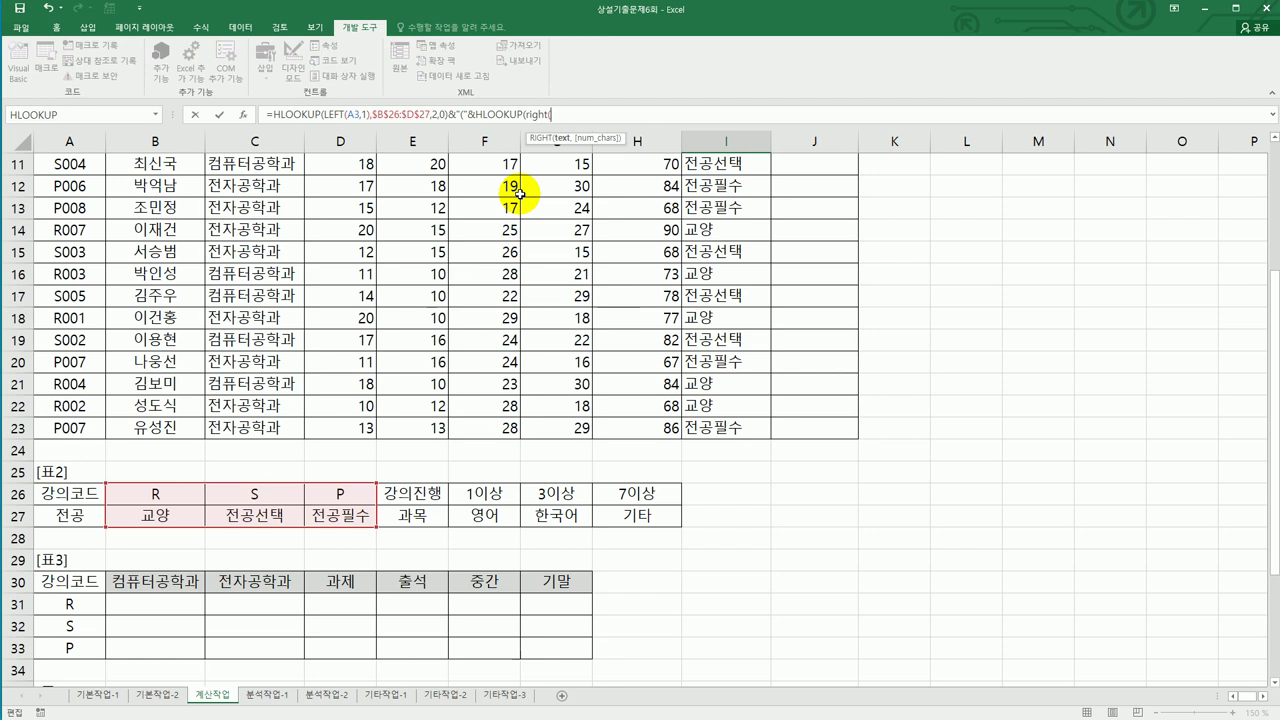
text(()
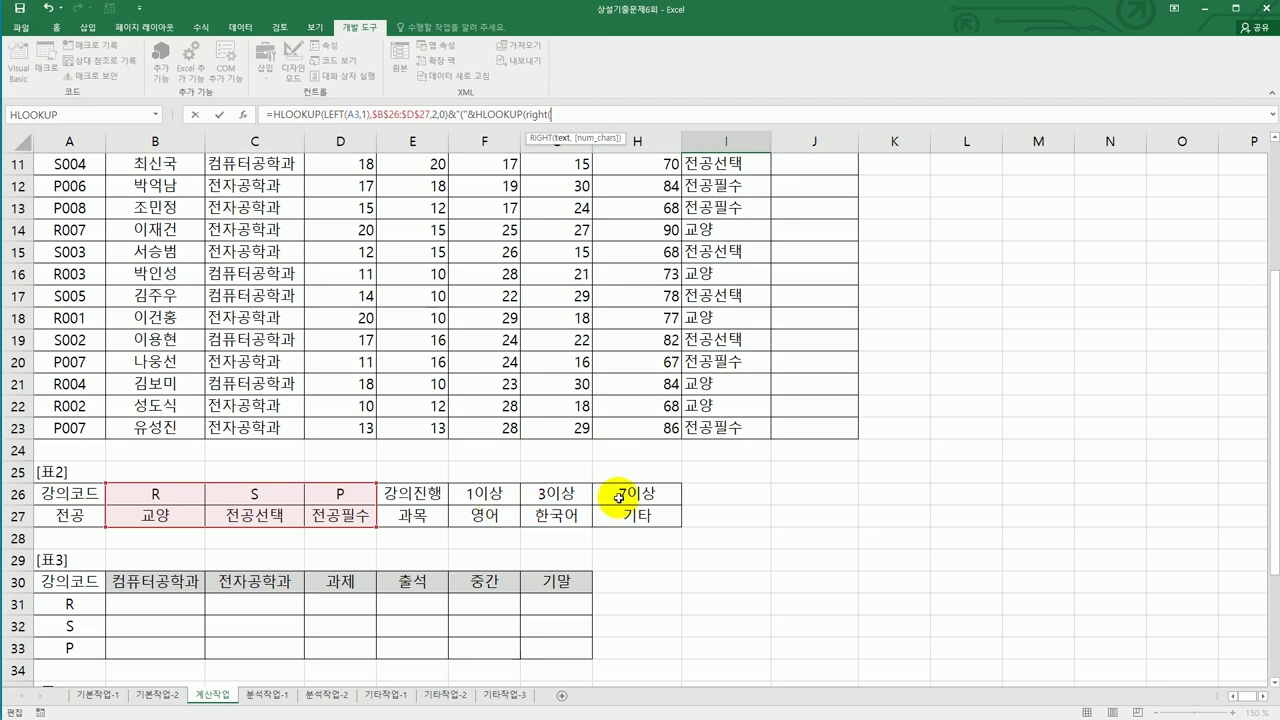
Replace the second HLOOKUP's unfinished RIGHT argument with the numeric lookup value VALUE(RIGHT(A3,1))
drag(526, 116, 567, 117)
text(value()
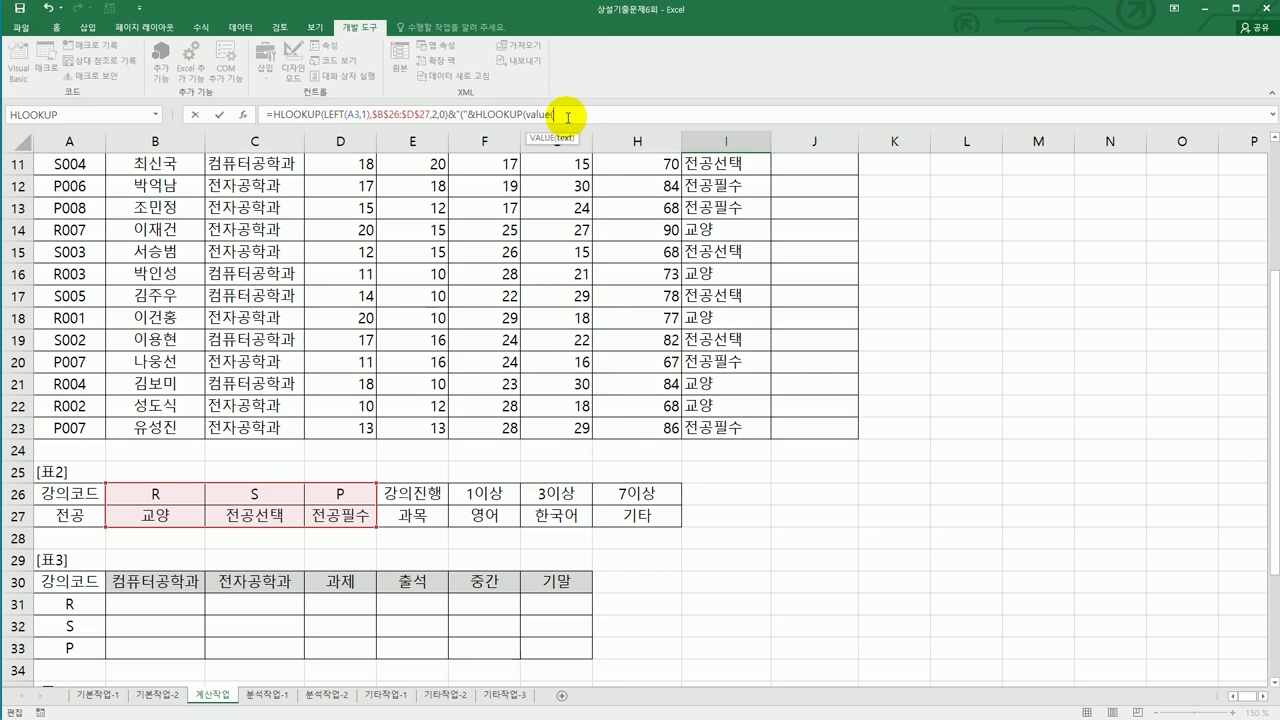
text(right()
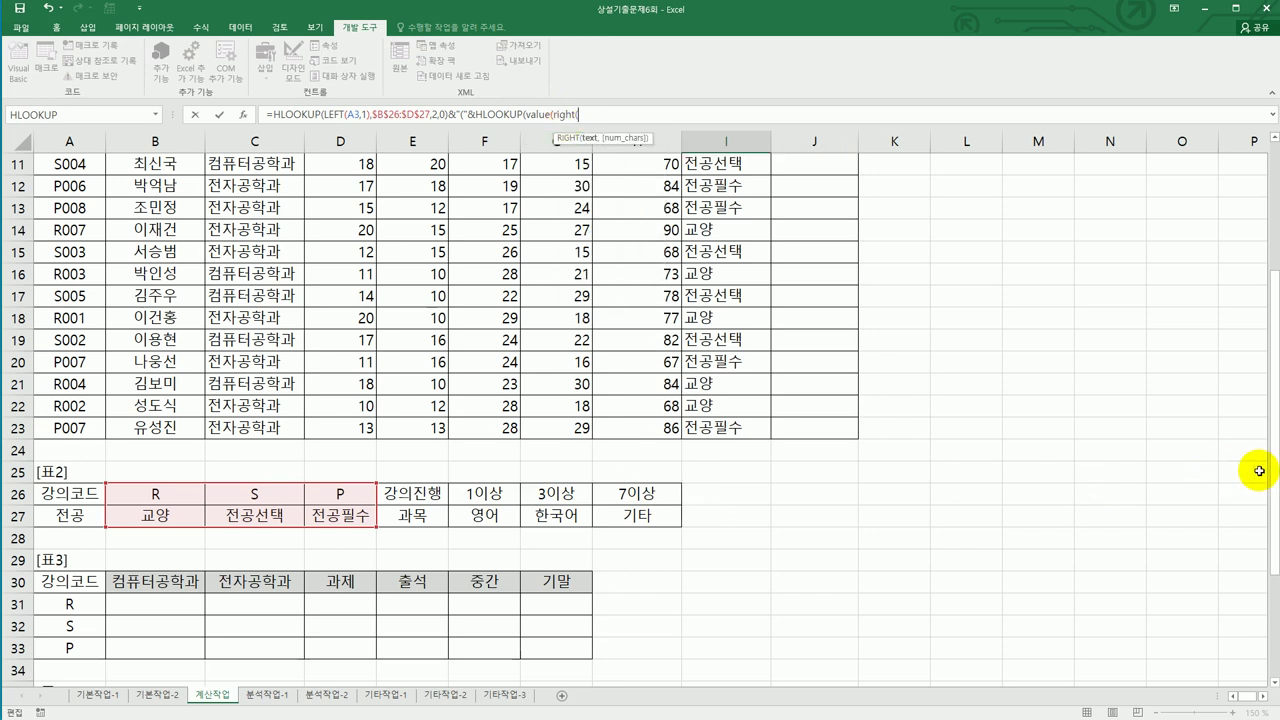
drag(1272, 486, 1272, 262)
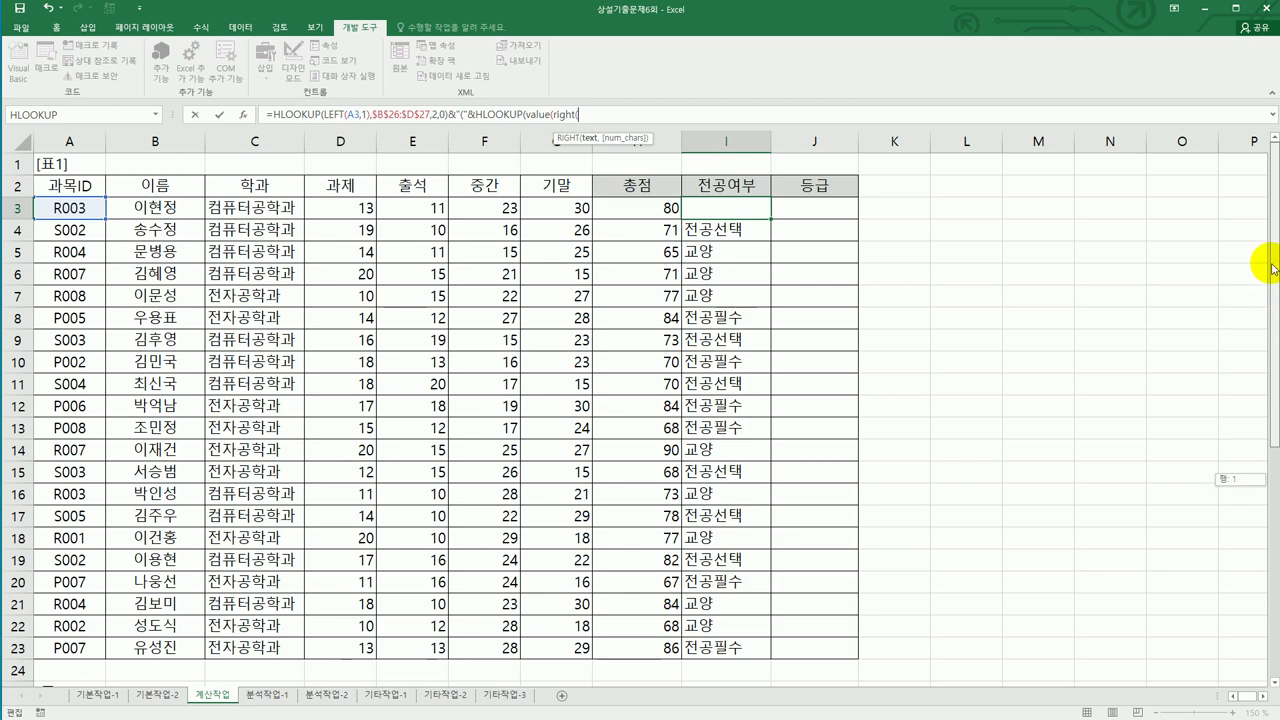
click(80, 210)
text(,)
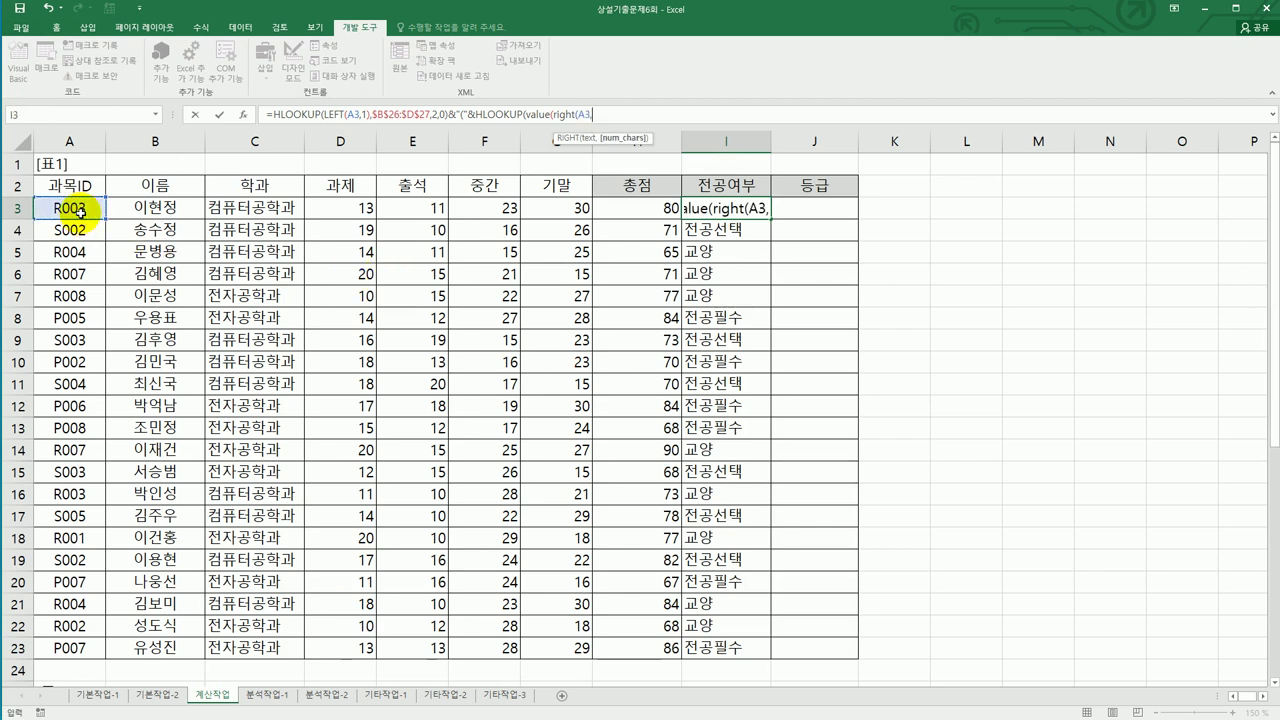
text(1))
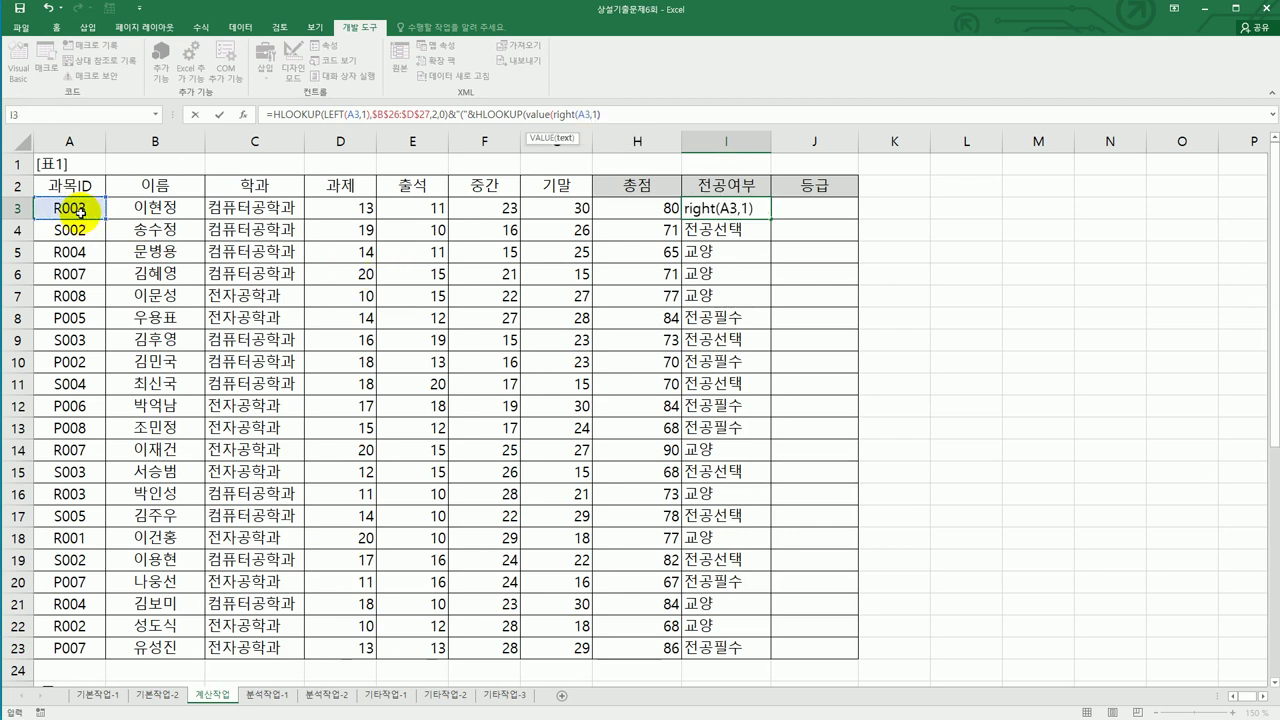
text())
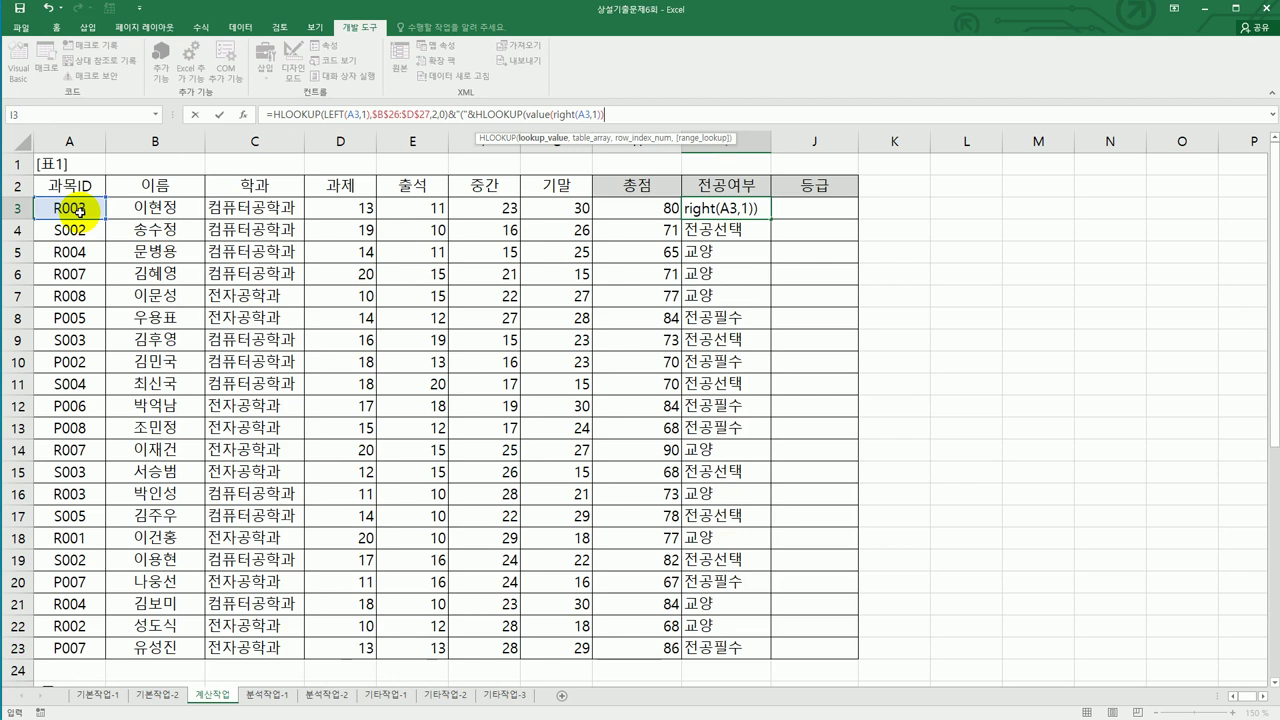
Complete the second HLOOKUP in I3 with absolute range $F$26:$H$27 and row index 2, then append &")" and enter the formula
text(,)
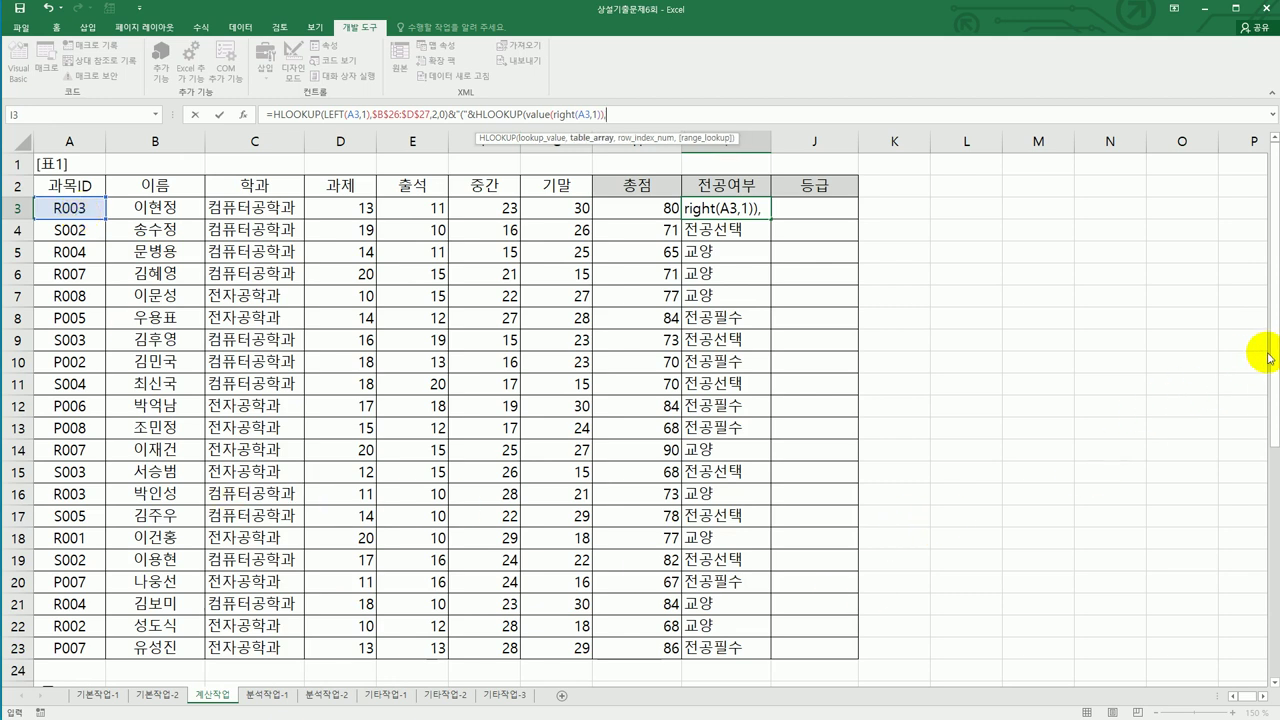
drag(1260, 351, 1217, 523)
drag(485, 430, 633, 451)
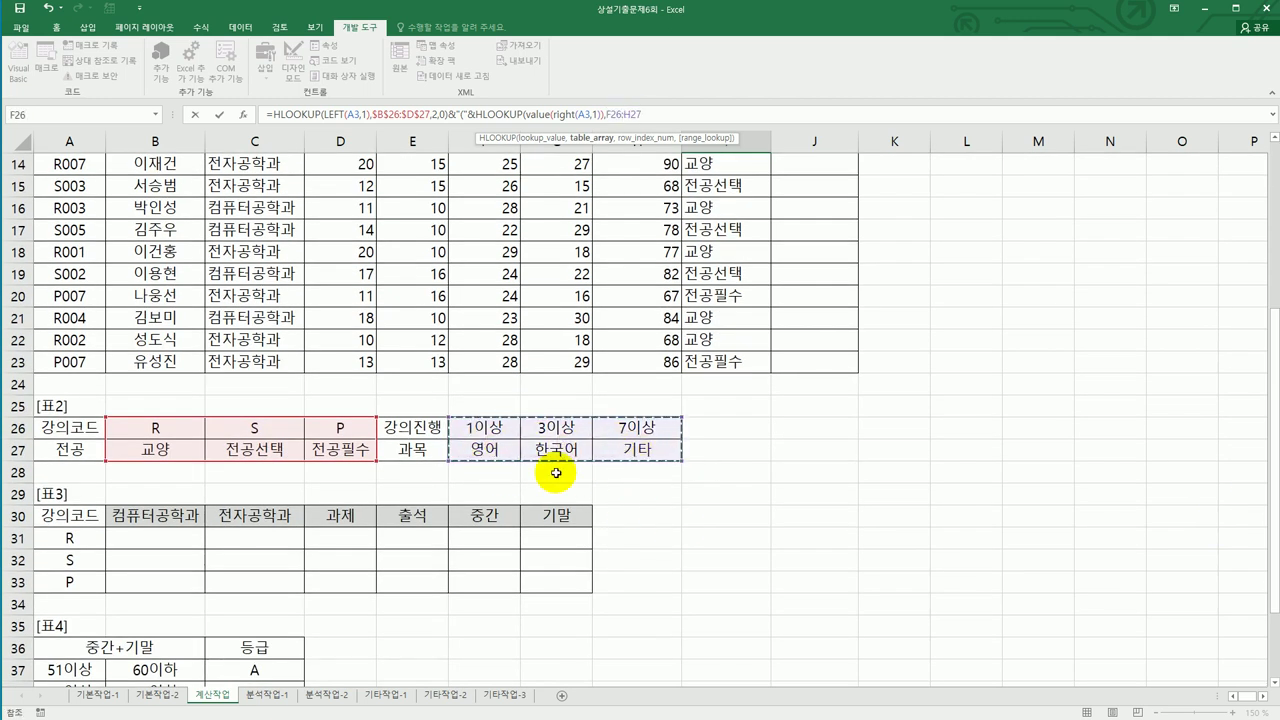
key(F4)
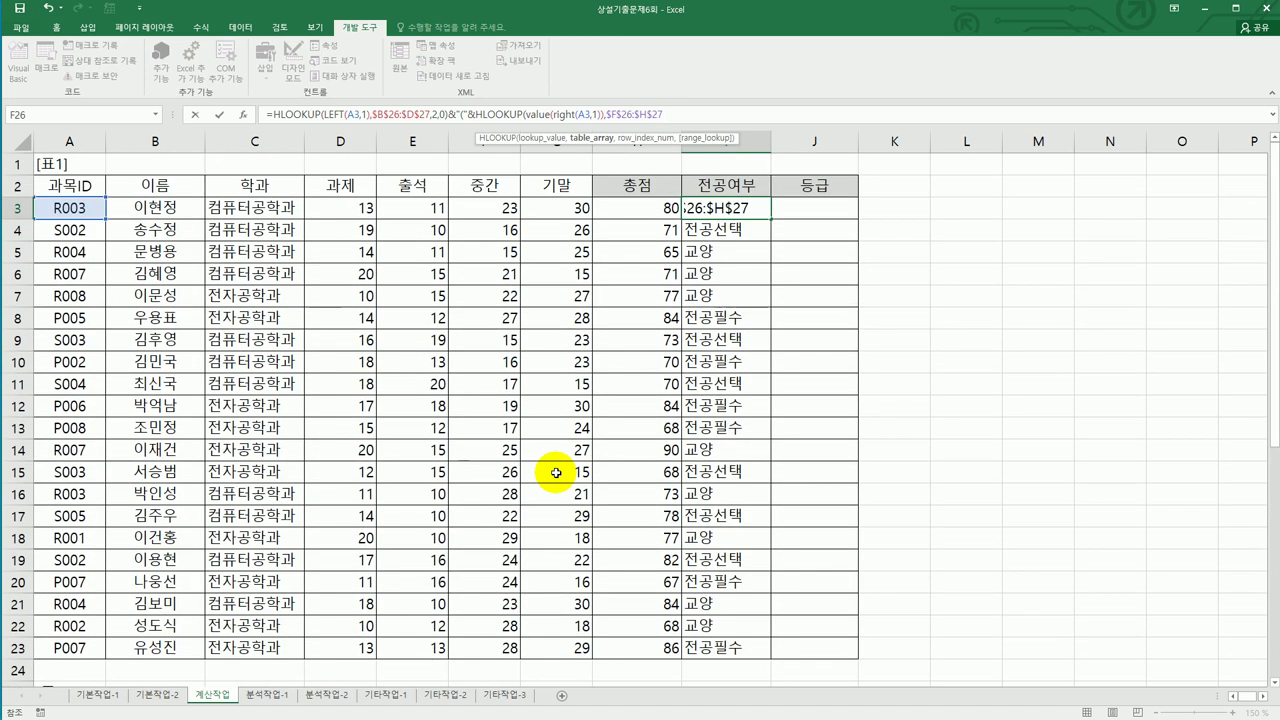
text(,2)
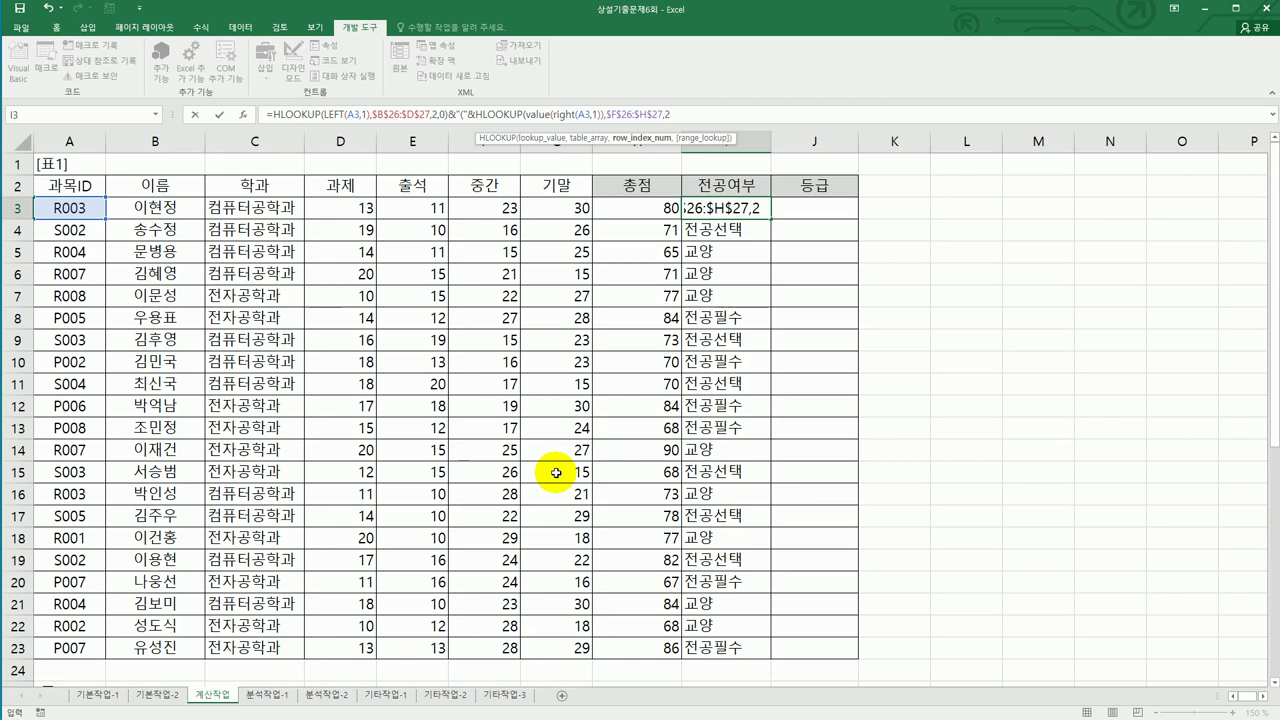
text(,)
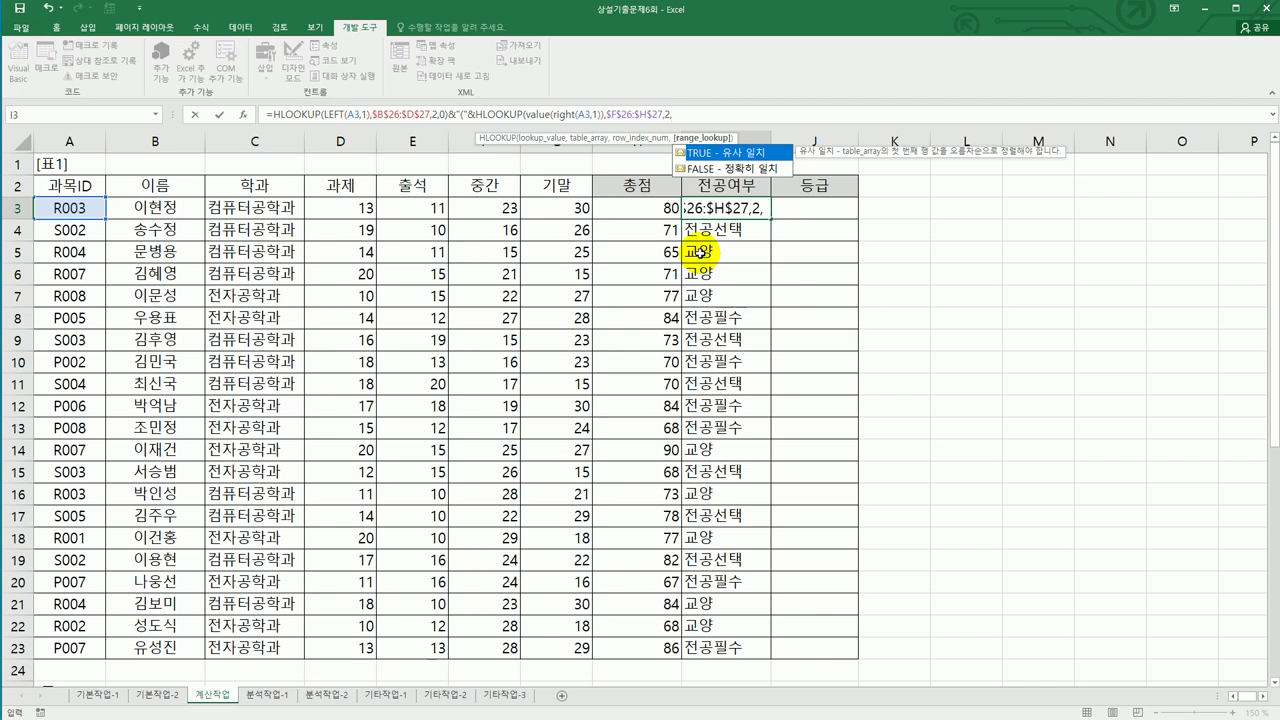
key(BackSpace)
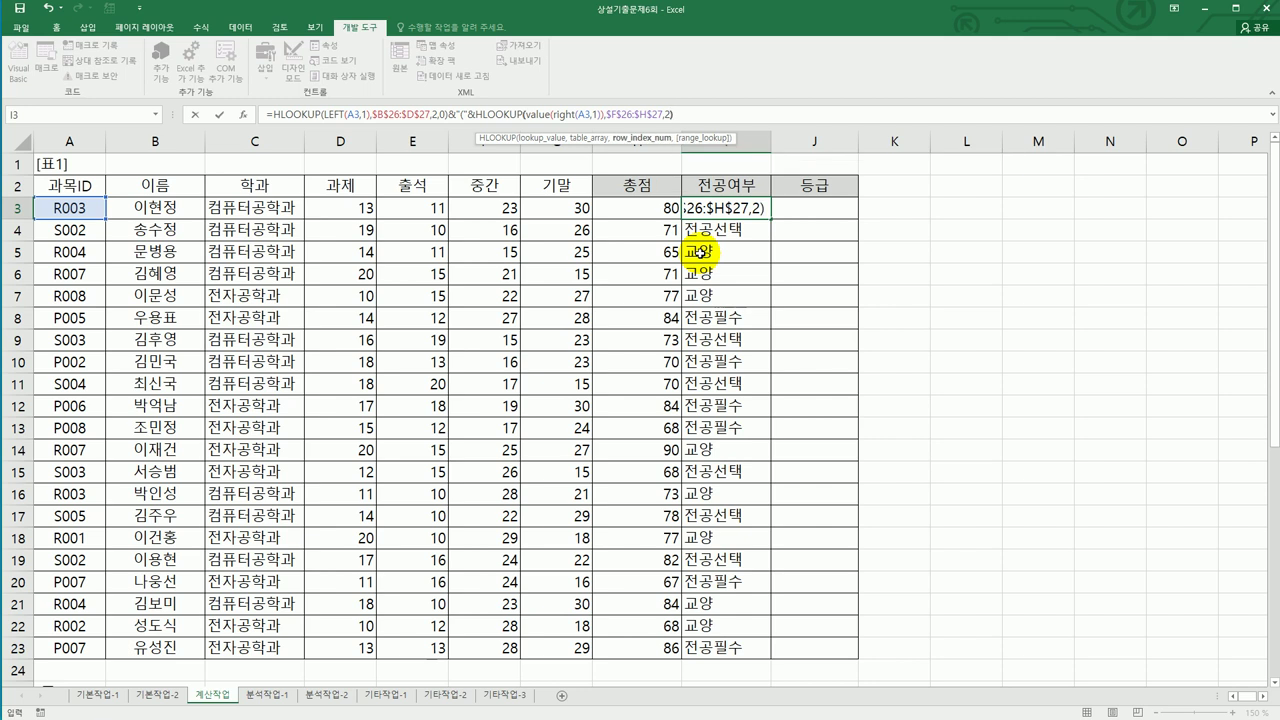
text(&")")
key(Return)
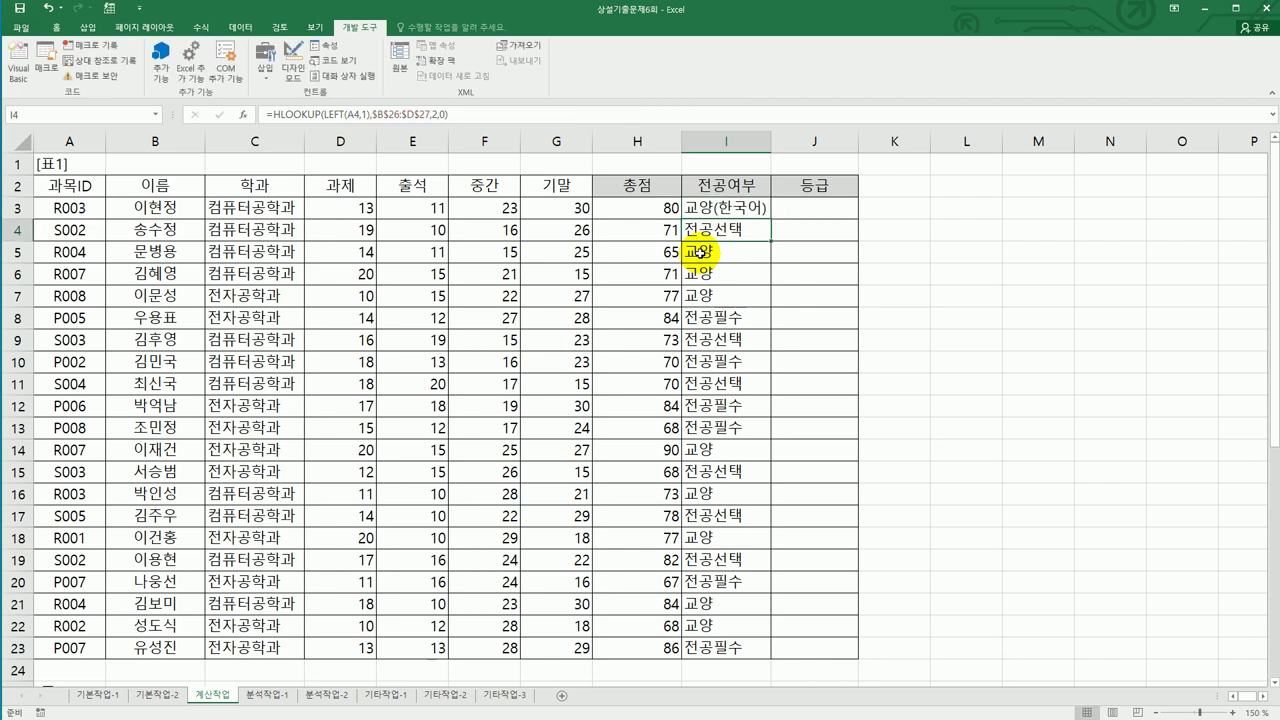
Fill the extended 전공여부 formula from I3 down to I23 and auto-fit the width of column I
click(723, 206)
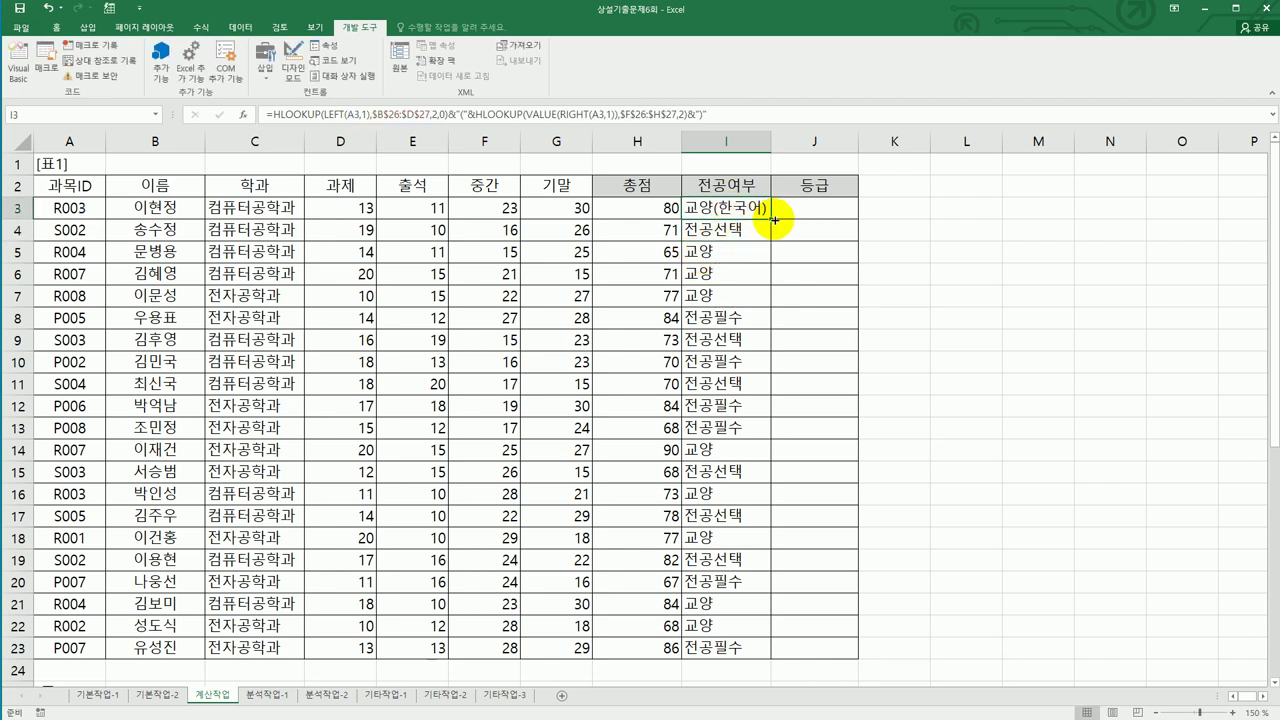
double_click(774, 219)
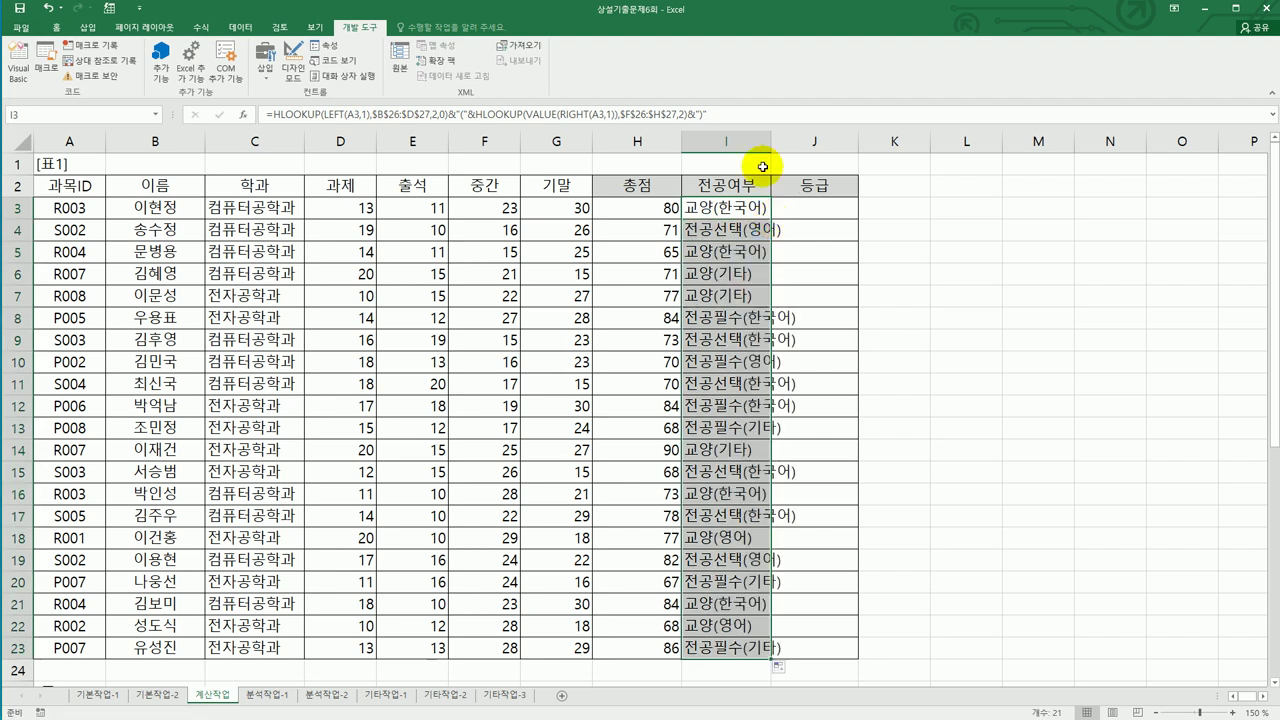
double_click(771, 134)
Examine the values behind the 강의진행 headings in [표2] and compare the 과목ID codes with the lookup range F26:H27
scroll(765, 423, down, 2)
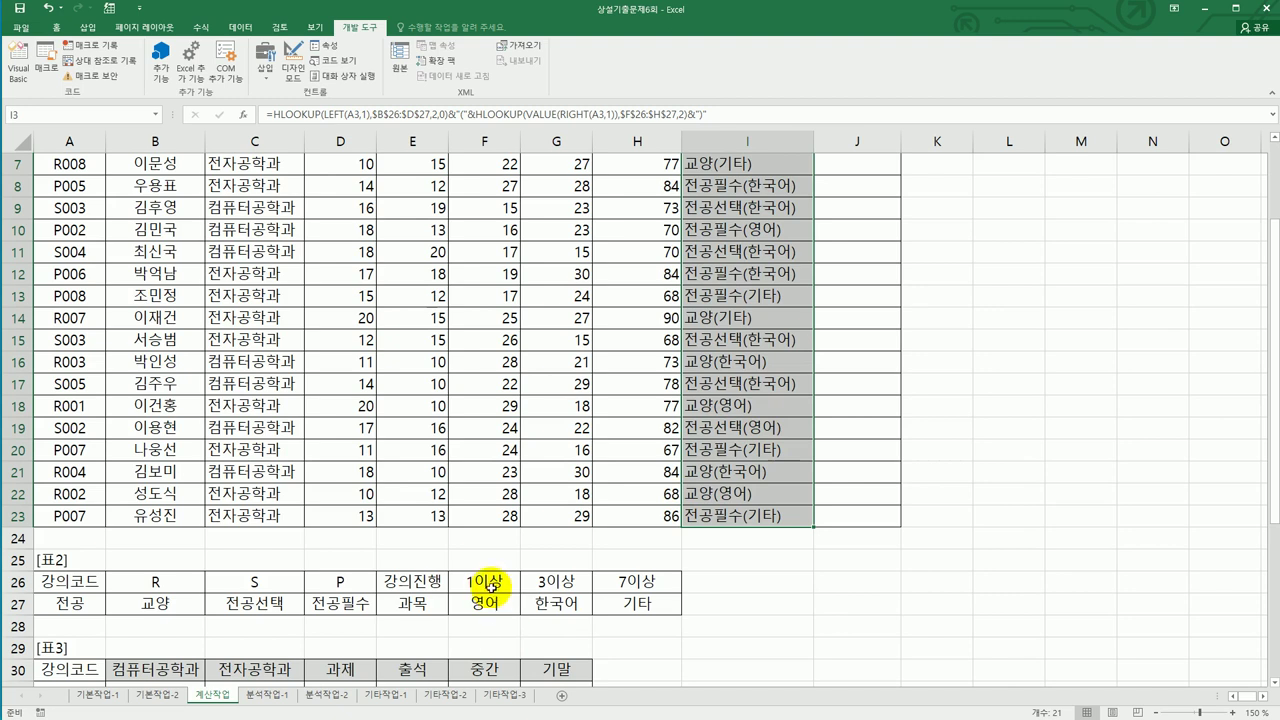
click(490, 586)
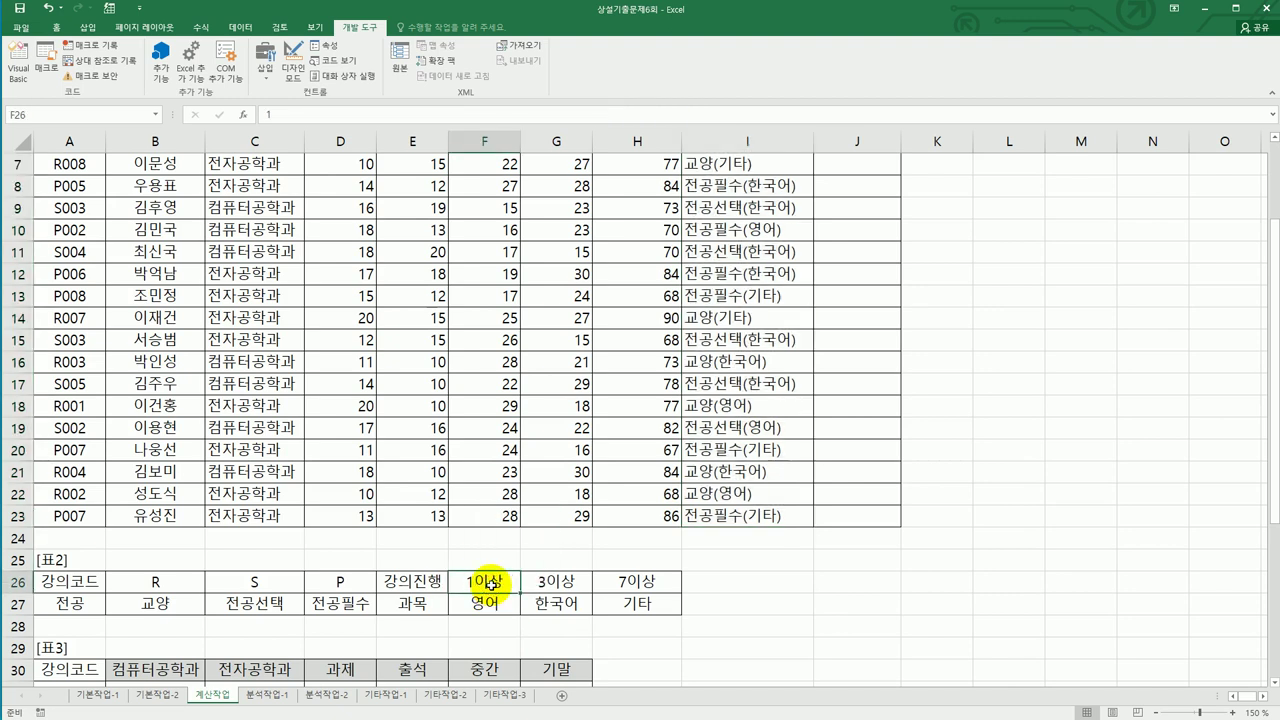
click(584, 580)
click(622, 585)
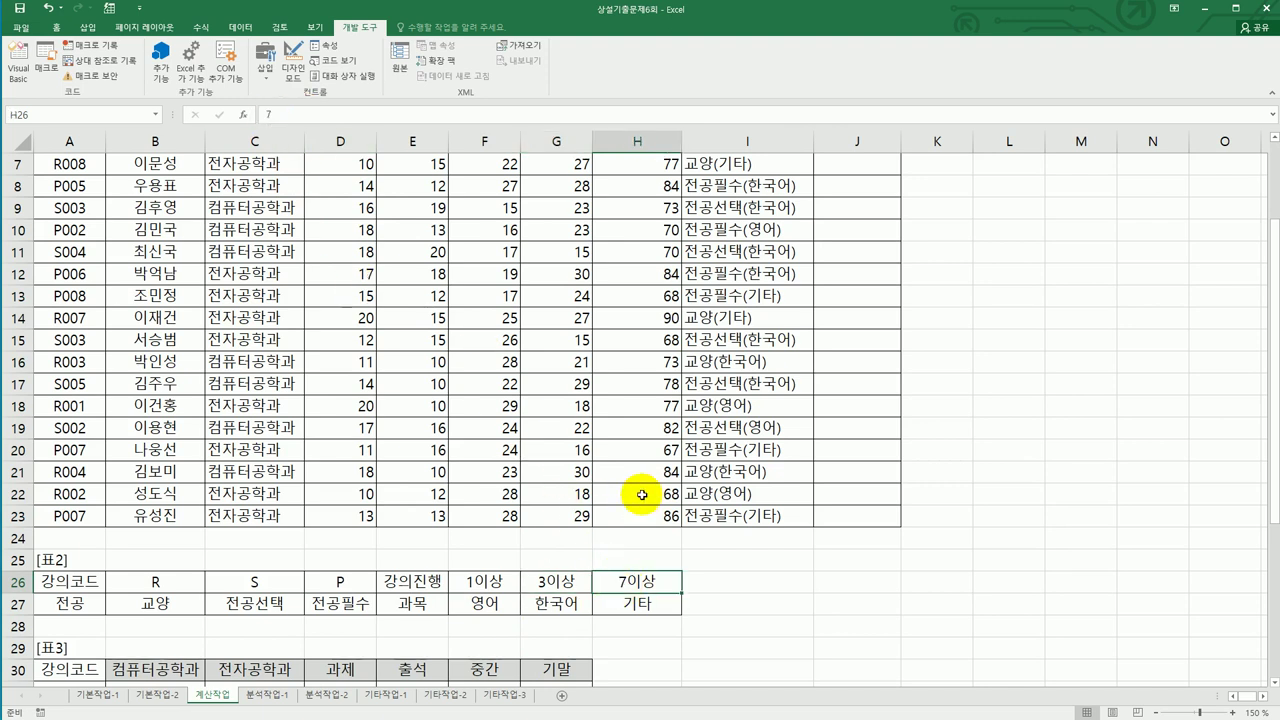
scroll(695, 497, up, 2)
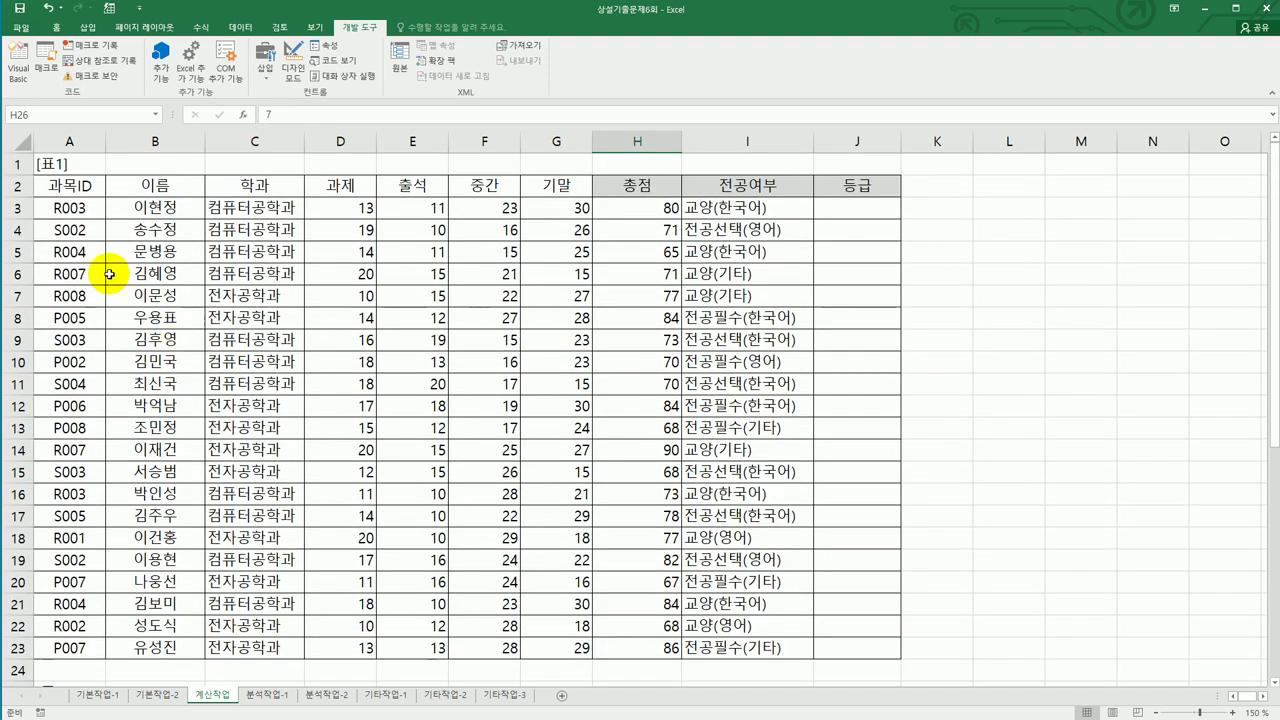
drag(85, 211, 69, 641)
scroll(541, 634, down, 2)
drag(466, 581, 625, 600)
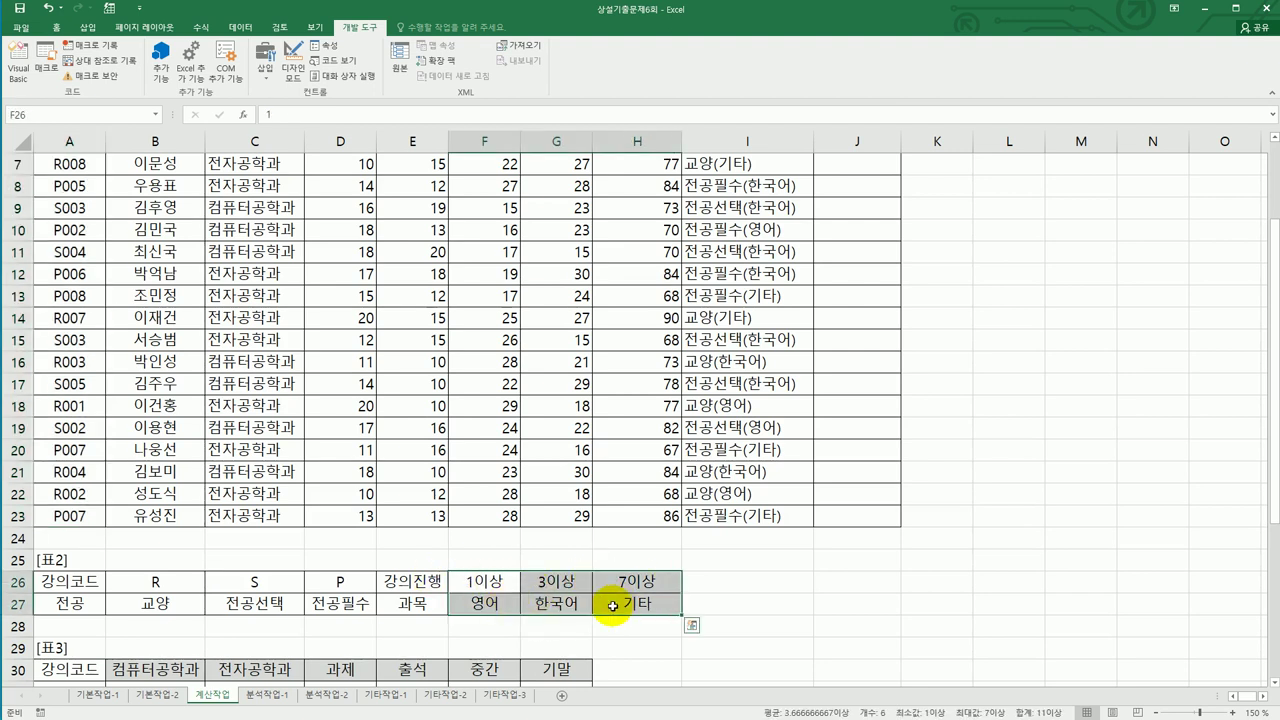
scroll(830, 530, up, 1)
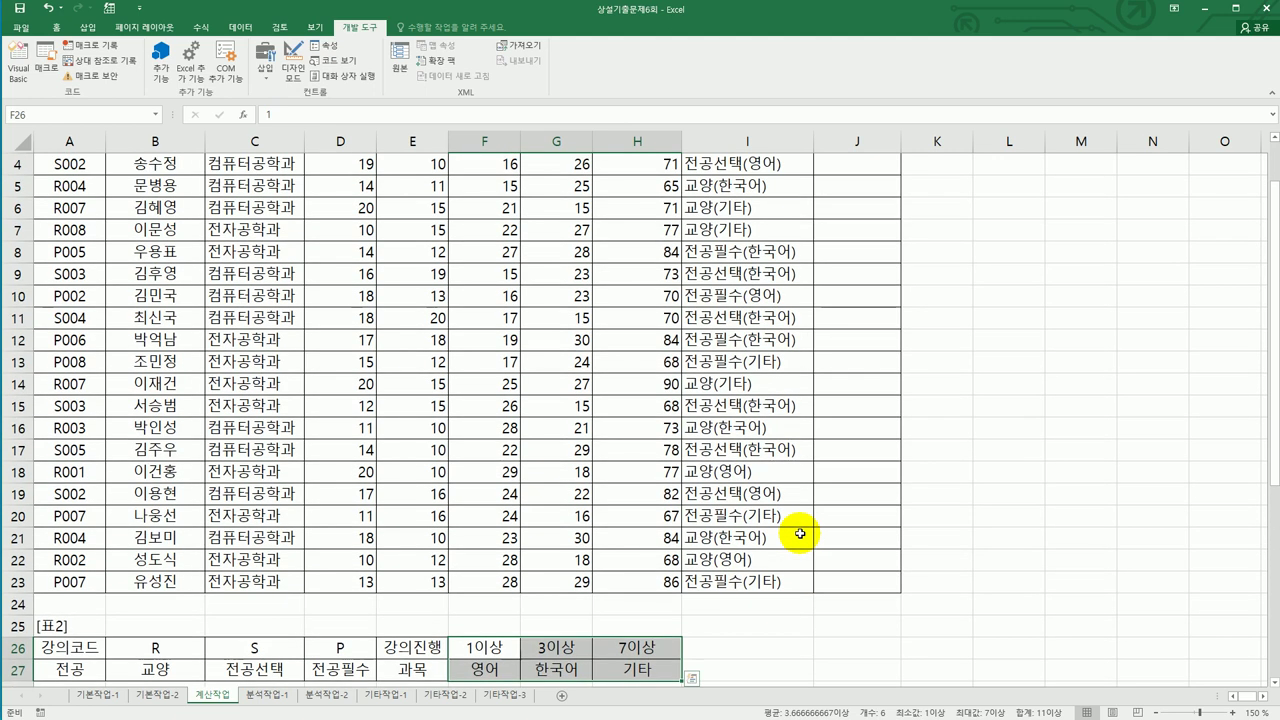
scroll(800, 534, up, 1)
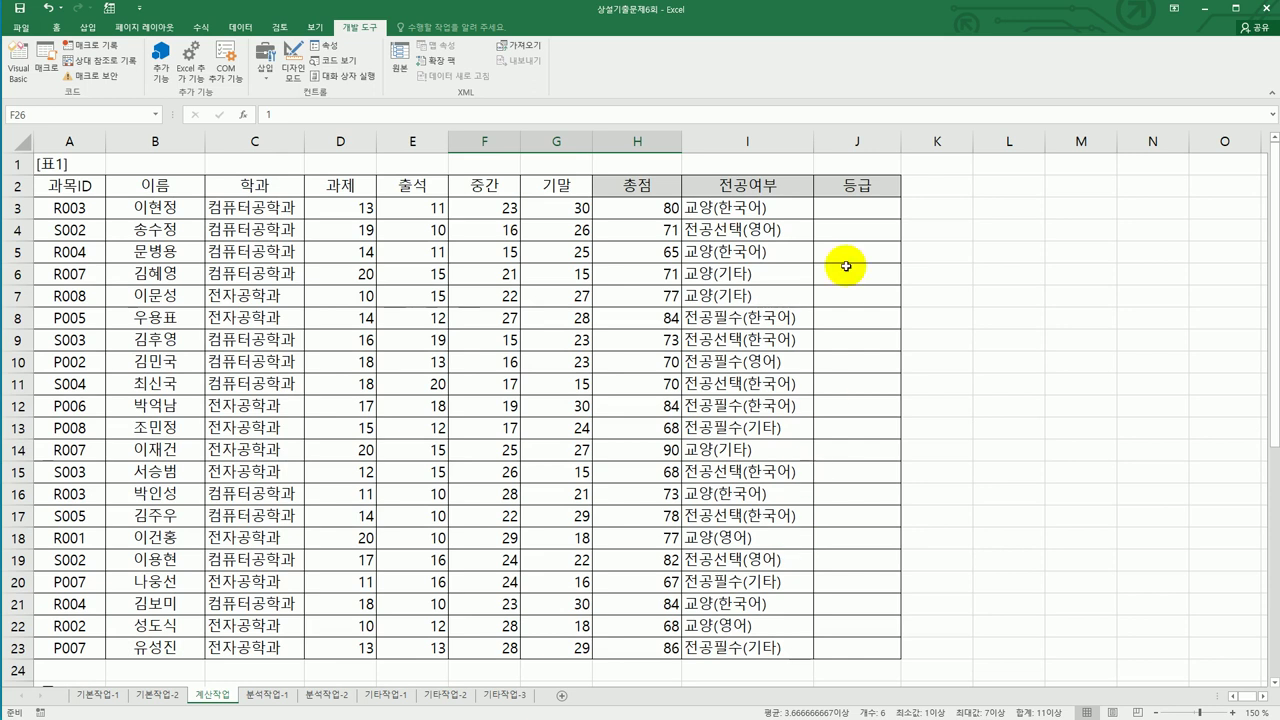
Compare the 중간 and 기말 scores in F3:G3 with the score bands and 등급 cells C37:C42 of [표4]
click(850, 207)
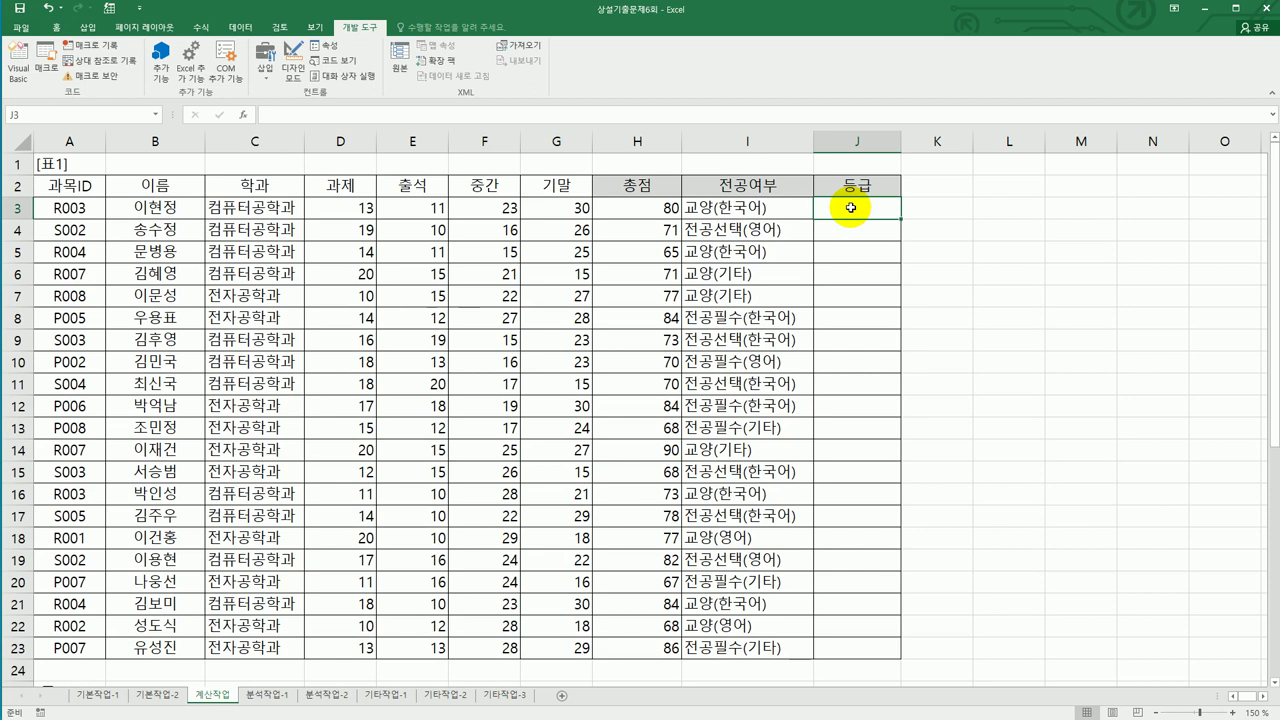
drag(491, 210, 536, 211)
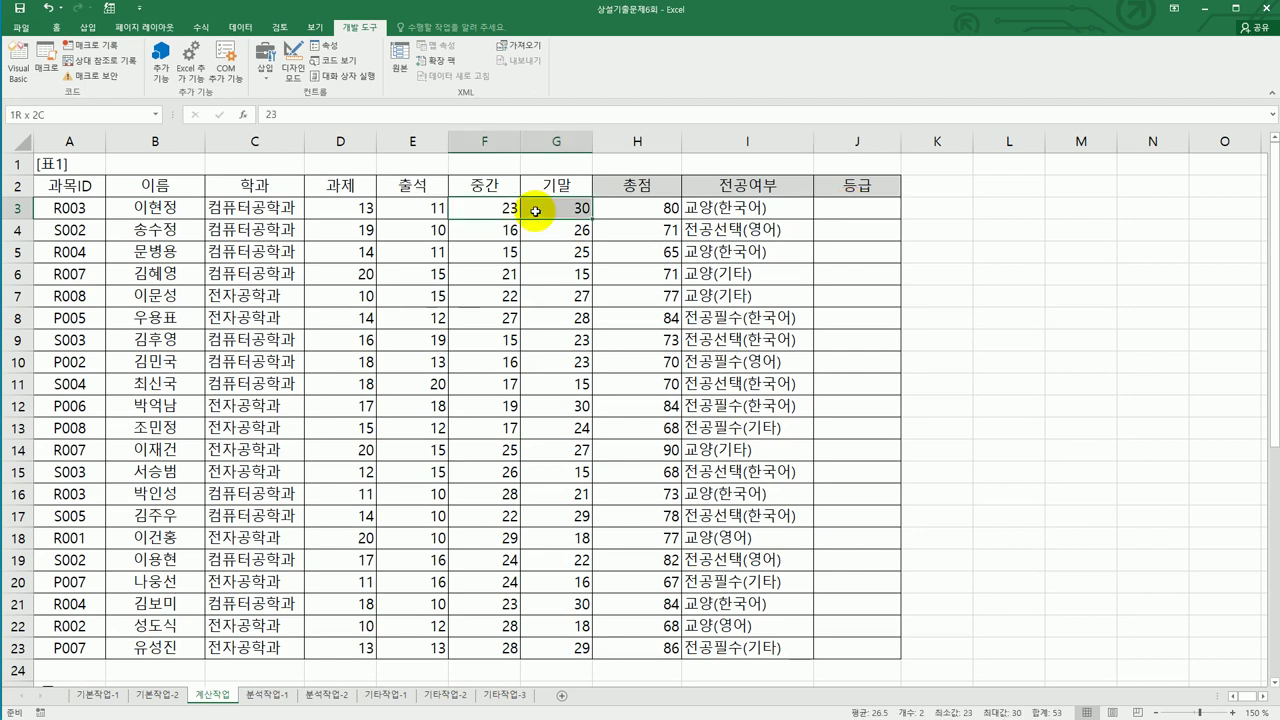
scroll(603, 374, down, 7)
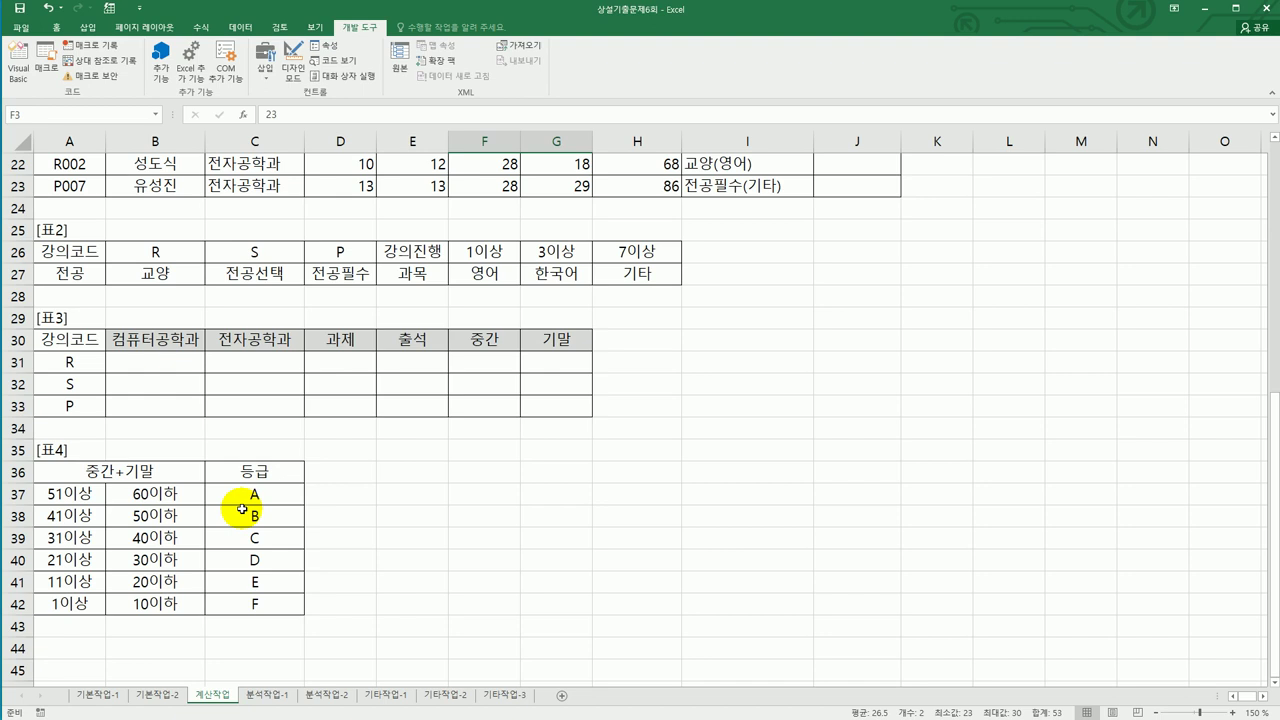
drag(246, 488, 242, 602)
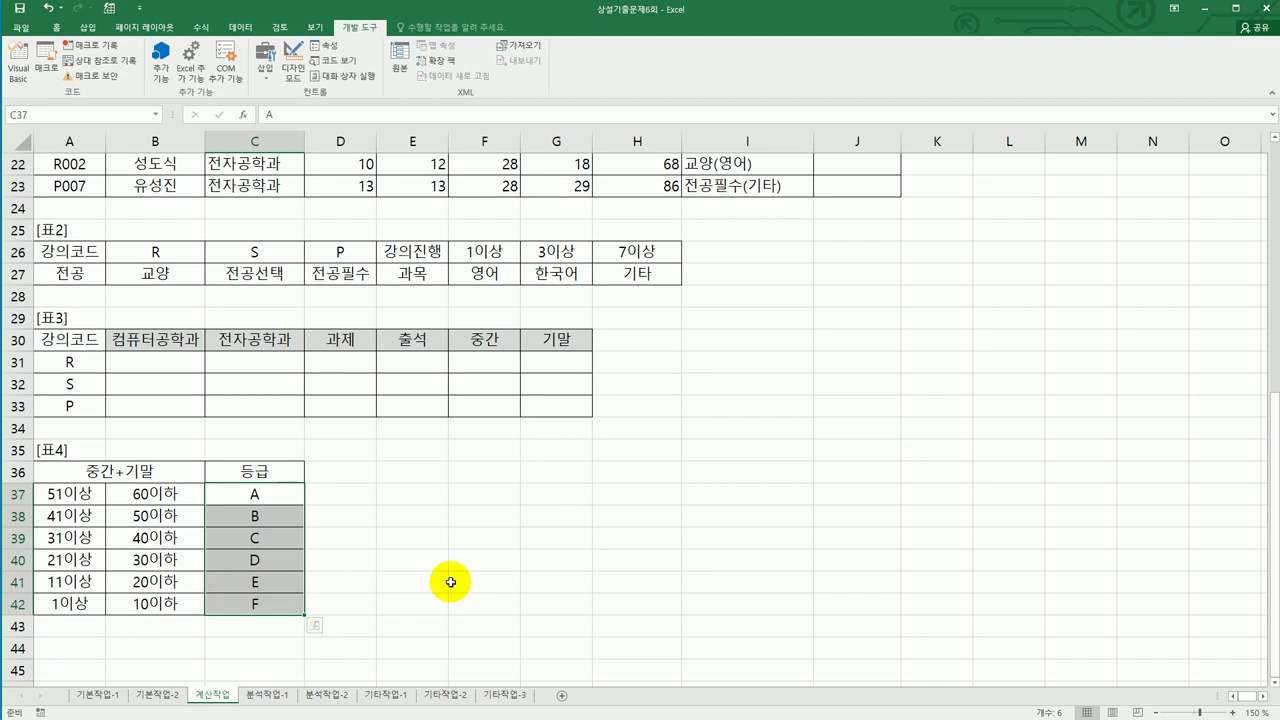
scroll(449, 583, up, 7)
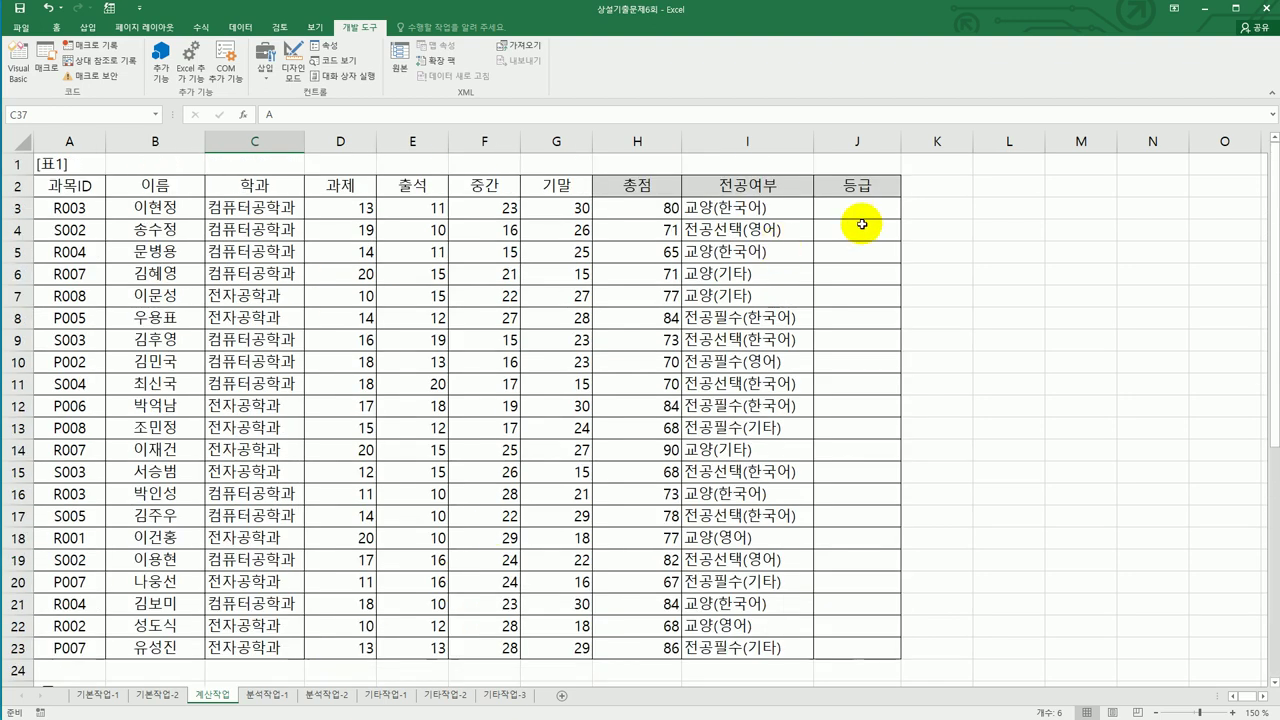
Start an INDEX formula in J3 with the absolute 등급 range $C$37:$C$42 from [표4] as its array
click(858, 213)
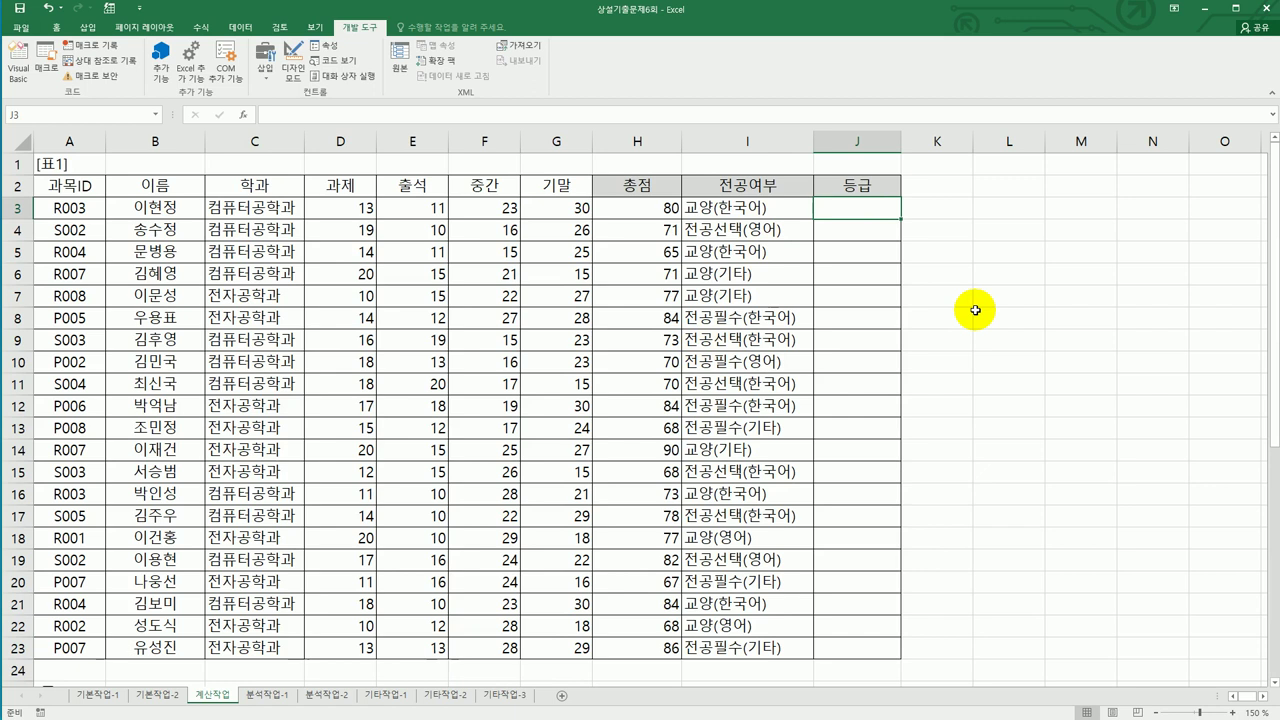
text(=in)
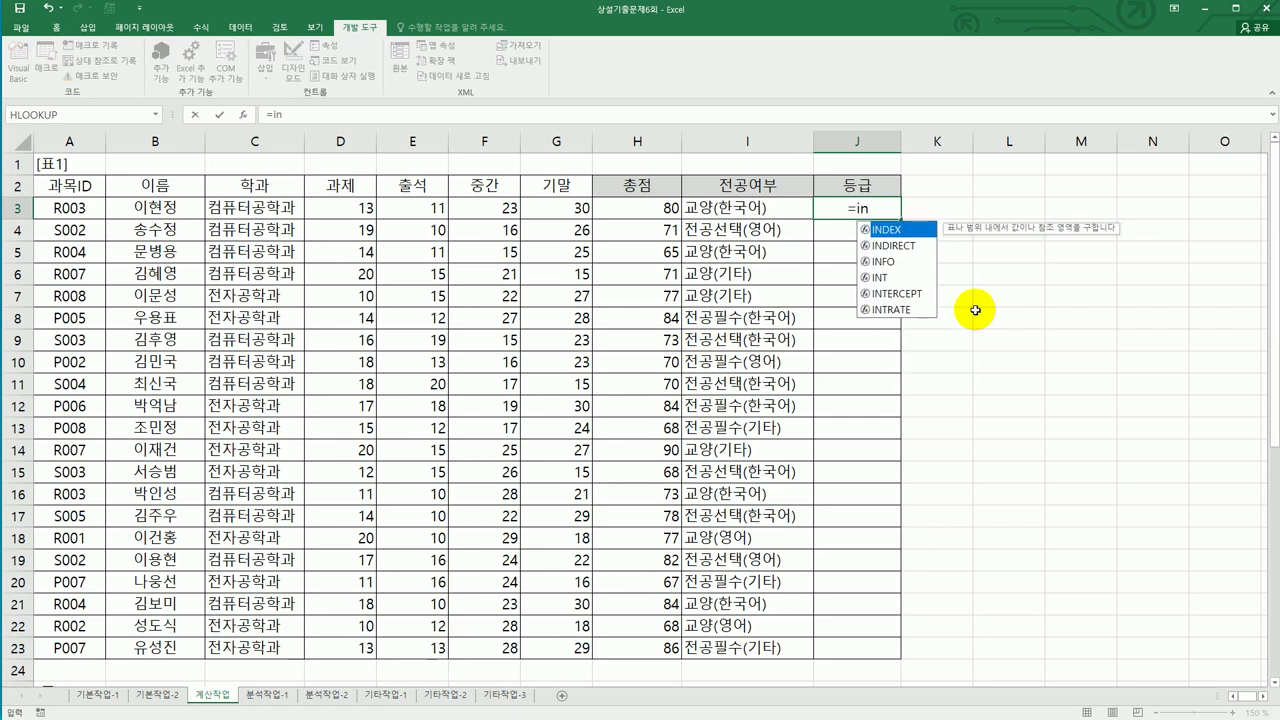
key(Tab)
scroll(786, 417, down, 4)
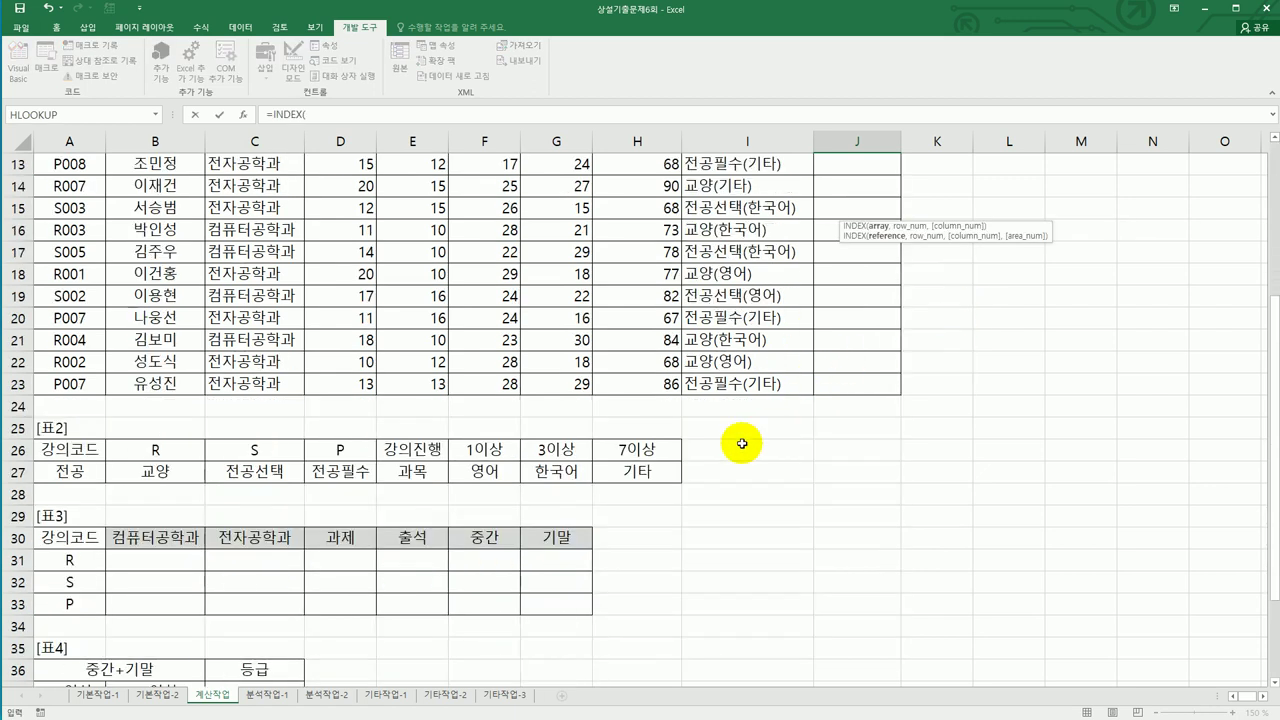
scroll(335, 665, down, 2)
drag(277, 562, 276, 661)
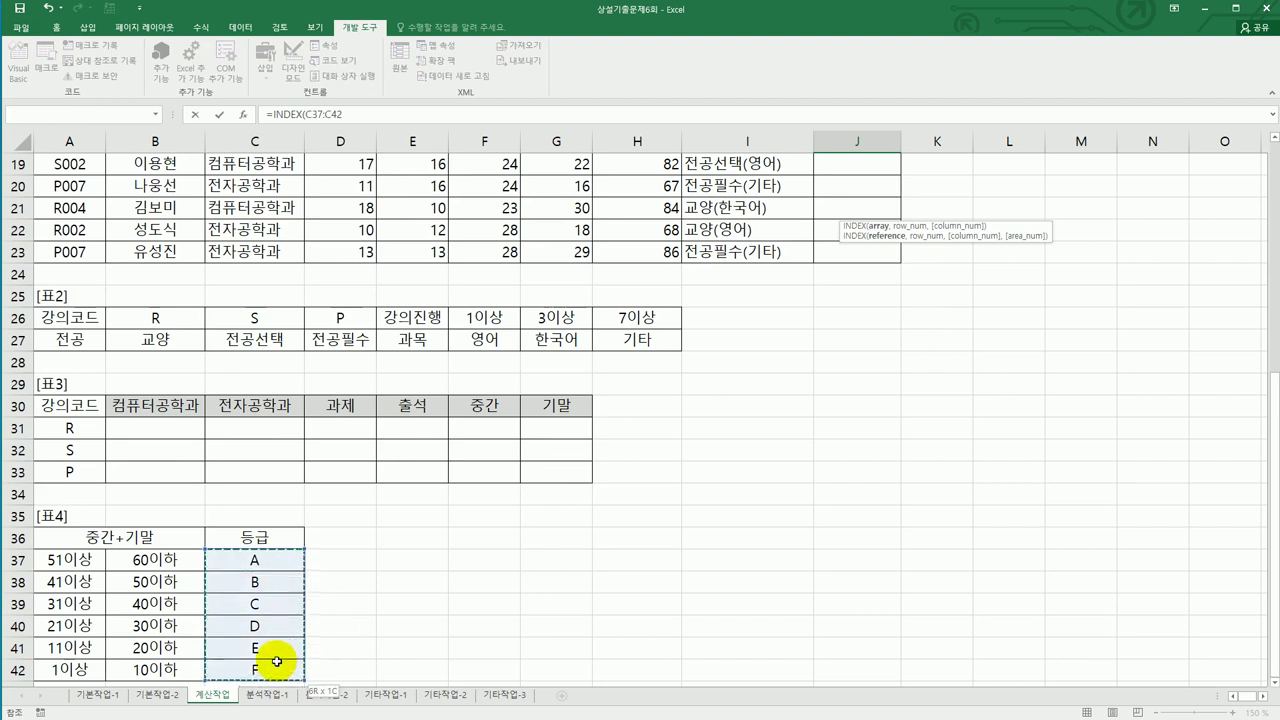
scroll(402, 640, down, 1)
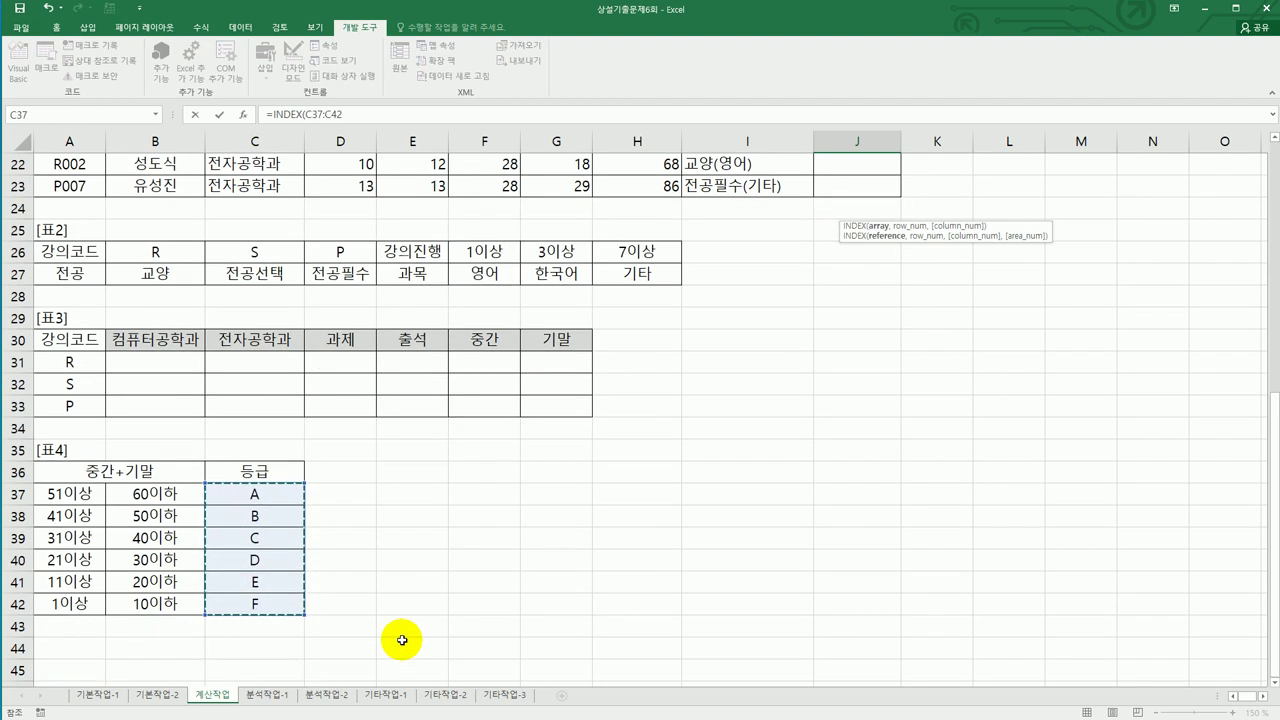
key(F4)
scroll(402, 640, up, 1)
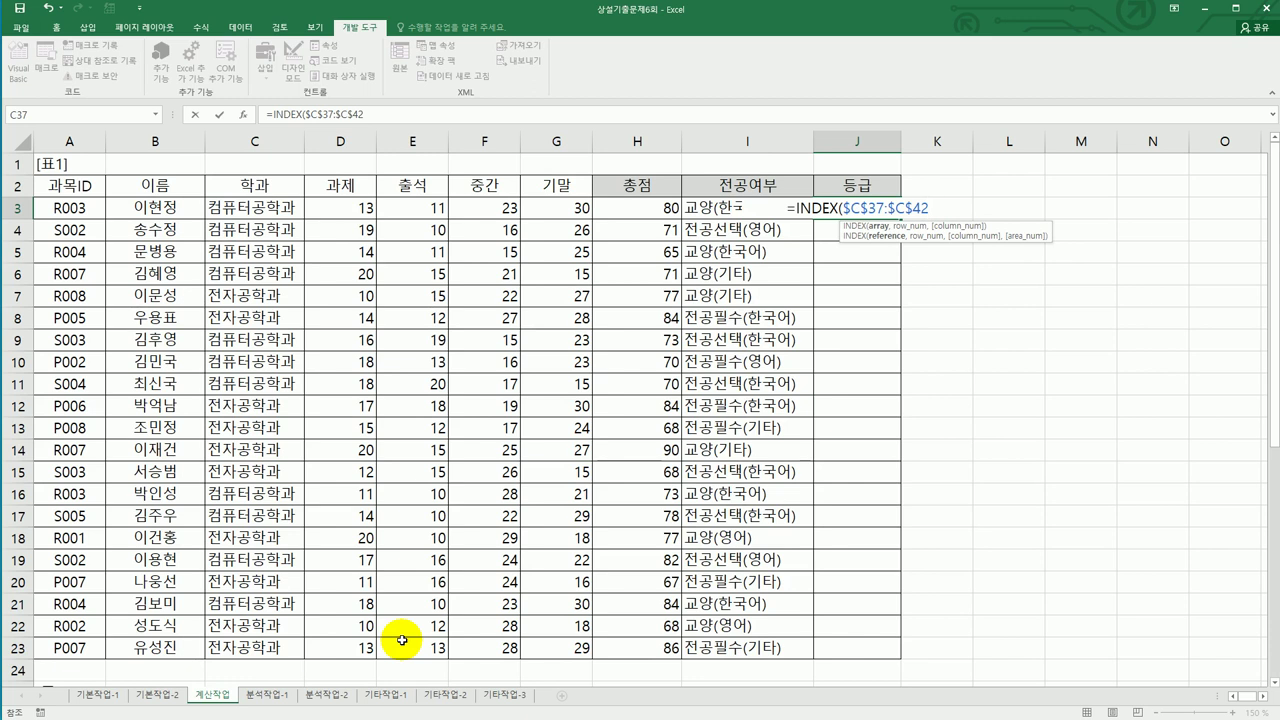
text(,)
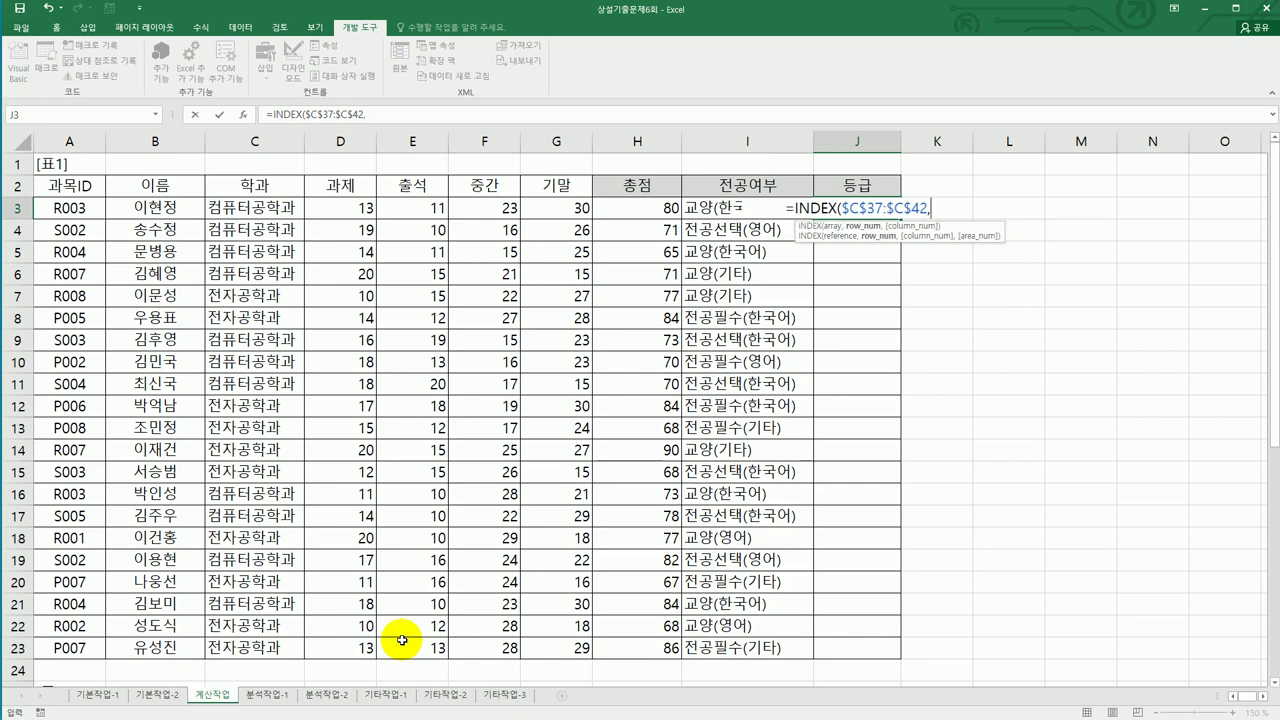
Nest a MATCH as the row number, with lookup value F3+G3 and absolute lookup array $B$37:$B$42
text(mat)
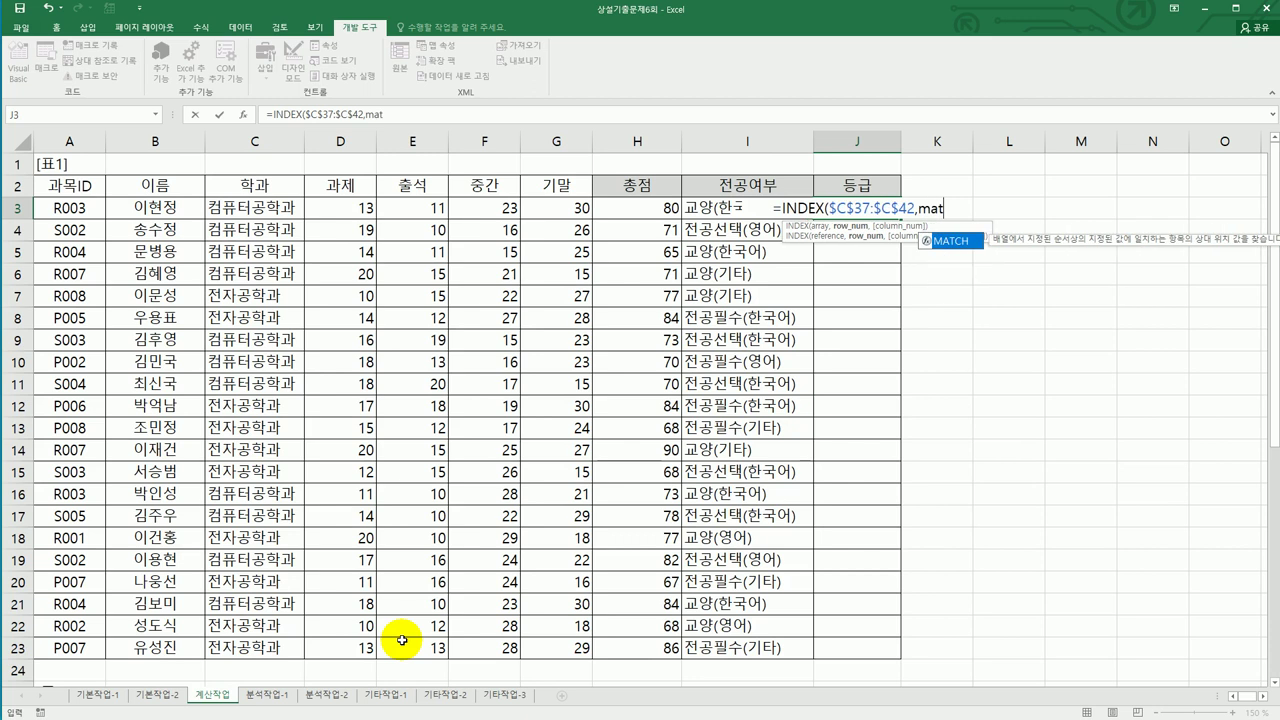
key(Tab)
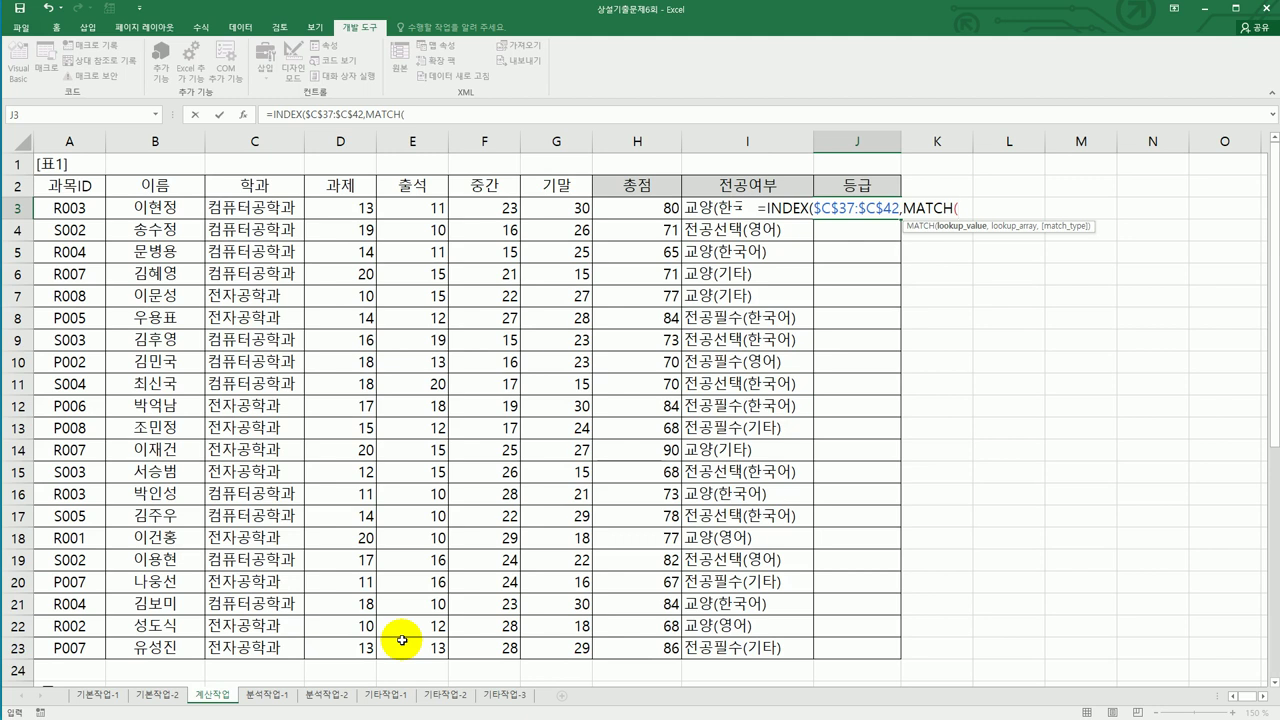
click(483, 212)
text(+)
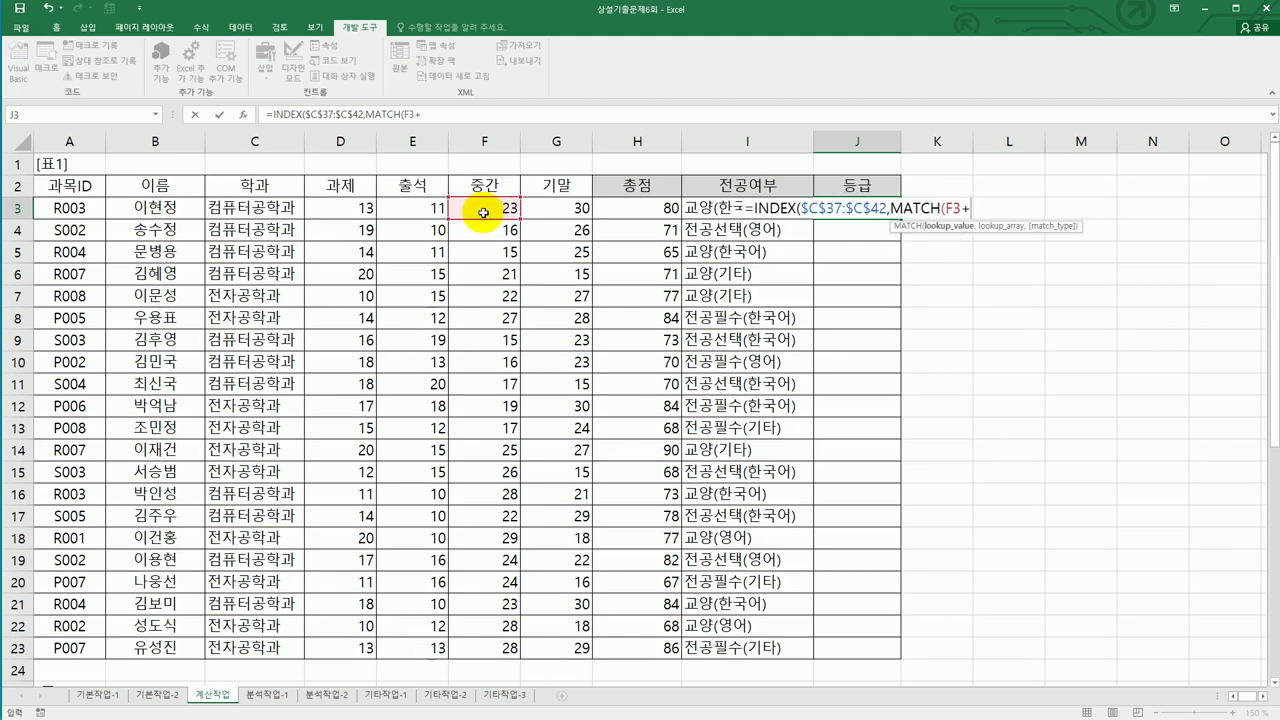
click(560, 209)
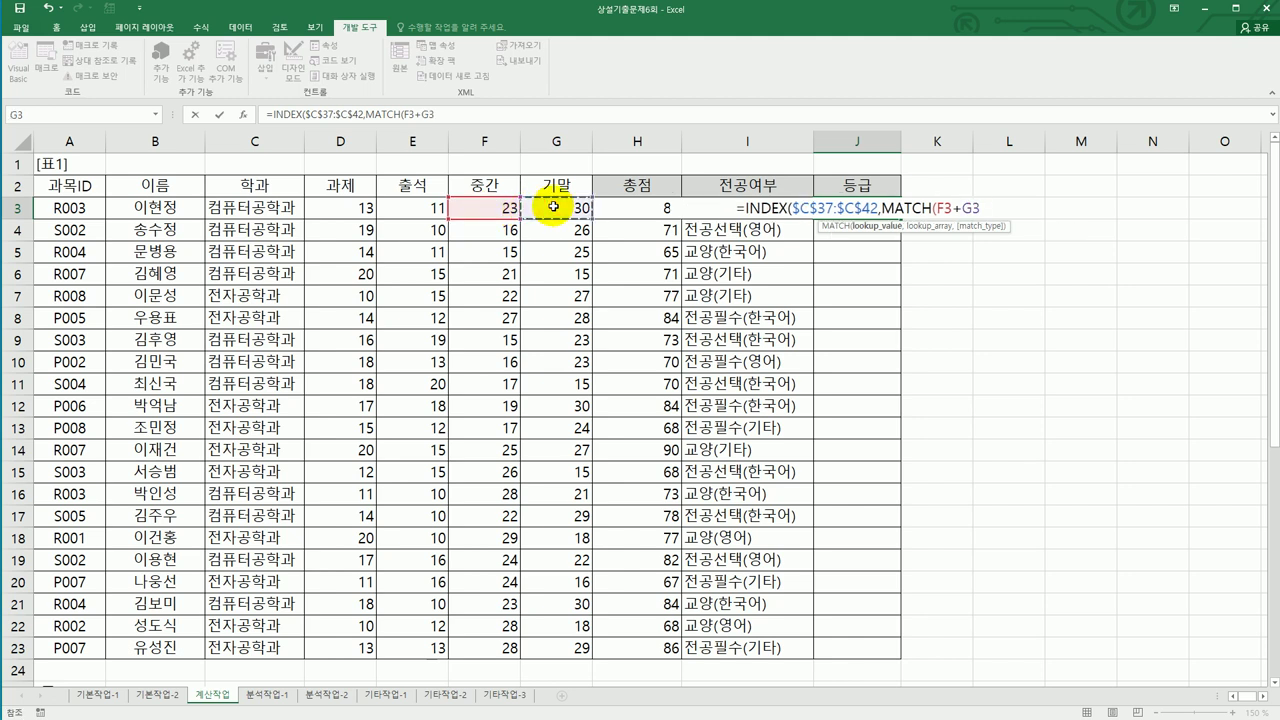
text(,)
scroll(617, 424, down, 7)
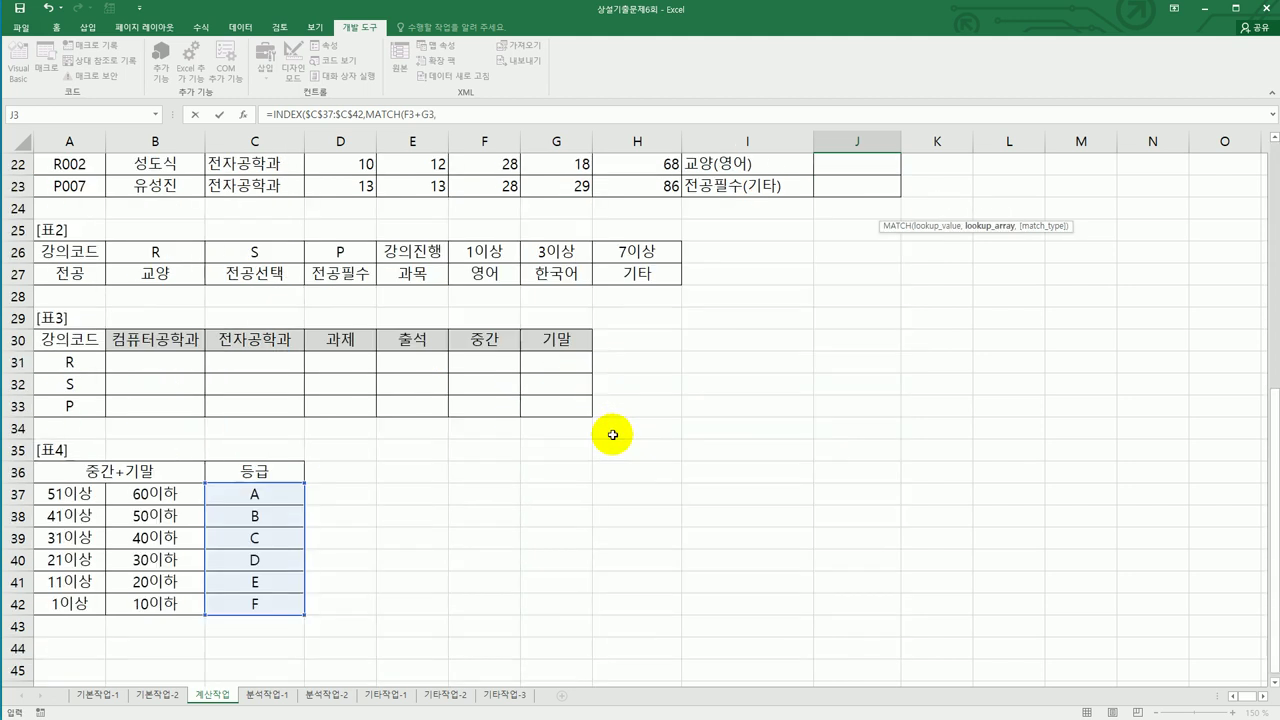
drag(184, 499, 180, 598)
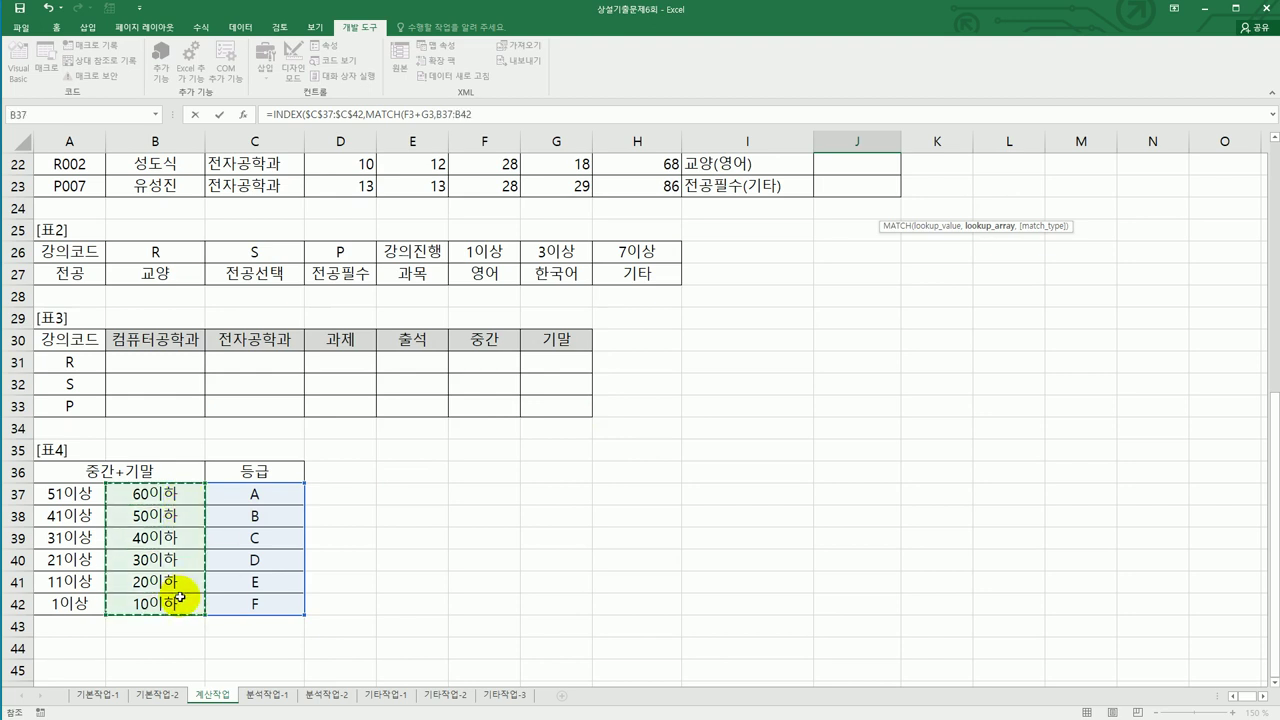
key(F4)
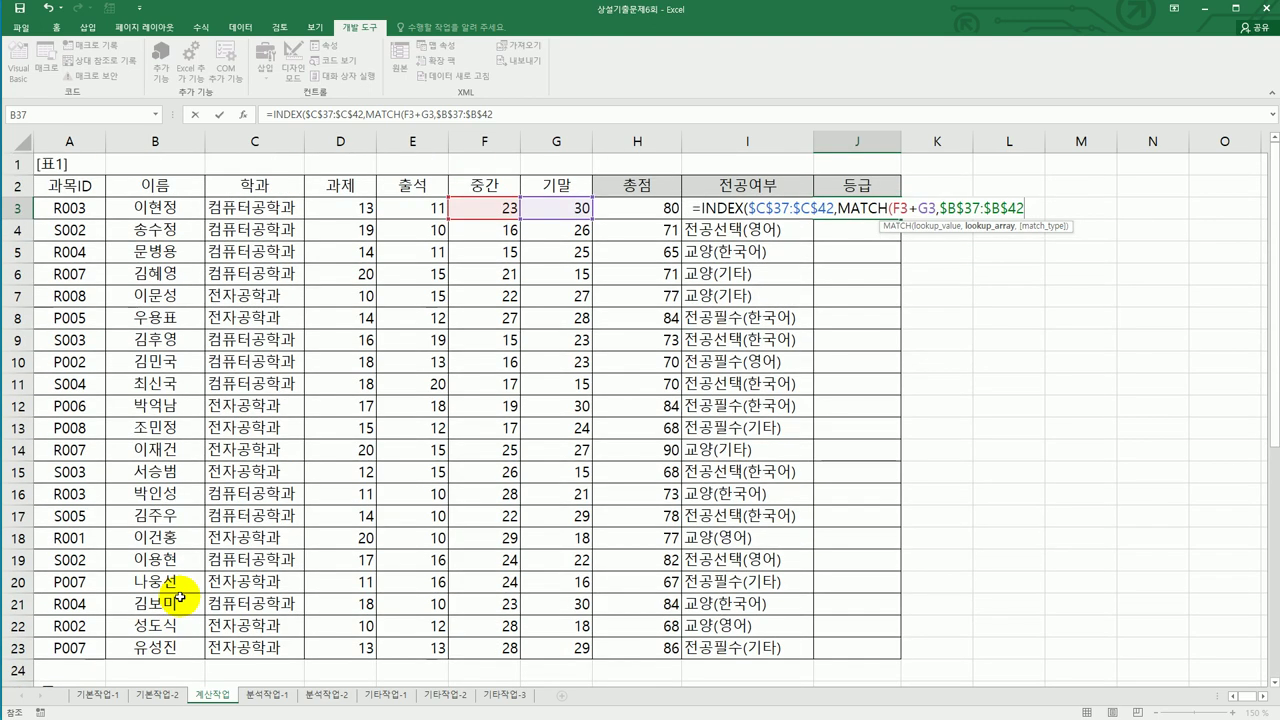
Set the MATCH type to -1, close both functions and enter the 등급 formula in J3
text(,)
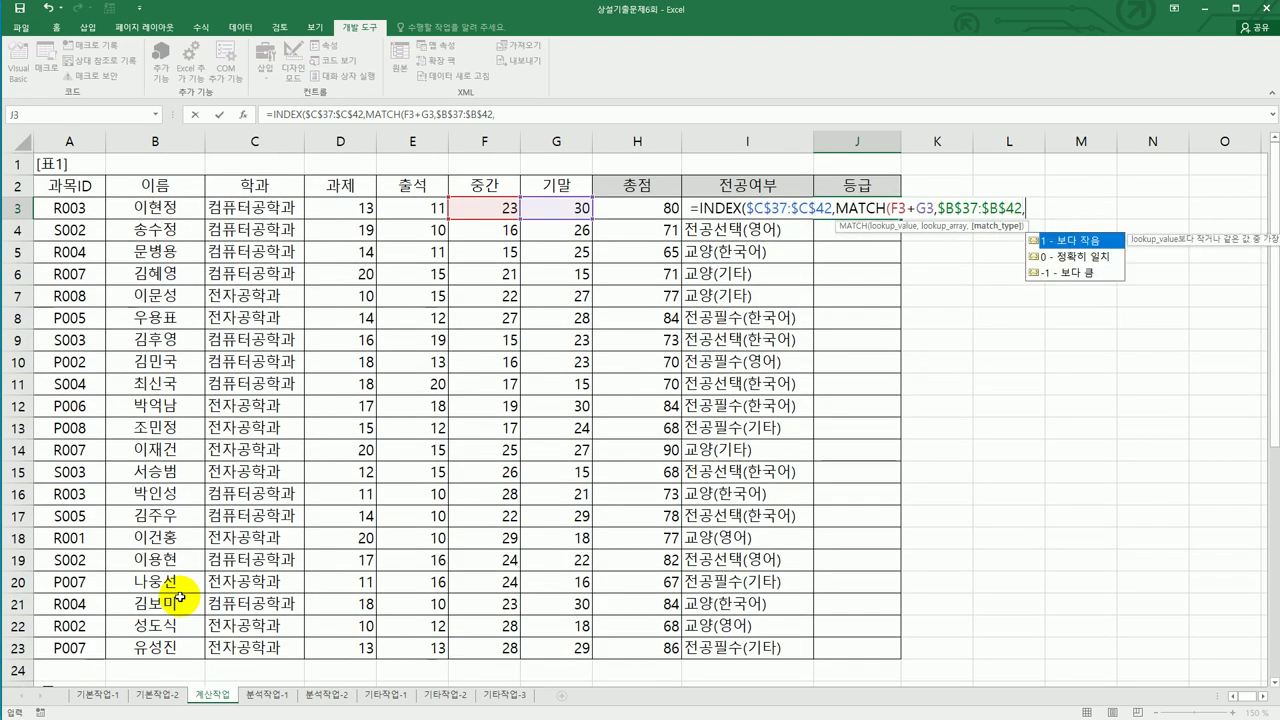
text(-)
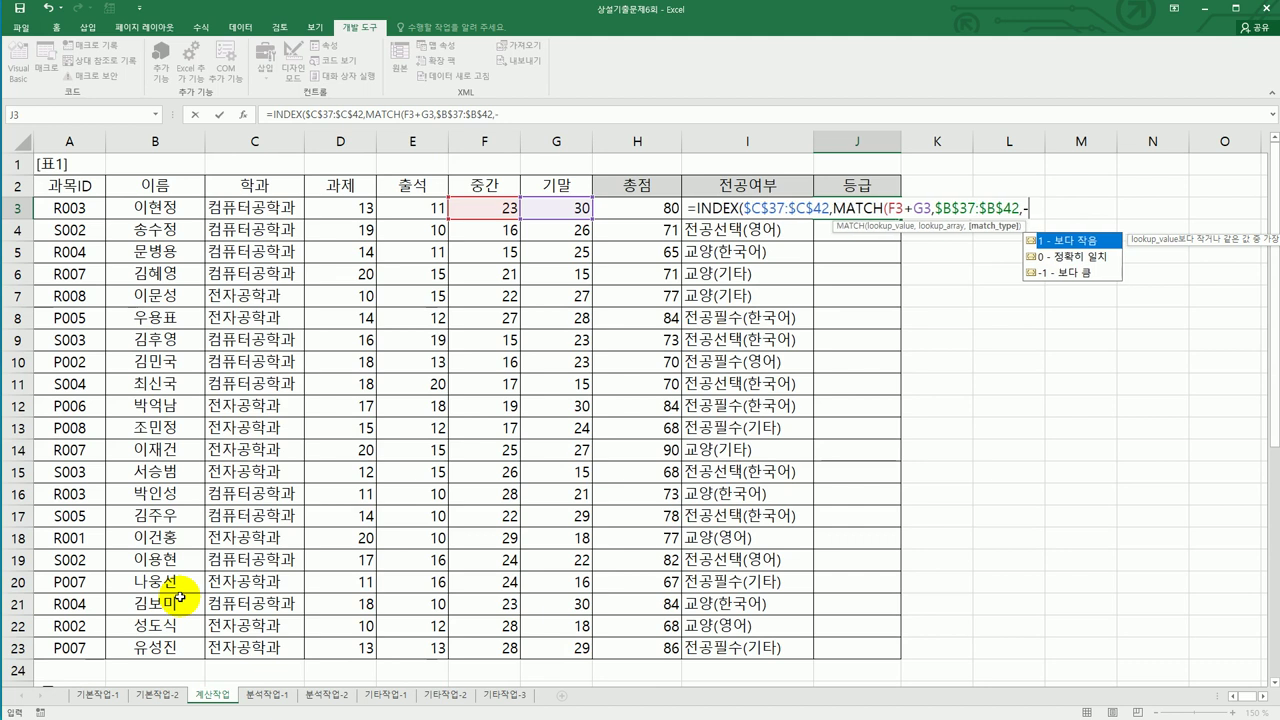
text(1)
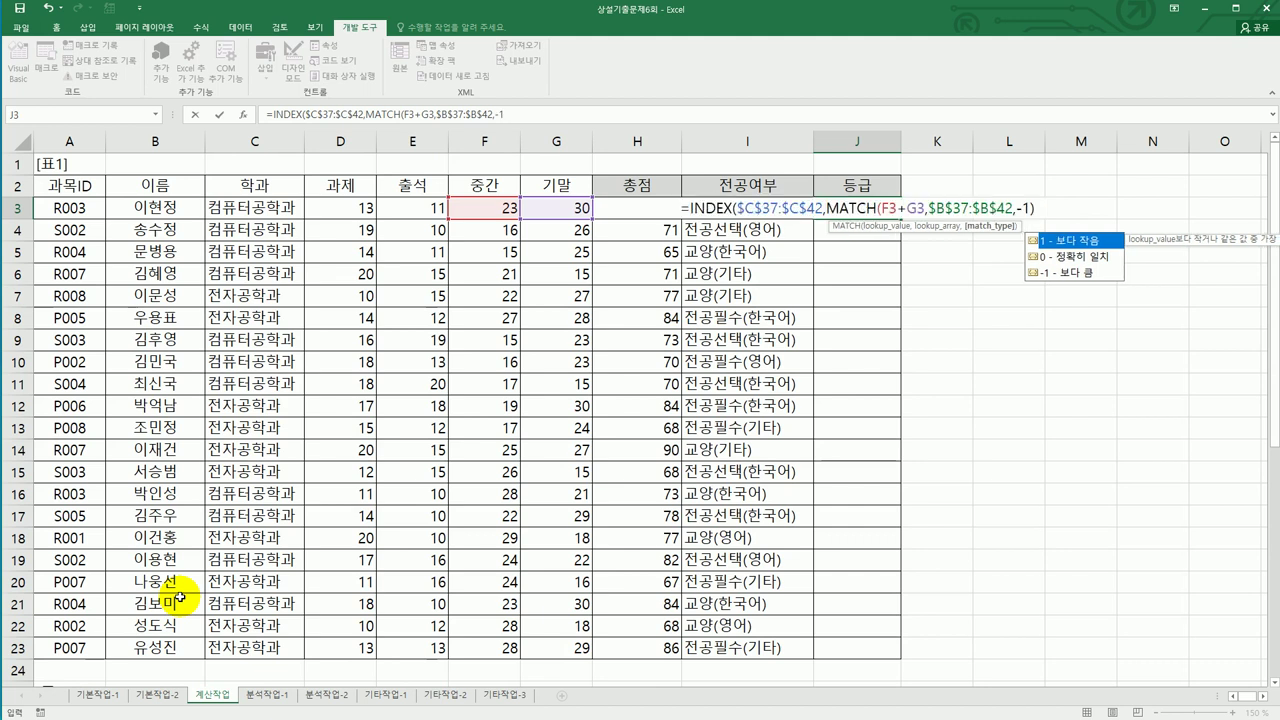
text())
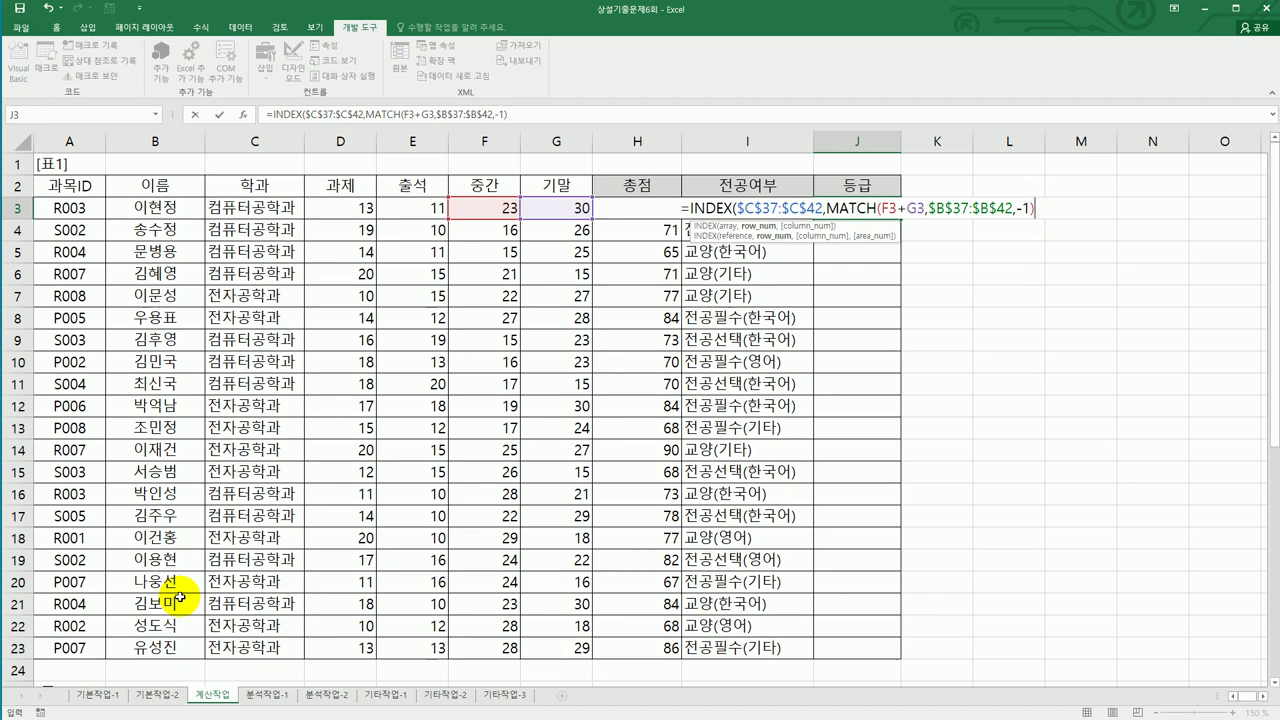
text())
key(Return)
Fill the 등급 formula from J3 down to J23 and check it against the grade range C37:C42 in [표4]
key(Up)
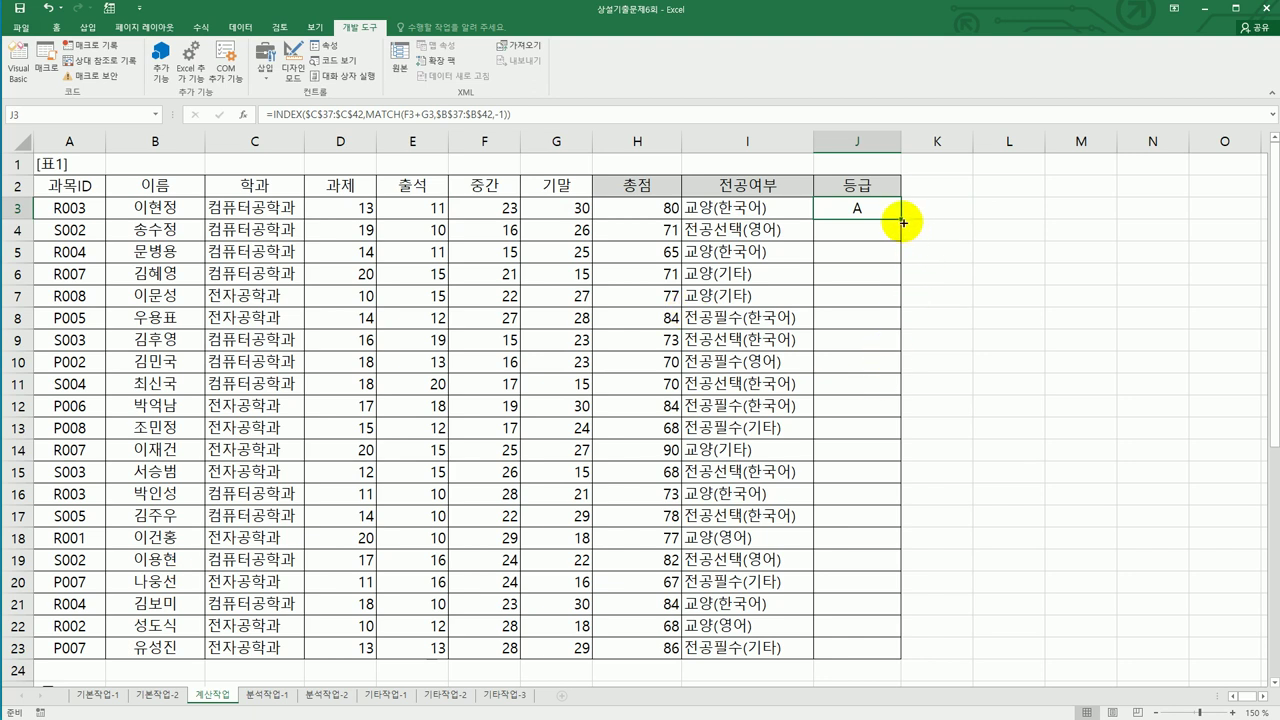
drag(900, 216, 856, 656)
scroll(886, 571, down, 2)
scroll(886, 576, down, 5)
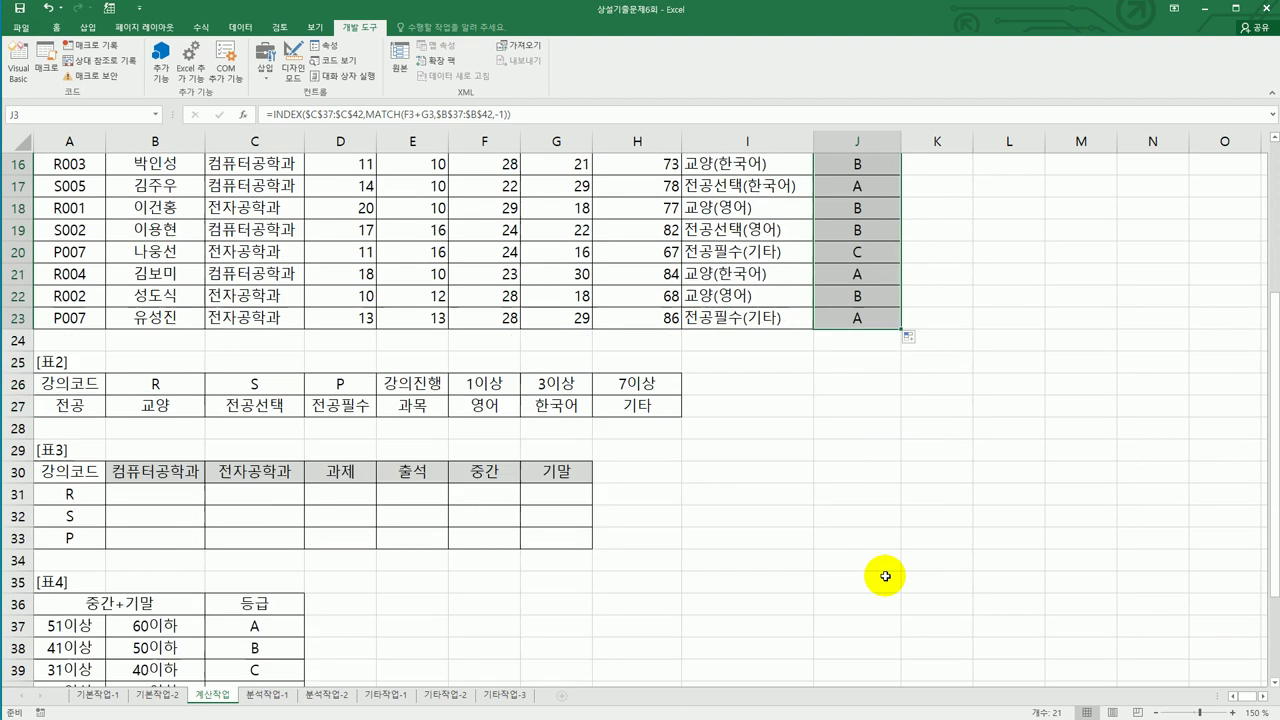
click(277, 425)
drag(280, 521, 280, 540)
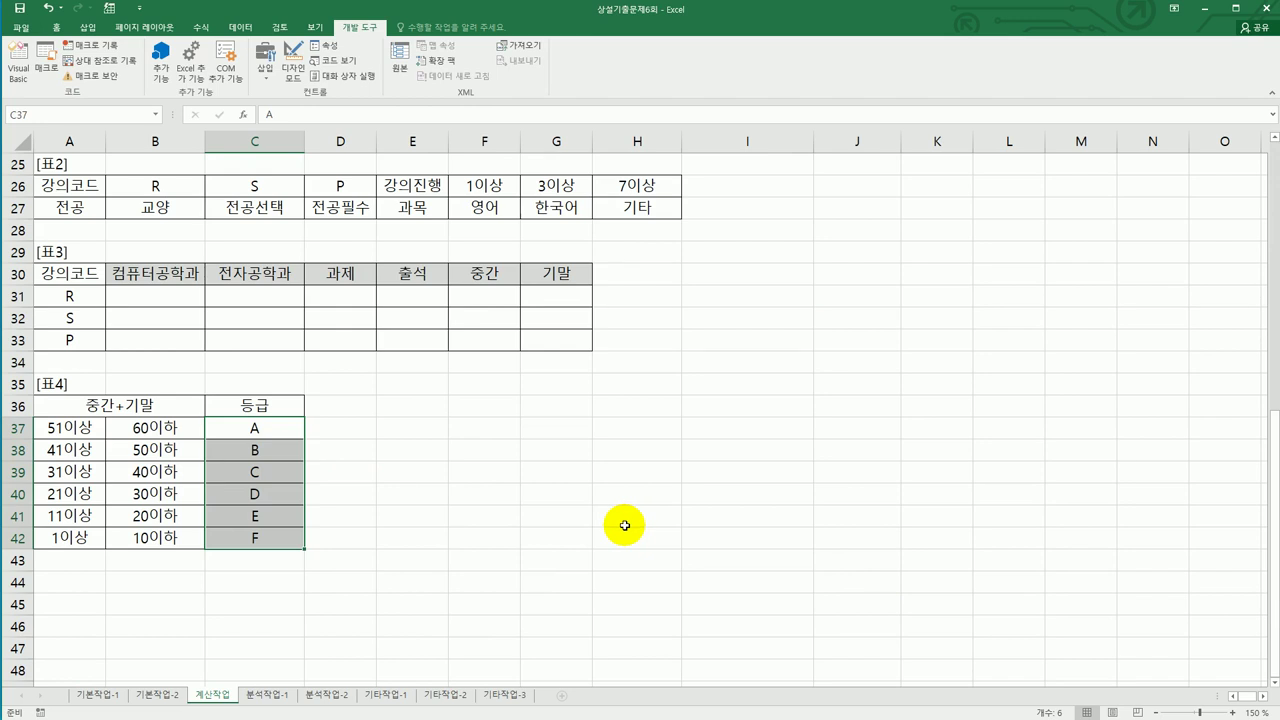
scroll(624, 525, up, 8)
Start a COUNT formula with a nested IF in B31, the R row of the 컴퓨터공학과 column in [표3]
scroll(624, 525, down, 4)
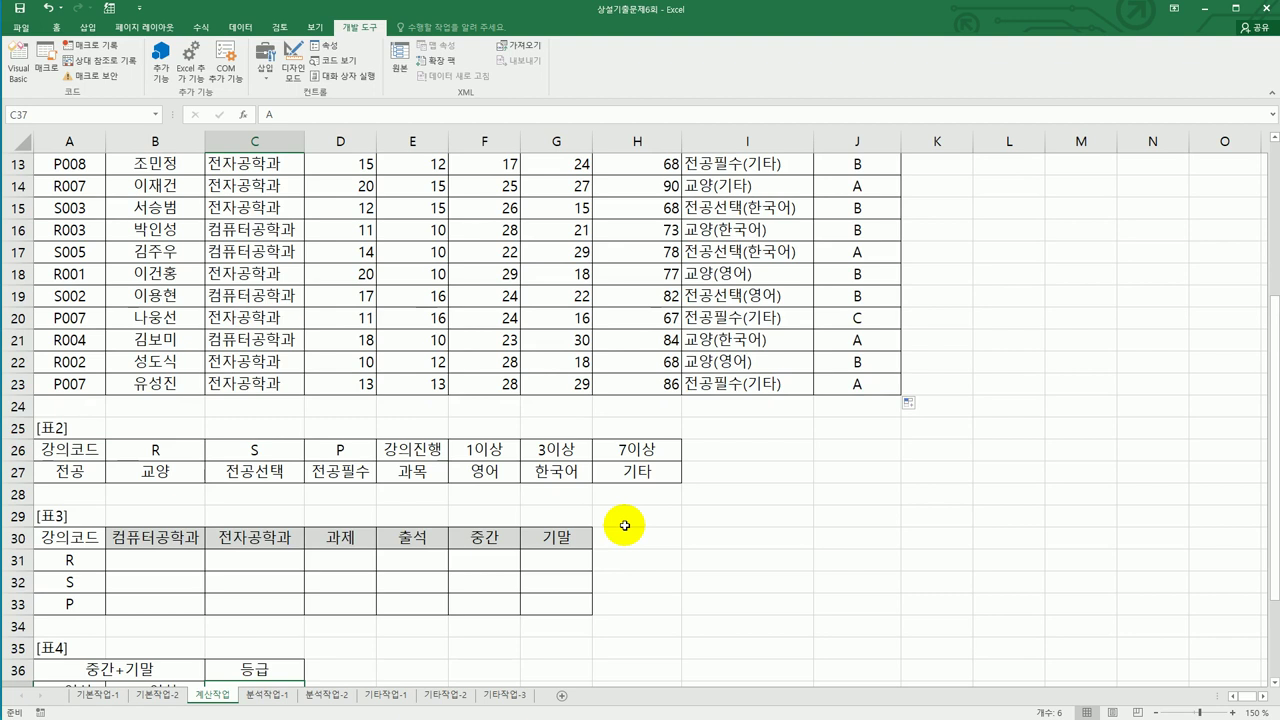
click(182, 567)
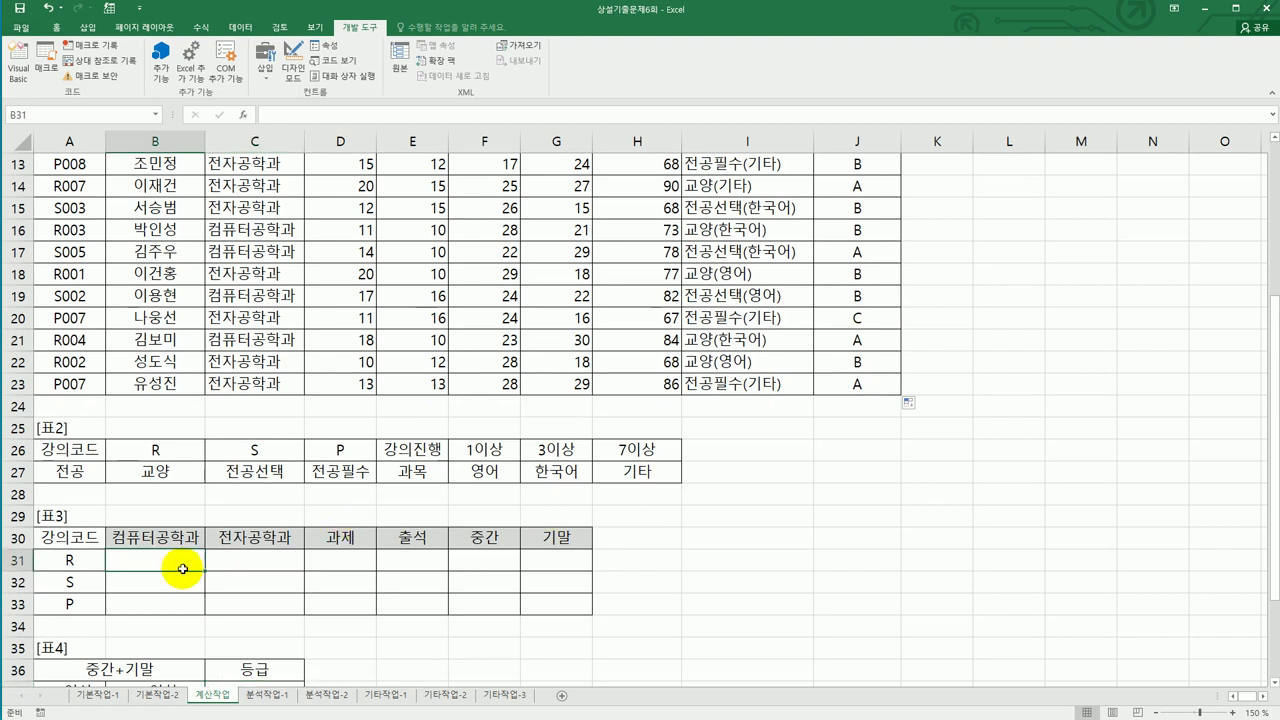
drag(183, 564, 290, 603)
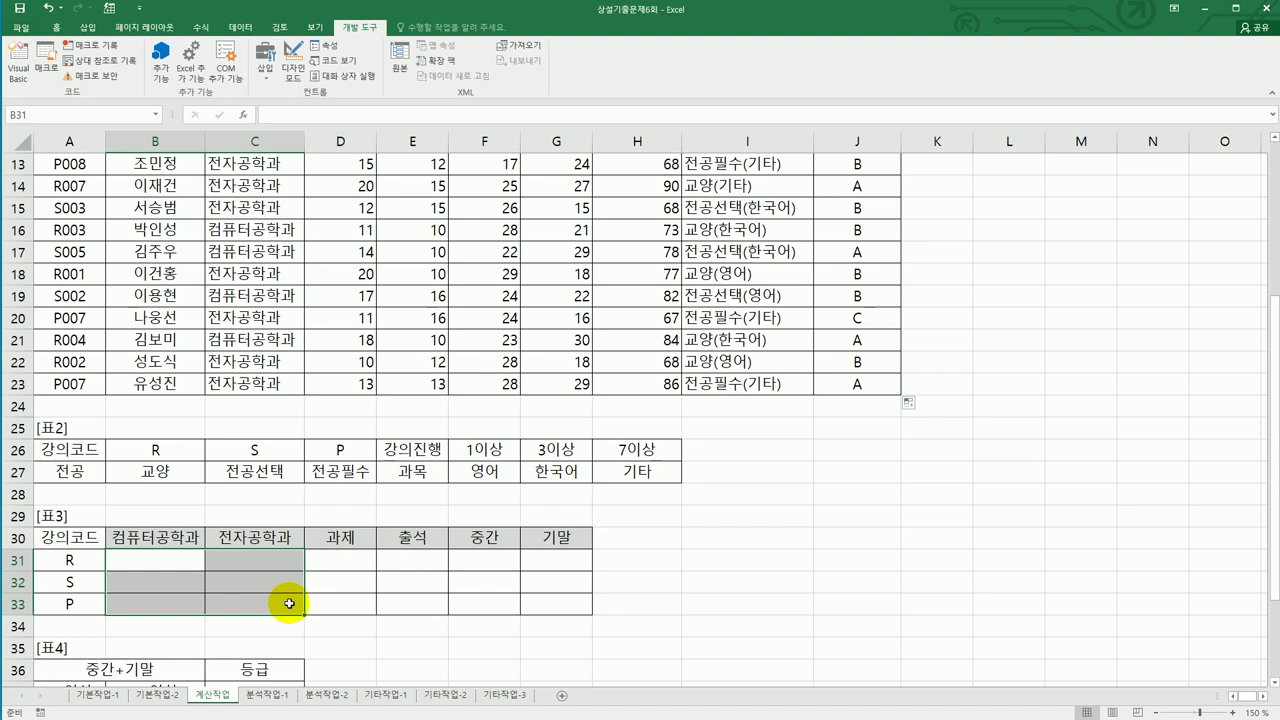
click(188, 561)
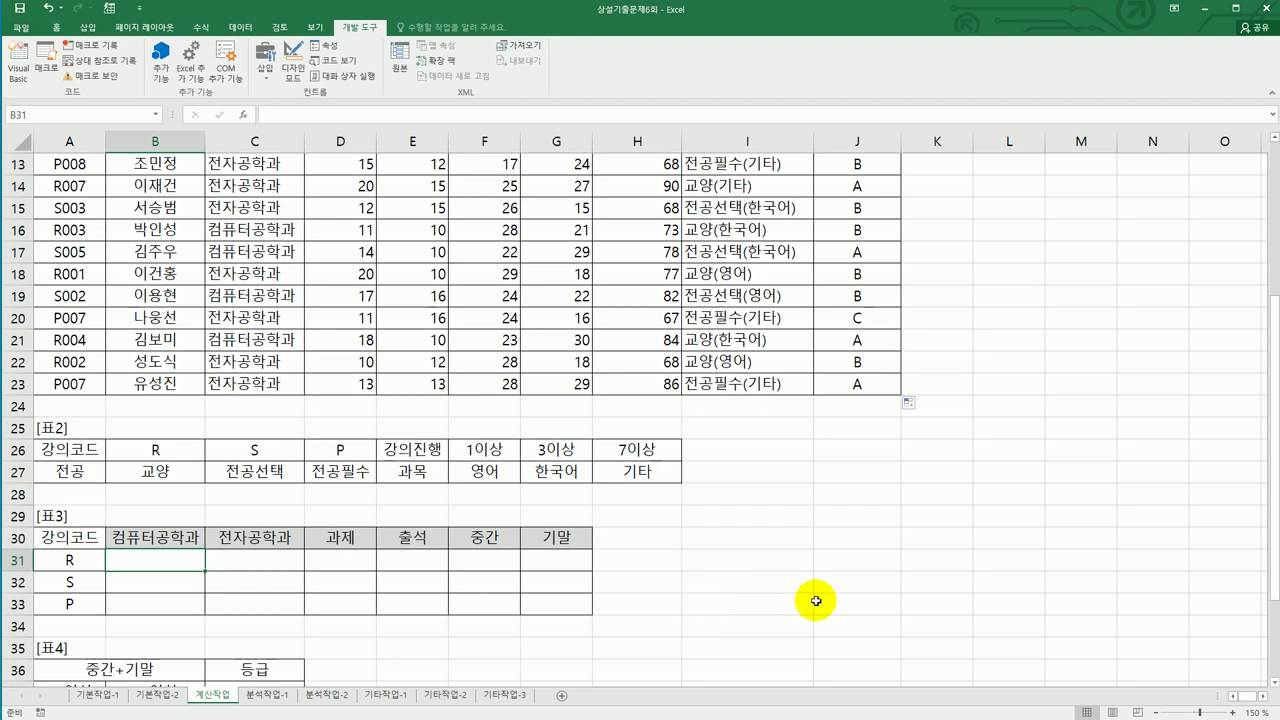
text(=)
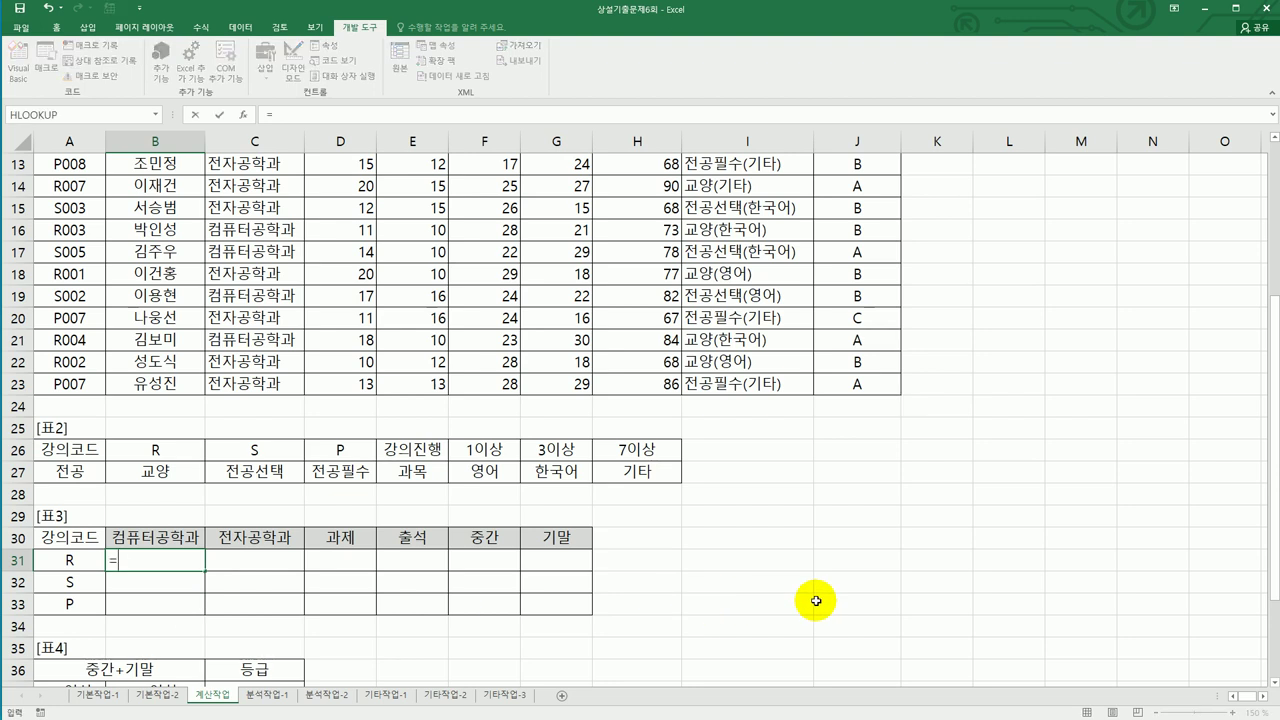
text(cou)
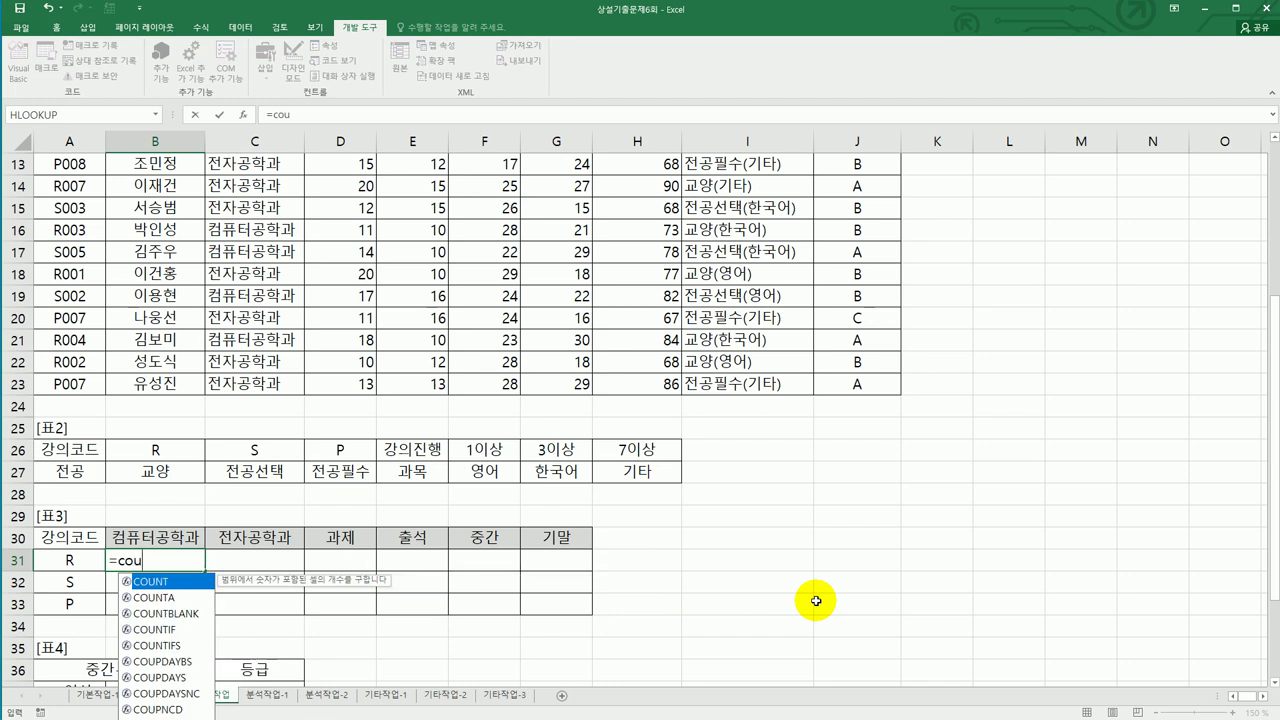
key(Tab)
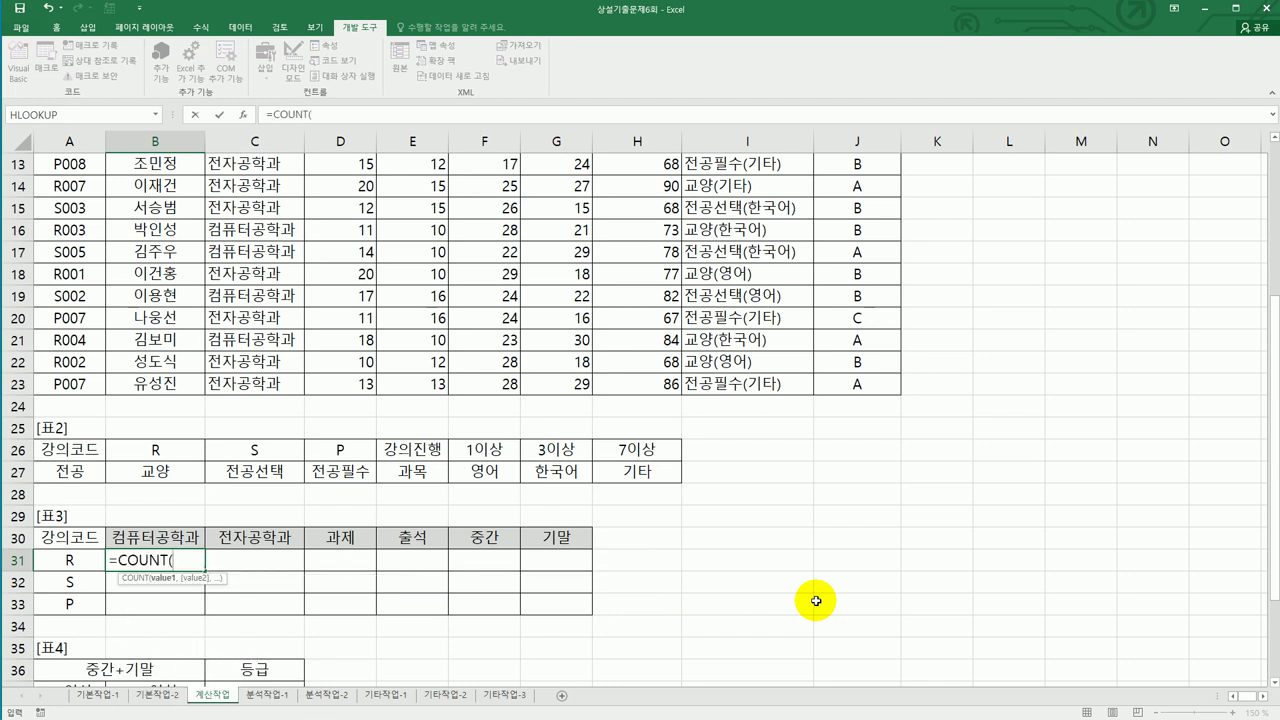
text(if()
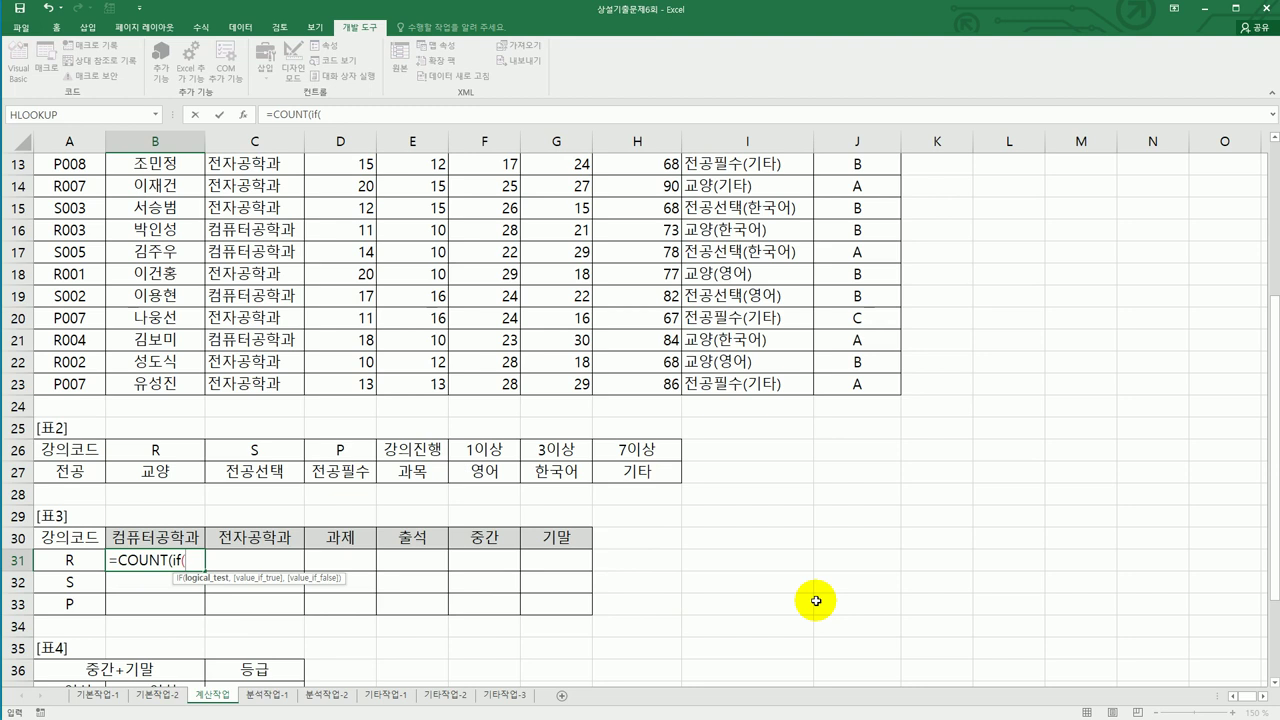
Open the first IF condition with LEFT extracting 1 character from the absolute 과목ID range $A$3:$A$23 in [표1]
text(()
text(left()
scroll(800, 520, up, 4)
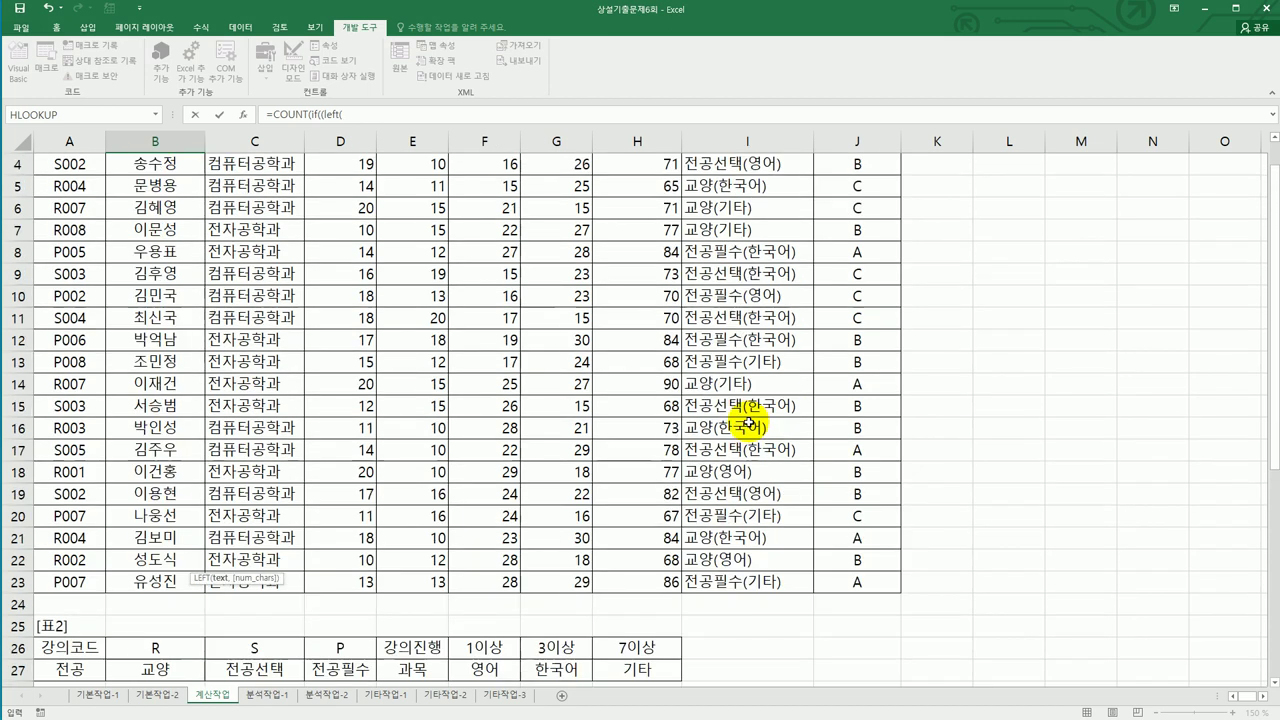
drag(80, 206, 92, 652)
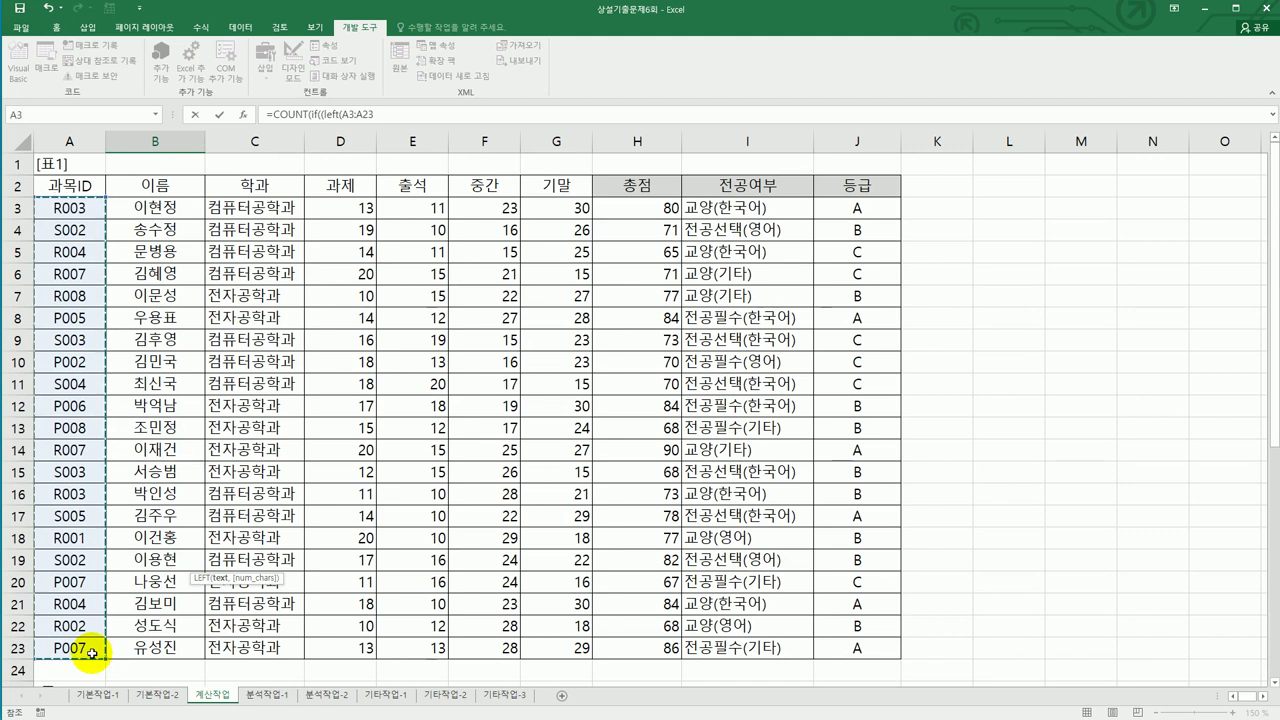
key(F4)
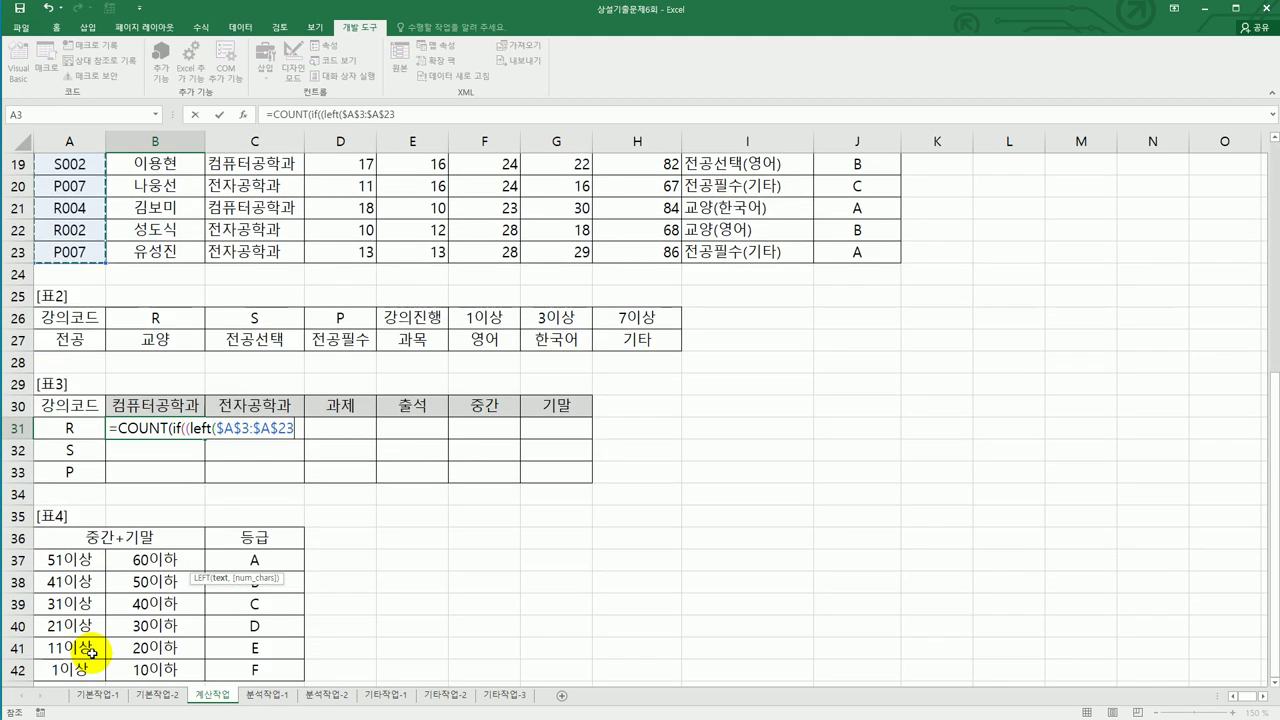
text(,1)
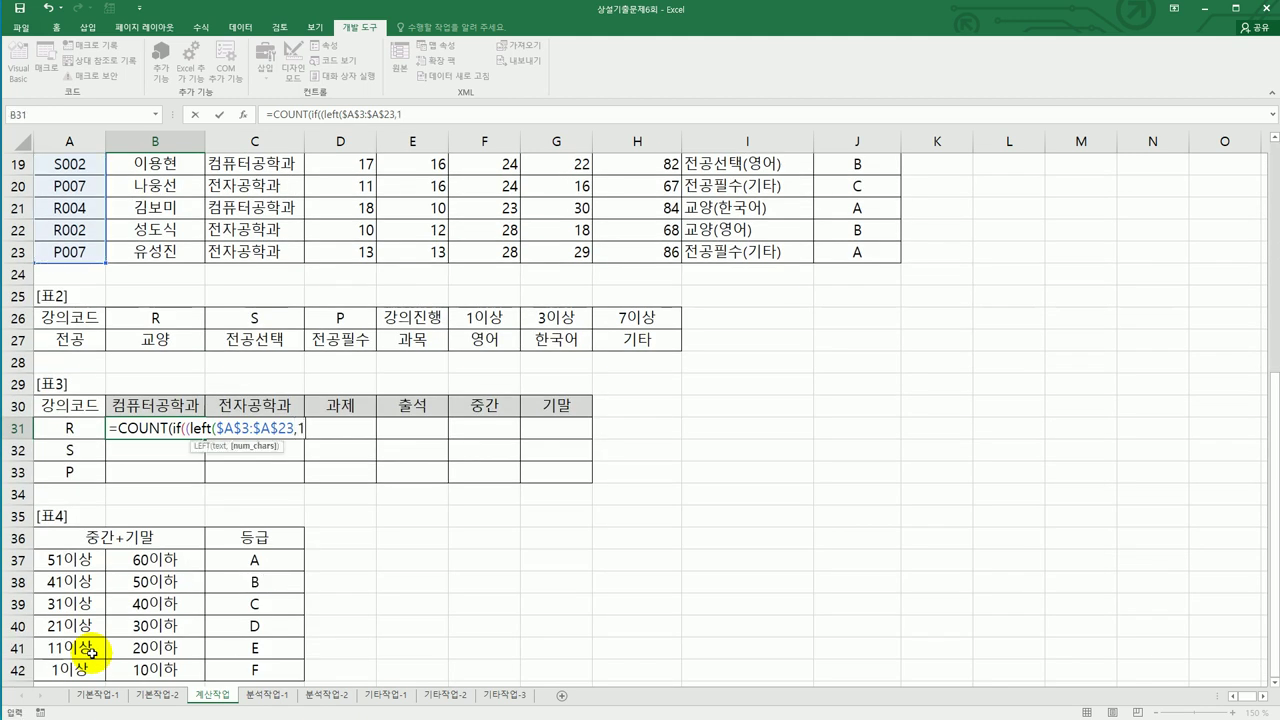
Compare the LEFT result with the column-locked 강의코드 reference $A31 and open a second condition multiplied by the first
text()=)
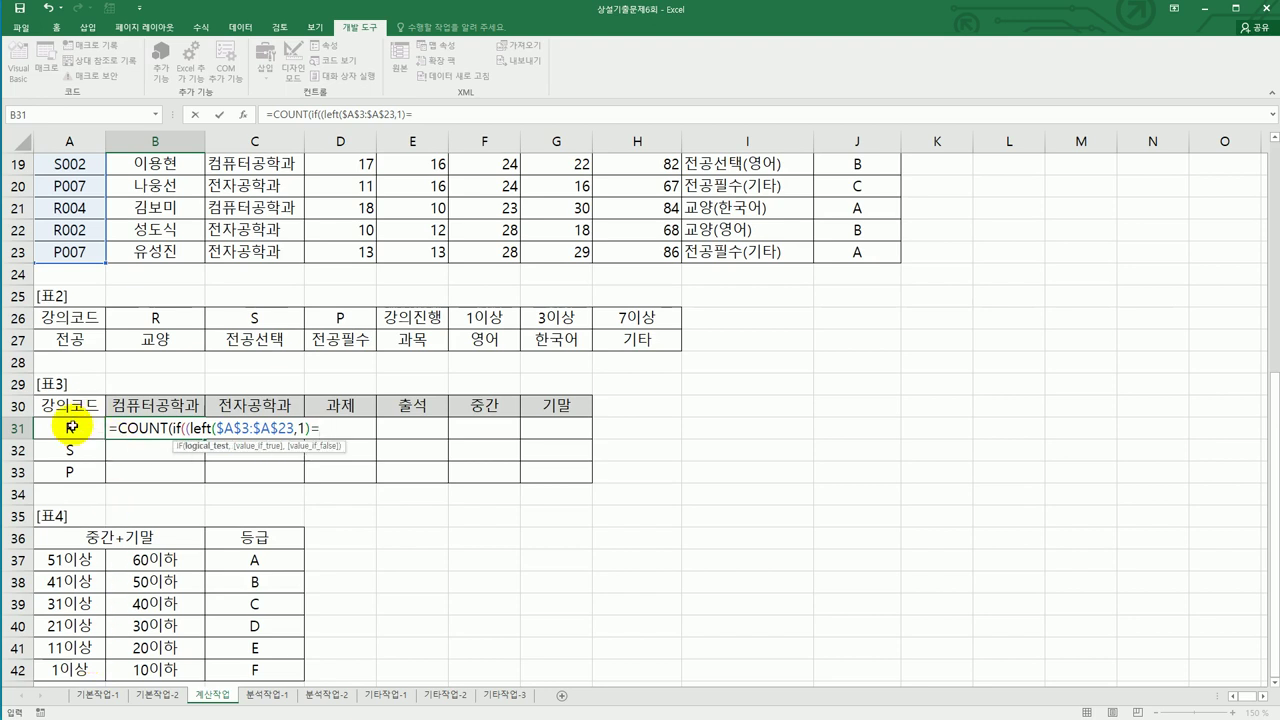
click(62, 430)
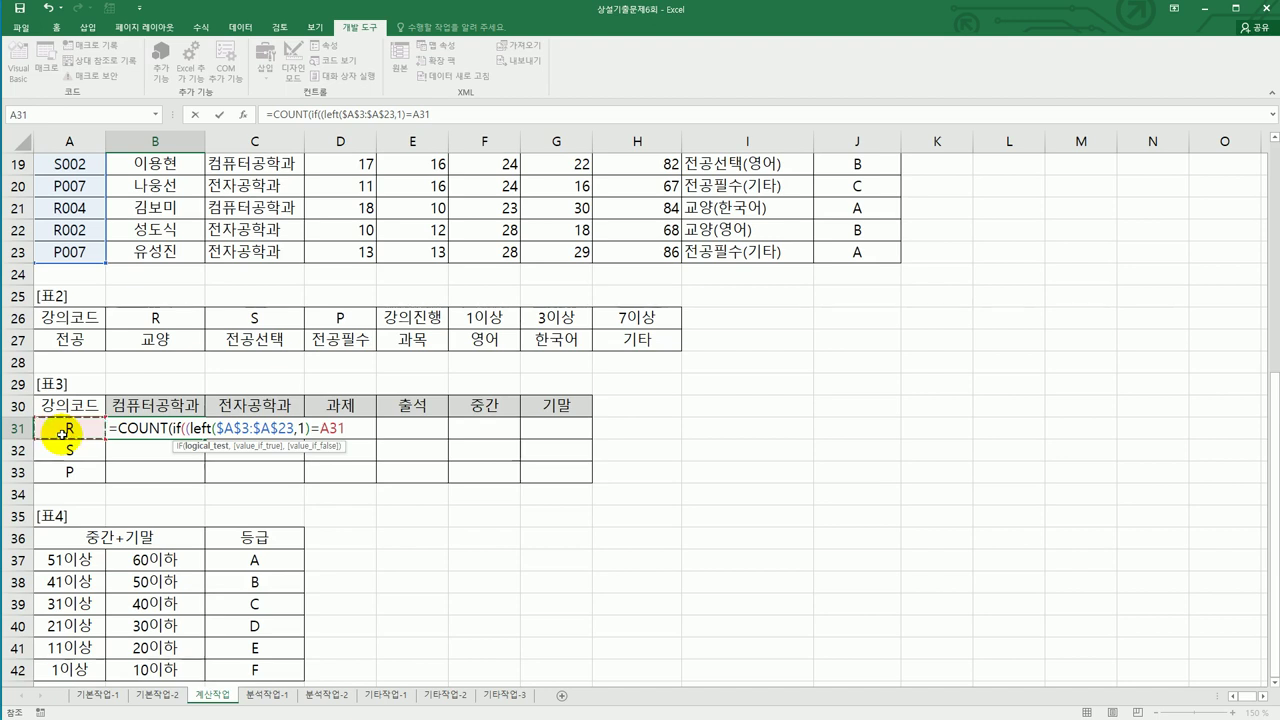
key(F4)
key(F4)
key(F4)
text()*()
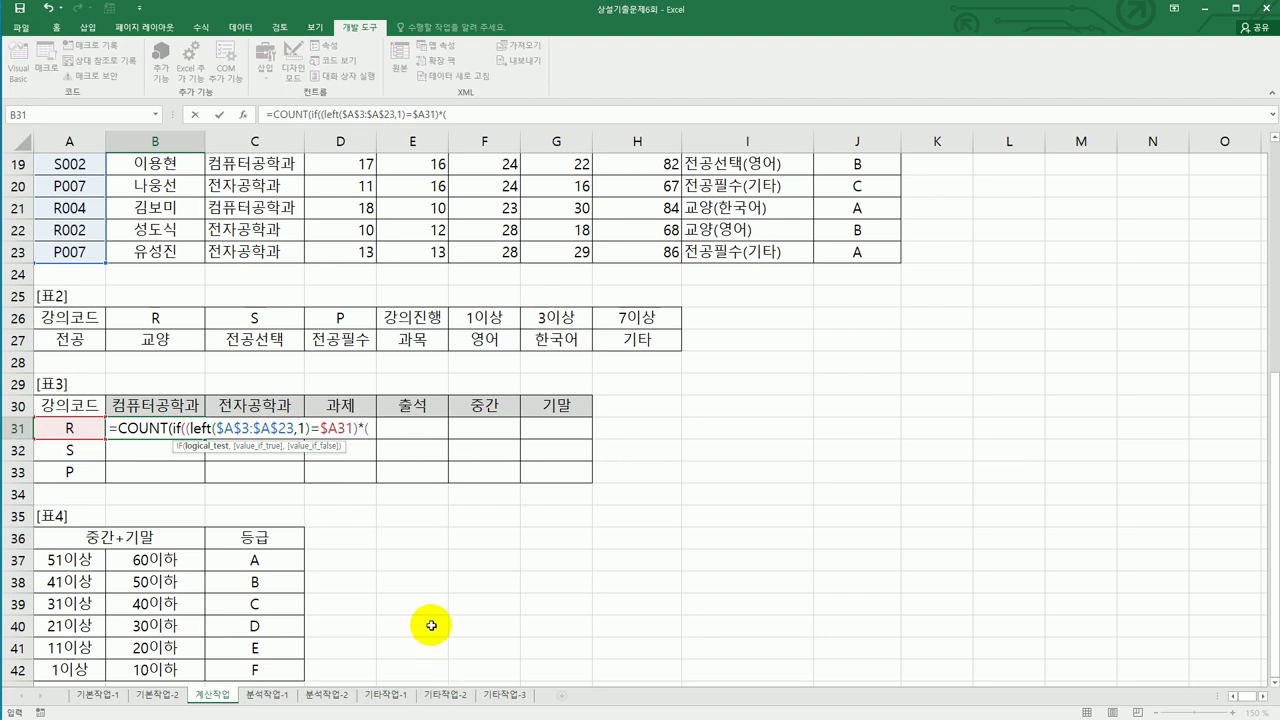
Make the second condition compare the absolute 학과 range $C$3:$C$23 with the row-locked header reference B$30
scroll(423, 620, up, 6)
drag(251, 200, 245, 647)
key(F4)
text(=)
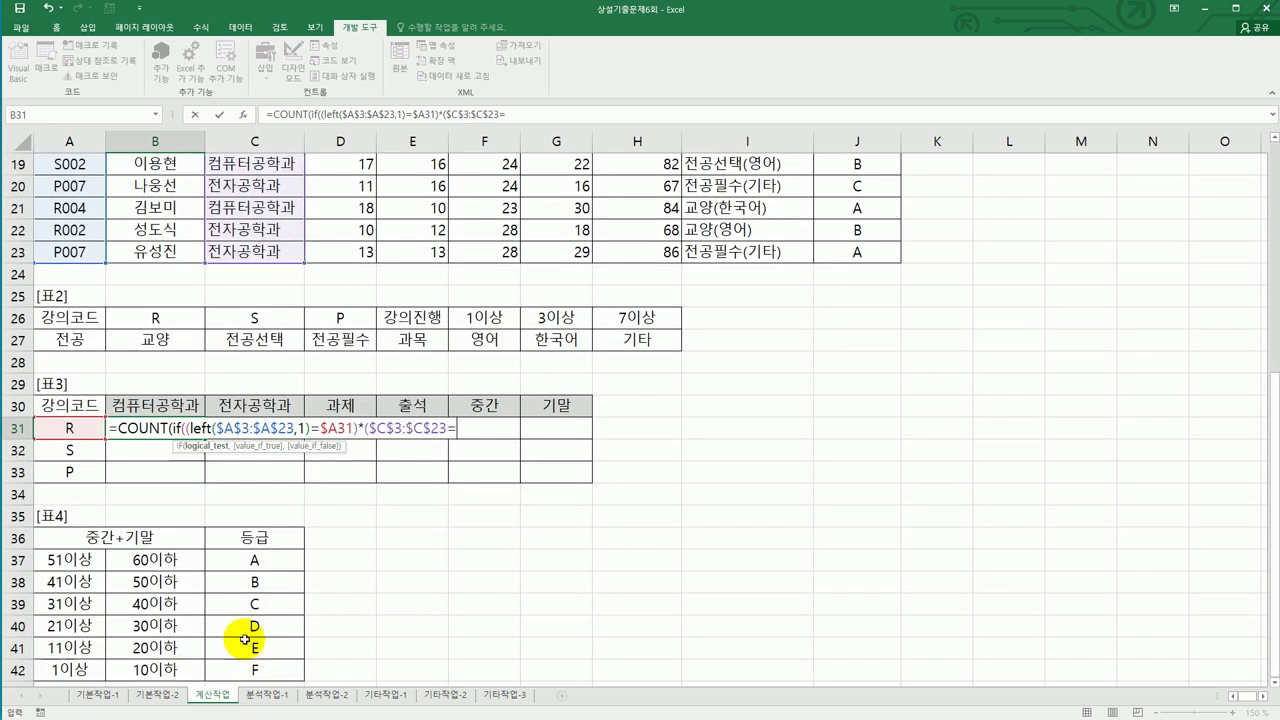
click(185, 409)
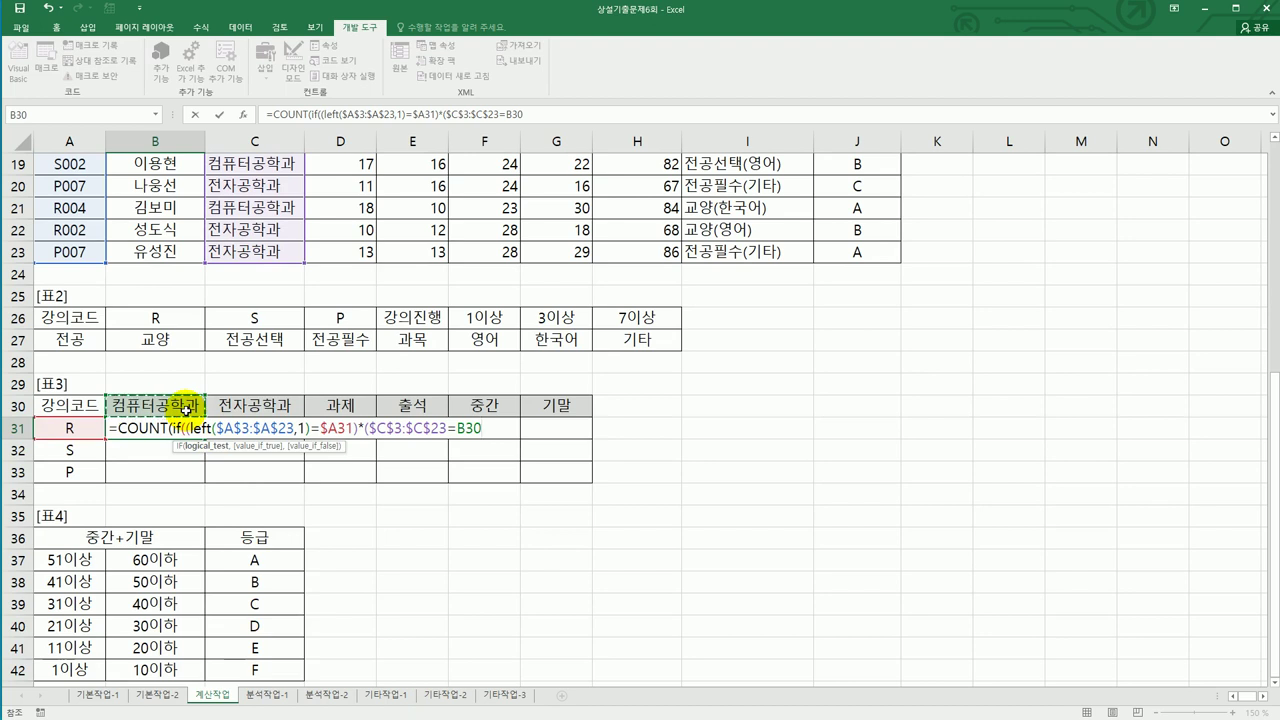
key(F4)
key(F4)
Return 1 when both conditions hold, enter B31 as an array formula and fill it across B31:C33
text(),1)
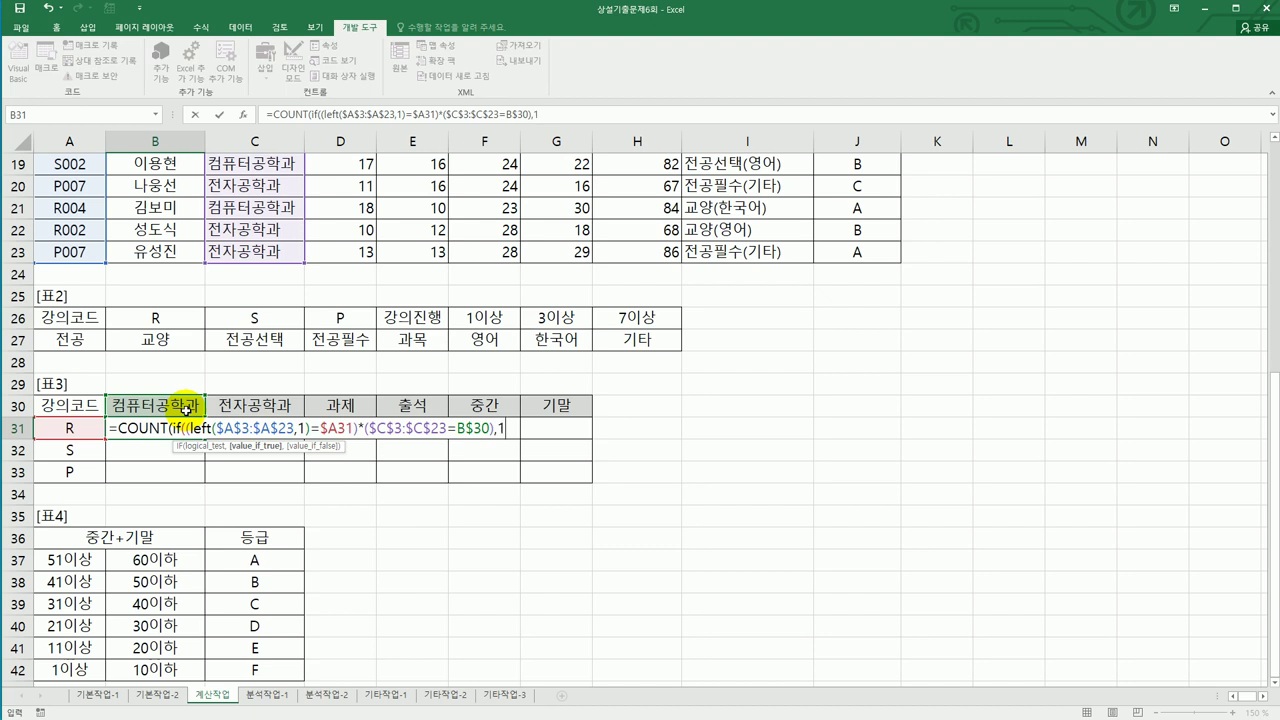
text())
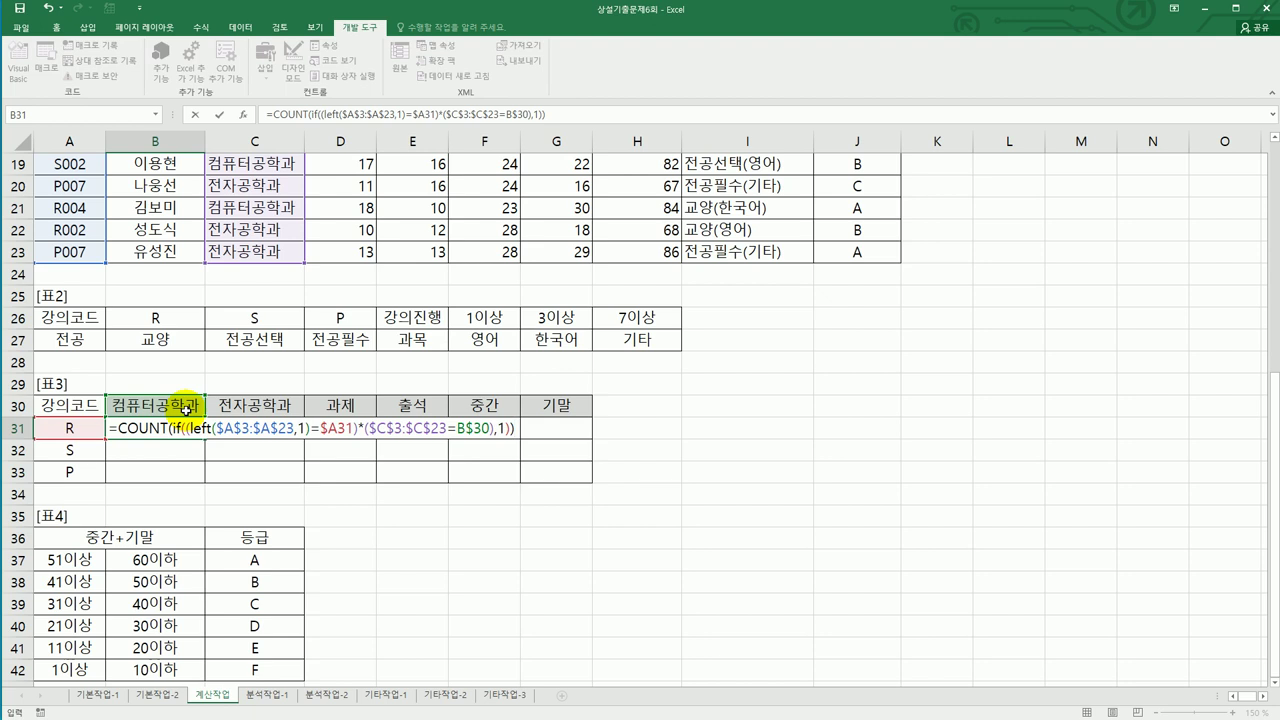
key(ctrl+shift+Return)
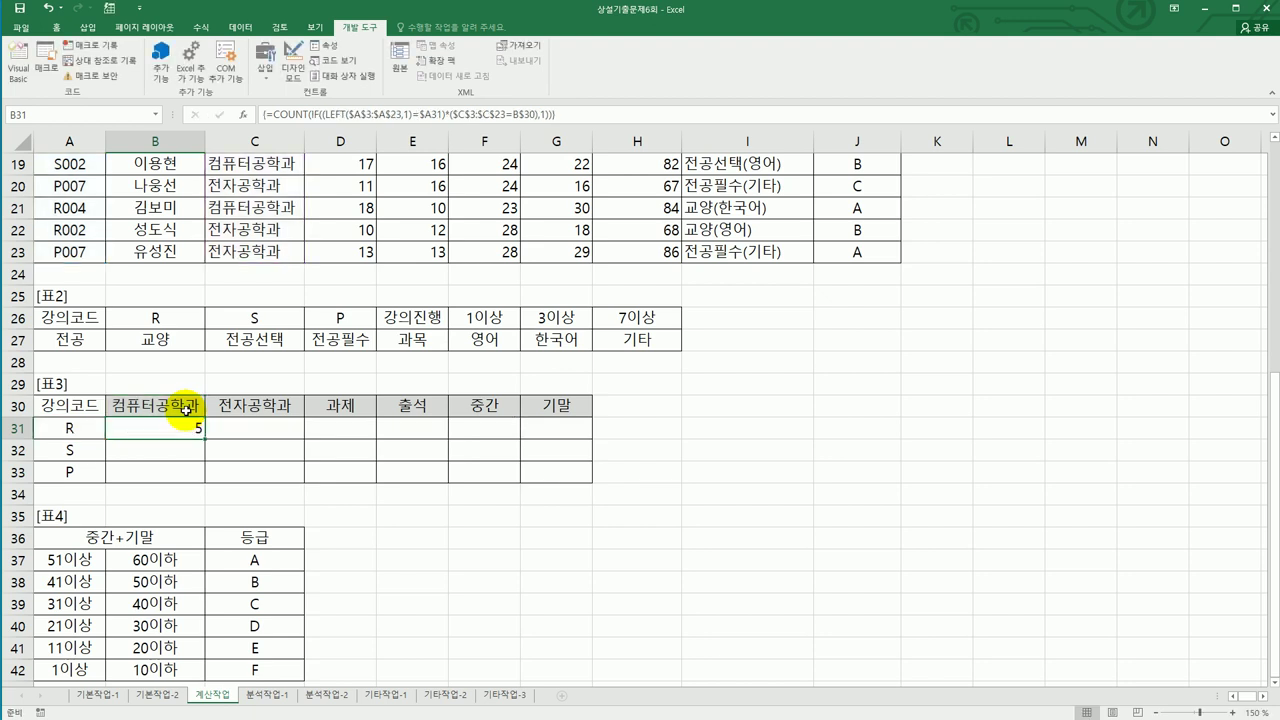
drag(205, 438, 274, 486)
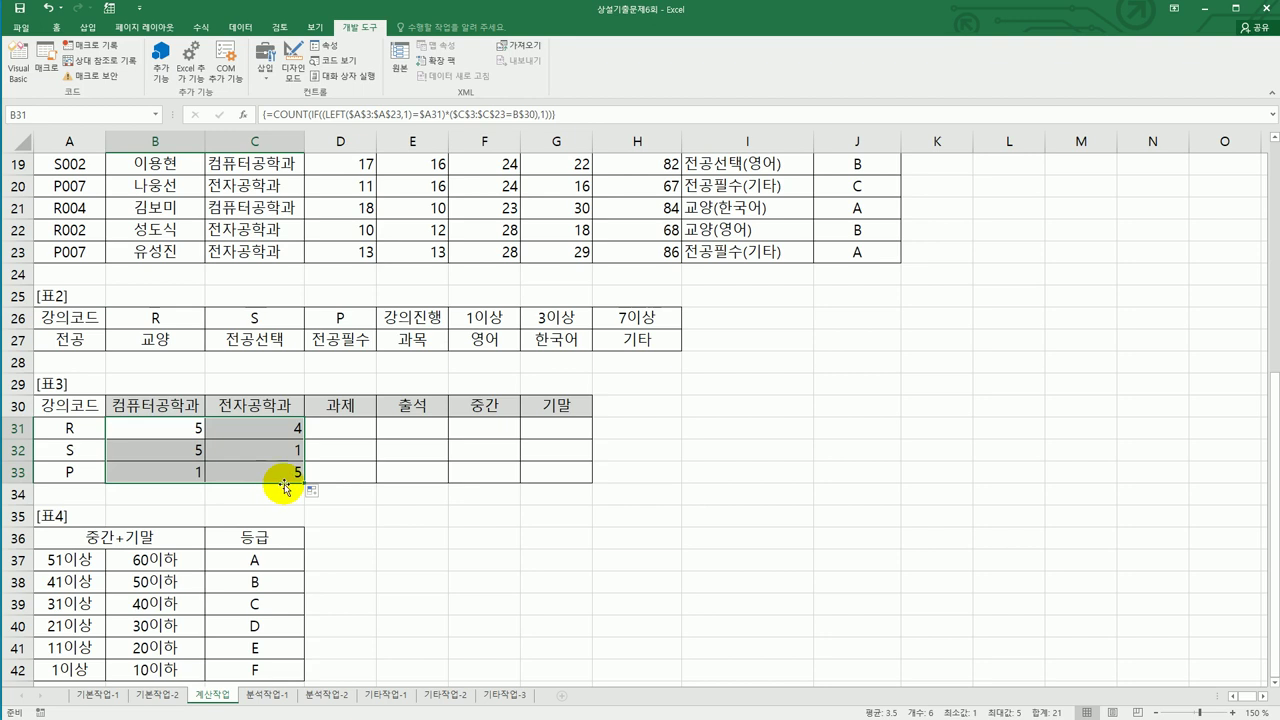
Start a MAX formula with nested IF and LEFT functions in D31, the R row of the 과제 column in [표3]
click(330, 432)
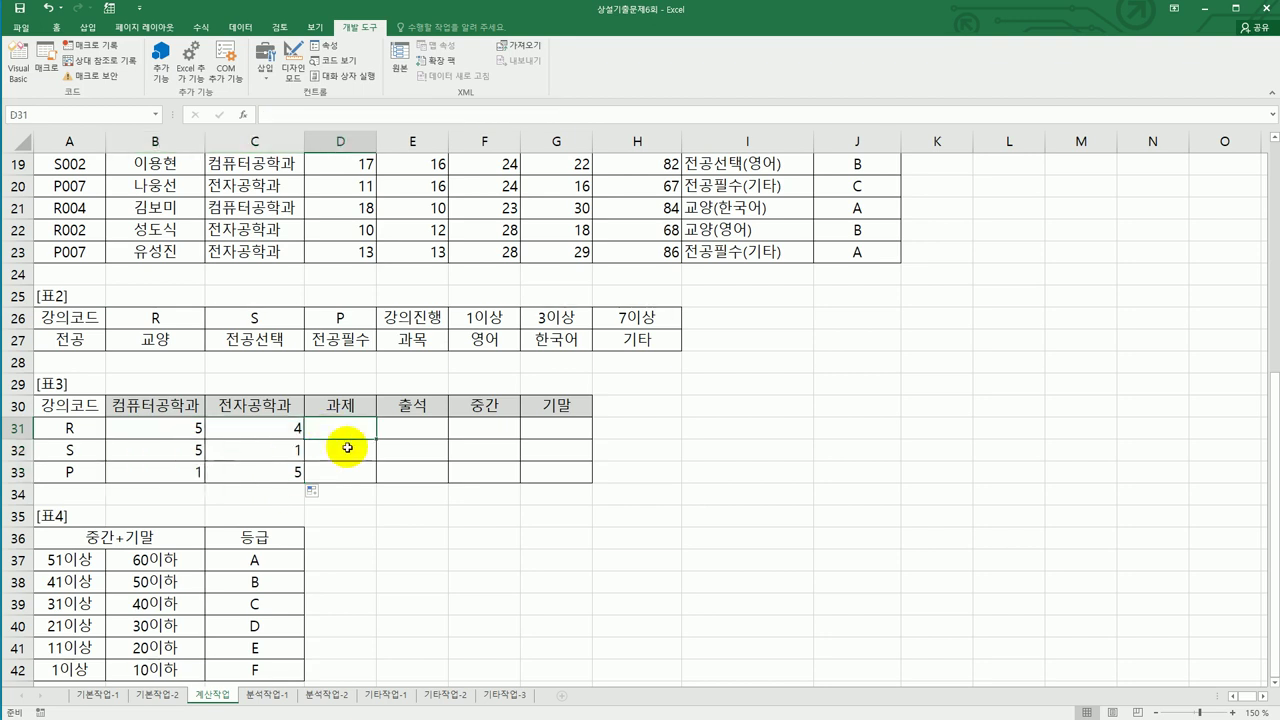
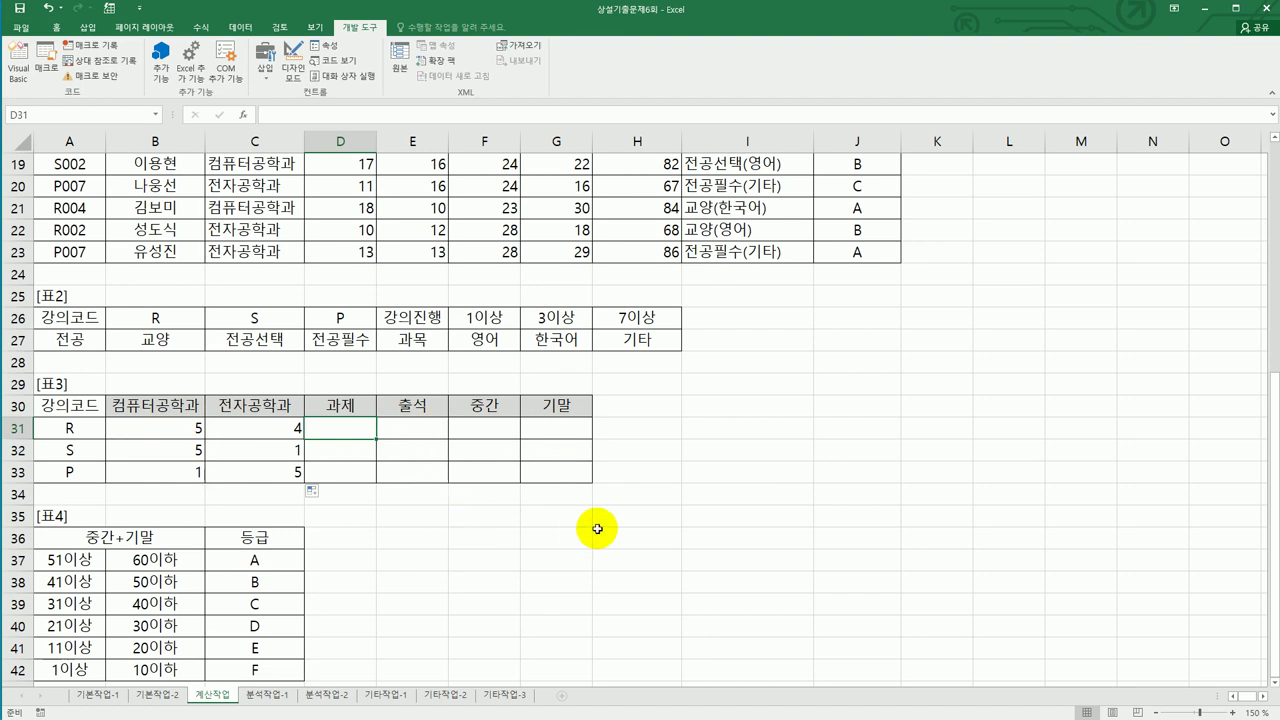
text(=)
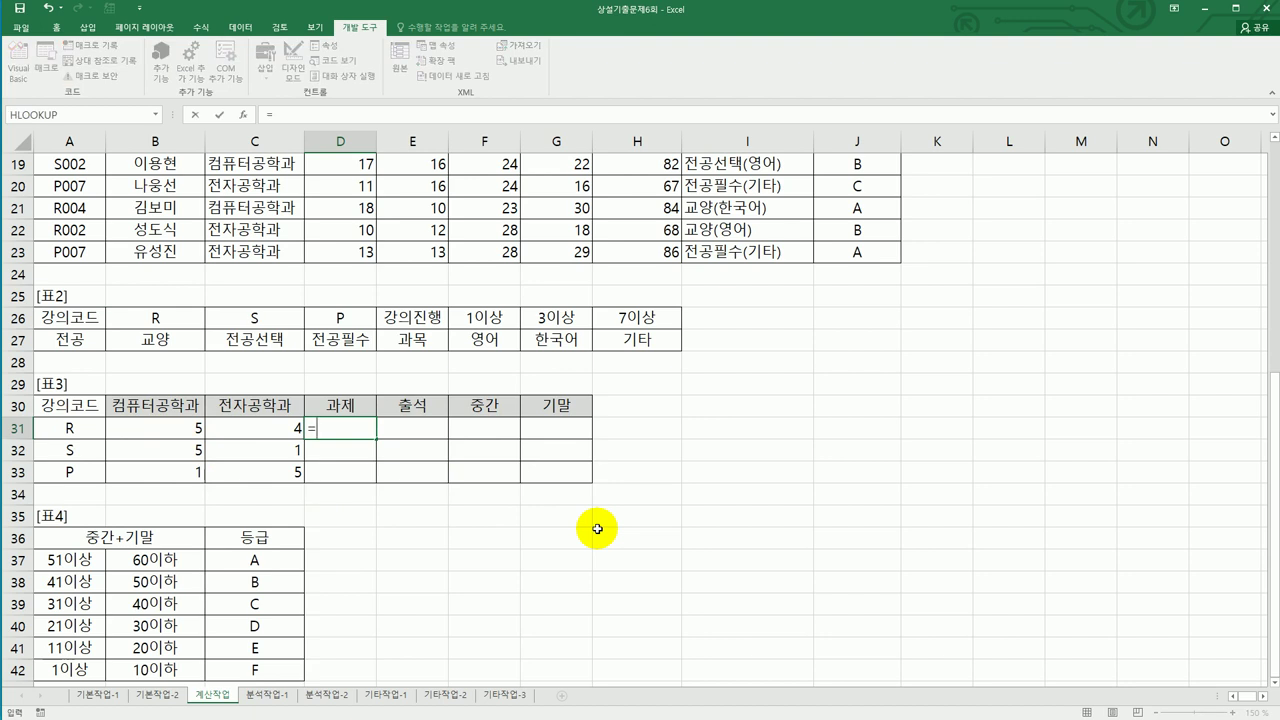
text(max(if)
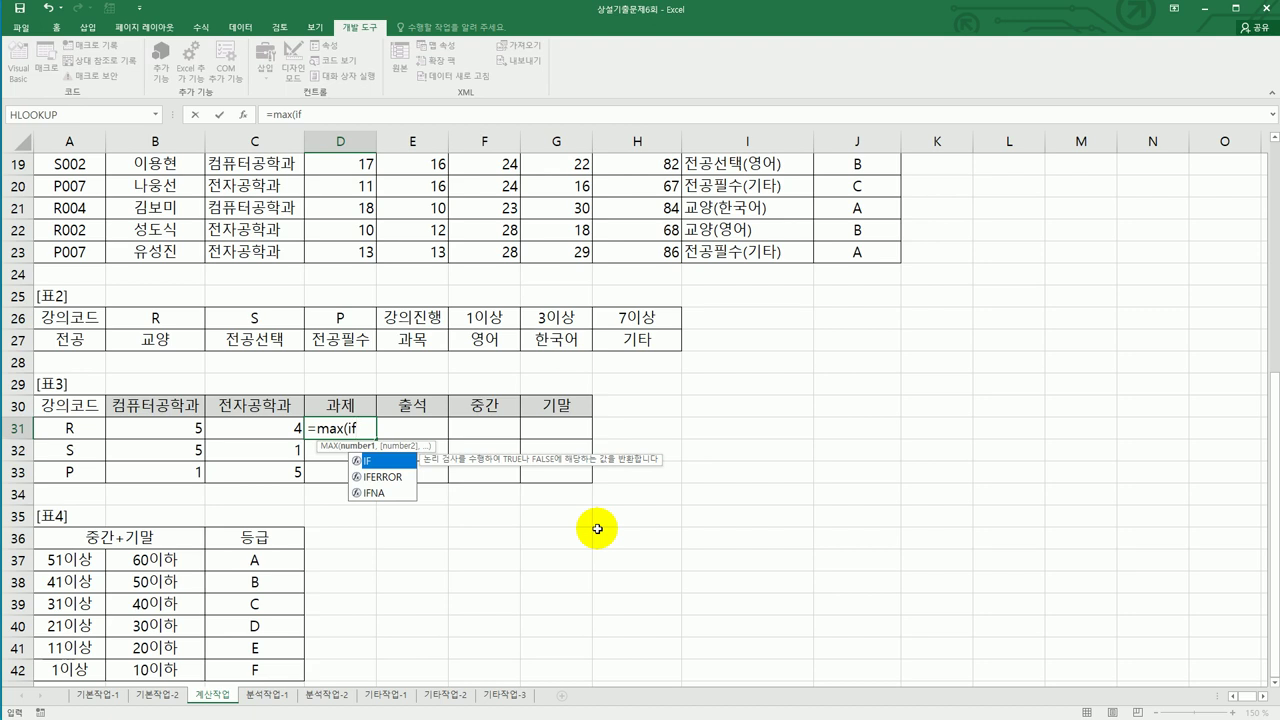
text((()
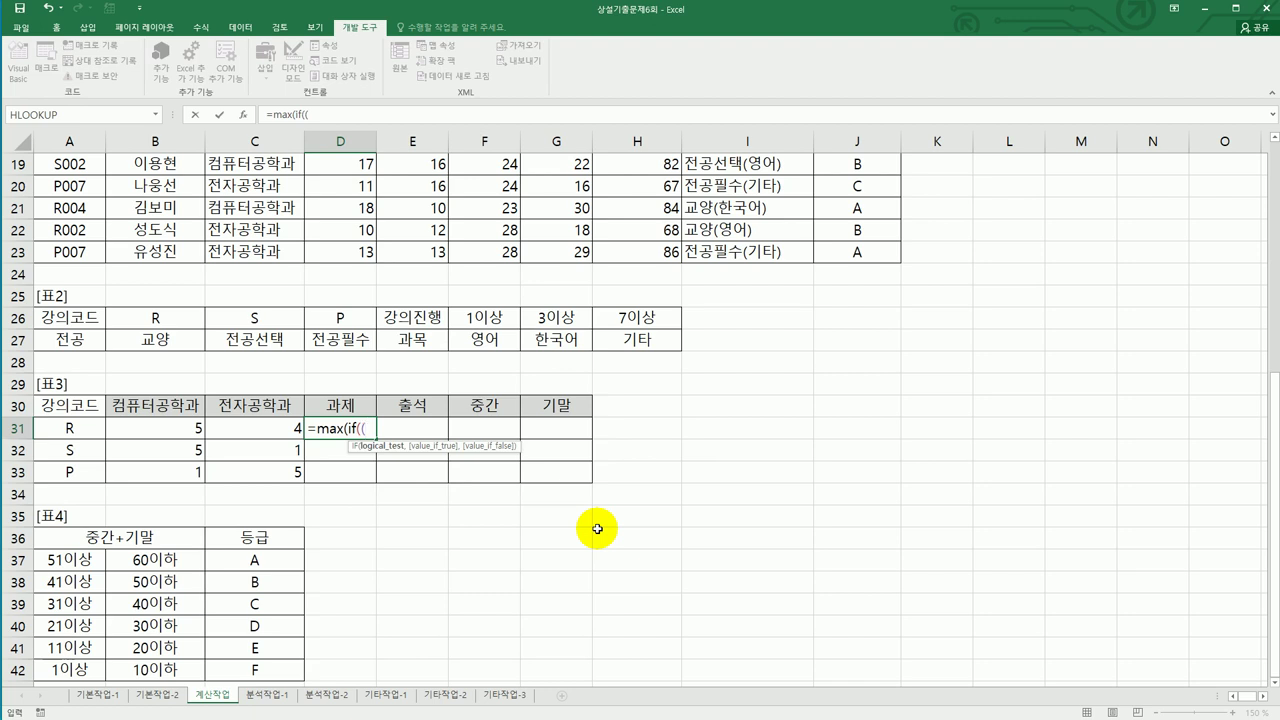
text(left()
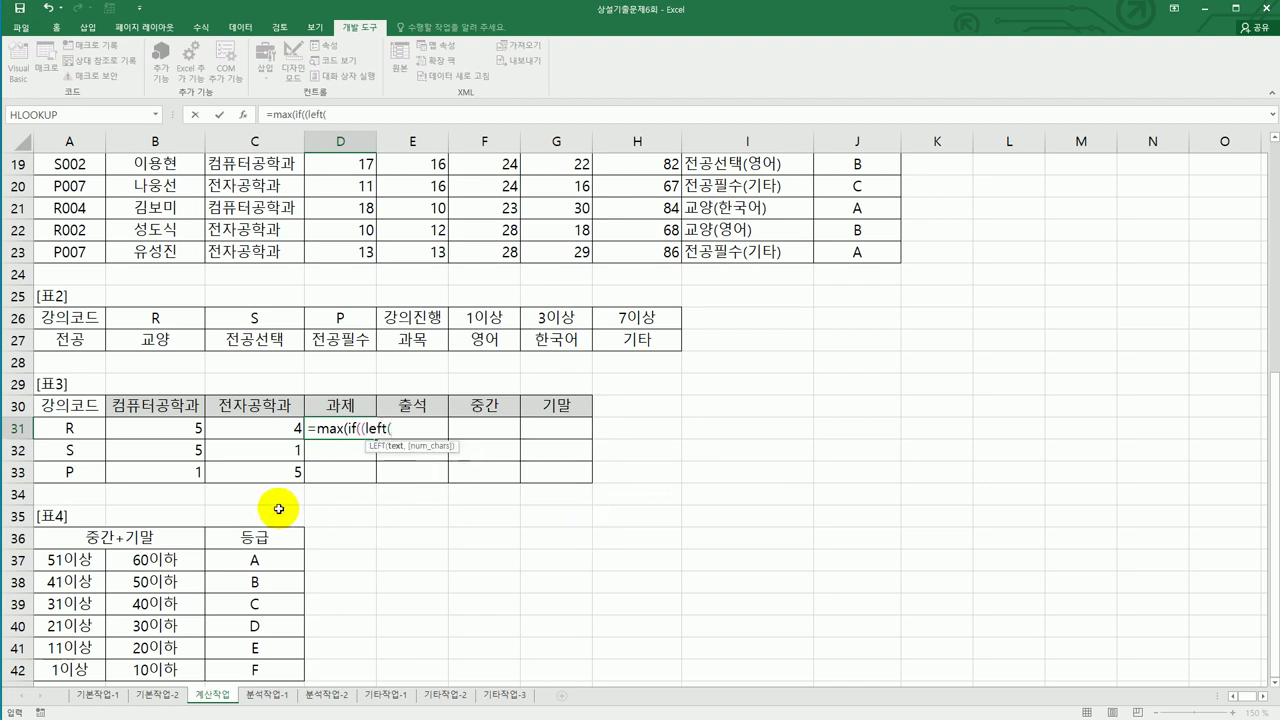
Give LEFT the absolute 과목ID range $A$3:$A$23 and a length of 1 character, and close it
scroll(137, 453, up, 2)
scroll(137, 453, up, 4)
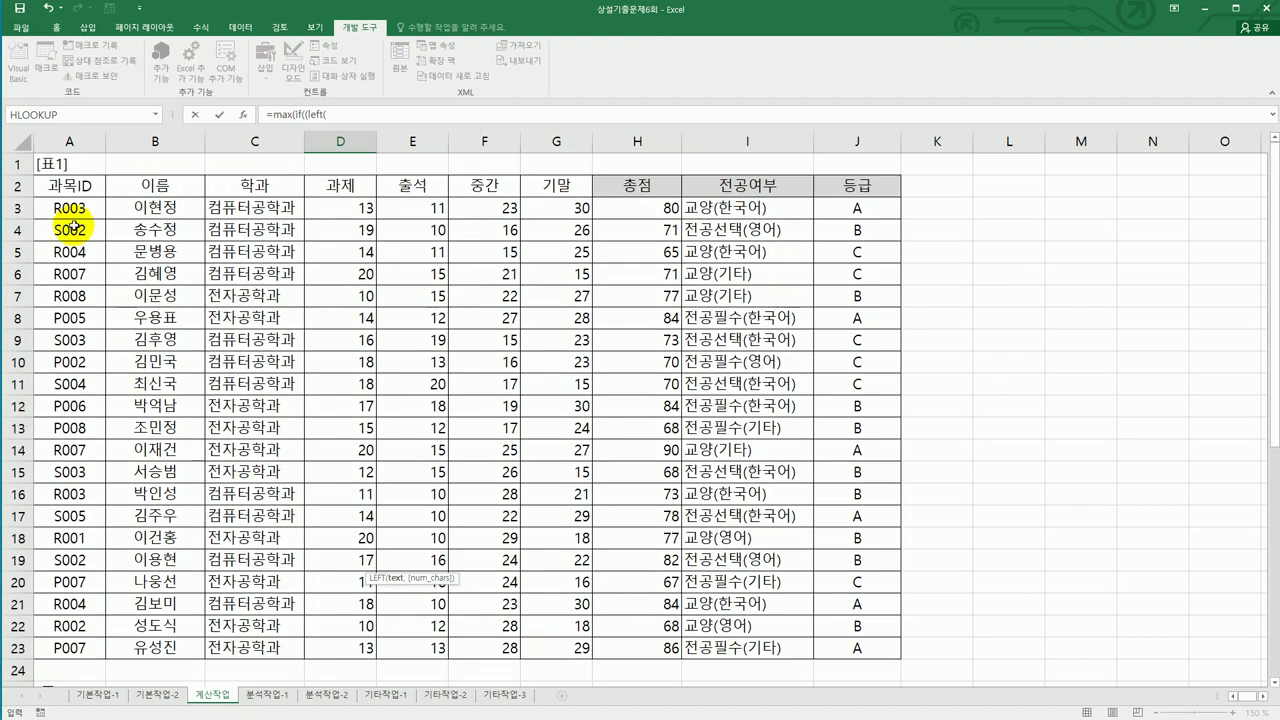
drag(70, 206, 70, 645)
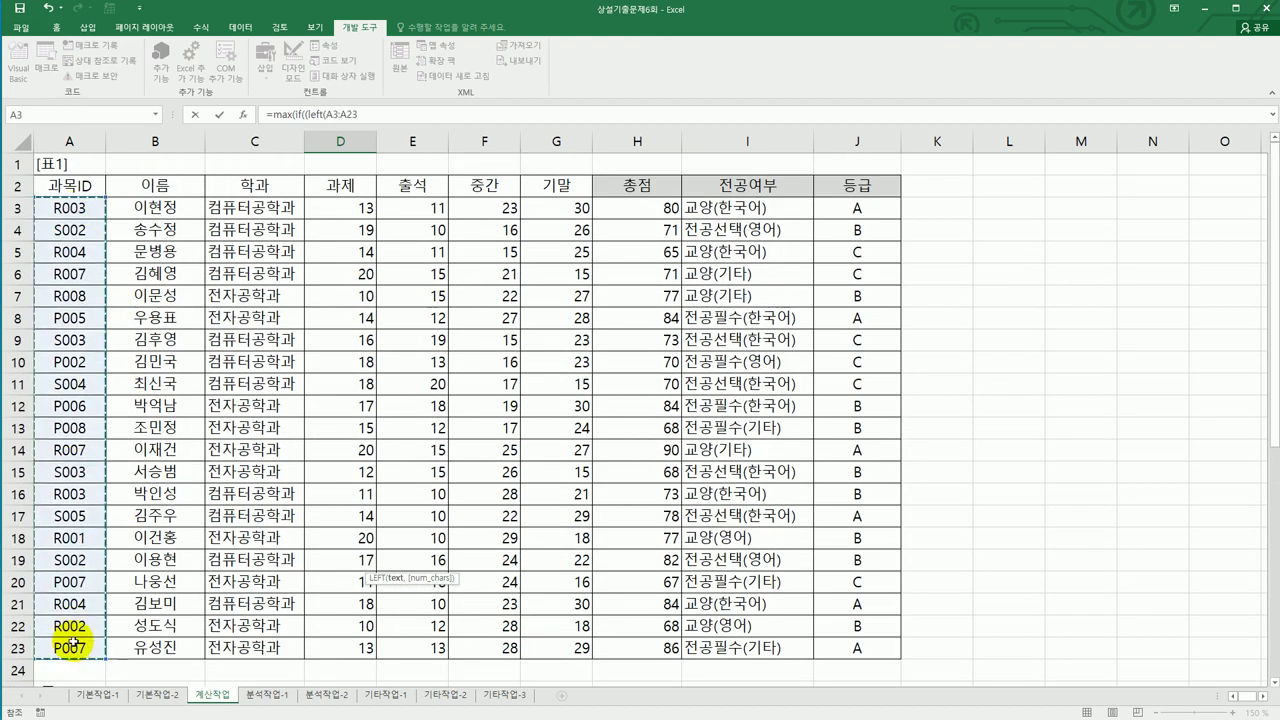
key(F4)
scroll(73, 645, down, 6)
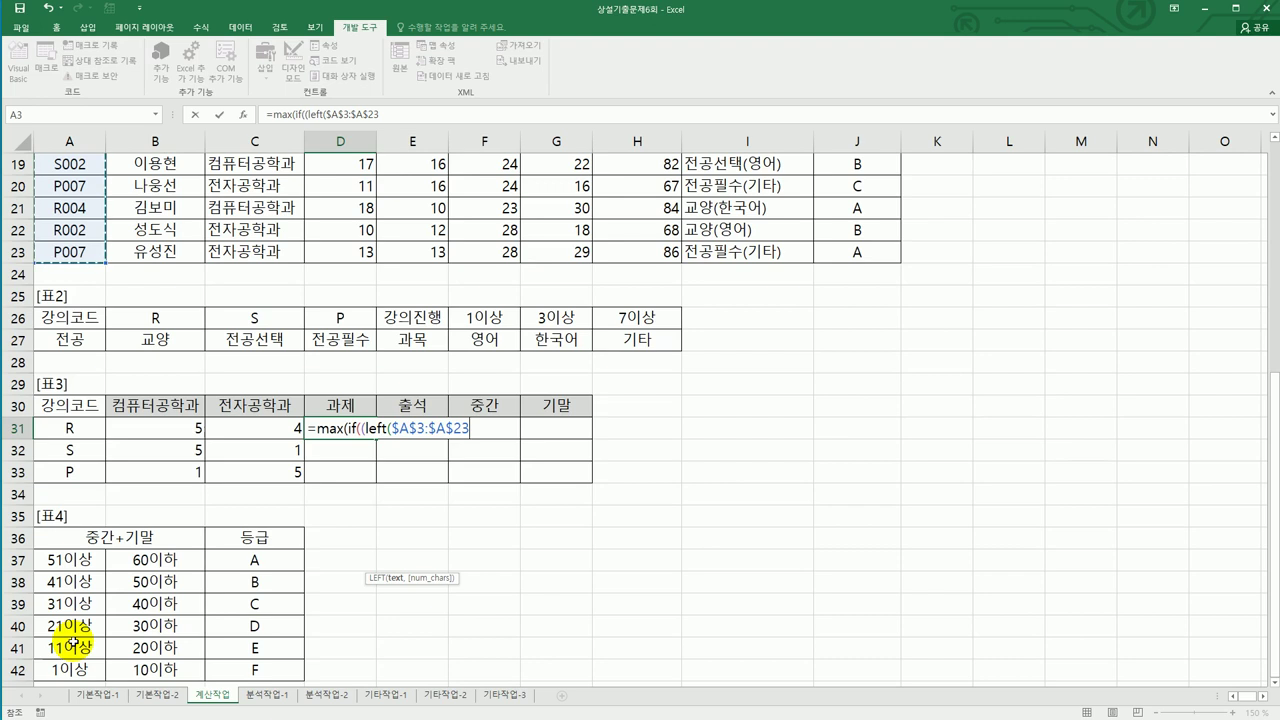
text(,1))
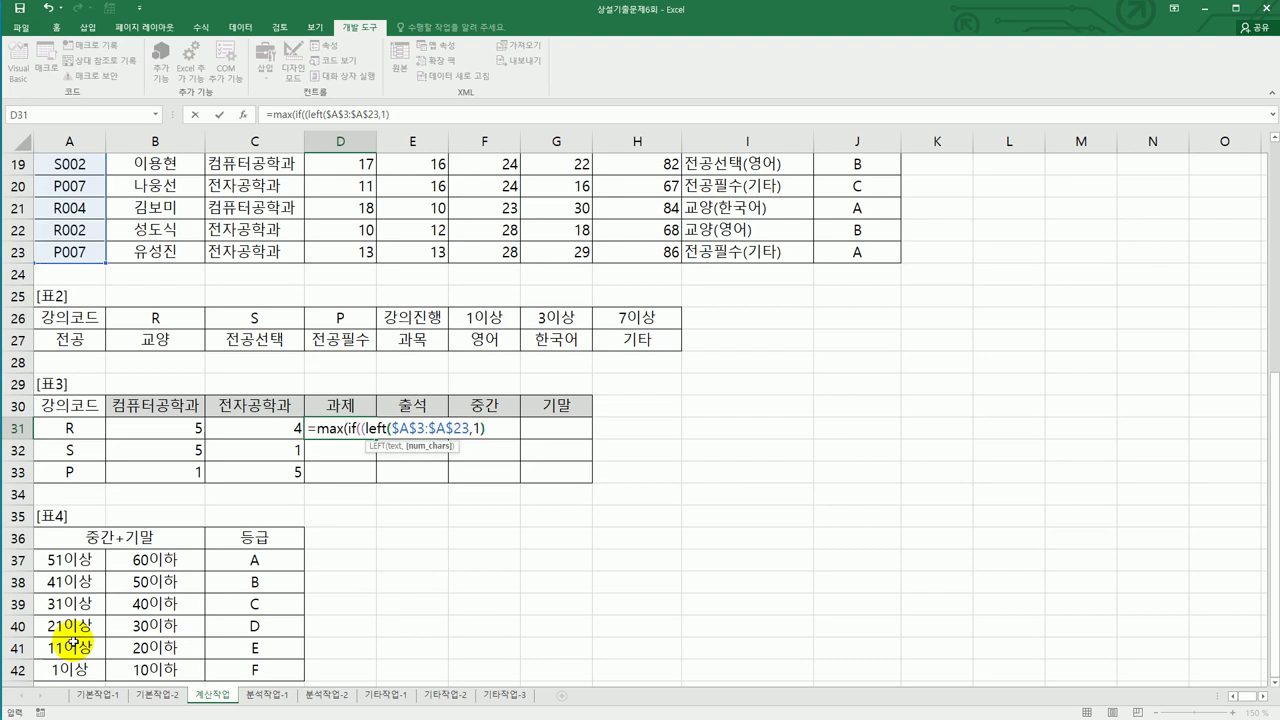
Compare the LEFT result in the MAX formula with the 강의코드 cell, locked by column as $A31
text(=)
key(Left)
key(Left)
key(Left)
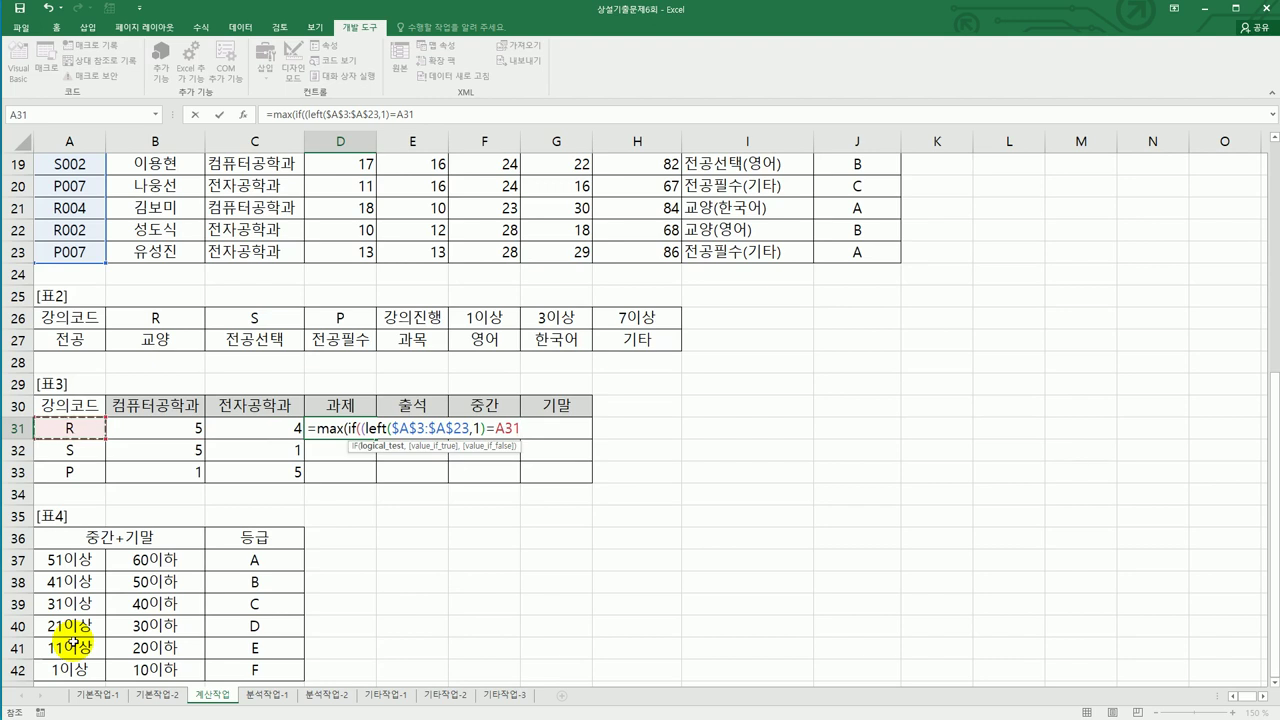
key(F4)
key(F4)
key(F4)
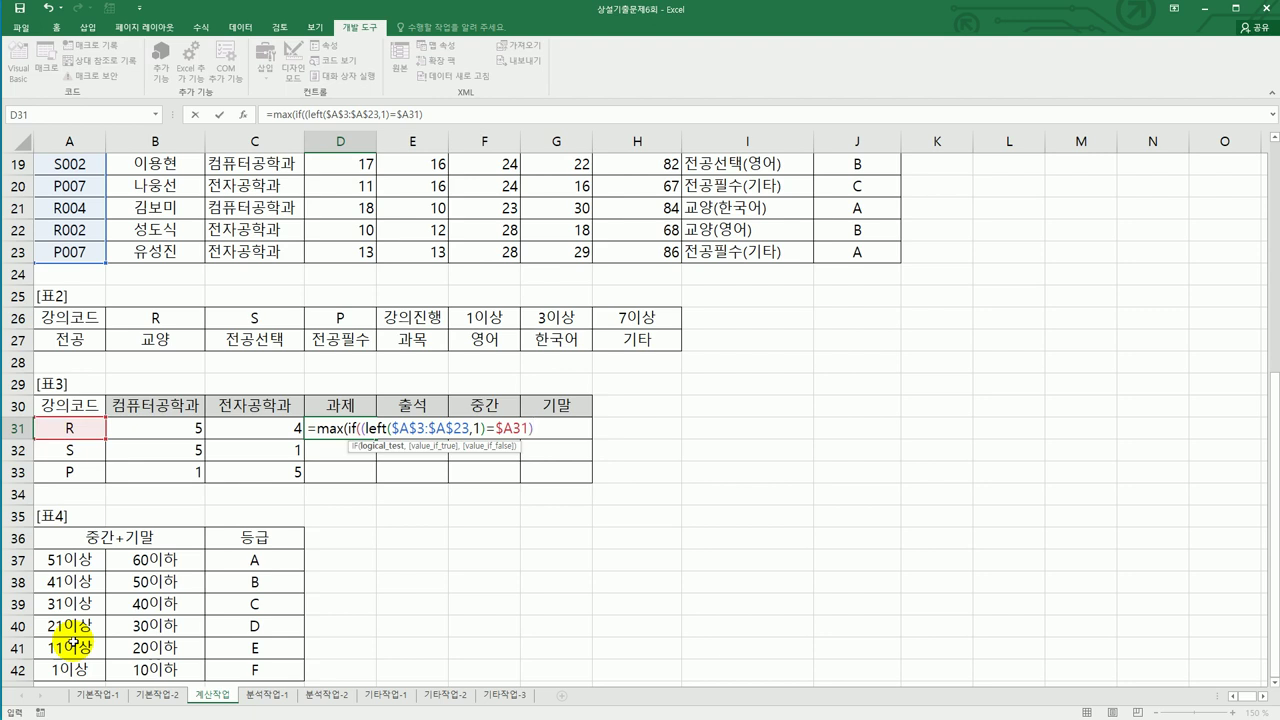
Remove the extra parentheses around the IF condition in D31 so it reads LEFT($A$3:$A$23,1)=$A31, and start the value-if-true argument
key(BackSpace)
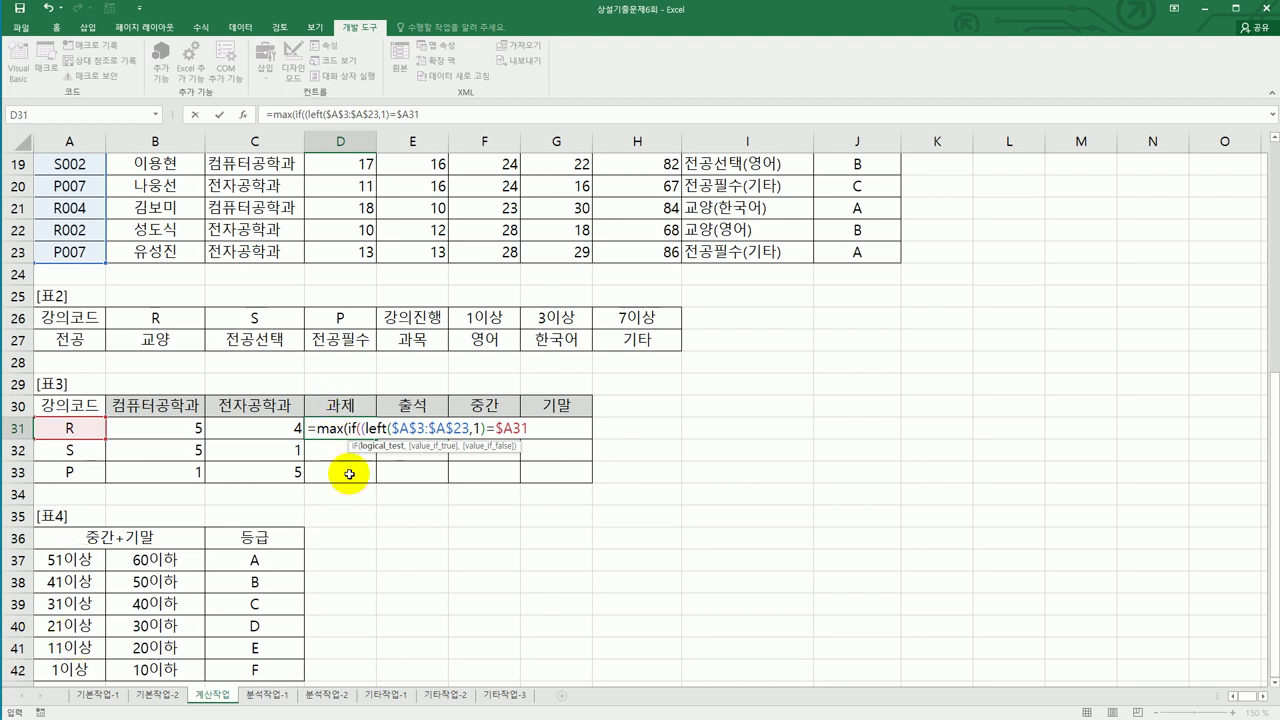
click(366, 428)
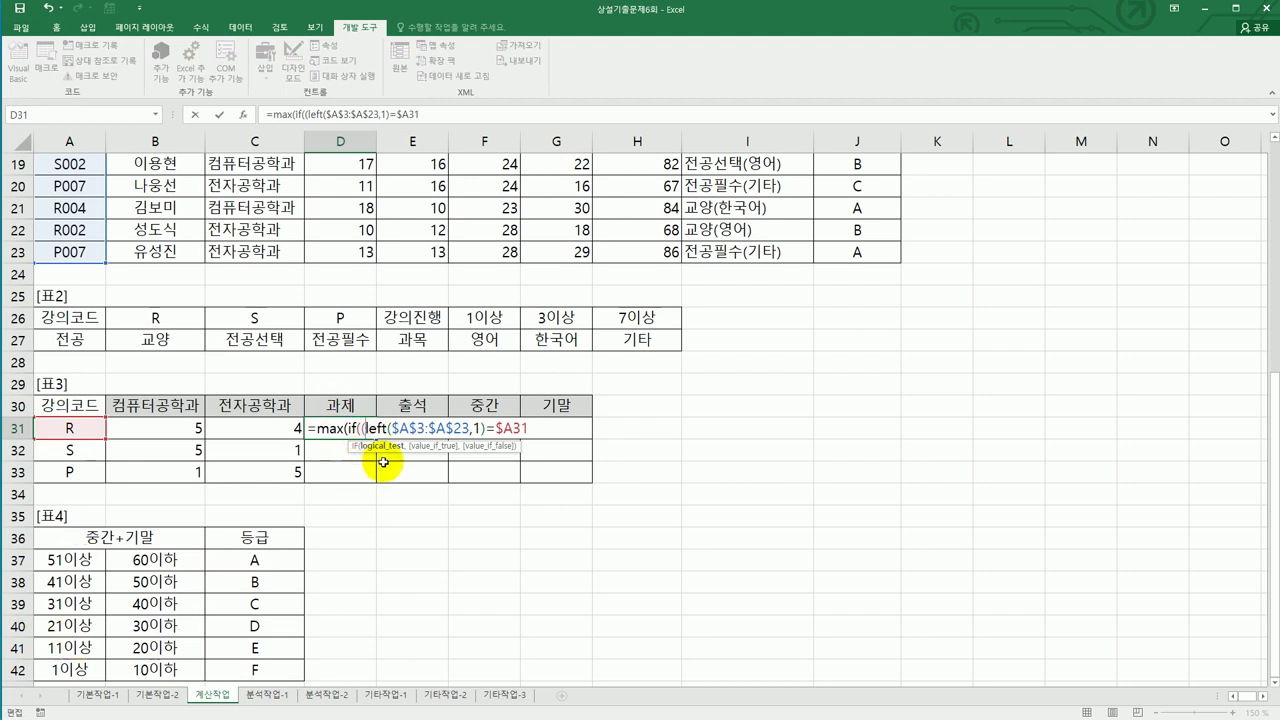
key(BackSpace)
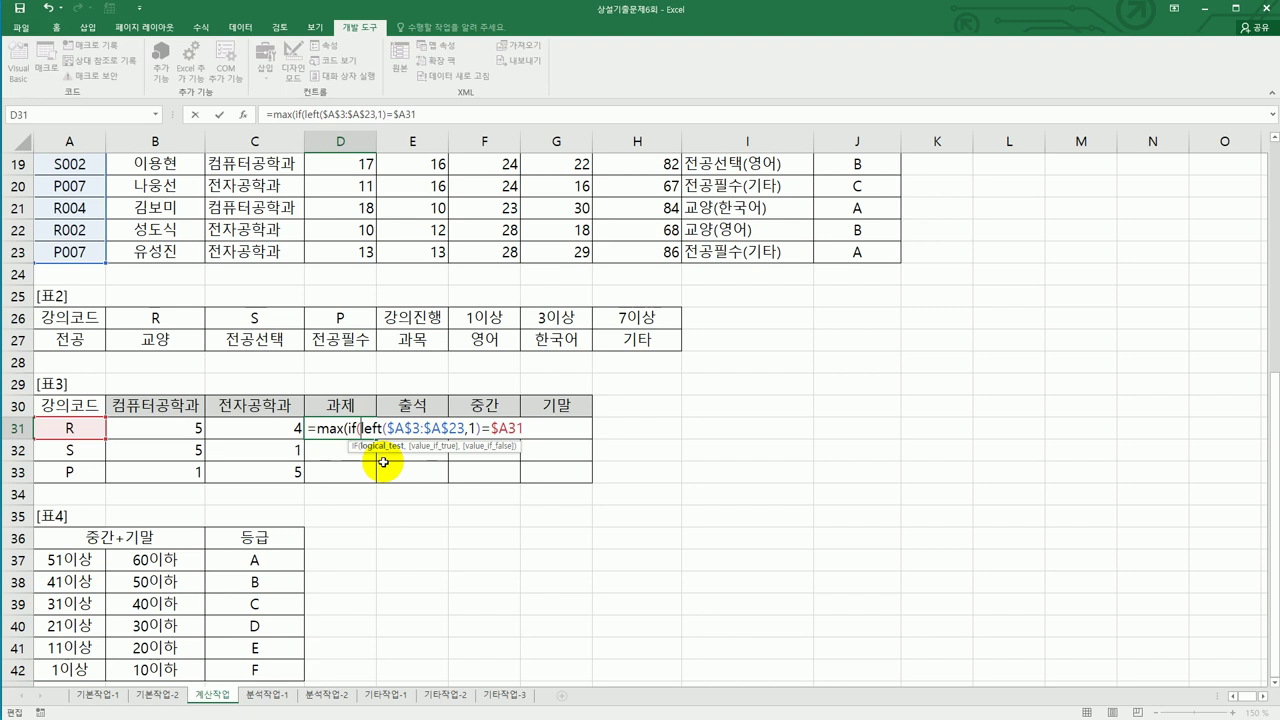
click(522, 428)
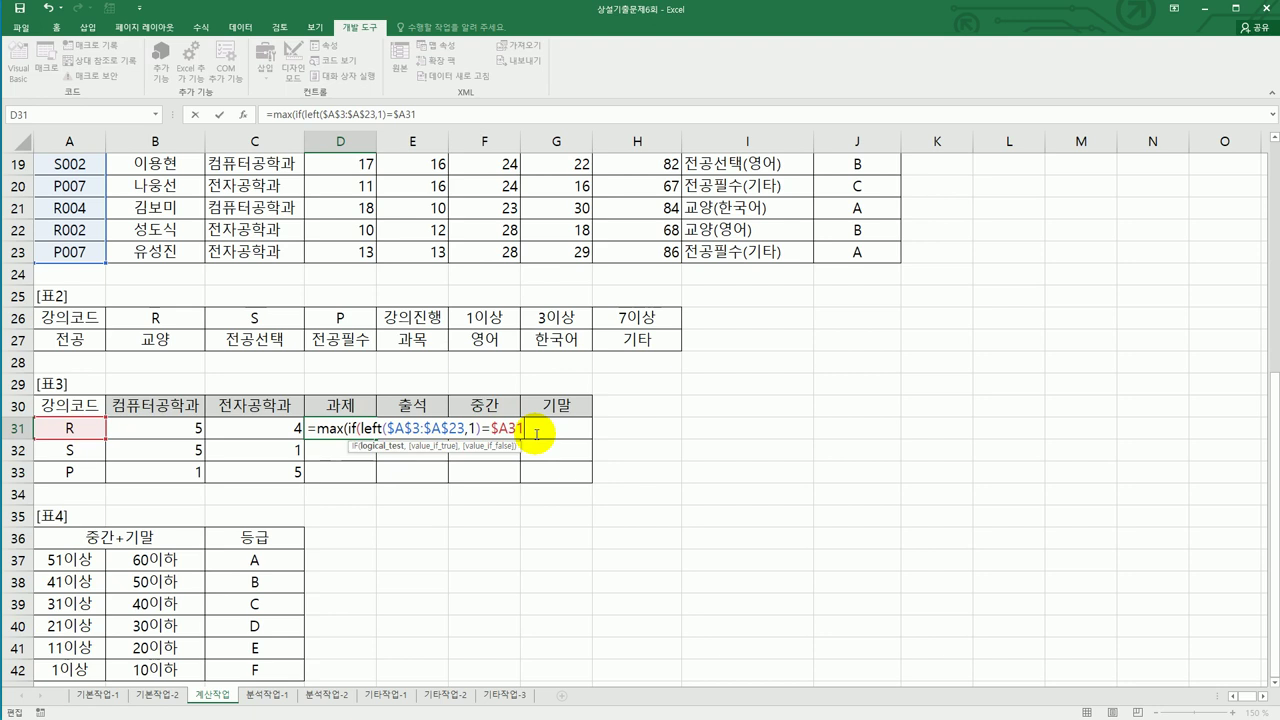
text(,)
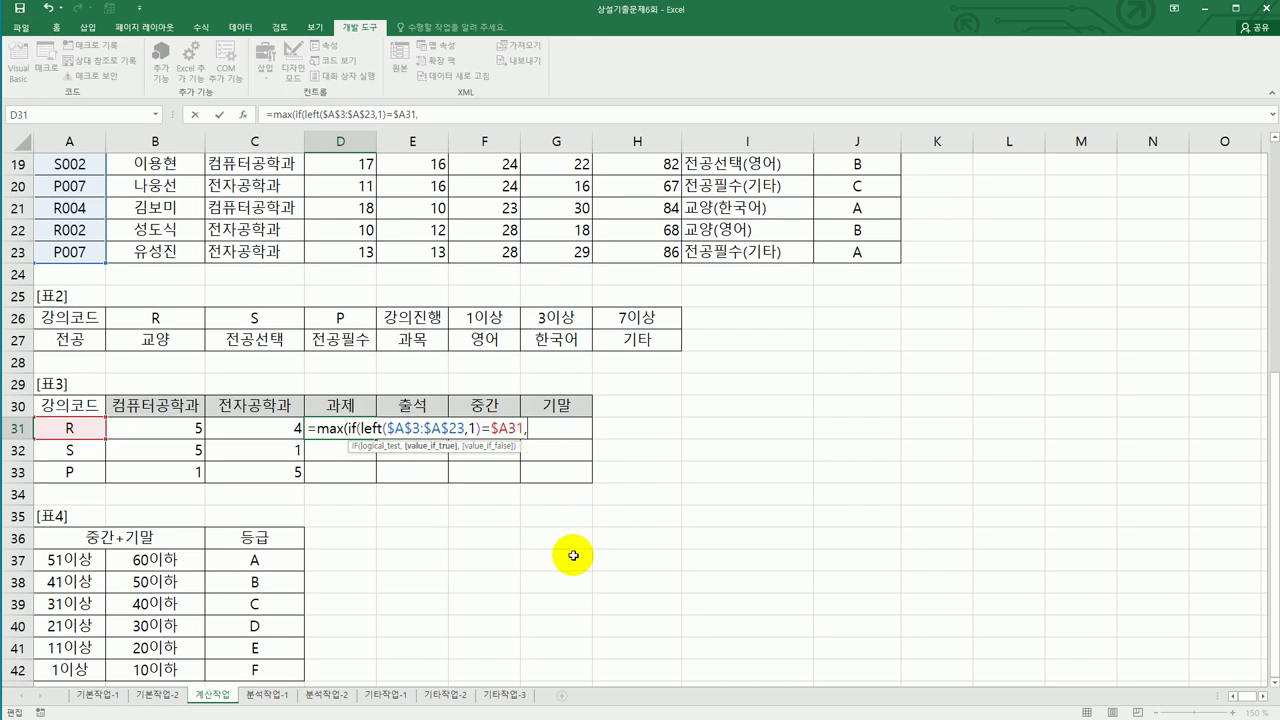
Give IF the 과제 scores of [표1] as its true value, row-locked as D$3:D$23, and close the IF and MAX functions
scroll(573, 556, up, 6)
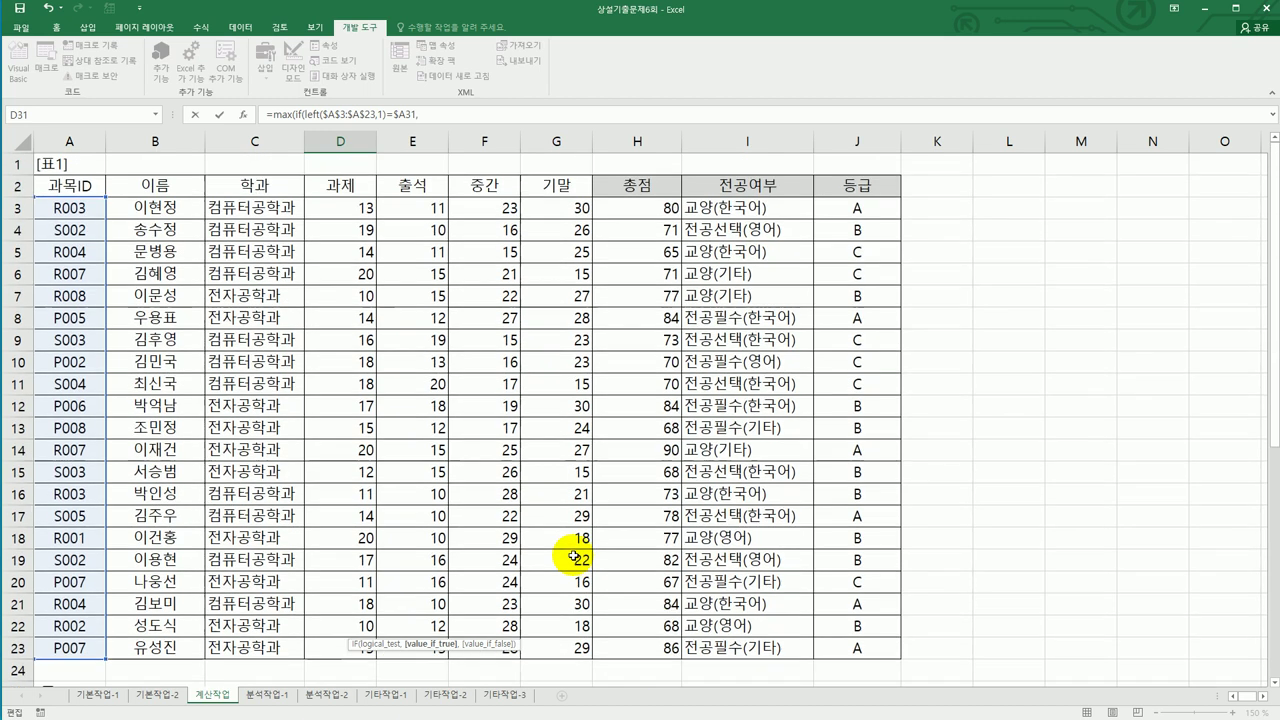
drag(349, 208, 329, 645)
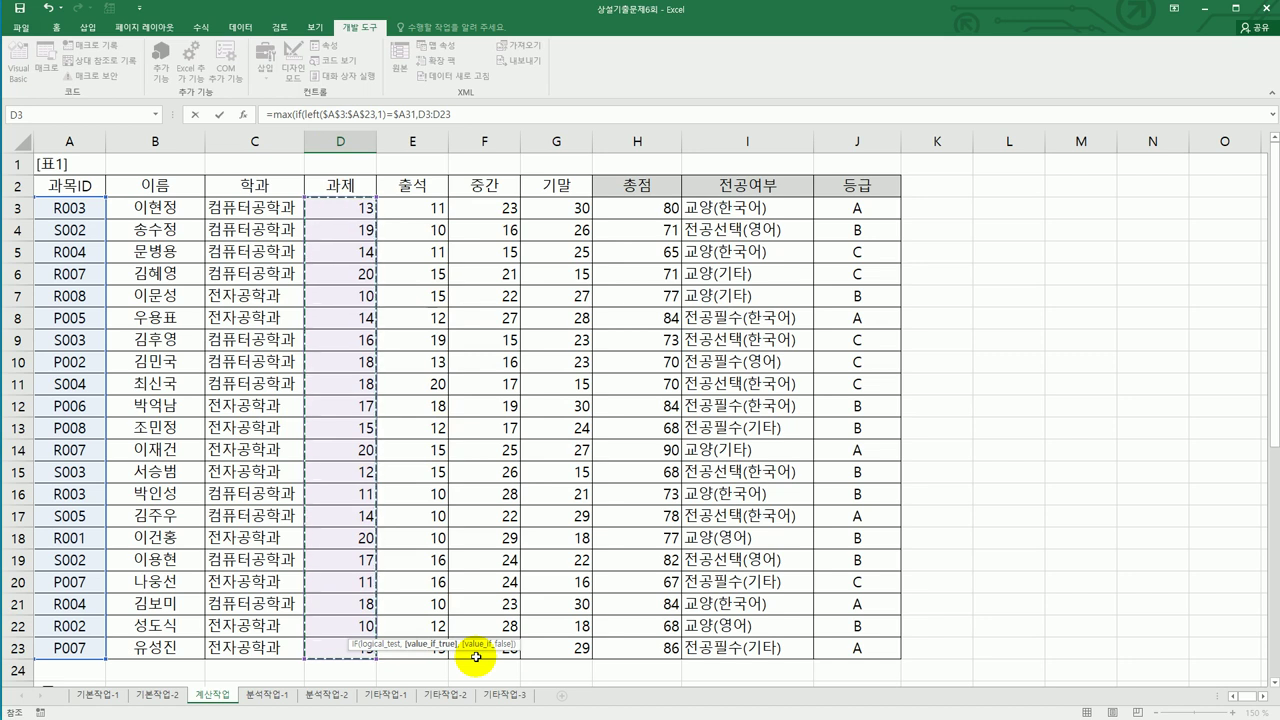
scroll(476, 656, down, 5)
key(F4)
key(F4)
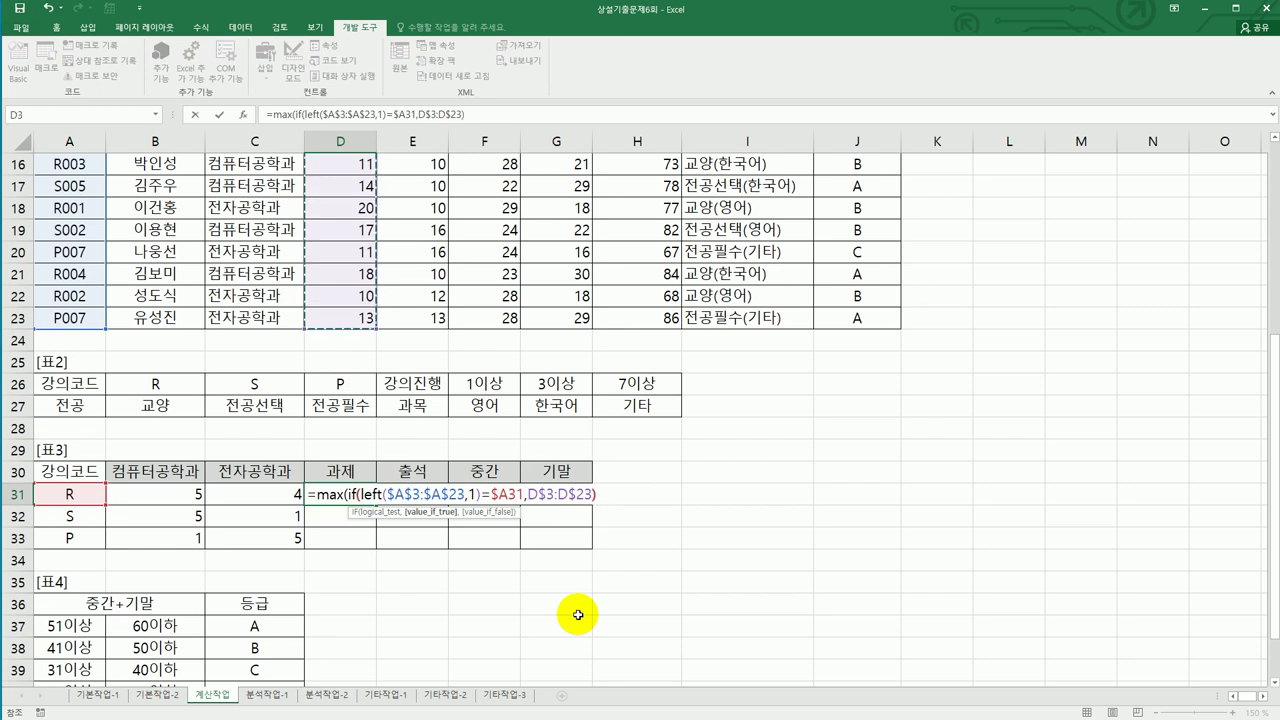
key(Right)
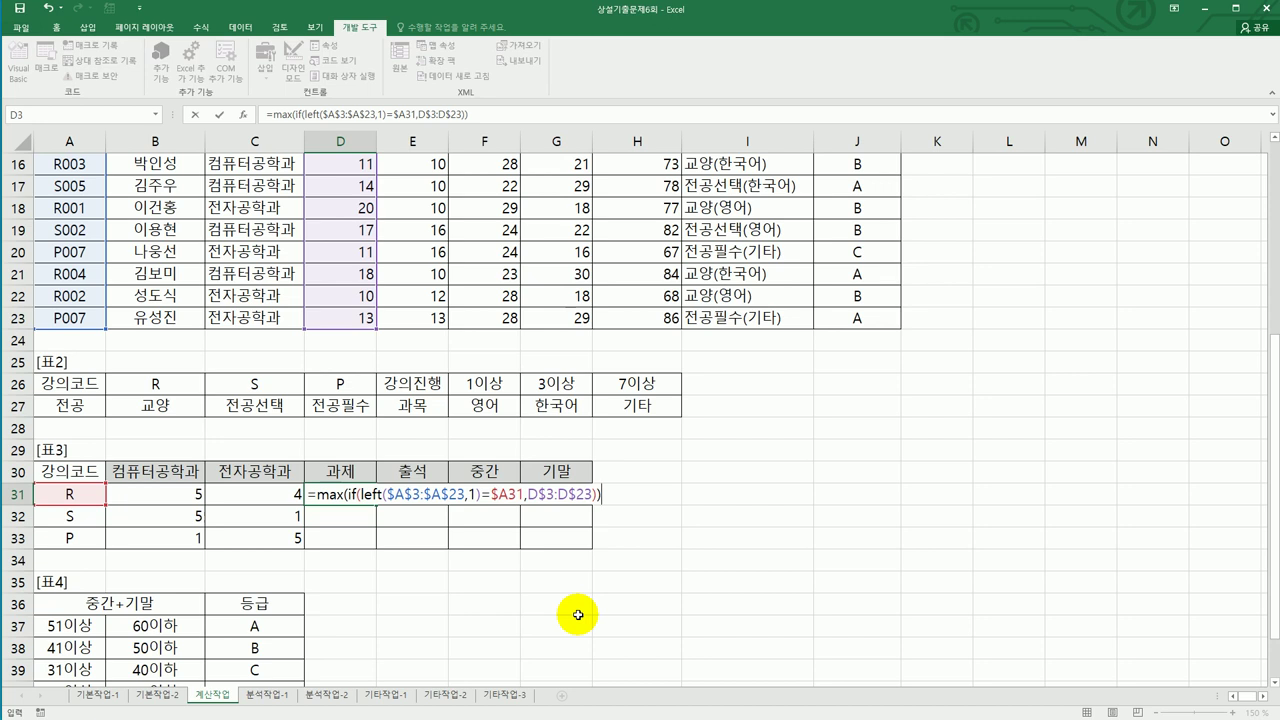
Enter the D31 formula as an array formula and fill it across D31:G33
key(ctrl+shift+Return)
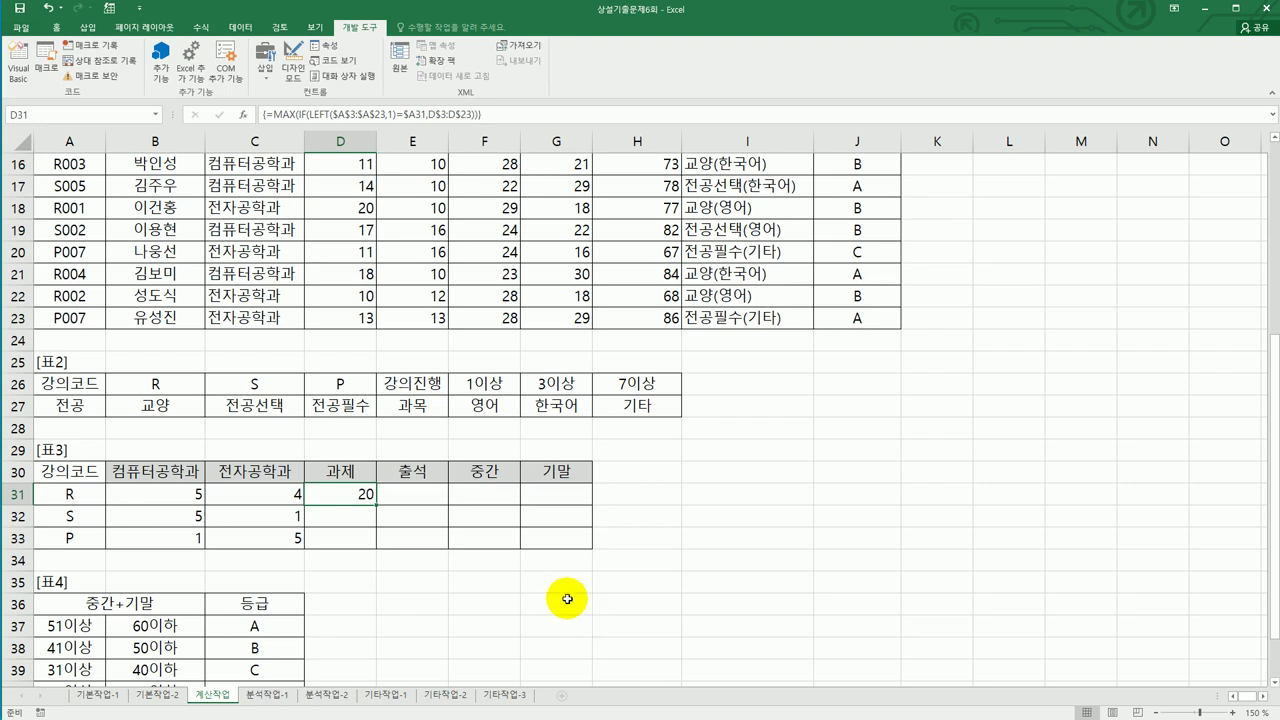
drag(376, 505, 580, 553)
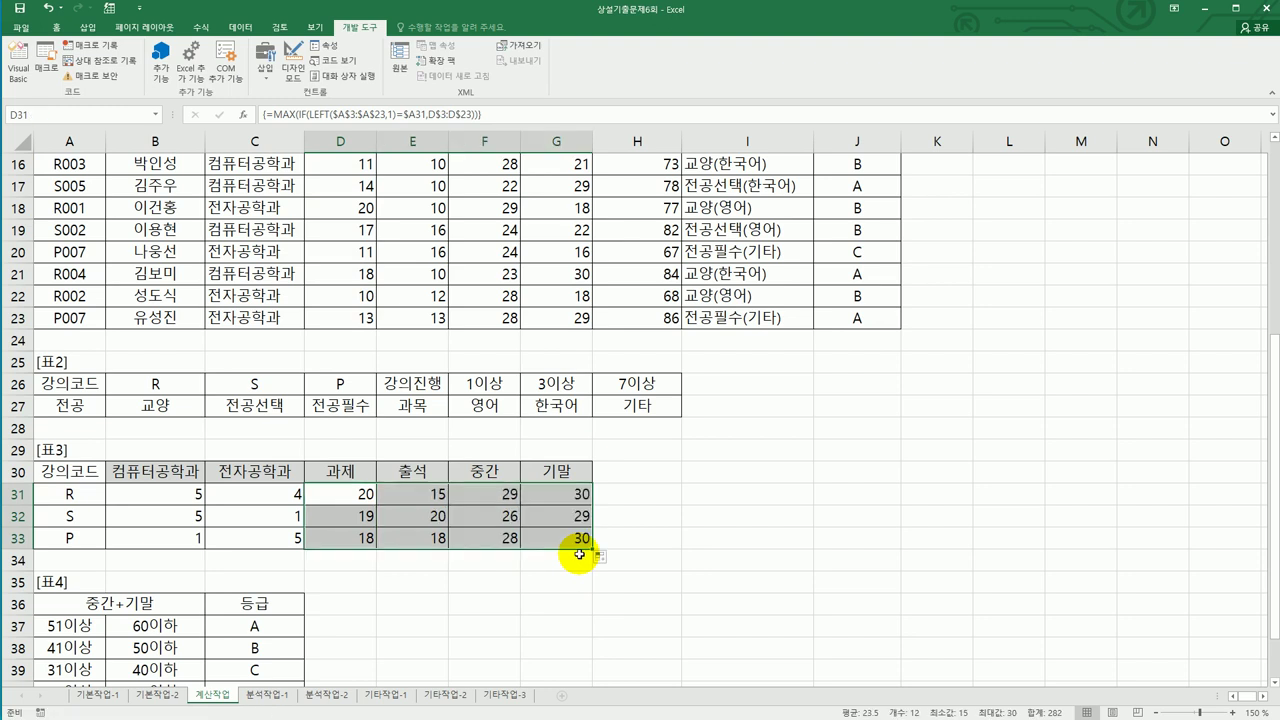
click(366, 498)
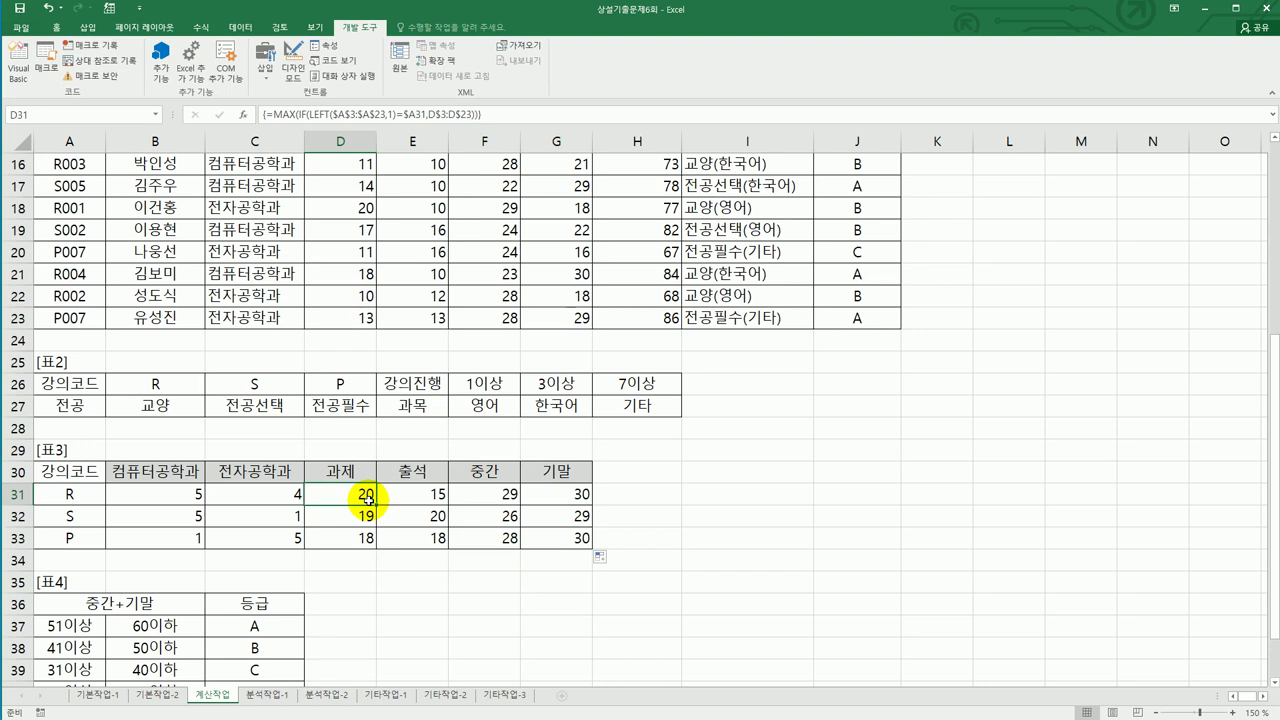
scroll(368, 498, up, 5)
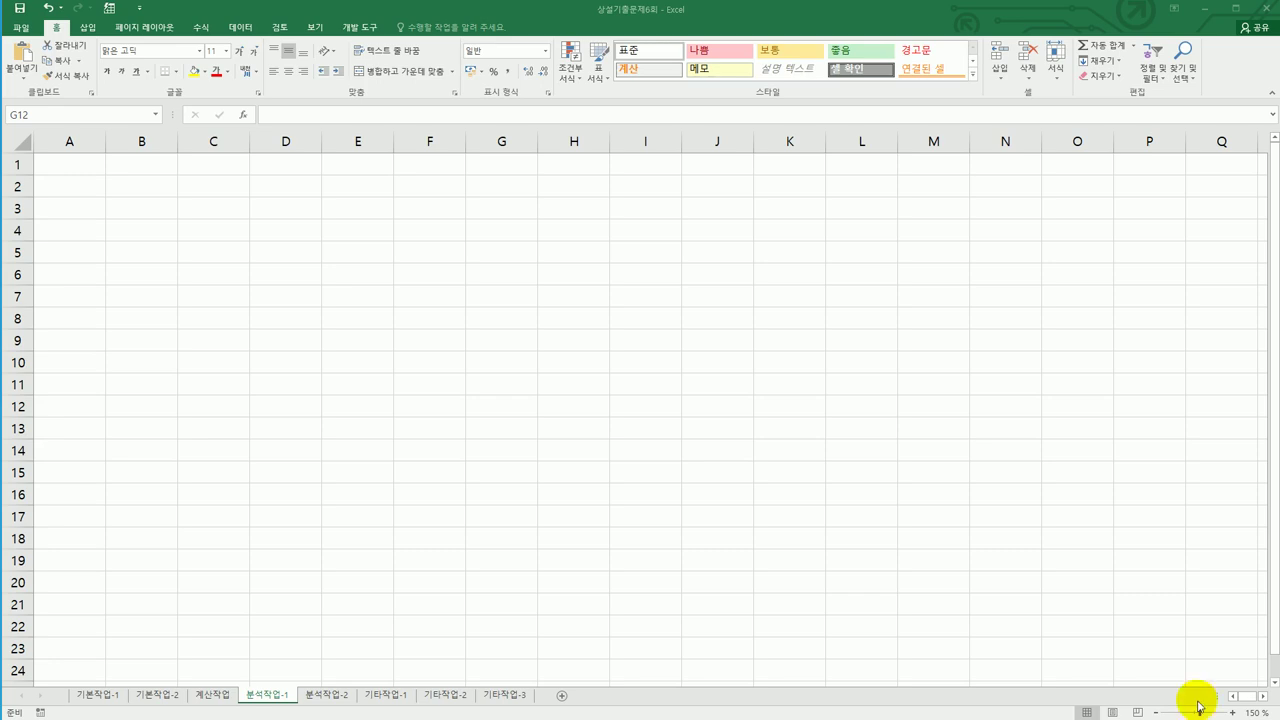
From cell B4 on sheet 분석작업-1, start a Microsoft Query import with MS Access Database as the data source
click(157, 190)
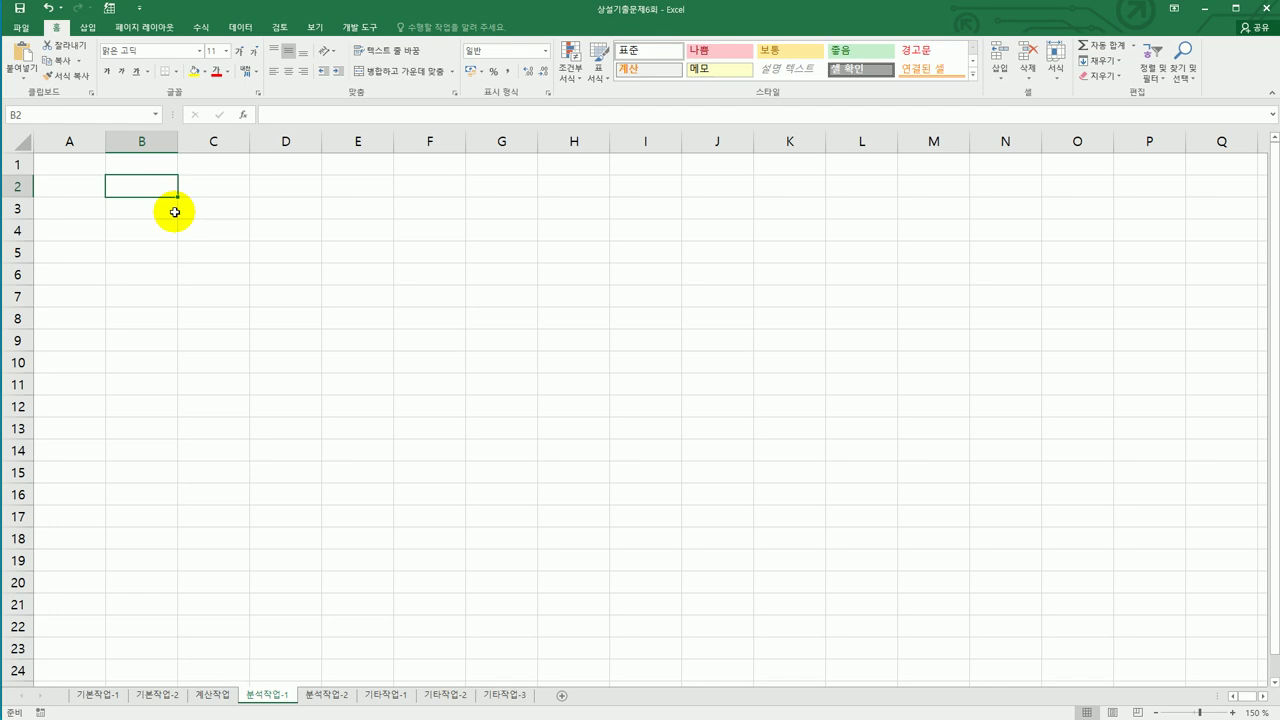
click(169, 231)
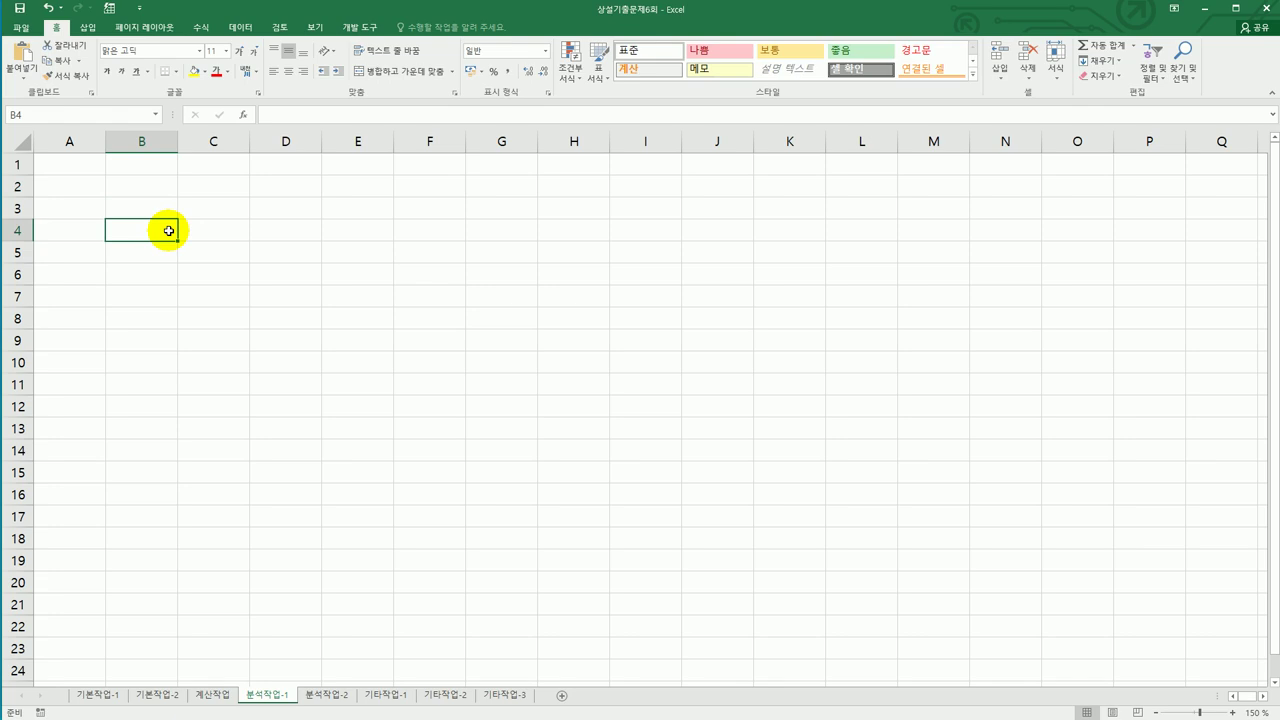
click(233, 28)
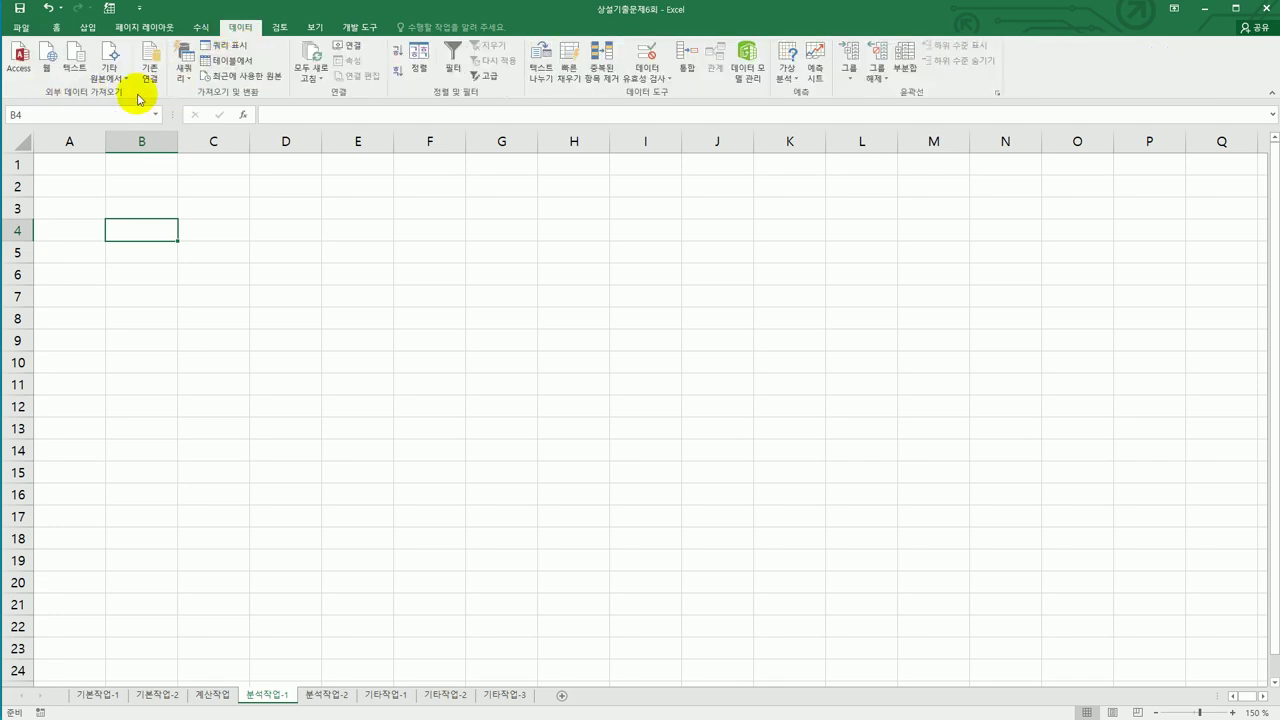
click(110, 68)
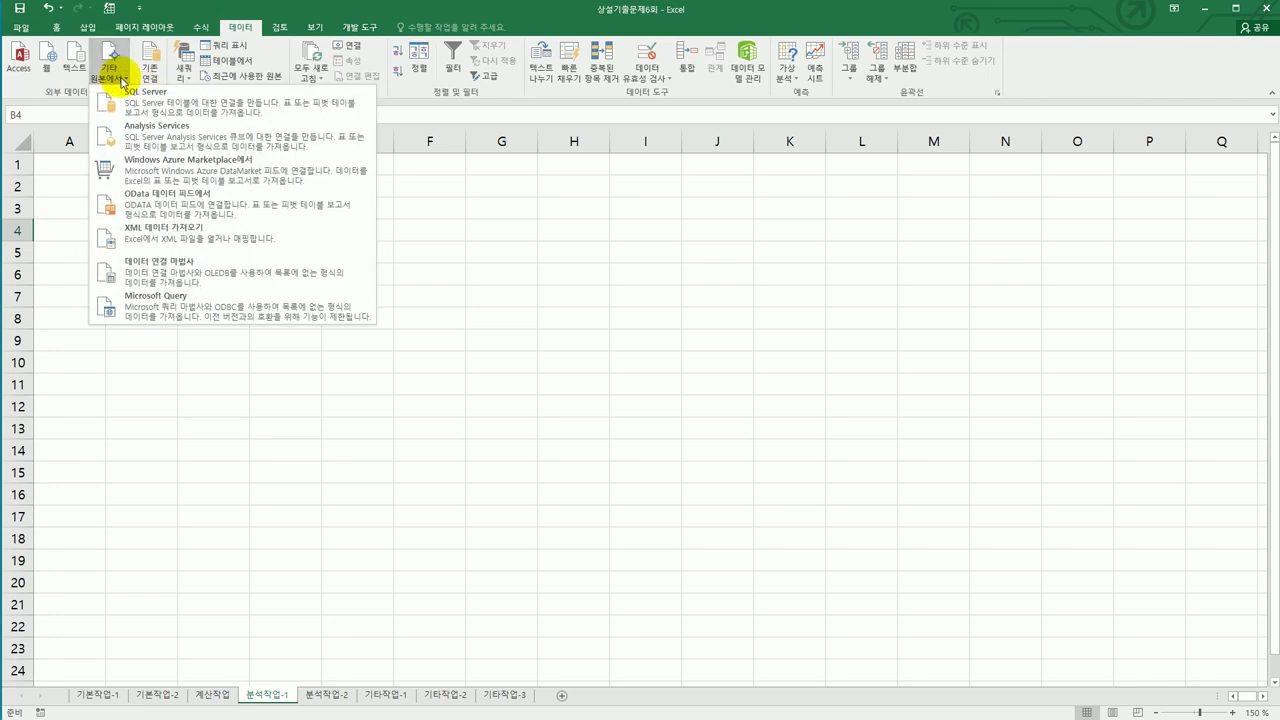
click(193, 318)
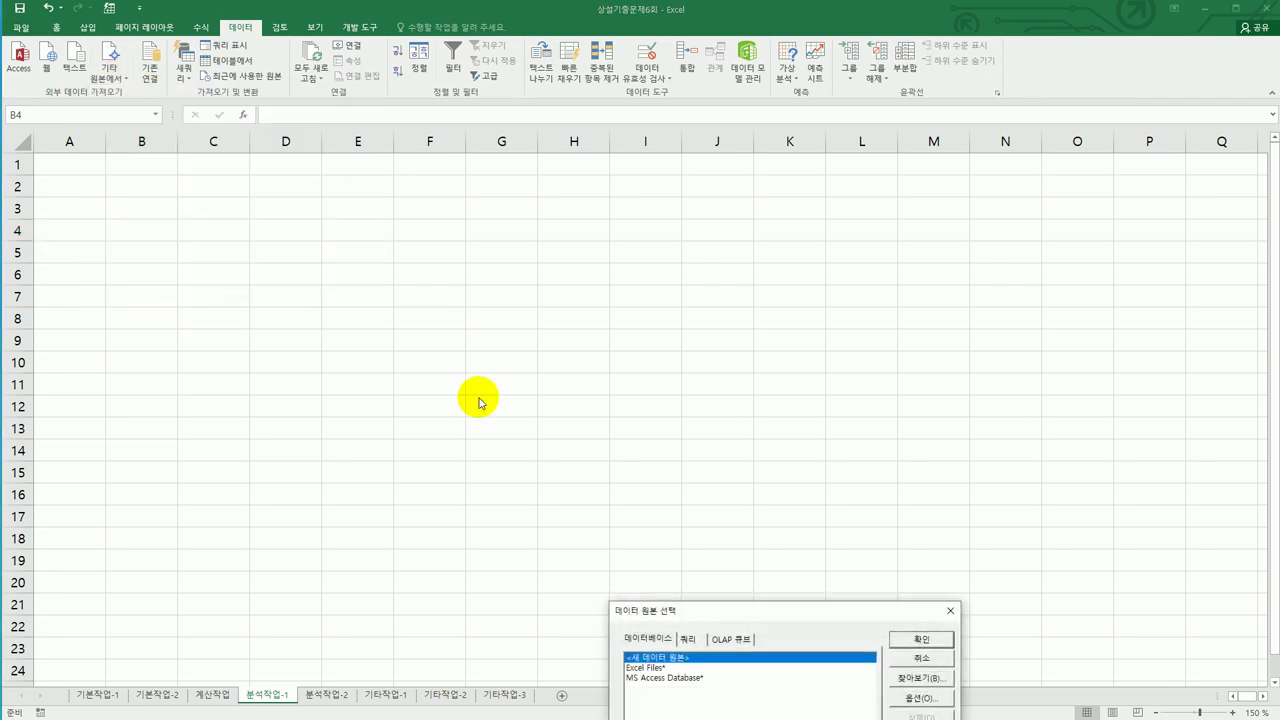
drag(727, 618, 624, 300)
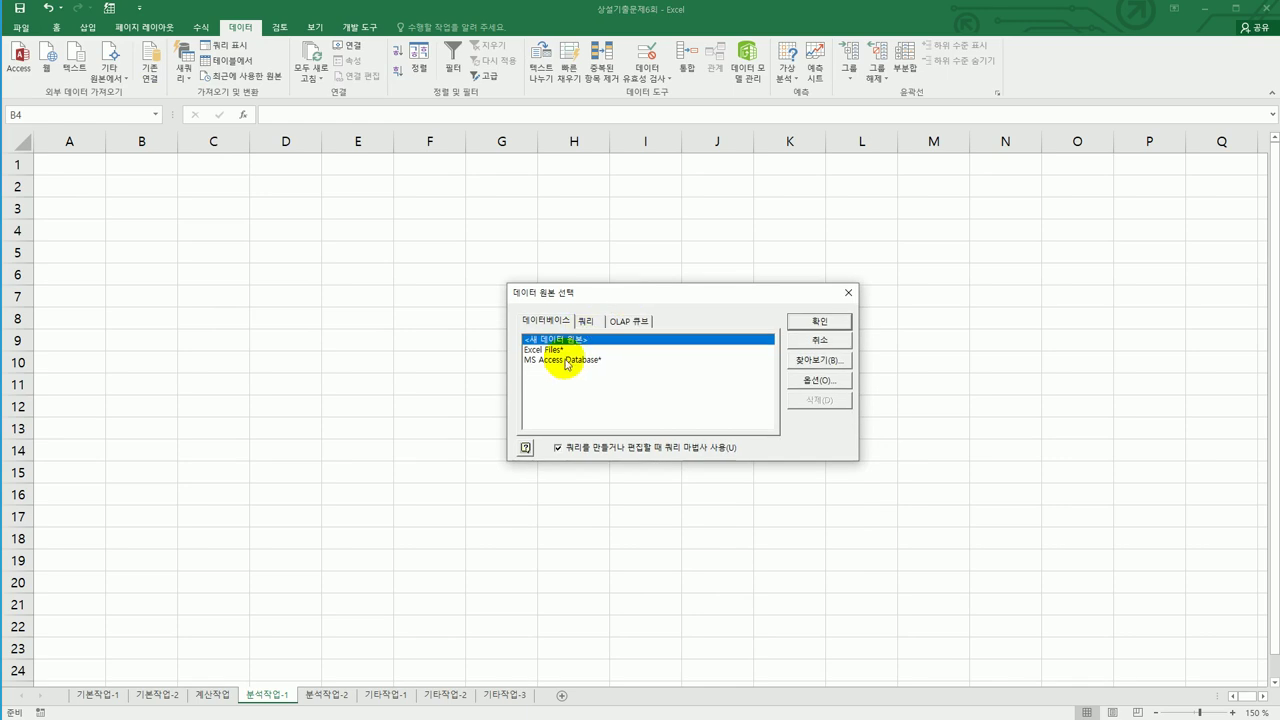
click(566, 360)
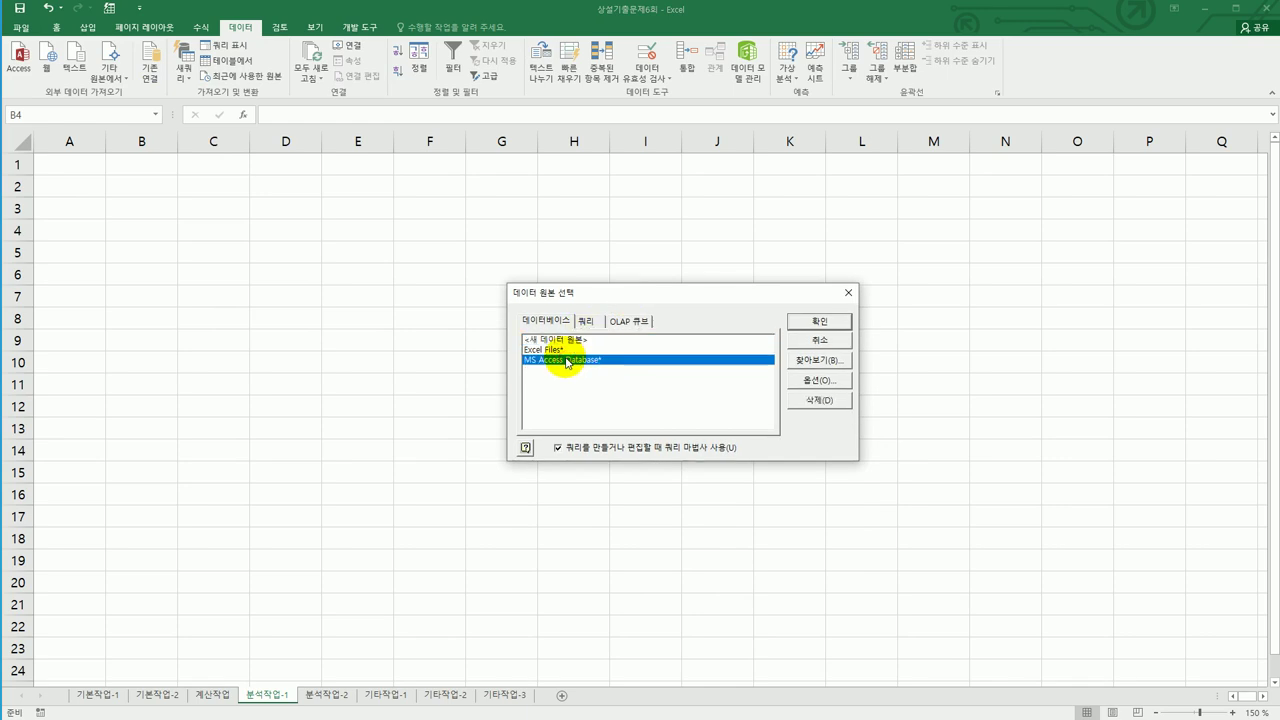
click(805, 322)
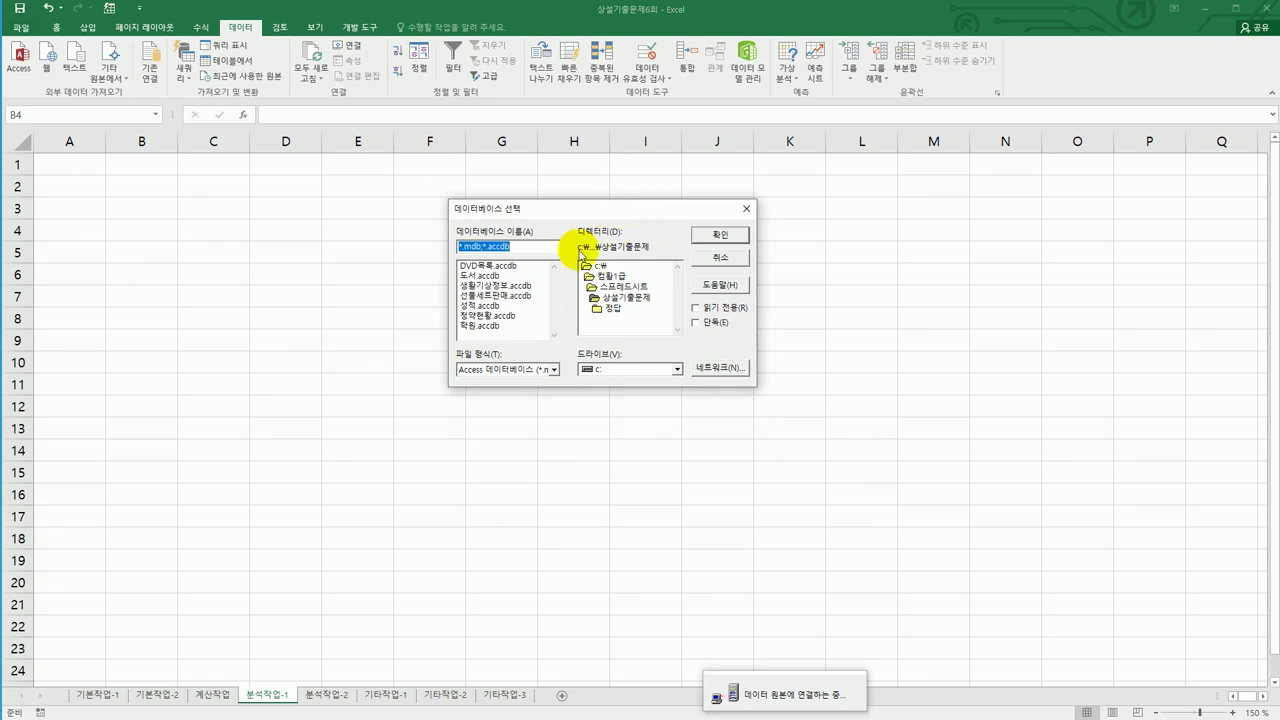
Connect to the database DVD목록.accdb and expand the DVD목록 table to list its available columns
click(508, 268)
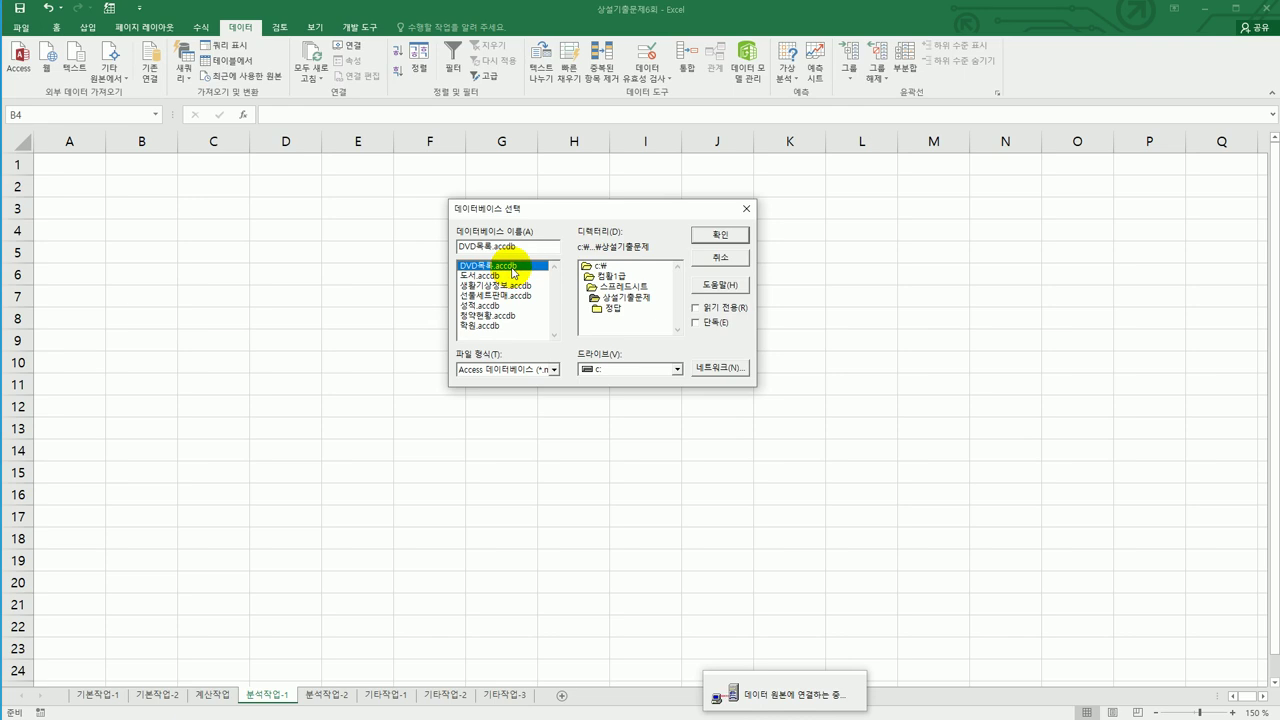
click(719, 234)
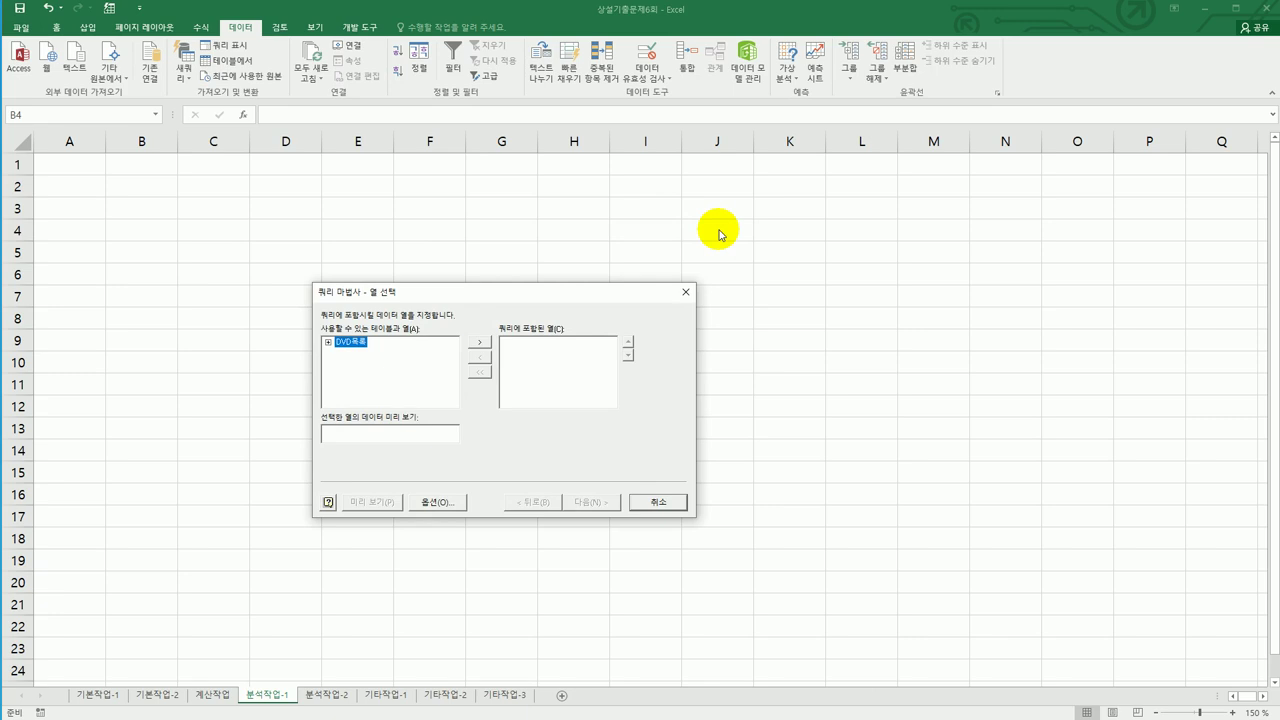
double_click(350, 342)
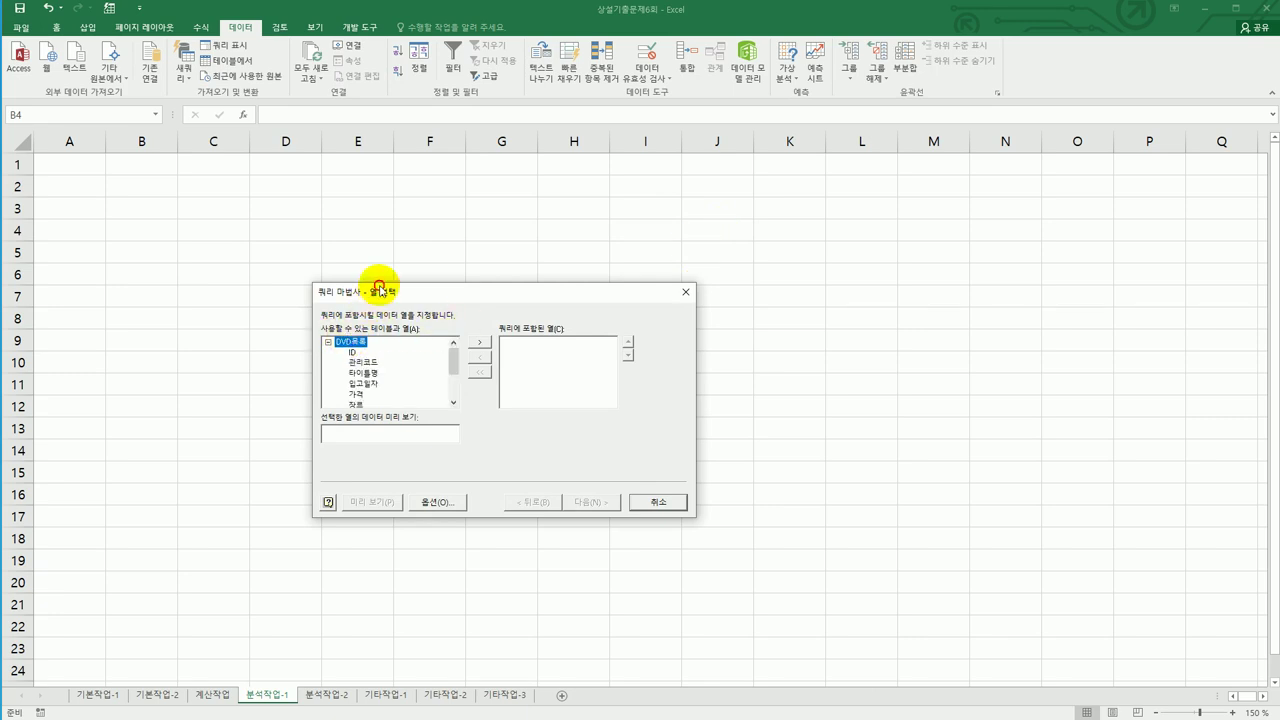
drag(376, 296, 394, 243)
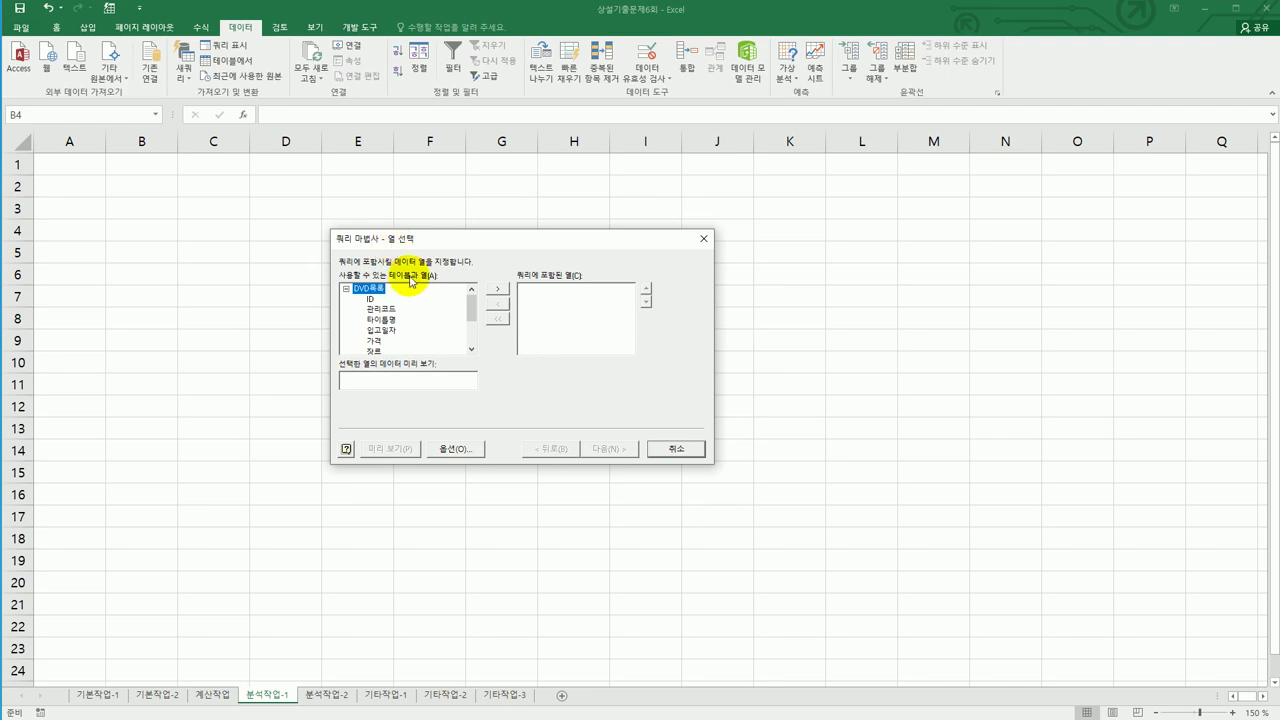
drag(471, 306, 472, 340)
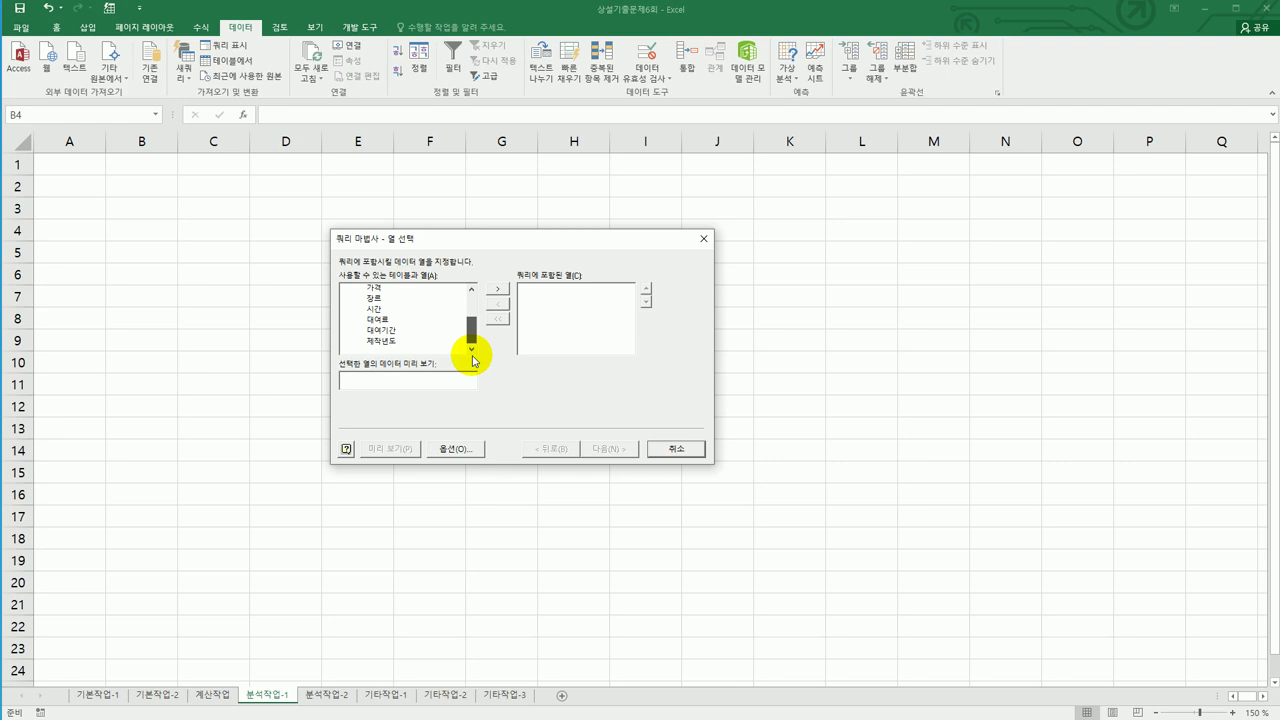
Add the 제작년도, 장르, 입고일자, 타이틀명 and 시간 columns of the DVD목록 table to the query
double_click(383, 341)
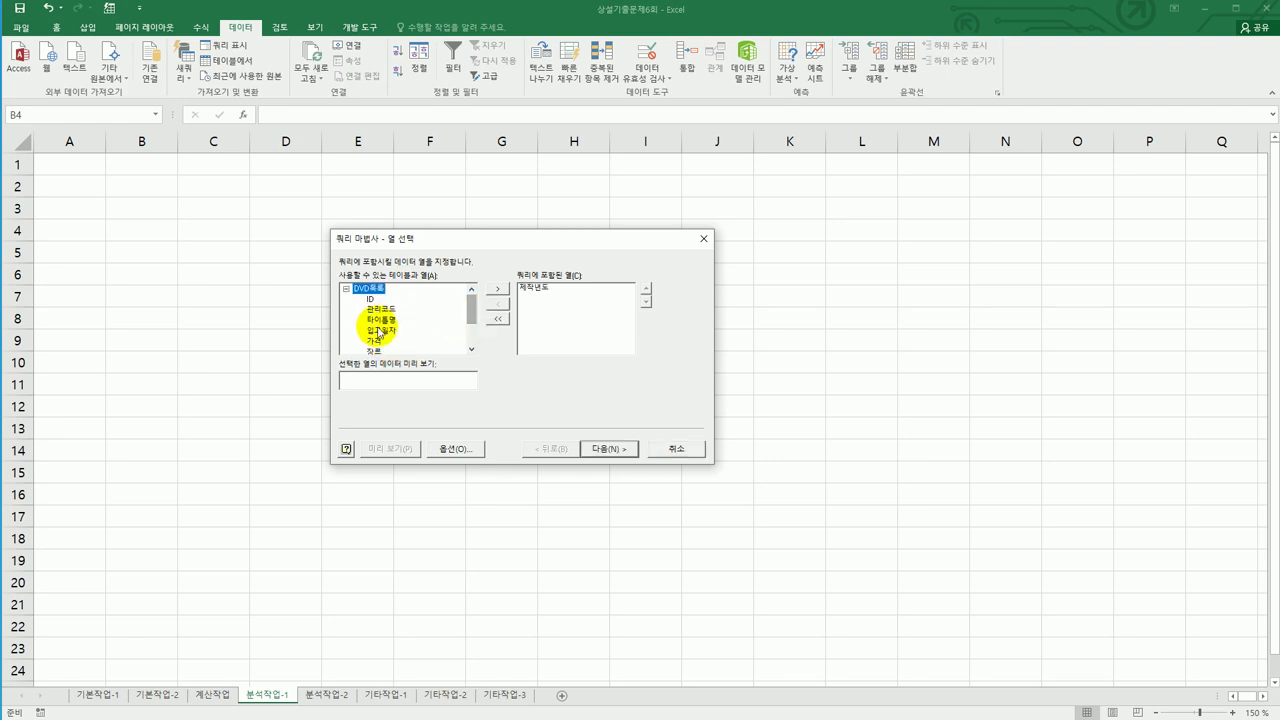
double_click(377, 352)
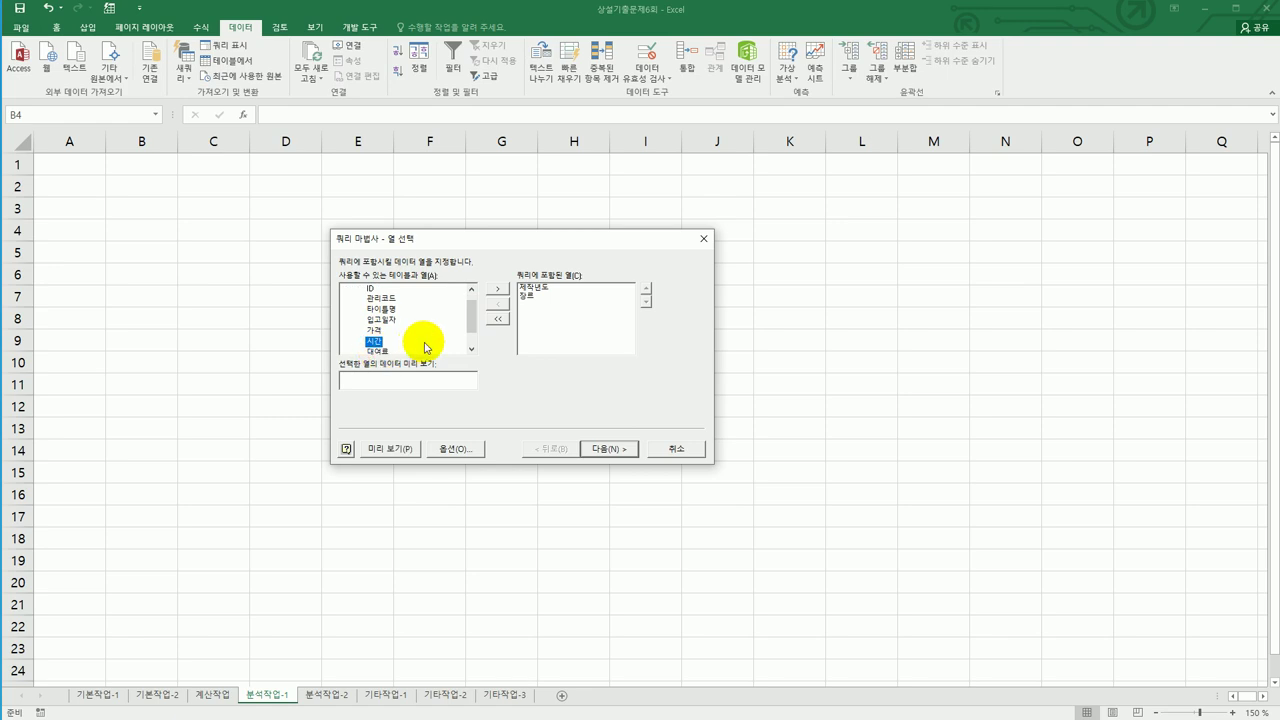
double_click(383, 320)
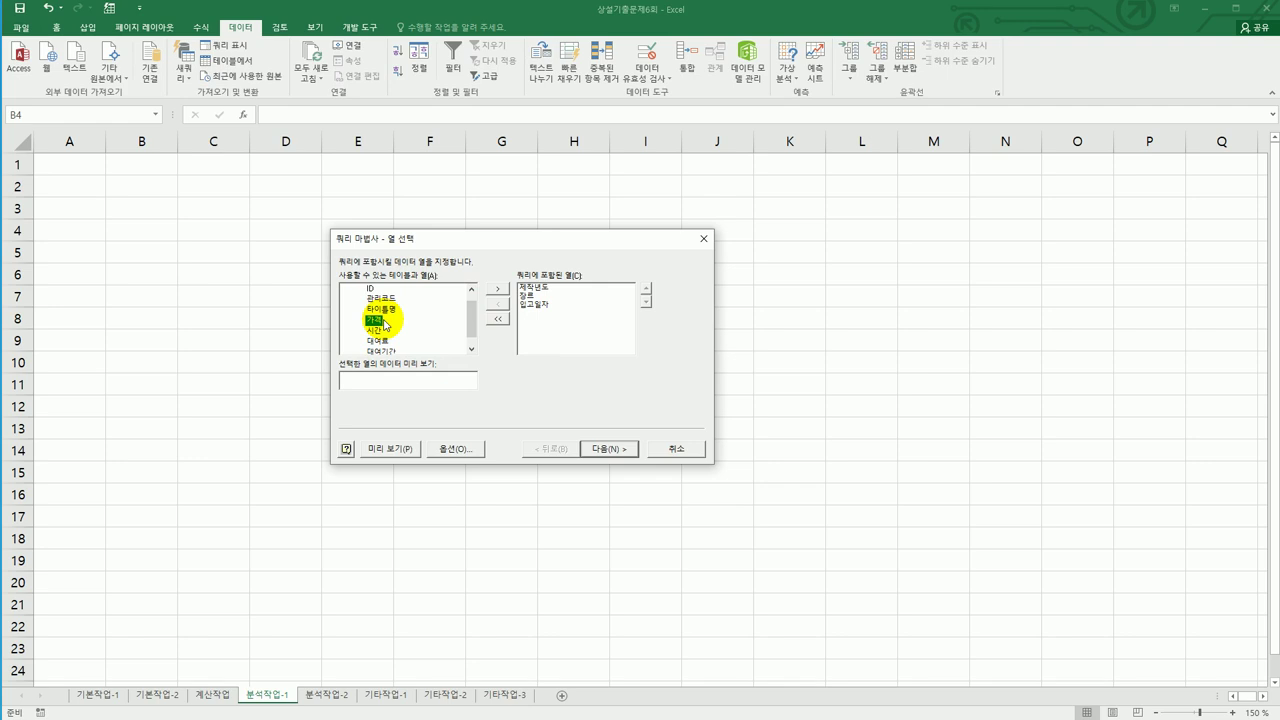
double_click(388, 310)
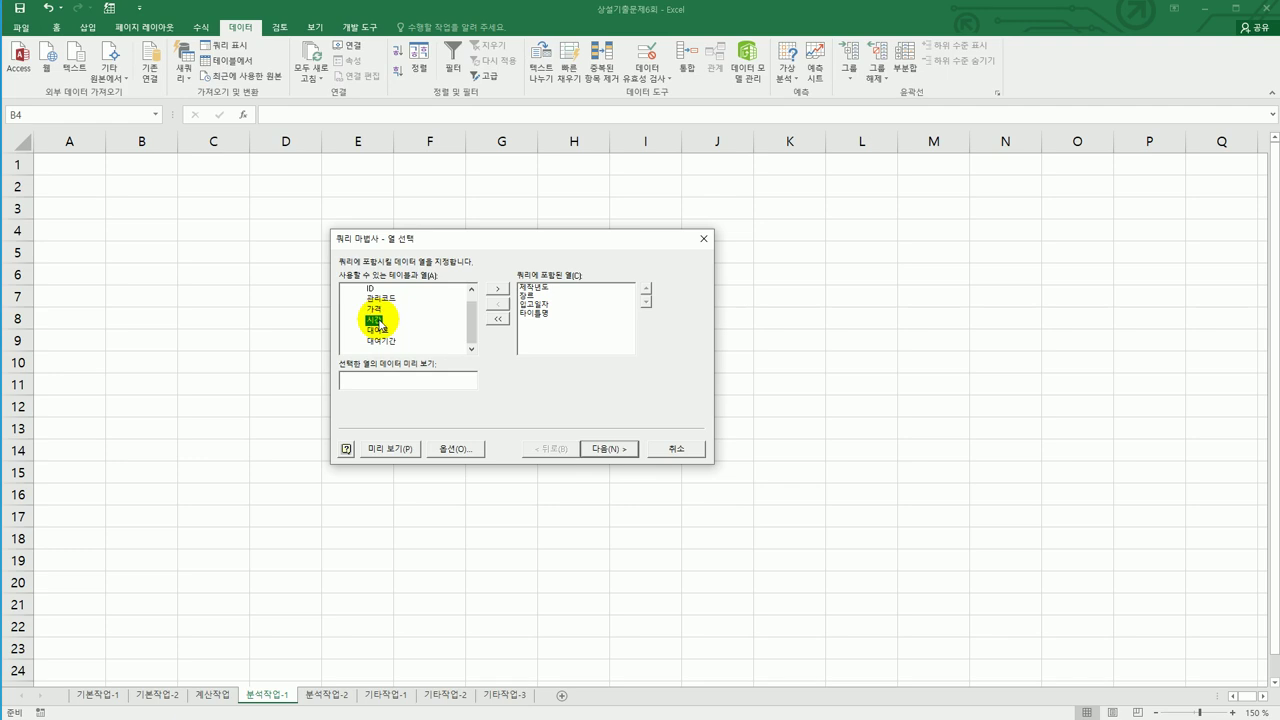
double_click(383, 320)
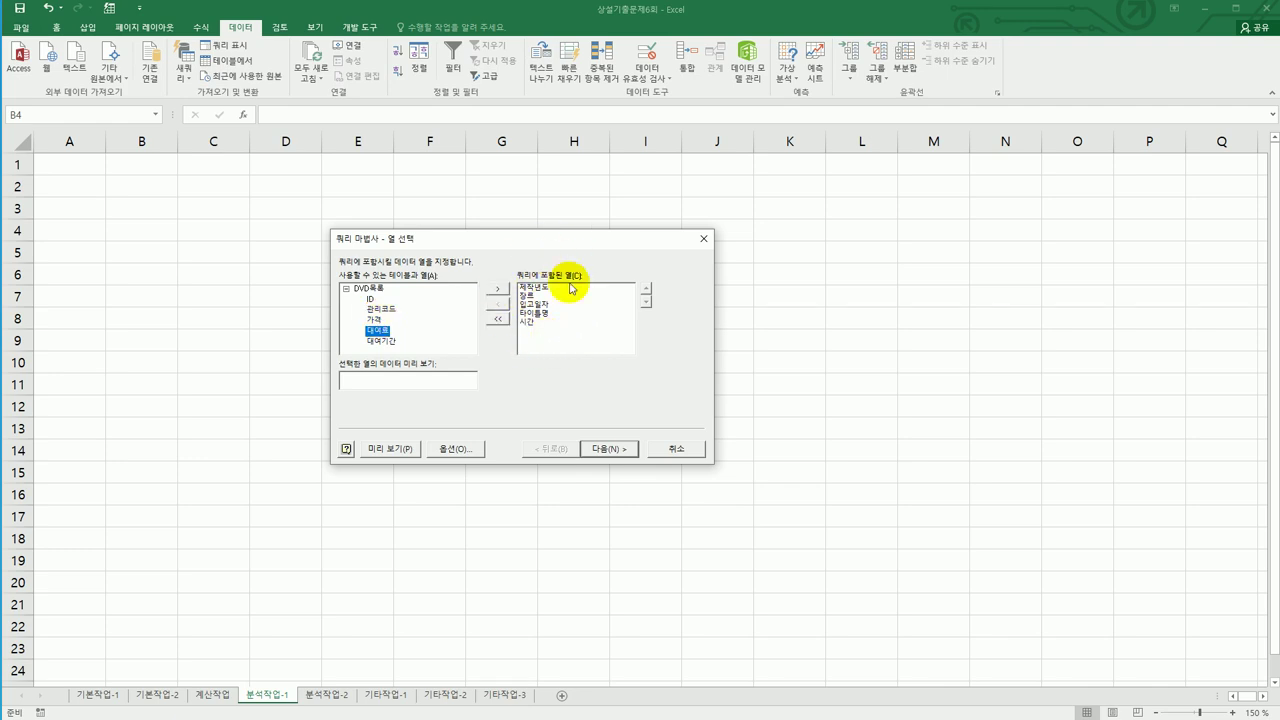
Finish the query without filters or sorting and import its data as a PivotTable report at cell B4 of the existing worksheet
click(606, 448)
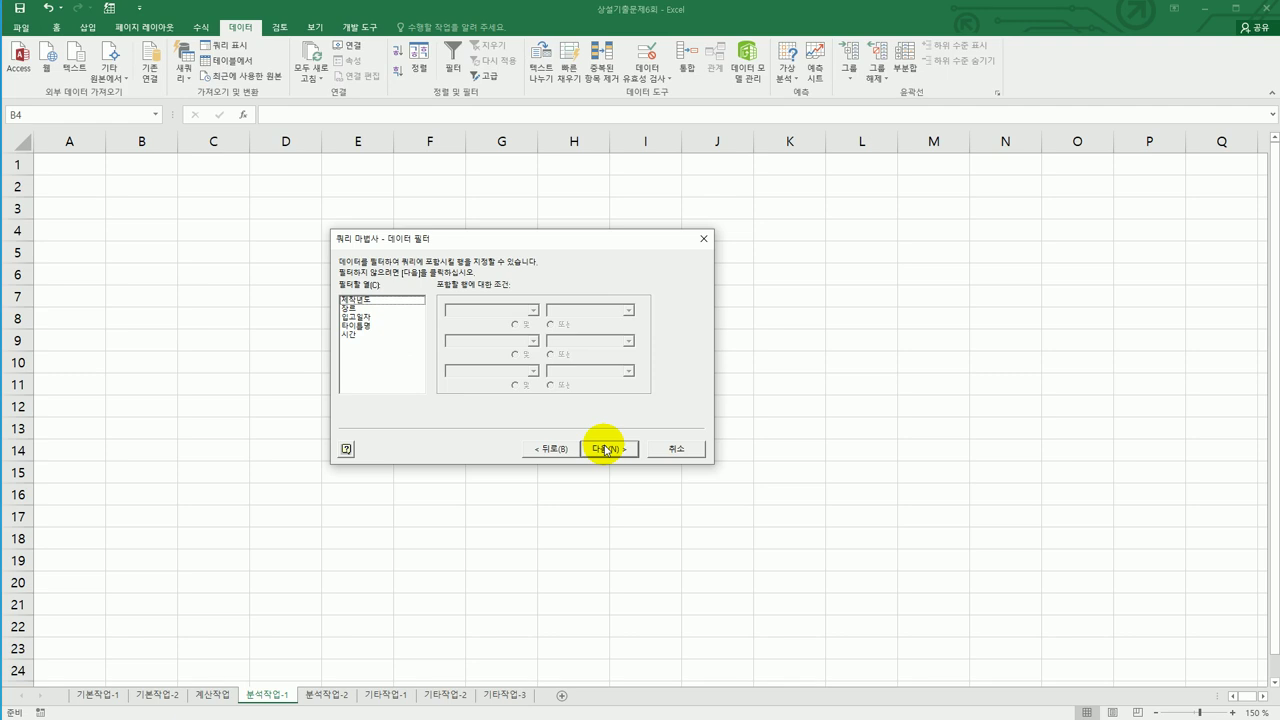
click(606, 449)
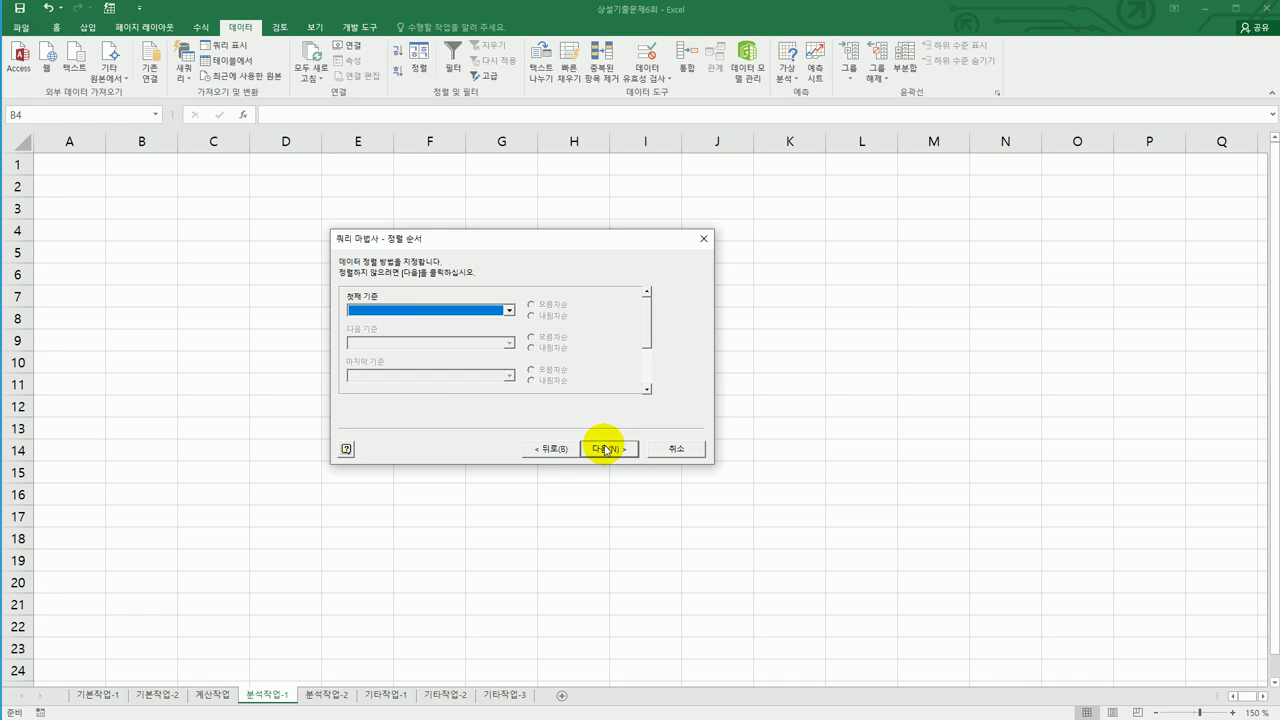
click(606, 449)
click(604, 448)
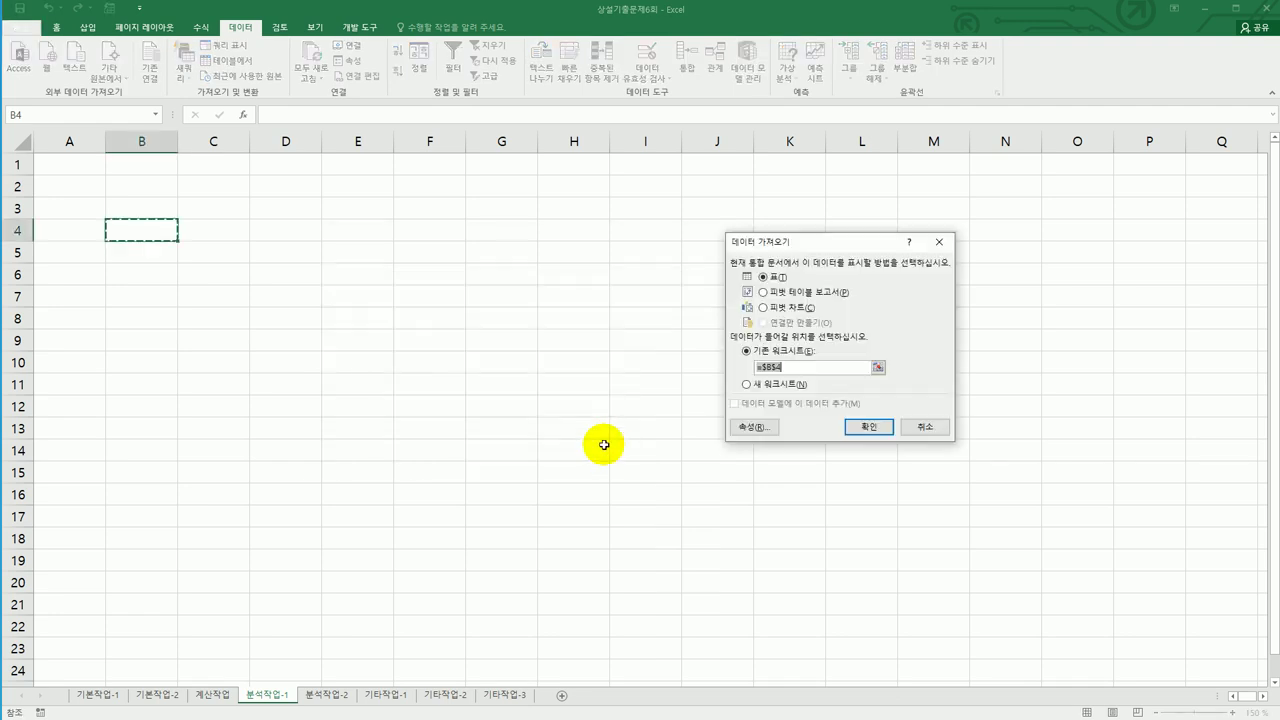
drag(810, 248, 629, 273)
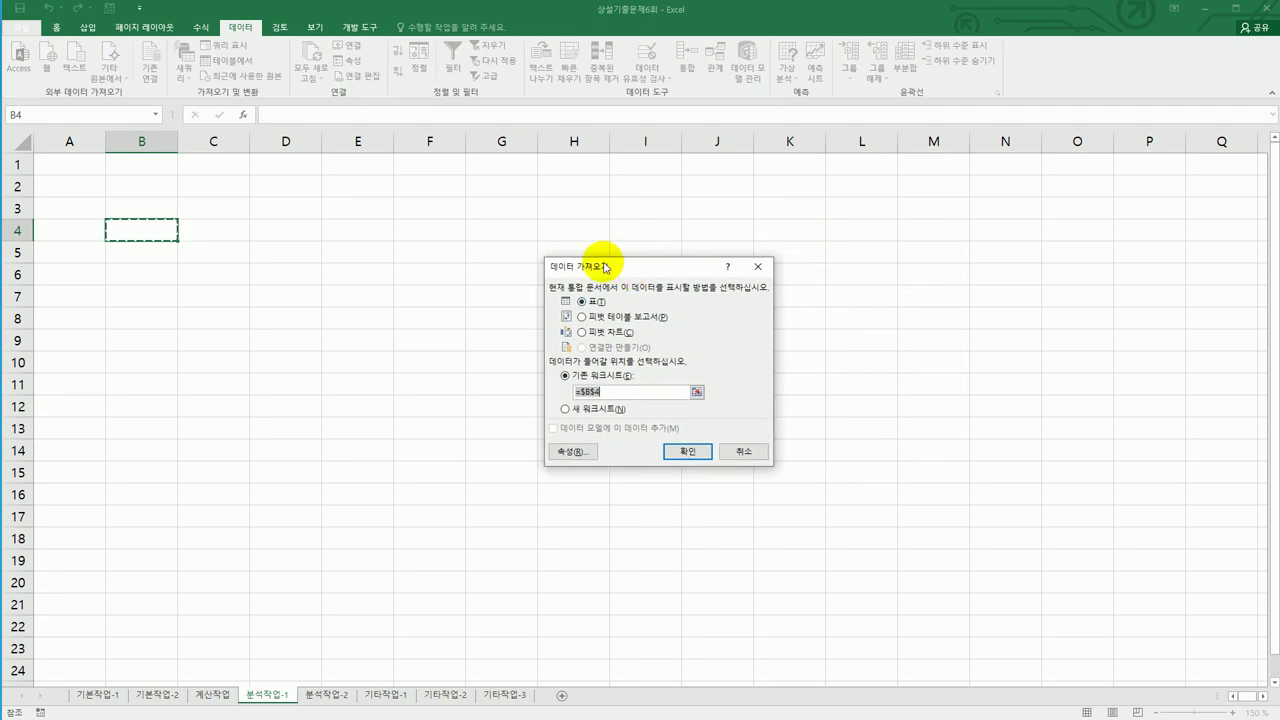
click(617, 318)
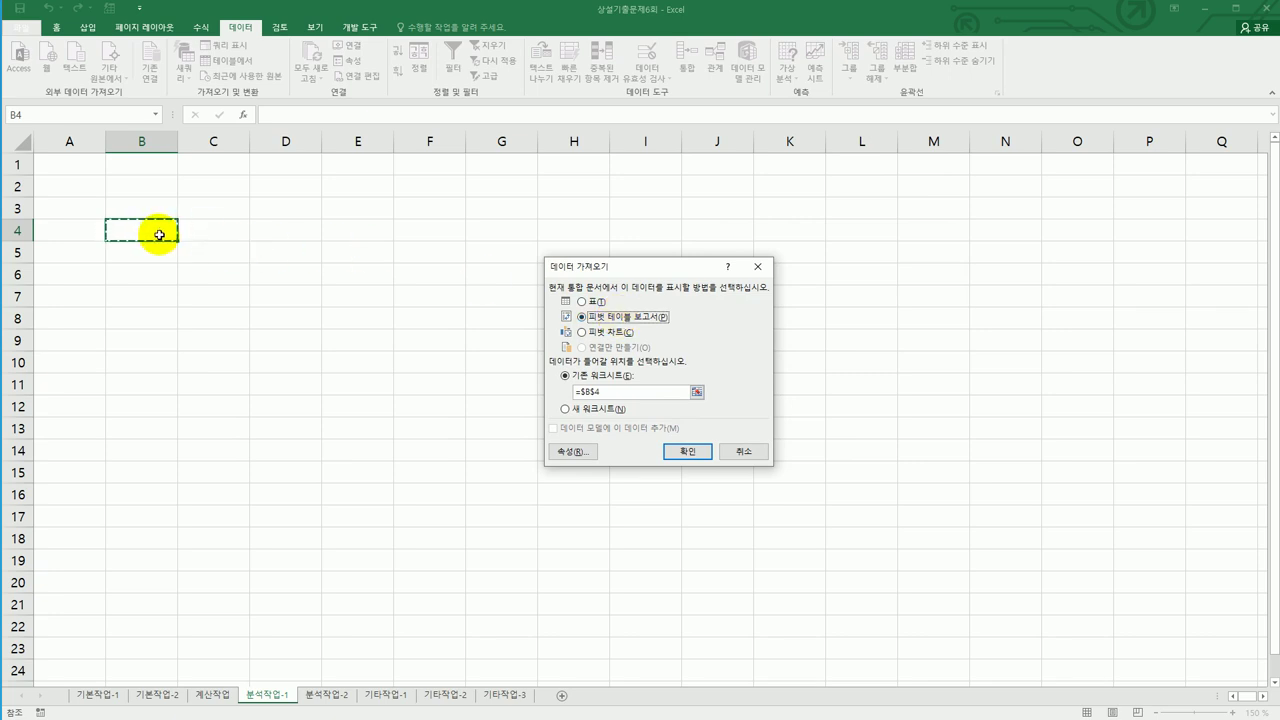
click(670, 450)
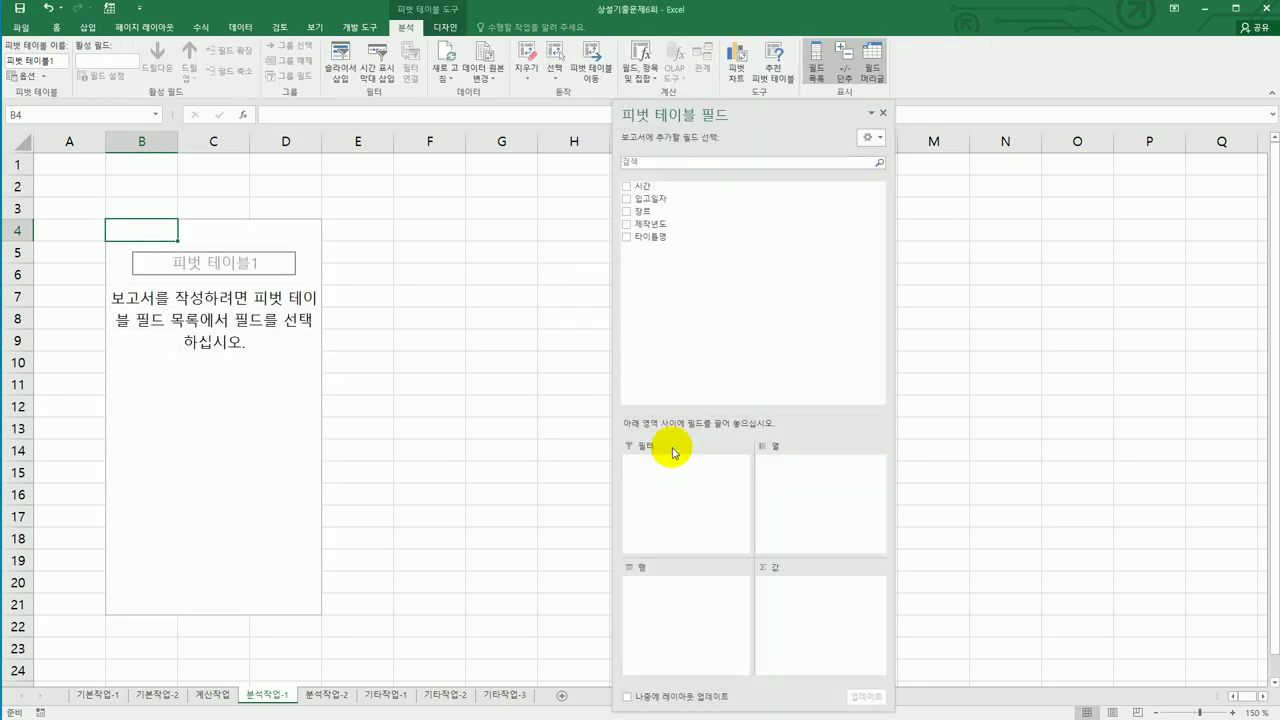
Lay out the PivotTable with 제작년도 as filter, 장르 as rows, 입고일자 as columns, and 타이틀명 and 시간 as values
drag(676, 226, 685, 497)
drag(643, 211, 708, 606)
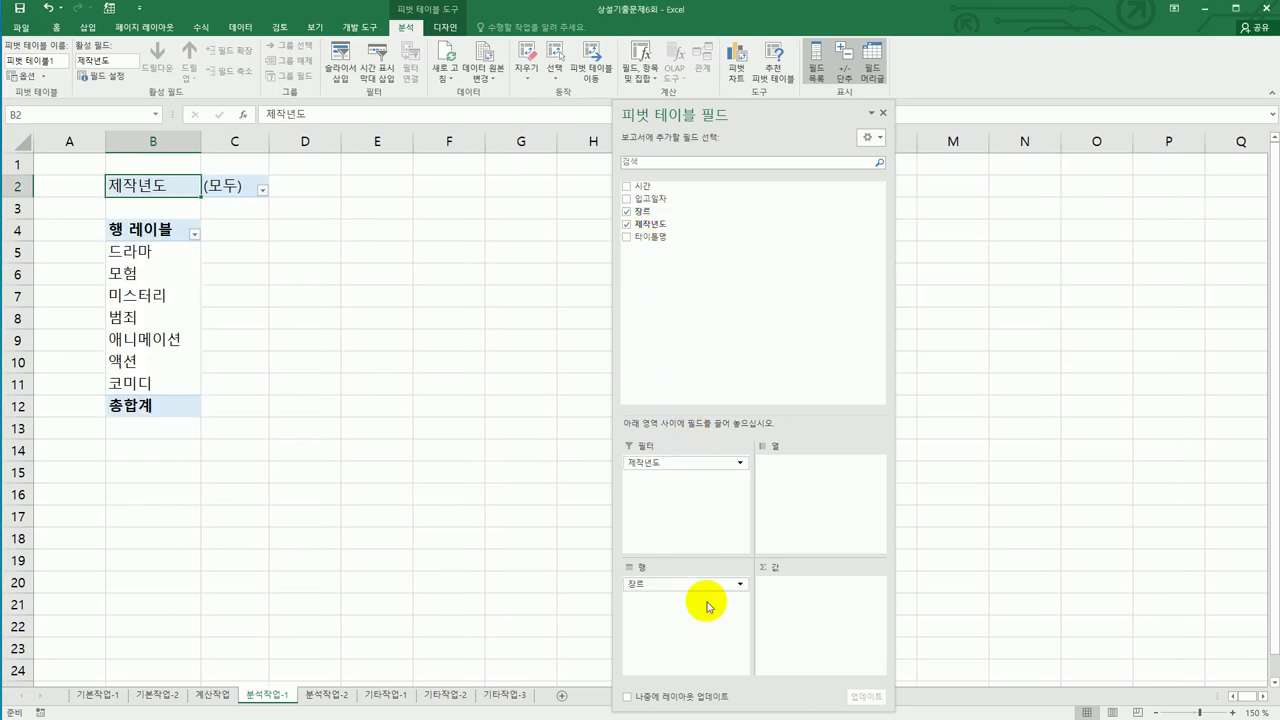
drag(651, 198, 810, 493)
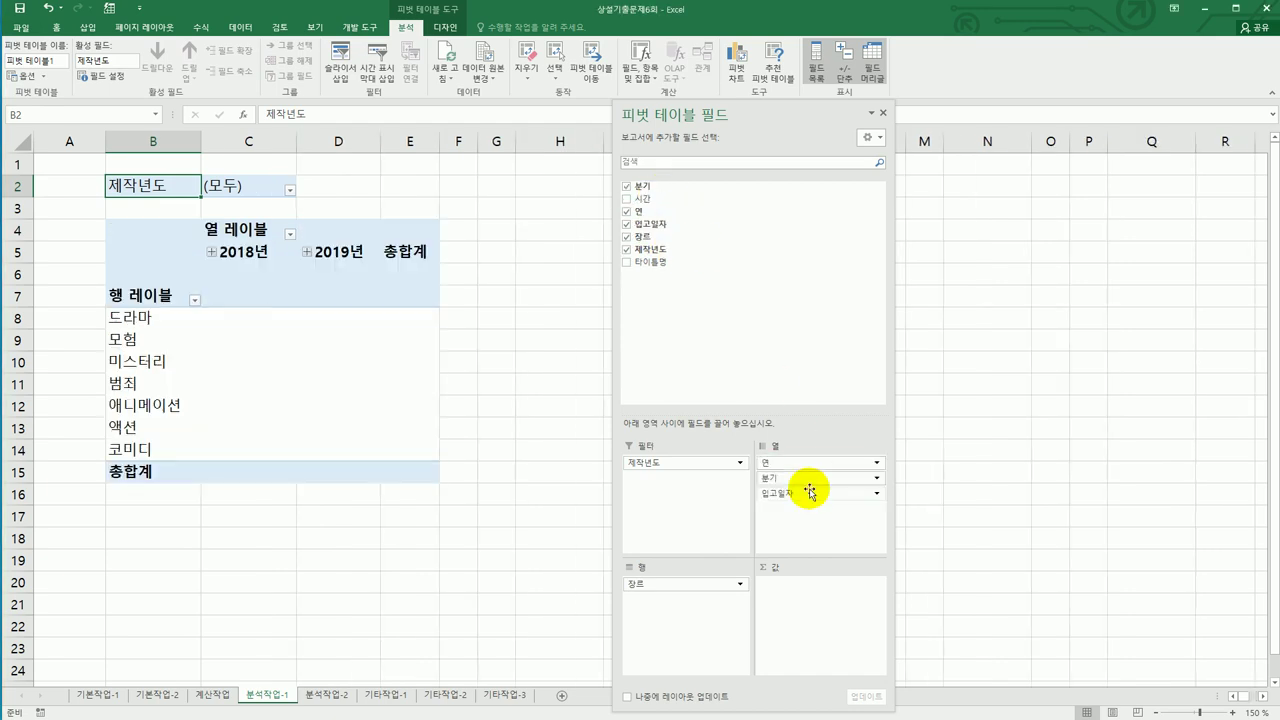
drag(689, 267, 795, 618)
drag(660, 207, 807, 635)
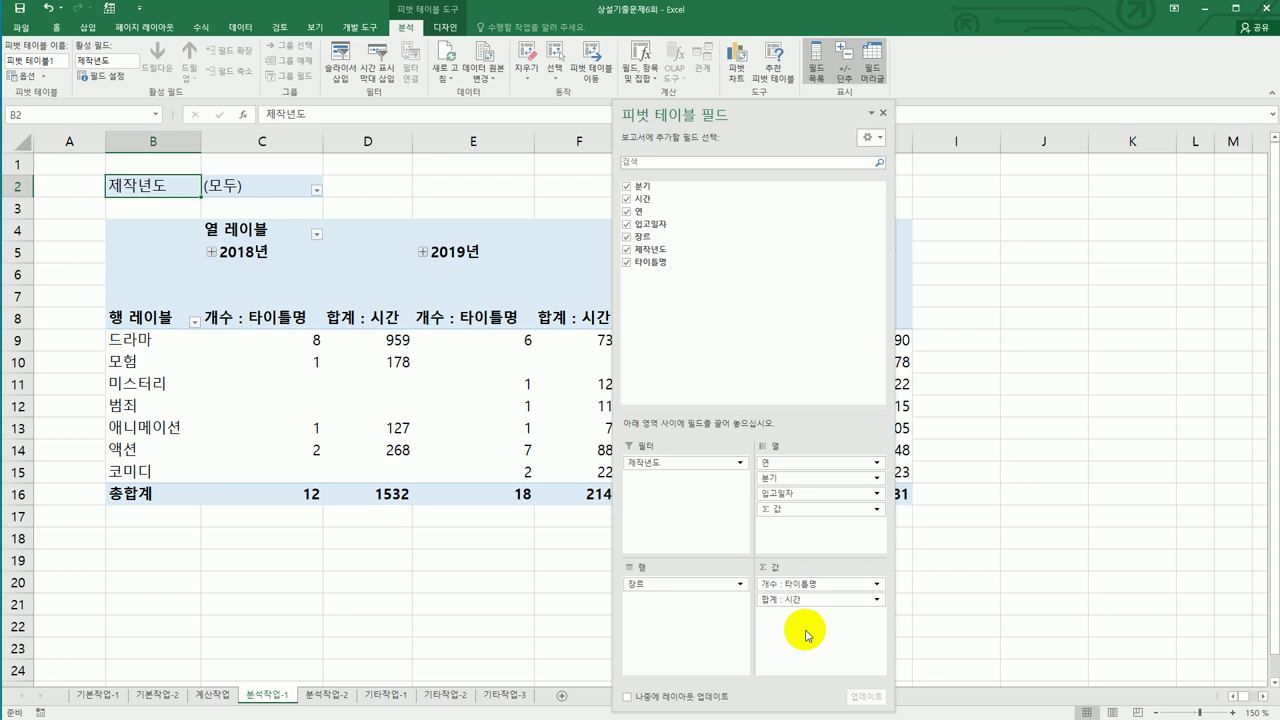
Set the PivotTable's report layout to outline form (개요 형식으로 표시)
click(444, 28)
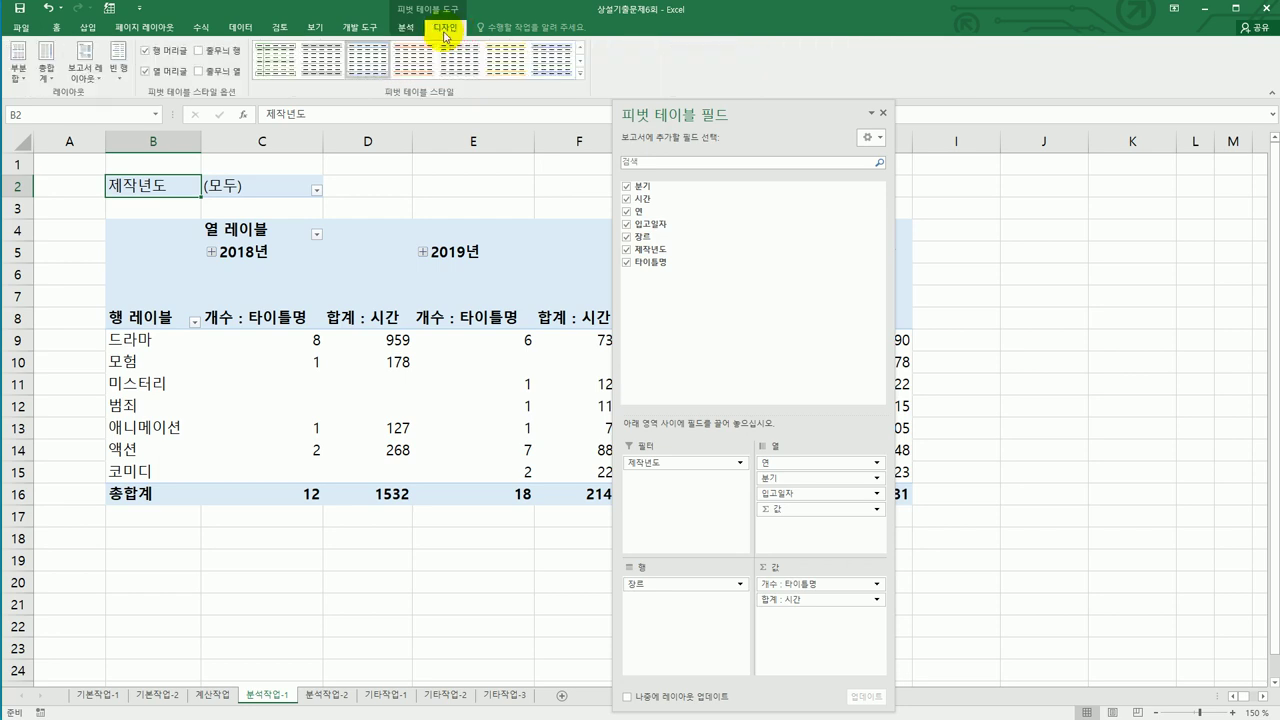
click(85, 55)
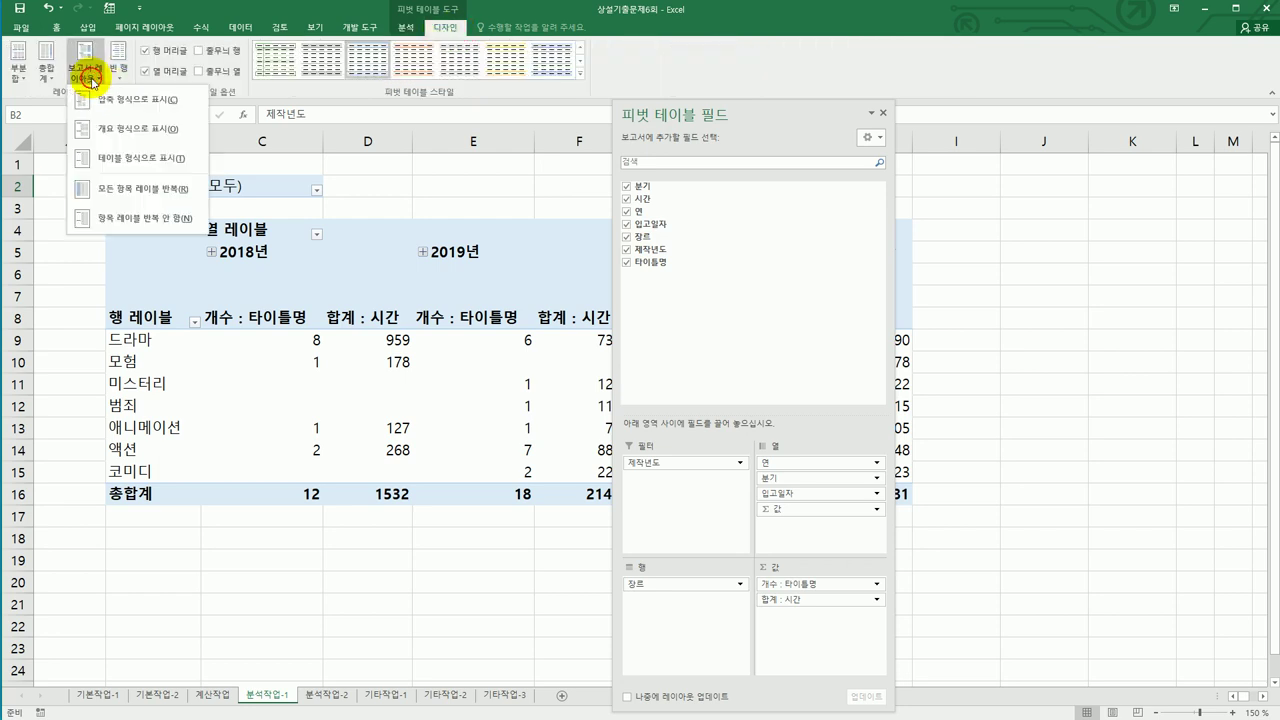
click(102, 128)
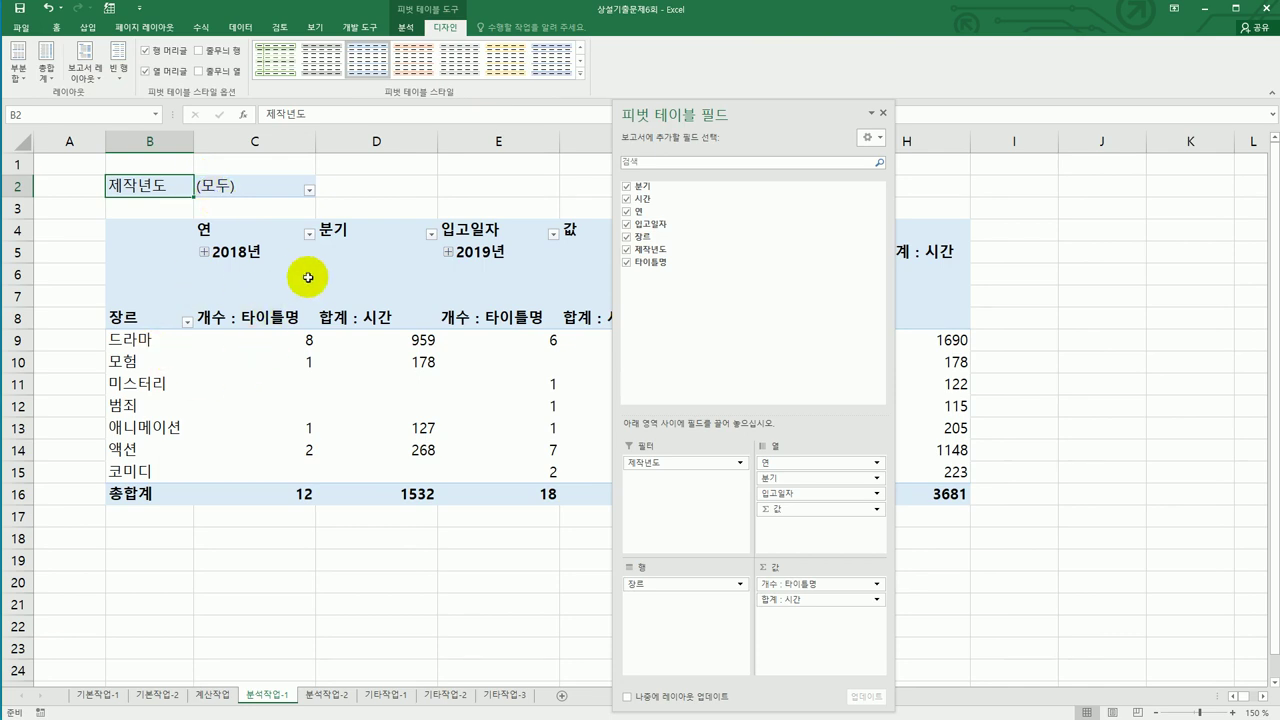
Group the 입고일자 column field by years (연) only, removing the month and quarter units
drag(743, 112, 883, 99)
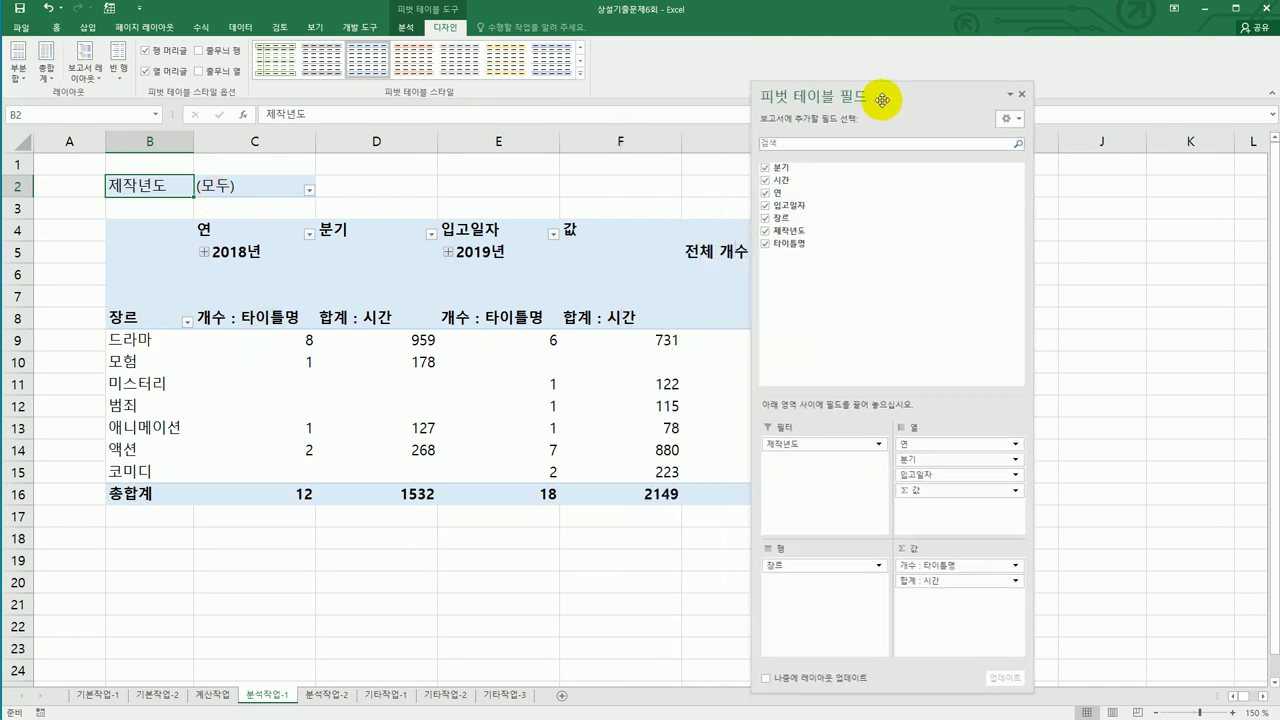
click(492, 255)
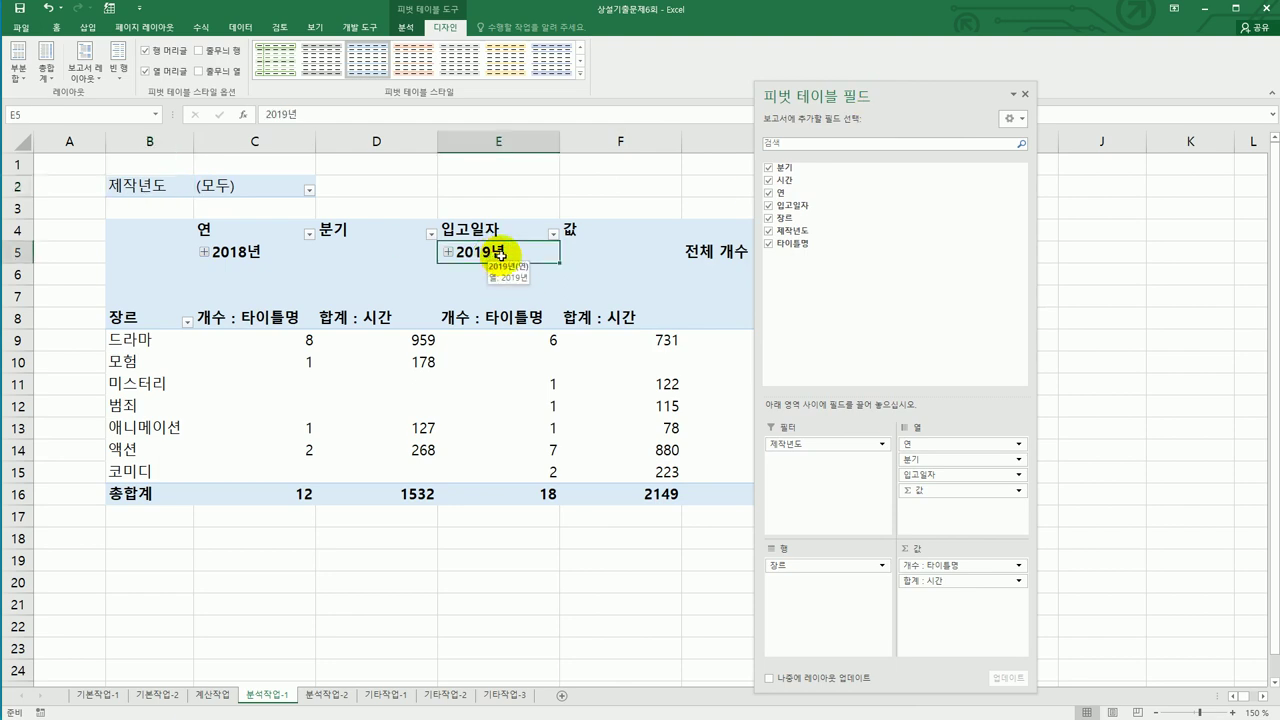
click(225, 253)
click(470, 255)
click(249, 252)
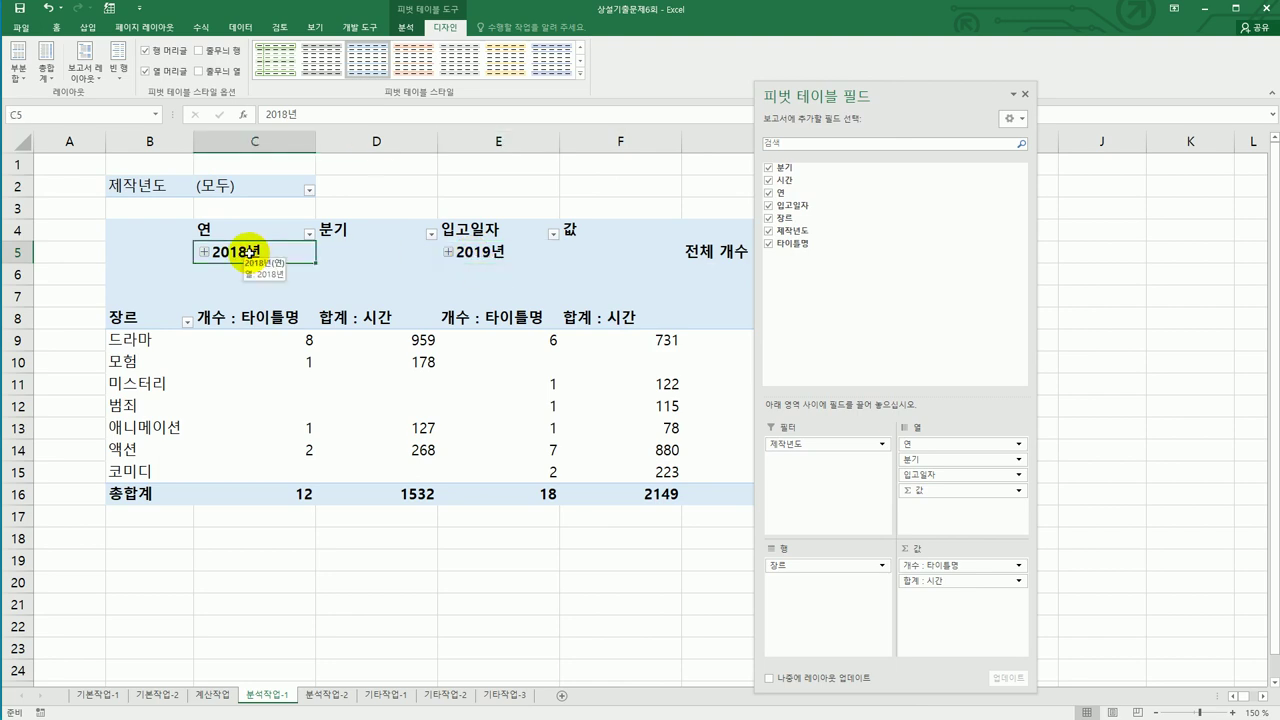
right_click(251, 253)
click(331, 381)
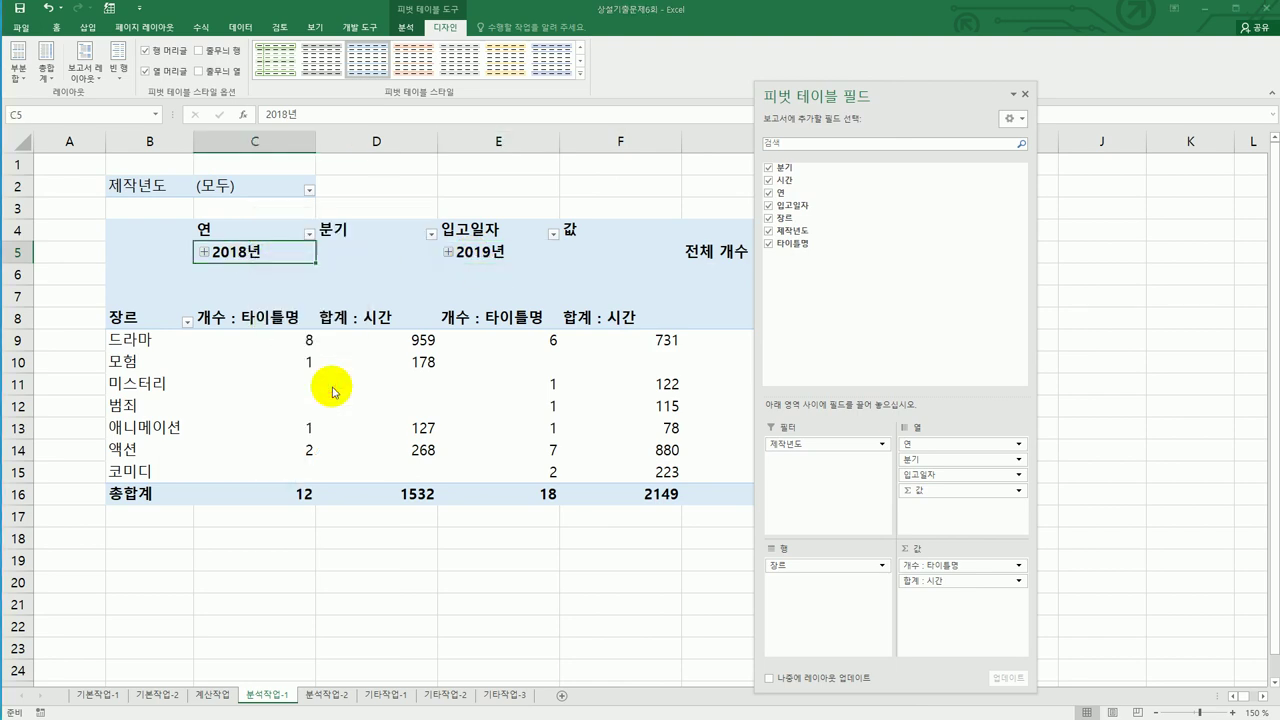
drag(315, 276, 435, 269)
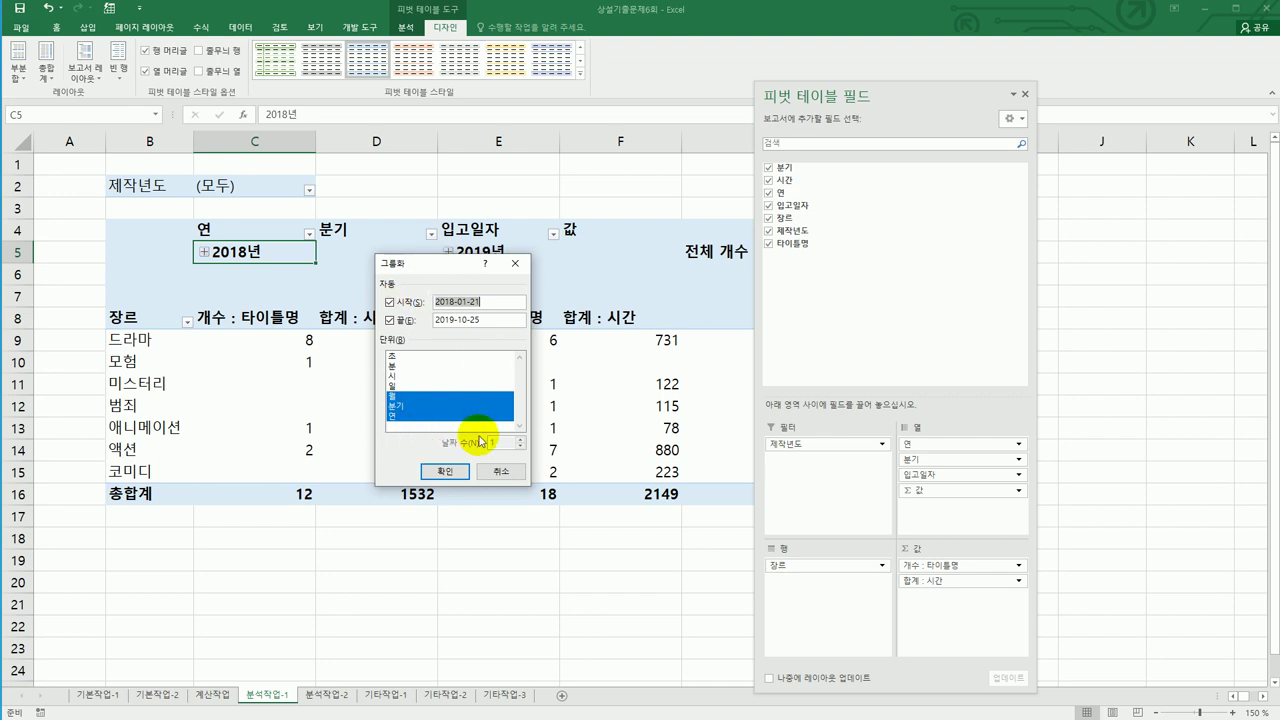
click(400, 396)
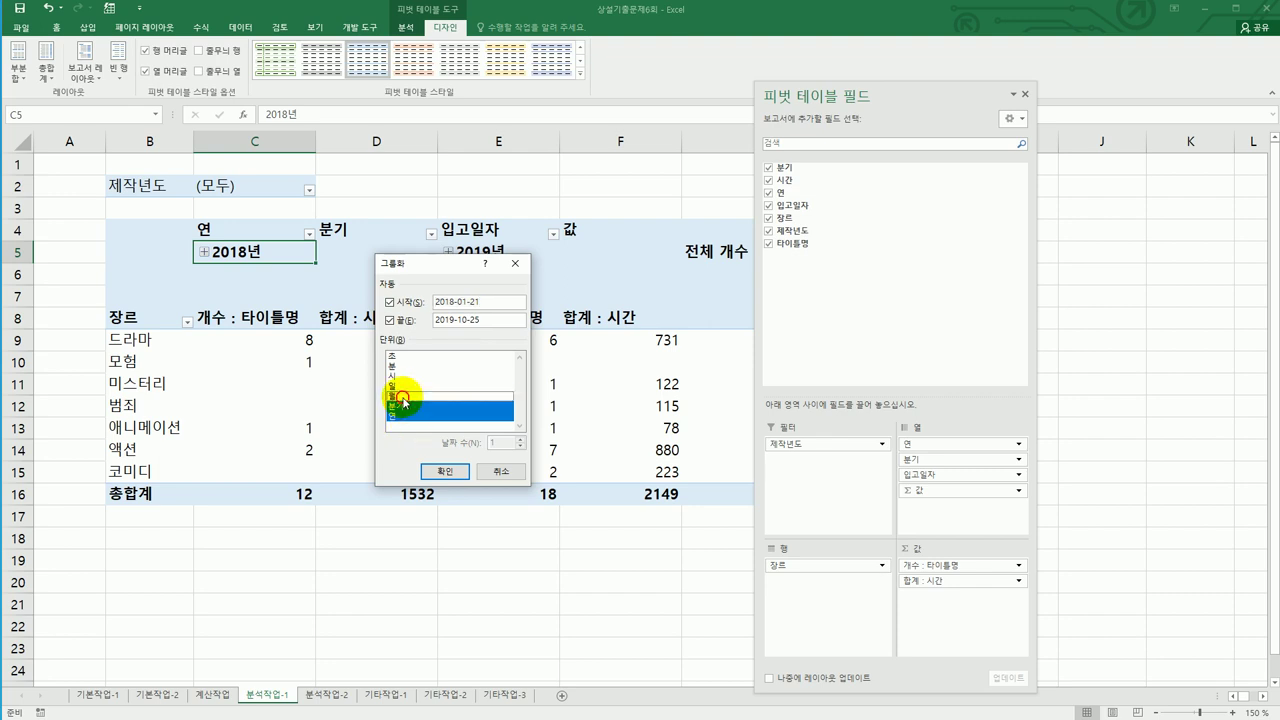
click(403, 406)
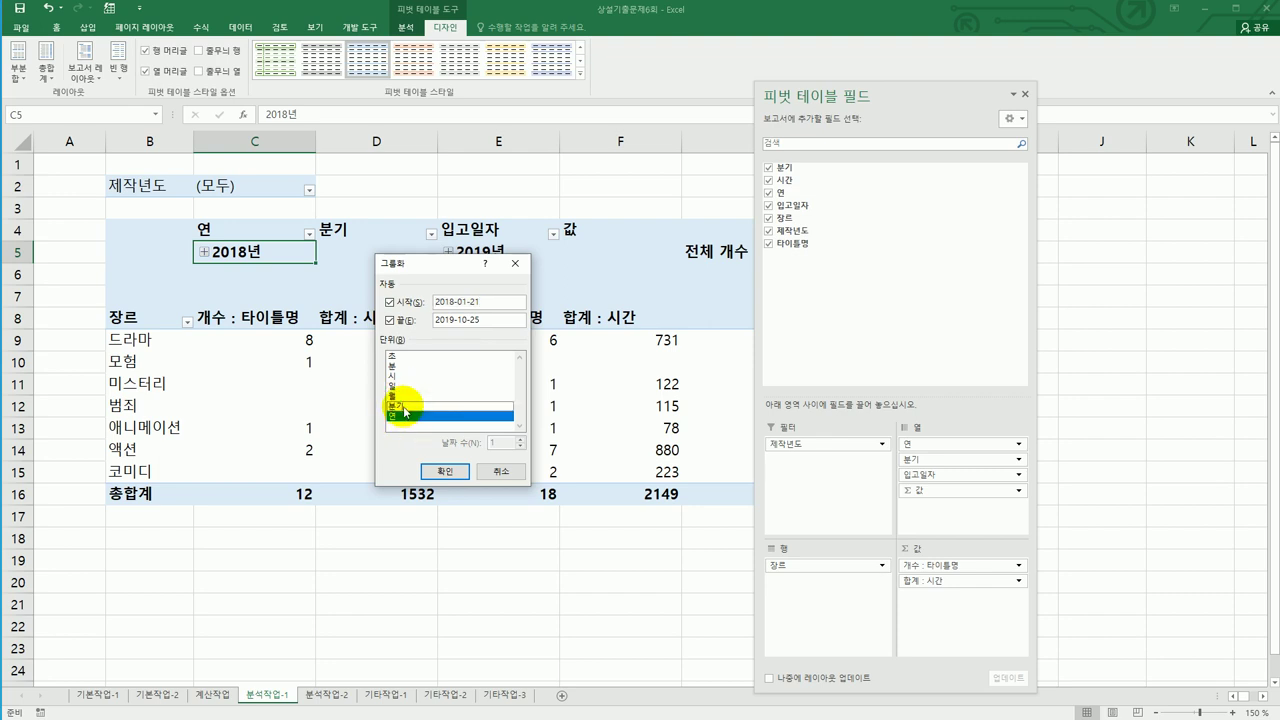
click(437, 474)
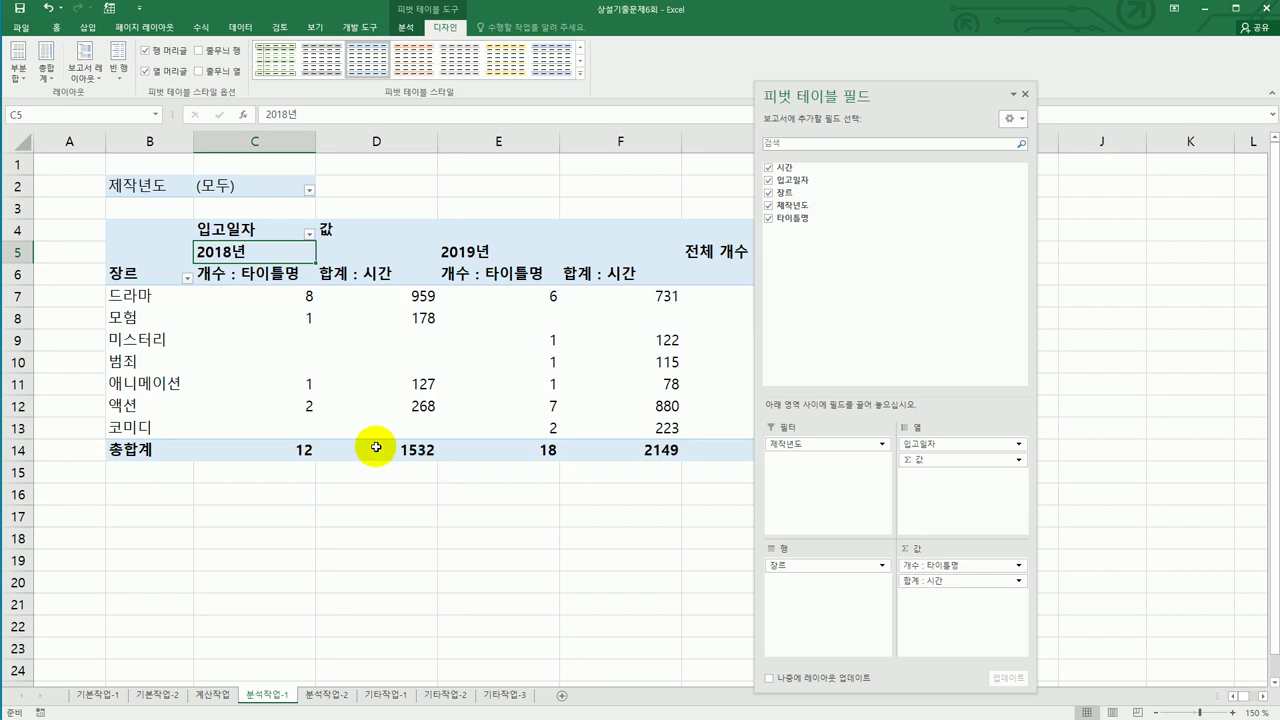
Sort the 장르 row labels in descending text order
click(158, 274)
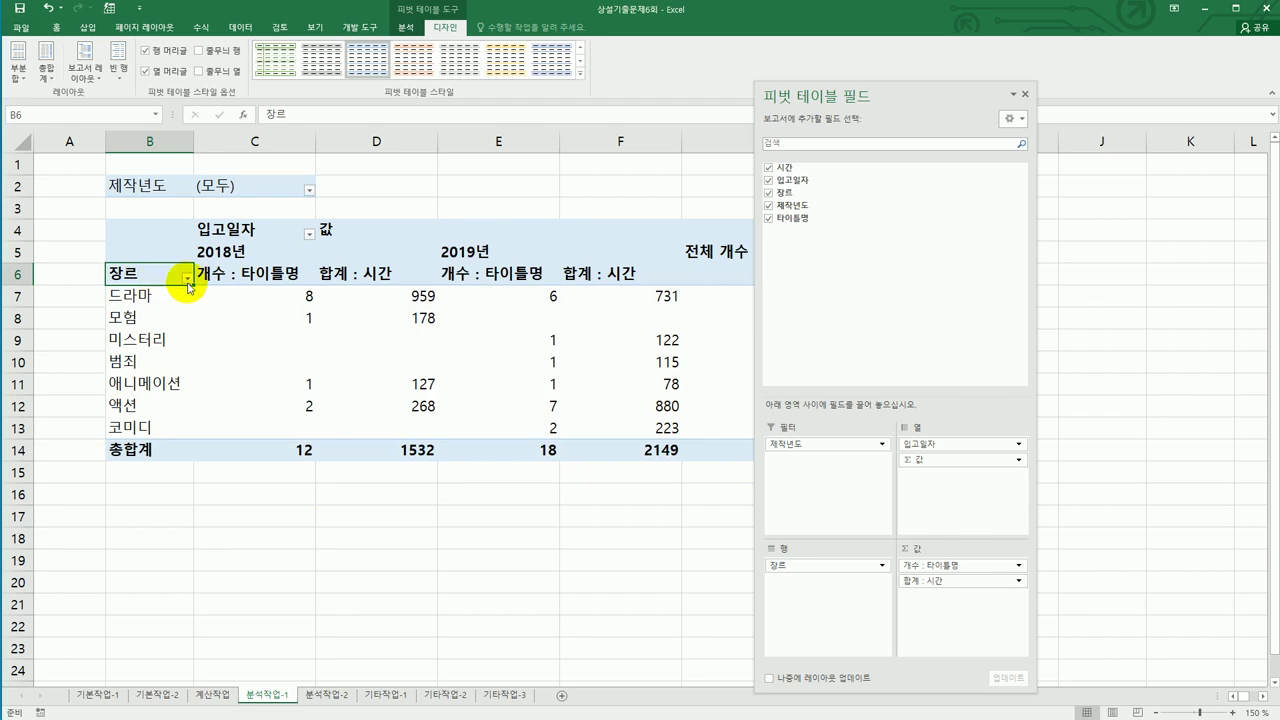
click(188, 284)
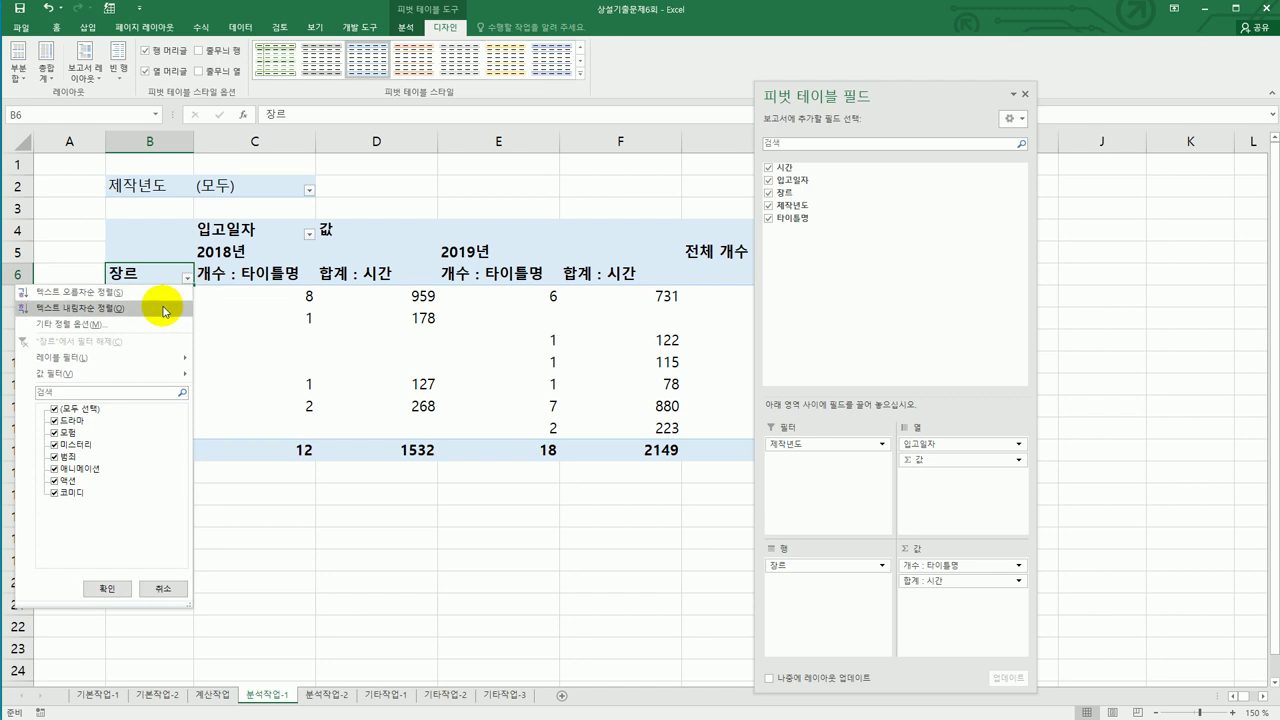
click(164, 309)
mouse_move(233, 354)
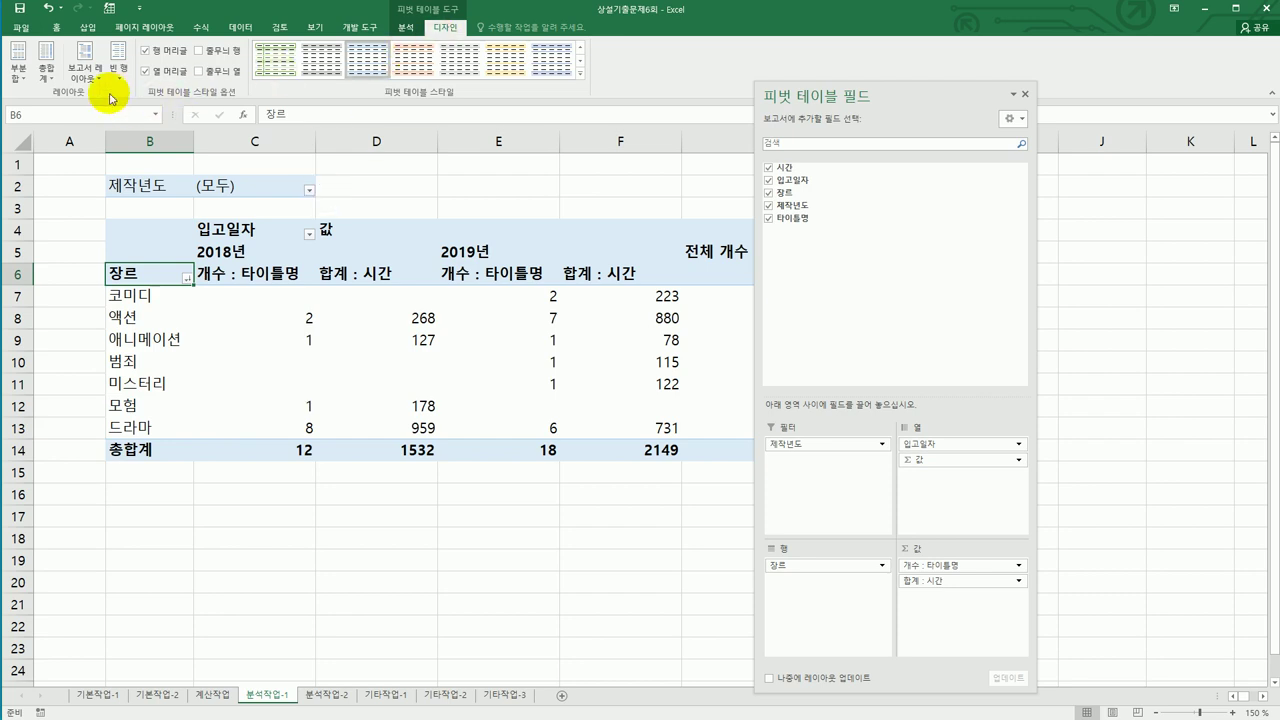
Turn on the PivotTable's grand totals for columns only (열의 총합계만 설정)
click(47, 78)
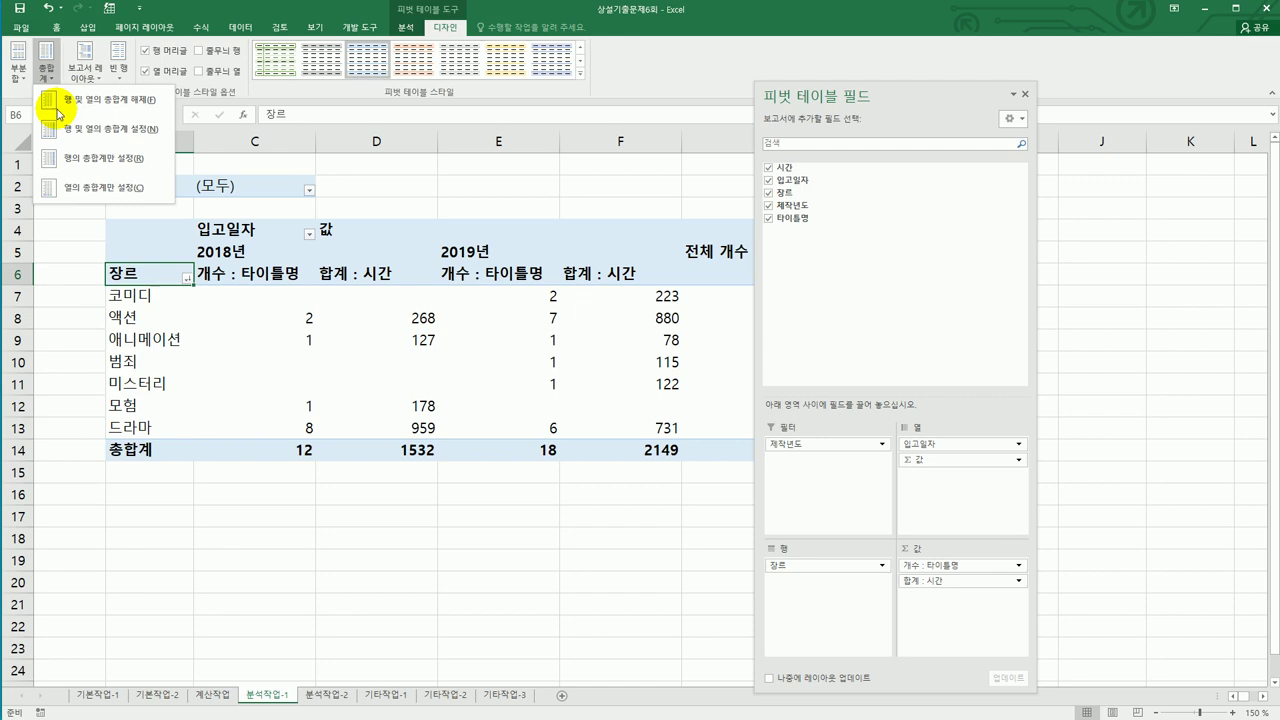
click(76, 190)
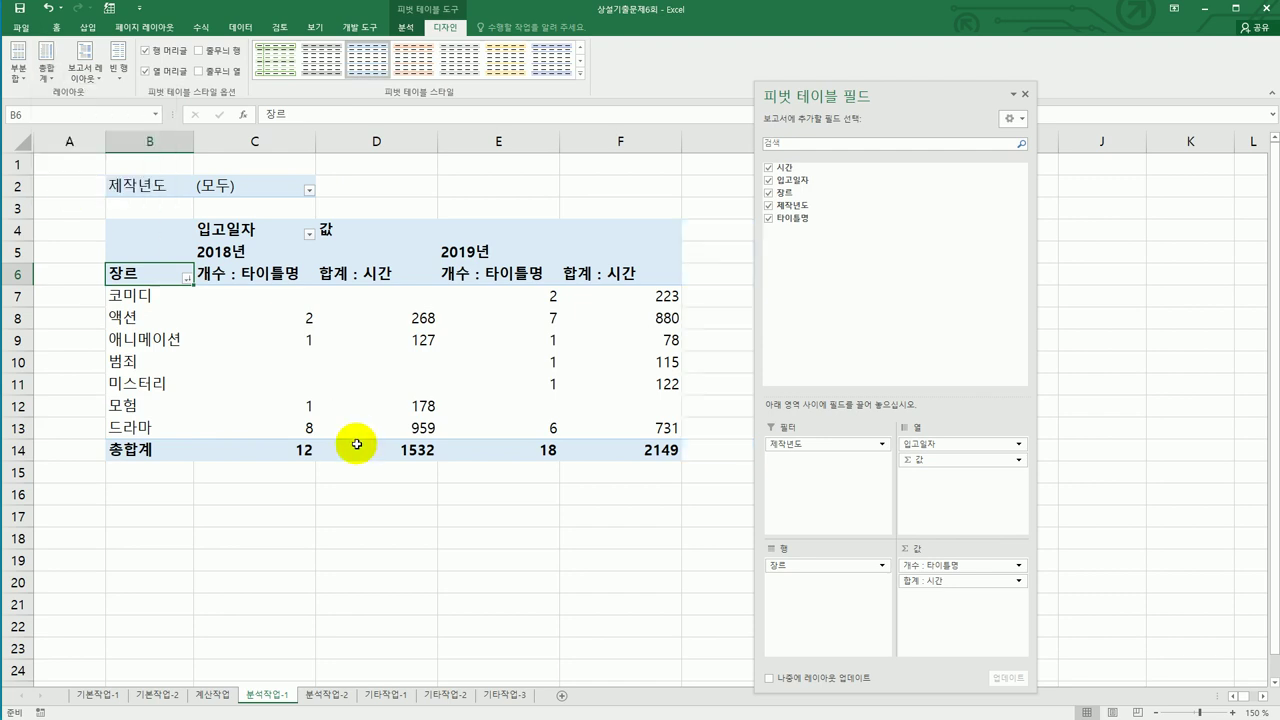
mouse_move(357, 444)
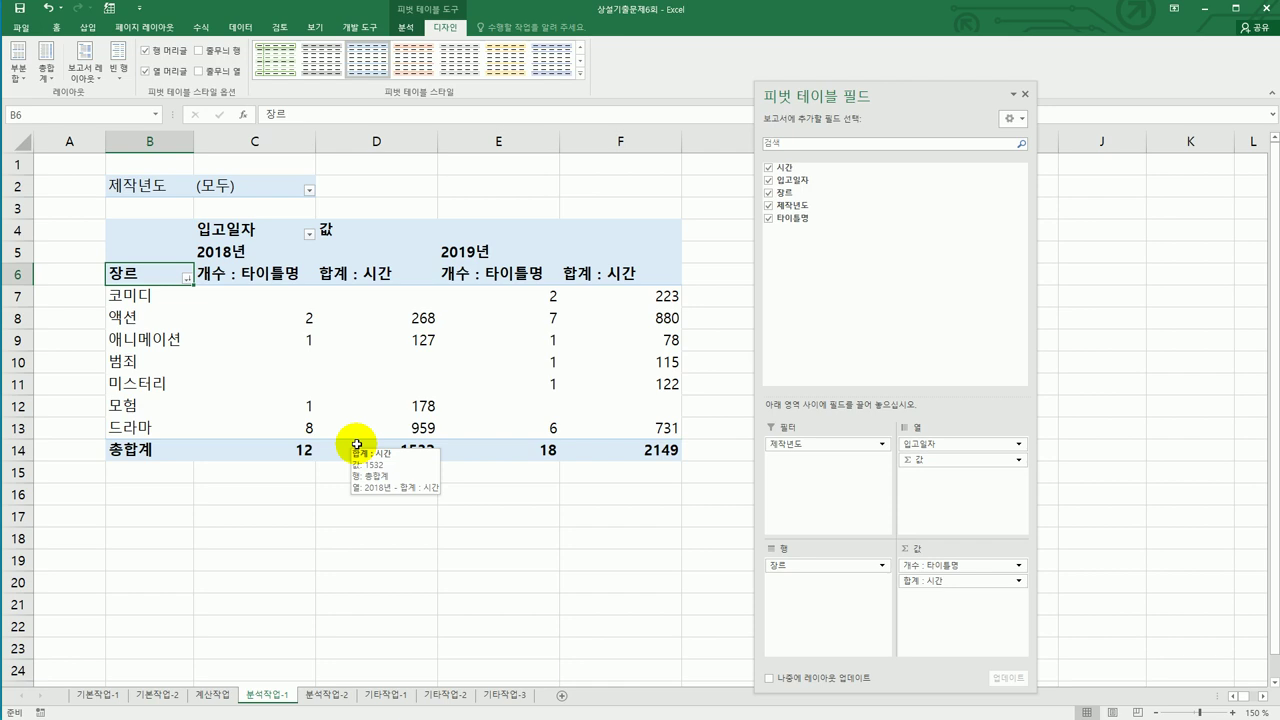
Summarize the 시간 value field by average (평균) and format it as a number (숫자) with 1 decimal place
click(348, 284)
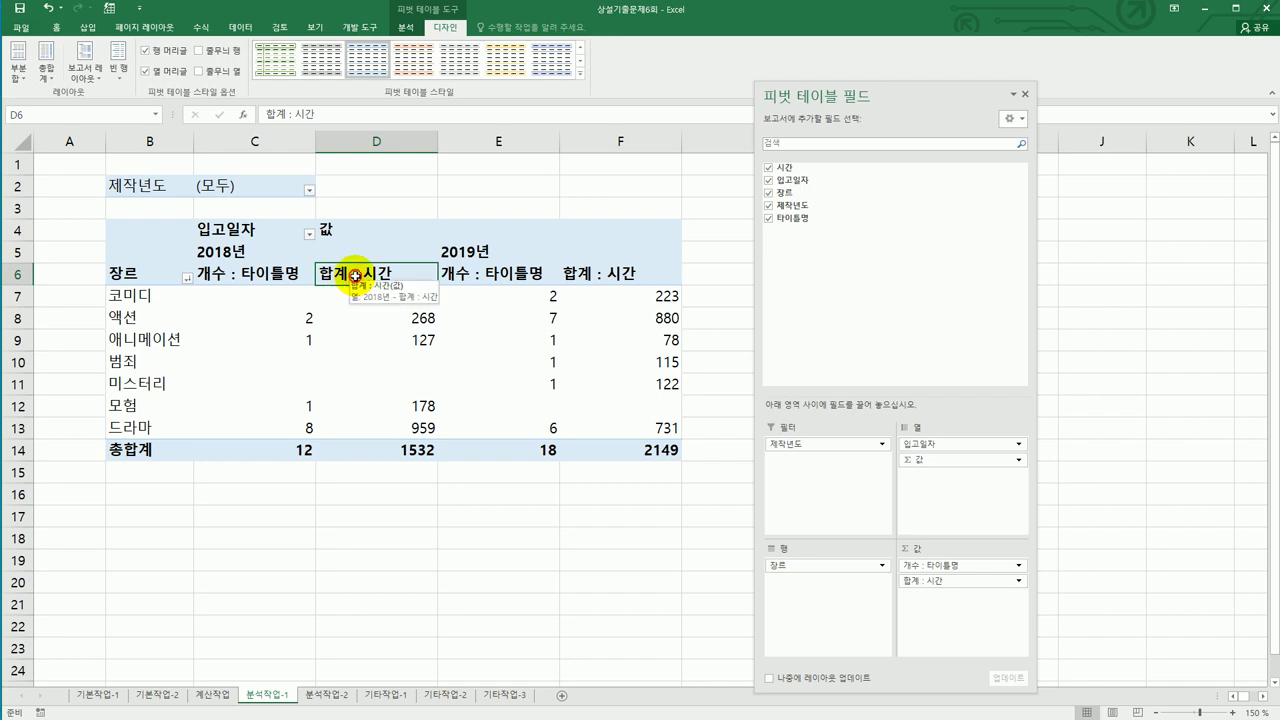
double_click(355, 276)
click(569, 396)
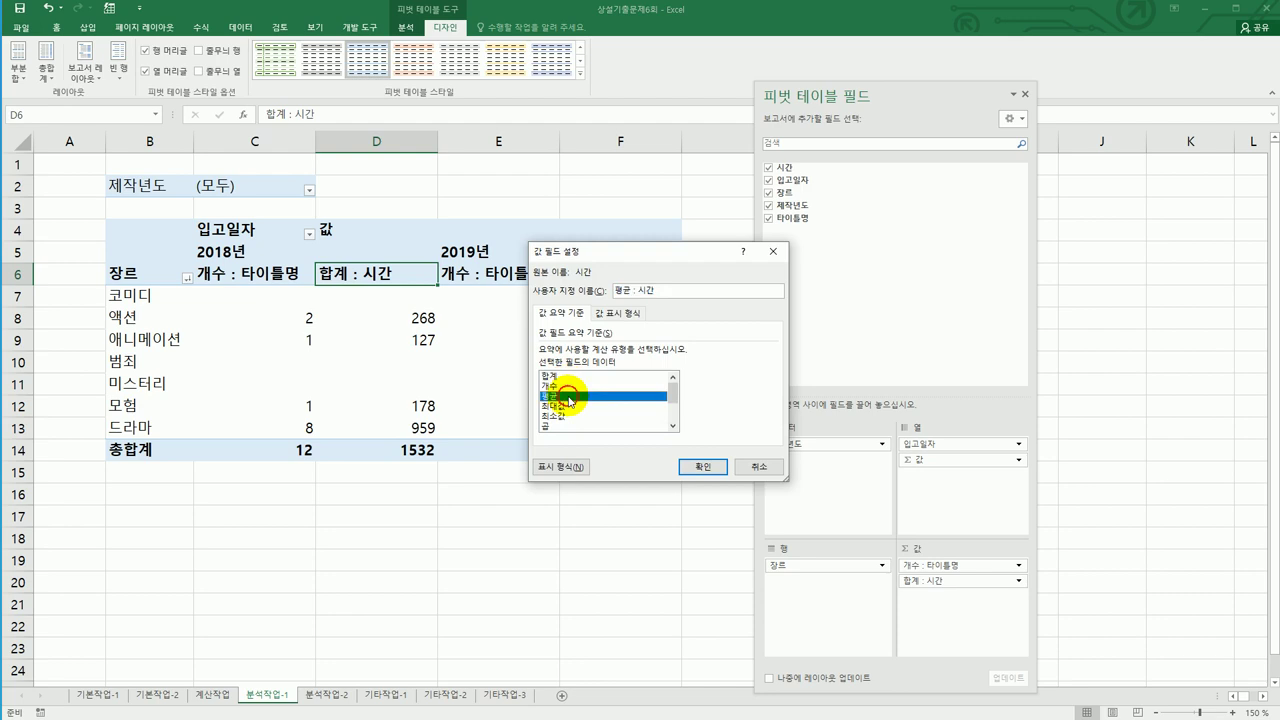
click(563, 466)
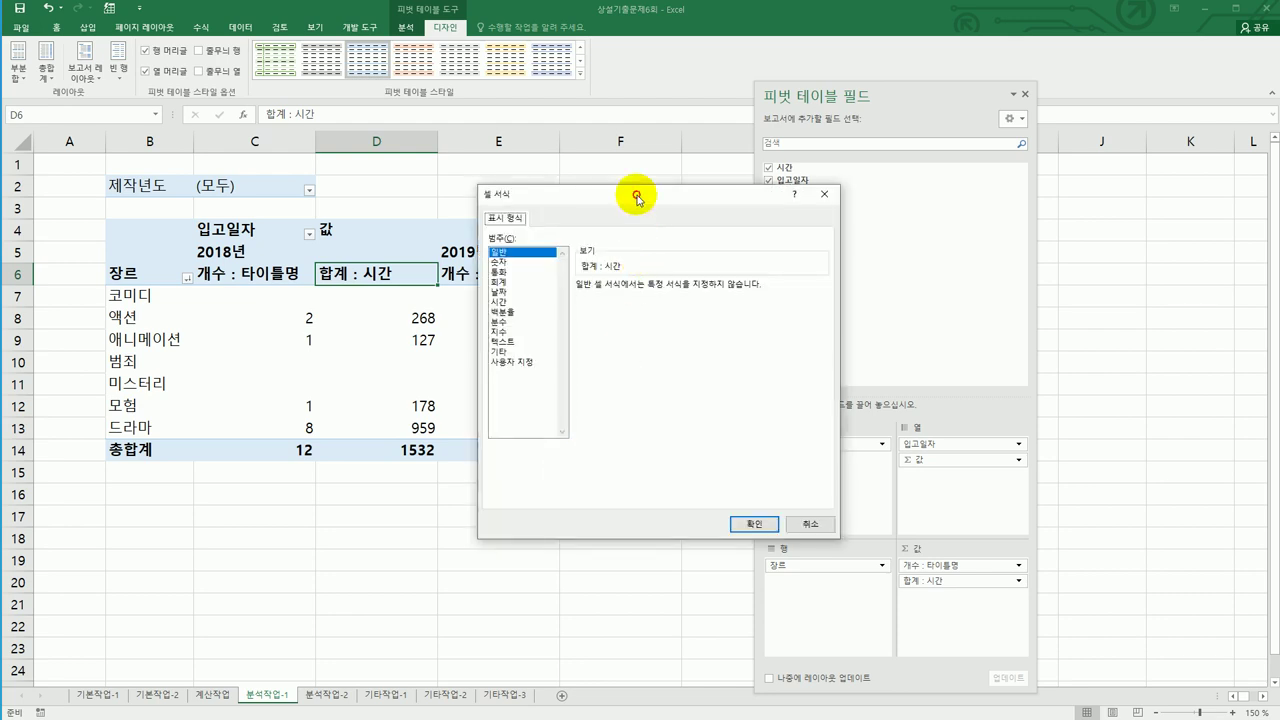
drag(634, 191, 790, 196)
click(650, 257)
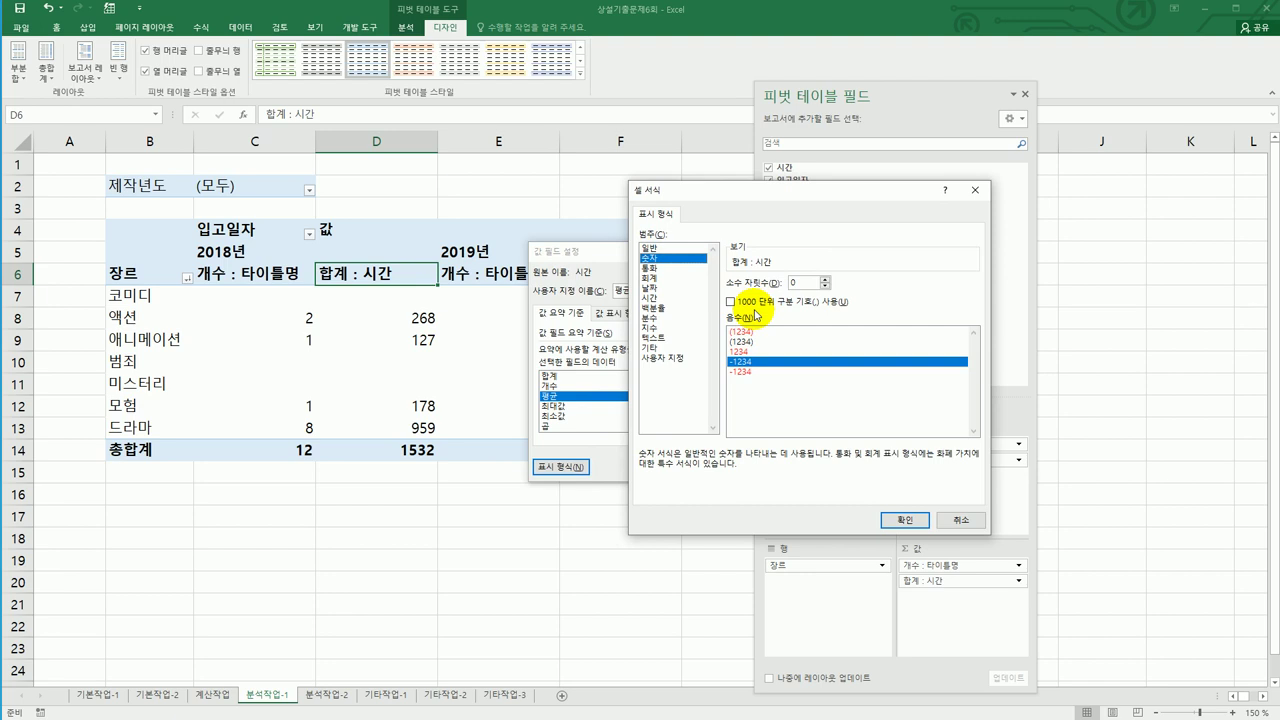
click(824, 279)
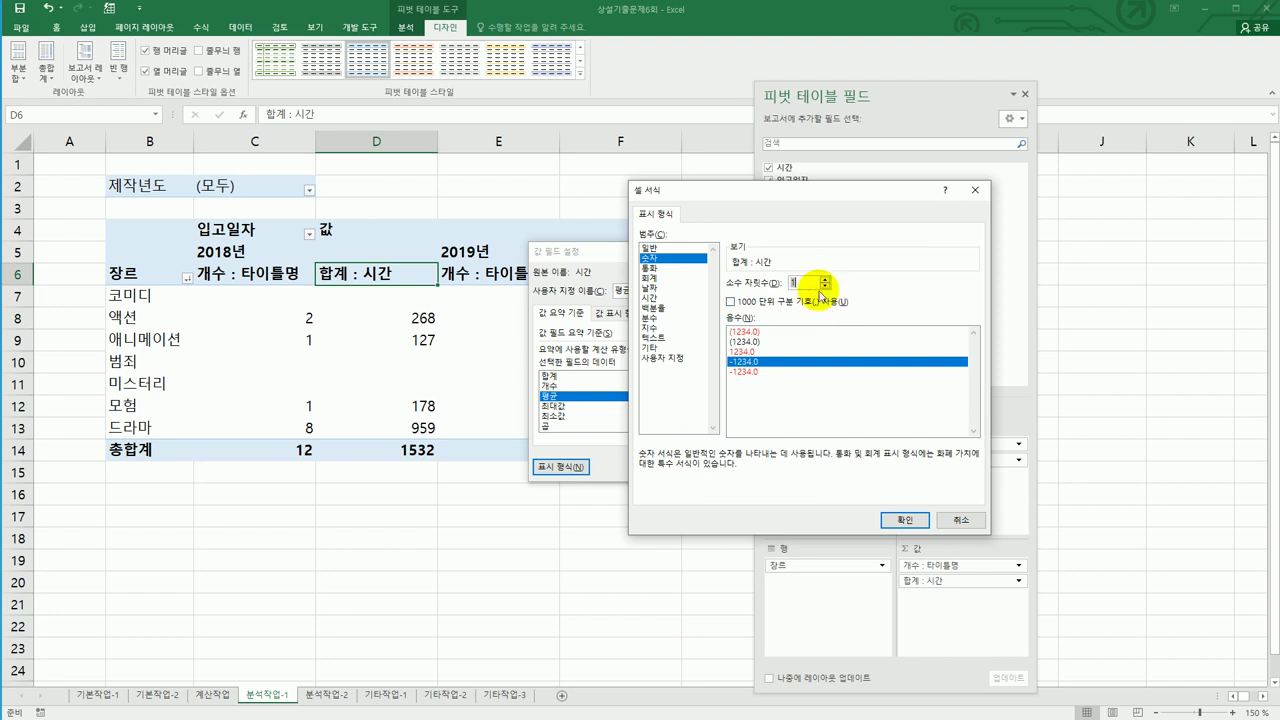
click(891, 520)
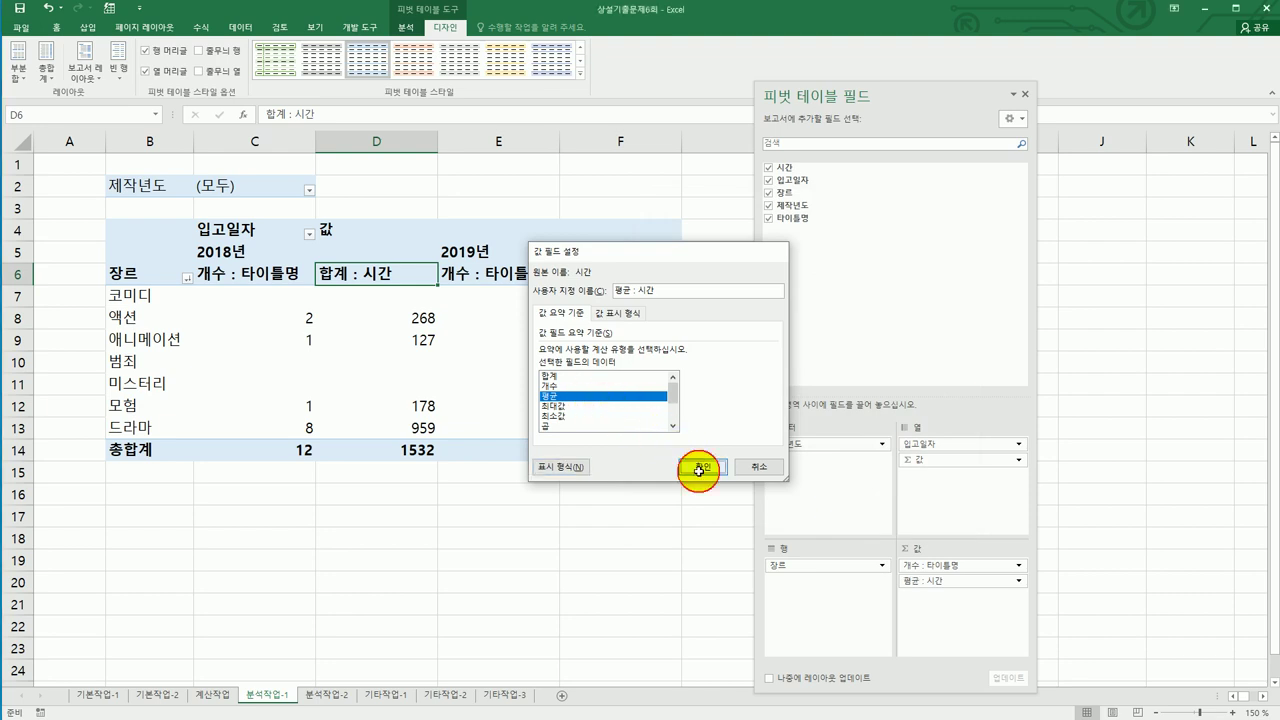
click(696, 467)
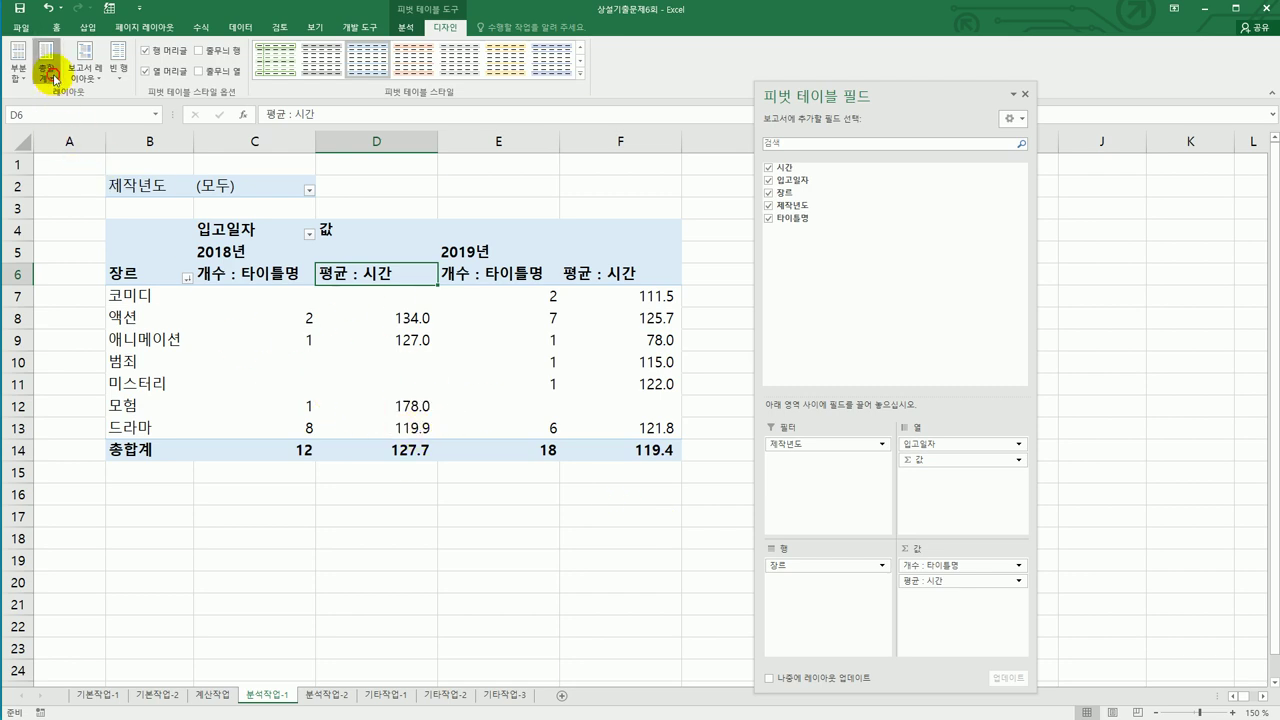
Review the PivotTable's grand total choices and its totals and filters options (요약 및 필터) without changing them
click(54, 79)
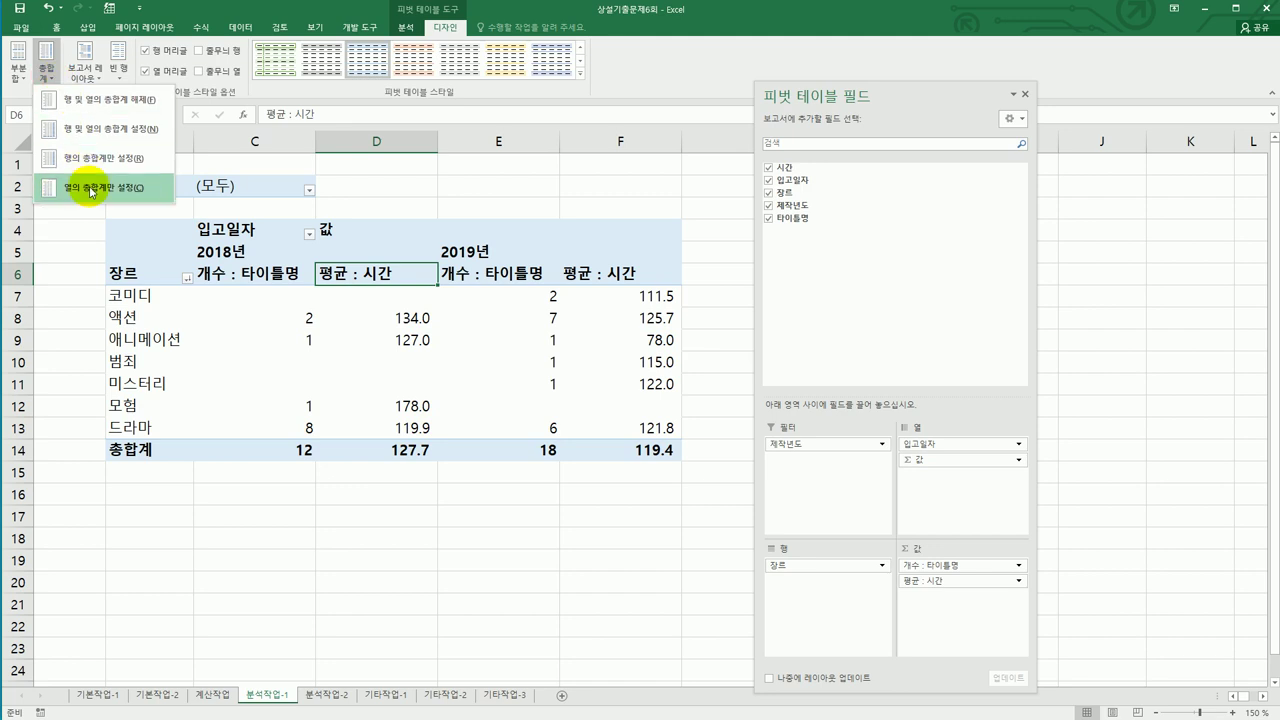
click(410, 298)
right_click(403, 276)
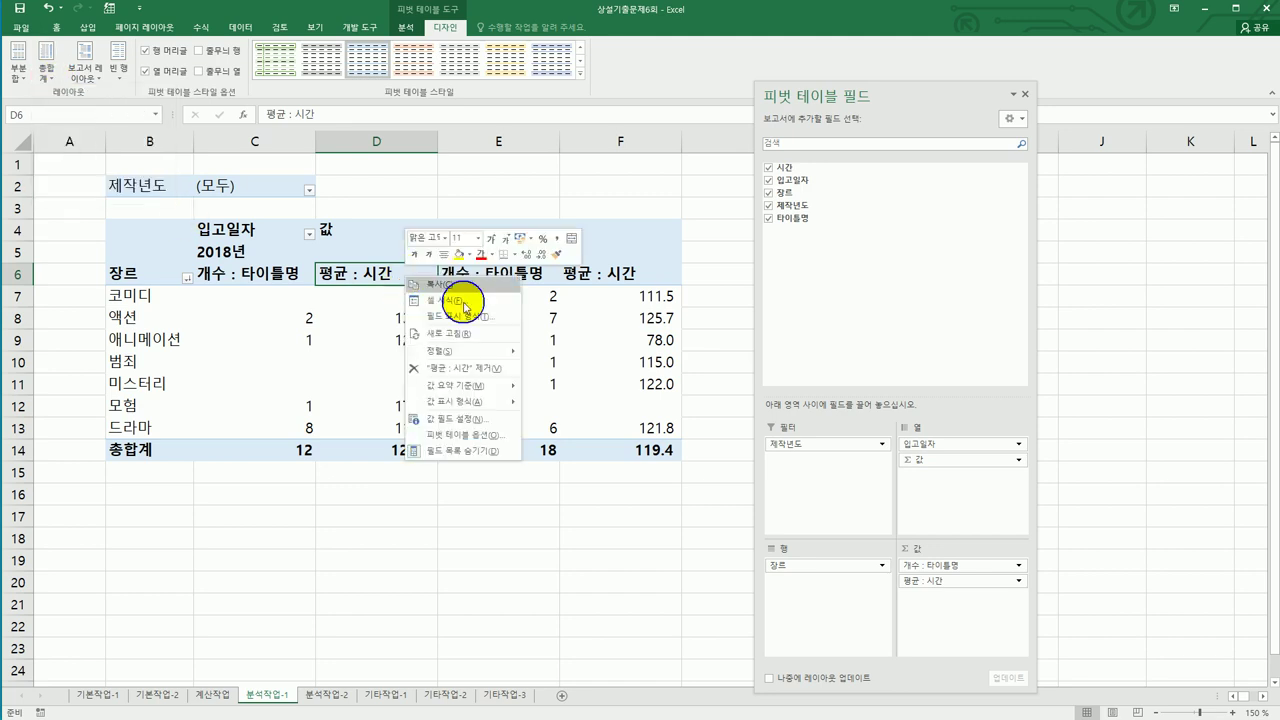
click(483, 436)
click(428, 307)
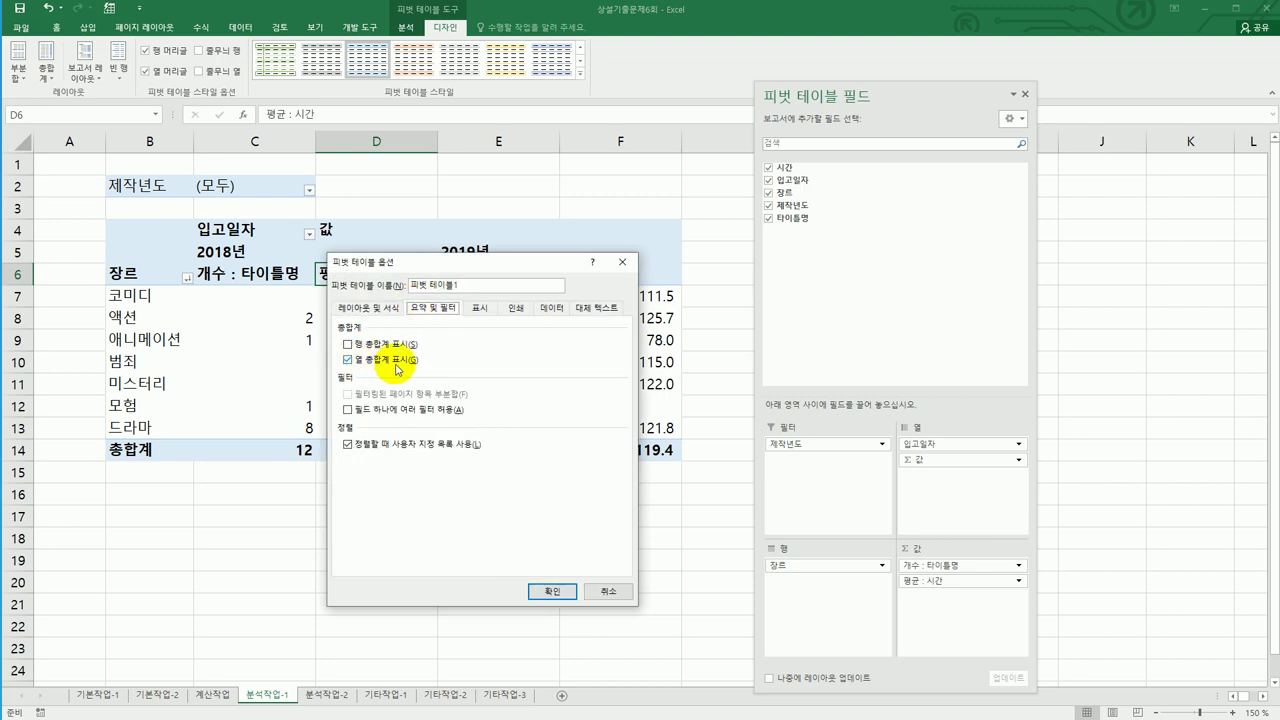
click(615, 591)
click(688, 576)
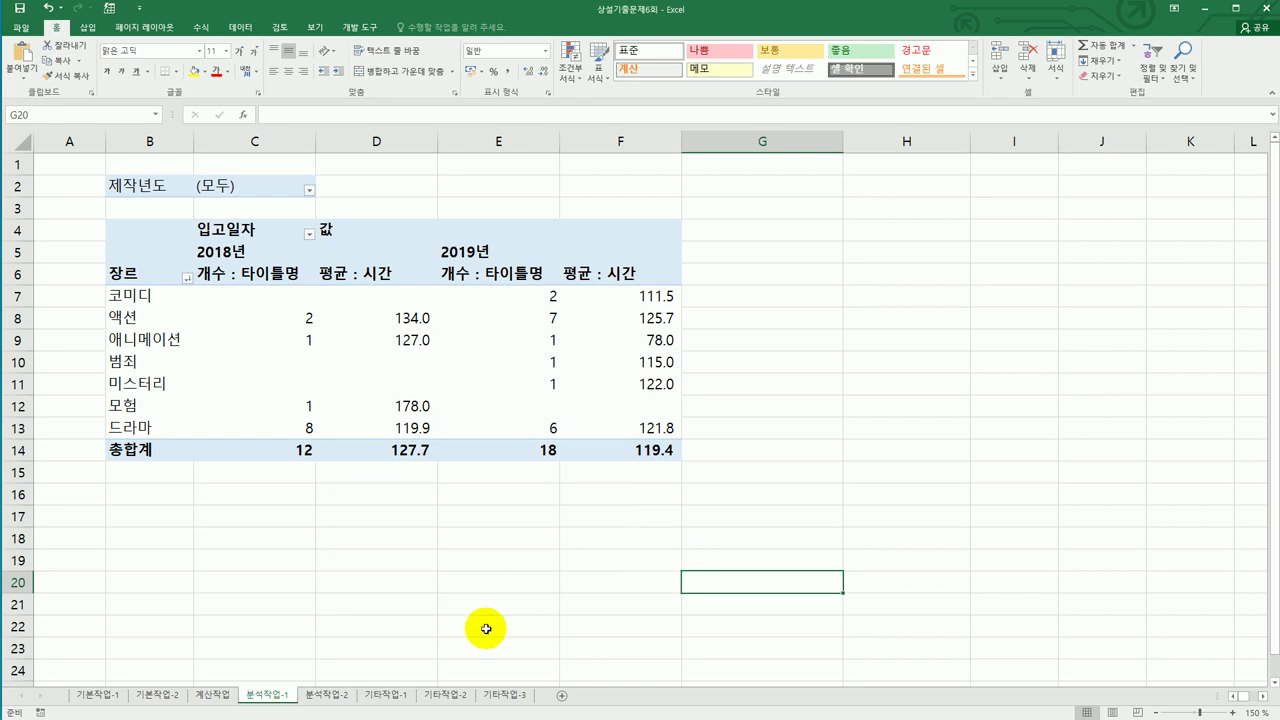
On the 분석작업-2 sheet, restrict the 판매가 values in C14:C19 with a custom (사용자 지정) data validation formula =mod(C14,1000)=0
click(330, 694)
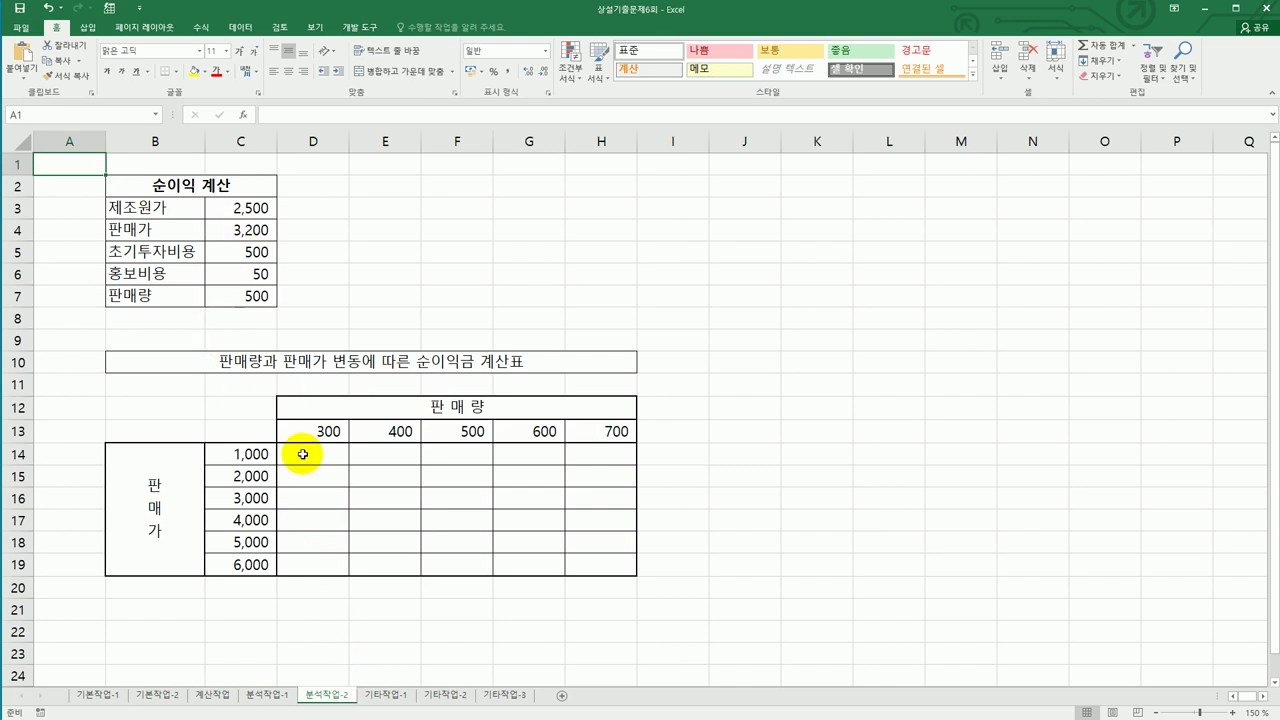
drag(250, 456, 245, 565)
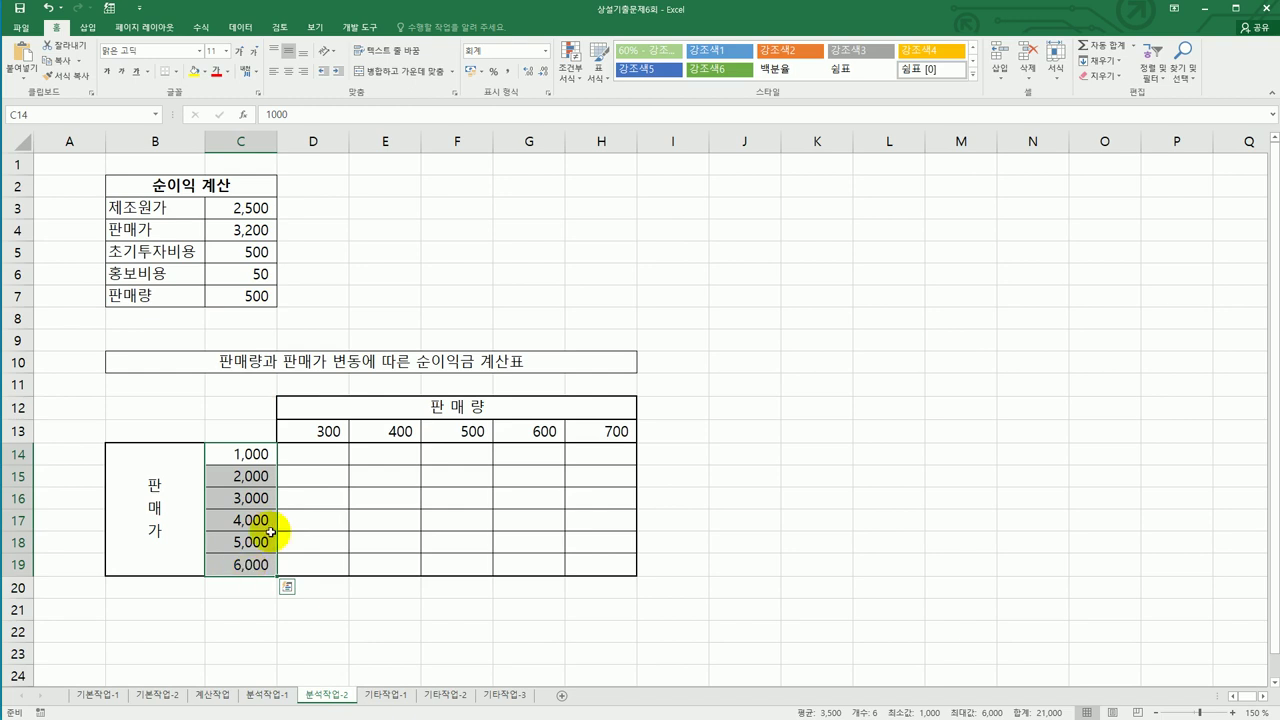
click(240, 27)
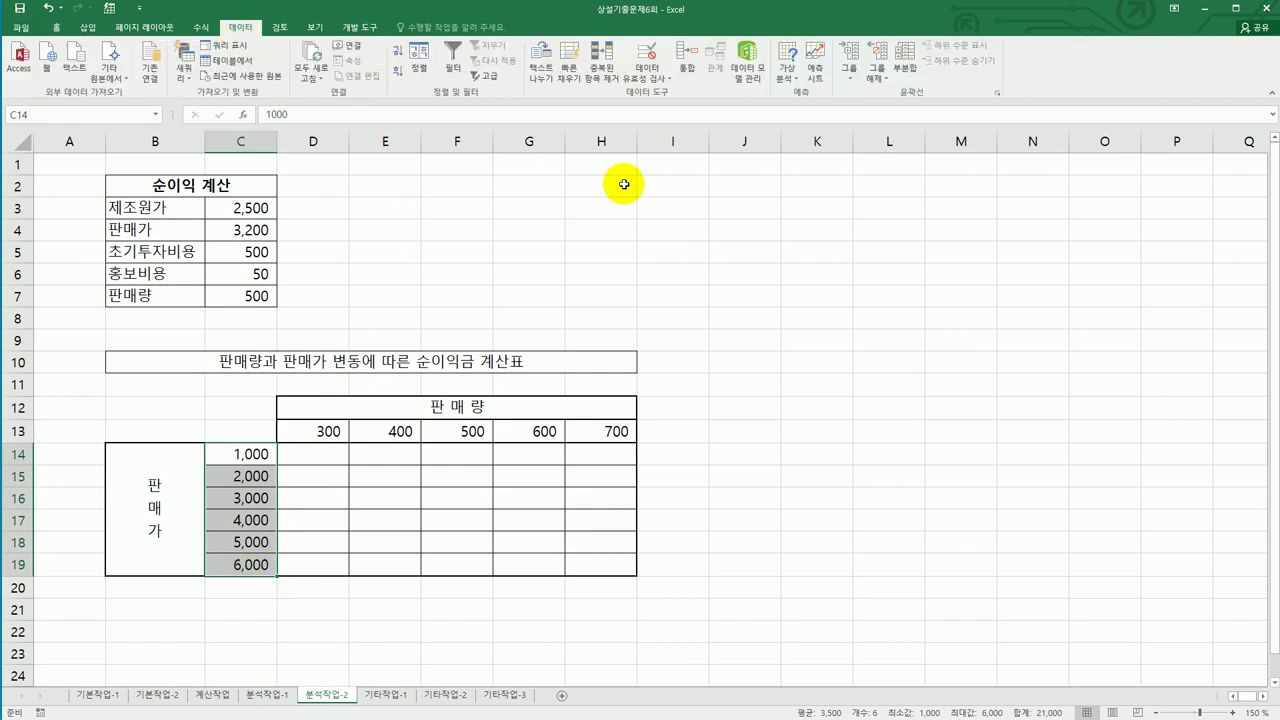
click(647, 75)
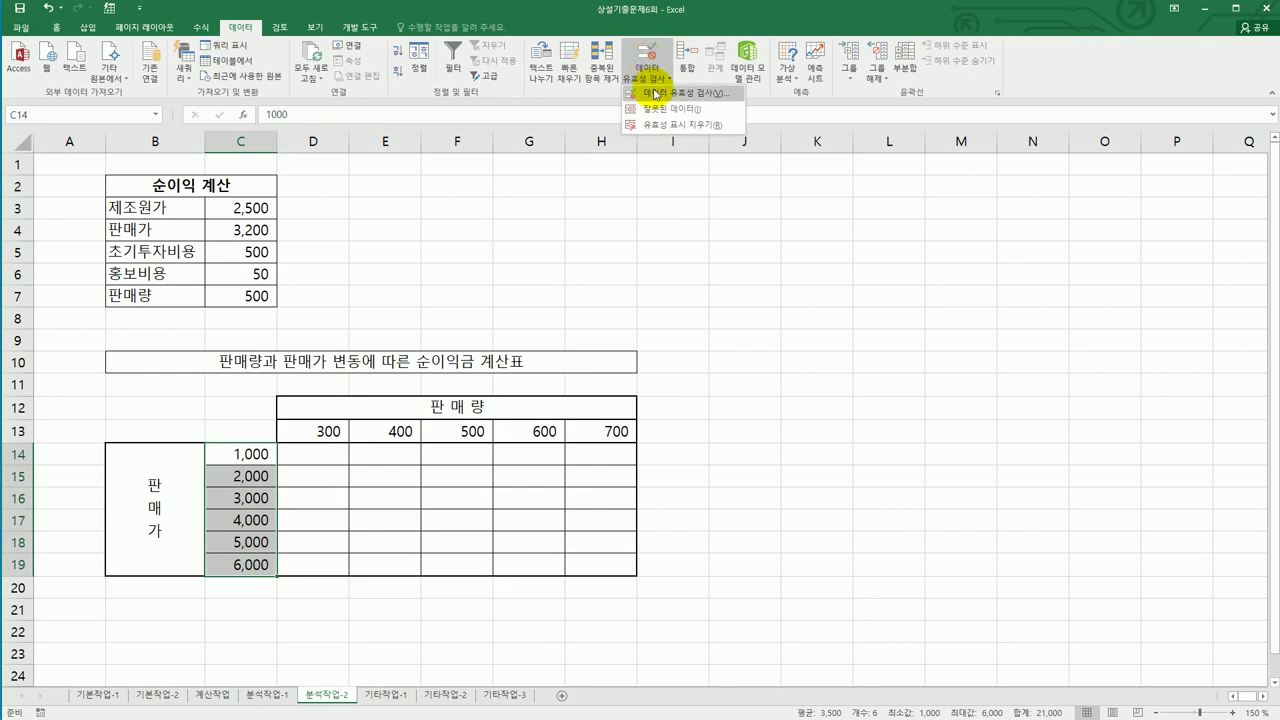
click(657, 92)
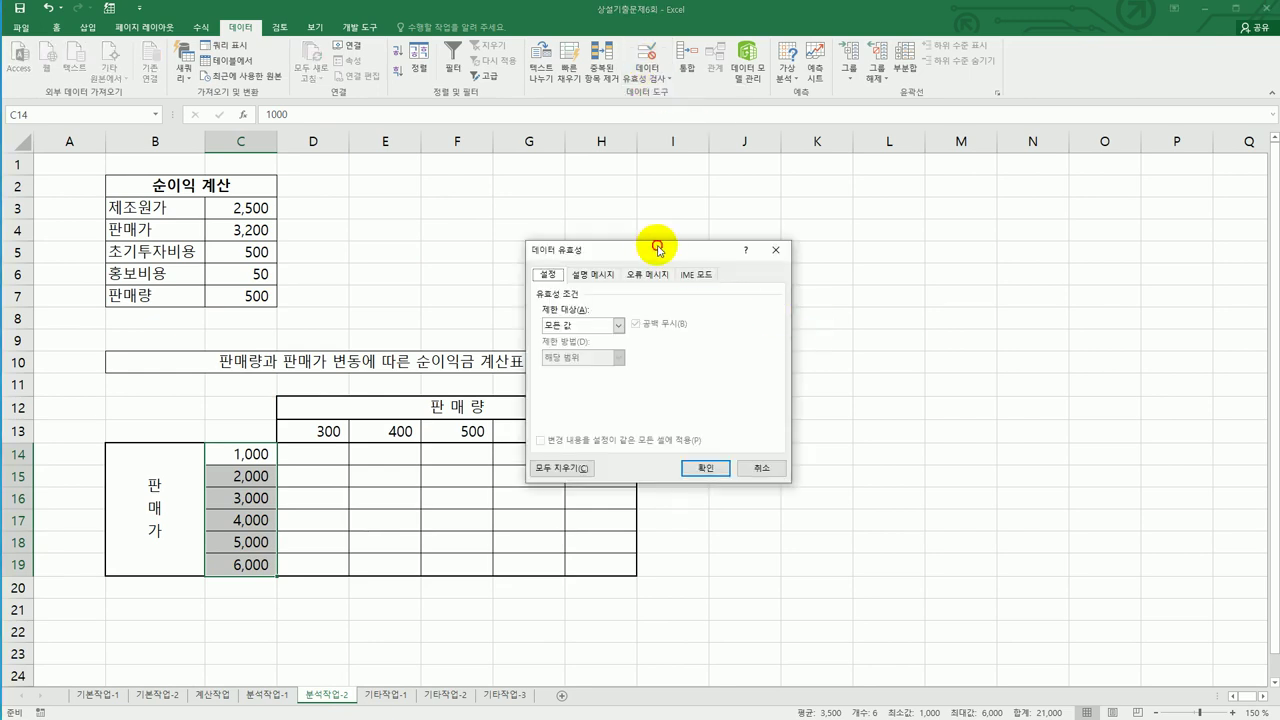
drag(659, 250, 793, 241)
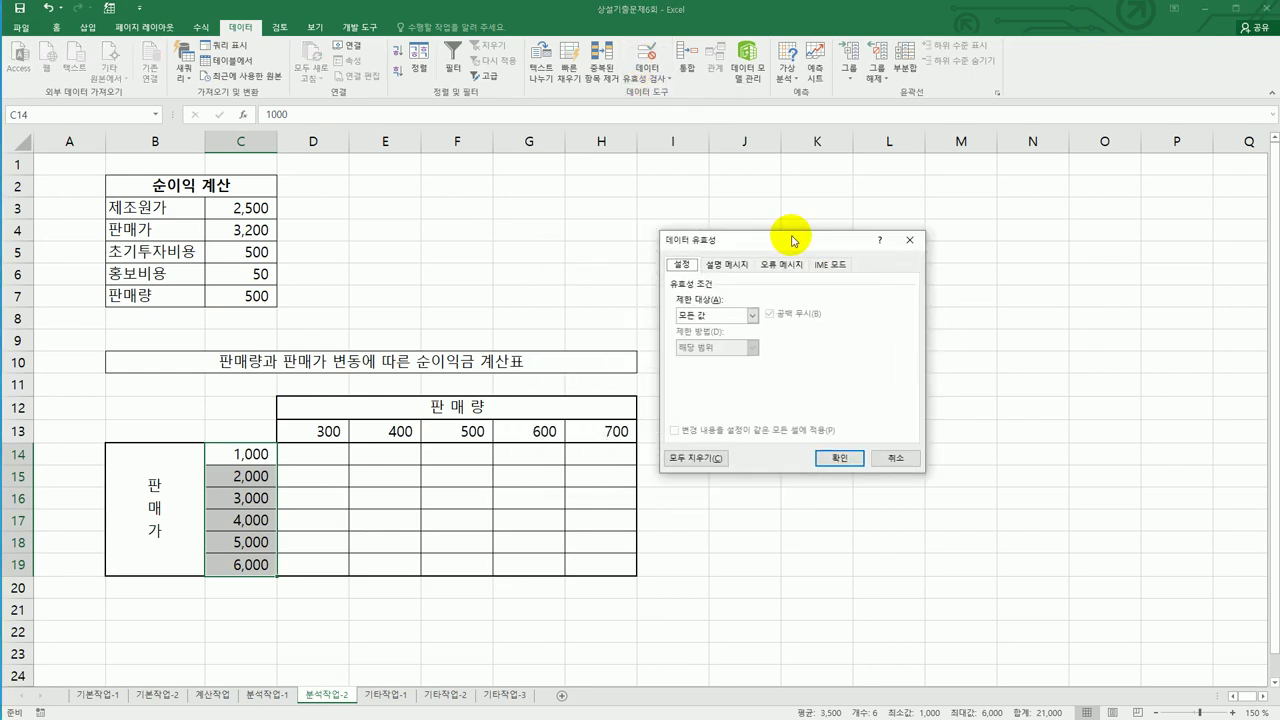
click(717, 317)
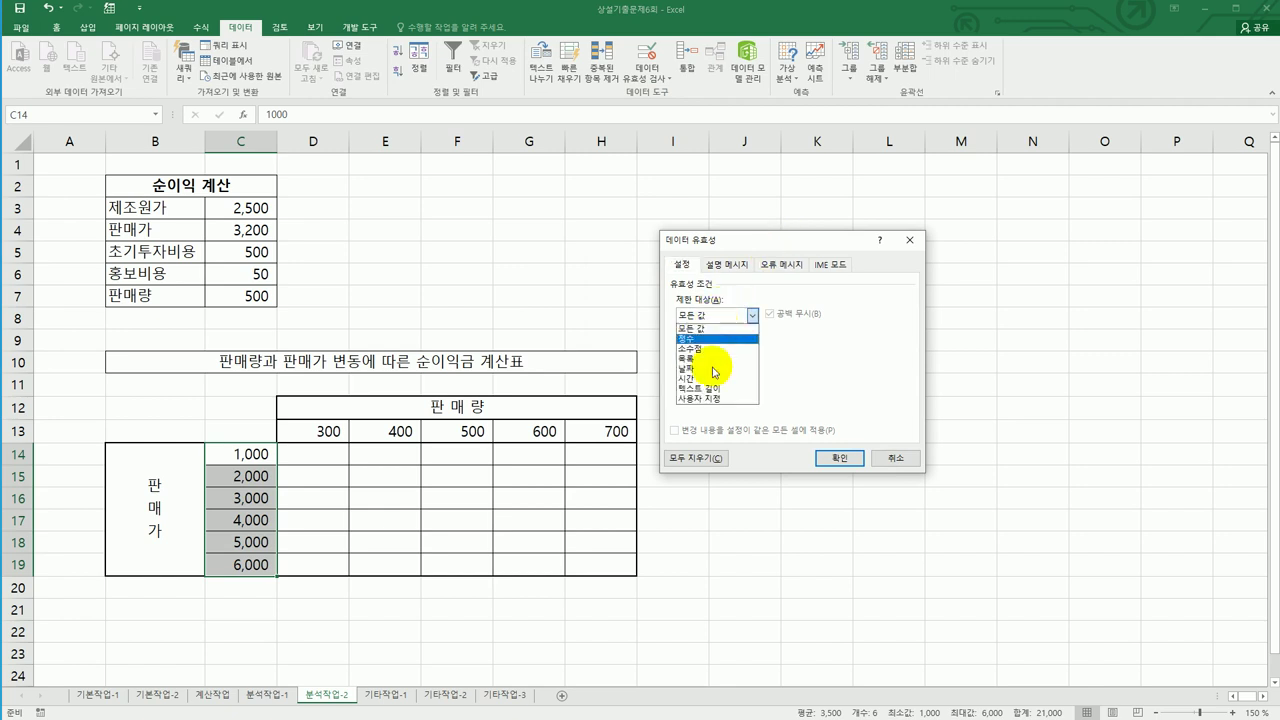
click(714, 400)
click(710, 379)
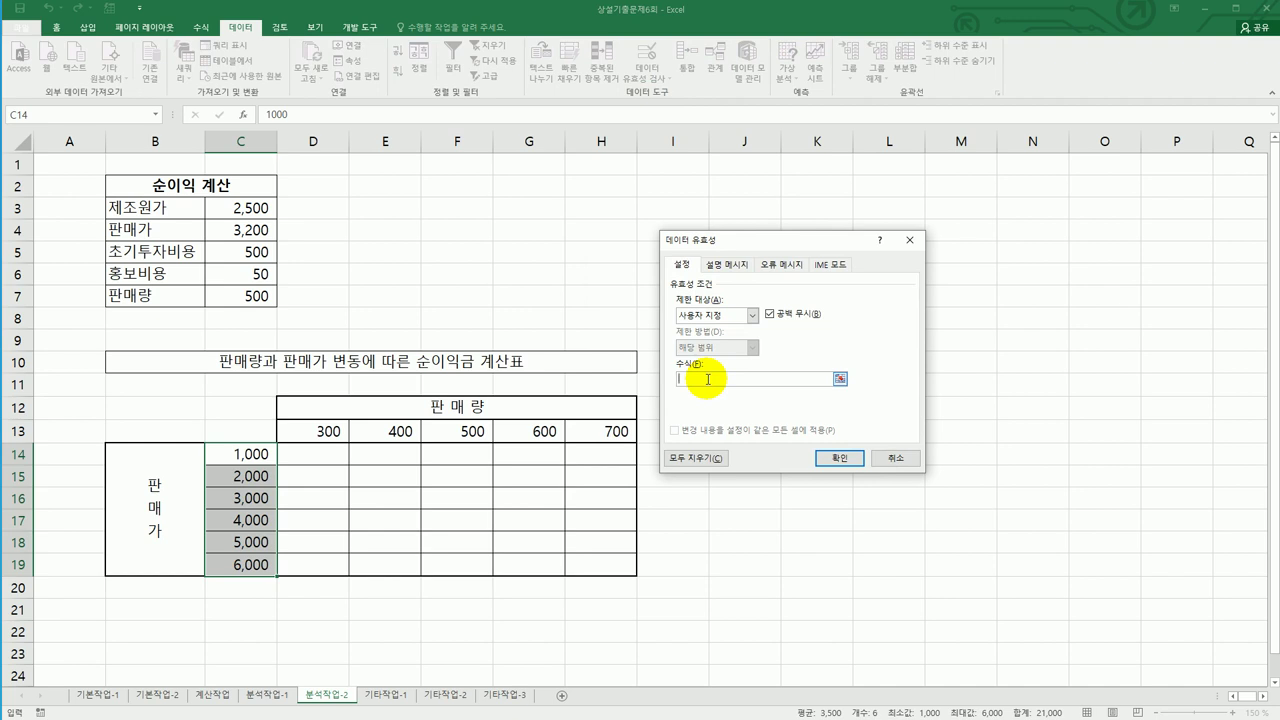
text(=mod()
click(247, 455)
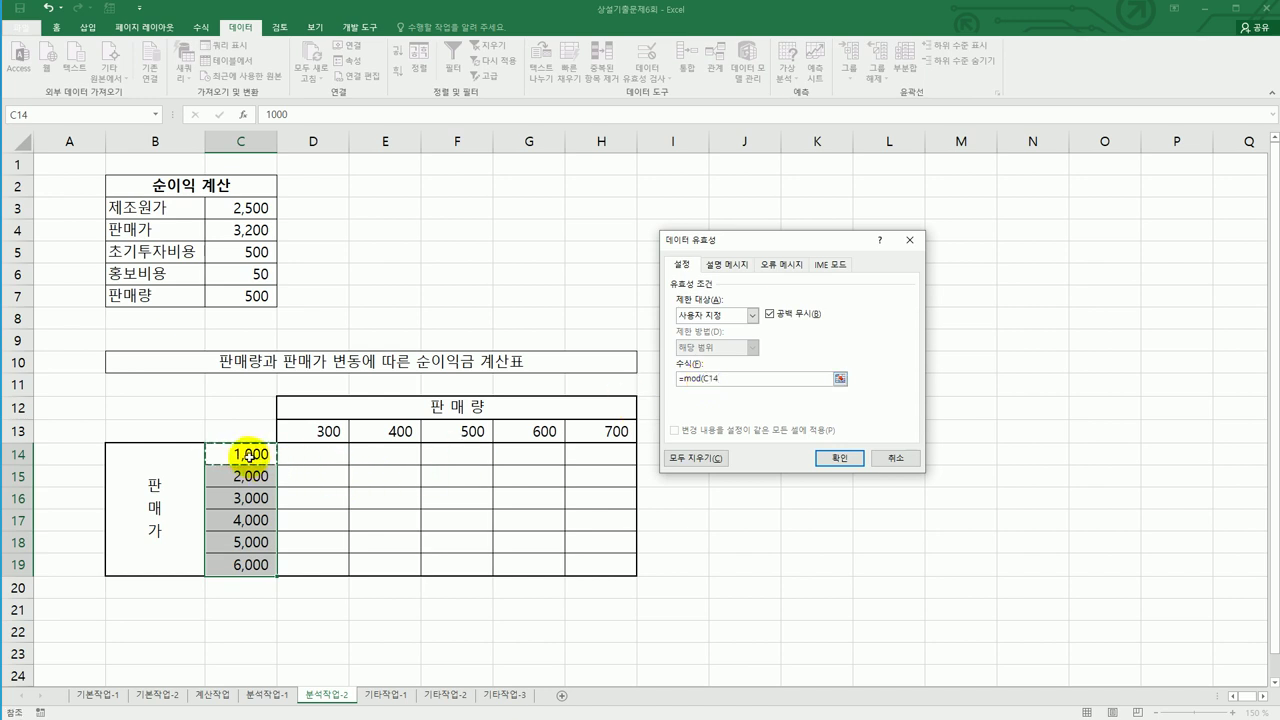
text(,1000)
text()=0)
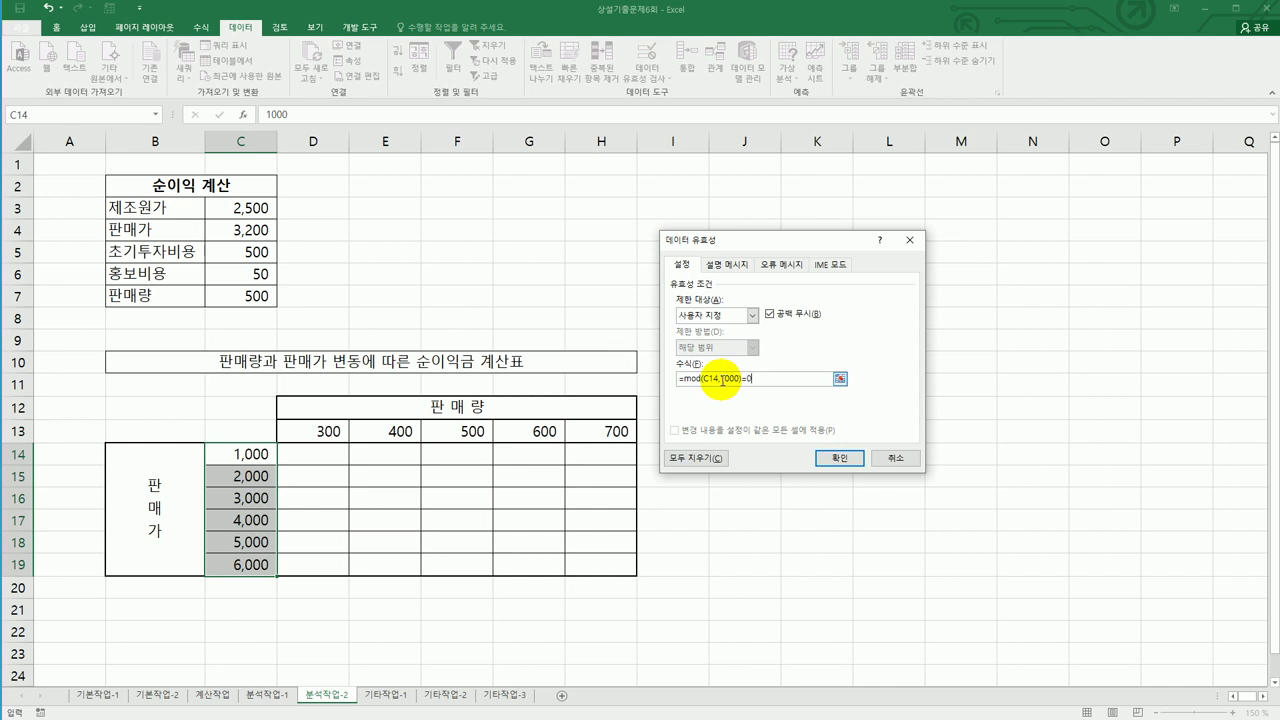
click(722, 381)
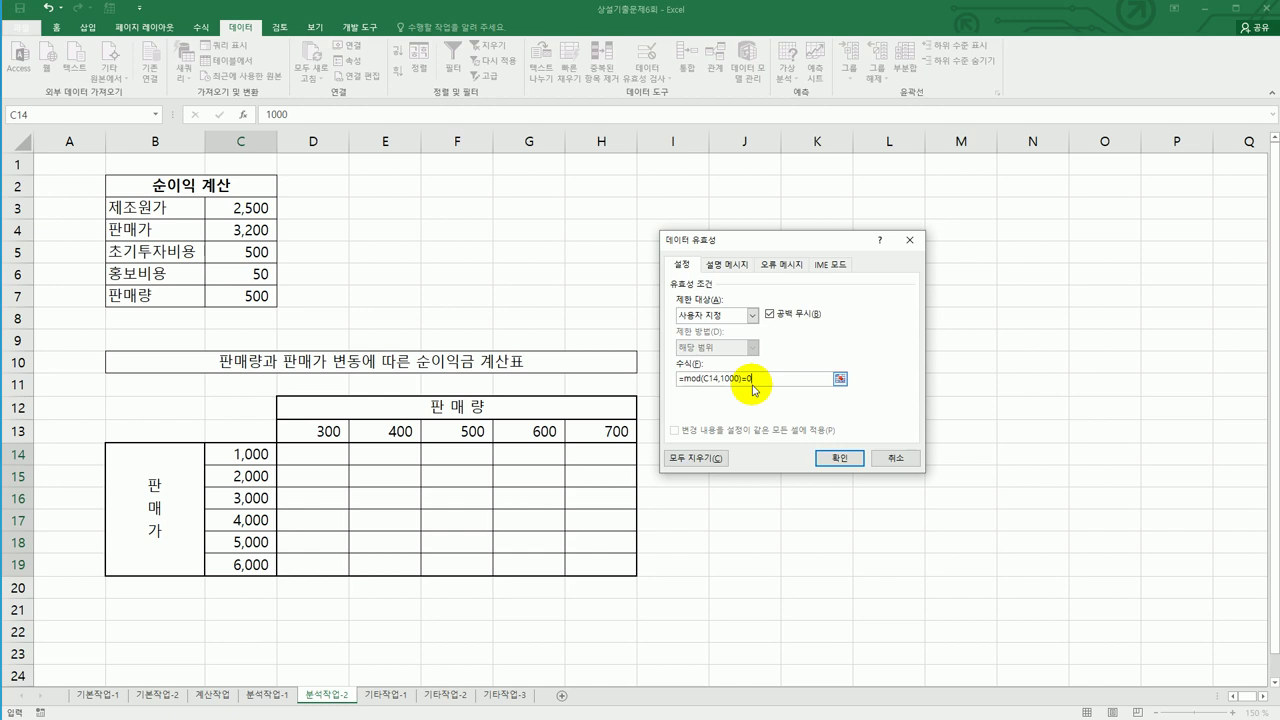
Give the validation an input message titled "판매가 입력" with the text "1000 단위 입력"
click(726, 264)
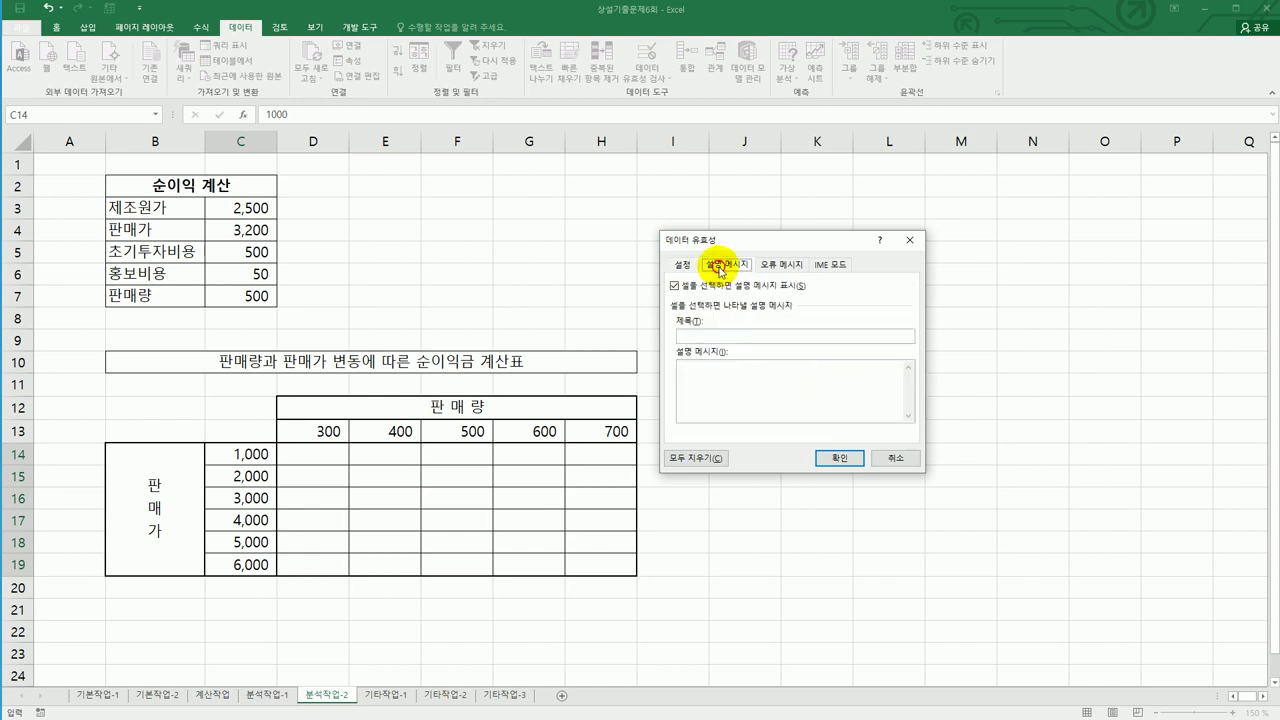
click(718, 337)
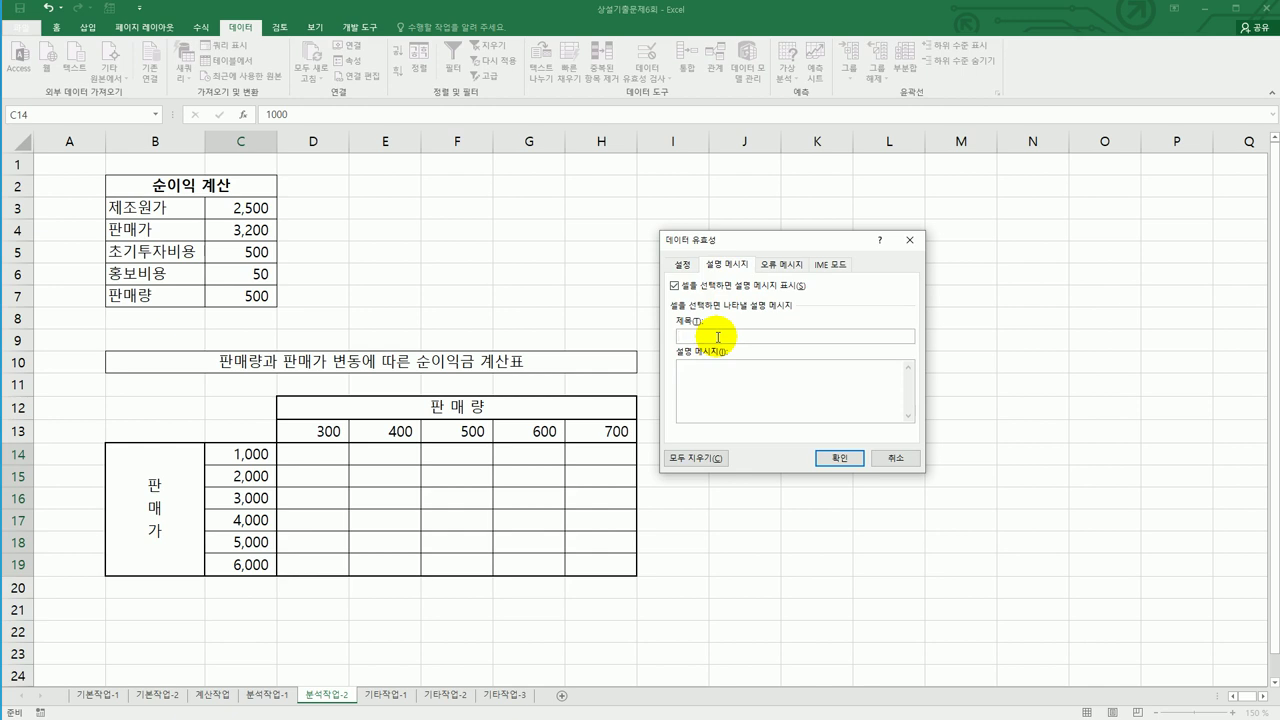
text(vk)
key(BackSpace)
key(BackSpace)
text(판매ㄹ)
key(Tab)
text(입력)
key(Tab)
text(1000 단위 입력)
Add a validation error message titled "입력오류" with the text "1000단위로 입력하세요." and apply the validation
click(780, 264)
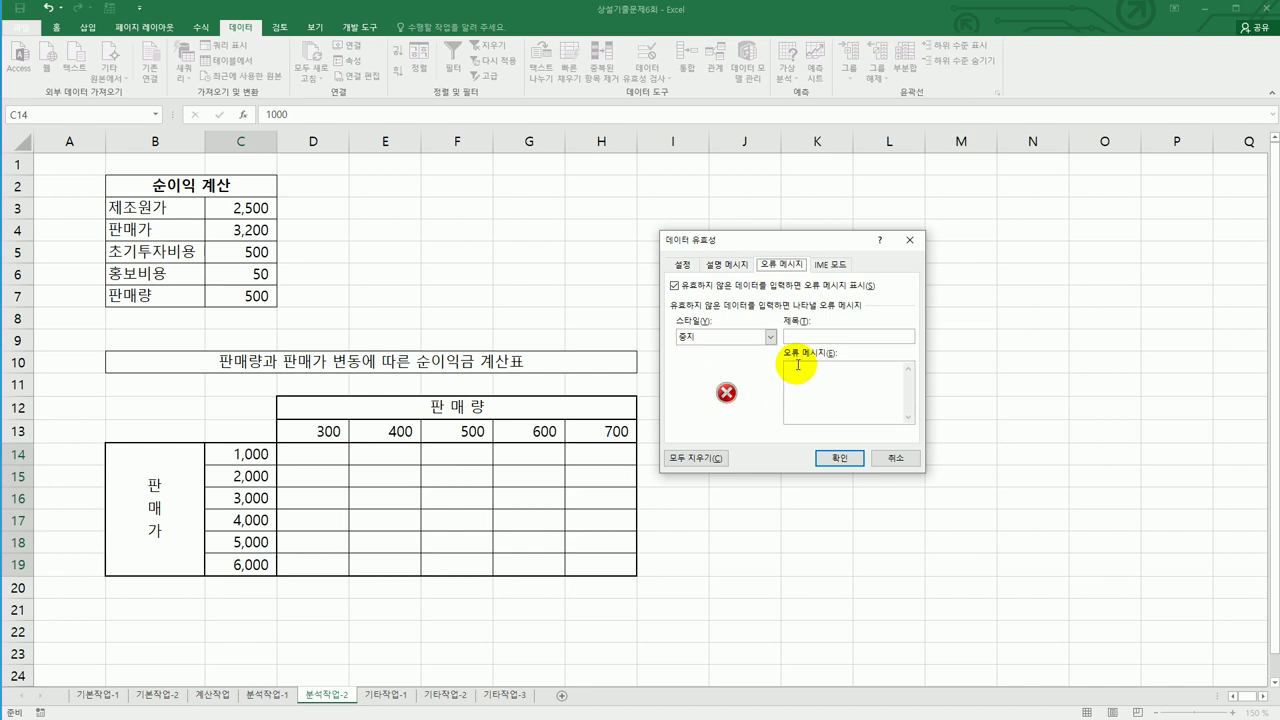
click(827, 333)
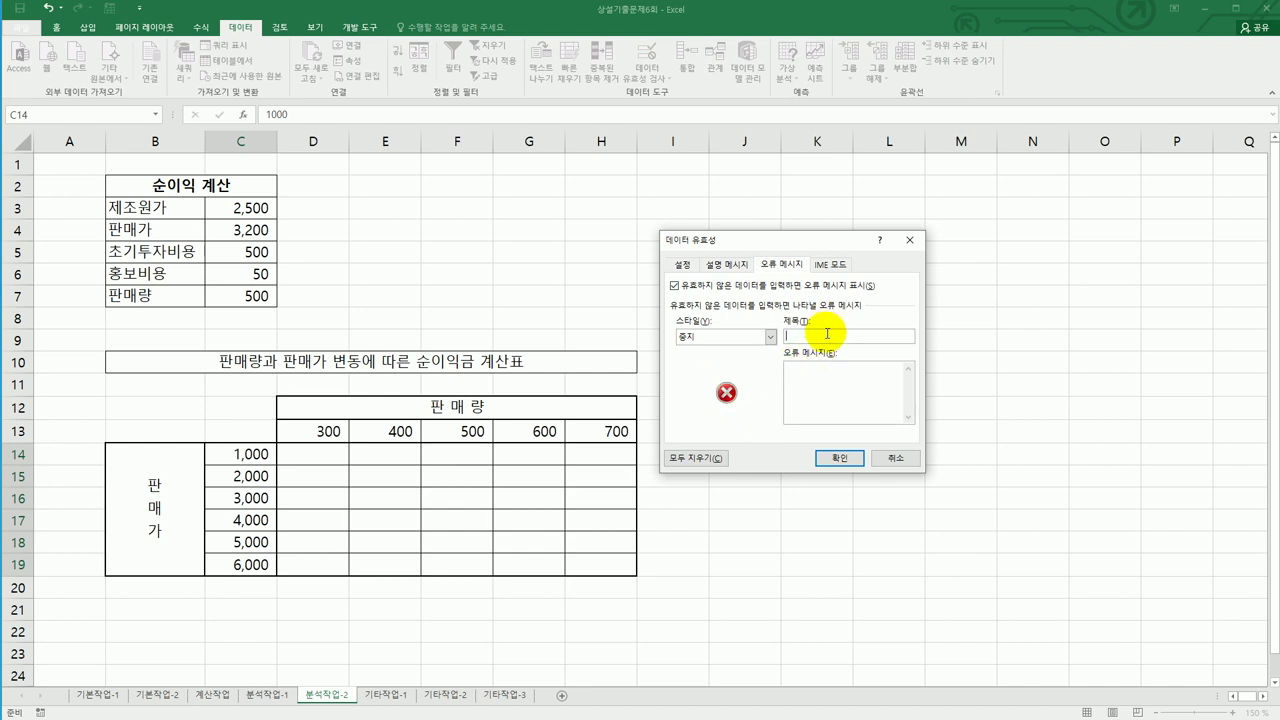
text(입력오류)
key(Tab)
text(1000단위로 입력하세요.)
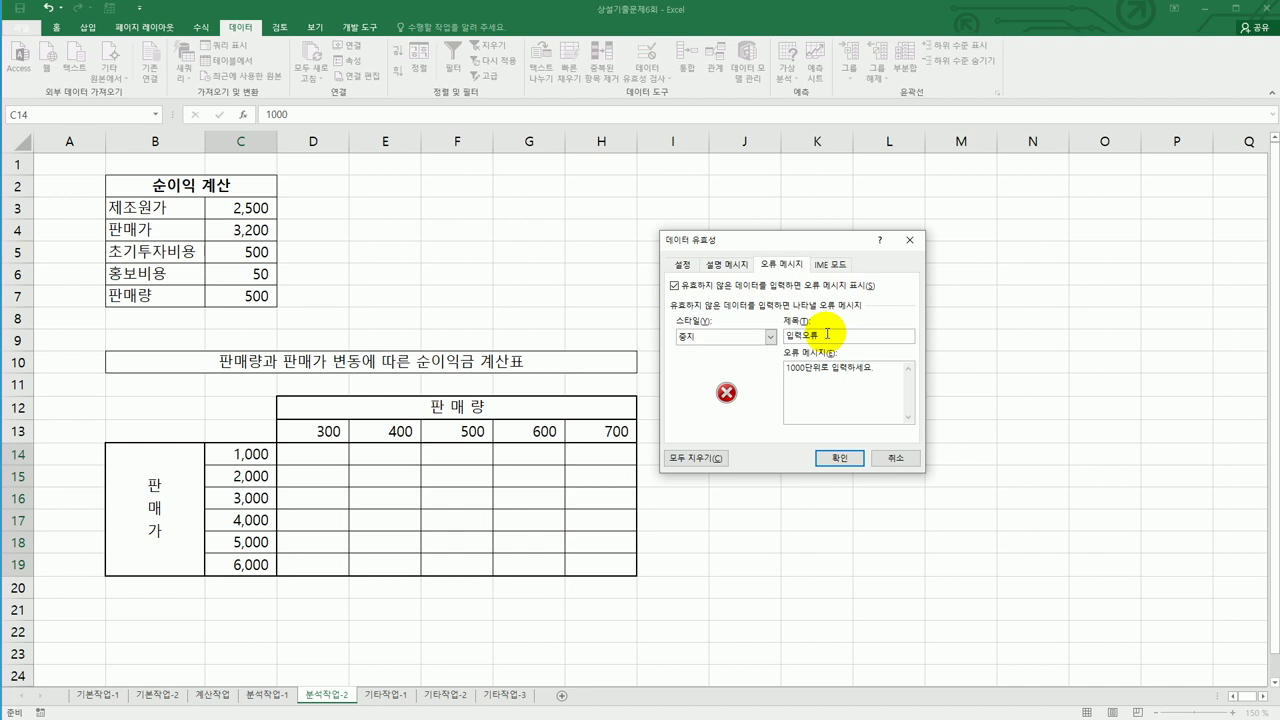
click(833, 459)
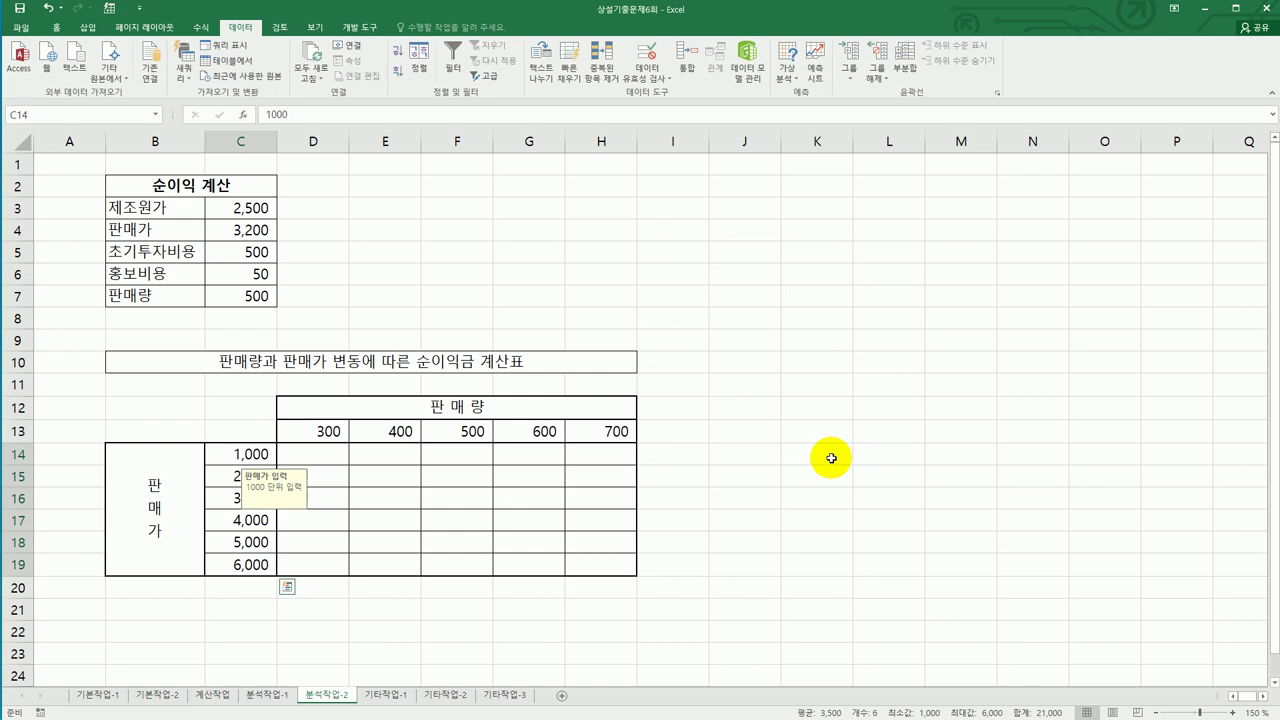
Examine how the 판매량 row D13:H13 and 판매가 column C14:C19 relate to the 순이익 계산 inputs in C3:C7 and corner cell C13
click(262, 433)
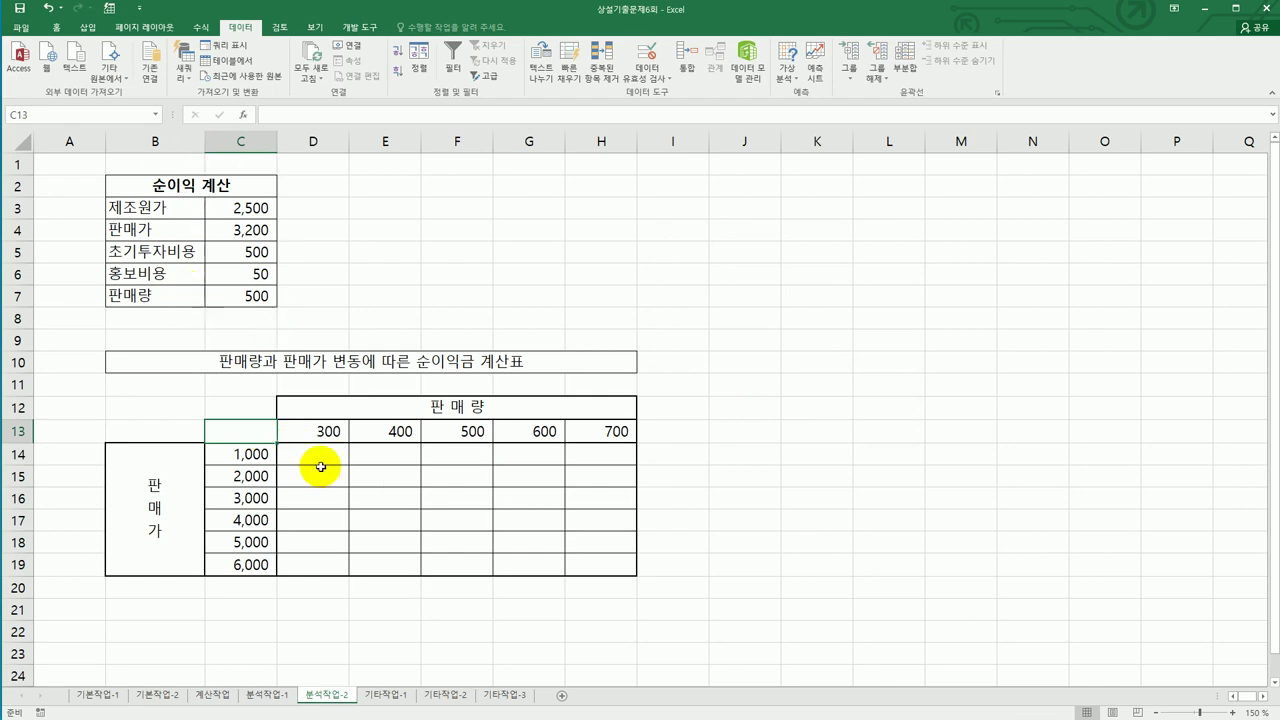
click(339, 433)
drag(339, 433, 606, 434)
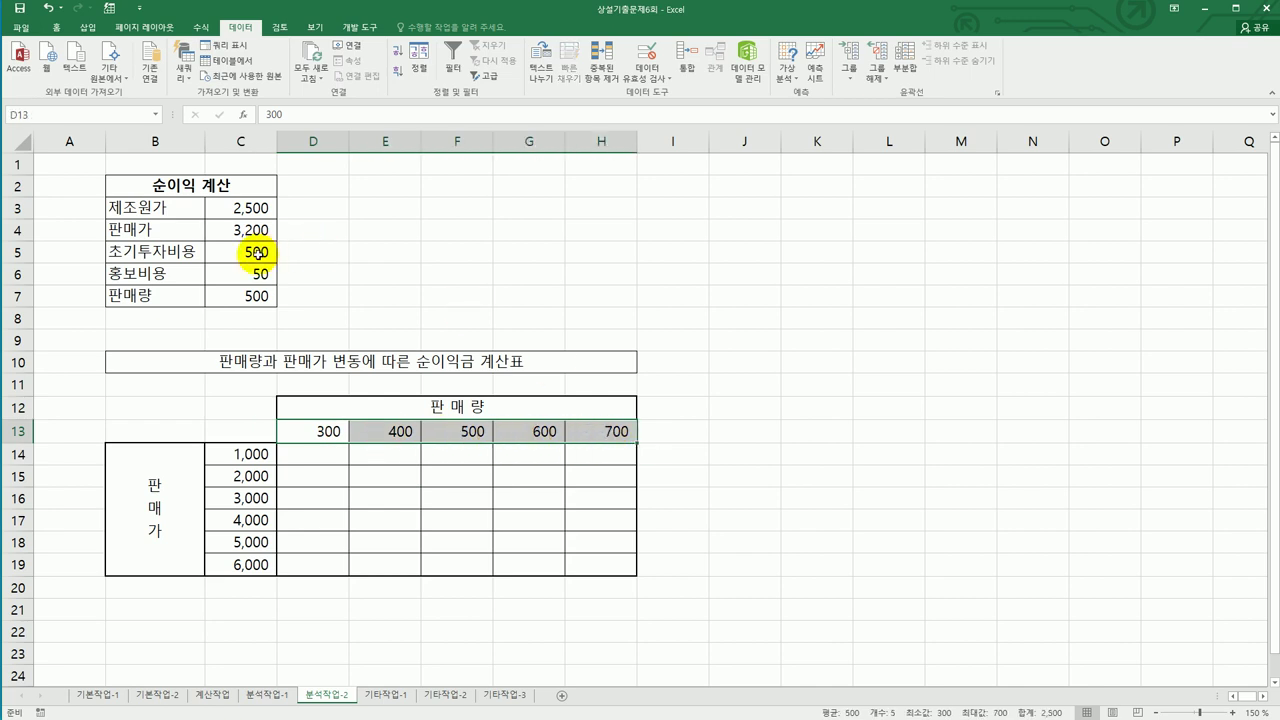
click(248, 294)
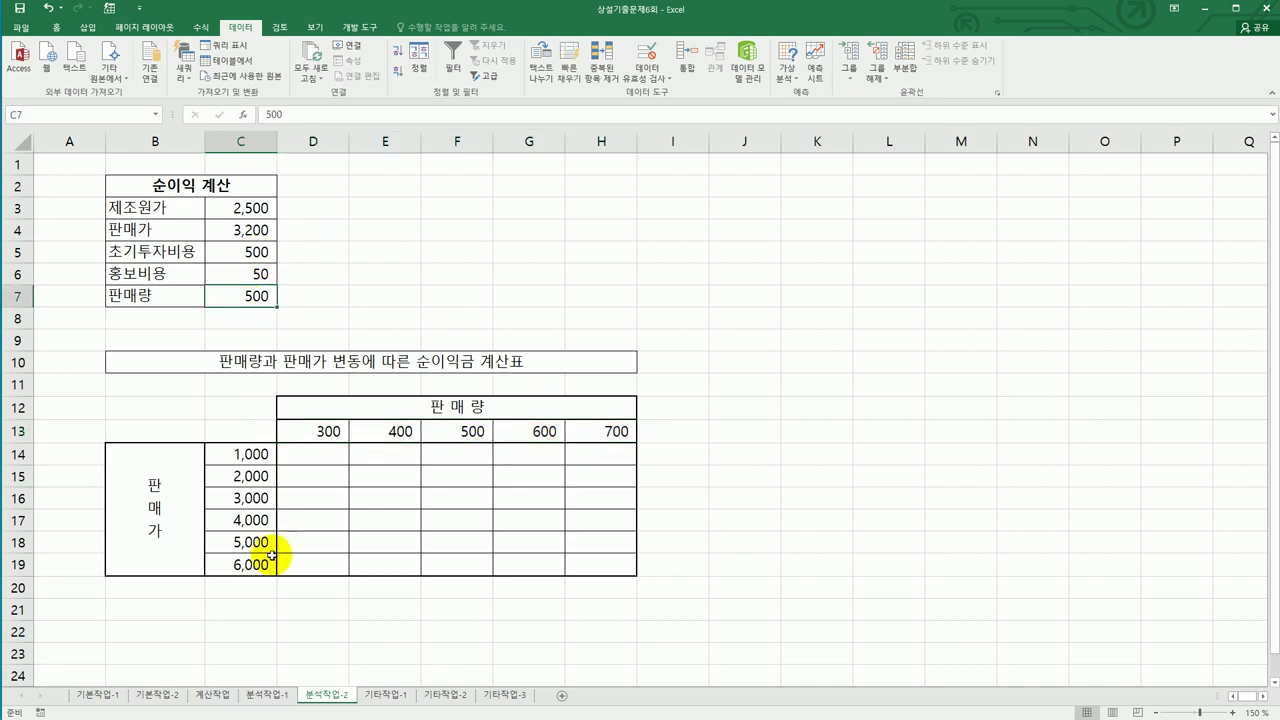
click(252, 449)
drag(252, 449, 257, 565)
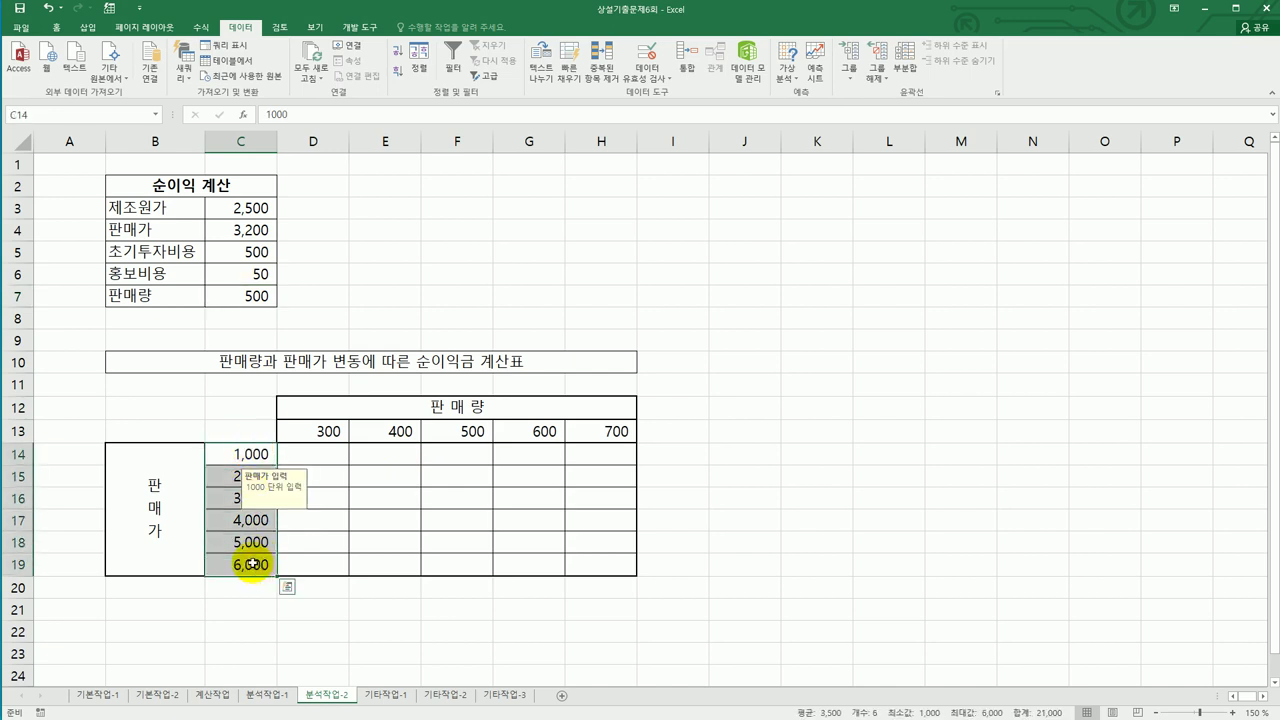
click(244, 228)
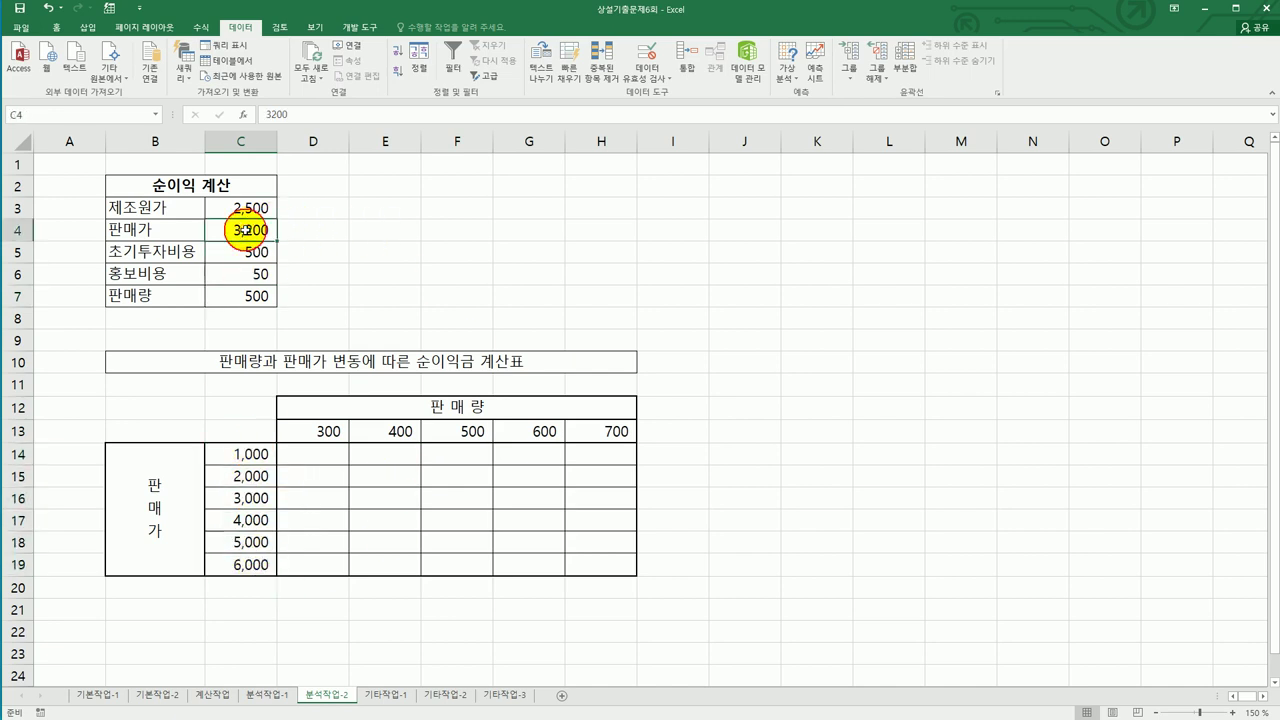
click(244, 433)
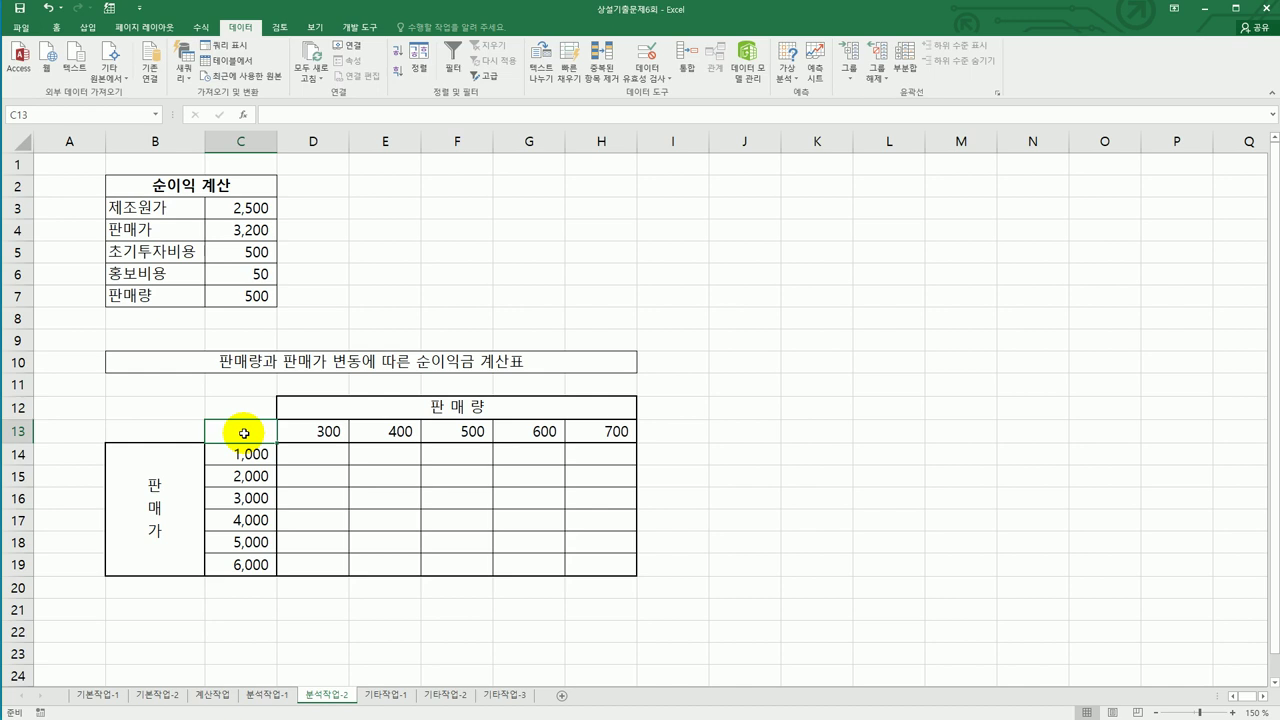
drag(222, 207, 229, 291)
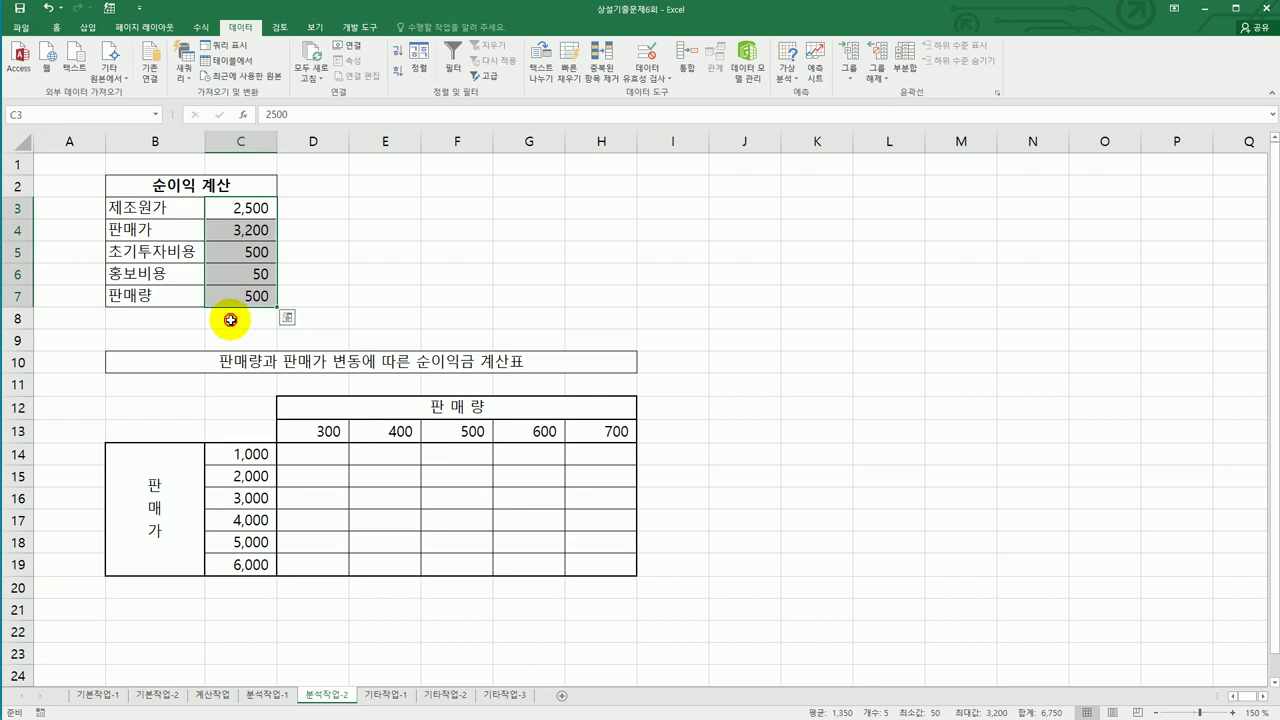
Enter the net-profit formula =(C4-C3)*C7-C5-C6 in corner cell C13 of the calculation table
click(231, 320)
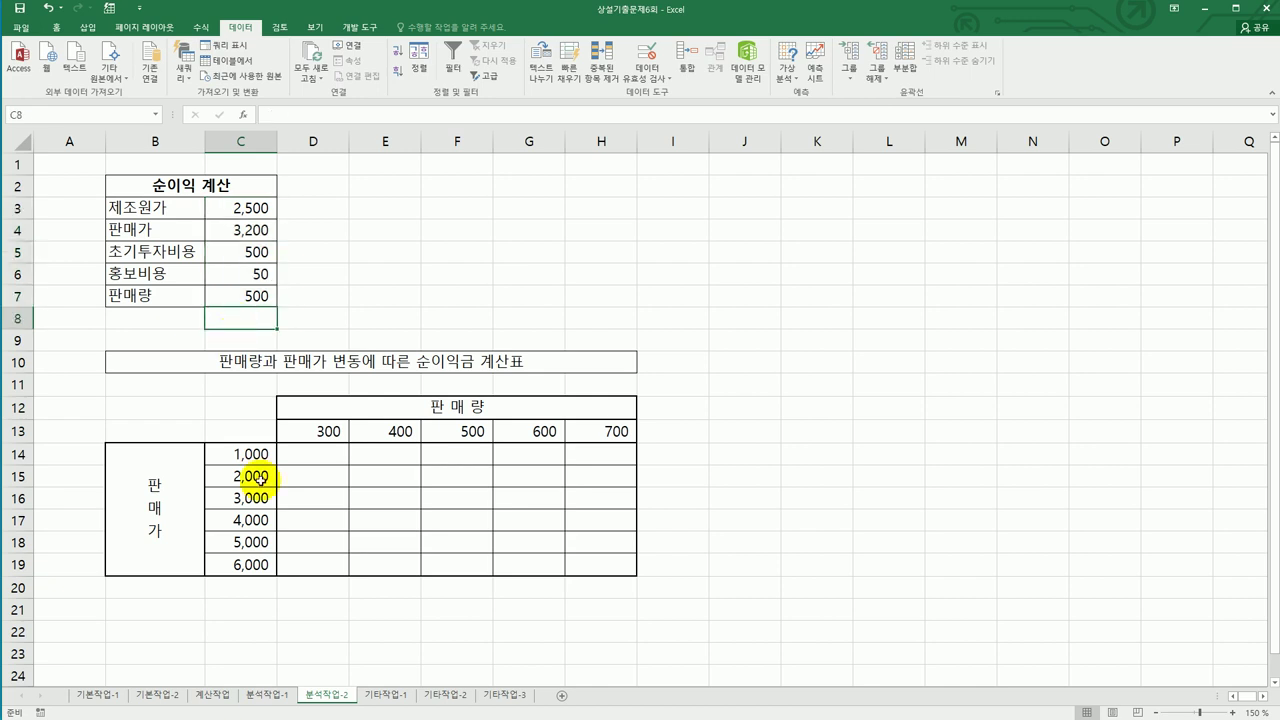
click(249, 424)
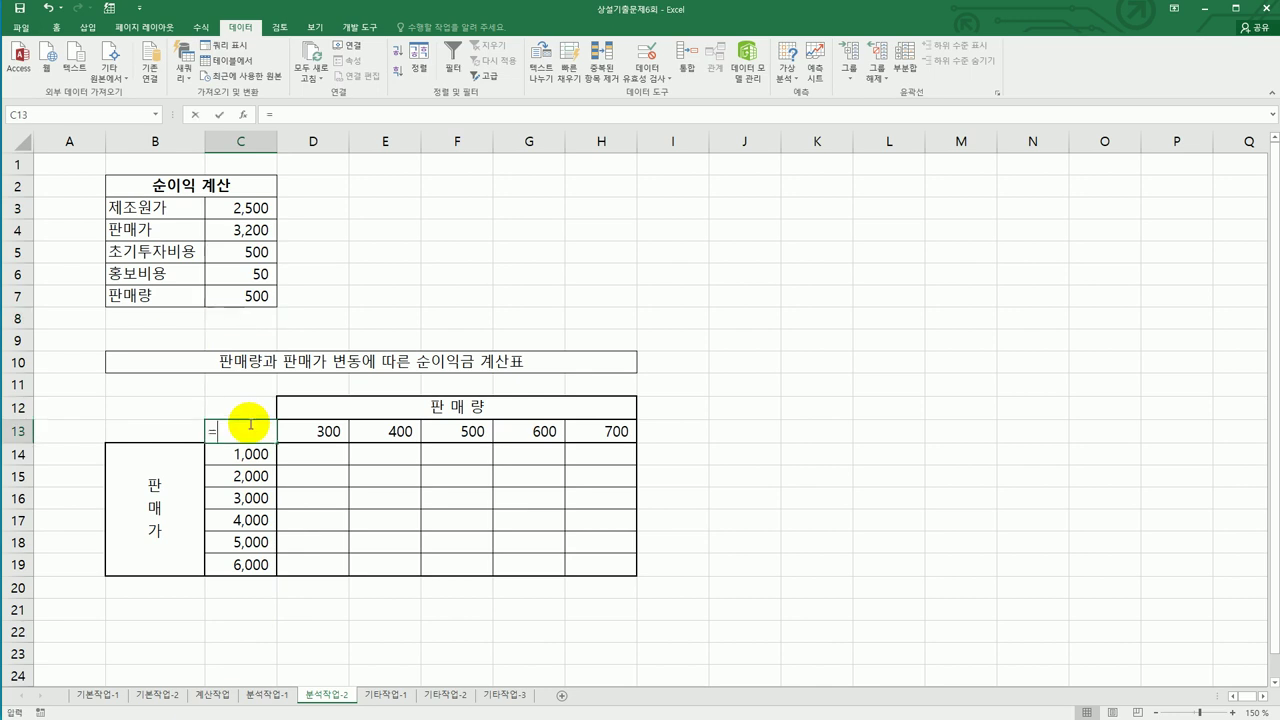
text(=()
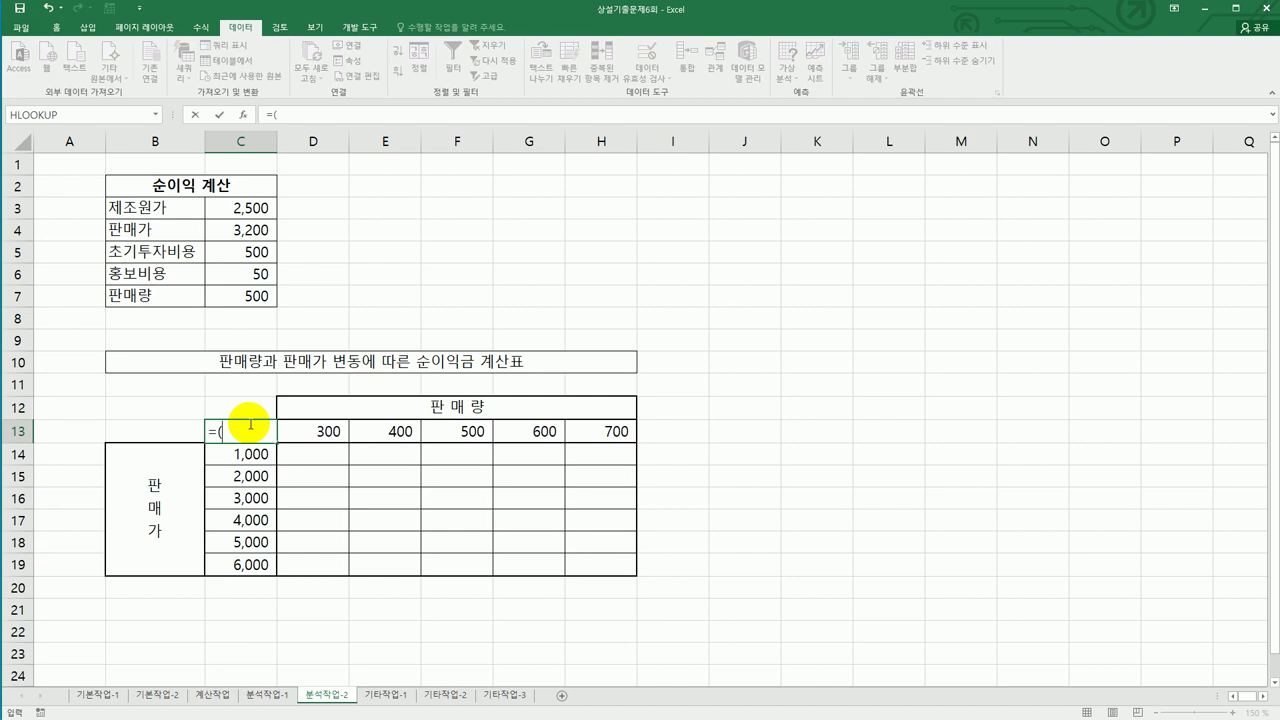
click(225, 231)
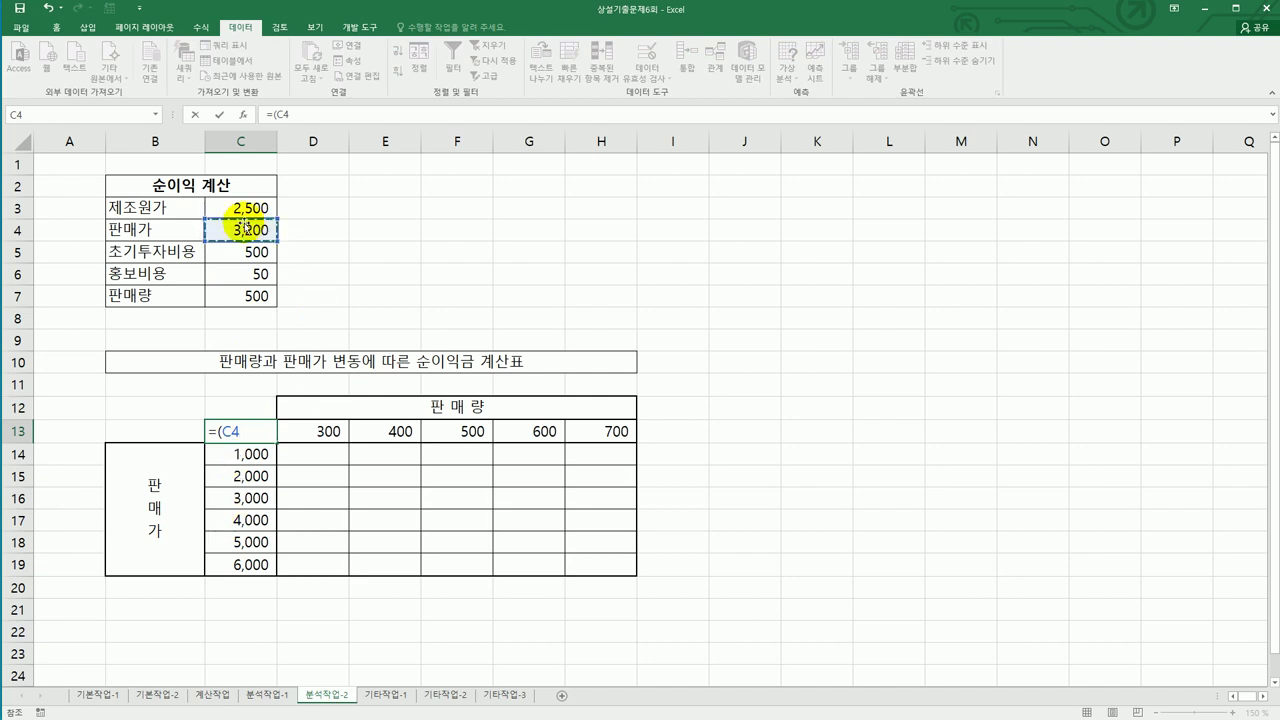
text(-)
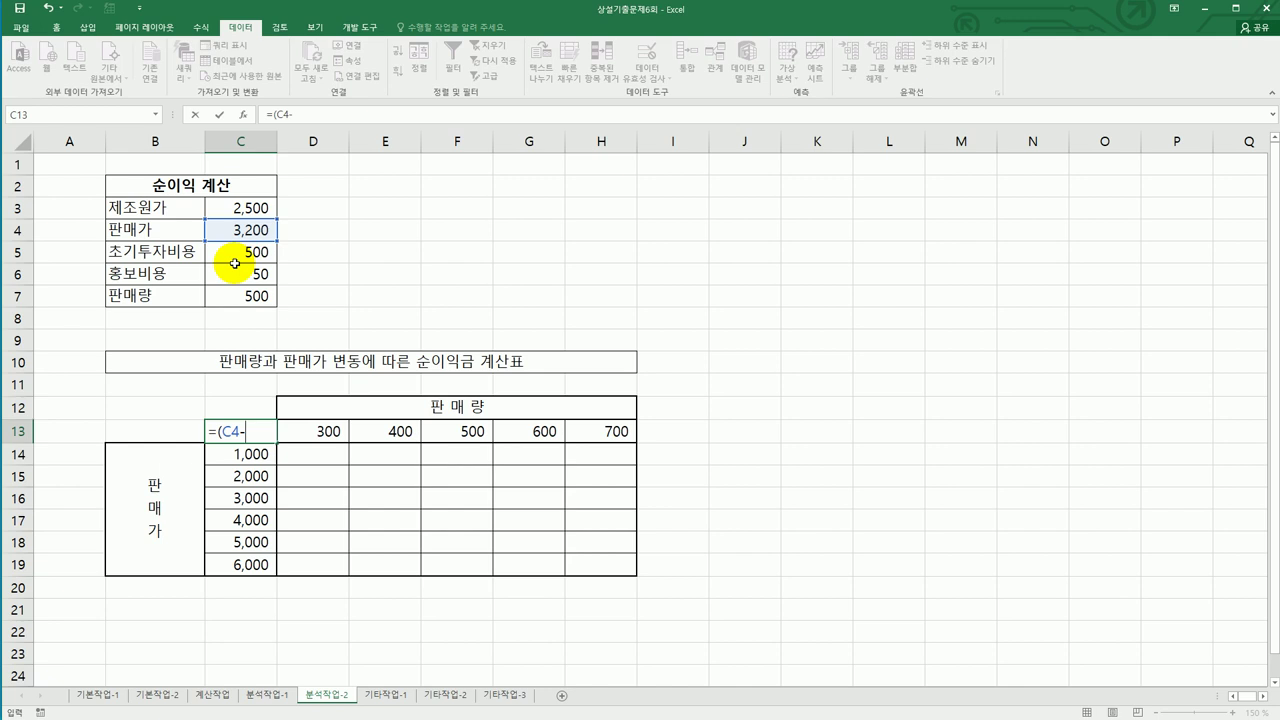
click(239, 207)
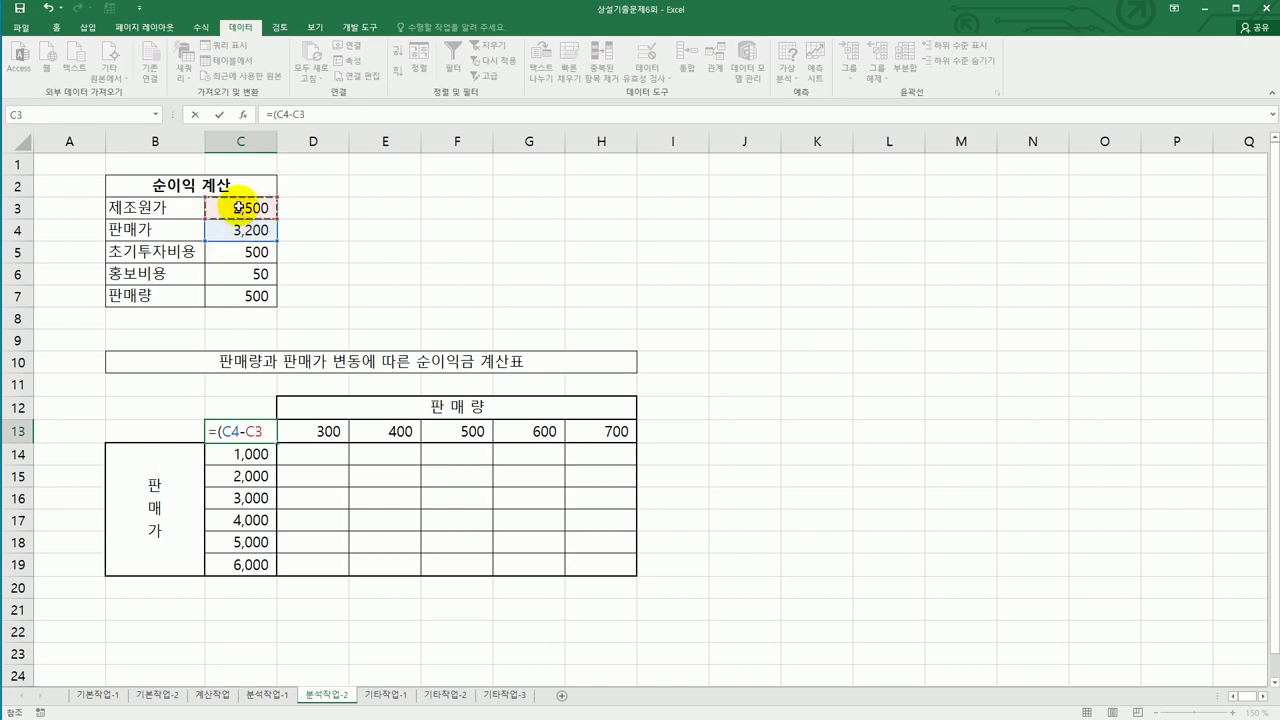
text()*)
click(245, 296)
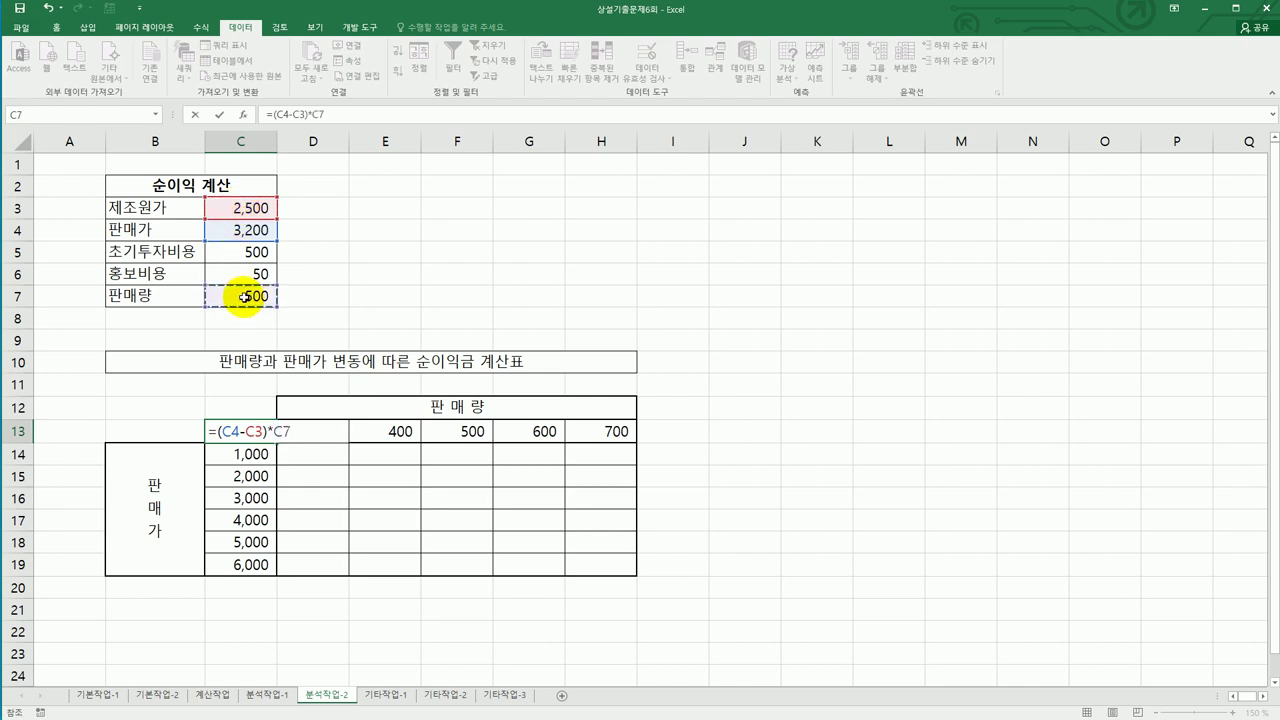
text(-)
click(245, 266)
click(245, 251)
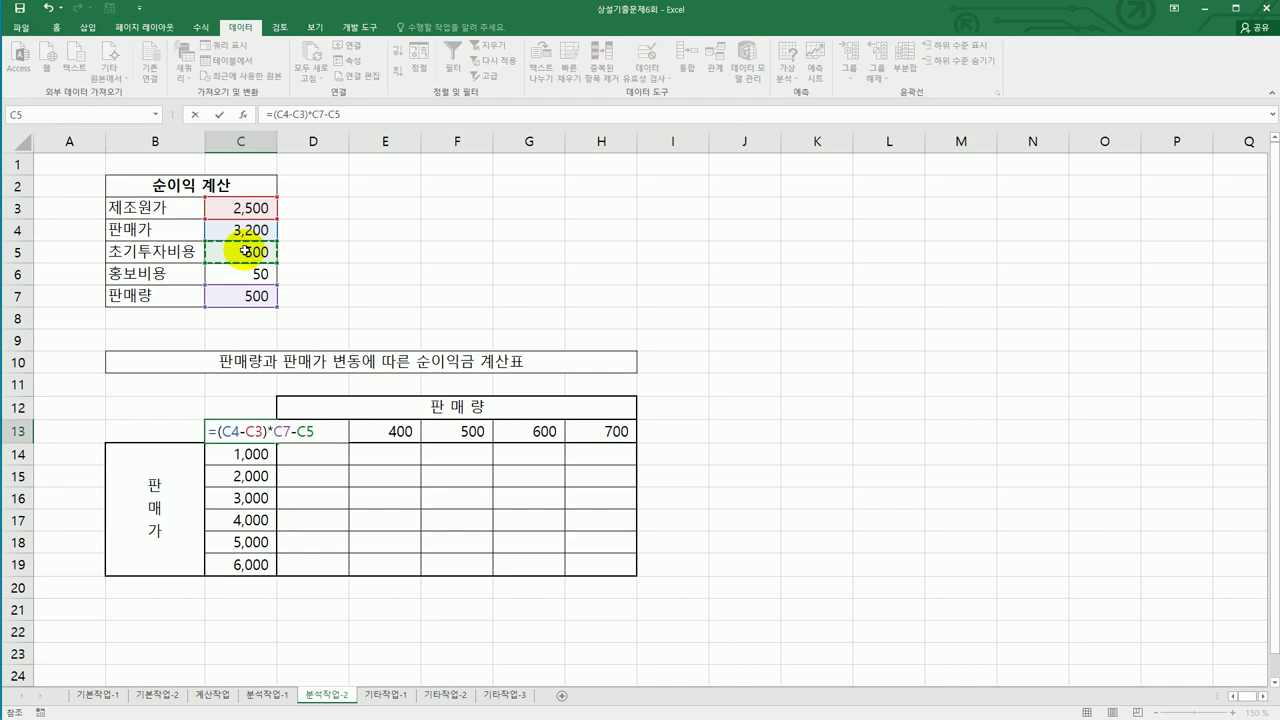
text(-)
click(244, 274)
key(Return)
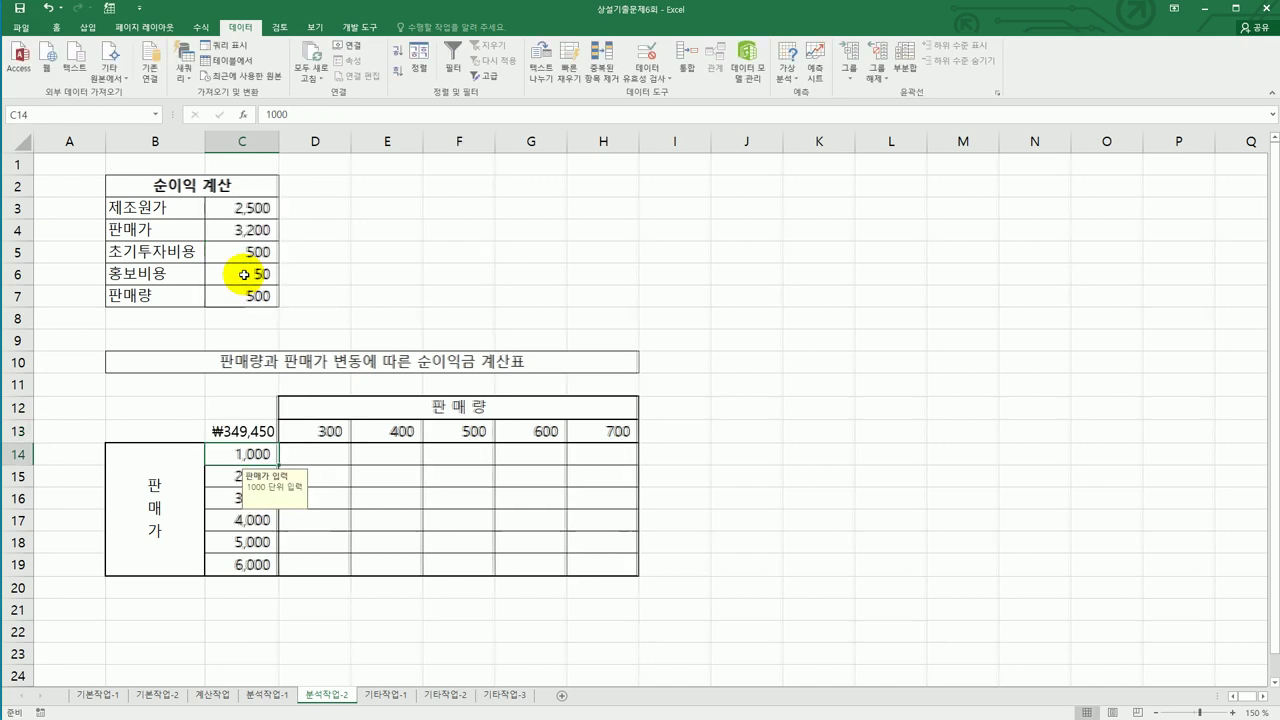
Create a what-if data table over C13:H19 with row input cell $C$7 and column input cell $C$4
click(259, 430)
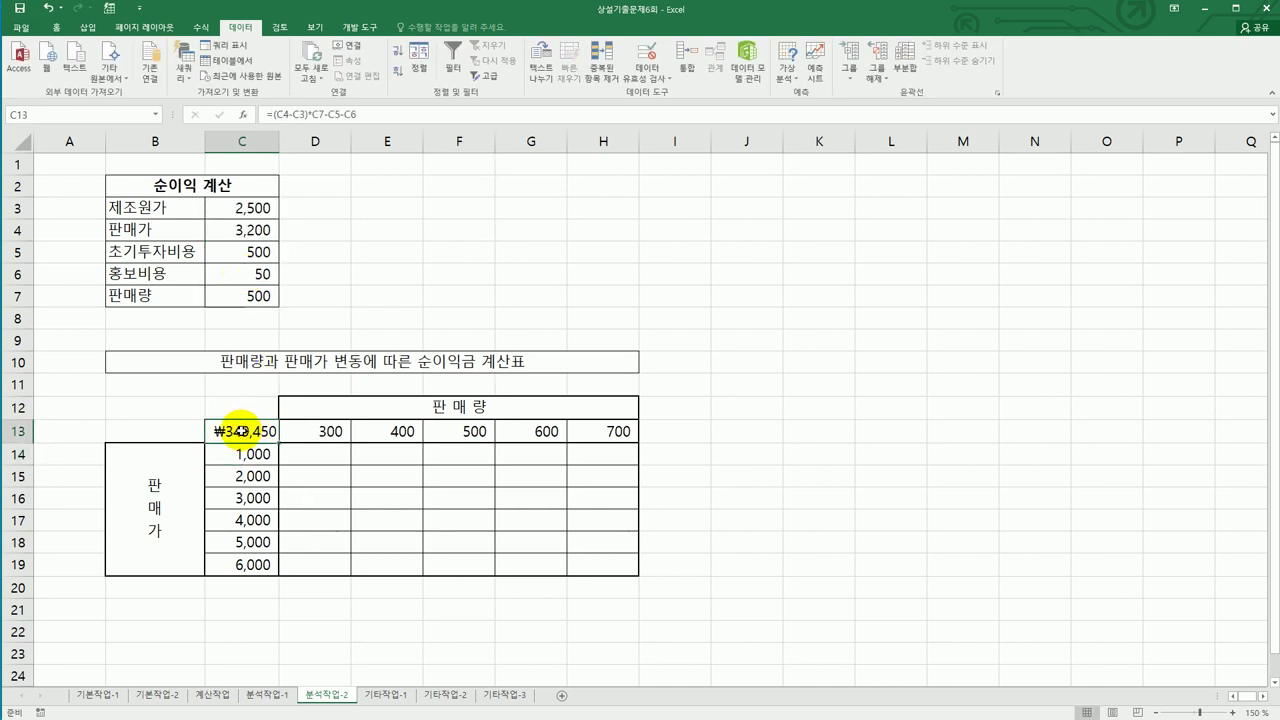
drag(244, 205, 251, 295)
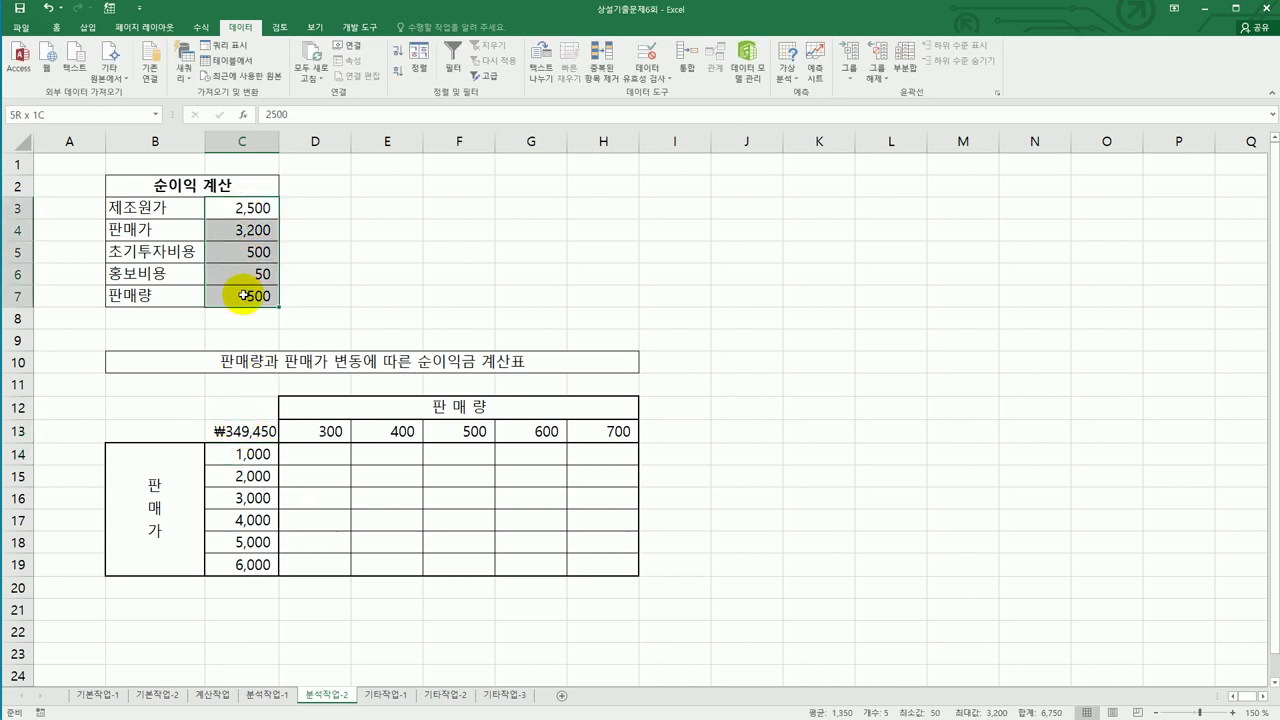
click(228, 428)
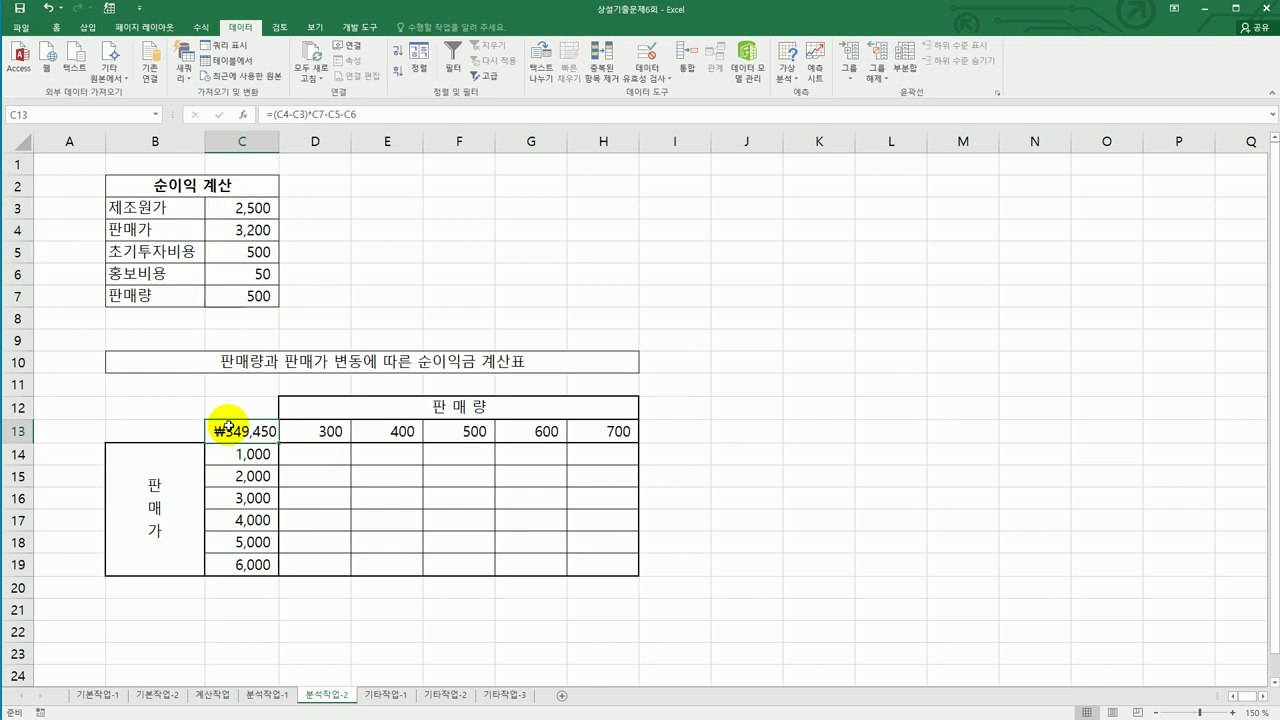
drag(228, 428, 578, 556)
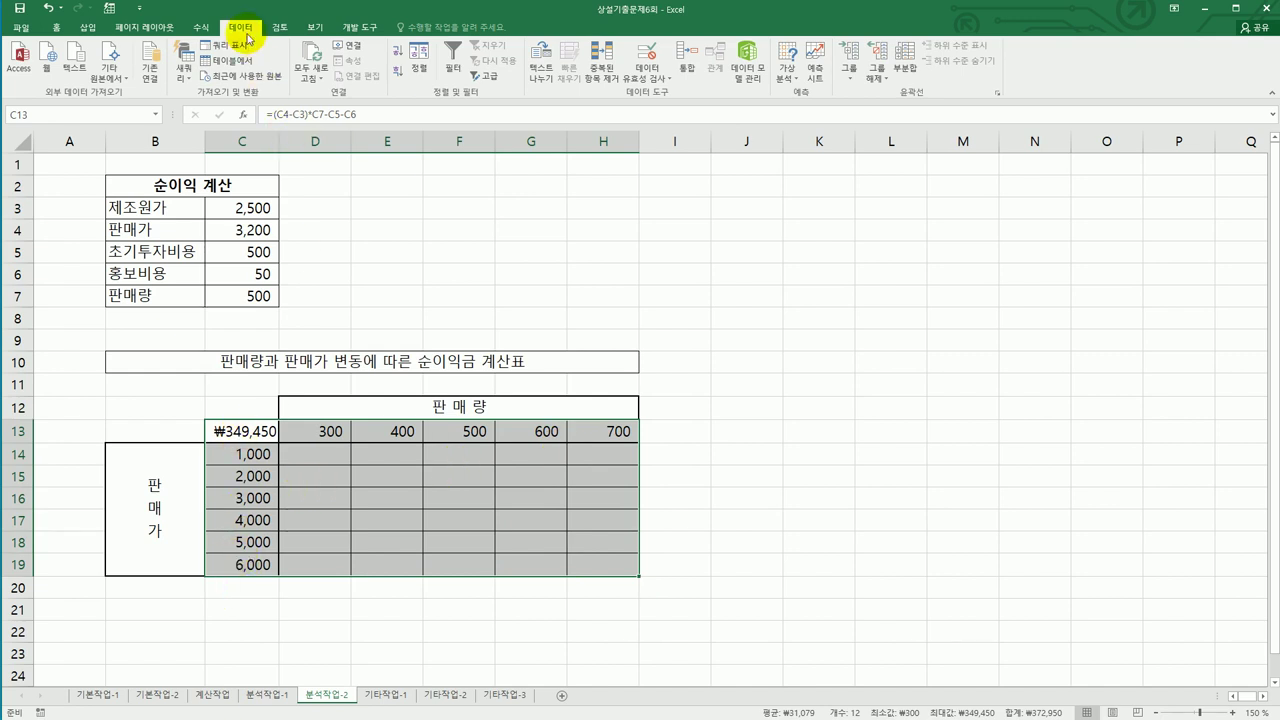
click(787, 72)
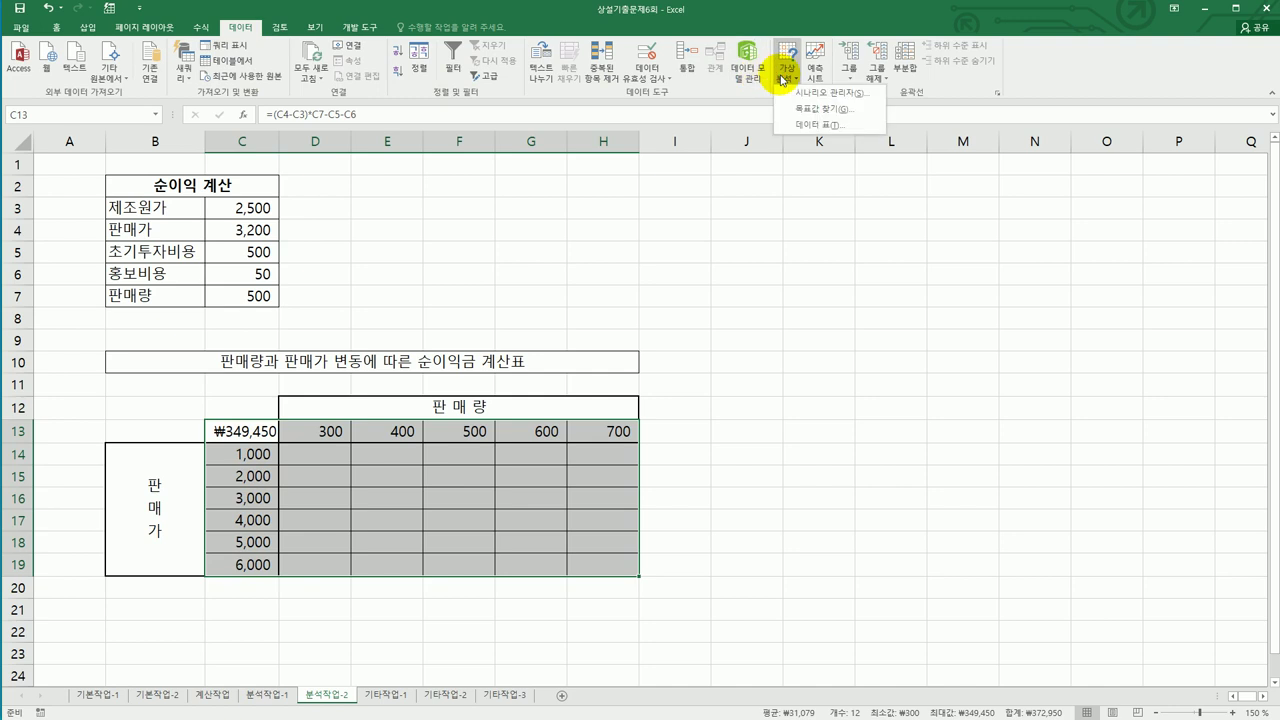
click(818, 128)
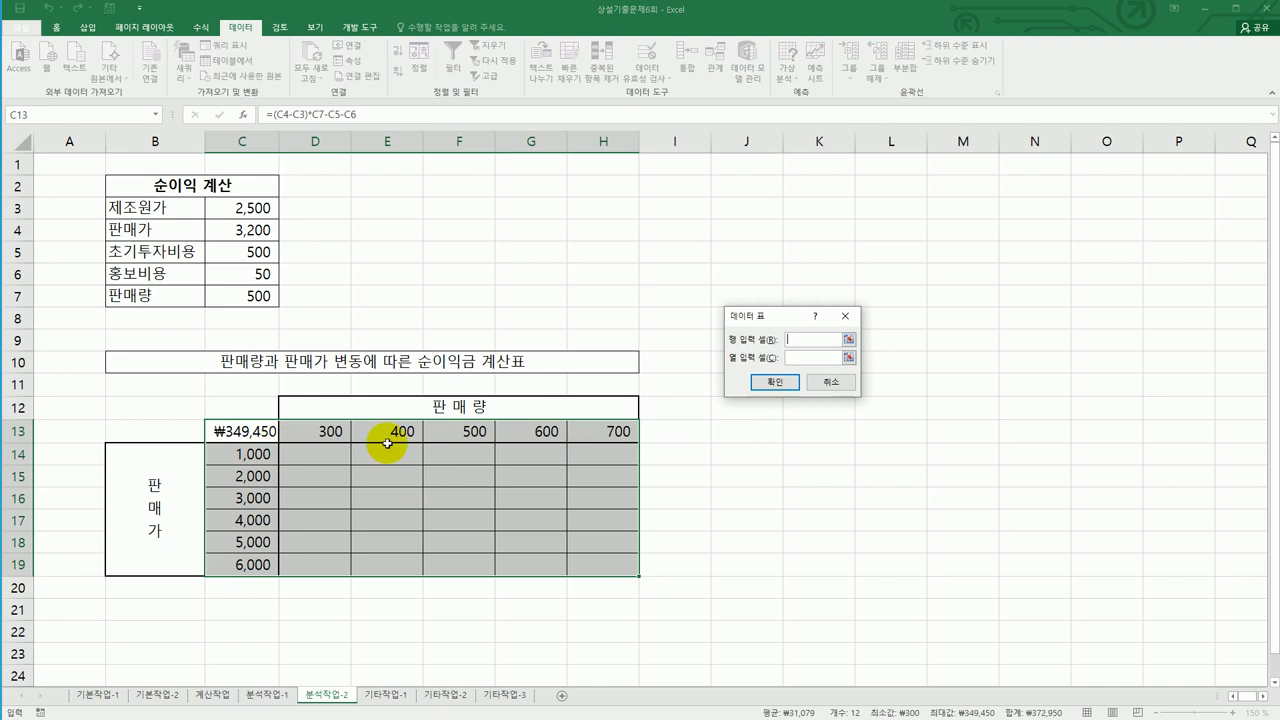
click(226, 292)
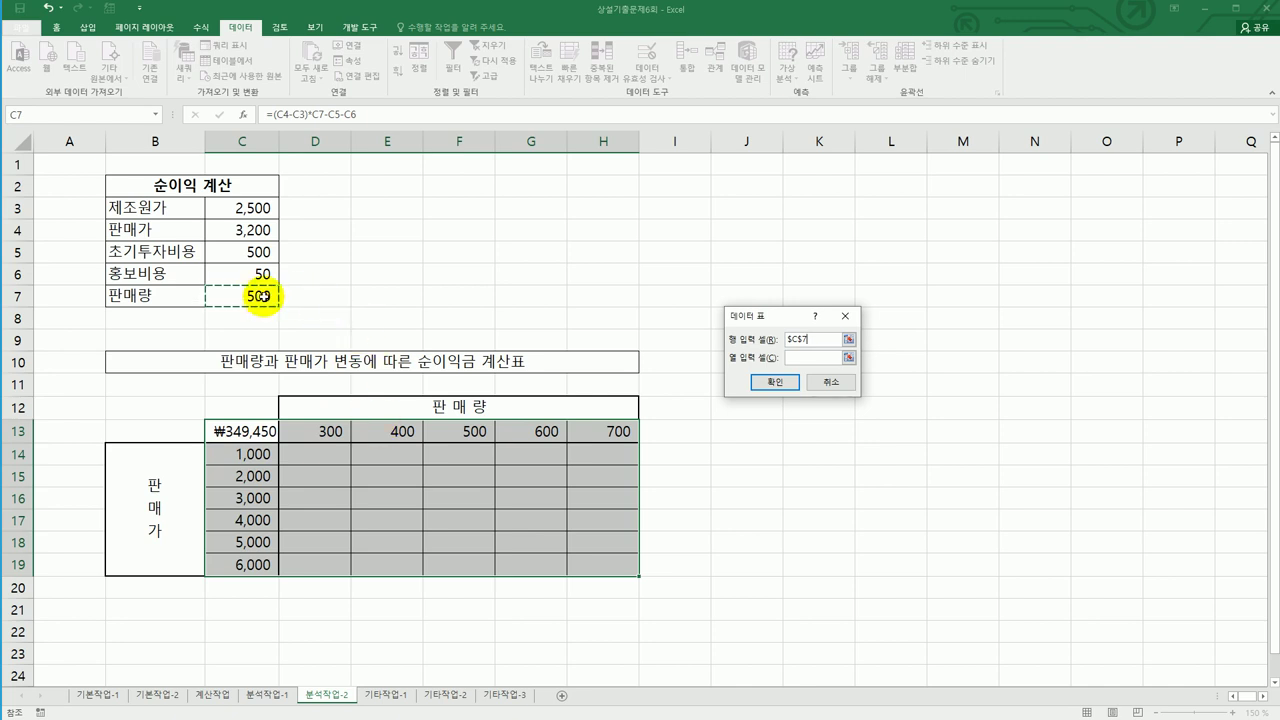
click(795, 357)
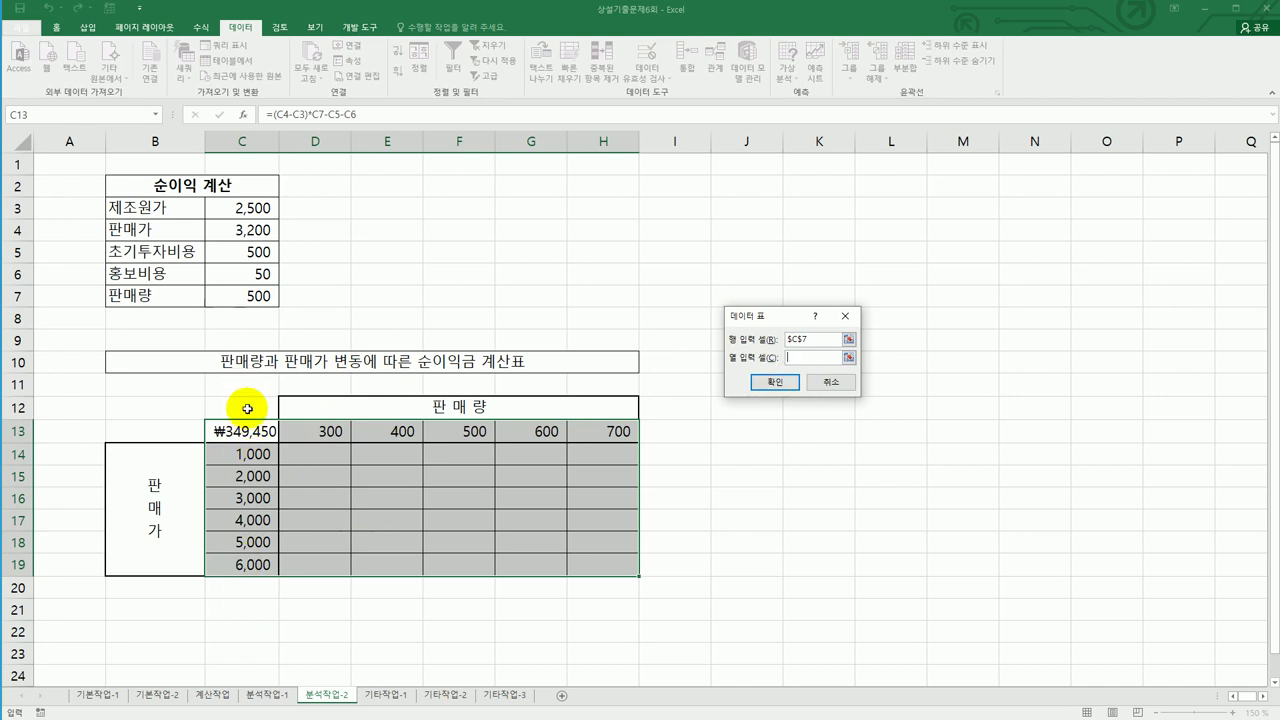
click(248, 230)
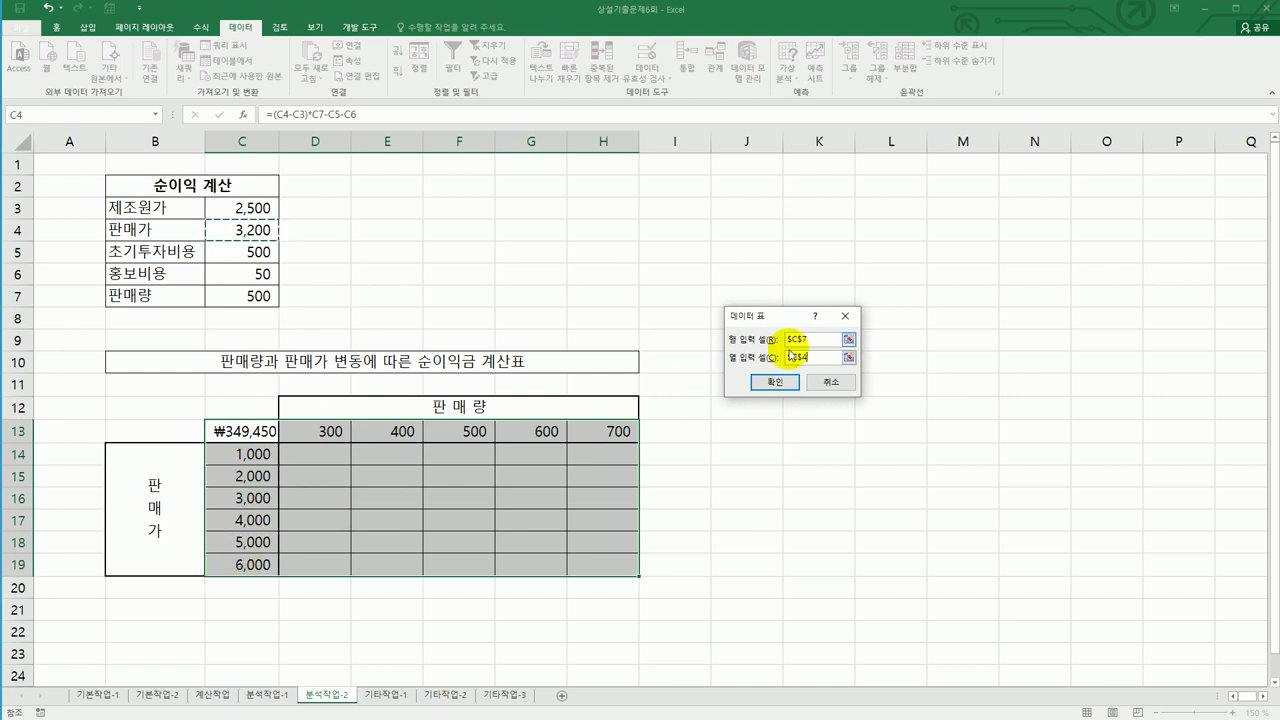
click(785, 382)
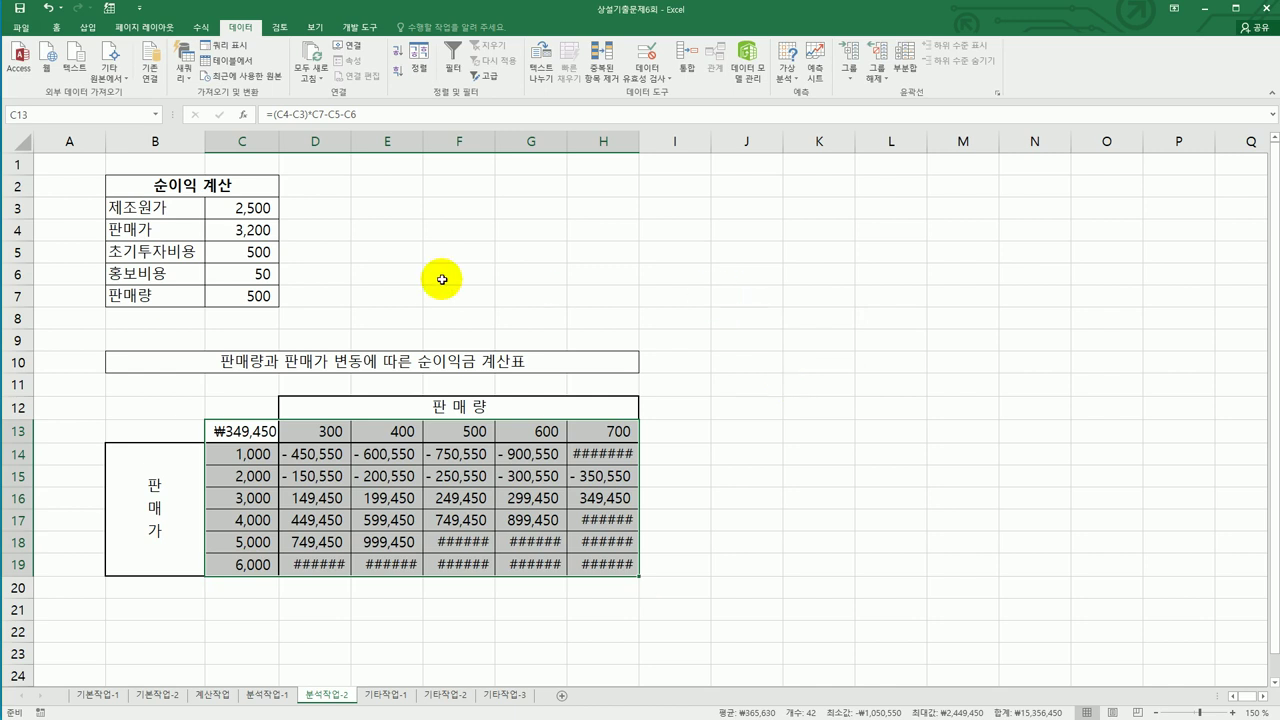
AutoFit the widths of columns D through H to the data table's contents
drag(316, 141, 636, 147)
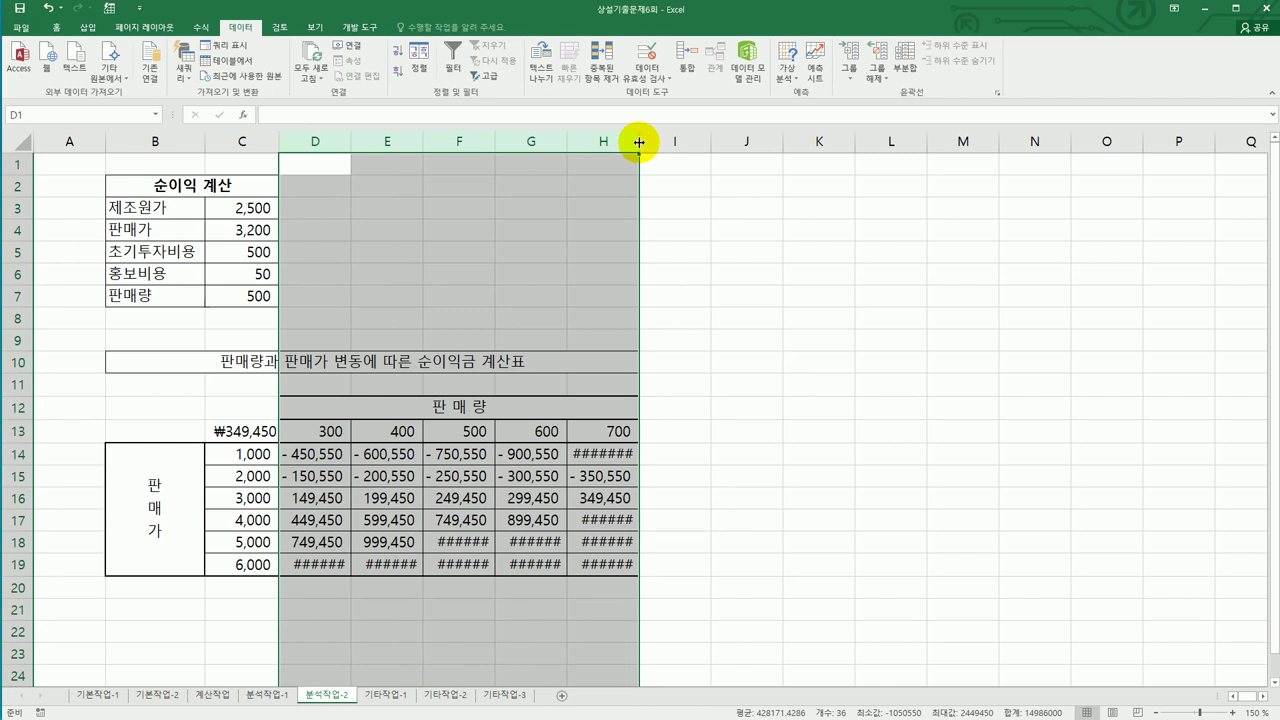
double_click(639, 142)
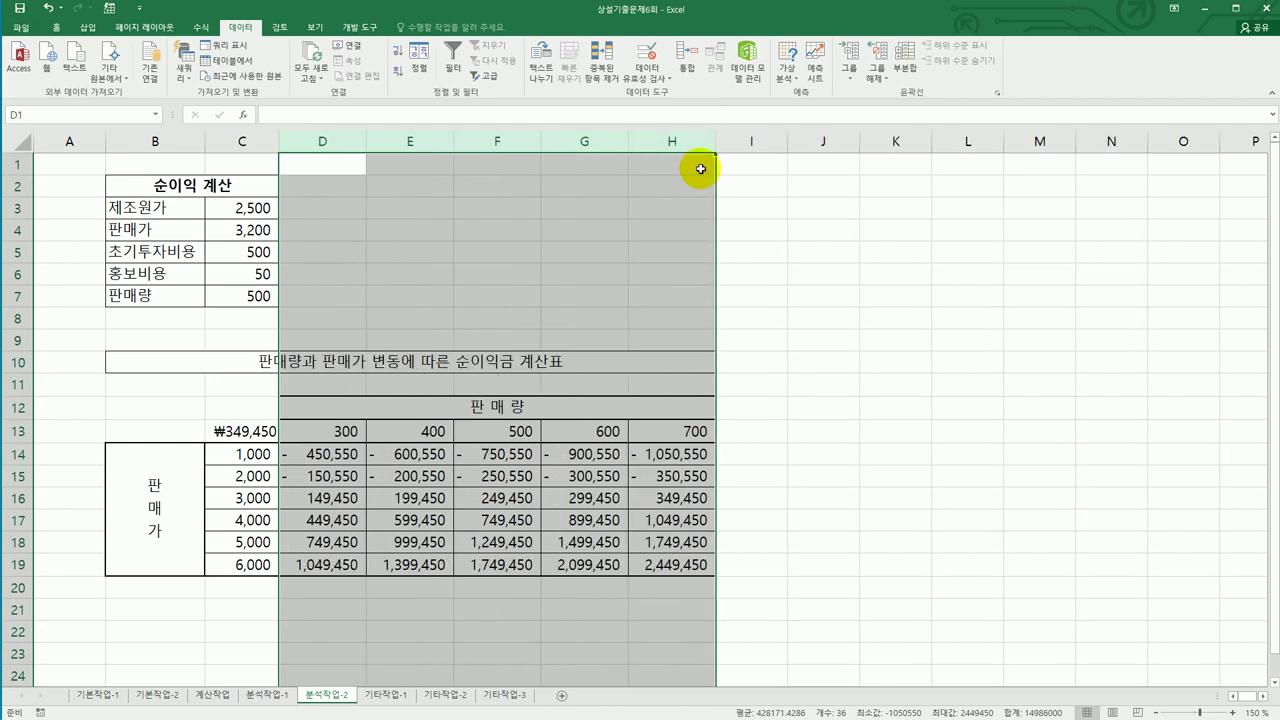
click(700, 562)
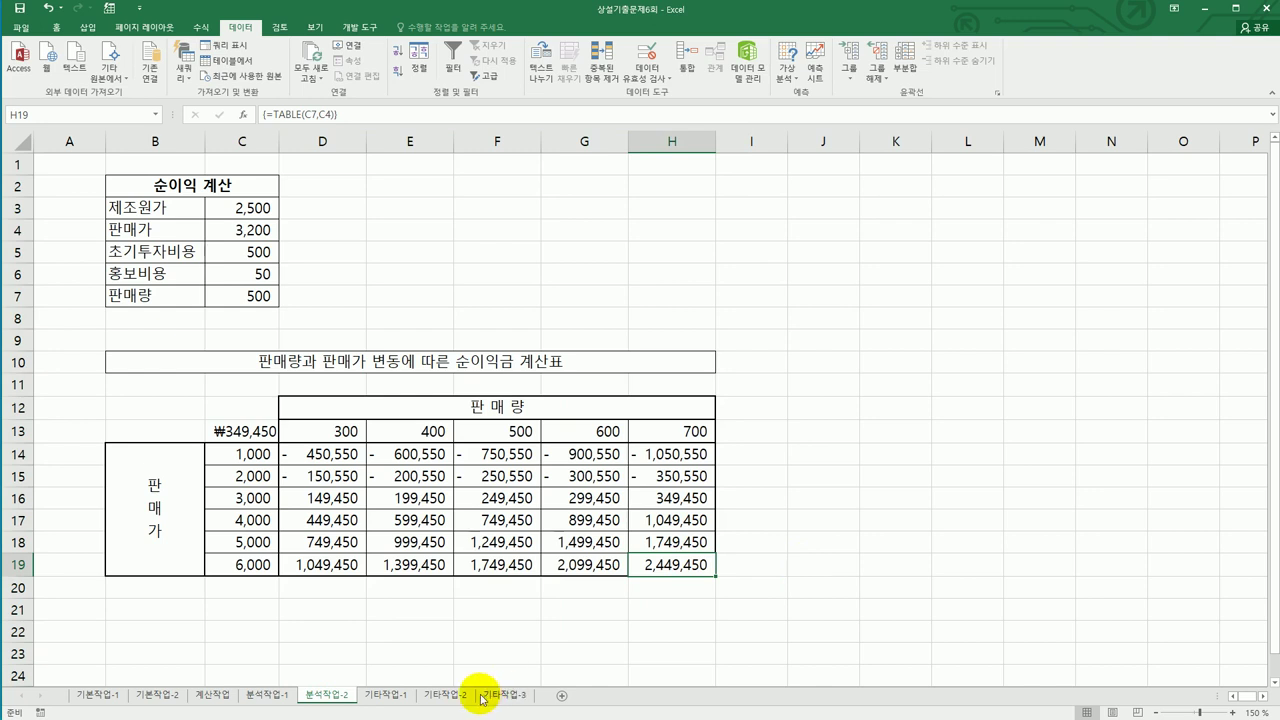
On the 기타작업-1 sheet, change the bar chart's source data range to A3:C8 so it includes 세탁기
click(396, 694)
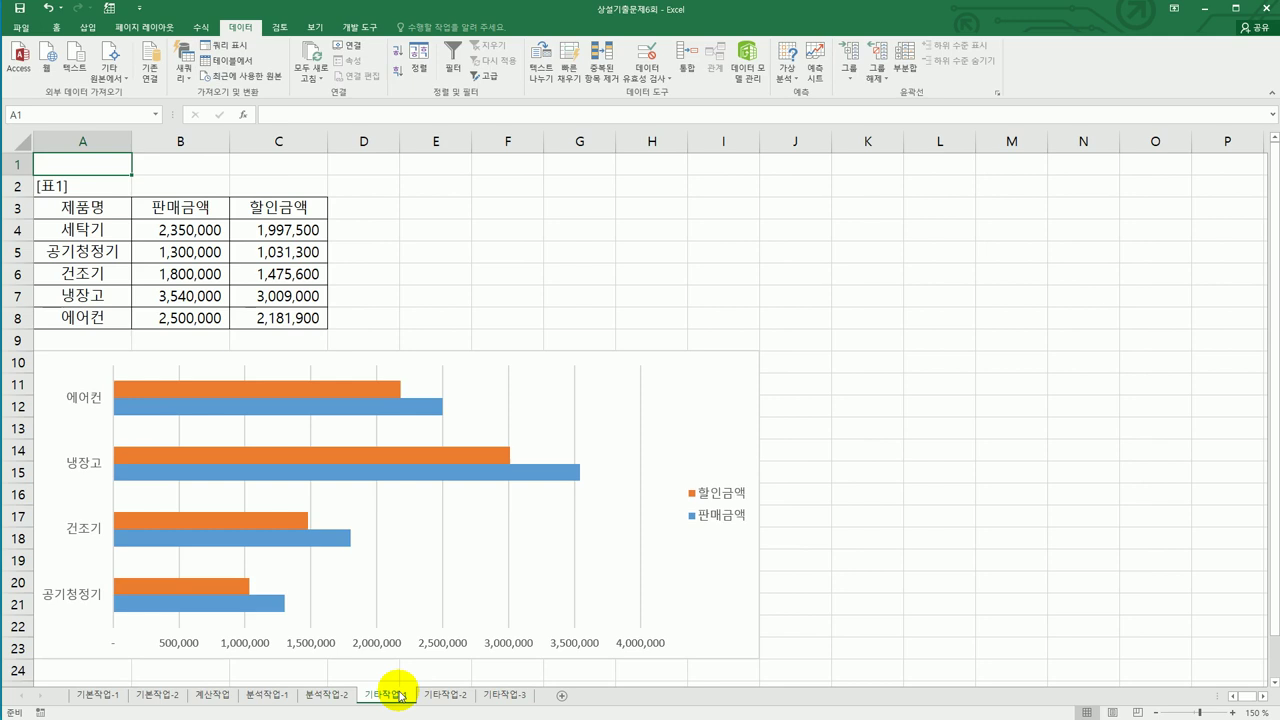
click(718, 407)
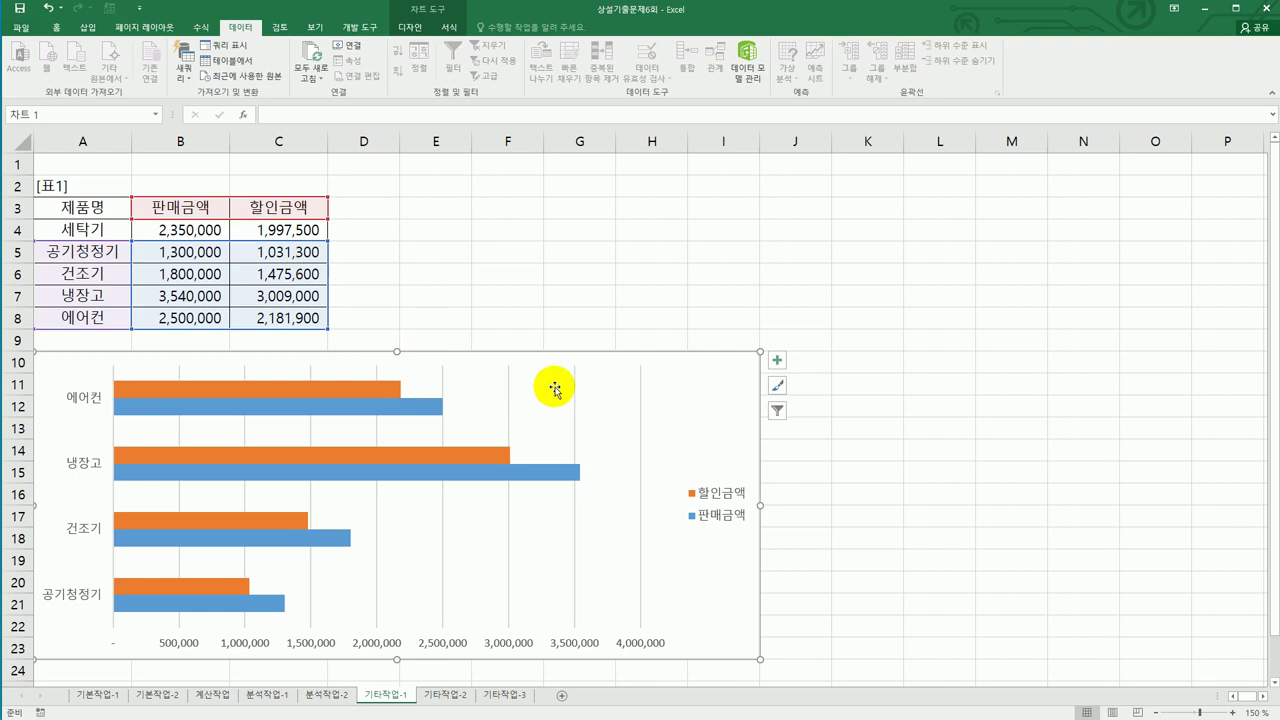
right_click(682, 395)
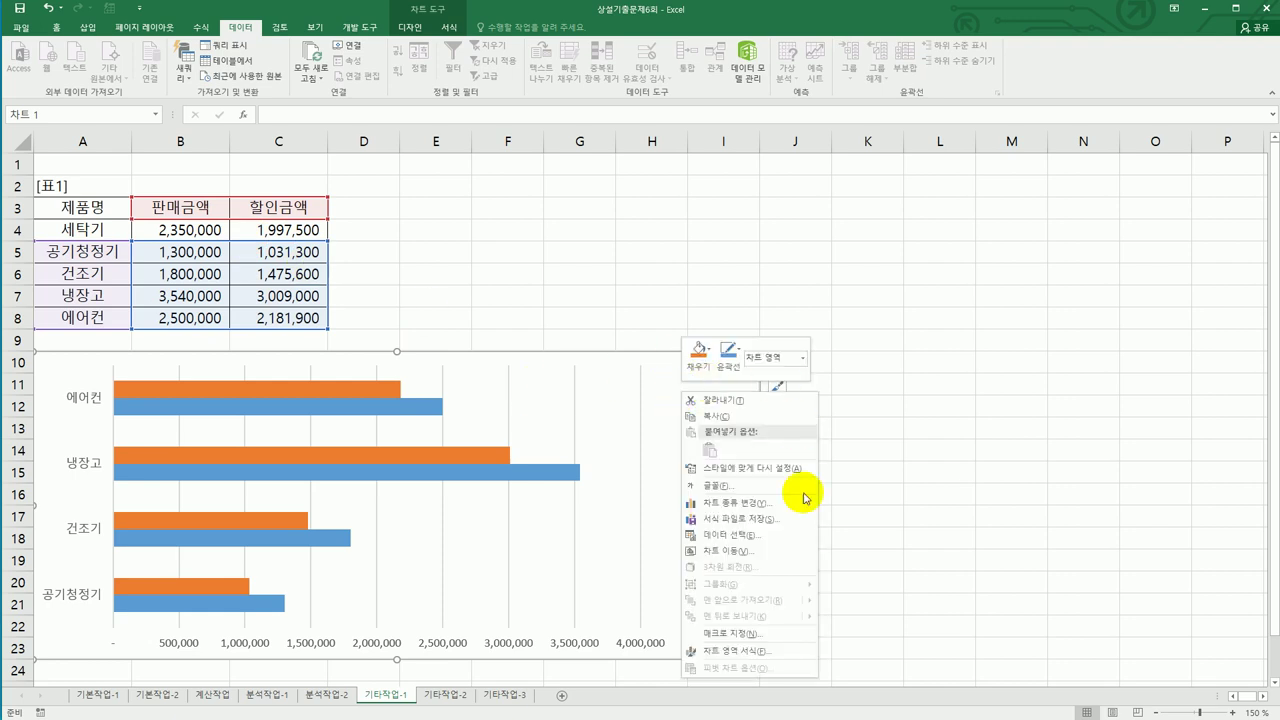
click(777, 535)
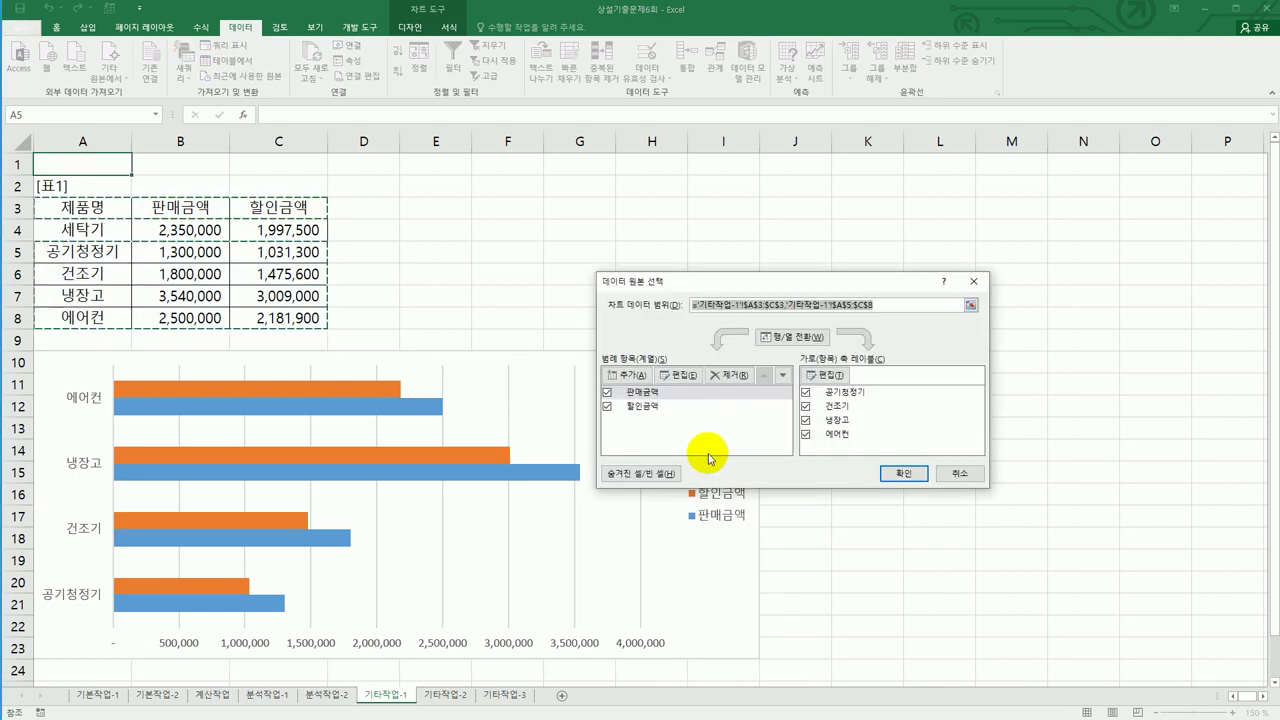
click(88, 207)
drag(181, 231, 272, 312)
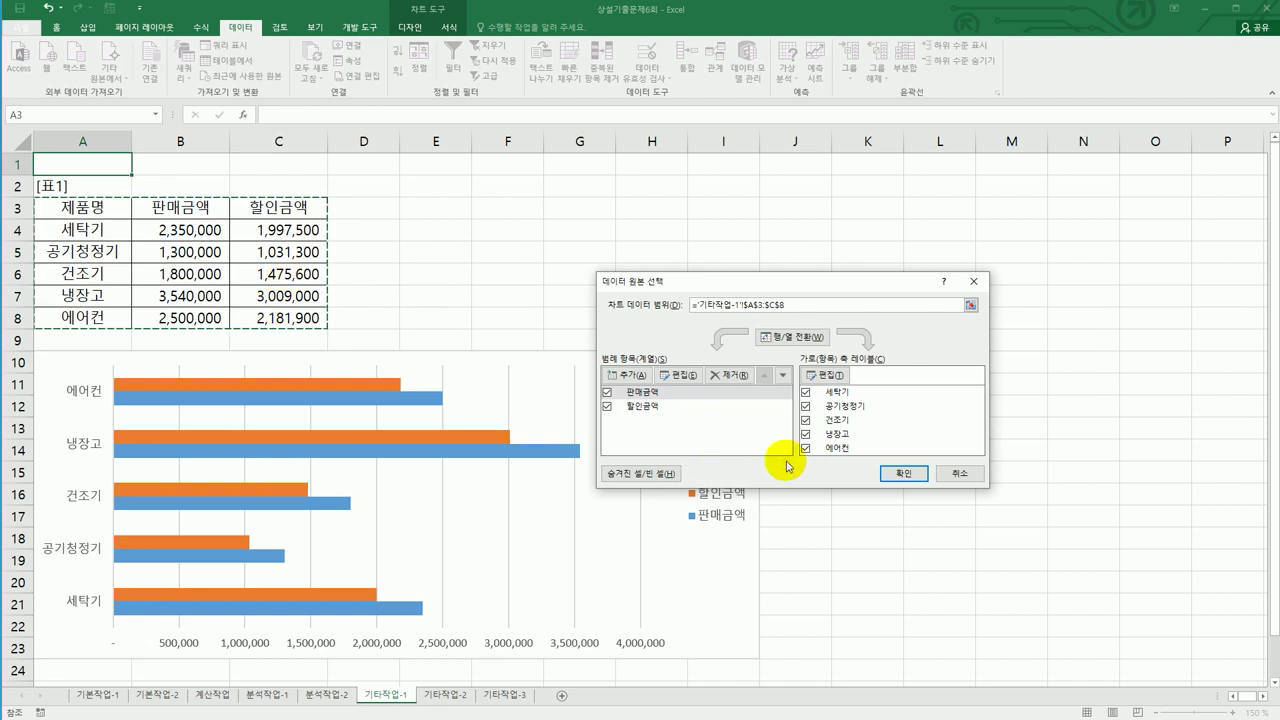
click(888, 474)
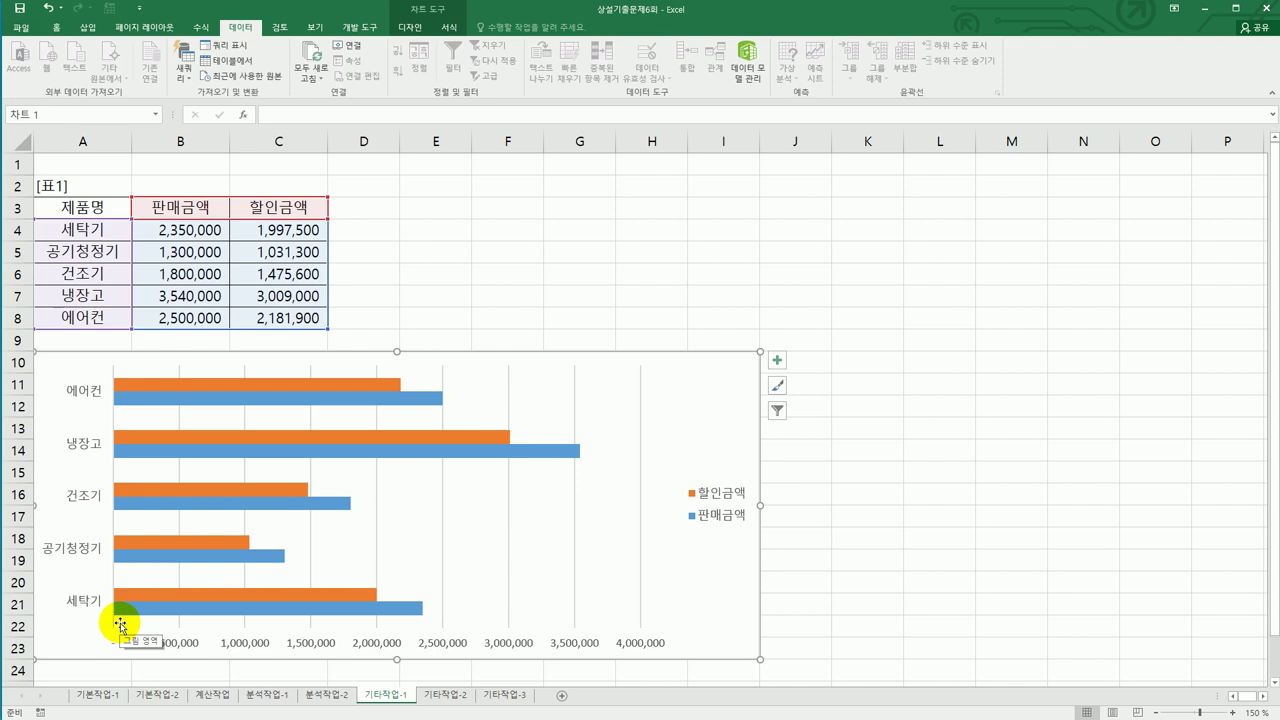
Add a chart title and both the primary horizontal (기본 가로) and primary vertical (기본 세로) axis titles to the chart
click(778, 362)
click(850, 401)
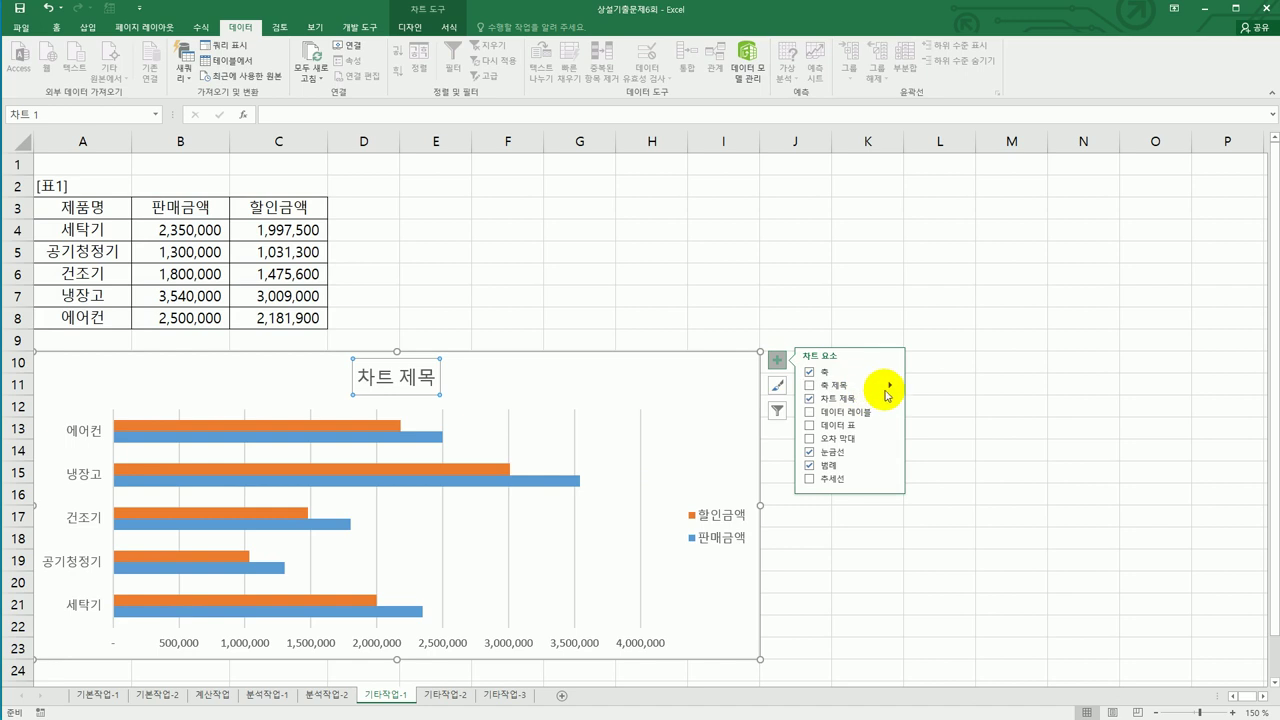
click(889, 387)
click(941, 386)
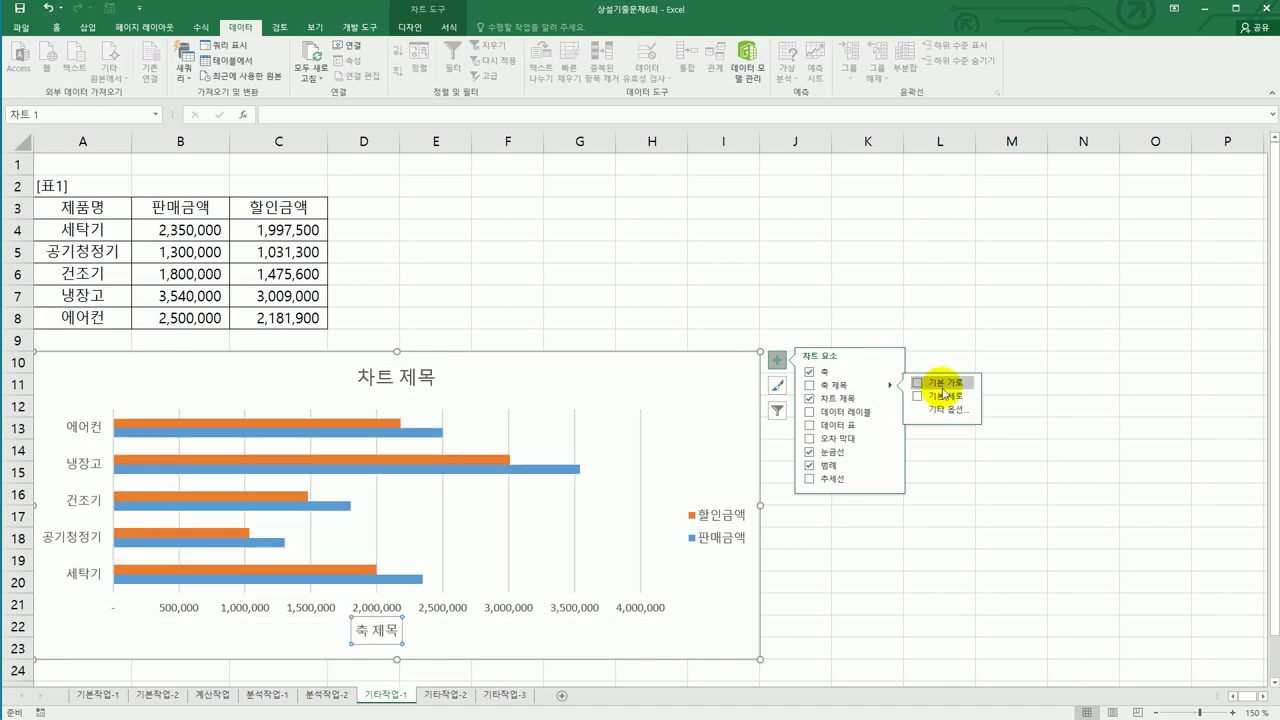
click(944, 397)
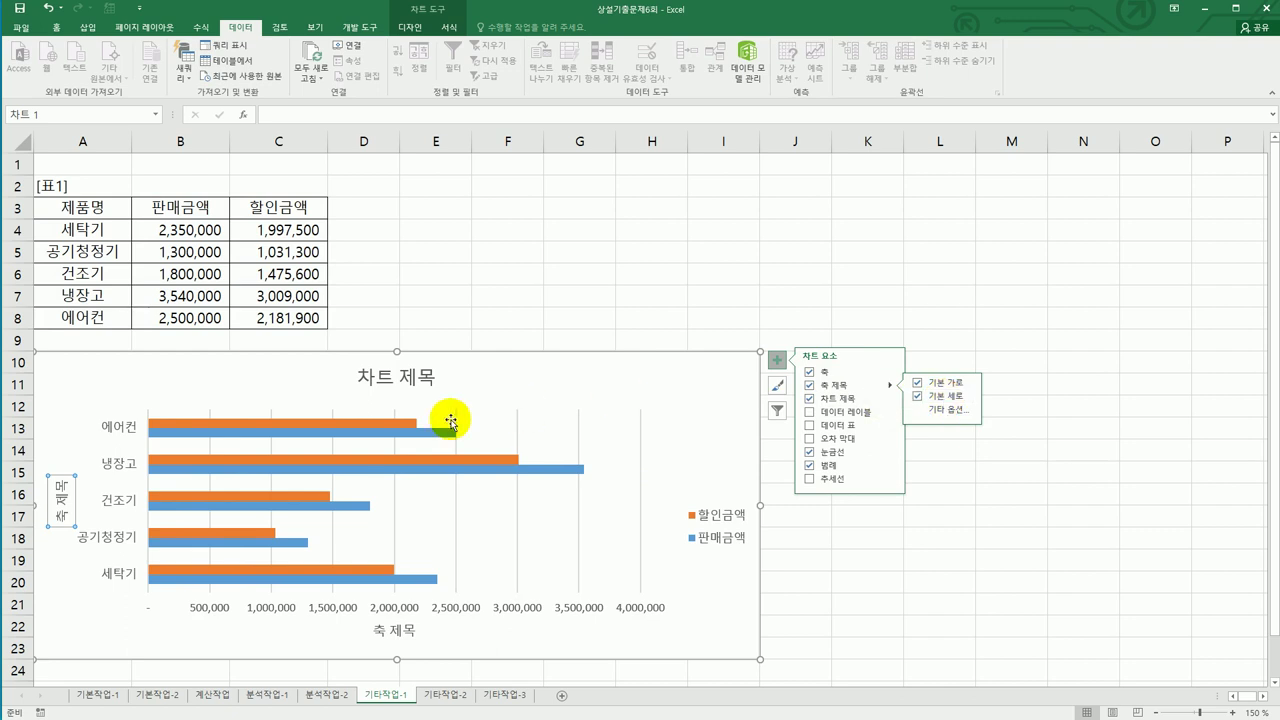
Replace the chart title text with "가전제품 판매 현황"
click(385, 380)
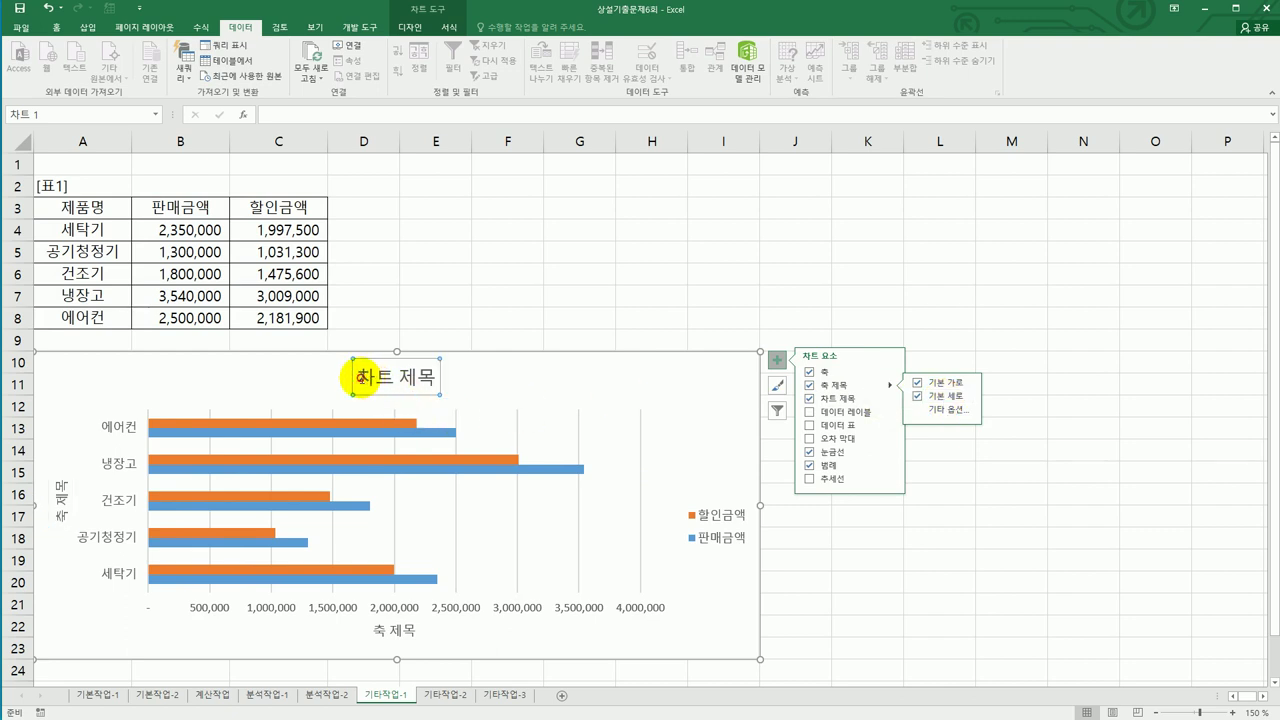
drag(365, 378, 447, 380)
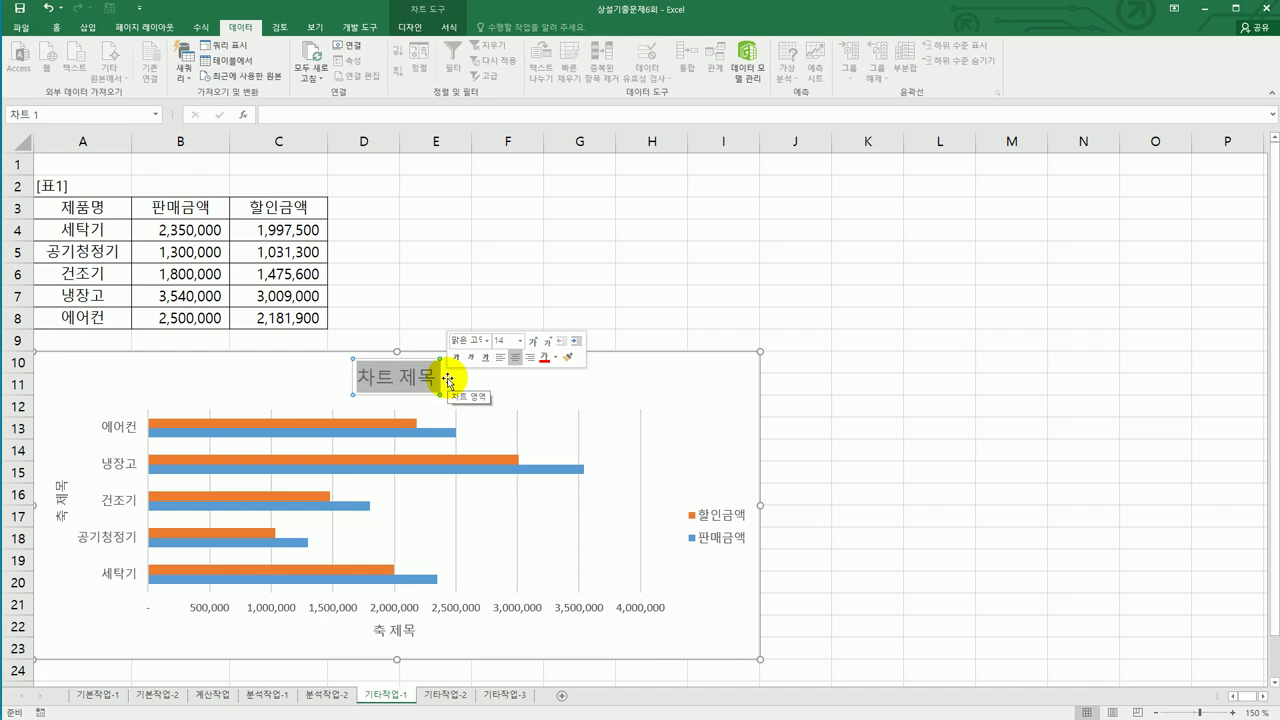
text(가전제품)
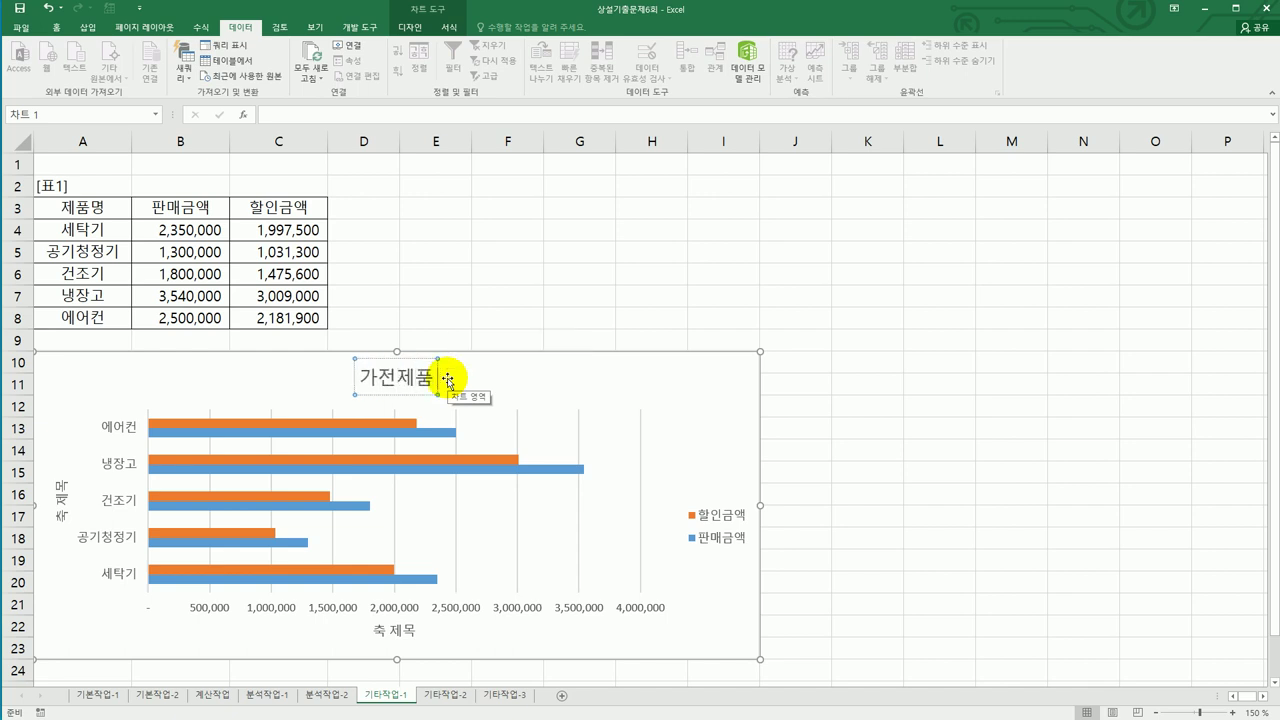
text( 판매 현황)
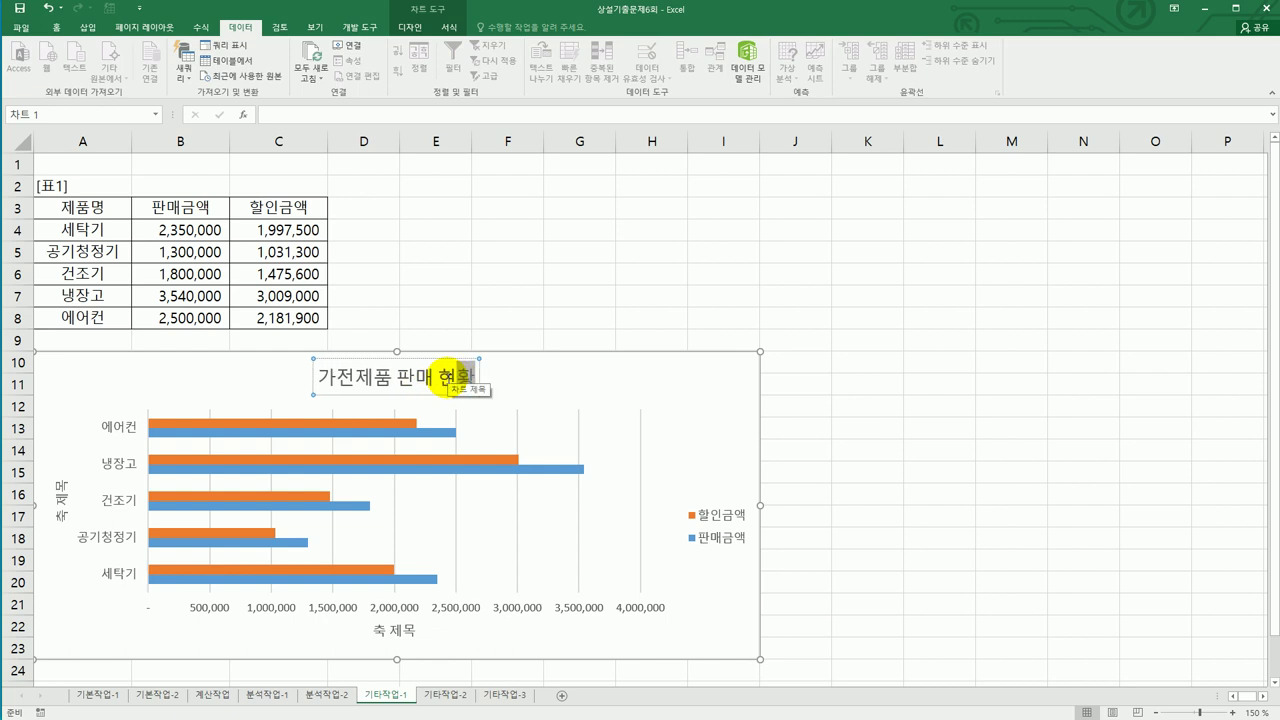
Replace the chart's horizontal axis title text with "금액"
click(391, 630)
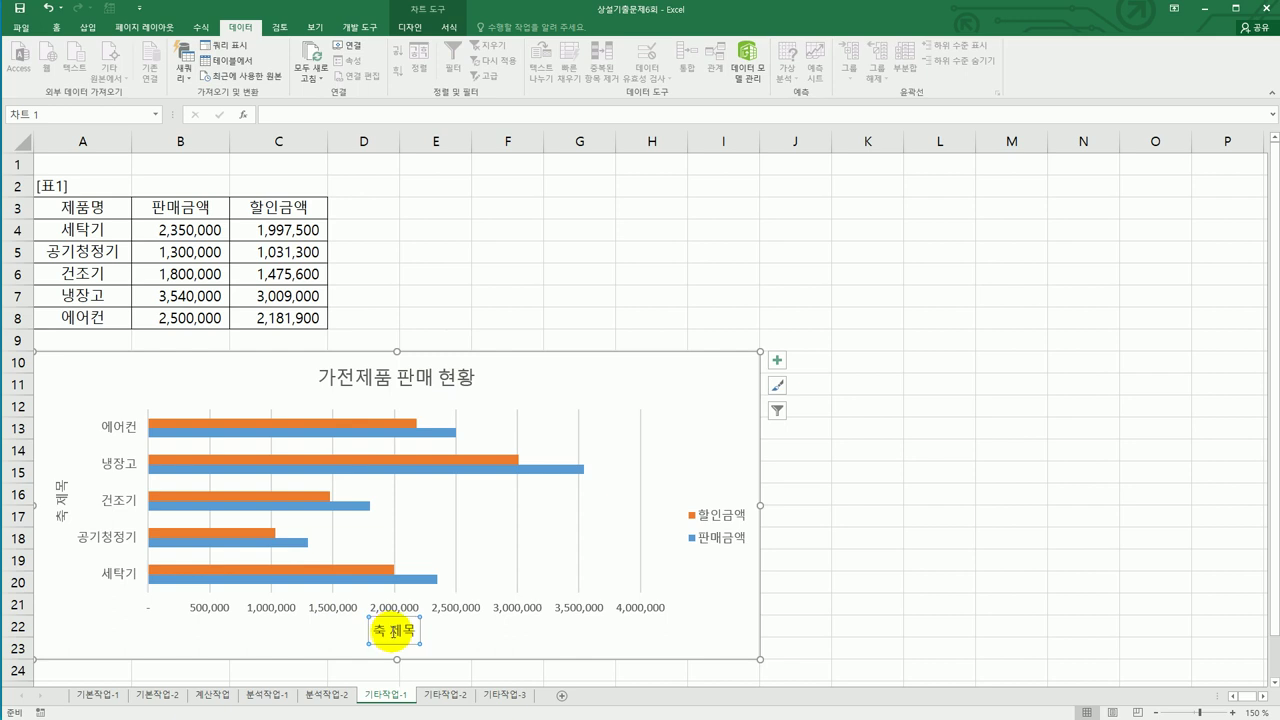
click(377, 630)
drag(377, 630, 421, 630)
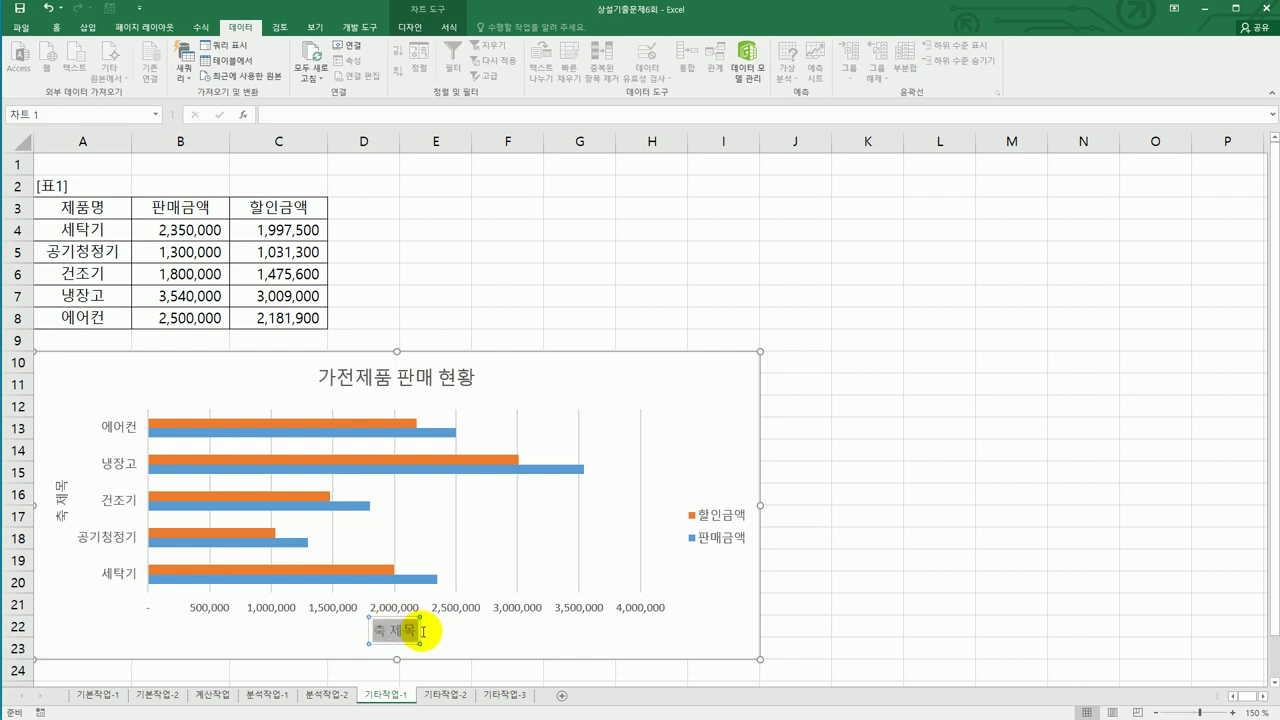
text(ㄱ금액)
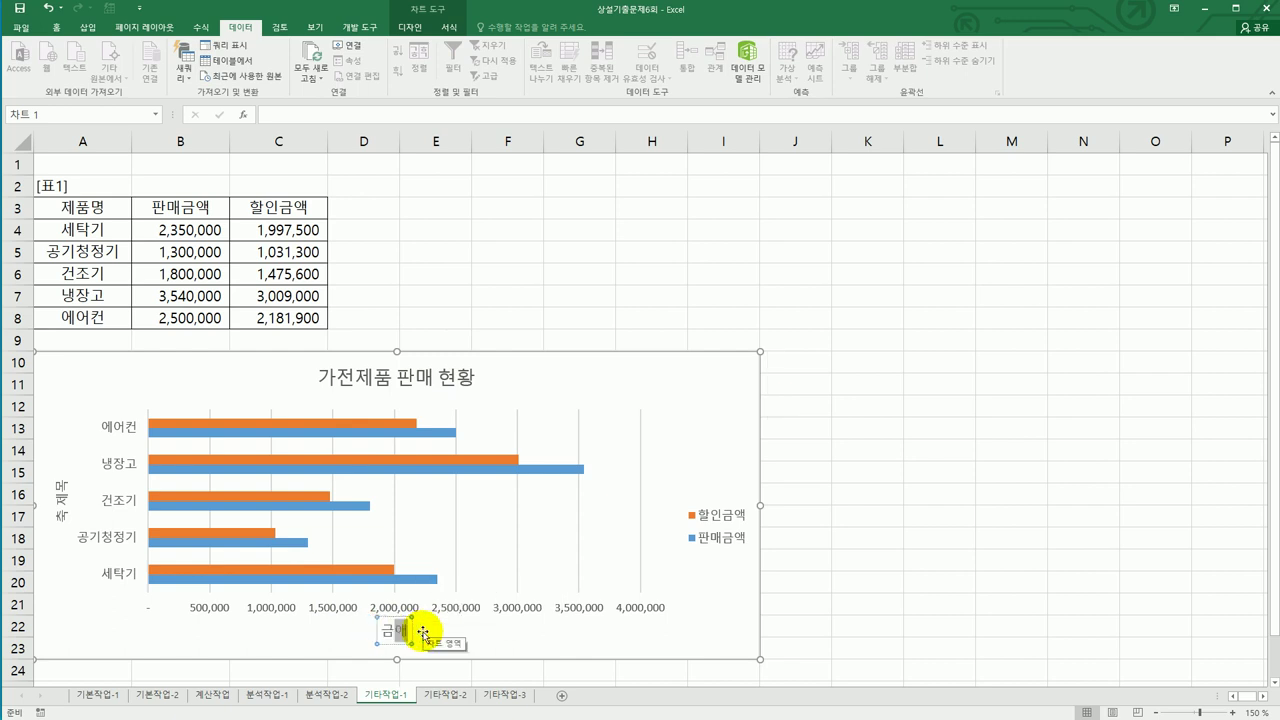
Replace the chart's vertical axis title text with "제품명"
click(76, 503)
drag(60, 484, 62, 518)
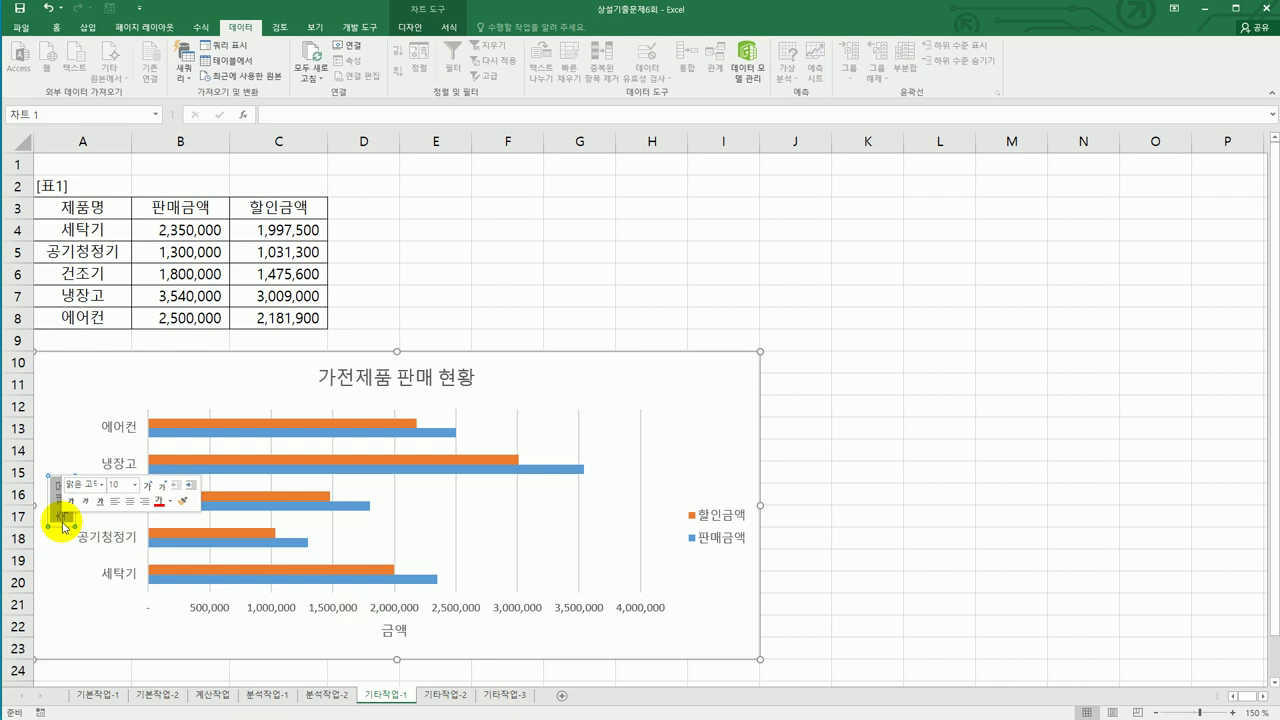
text(제품명)
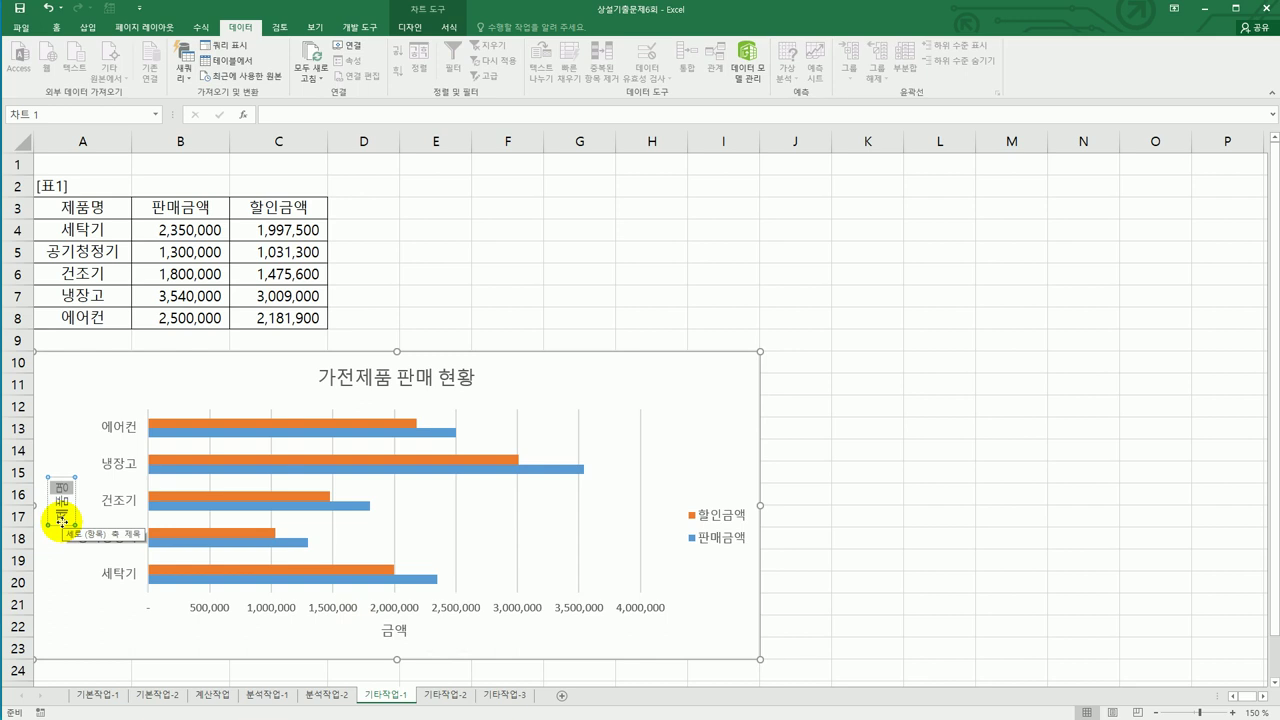
click(62, 521)
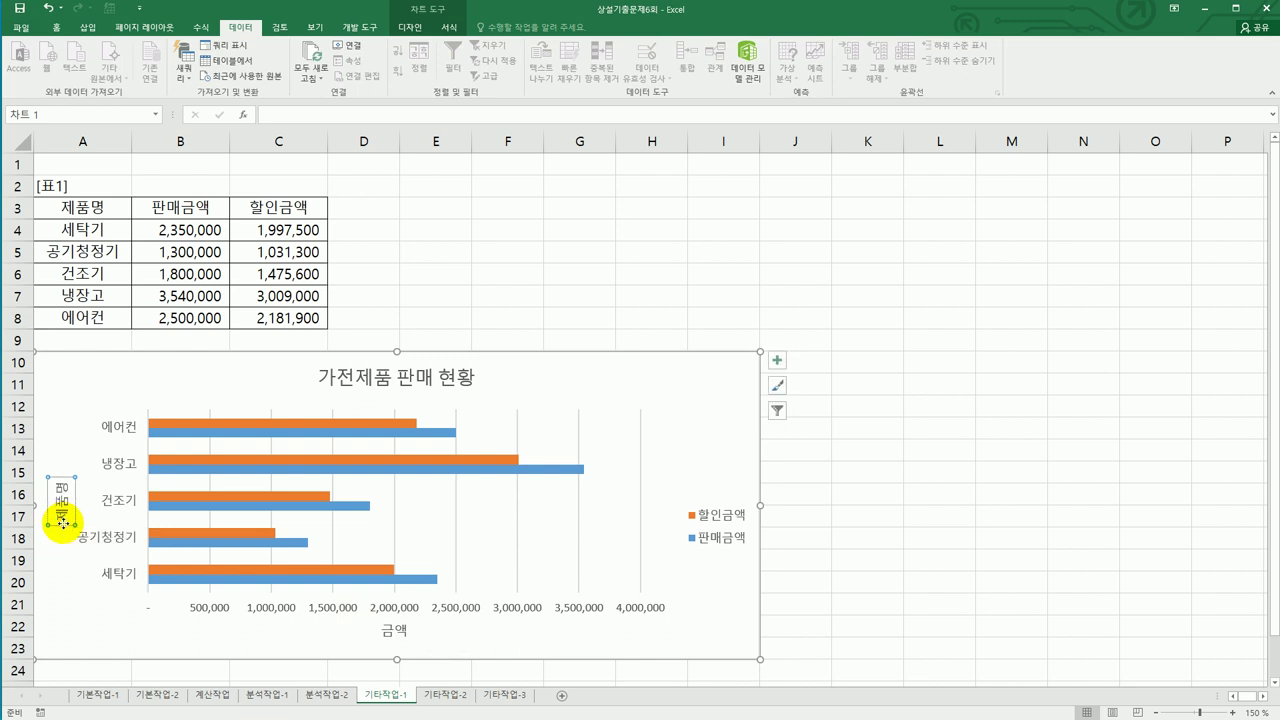
Set the text direction (텍스트 방향) of the vertical axis title "제품명" to 세로
right_click(62, 521)
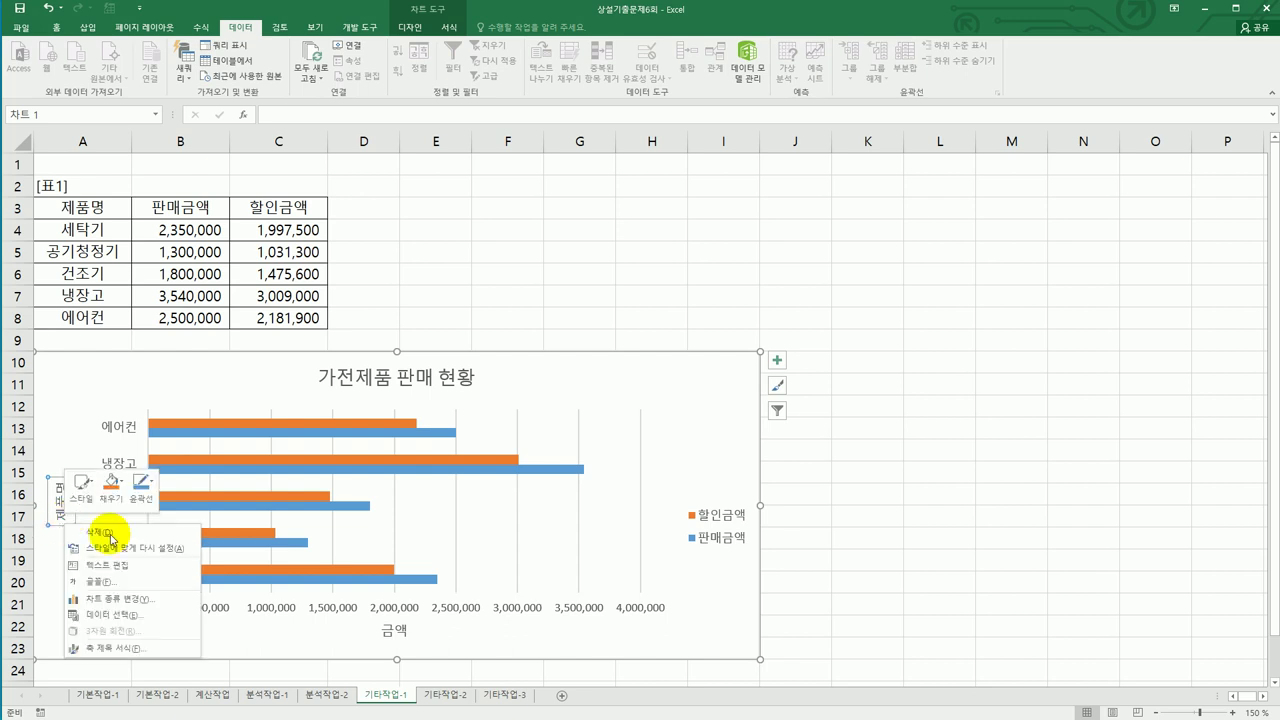
click(150, 648)
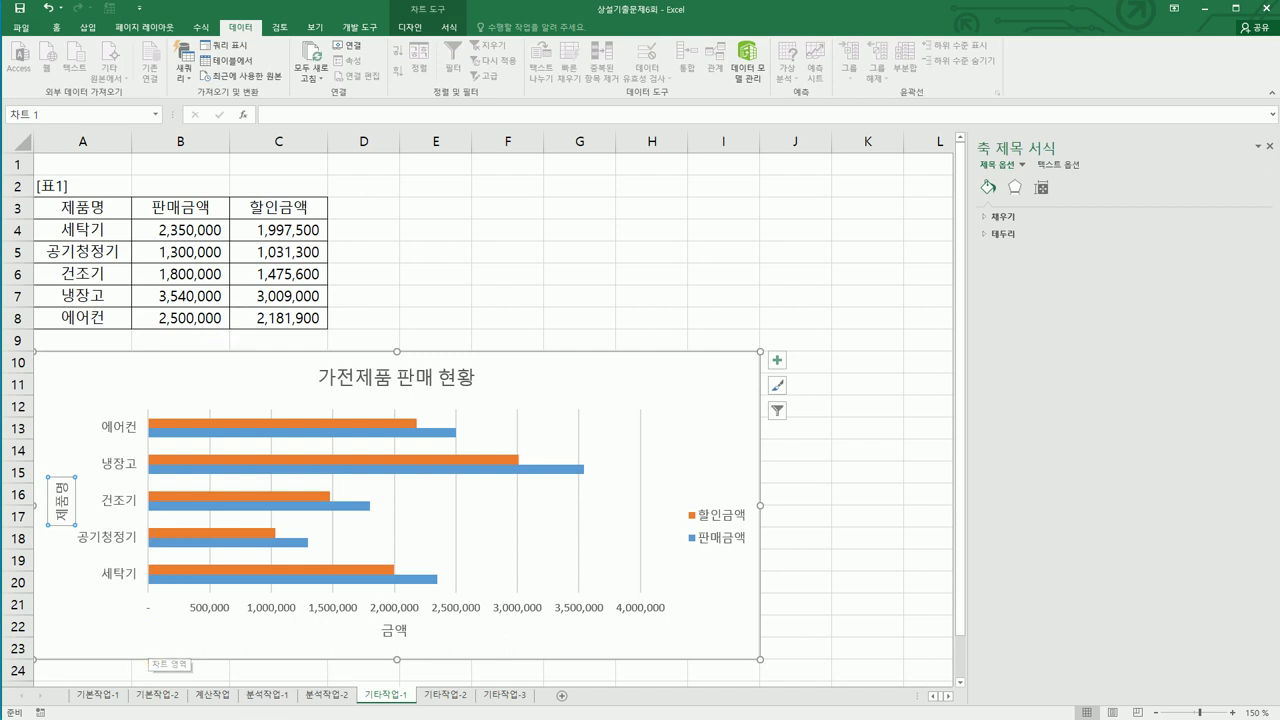
click(1040, 190)
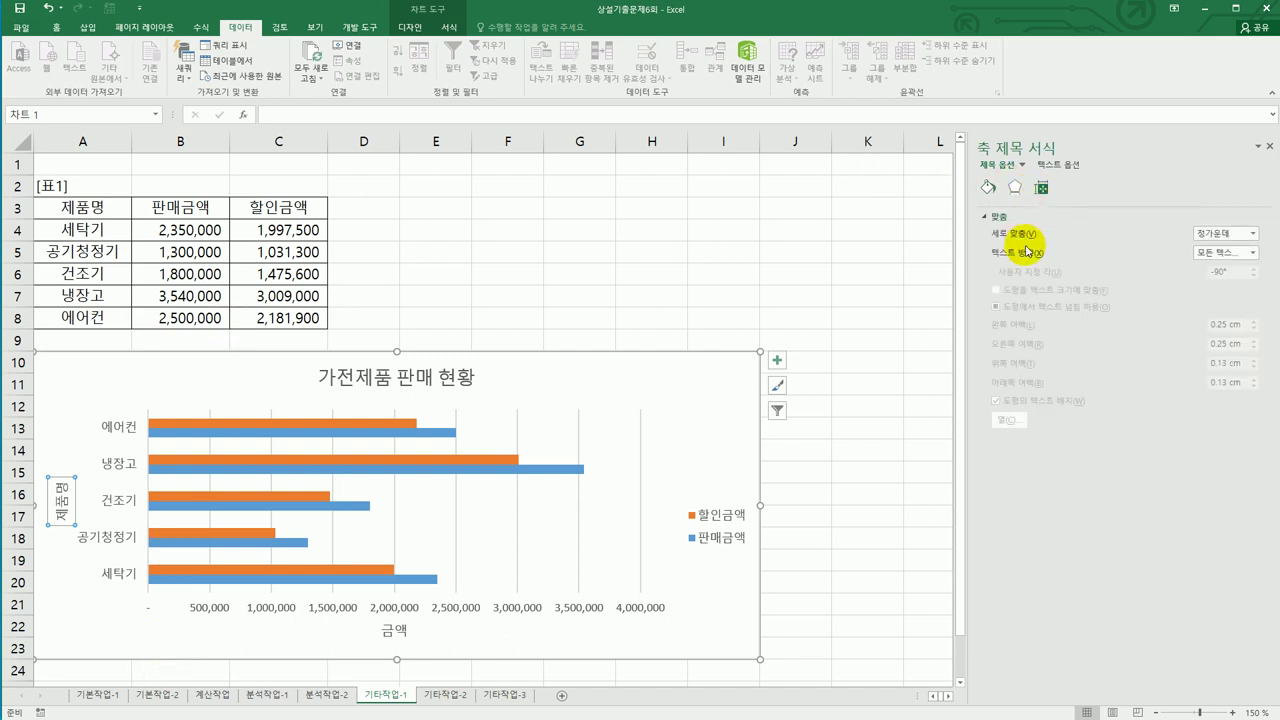
click(1251, 253)
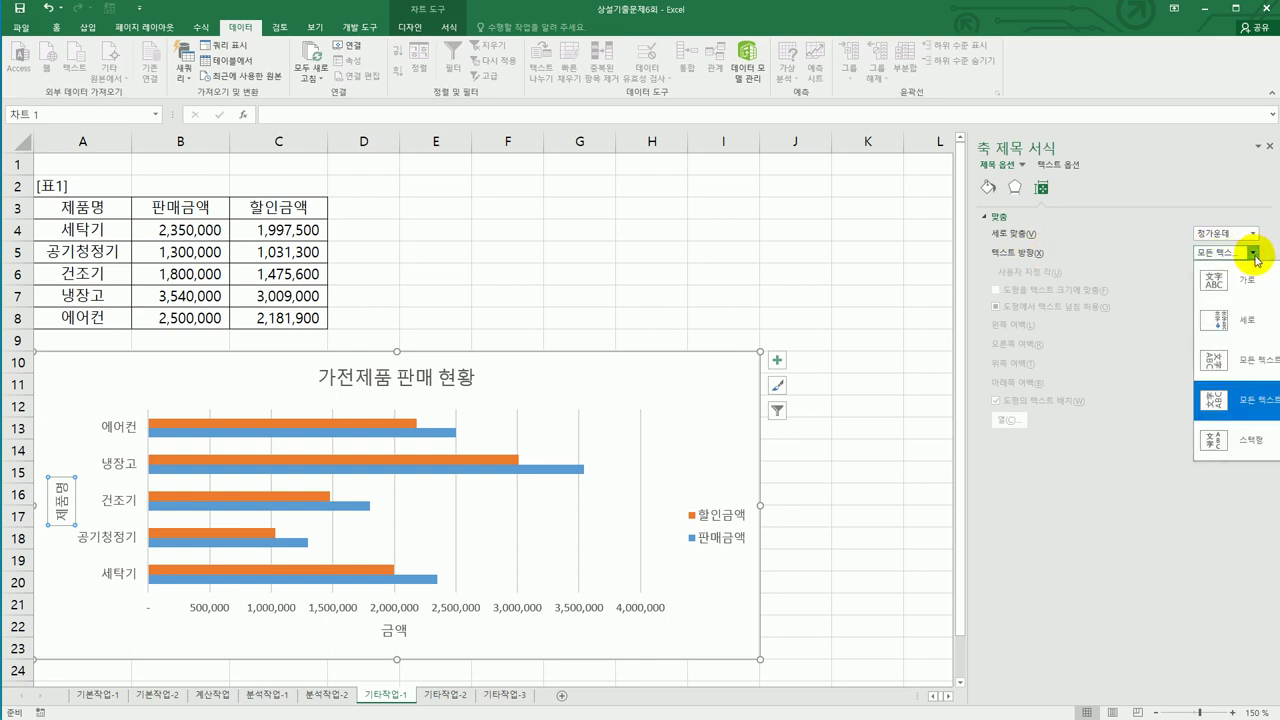
click(1236, 340)
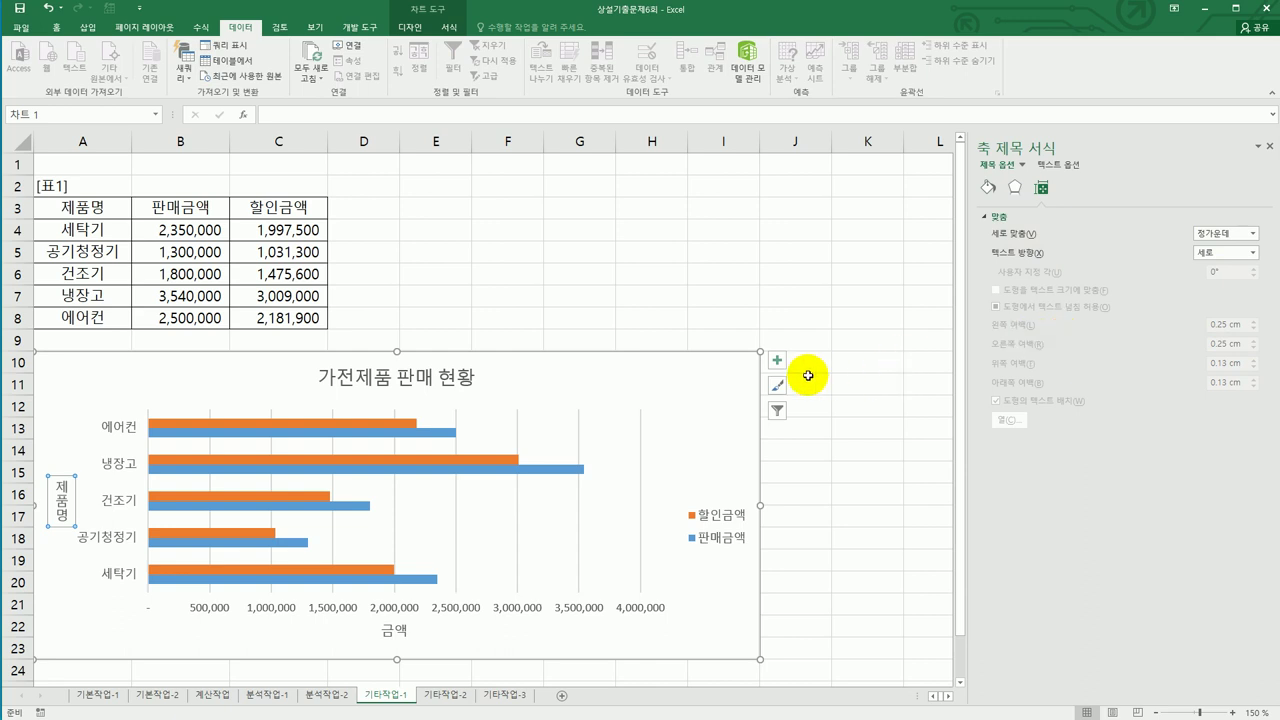
Move the chart legend to the 아래쪽 (bottom) position
click(777, 359)
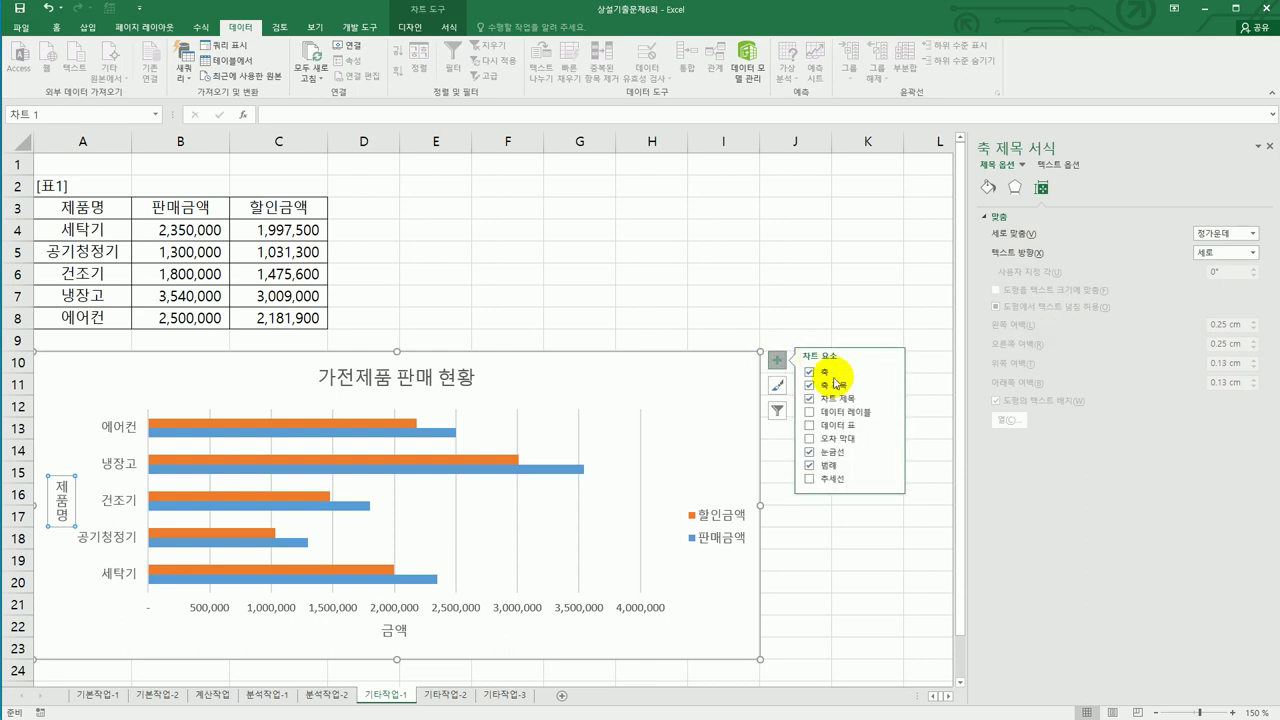
click(890, 466)
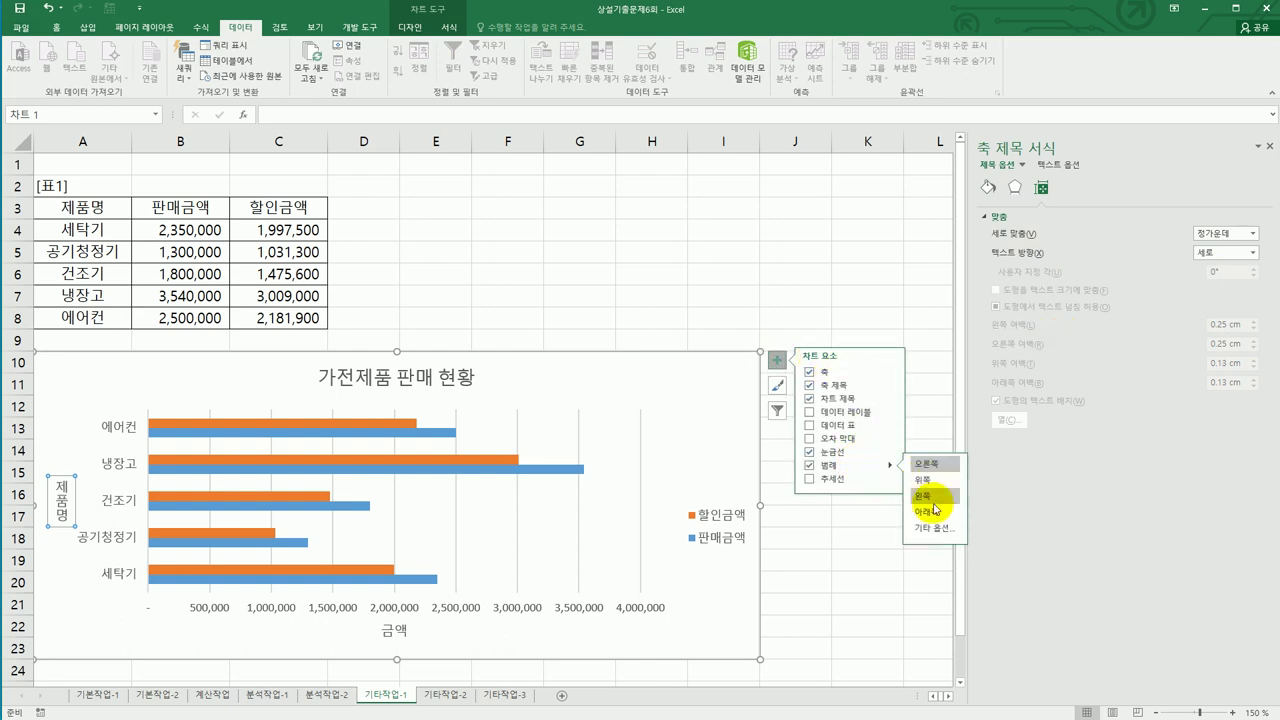
click(928, 512)
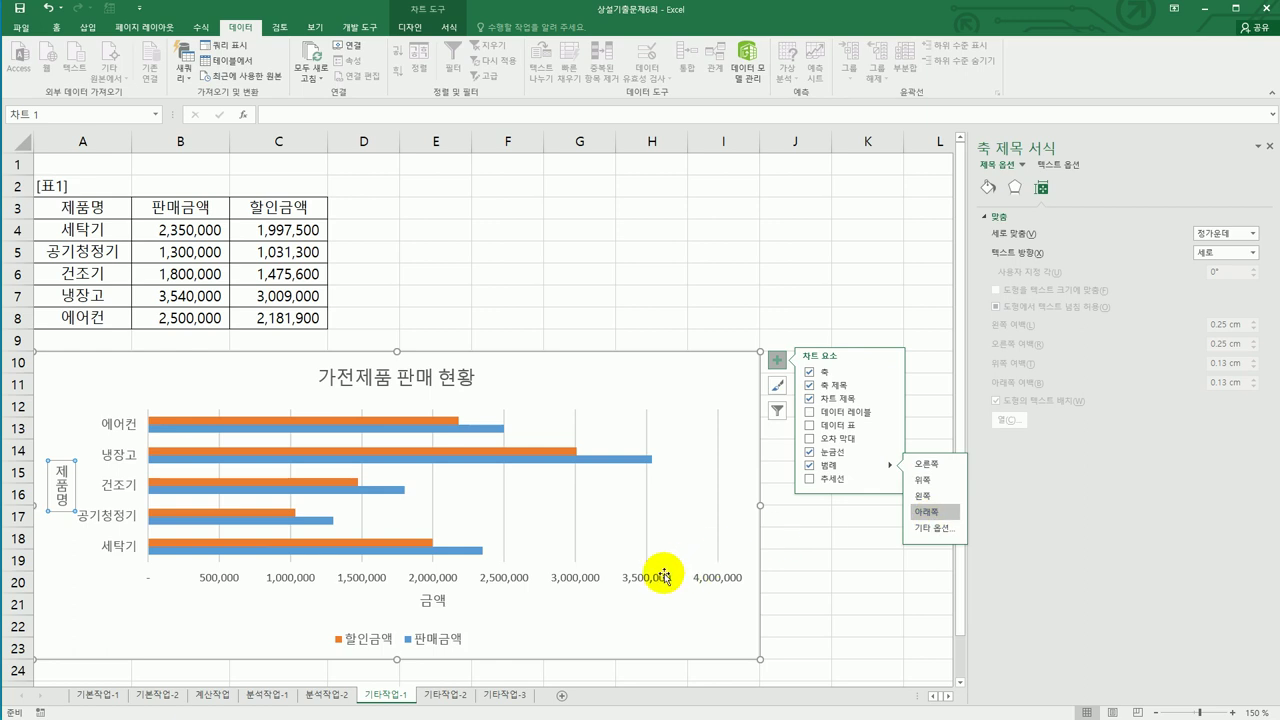
Apply the shape style 미세 효과 - 파랑, 강조 1 to the chart legend
click(458, 639)
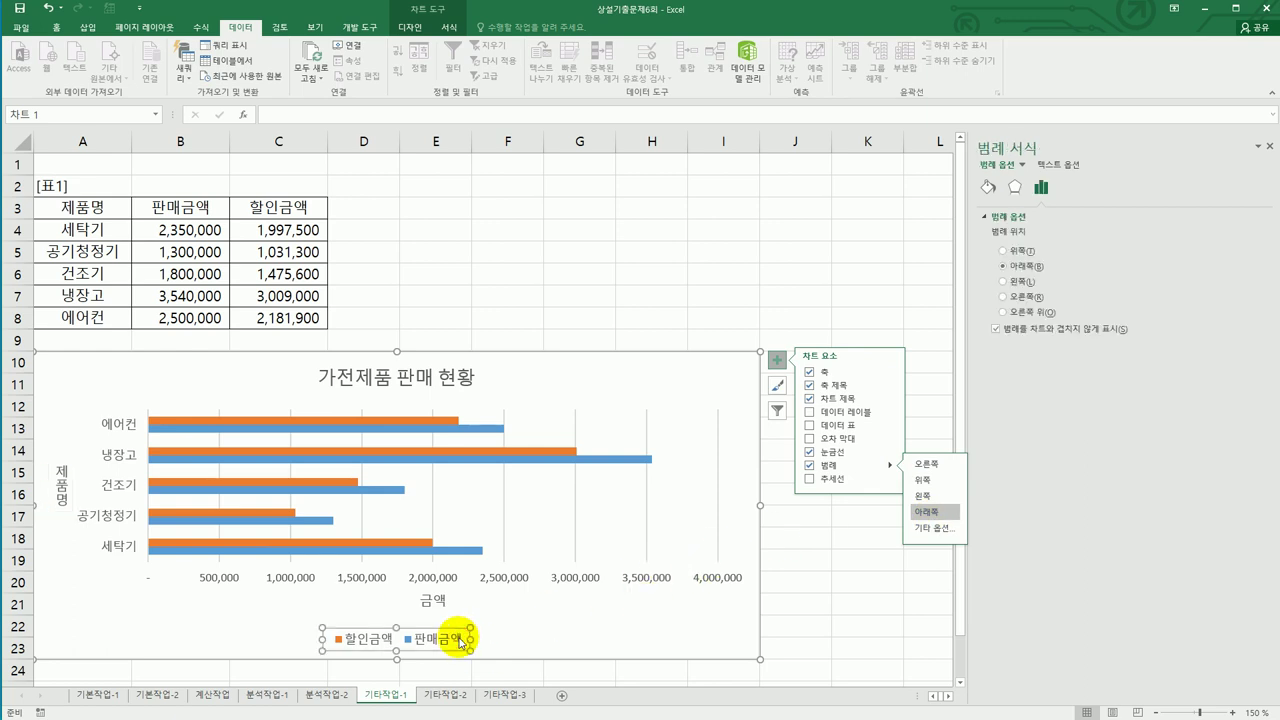
click(446, 26)
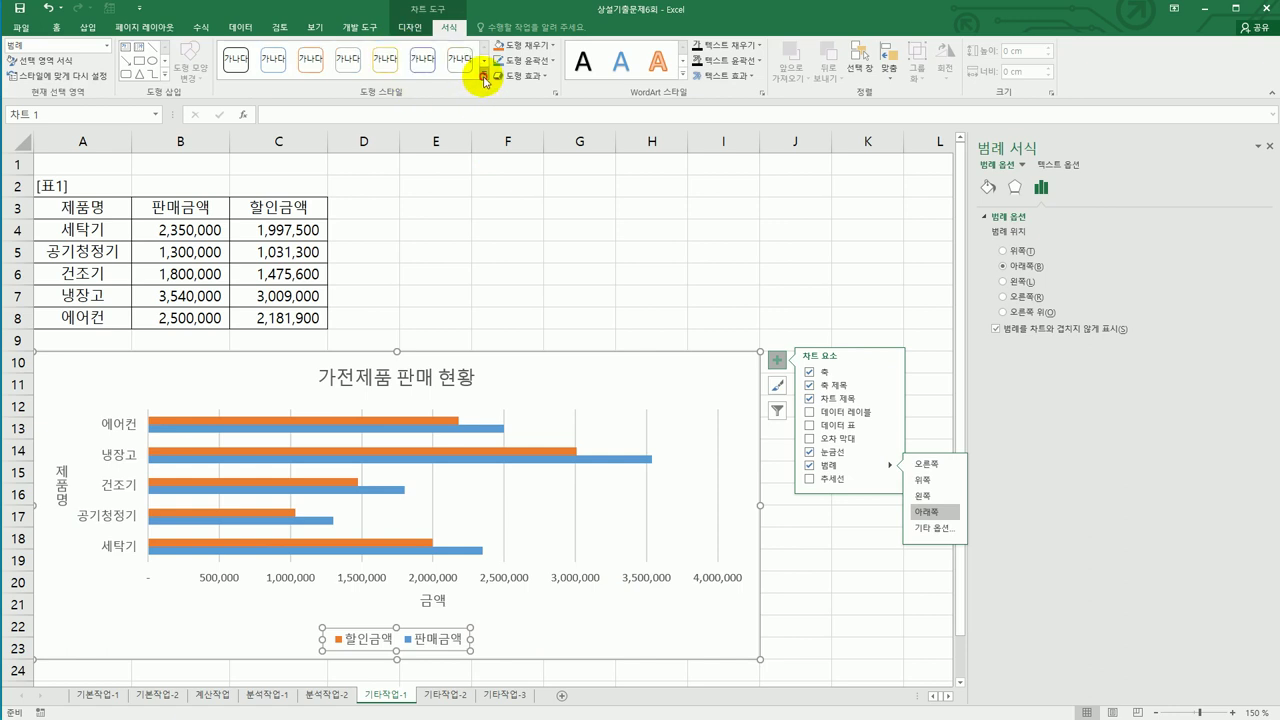
click(484, 75)
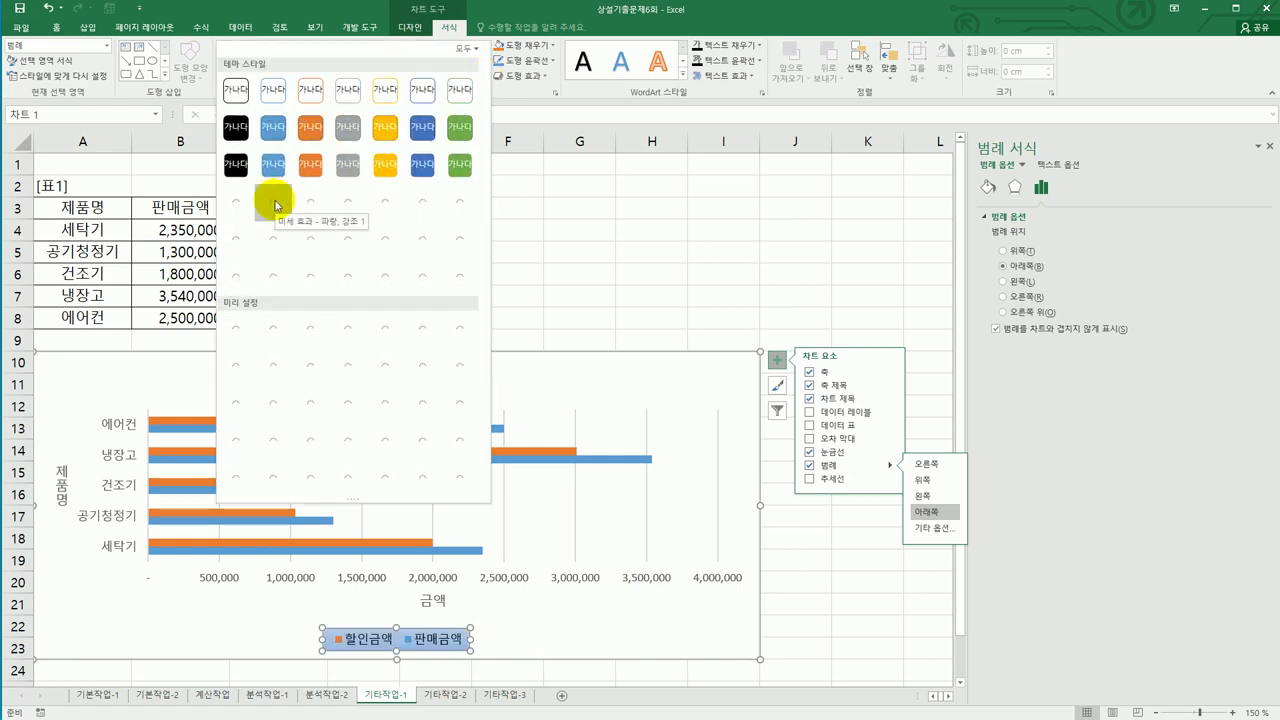
click(275, 204)
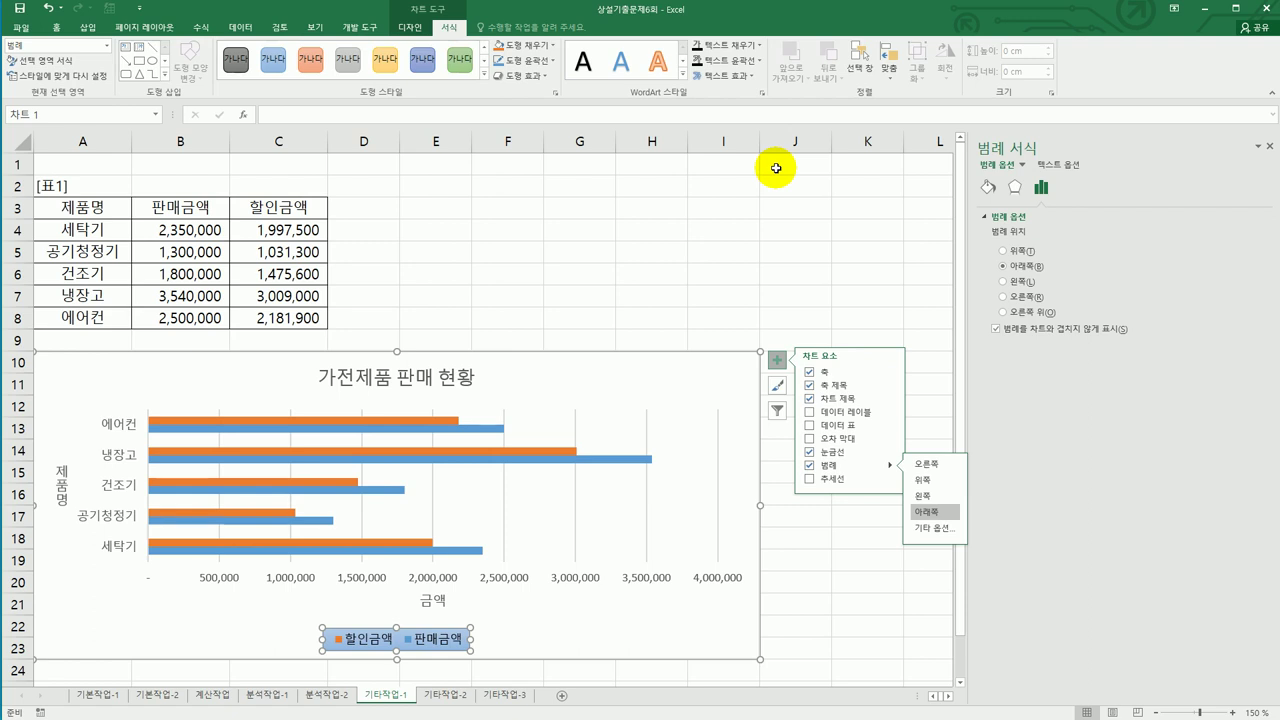
Set the horizontal value axis's major unit (주) to 1000000 and display its values in reverse order (값을 거꾸로)
click(313, 580)
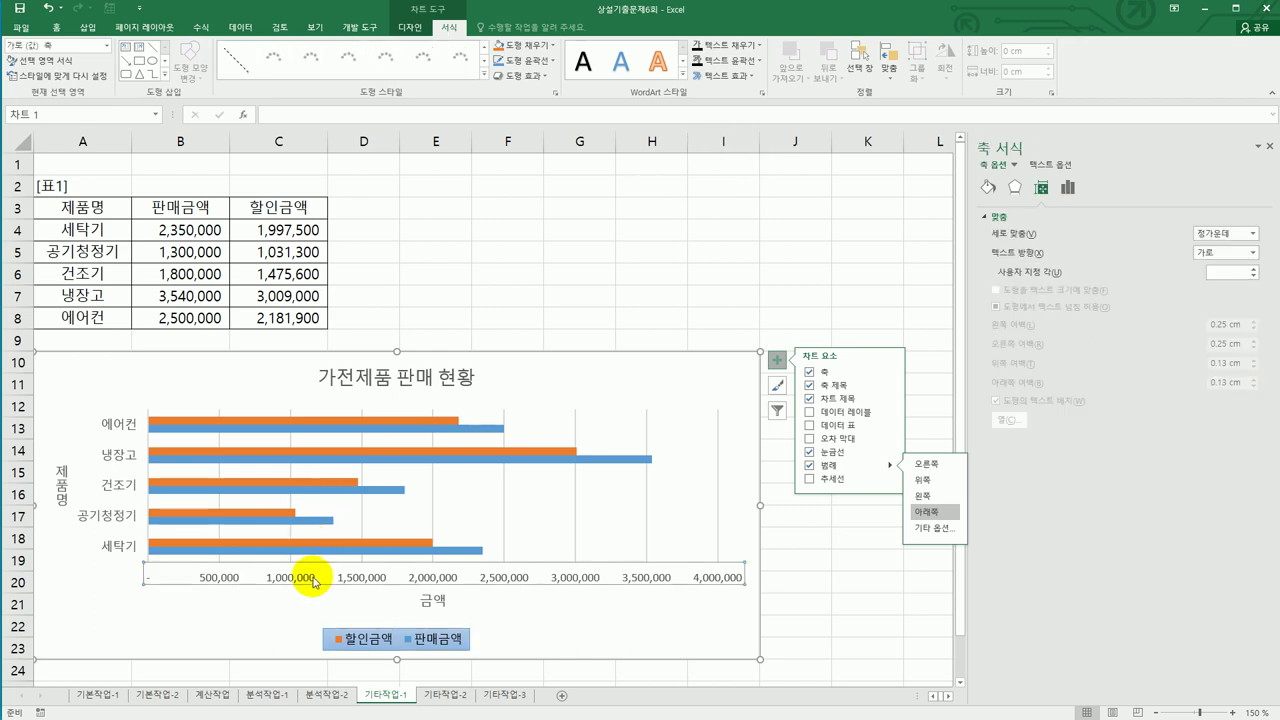
click(1069, 187)
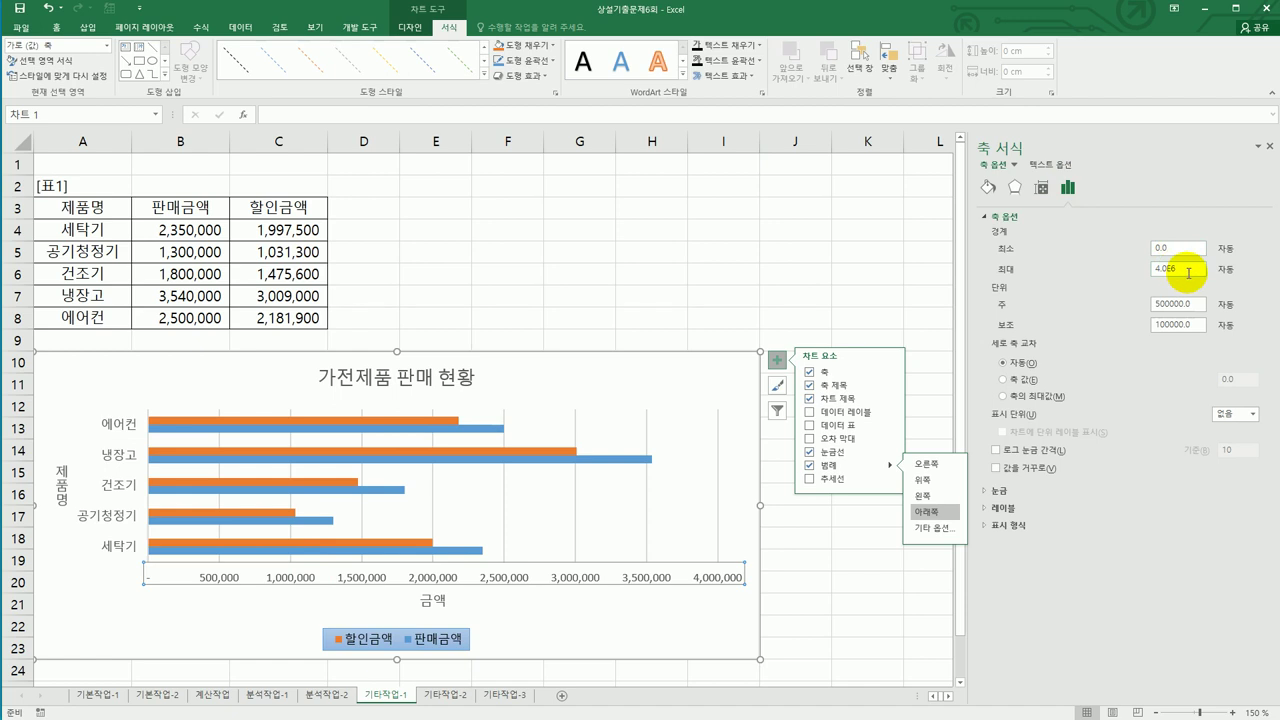
click(1187, 271)
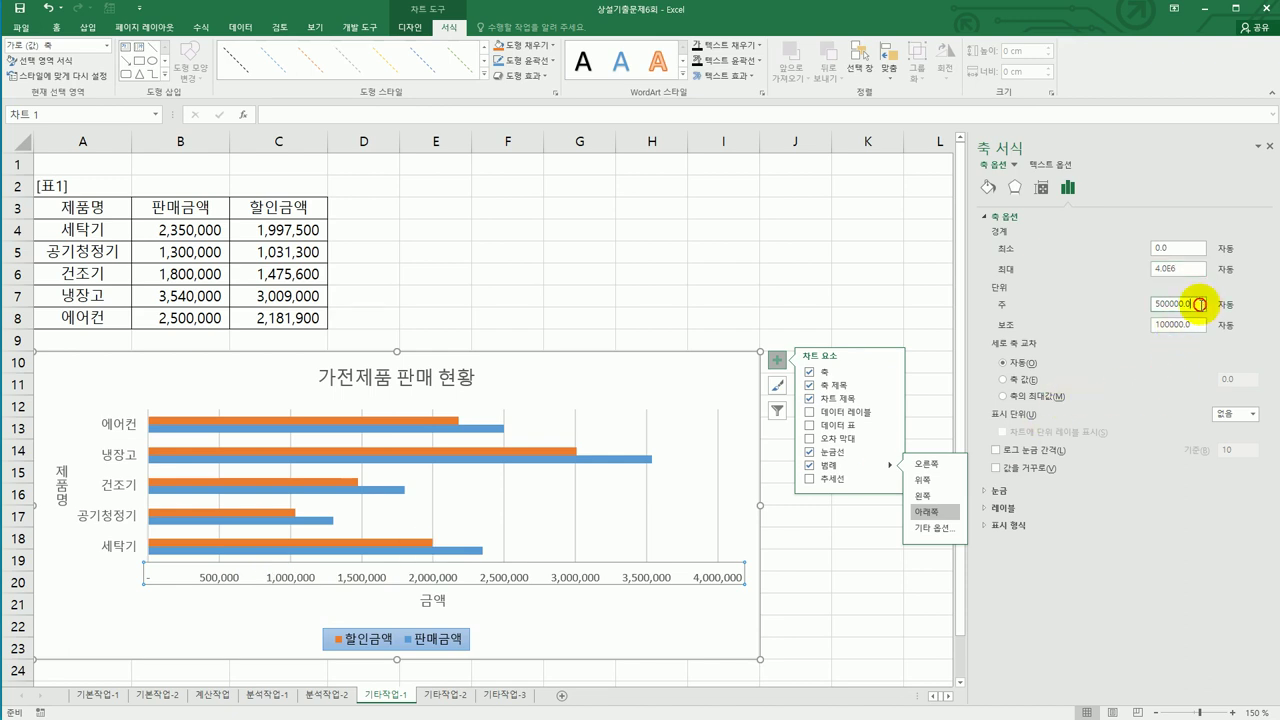
drag(1203, 308, 1106, 312)
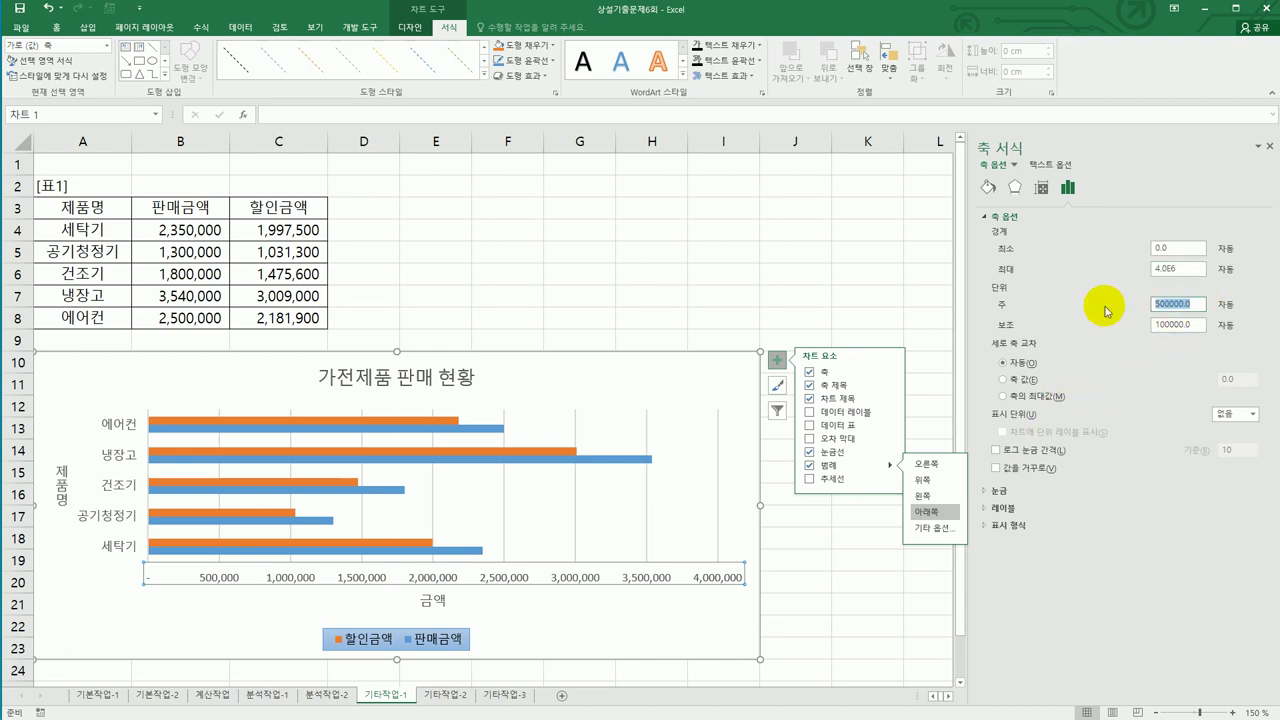
text(1000000)
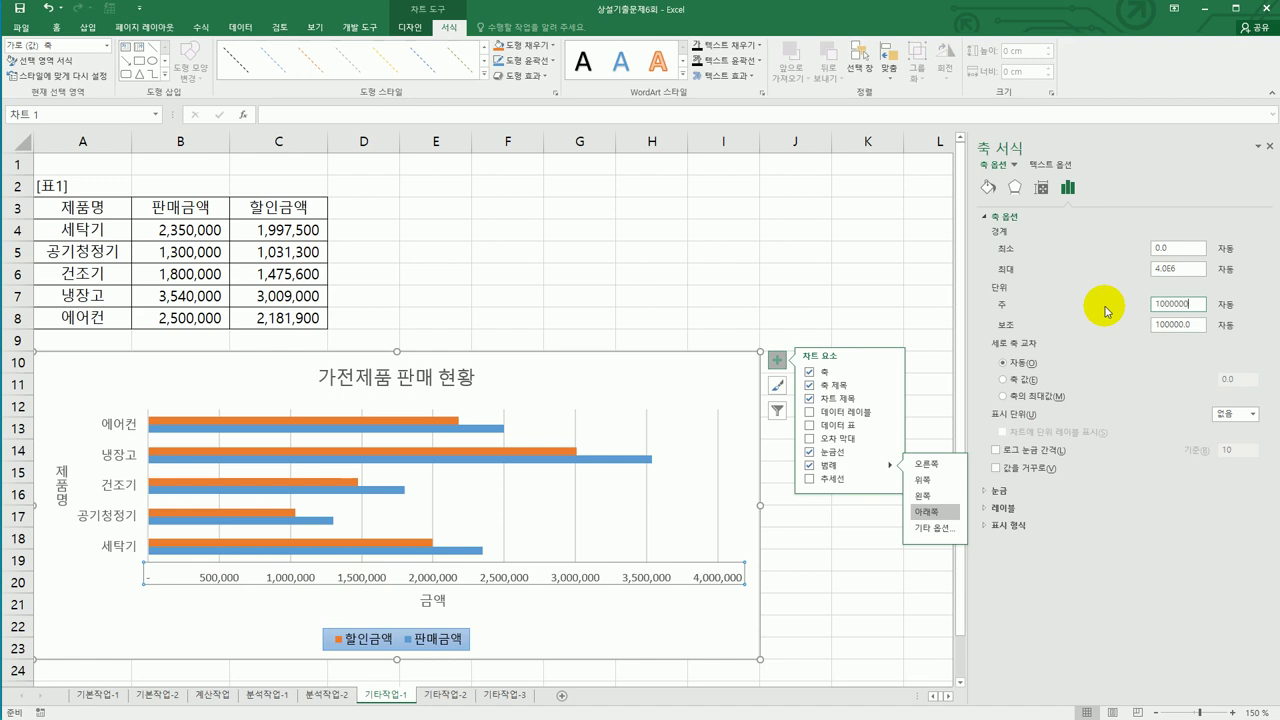
click(1035, 472)
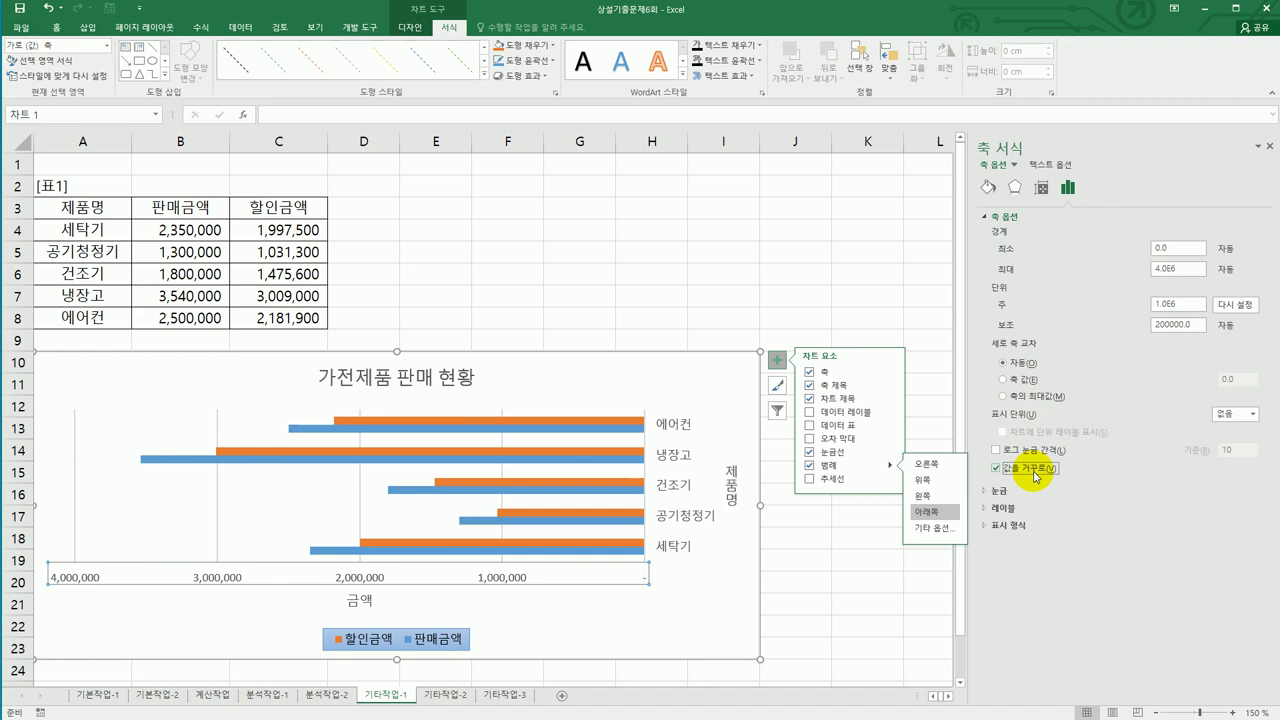
Add data labels at the 바깥쪽 끝에 position to the 판매금액 series only, and close the formatting pane
click(550, 421)
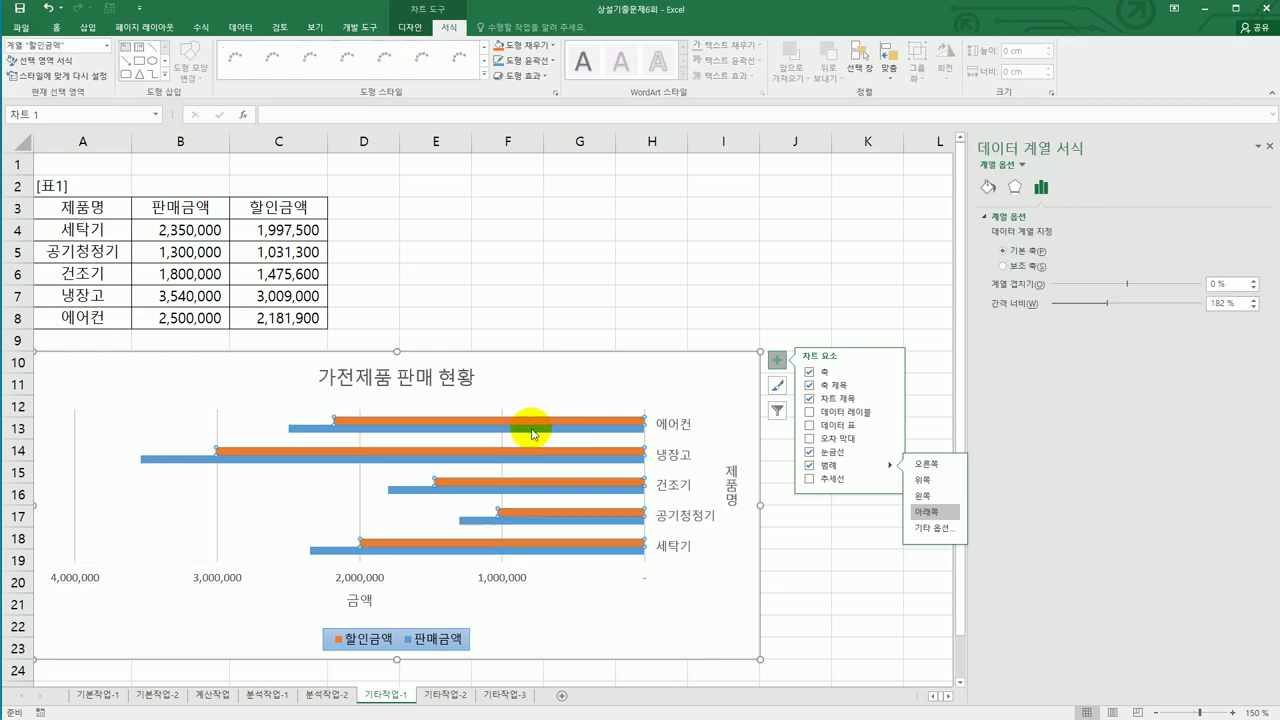
click(533, 432)
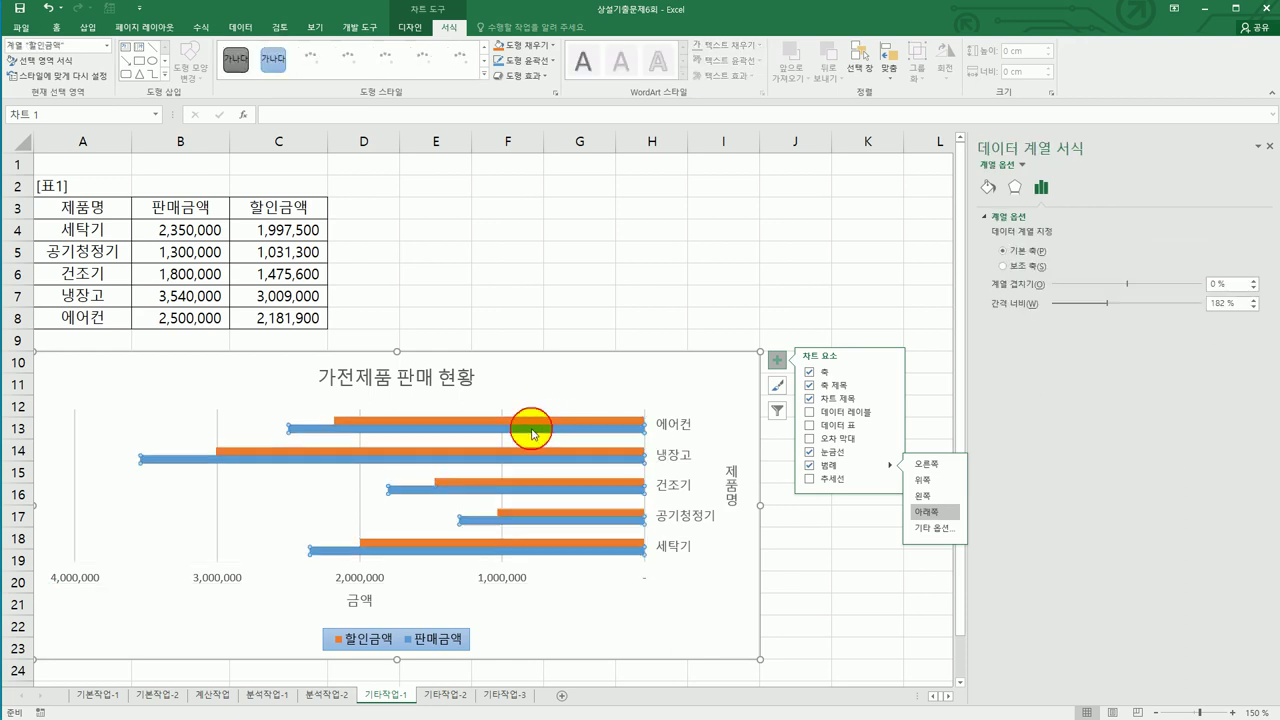
click(891, 414)
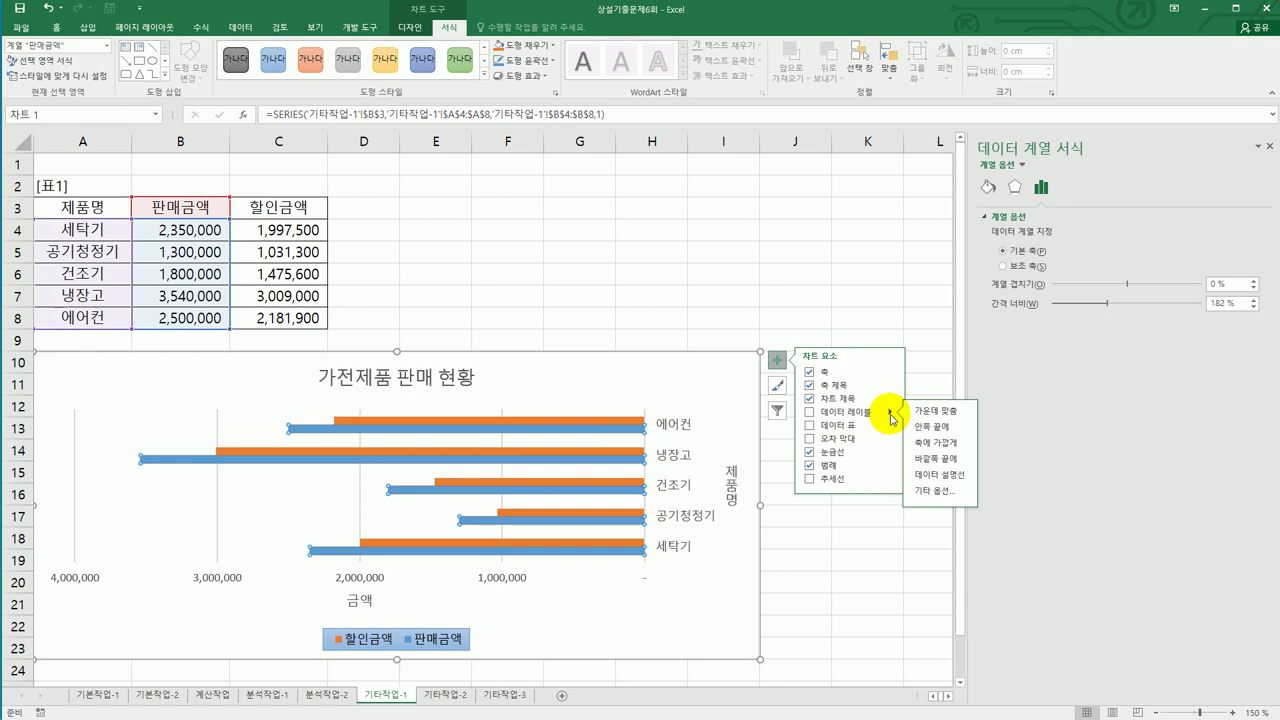
click(937, 459)
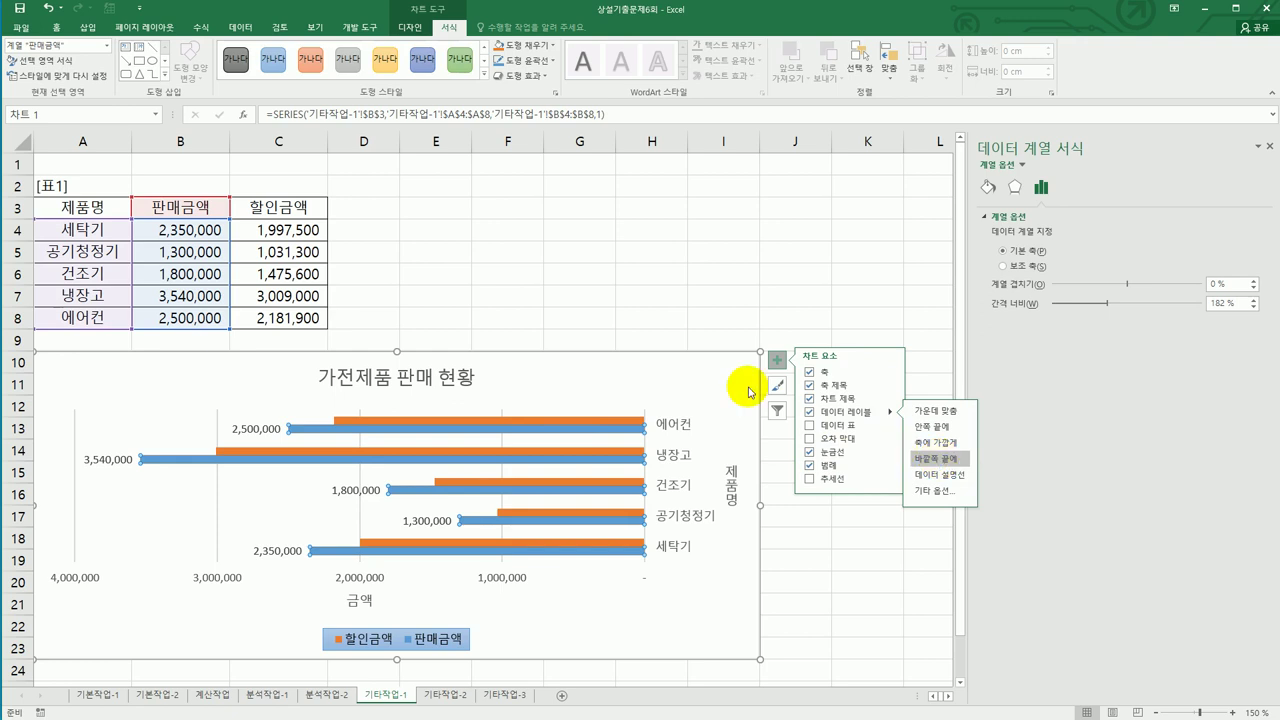
click(707, 329)
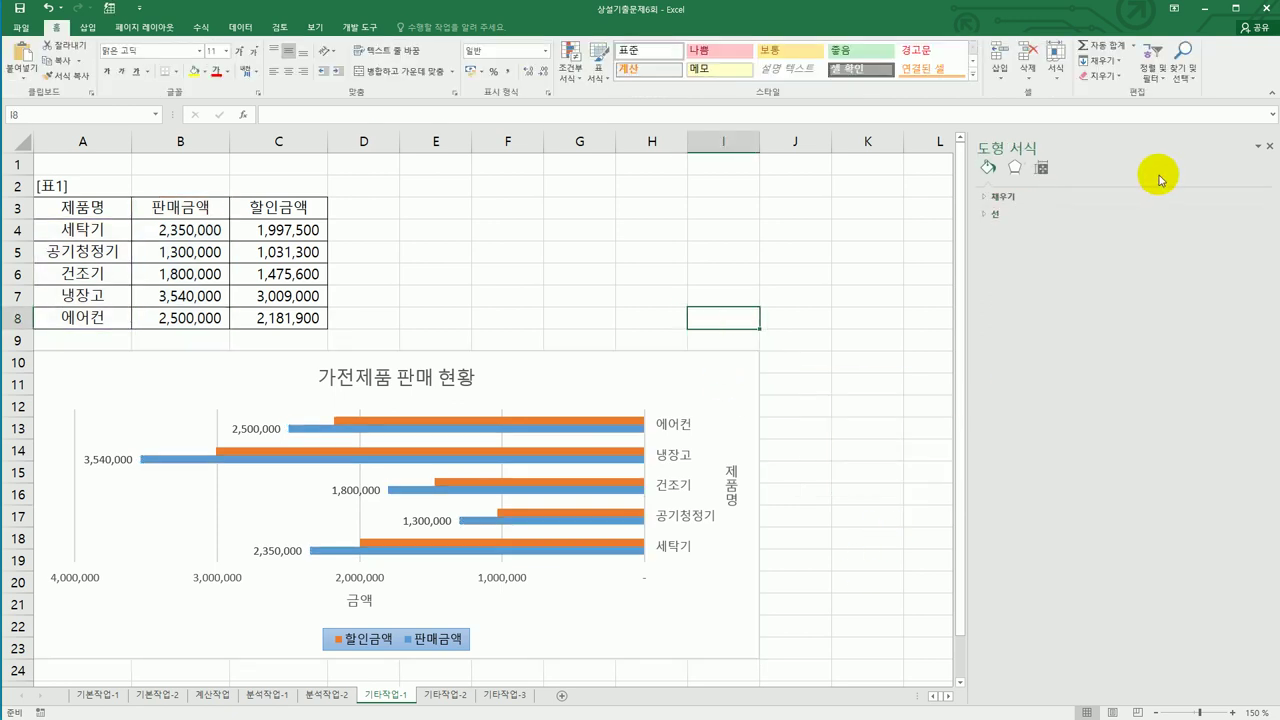
click(1268, 147)
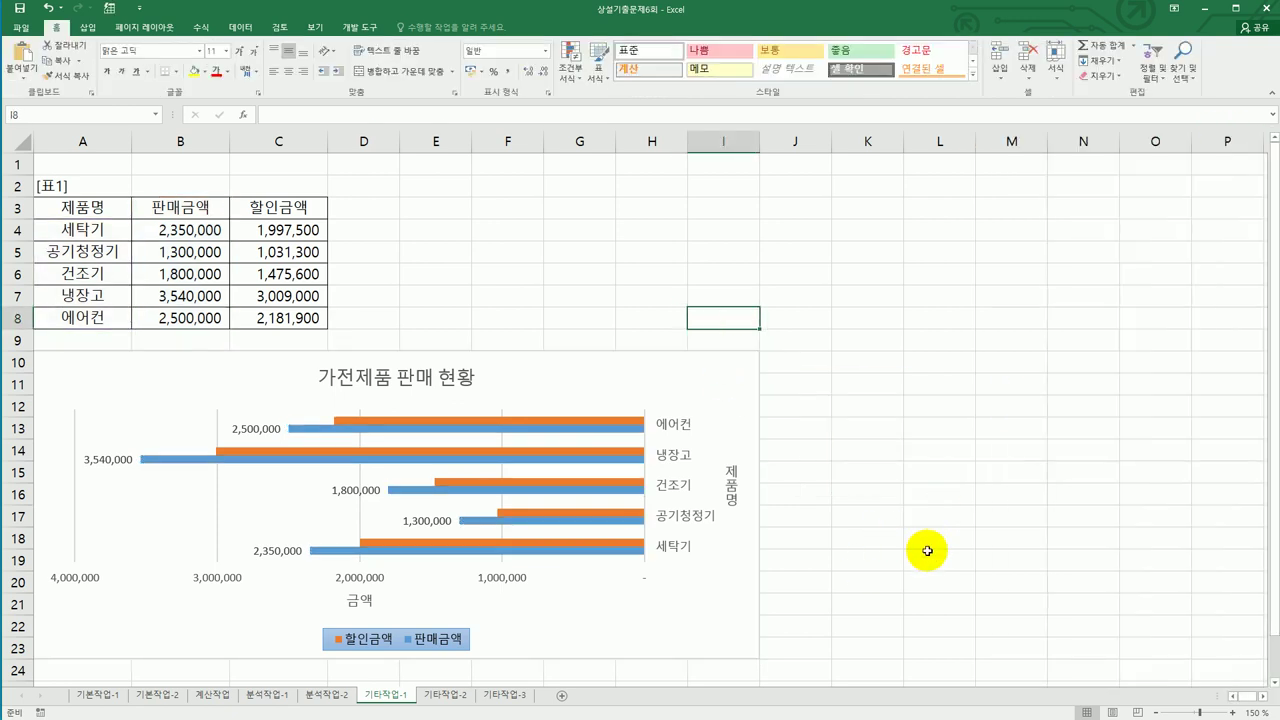
click(928, 552)
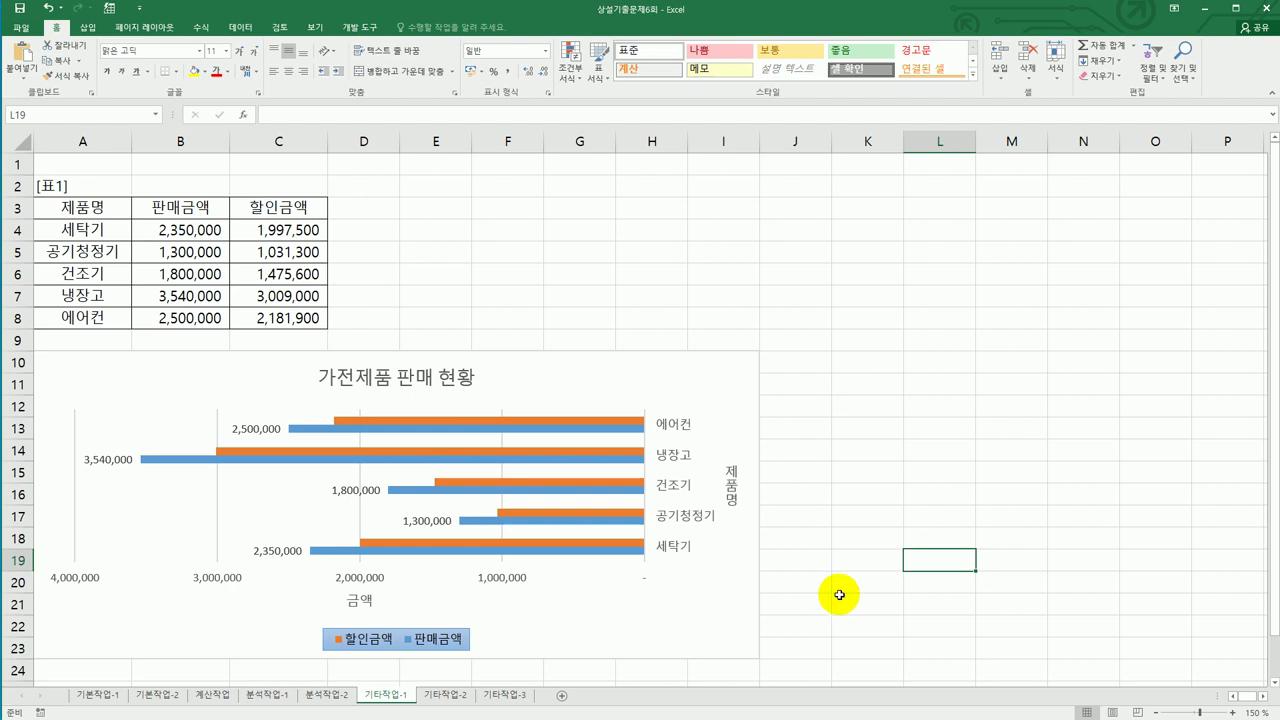
On the 기타작업-2 sheet, start recording a macro named 평점4 in the current workbook
click(445, 694)
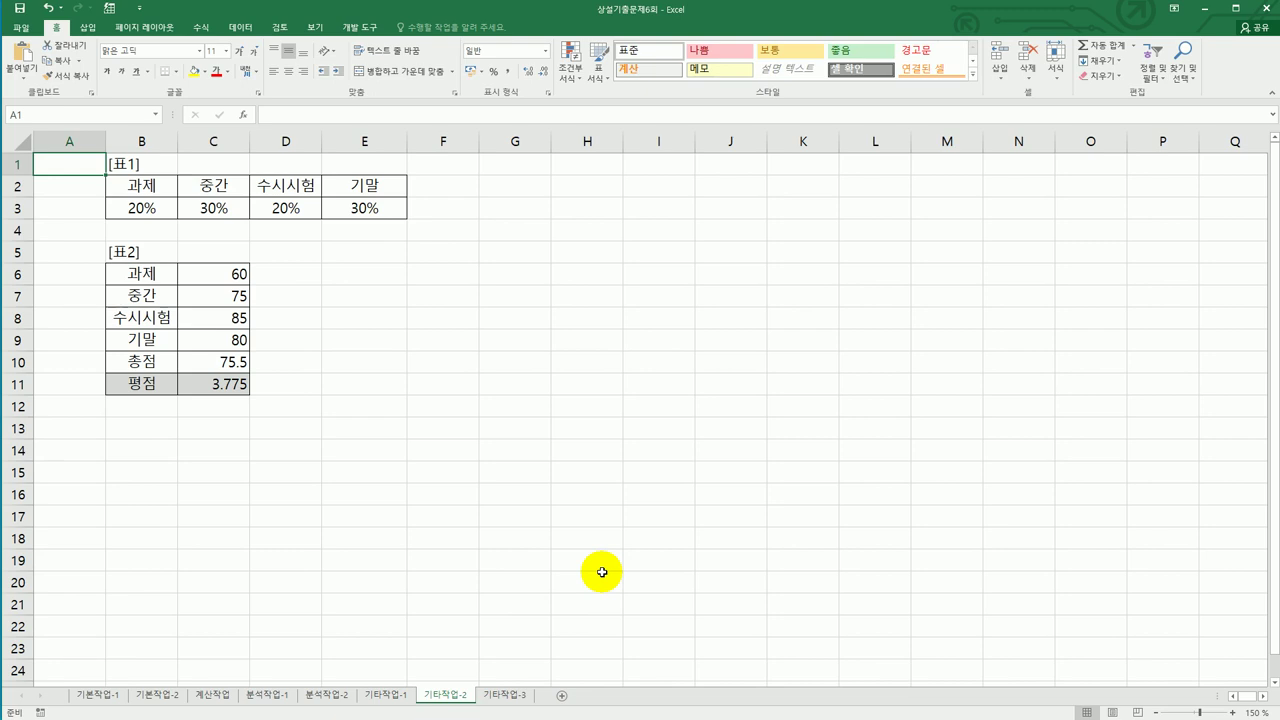
click(590, 384)
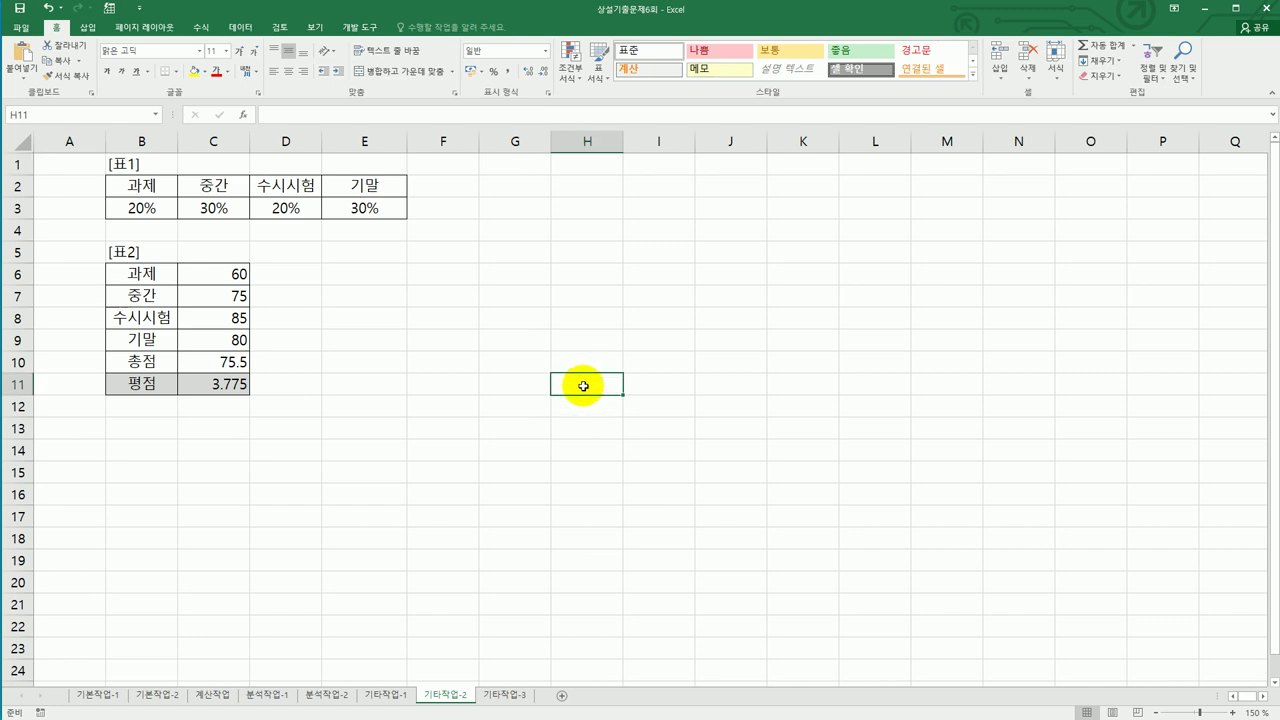
click(361, 29)
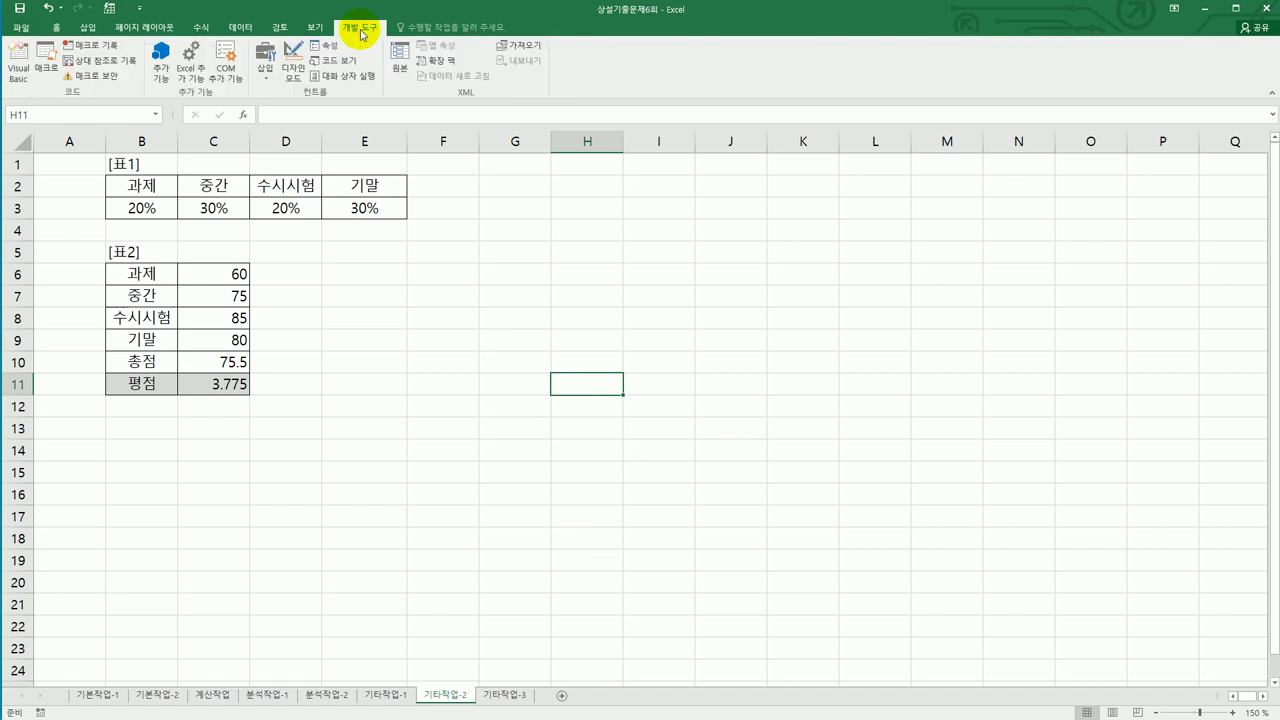
click(92, 45)
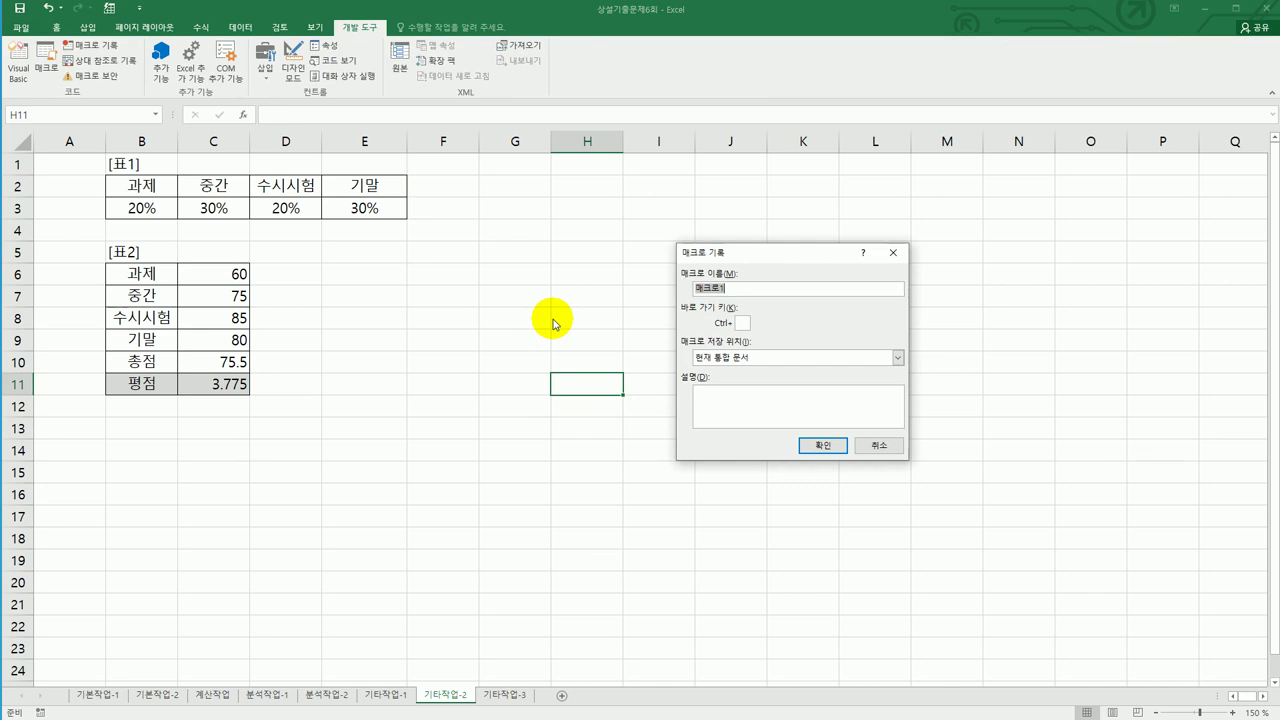
text(평점4)
click(817, 447)
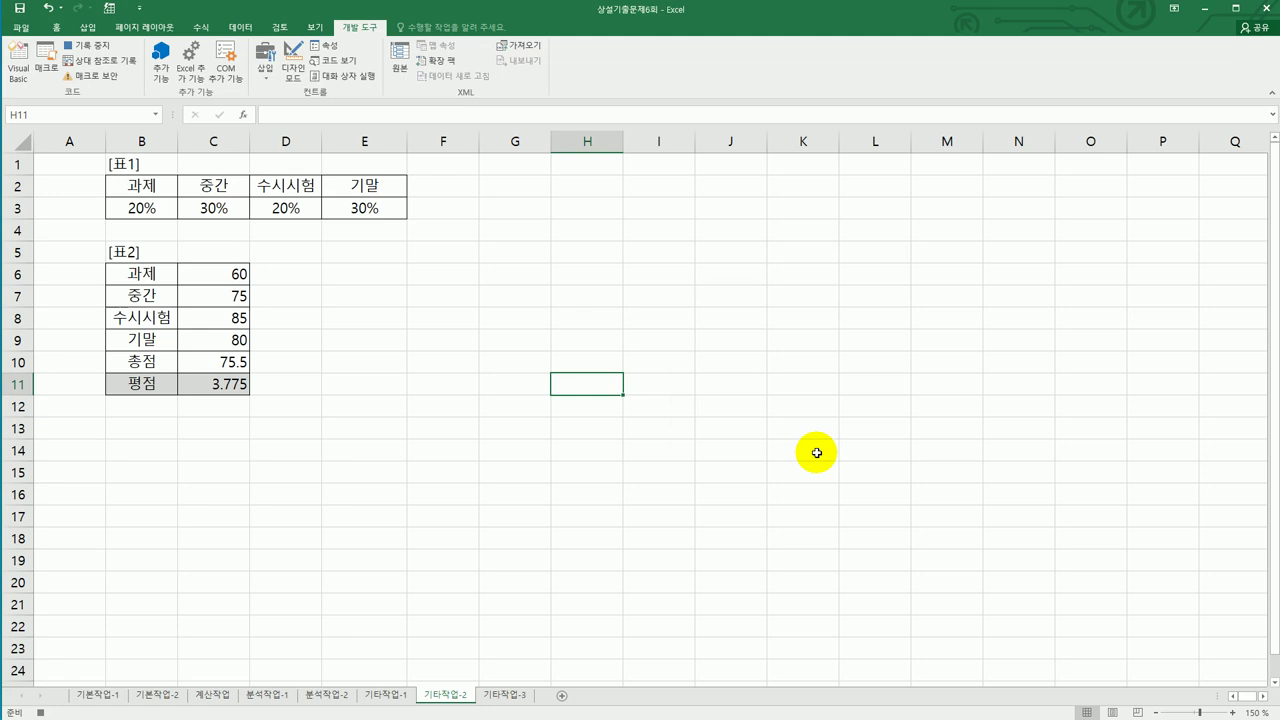
Run Goal Seek (목표값 찾기) so that the 평점 formula in C11 reaches 4 by changing the 기말 score in C9
click(220, 385)
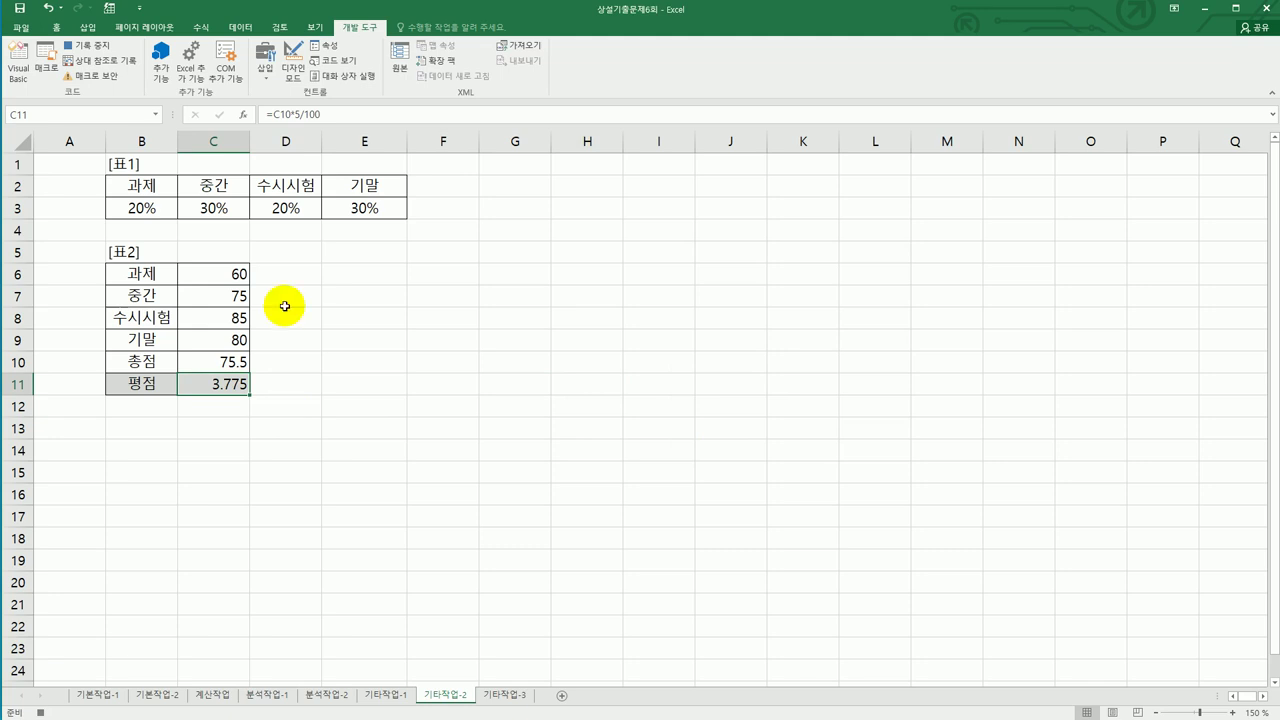
click(240, 27)
click(790, 75)
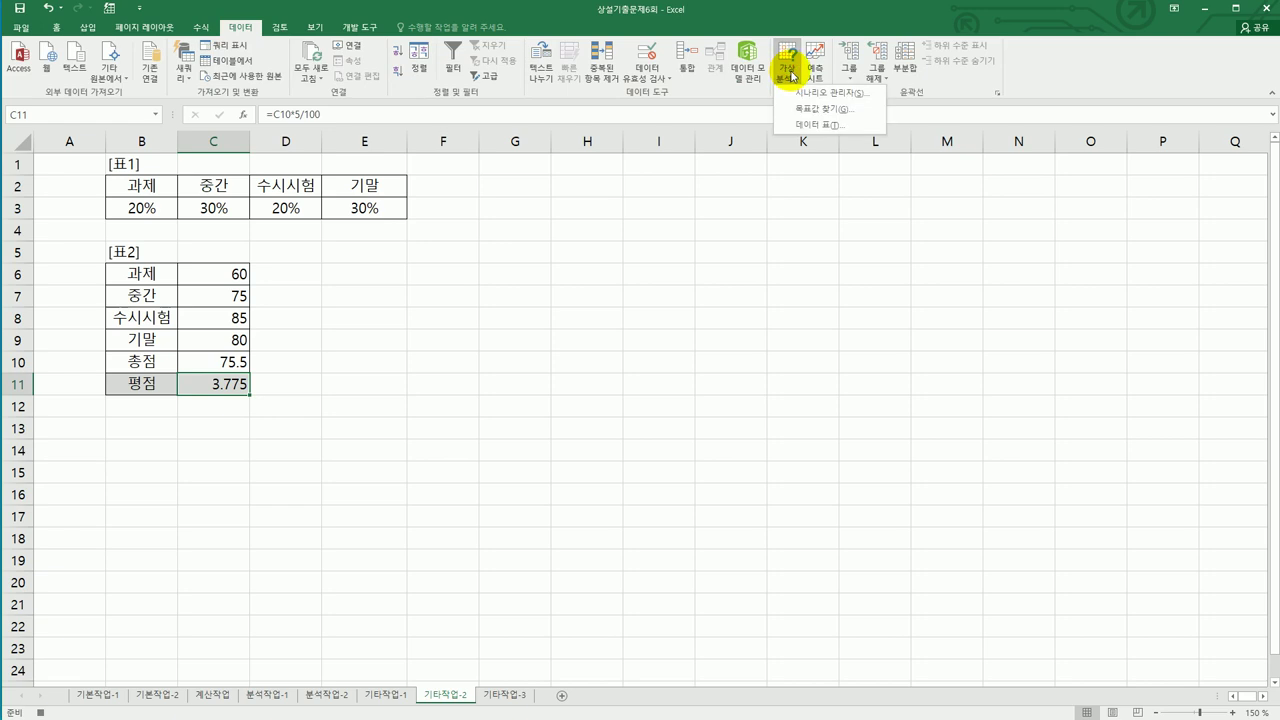
click(795, 173)
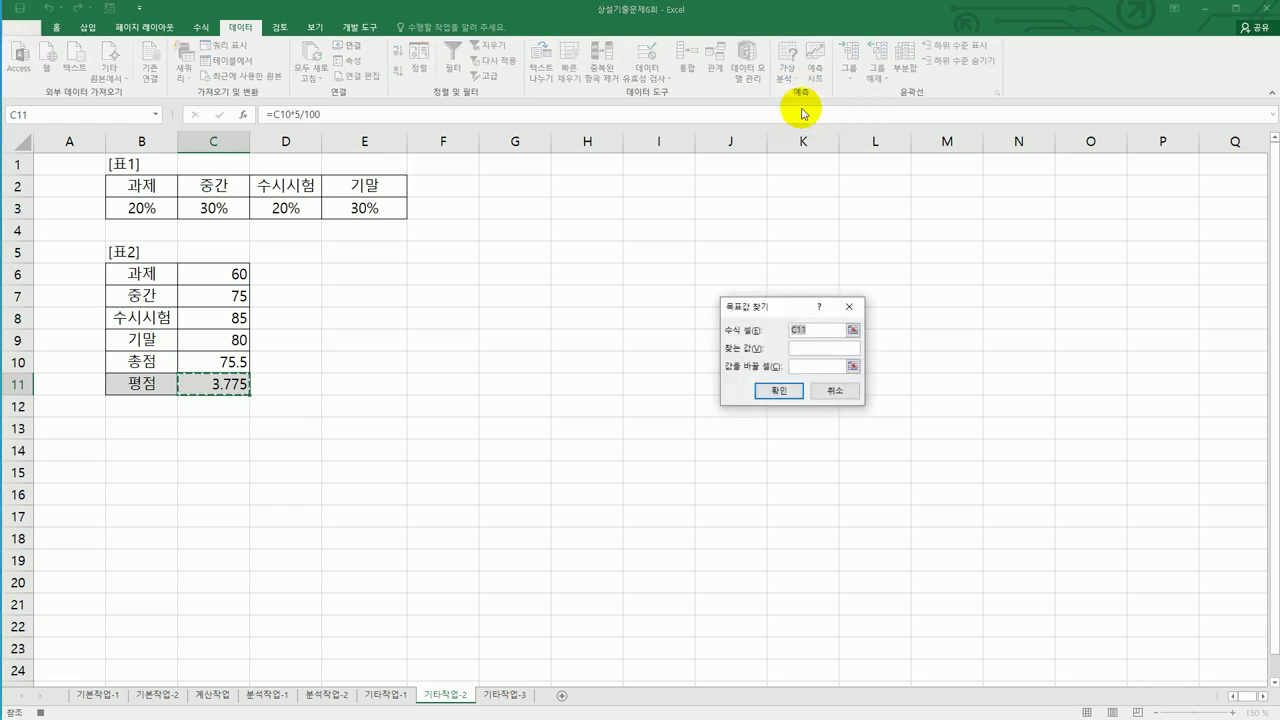
click(797, 347)
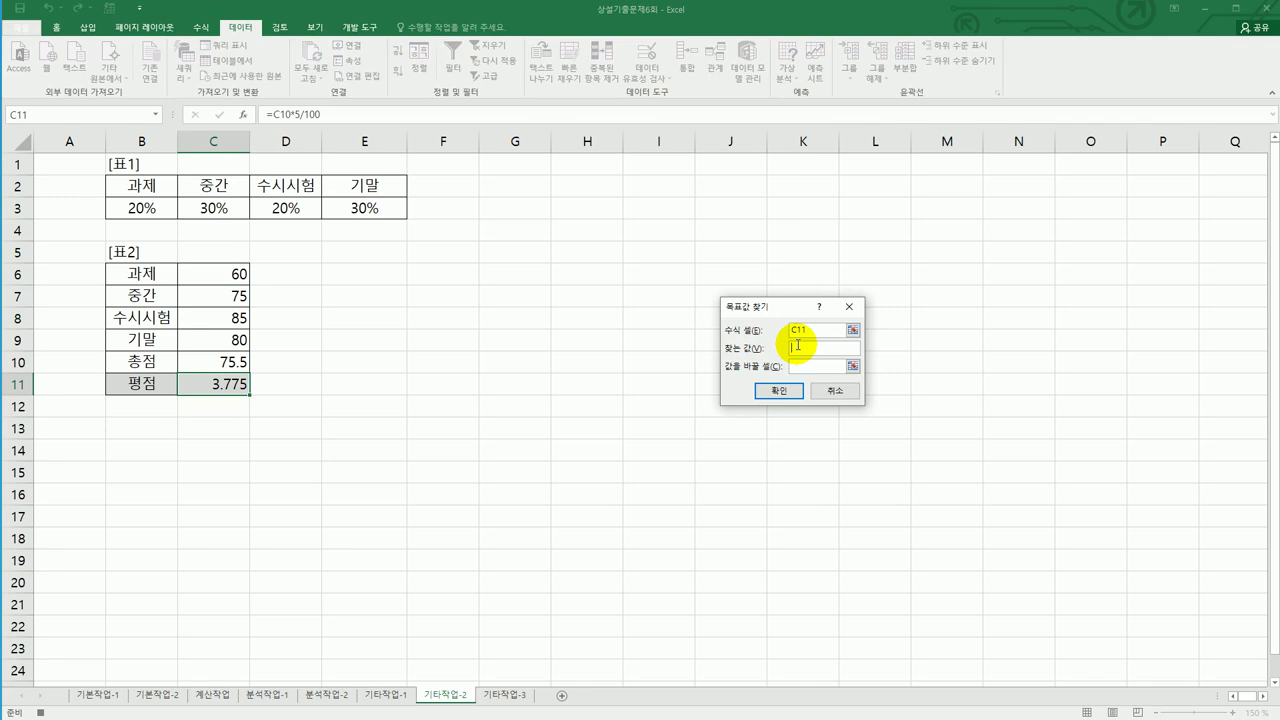
text(4)
click(829, 367)
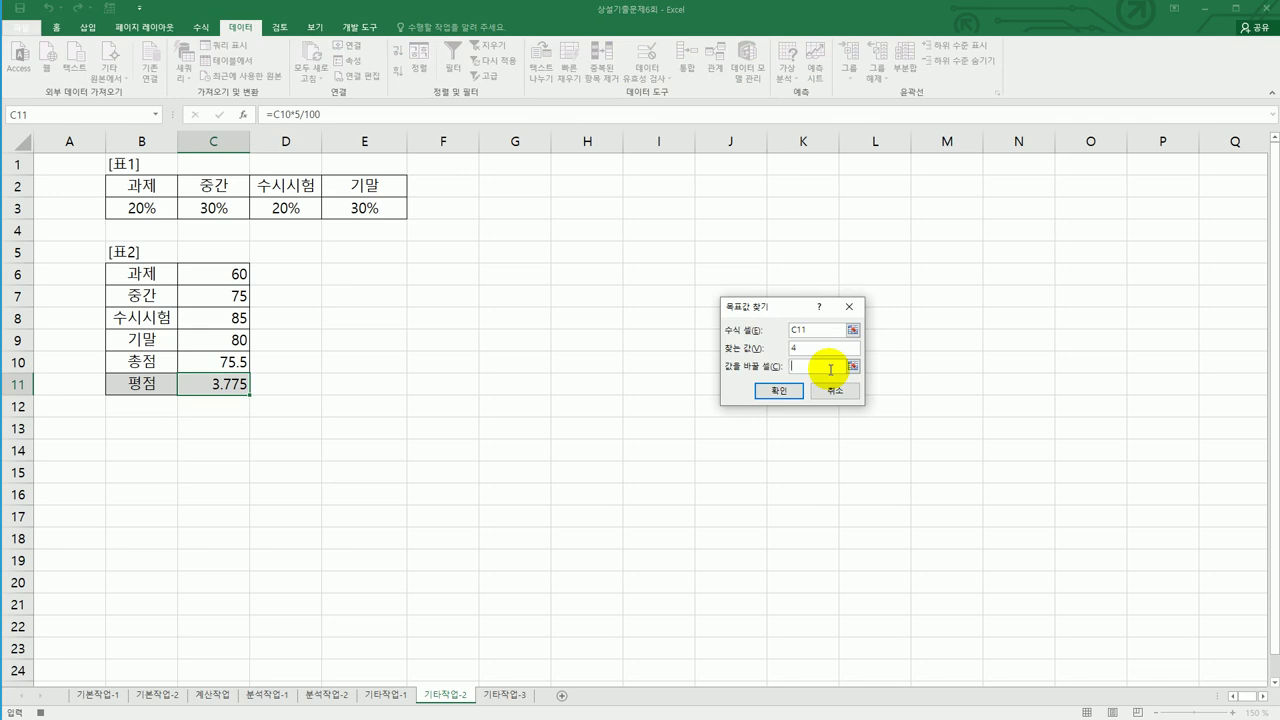
click(232, 343)
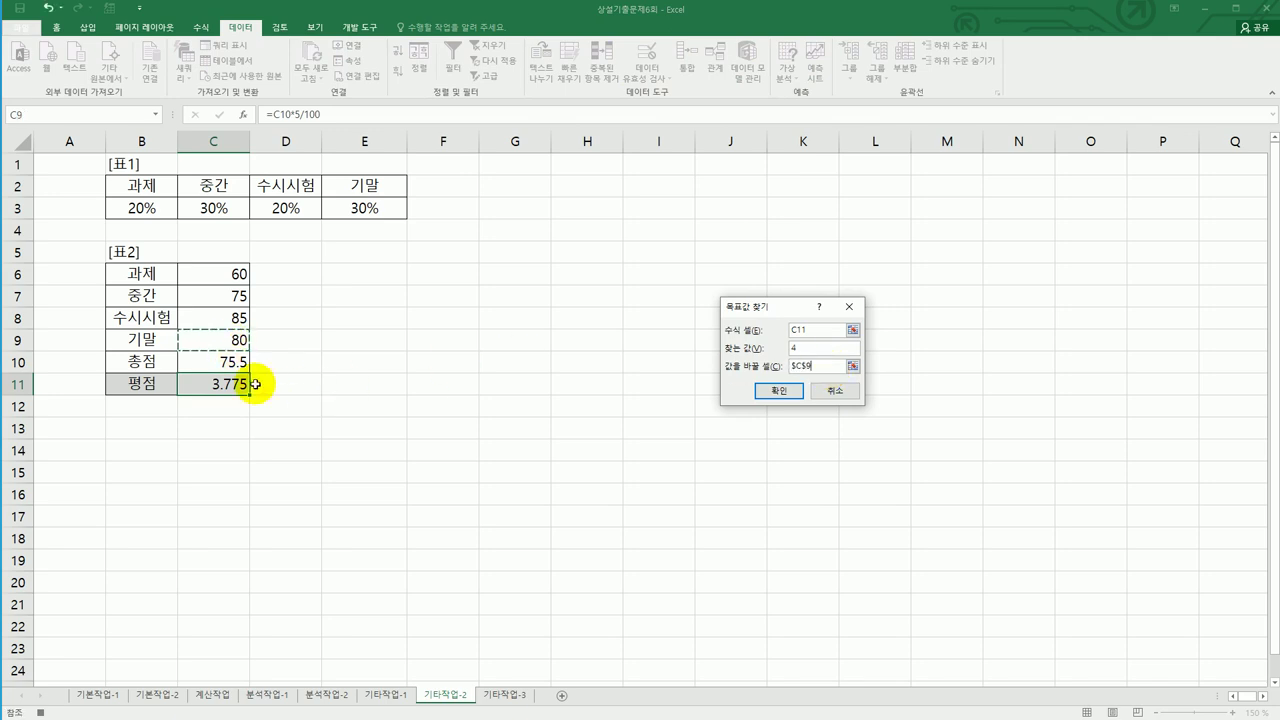
click(778, 391)
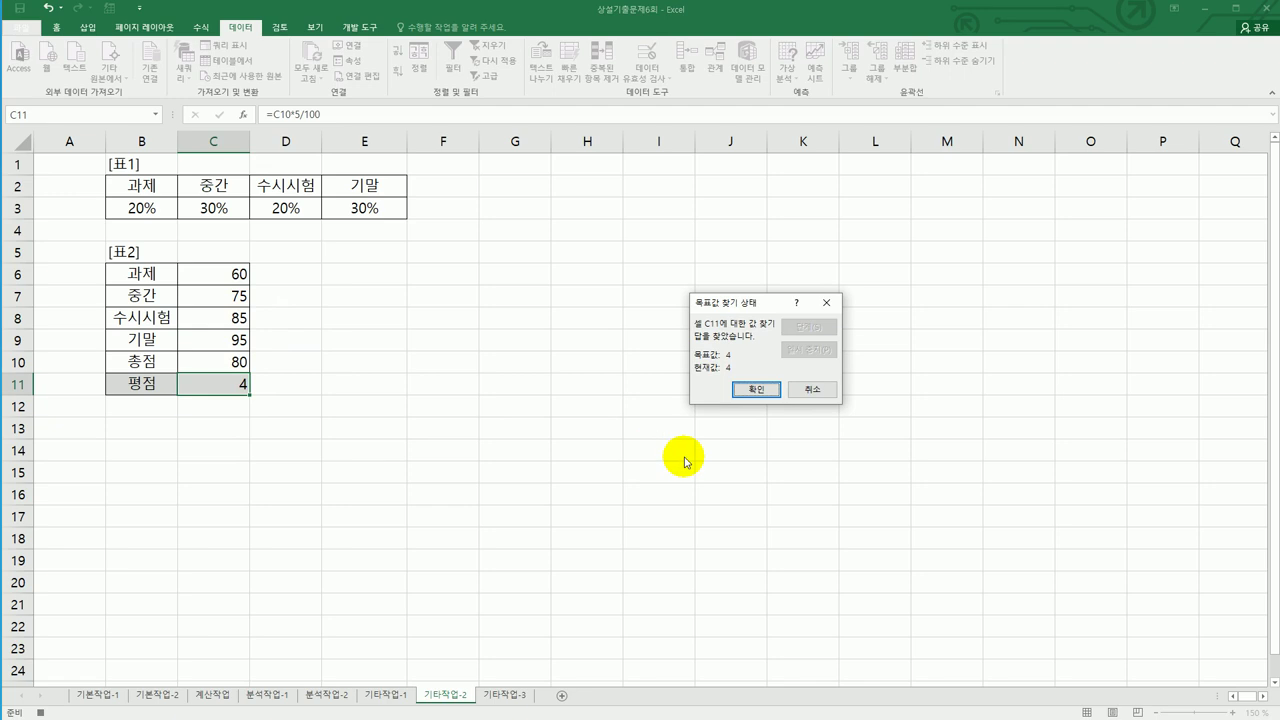
click(752, 400)
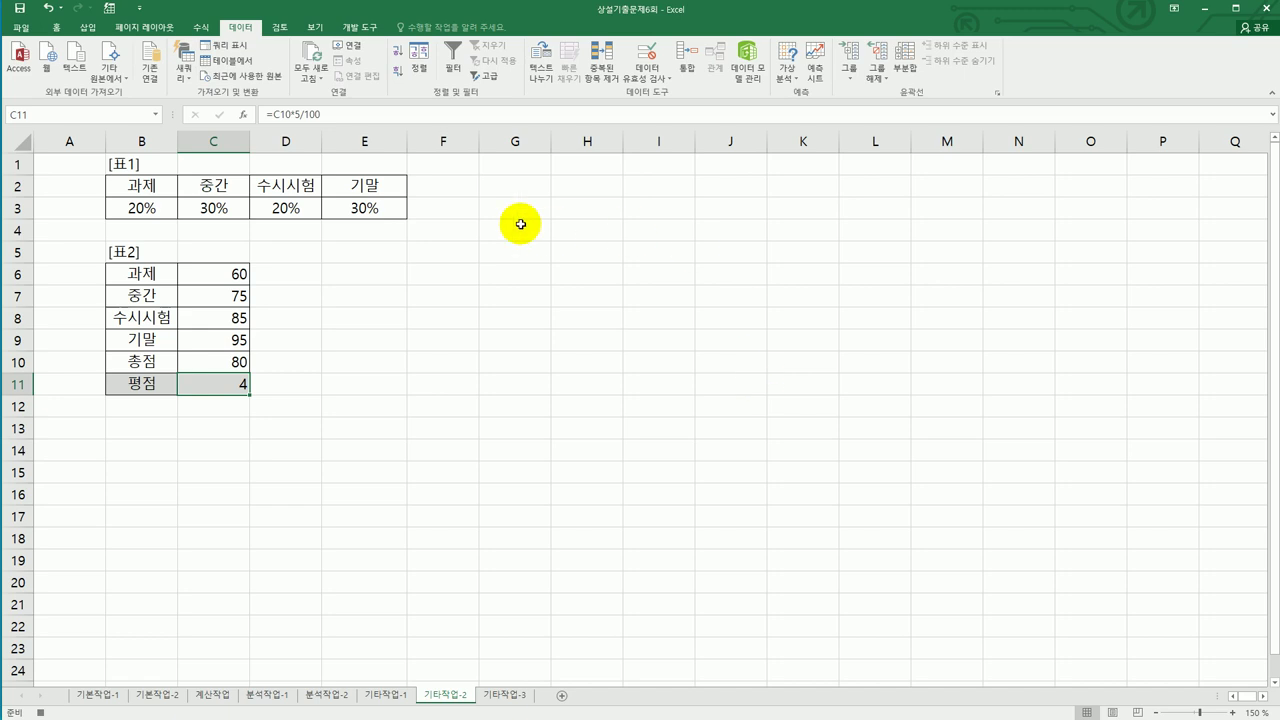
Stop recording the 평점4 macro and select an empty cell outside the tables
click(360, 27)
click(88, 45)
click(505, 425)
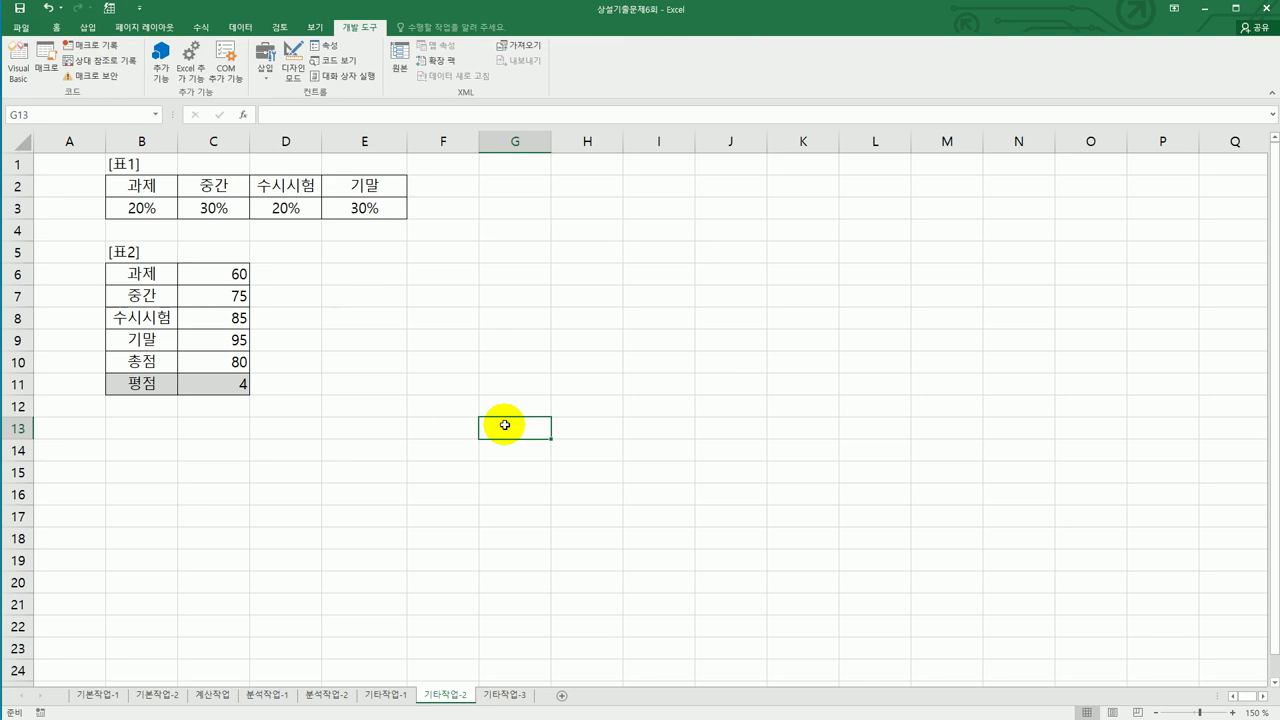
Insert a bevel (빗면) shape covering E6:E7 and label it 평점4
click(88, 28)
click(182, 76)
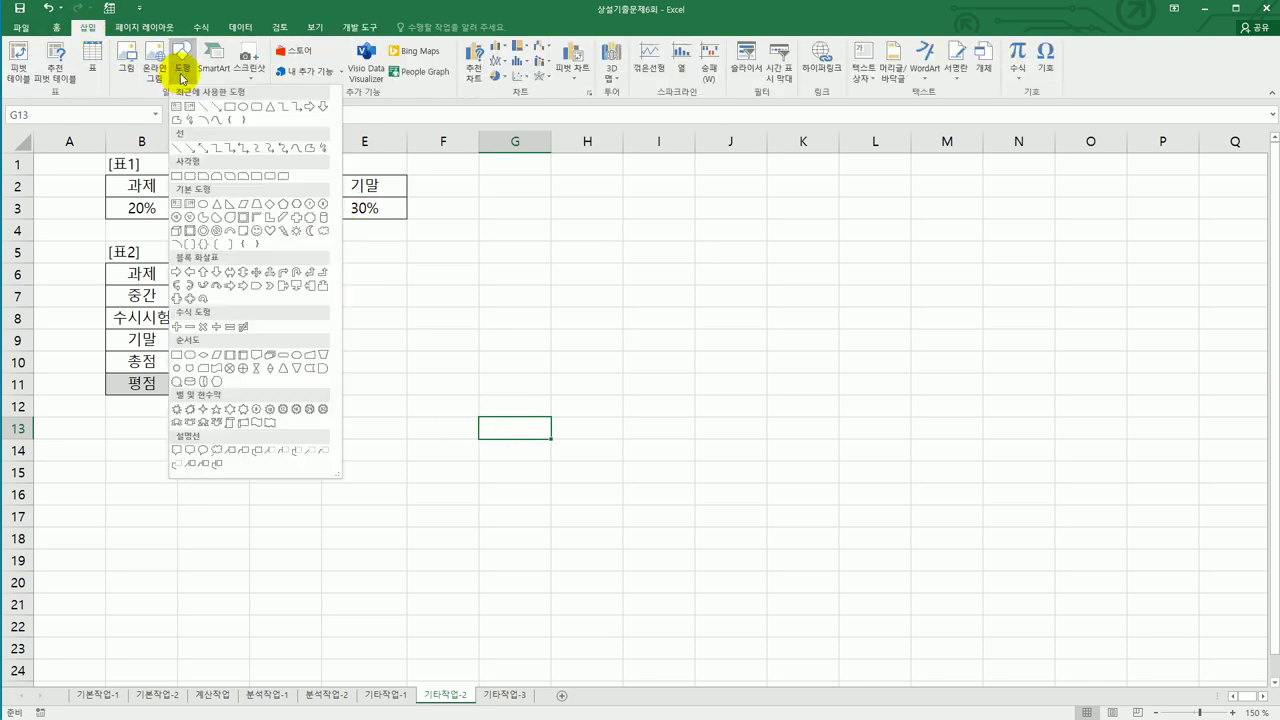
click(190, 230)
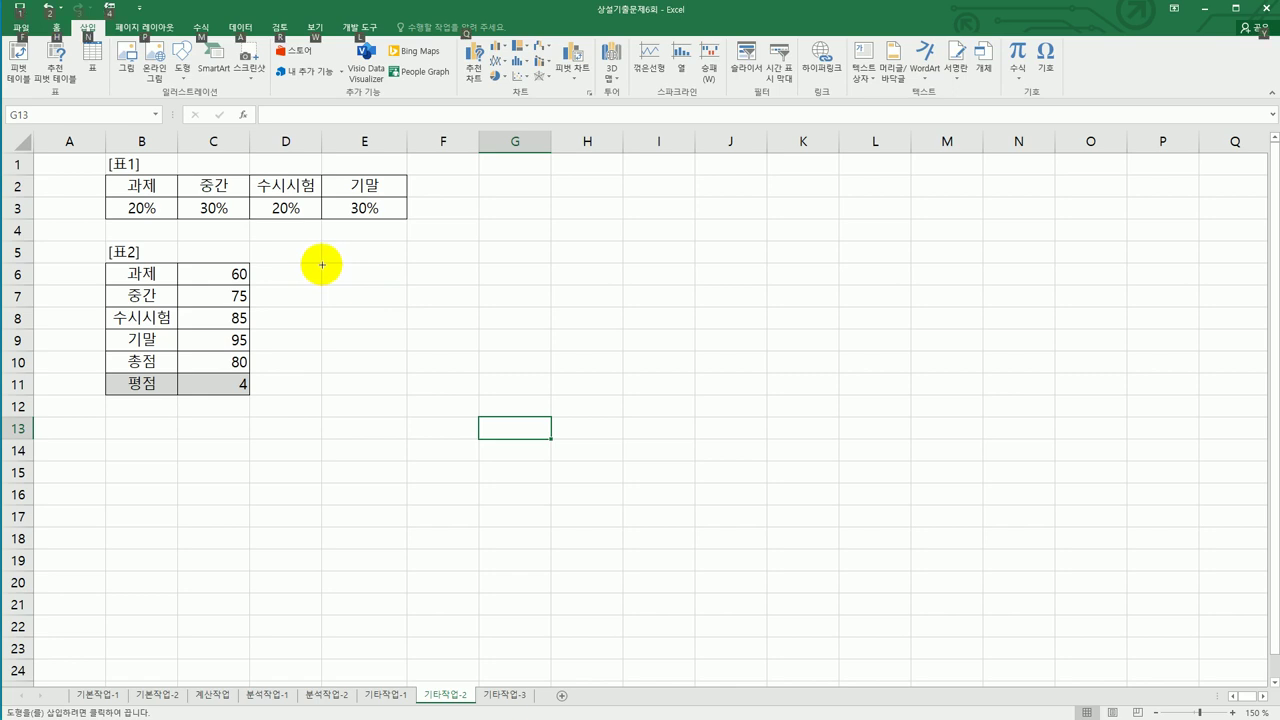
mouse_move(322, 265)
mouse_down()
mouse_move(374, 286)
mouse_move(378, 308)
mouse_up()
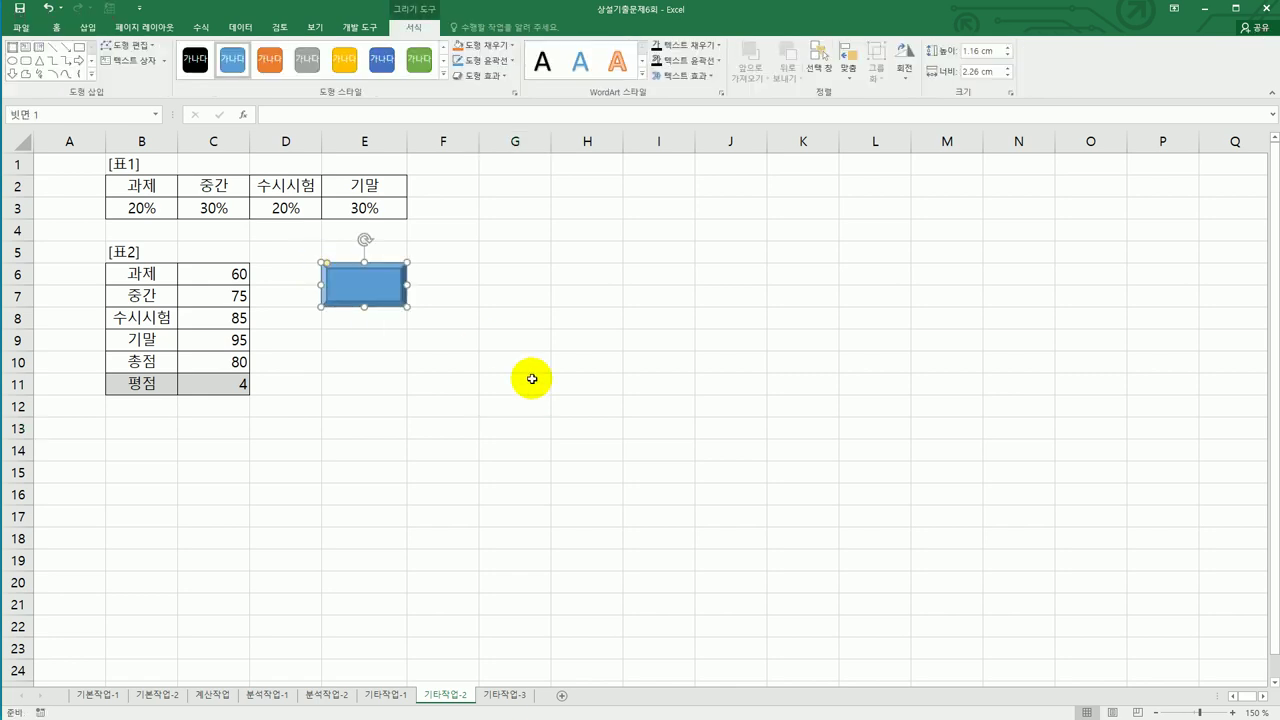
text(평점4)
Assign the 평점4 macro to the bevel shape and deselect the shape
right_click(401, 285)
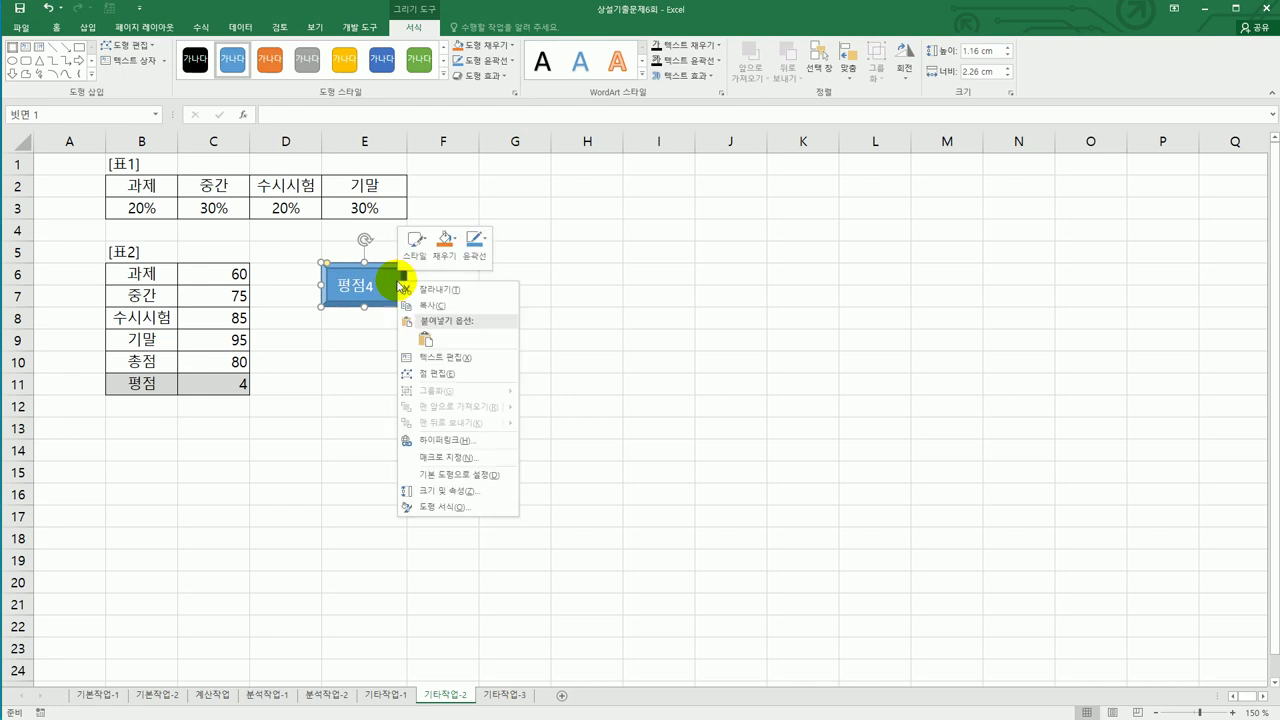
click(463, 455)
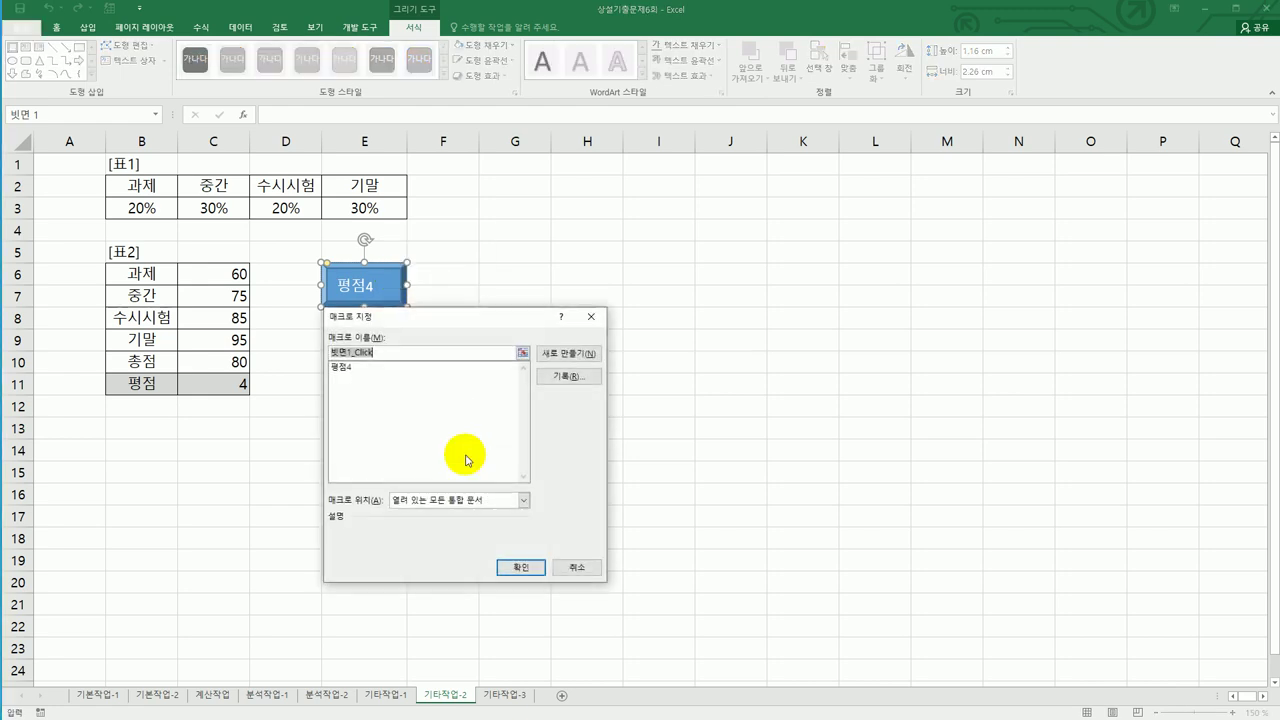
click(358, 368)
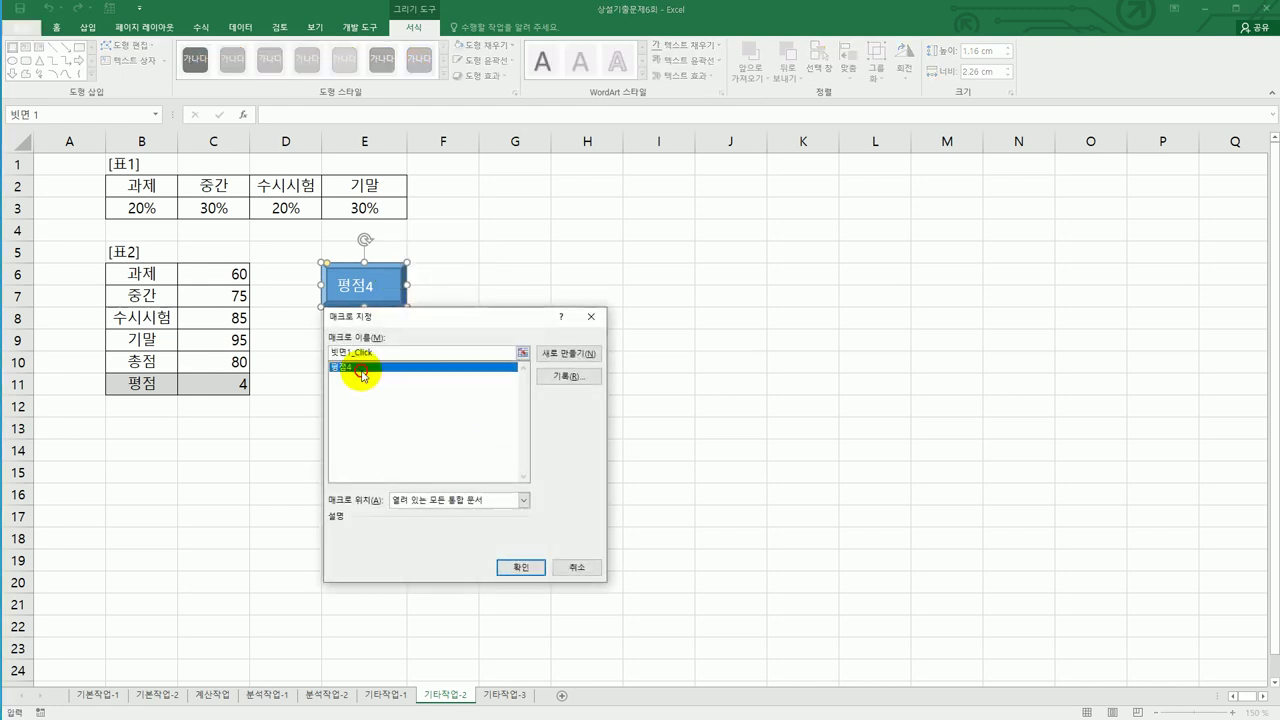
click(522, 570)
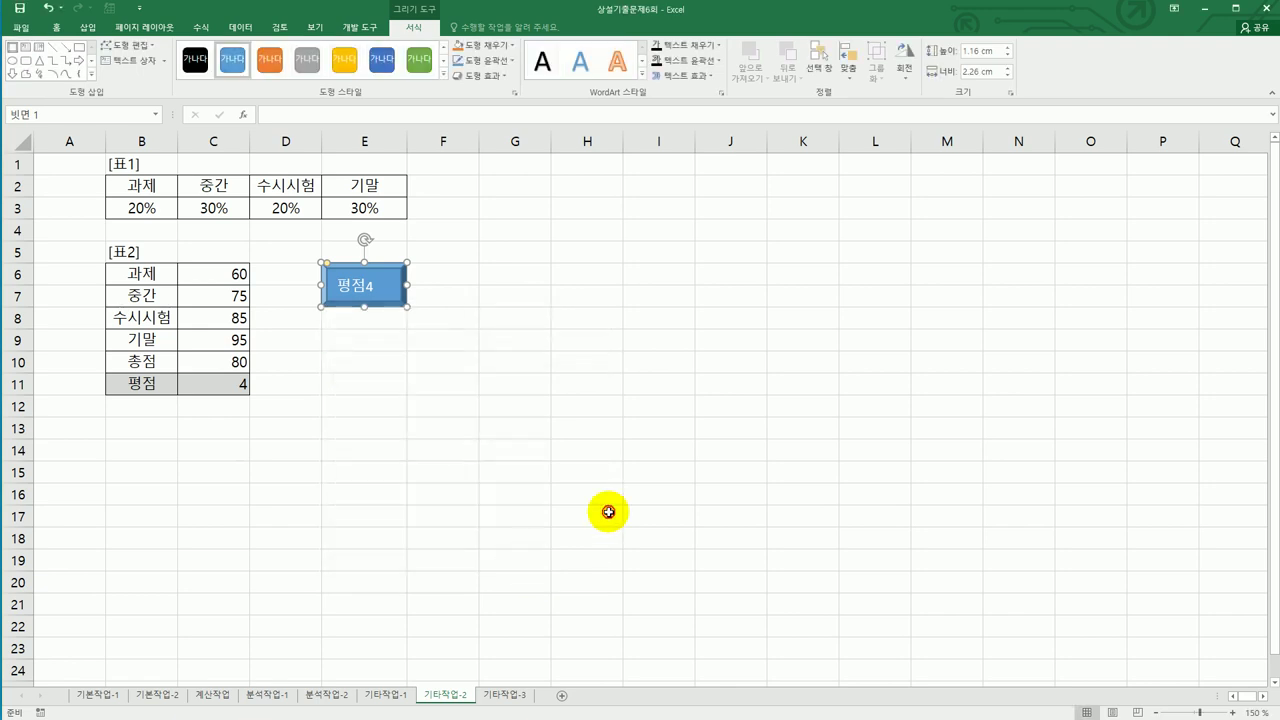
click(608, 512)
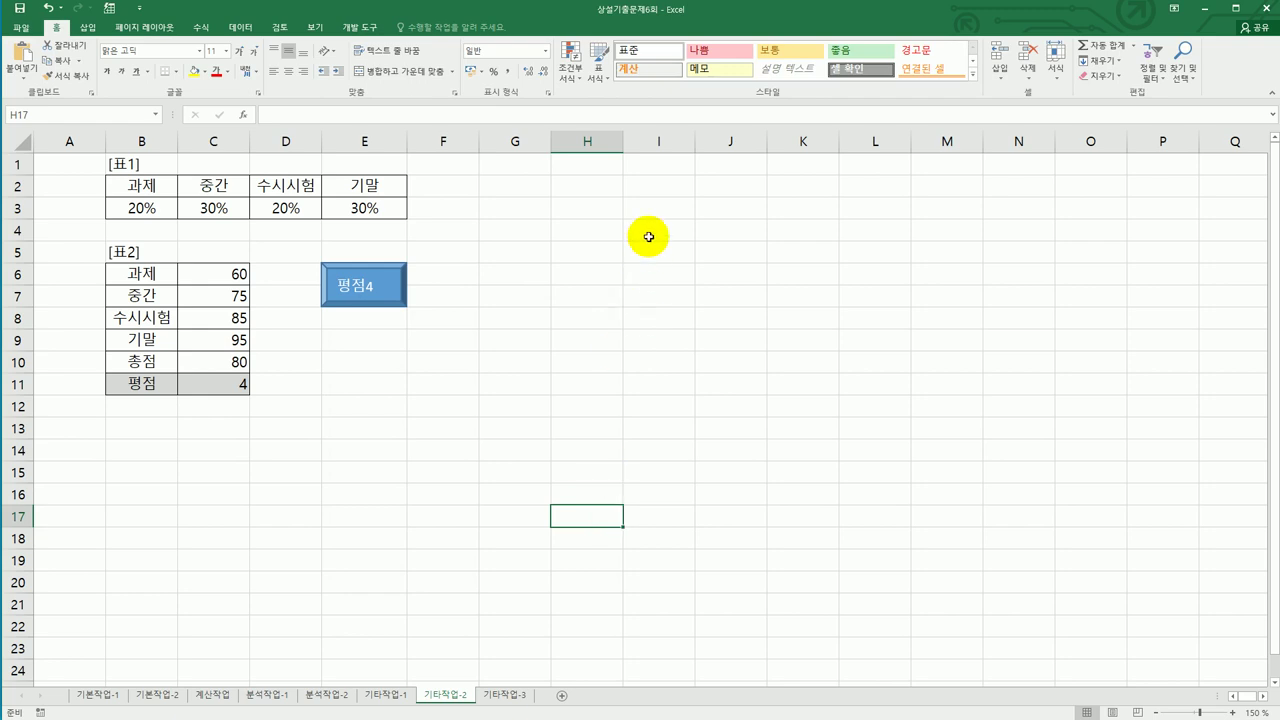
Start recording a second macro named 평점3_7 in the current workbook
click(606, 314)
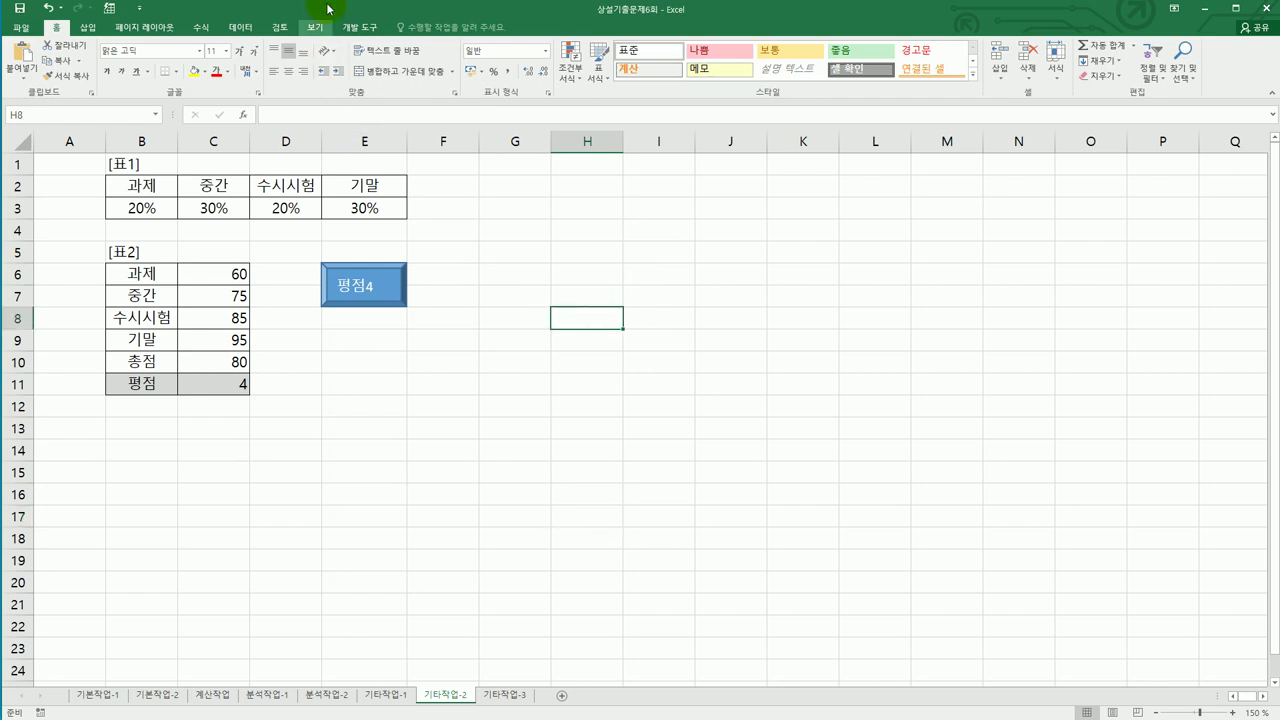
click(360, 27)
click(97, 46)
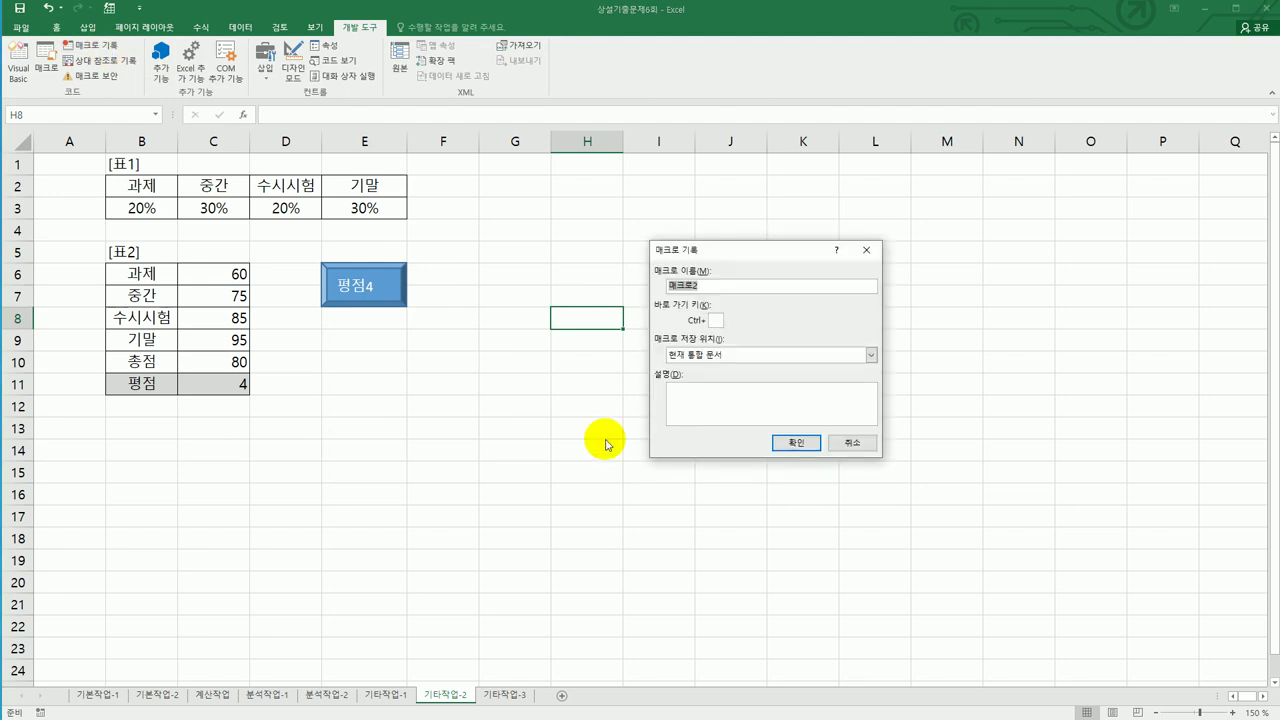
text(평점3)
click(796, 443)
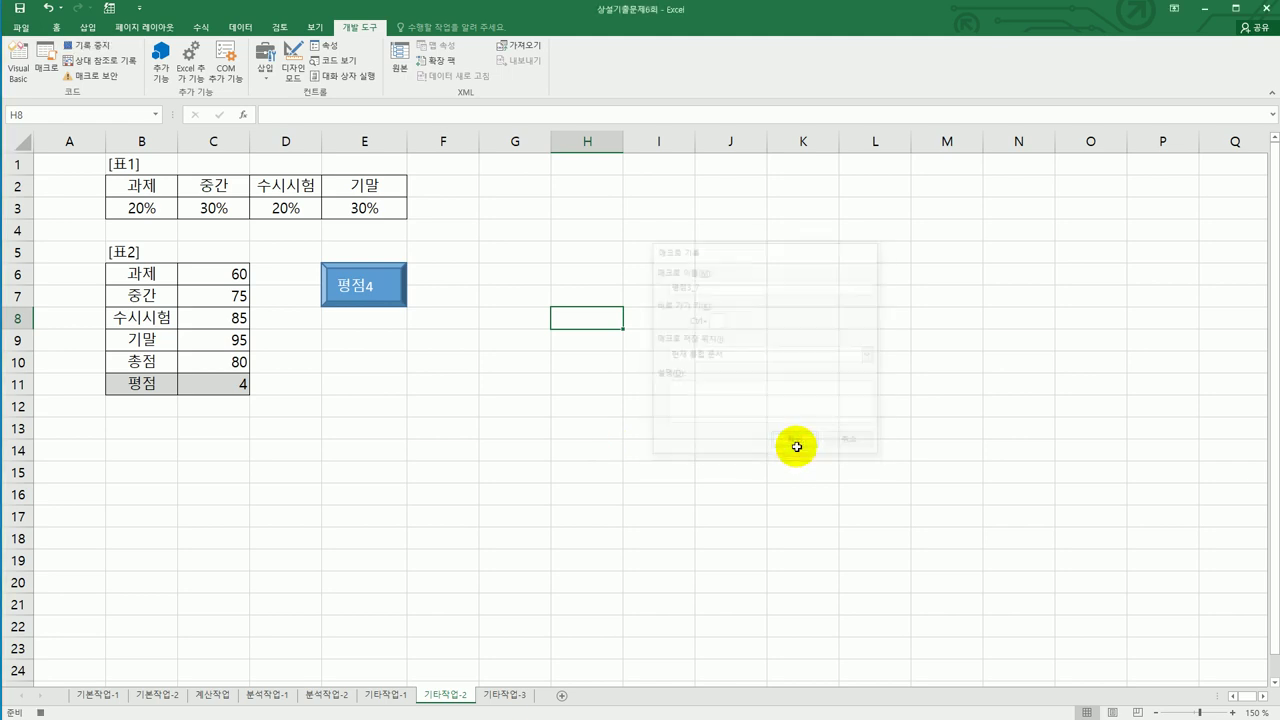
Run Goal Seek (목표값 찾기) so that the 평점 formula in C11 reaches 3.7 by changing the 기말 score in C9
click(223, 389)
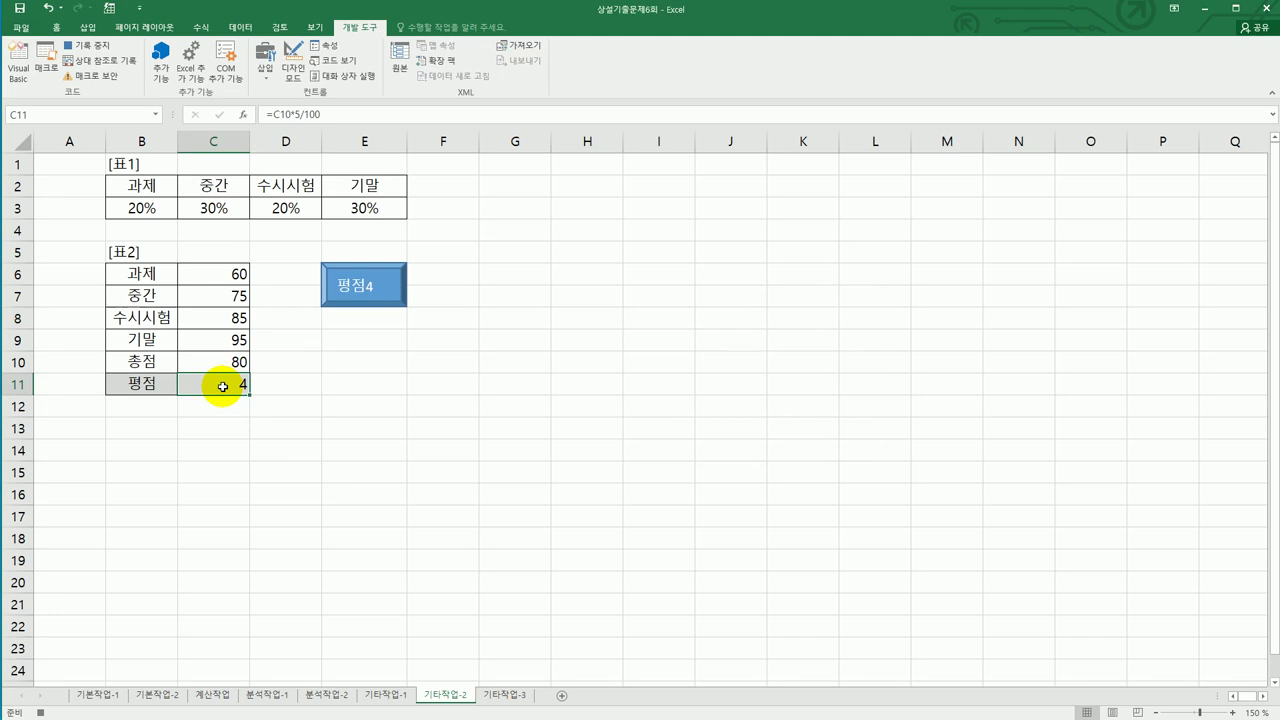
click(240, 27)
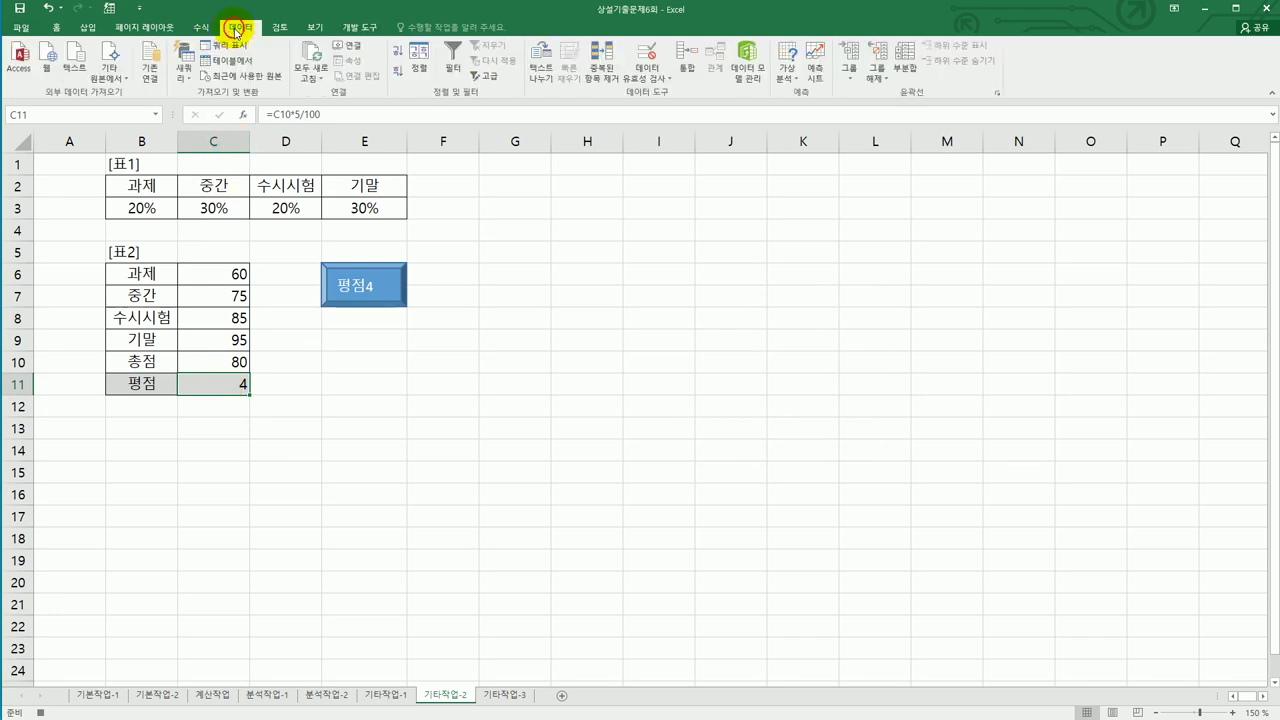
click(789, 78)
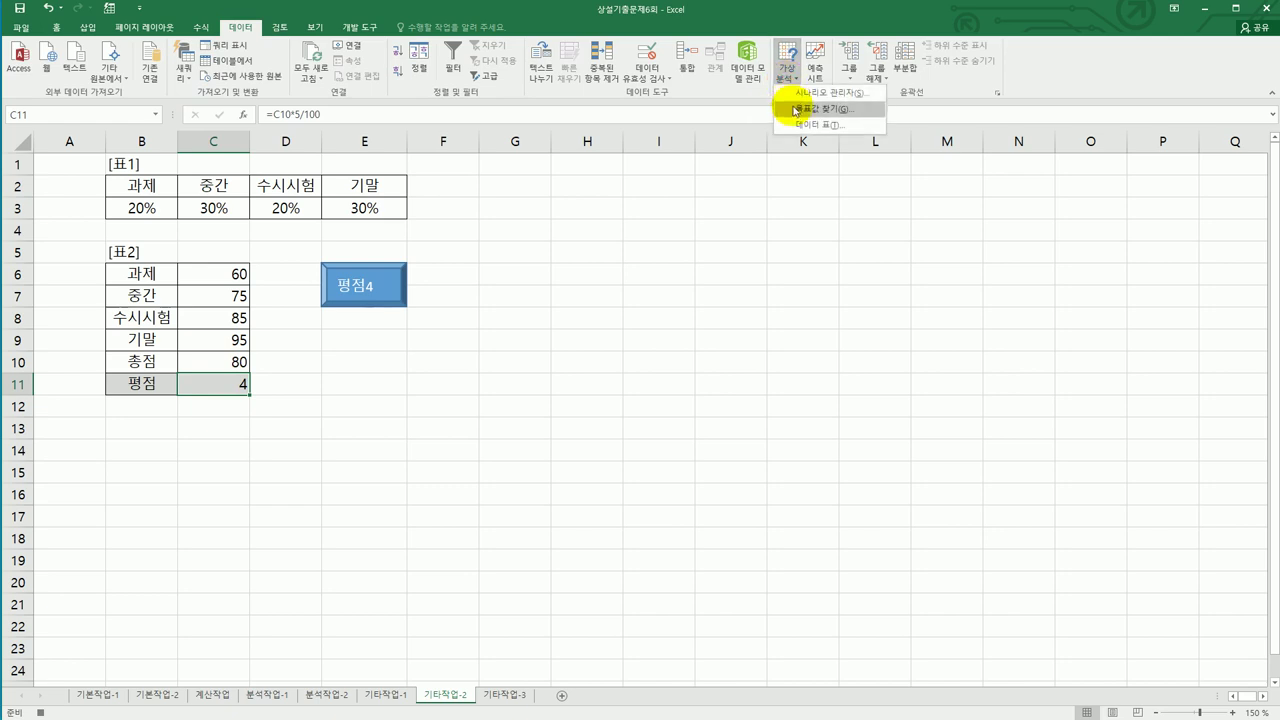
click(792, 106)
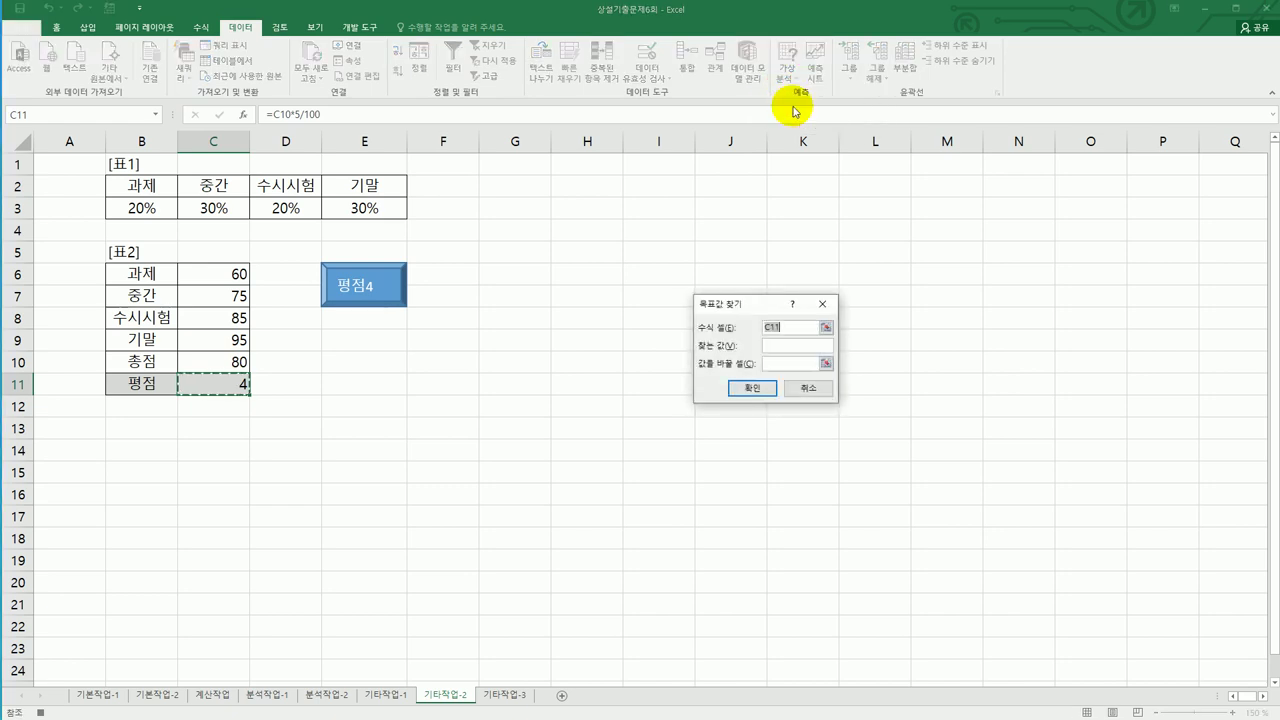
click(771, 349)
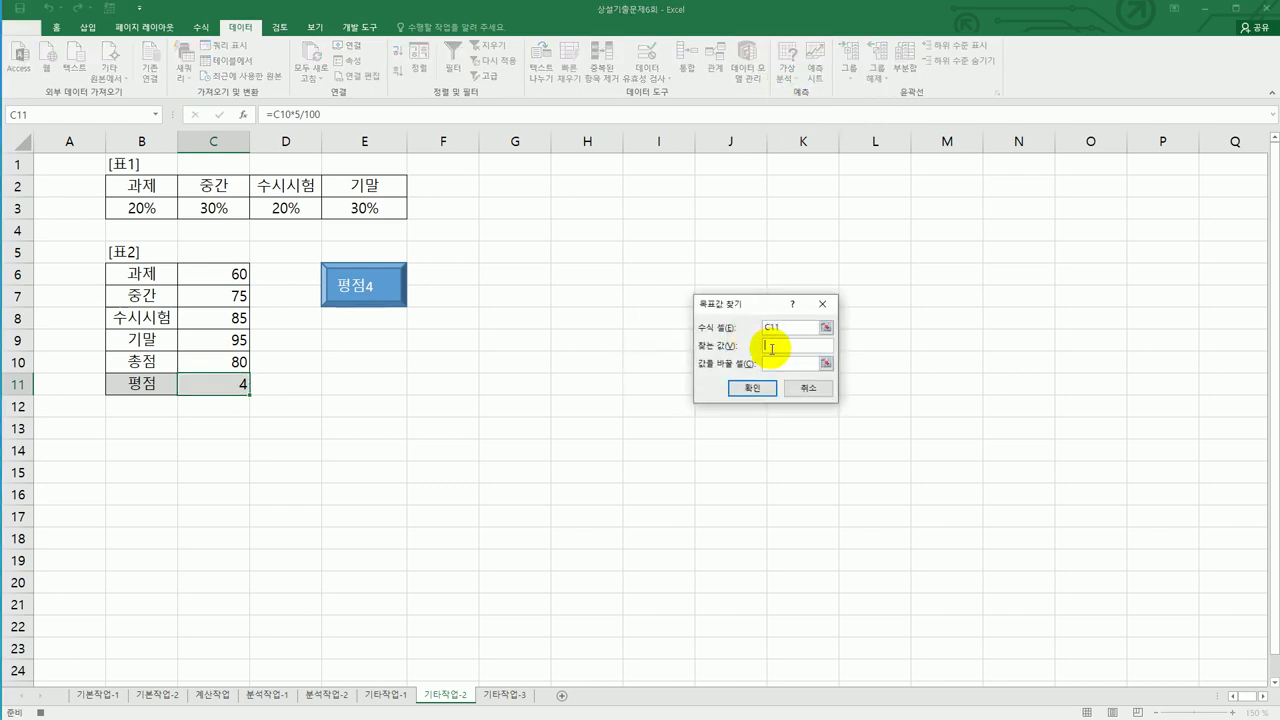
text(3)
text(ㄱ)
click(769, 364)
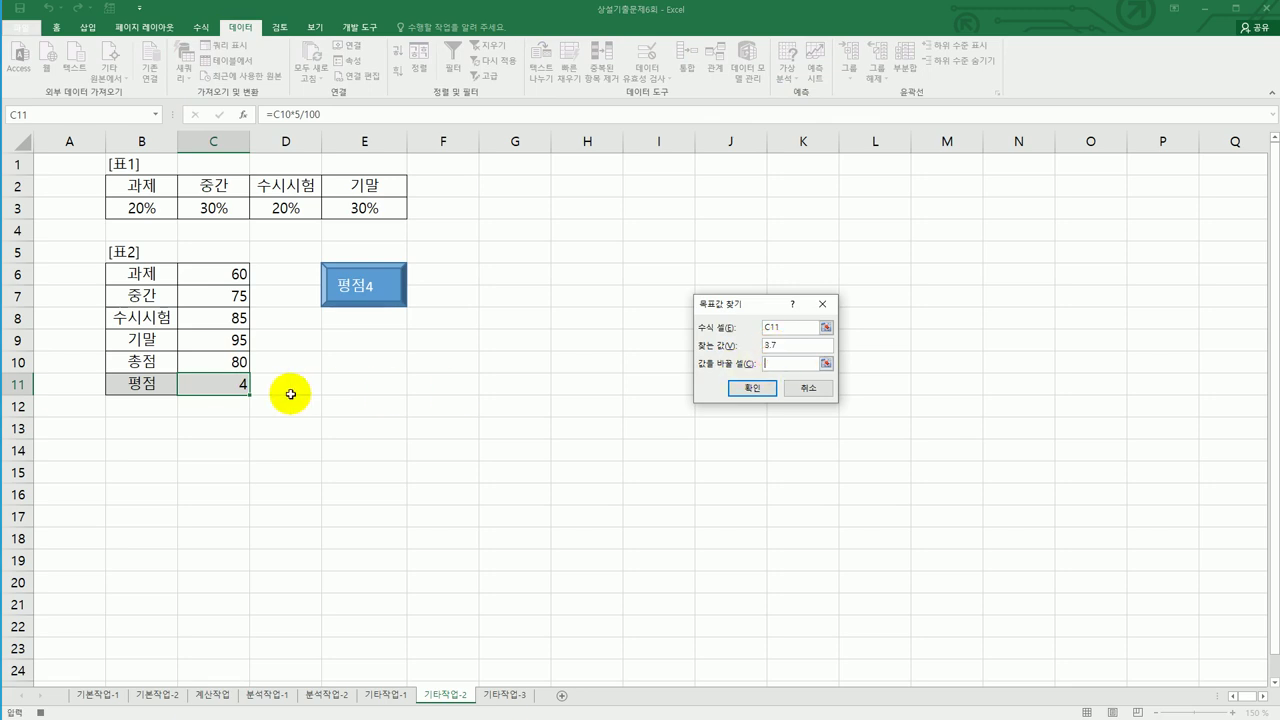
click(231, 345)
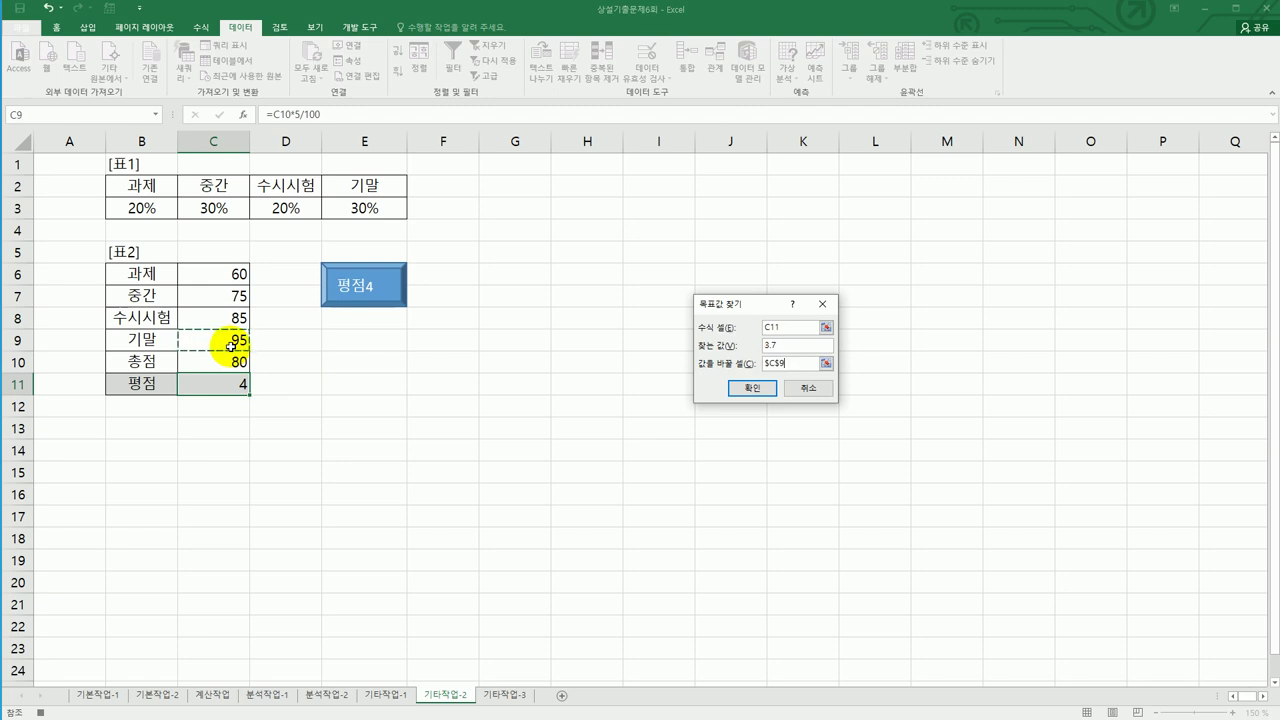
click(750, 389)
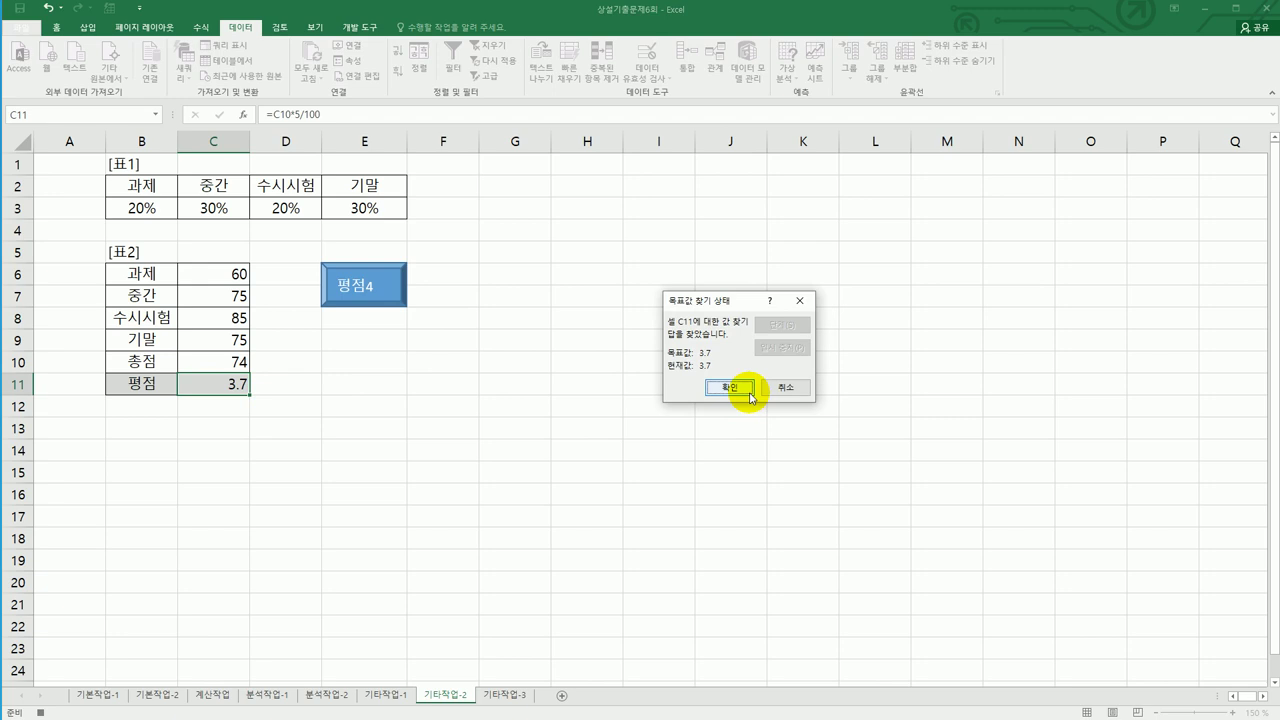
click(747, 389)
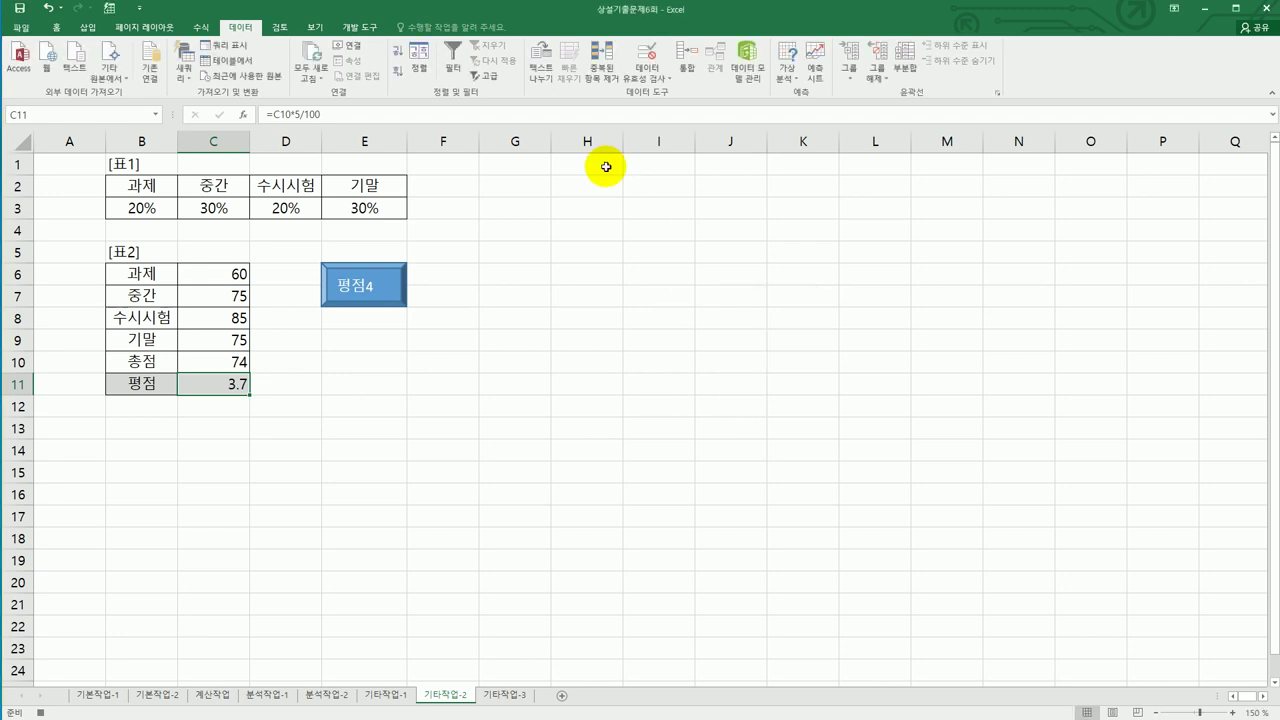
Stop recording the 평점3_7 macro and move the cell selection away from the tables
click(350, 28)
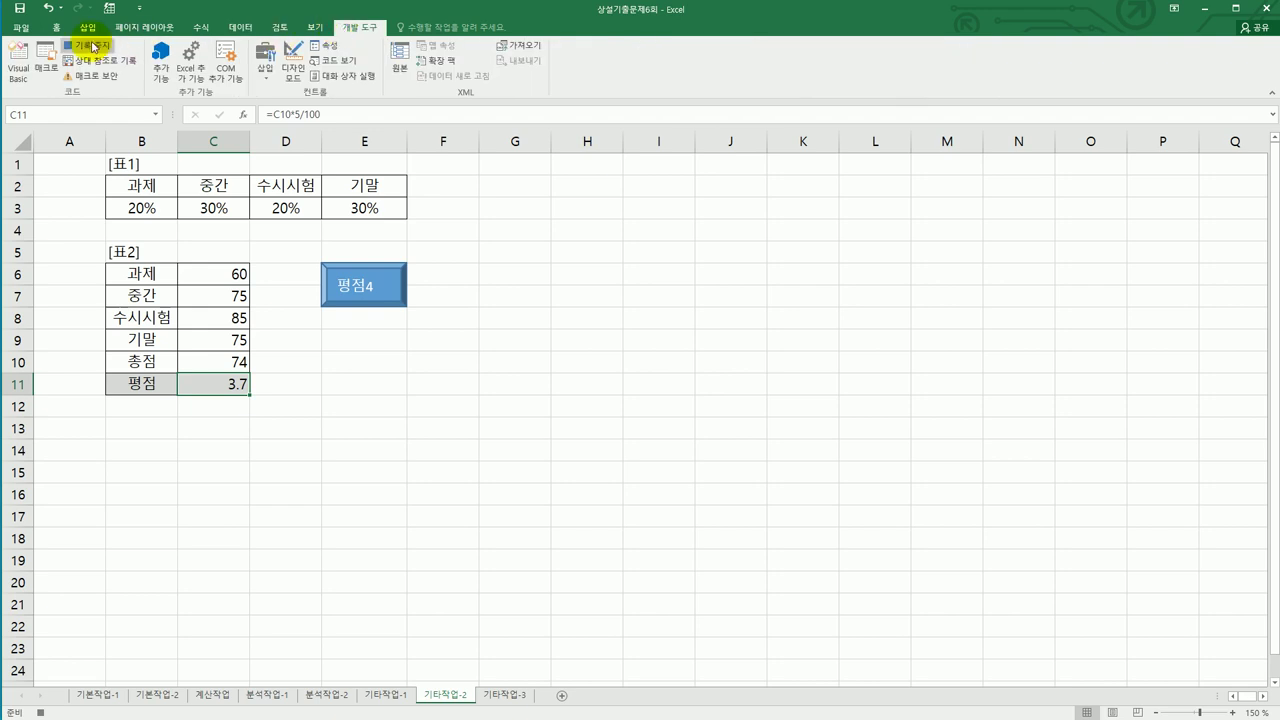
click(90, 45)
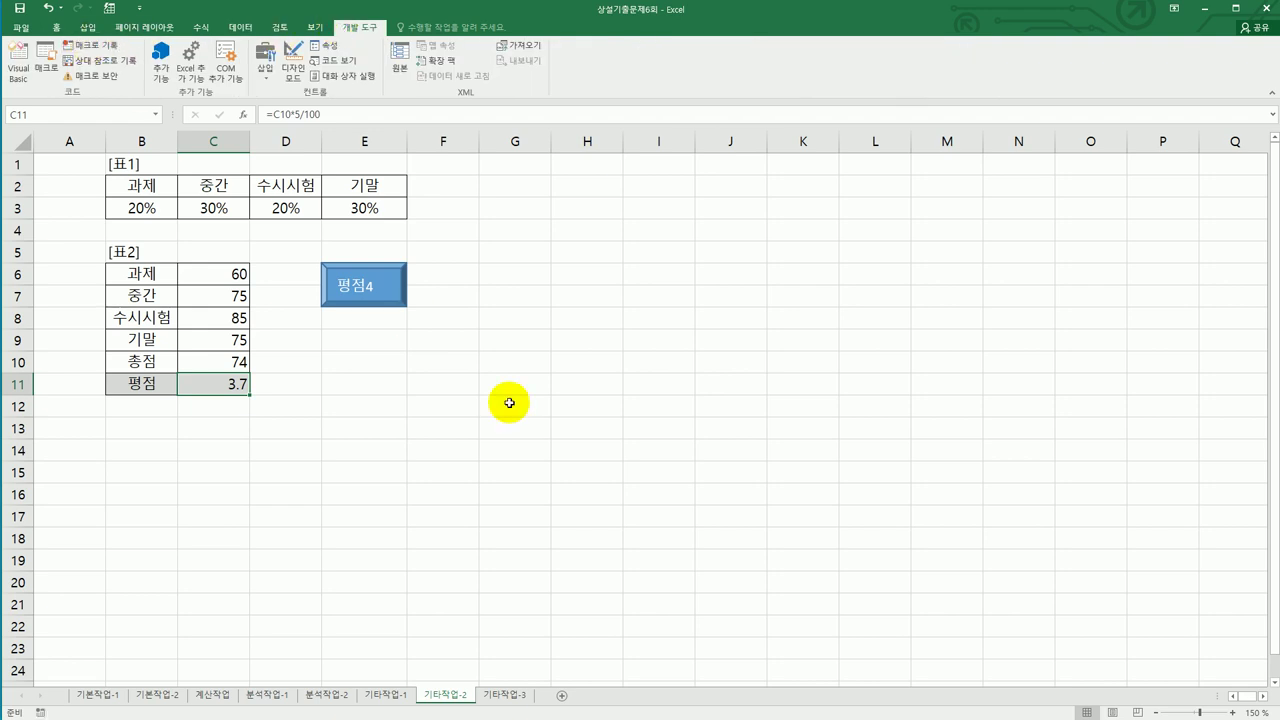
click(555, 435)
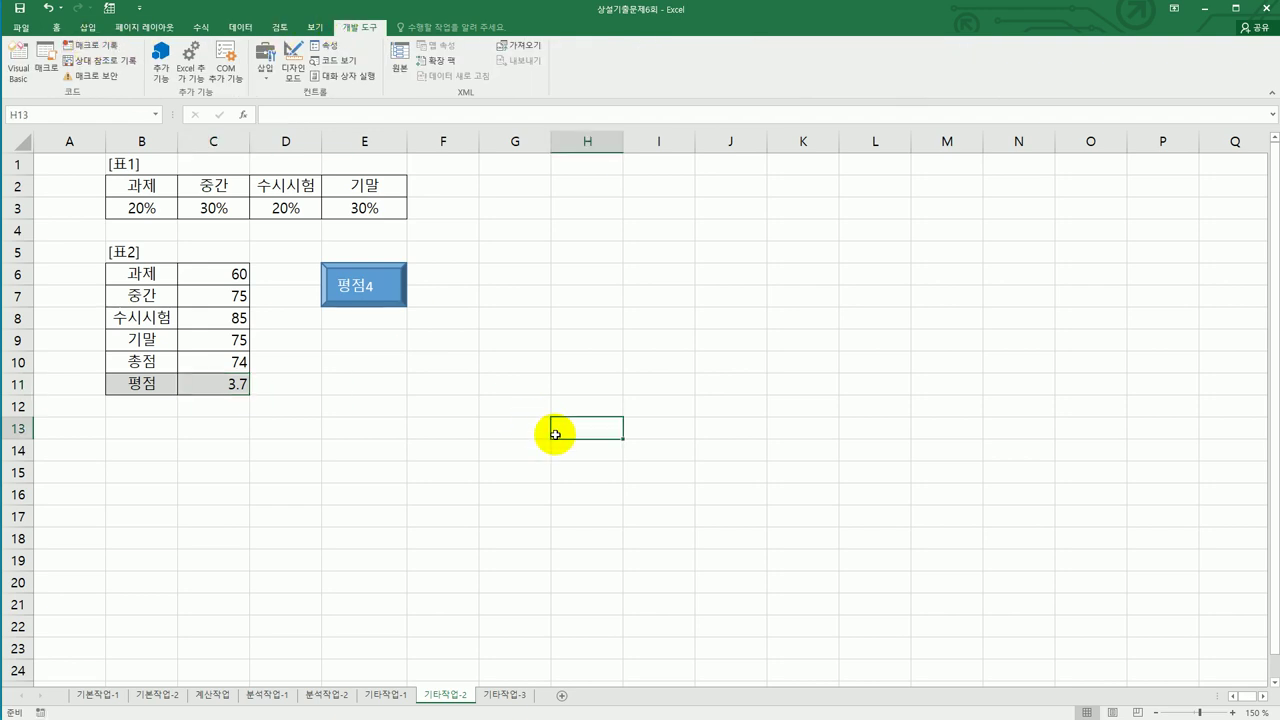
Insert a bevel (빗면) shape covering E9:E10 and label it 평점3.7
click(90, 27)
click(185, 75)
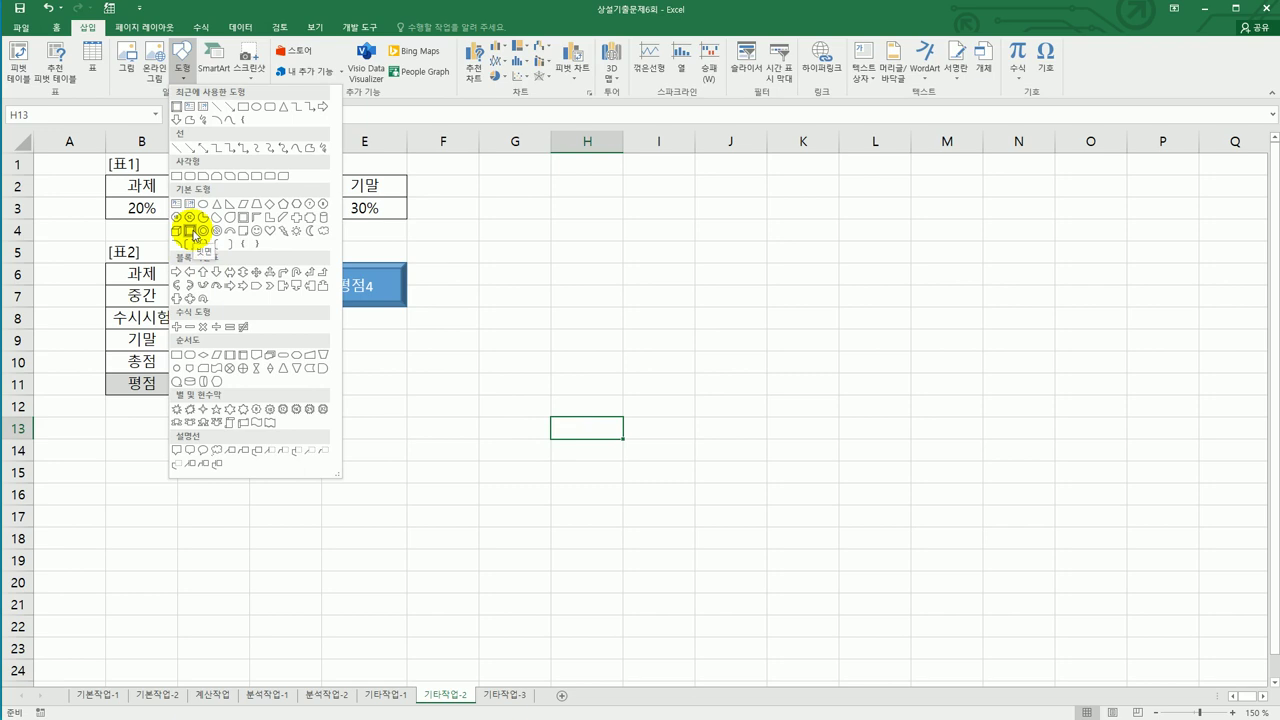
click(191, 231)
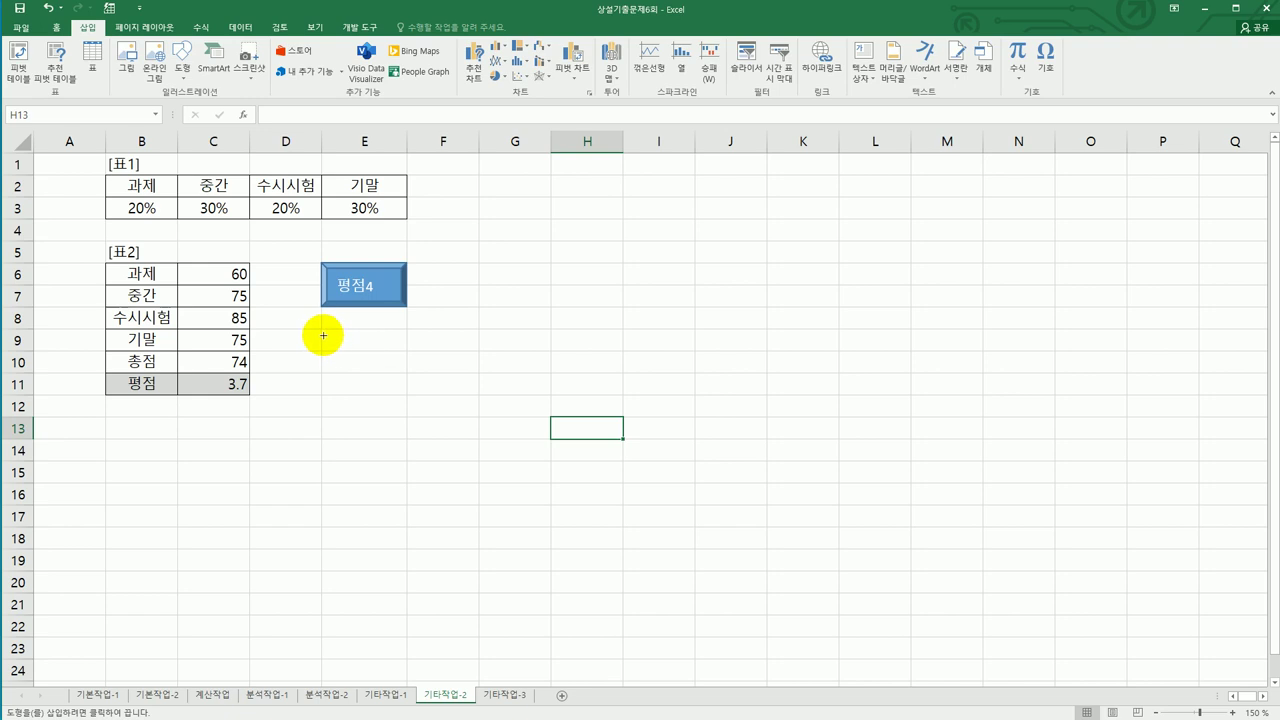
drag(320, 329, 381, 365)
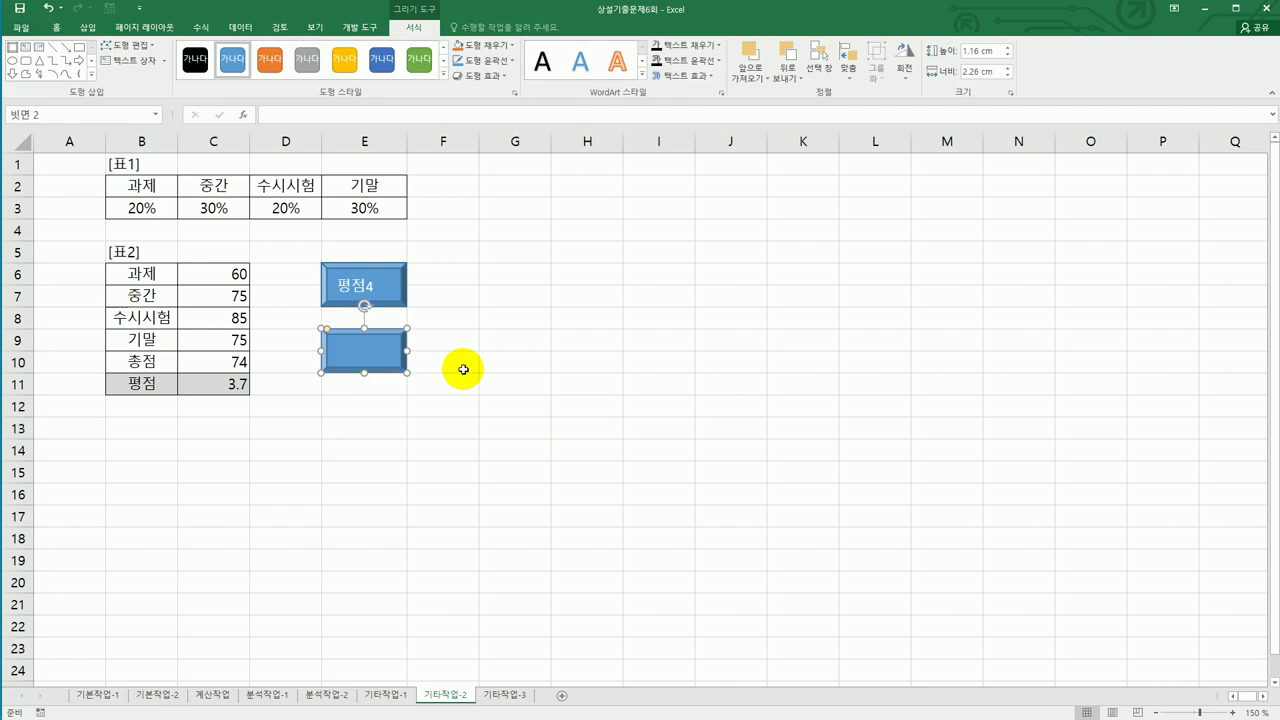
text(평점3.7)
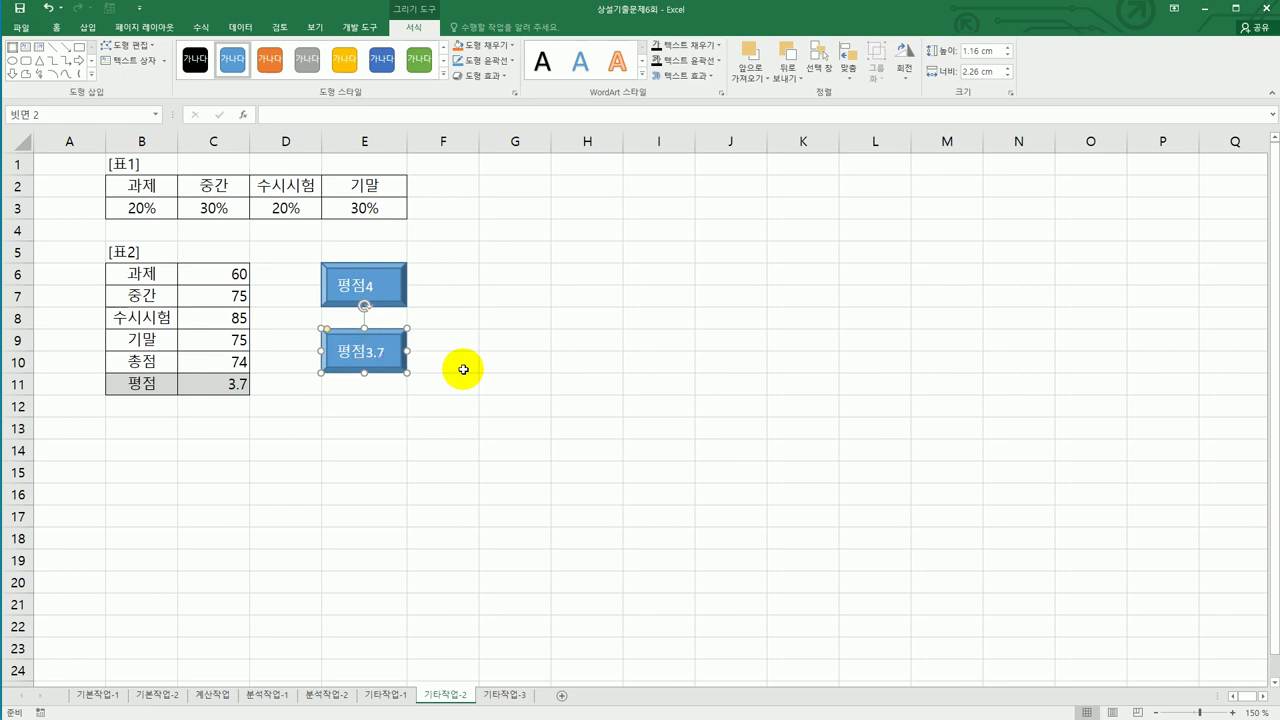
Assign the 평점3_7 macro to the 평점3.7 bevel shape and deselect the shape
right_click(392, 342)
click(471, 514)
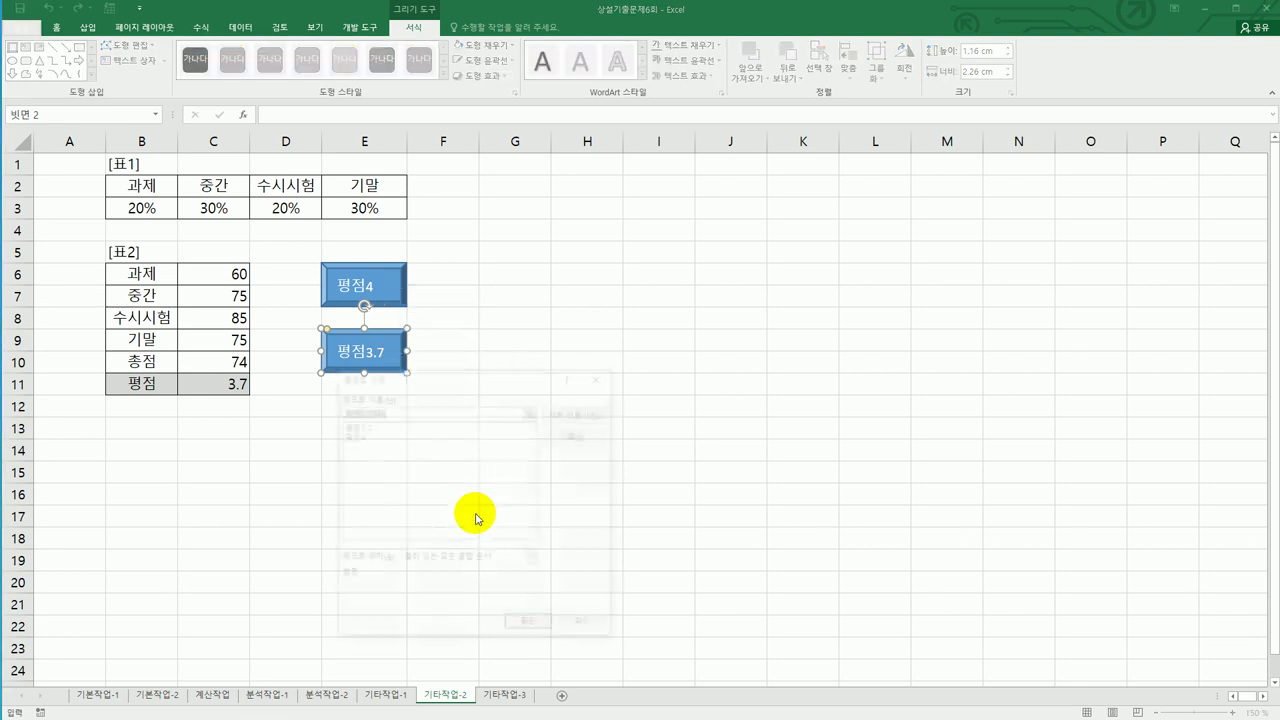
click(400, 426)
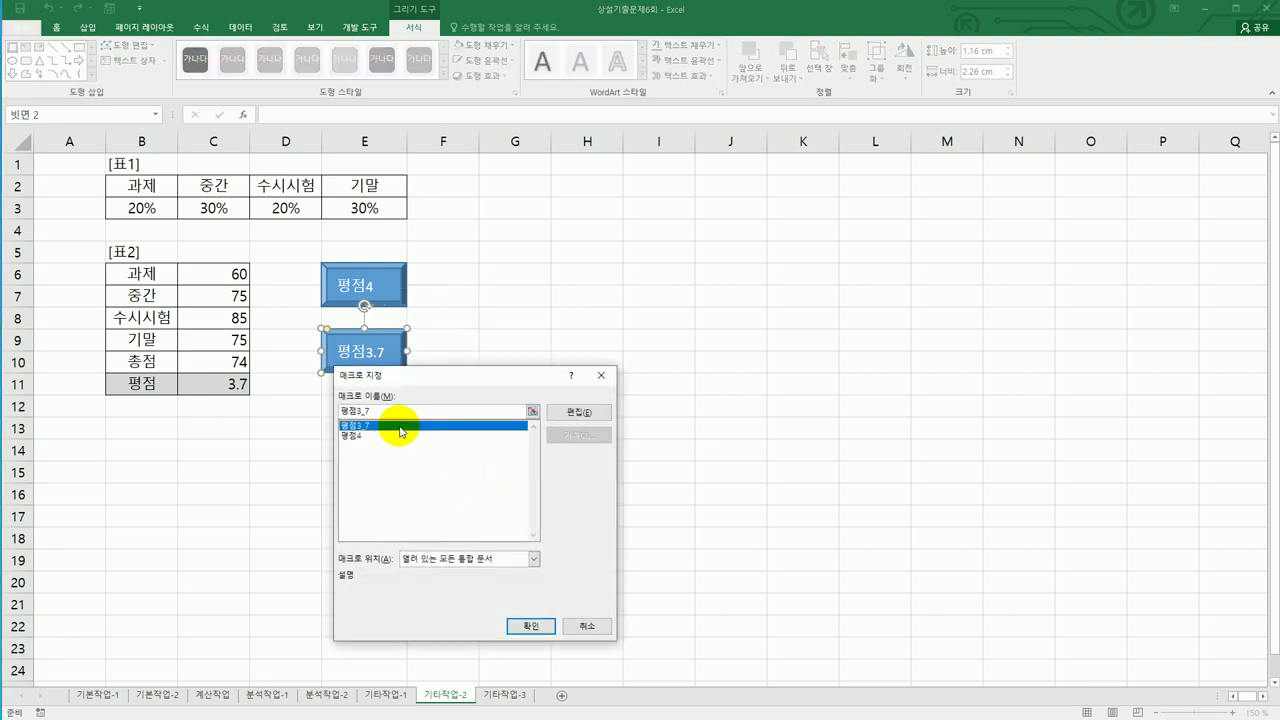
click(521, 628)
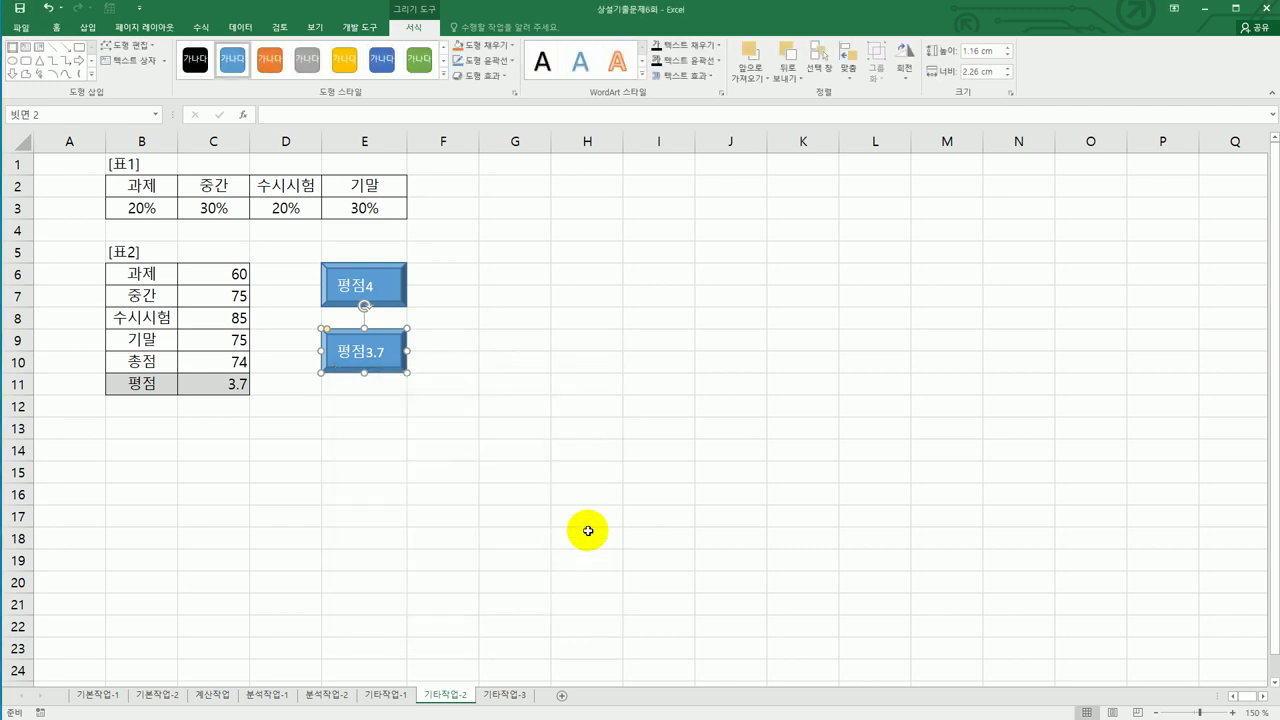
click(588, 531)
Test the 평점4 and 평점3.7 shapes by running their macros, finishing with 평점3.7
click(363, 353)
click(349, 287)
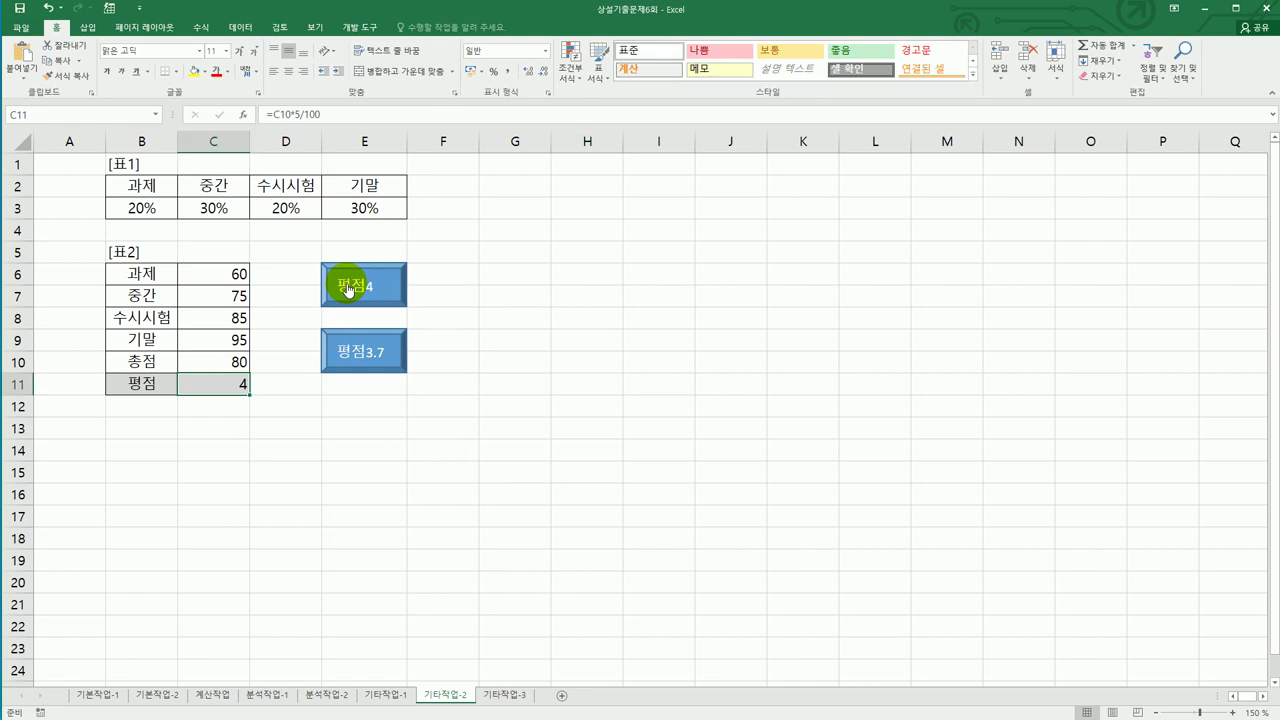
click(357, 351)
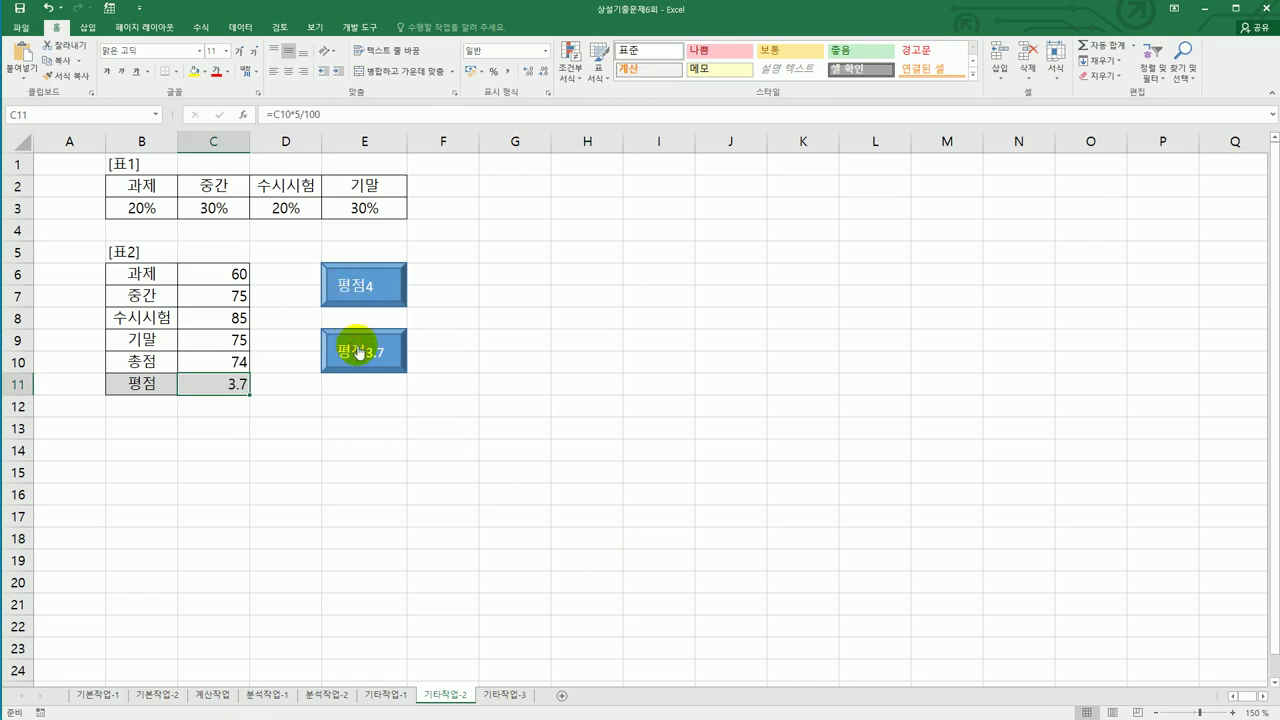
click(527, 400)
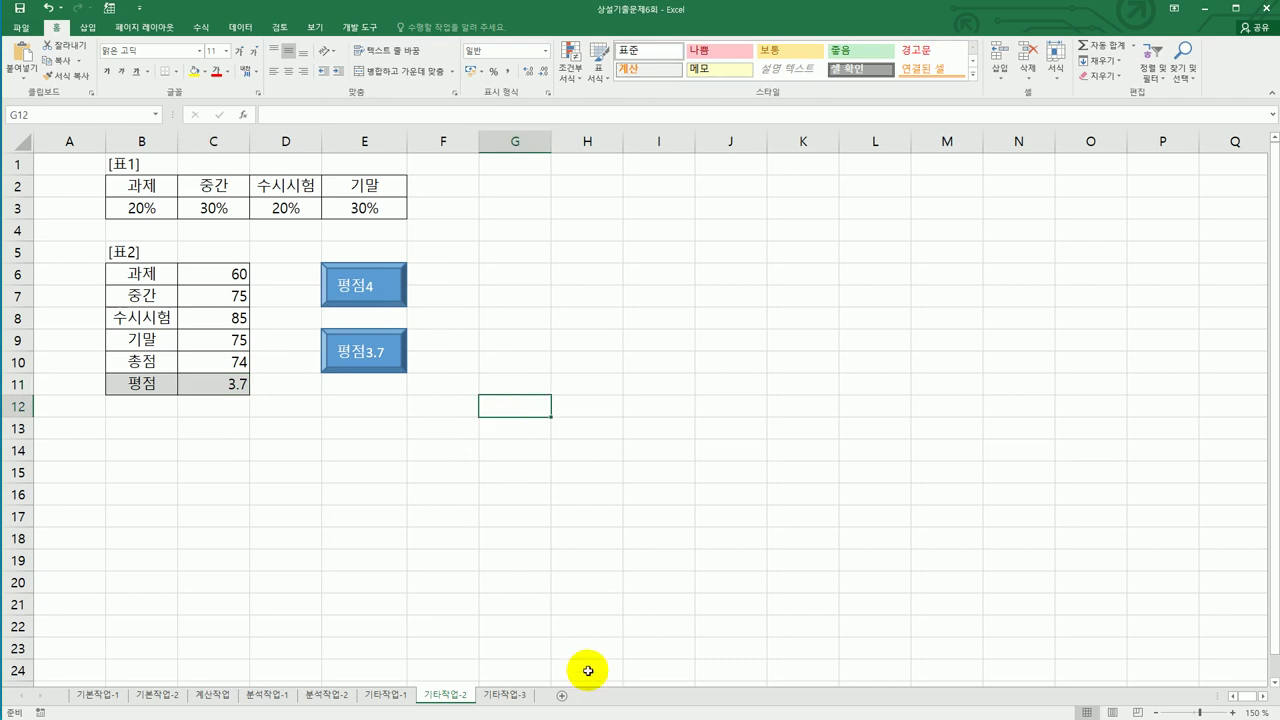
On the 기타작업-3 sheet, open the 판매내역입력 button's click procedure through design mode and add the code 판매내역입력.Show
click(518, 694)
click(702, 531)
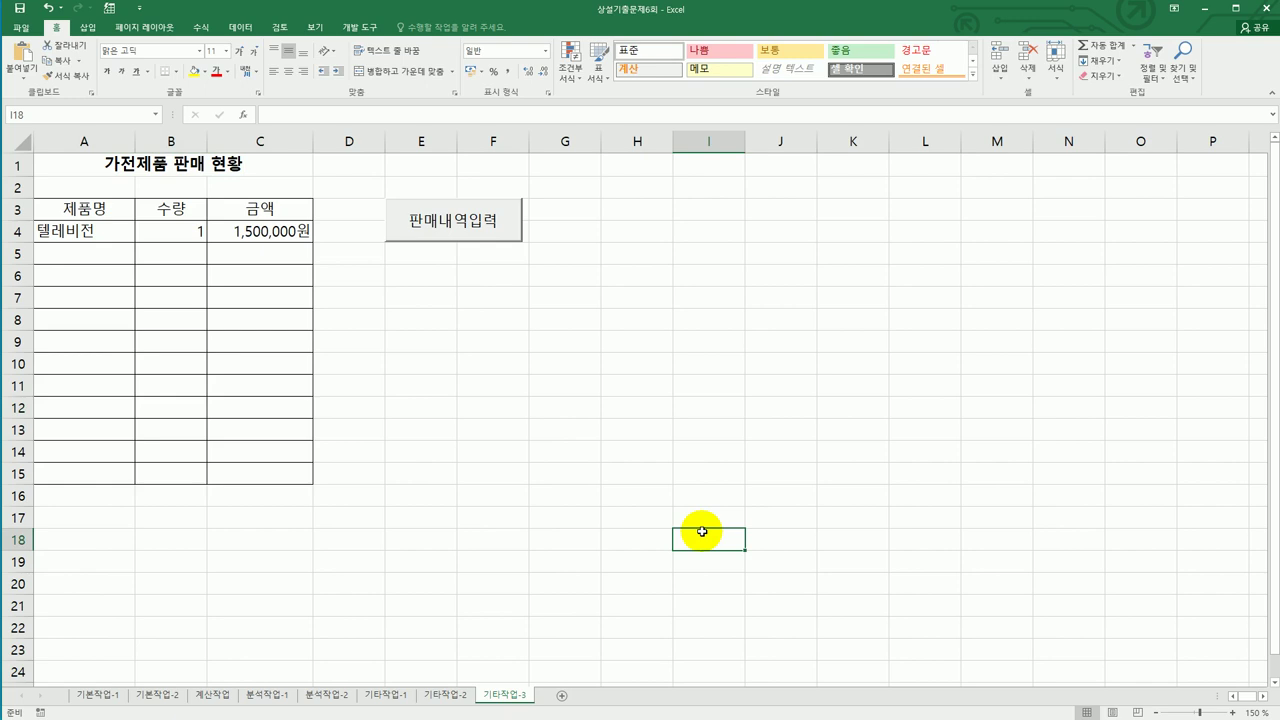
click(363, 27)
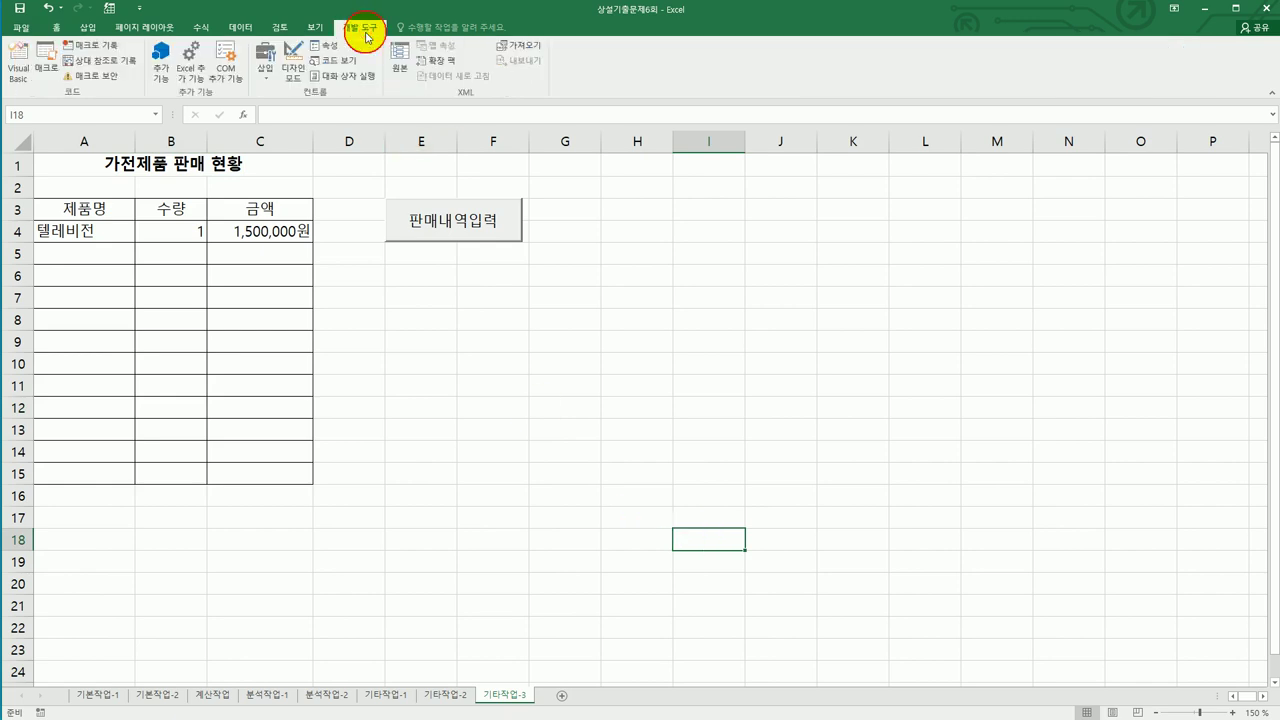
click(289, 78)
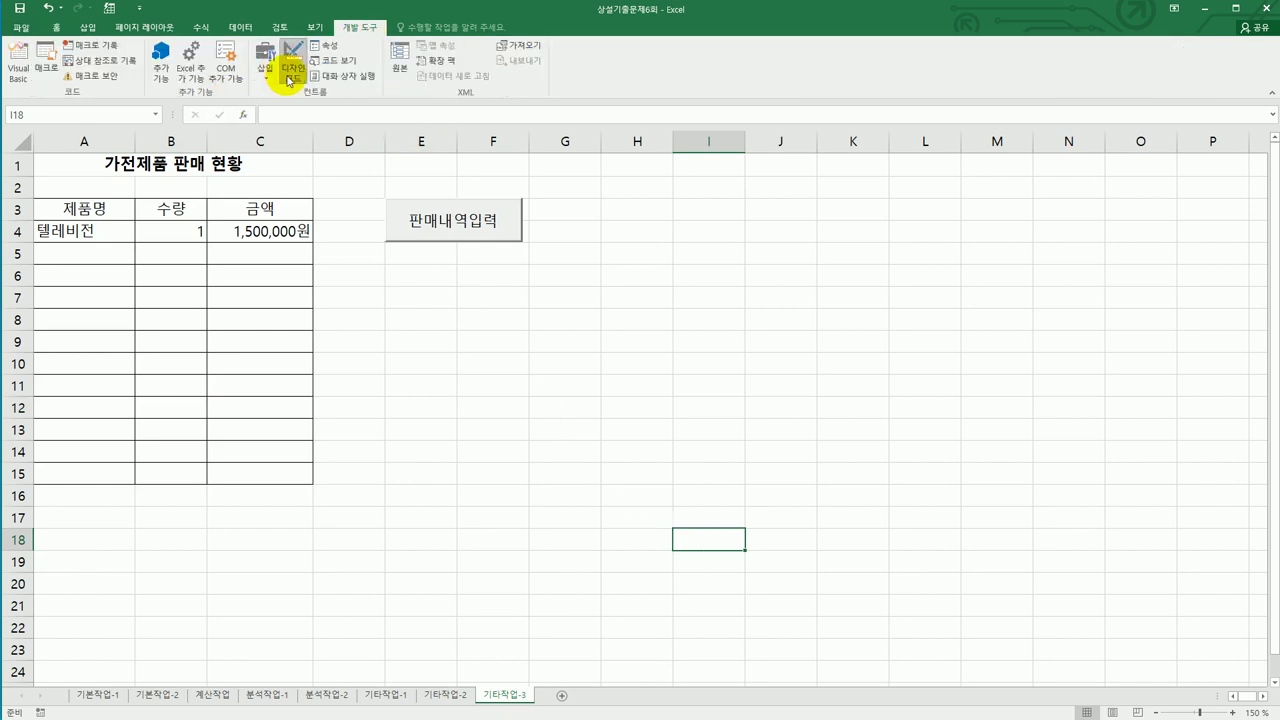
click(460, 230)
double_click(462, 228)
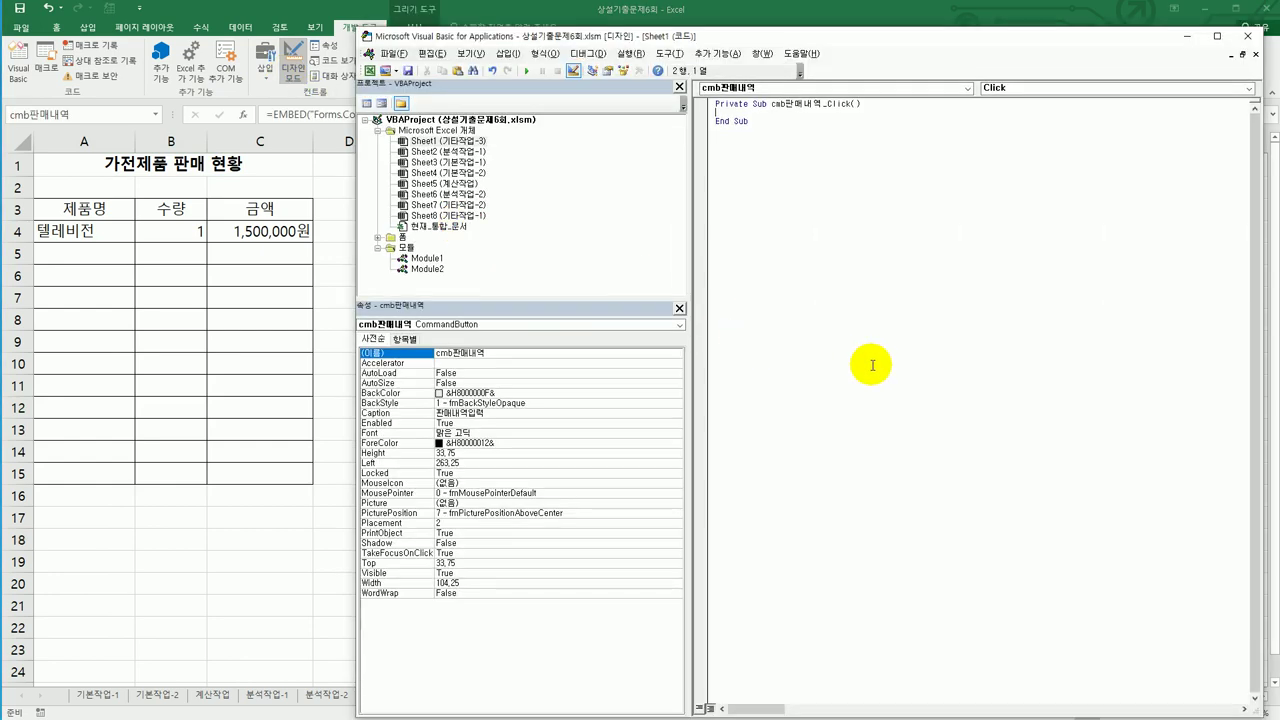
text(판매내역입력.sh)
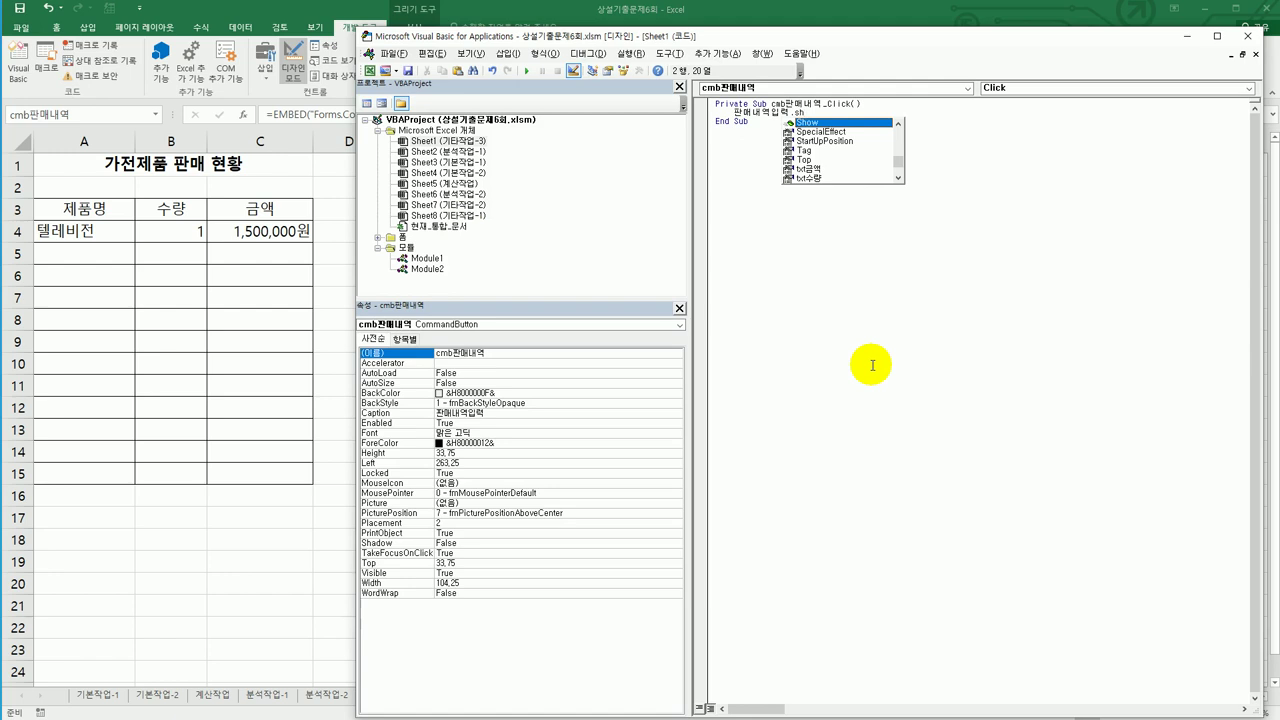
key(Tab)
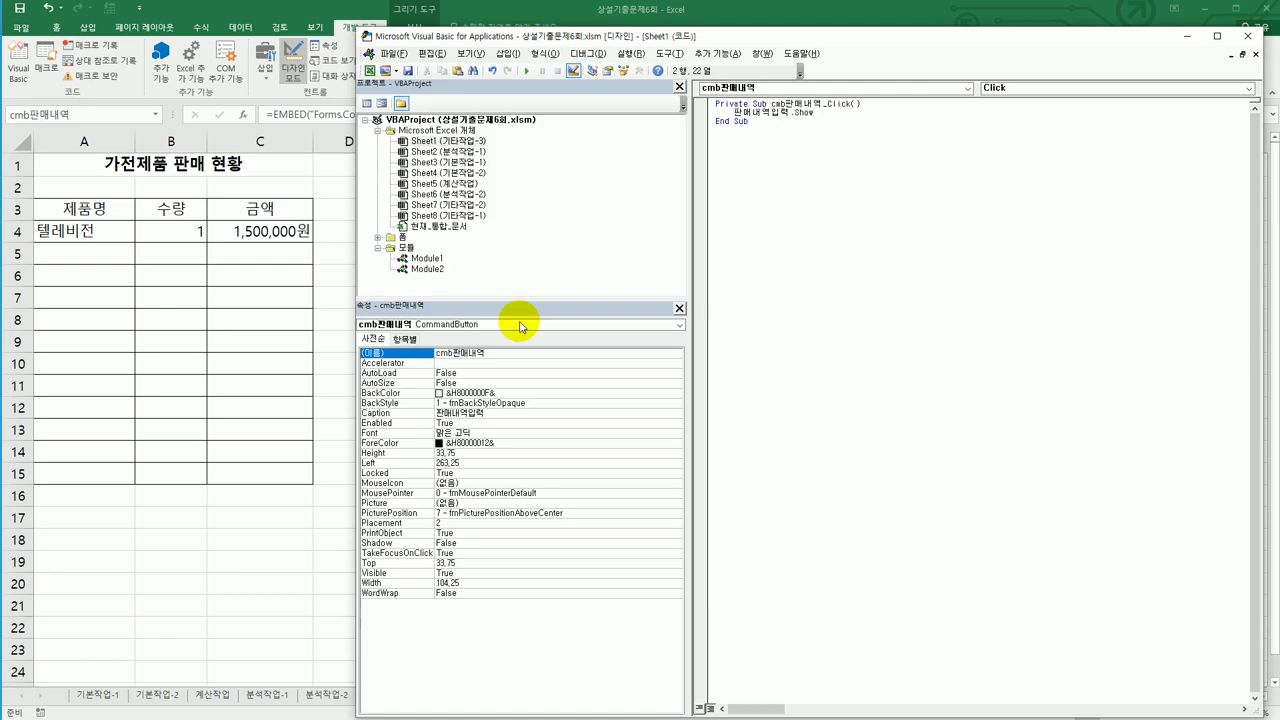
Open the code of the 판매내역입력 form and create its UserForm Initialize event procedure
click(378, 237)
click(402, 247)
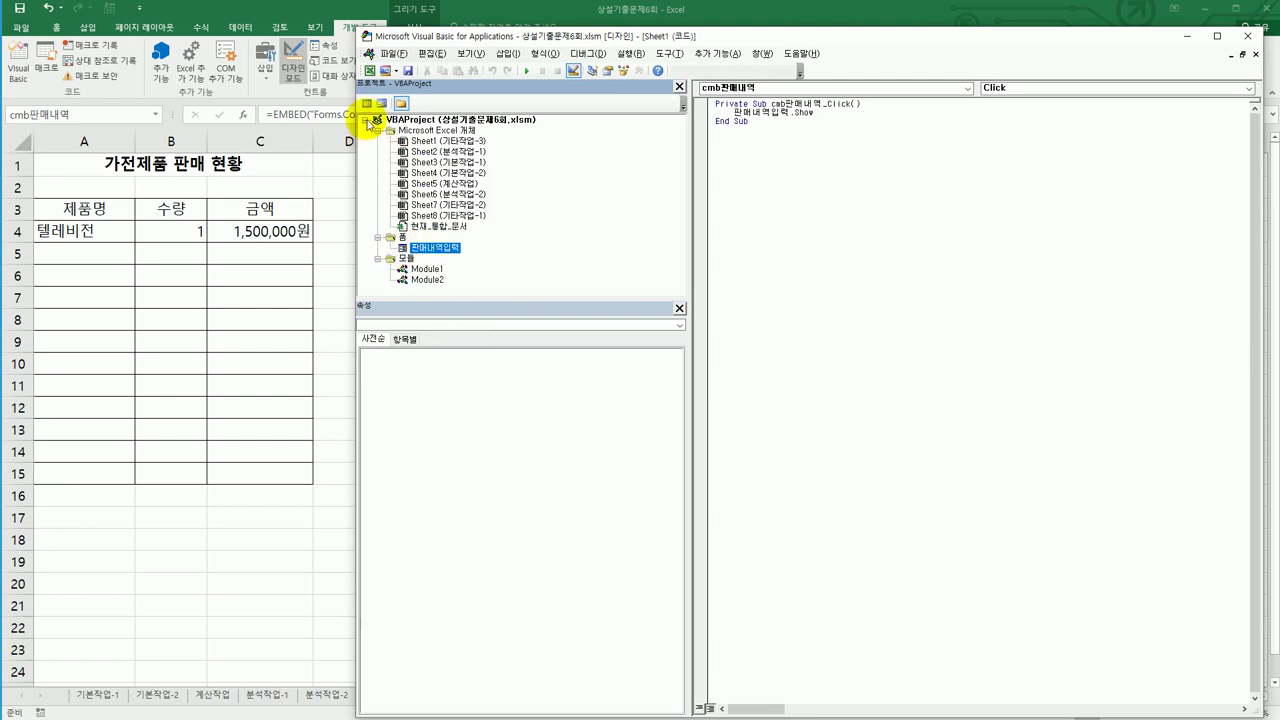
click(367, 103)
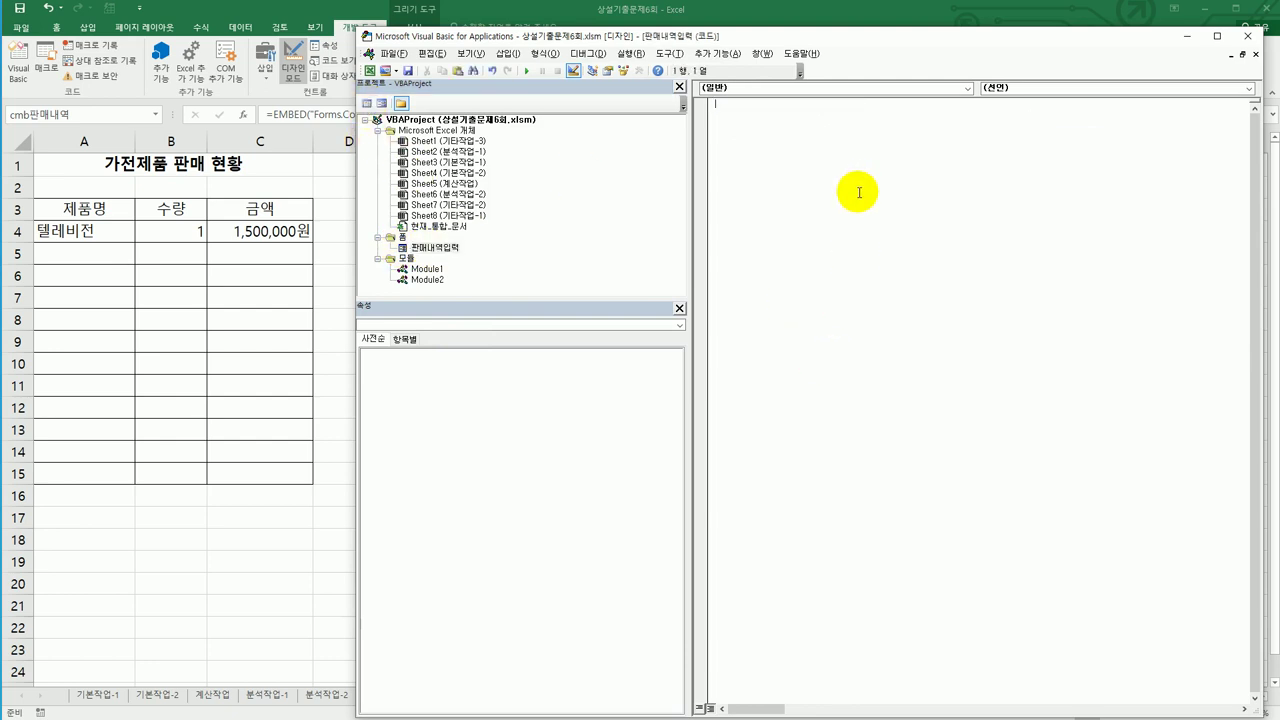
click(832, 89)
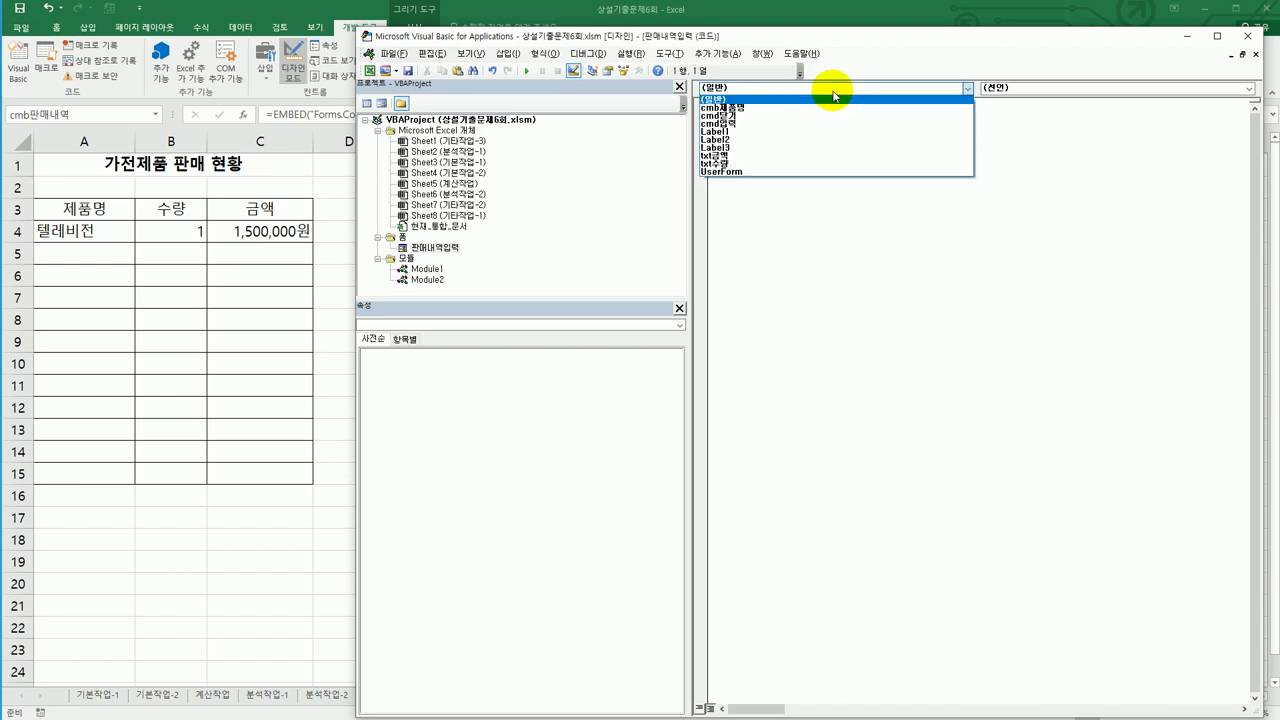
click(803, 171)
click(1021, 88)
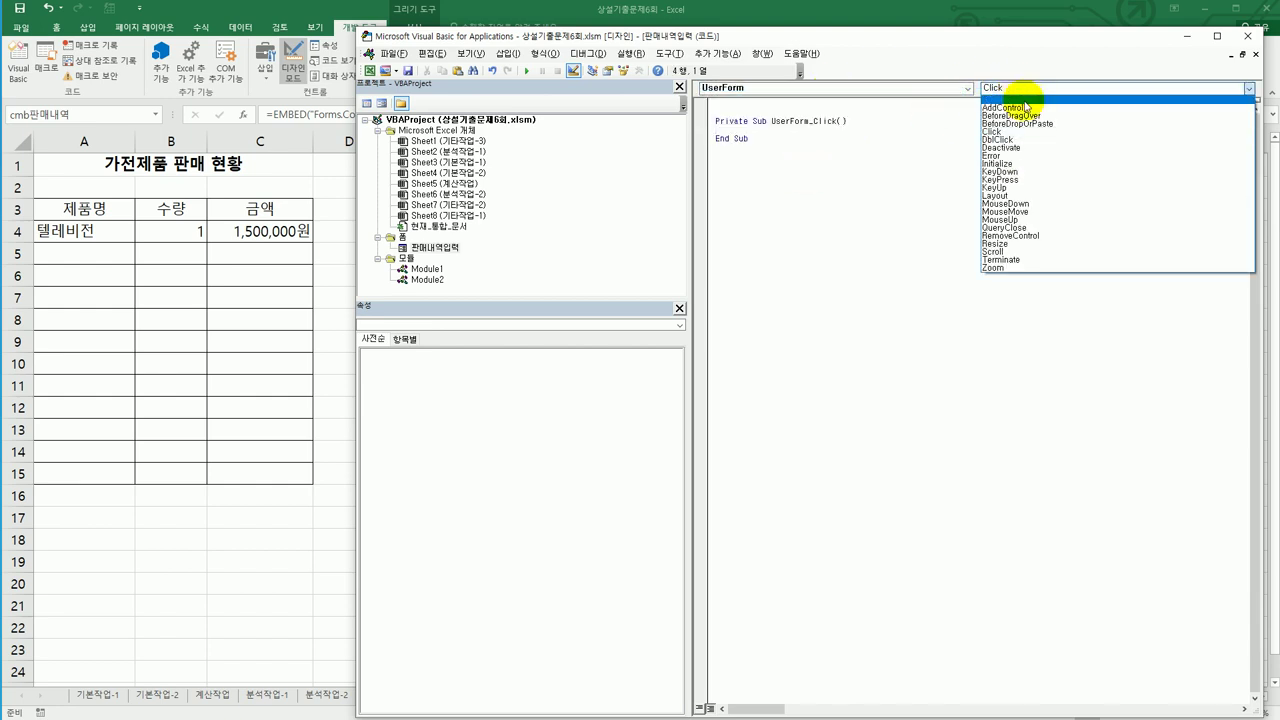
click(1020, 158)
key(Tab)
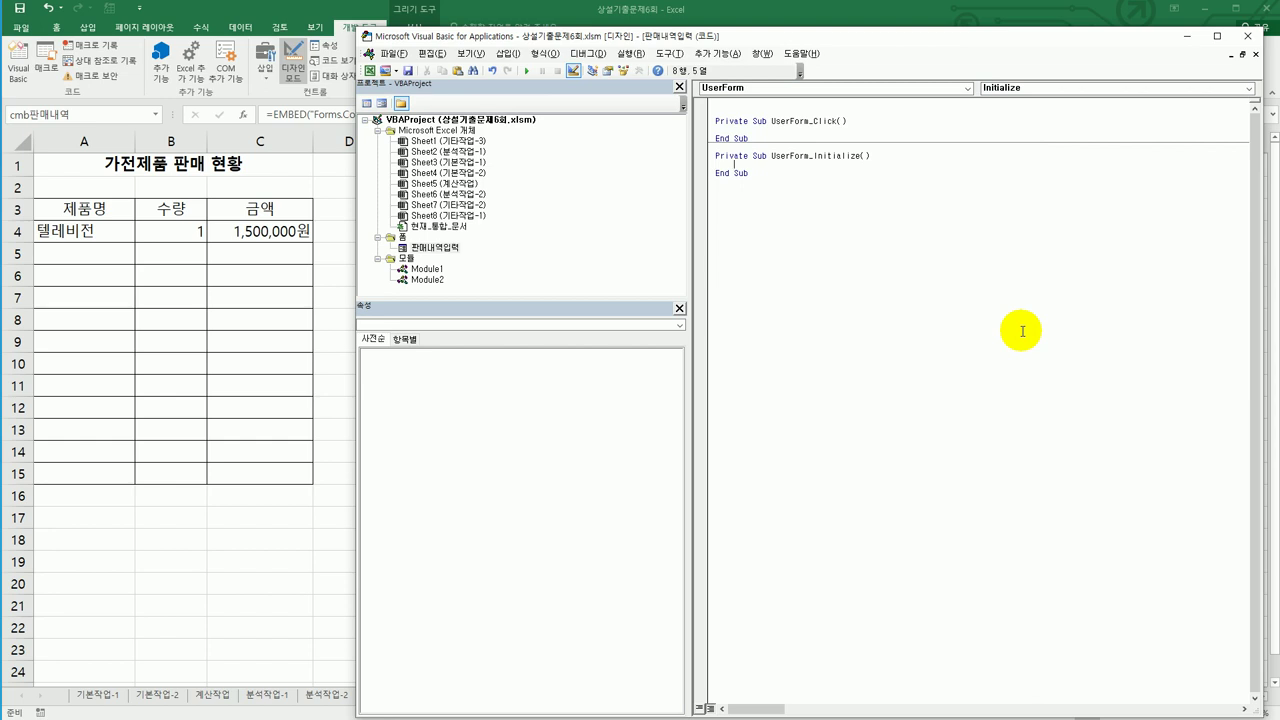
Write the line cmb제품명.AddItem "세탁기" in the UserForm_Initialize procedure
text(cmb제품명.)
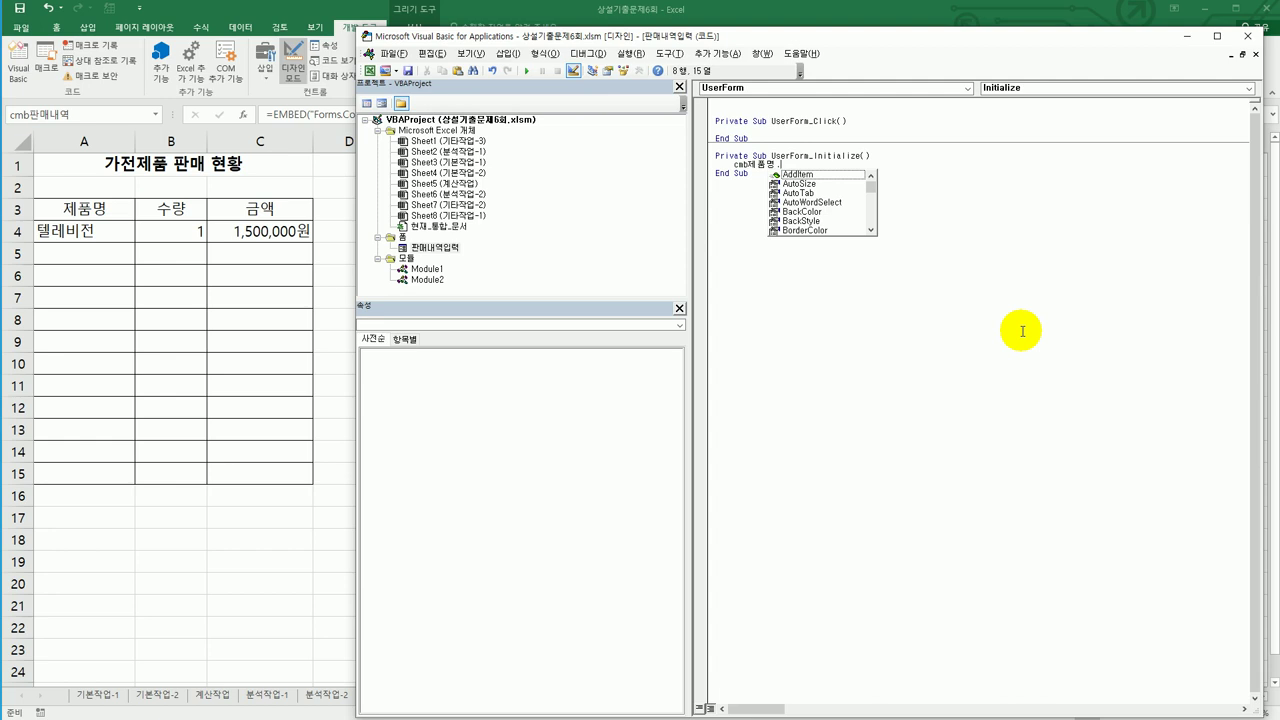
text(a)
key(Tab)
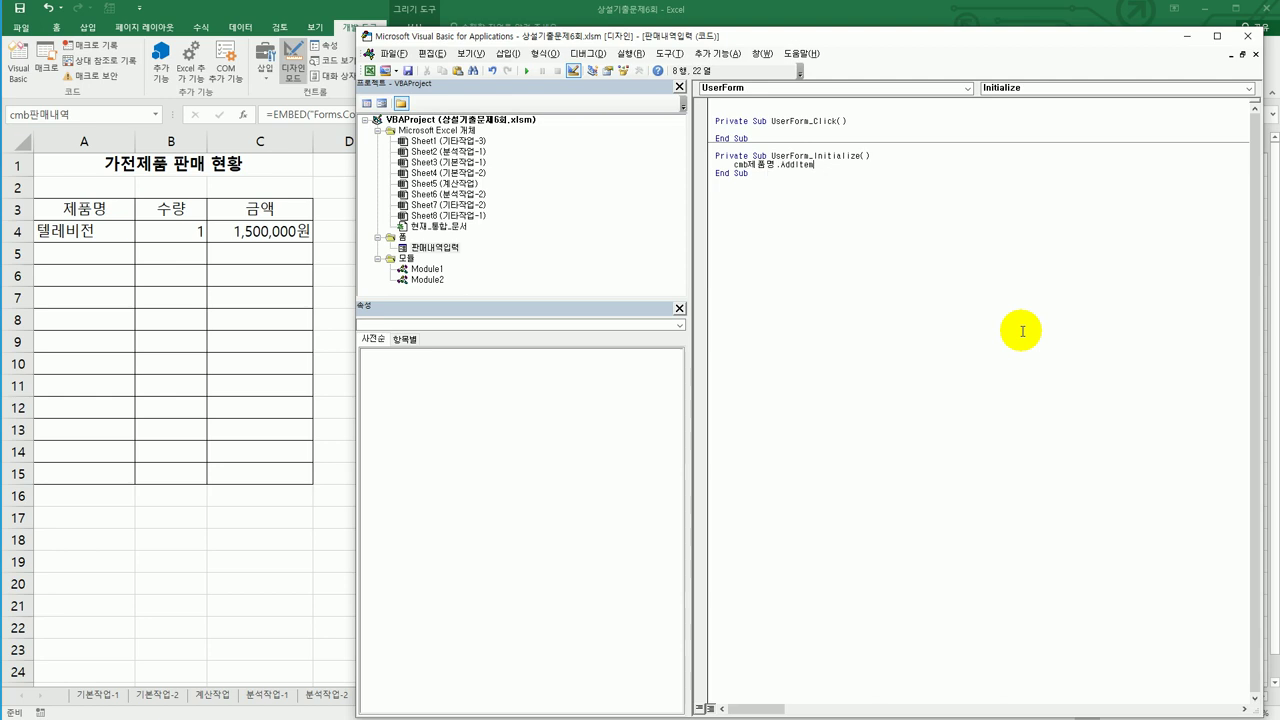
text("세탁기")
key(Return)
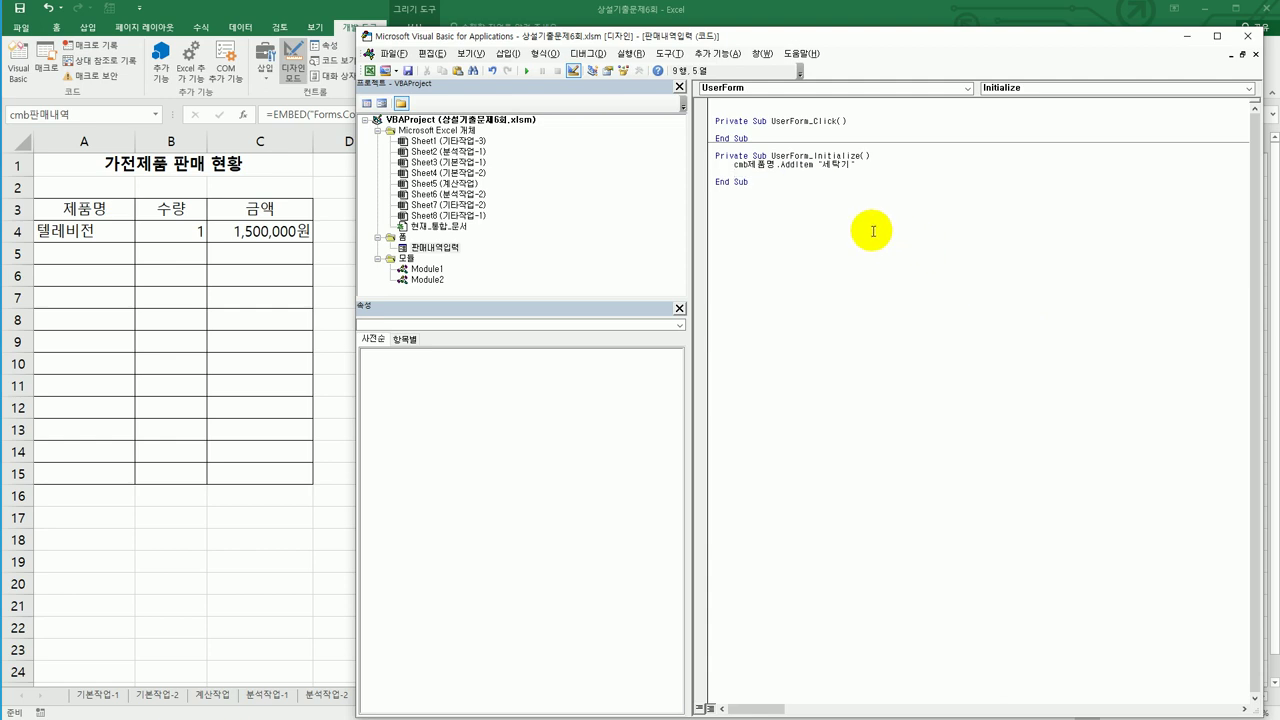
Copy the cmb제품명.AddItem "세탁기" line and paste it three times below itself
drag(735, 170, 873, 168)
text(ㅊ)
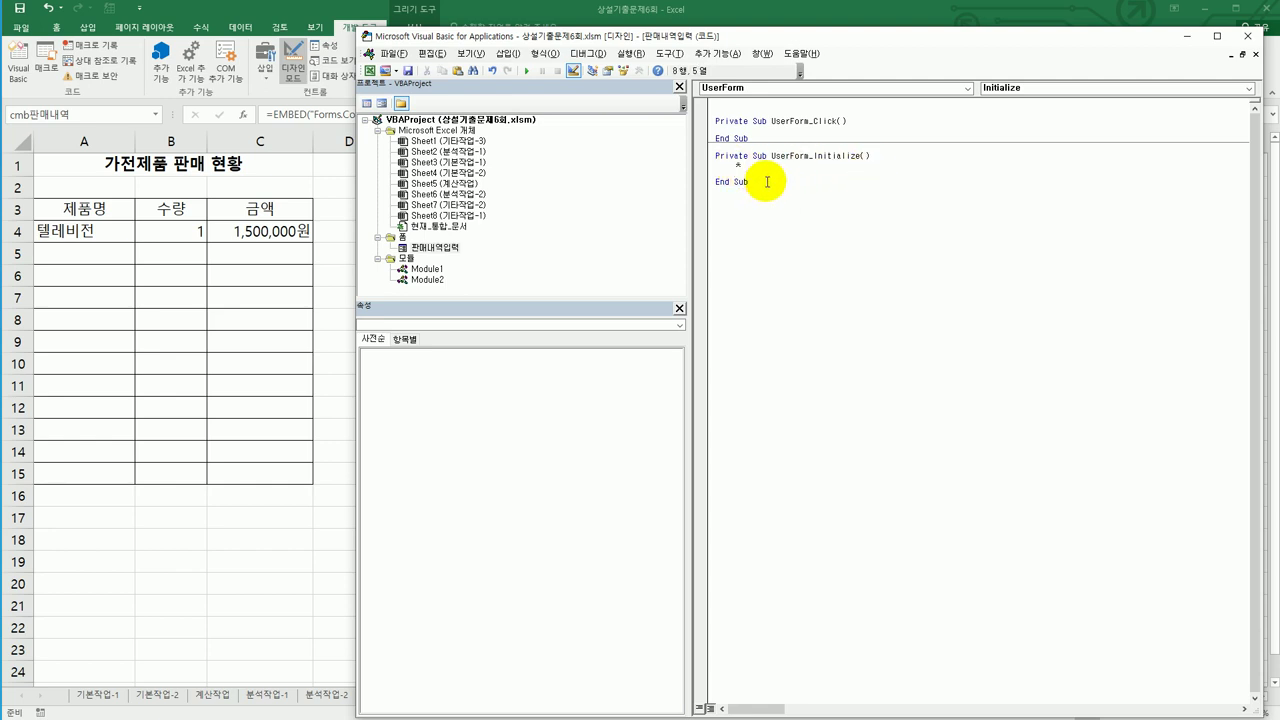
key(ctrl+z)
key(ctrl+c)
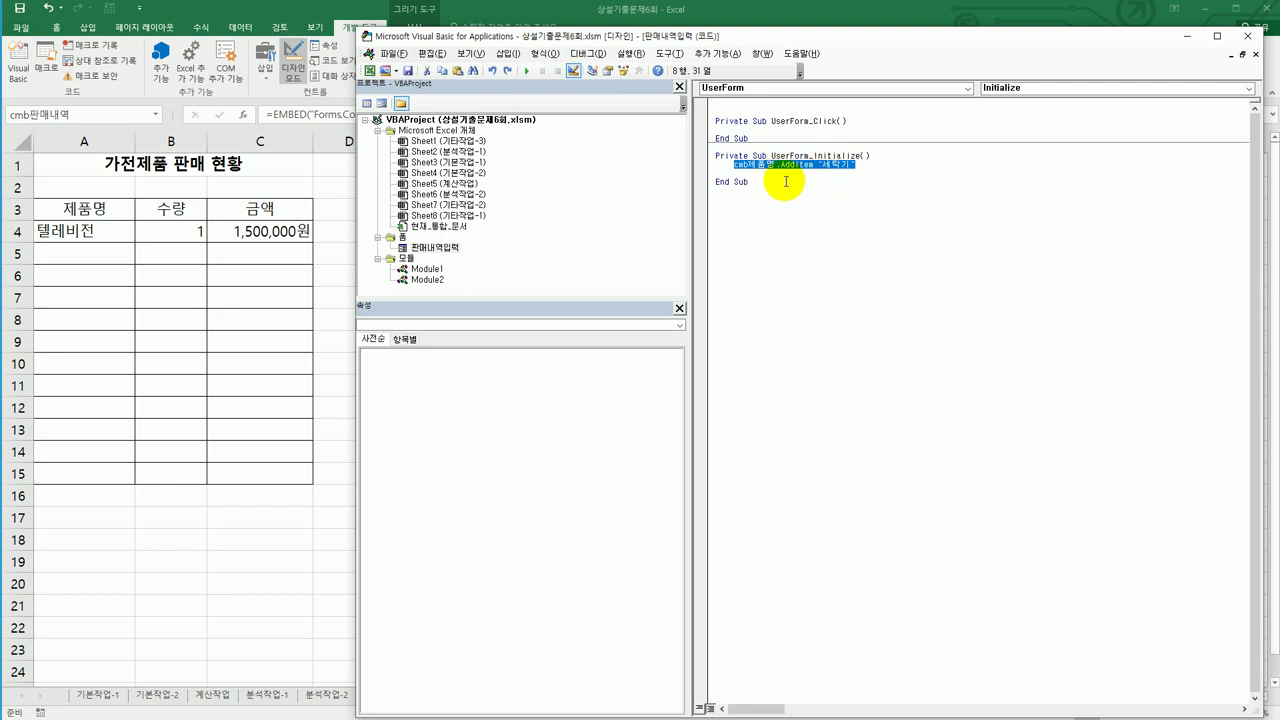
click(742, 172)
key(ctrl+v)
key(Return)
key(ctrl+v)
key(Return)
key(ctrl+v)
key(Return)
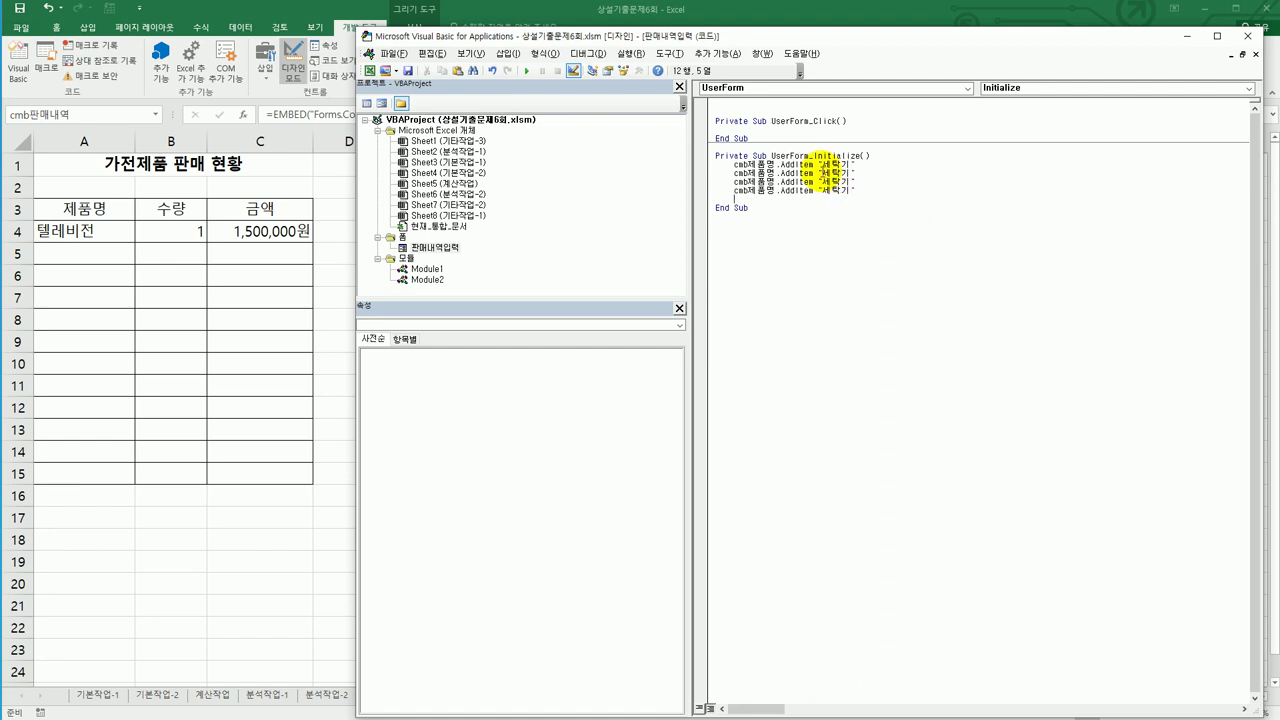
Change the item in the second AddItem line to 공기청정기 and in the third line to 건조기
drag(822, 173, 849, 174)
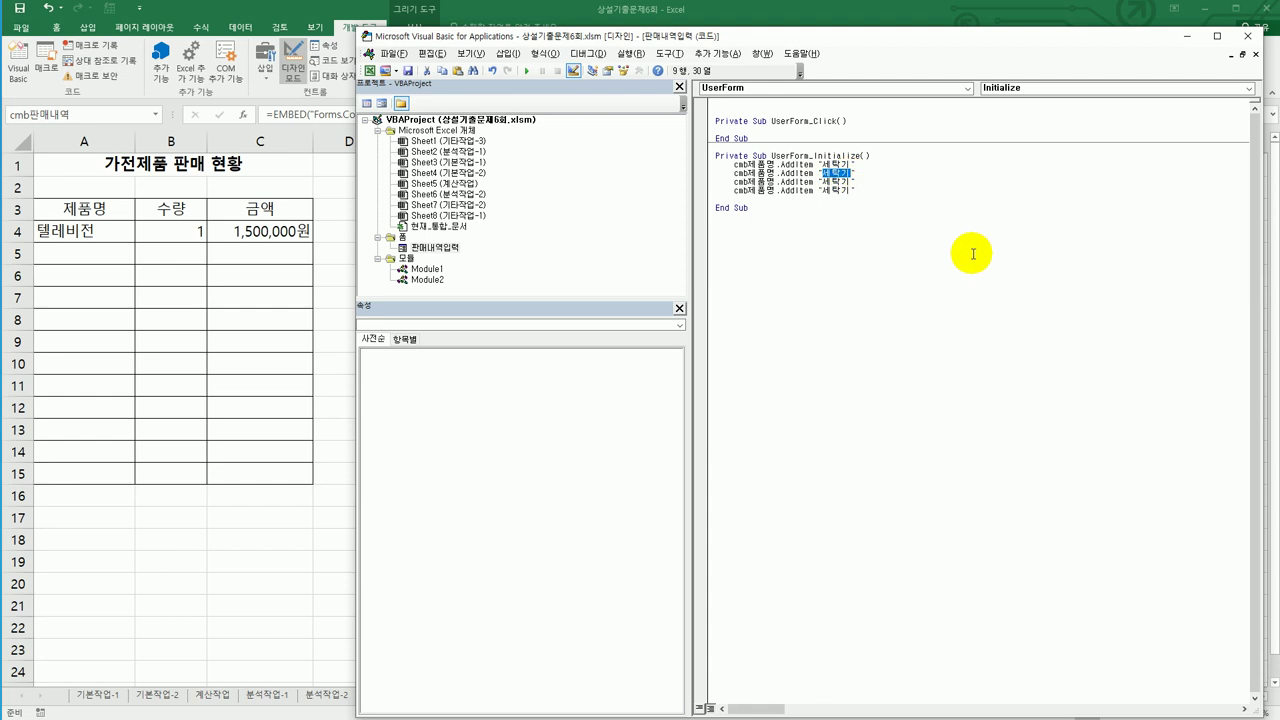
text(공기청정기)
key(Down)
key(shift+Right)
key(shift+Right)
key(shift+Right)
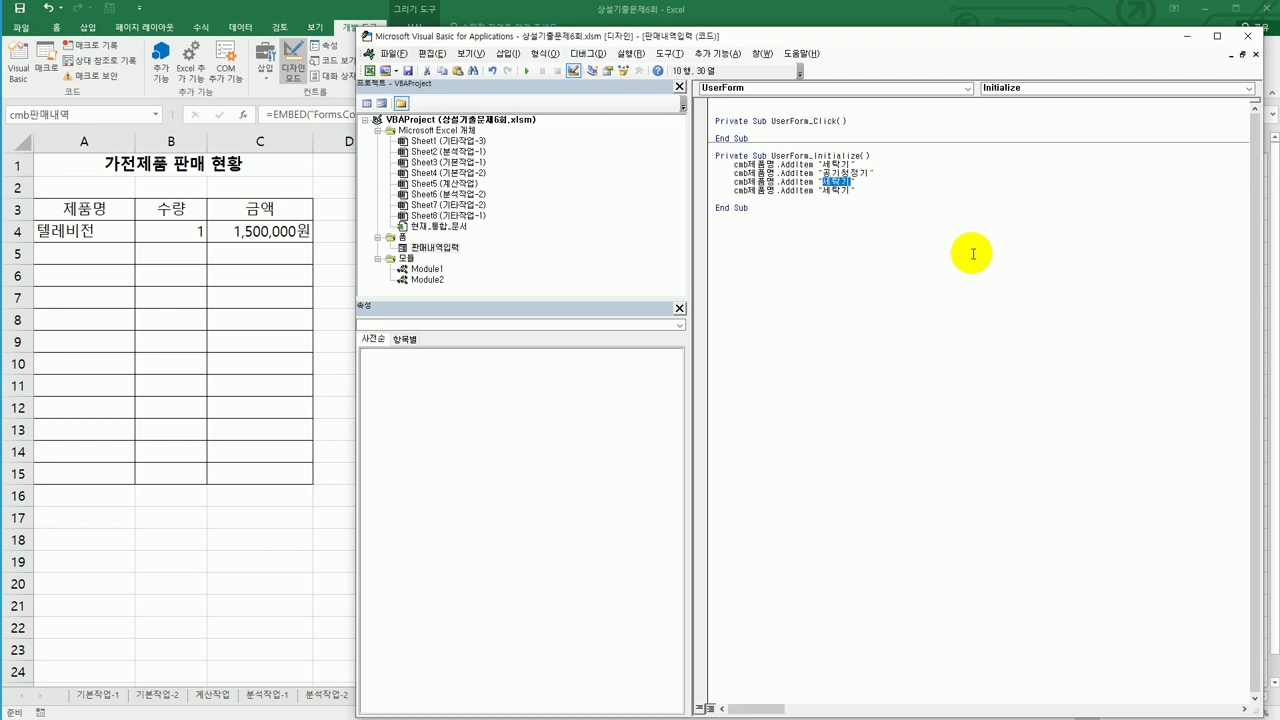
text(건조기)
Change the item in the fourth AddItem line to 냉장고
key(shift+Left)
key(shift+Left)
key(shift+Left)
text(청)
key(BackSpace)
key(BackSpace)
key(BackSpace)
text(ㄴ냉장ㄱ)
Paste a fifth cmb제품명.AddItem line in UserForm_Initialize and change its item to 에어컨
key(End)
key(Return)
key(ctrl+v)
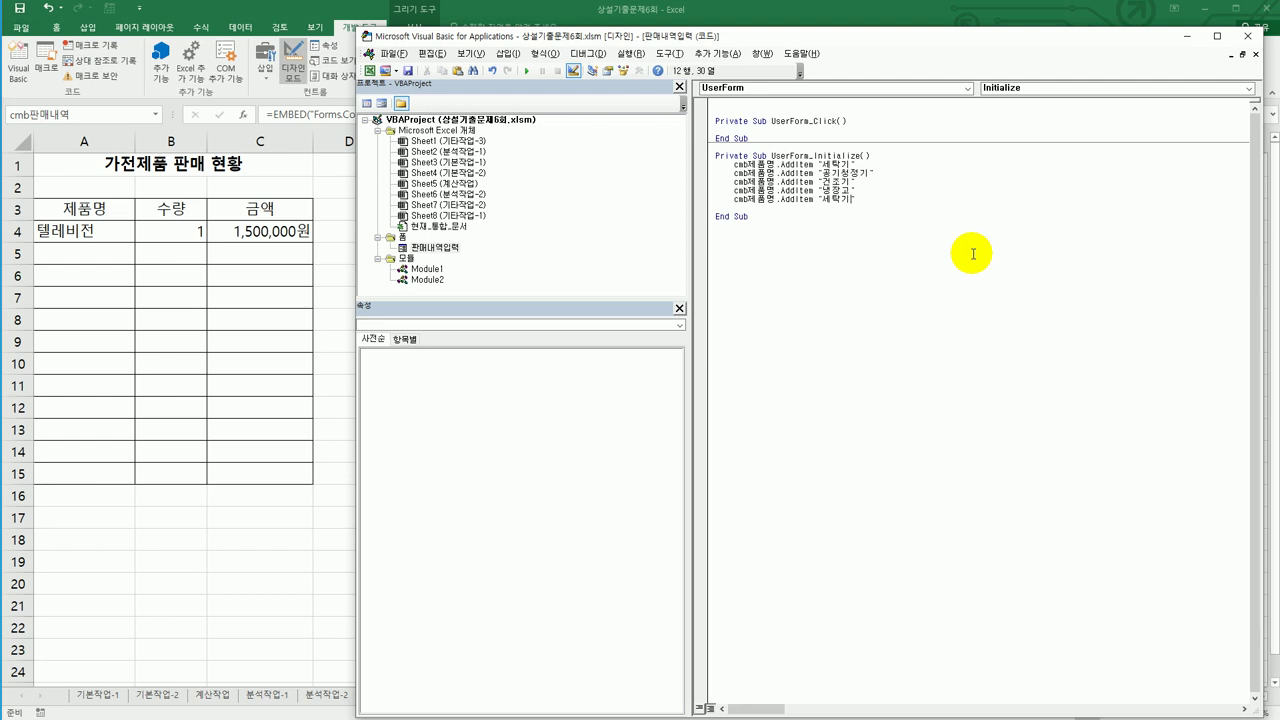
key(shift+Left)
key(shift+Left)
key(shift+Left)
text(에어컨)
click(980, 357)
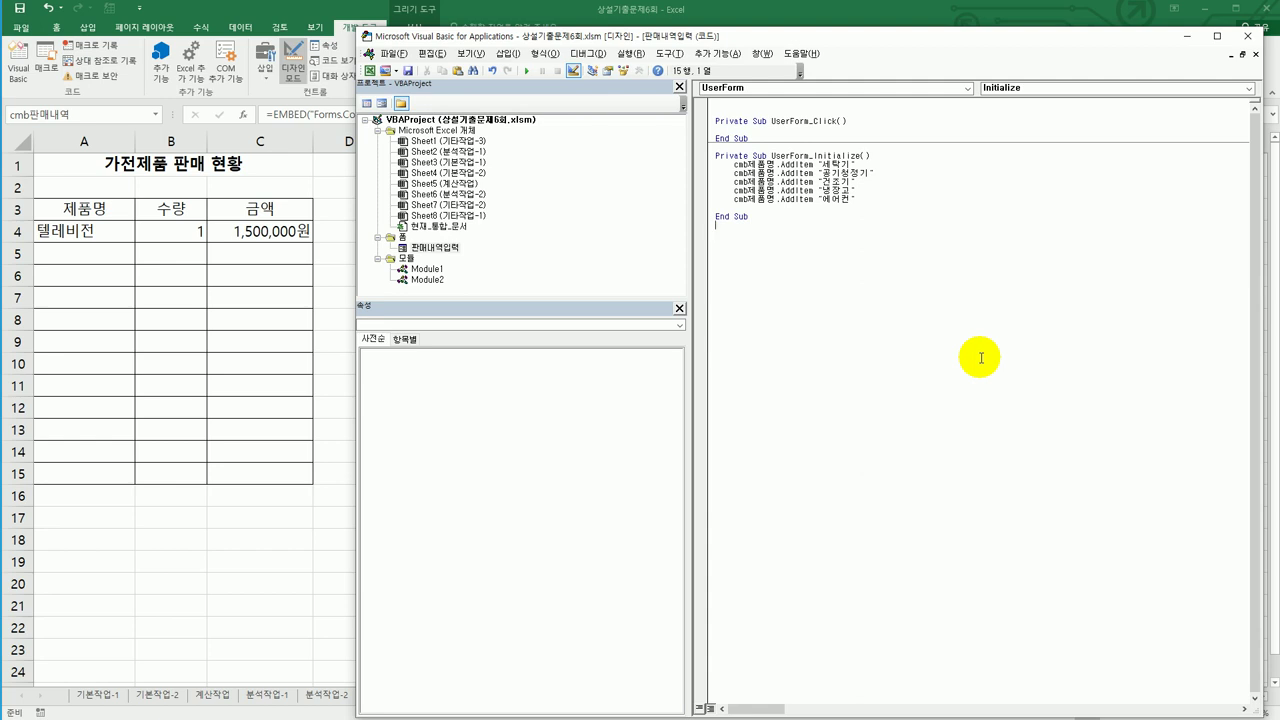
Create the cmd닫기_Click procedure and add the Unload Me statement
click(891, 90)
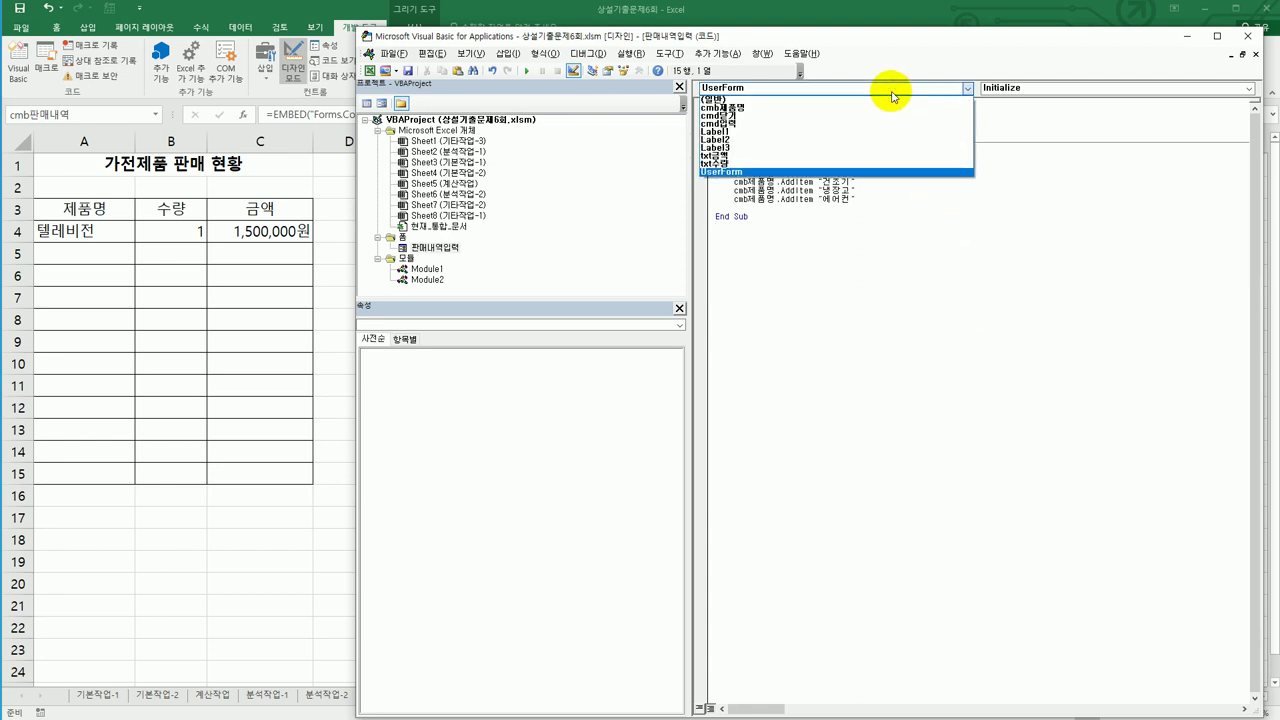
click(887, 115)
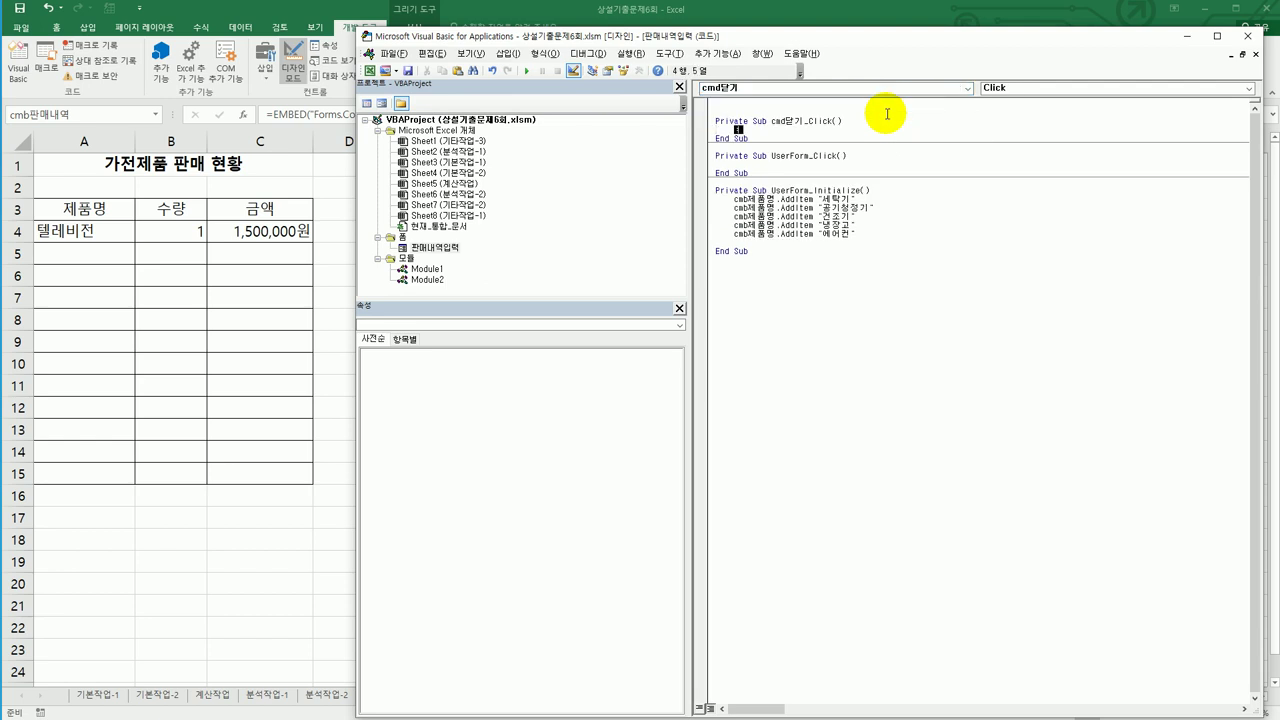
text(unload Me)
key(Return)
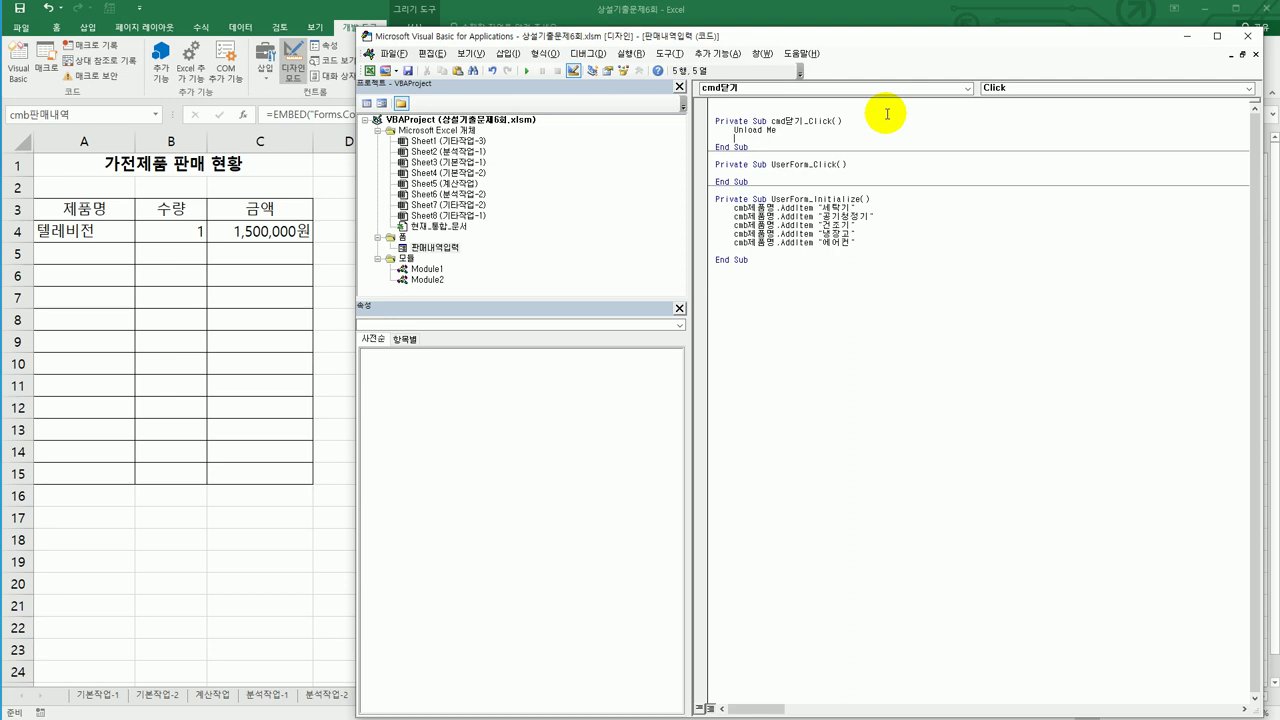
Add the line [a1].Font.Name = "굴림체" below Unload Me in cmd닫기_Click
text([a1].font.Na)
text(me = "굴림체")
key(Return)
key(Up)
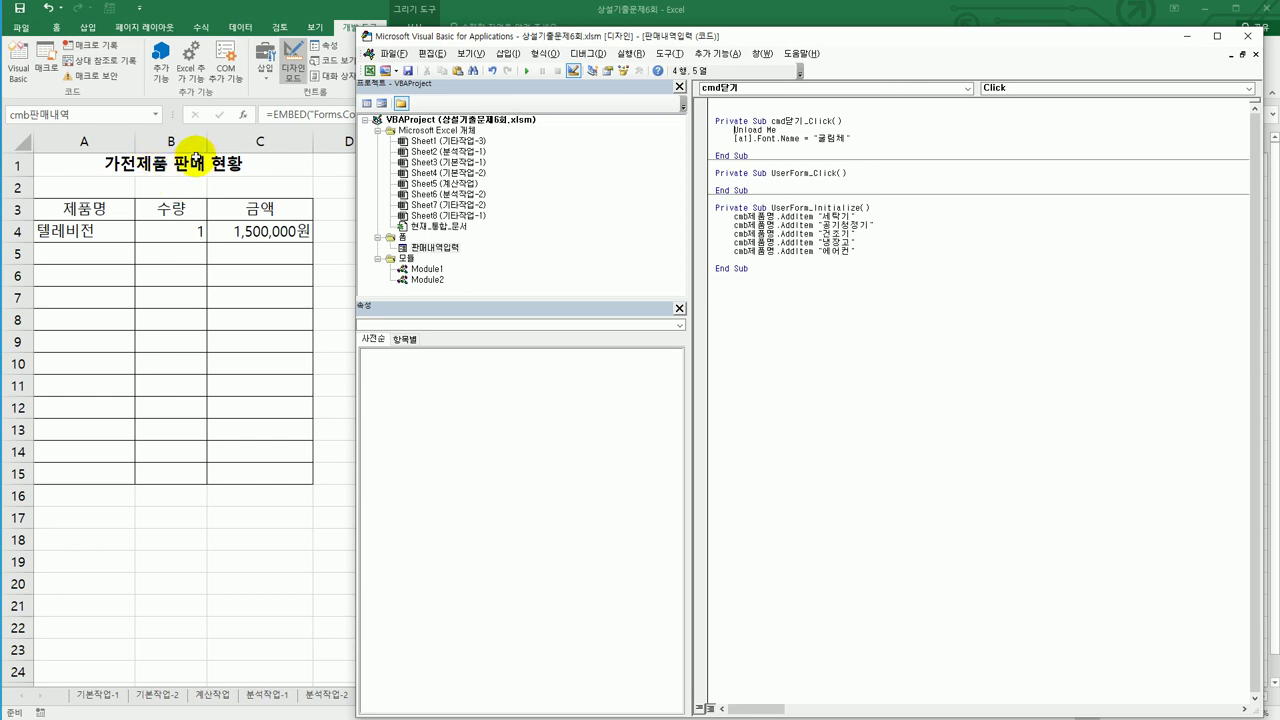
Create the cmd입력_Click procedure and assign Range("A3").CurrentRegion.Rows.Count to the variable i
click(856, 88)
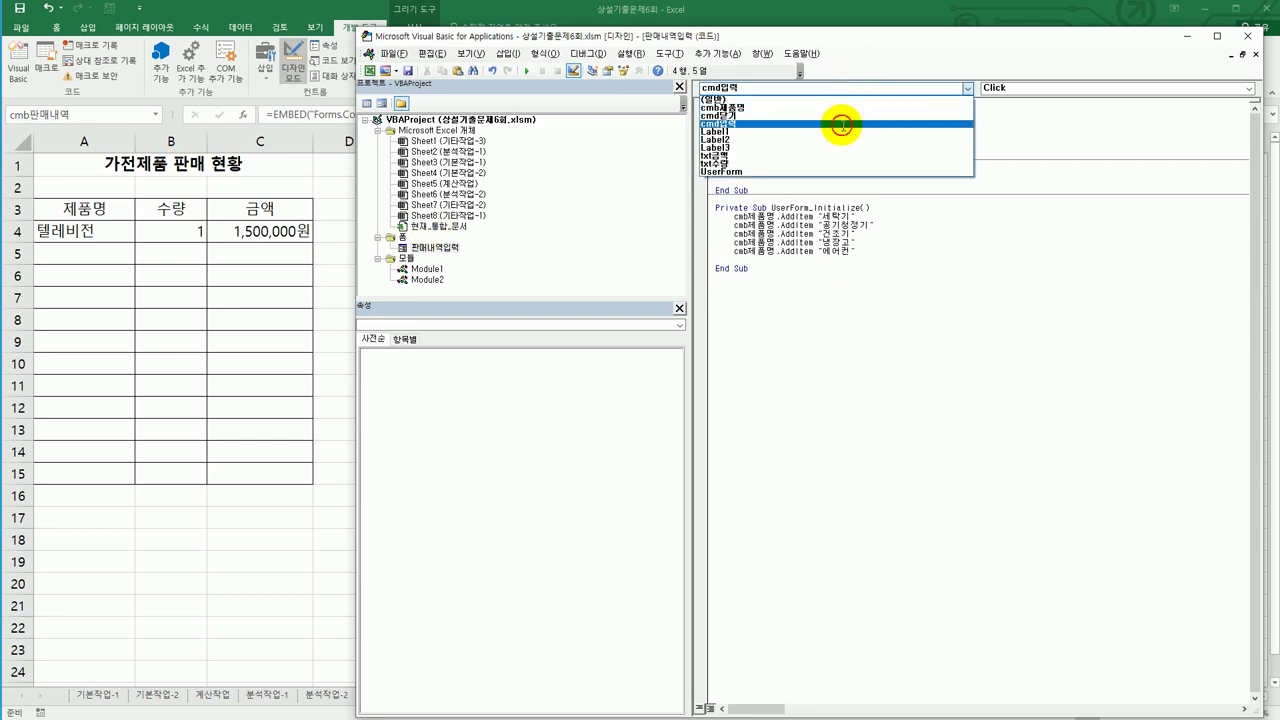
click(842, 124)
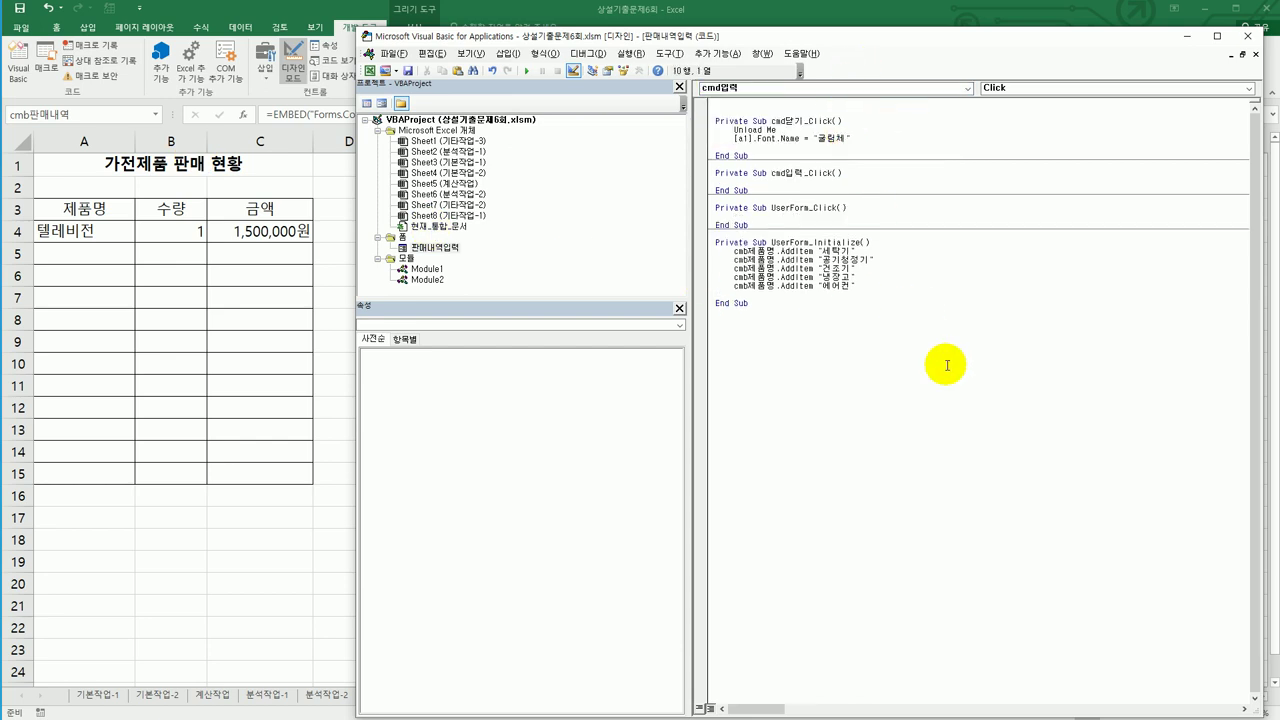
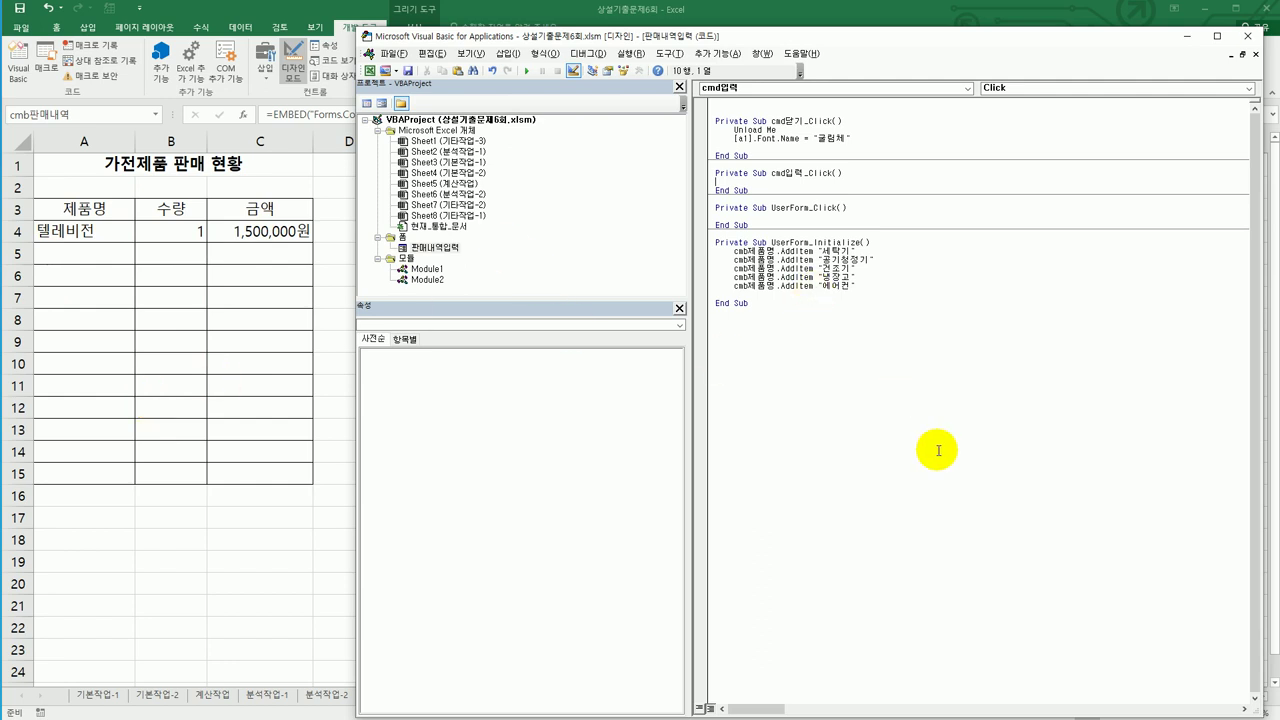
key(Return)
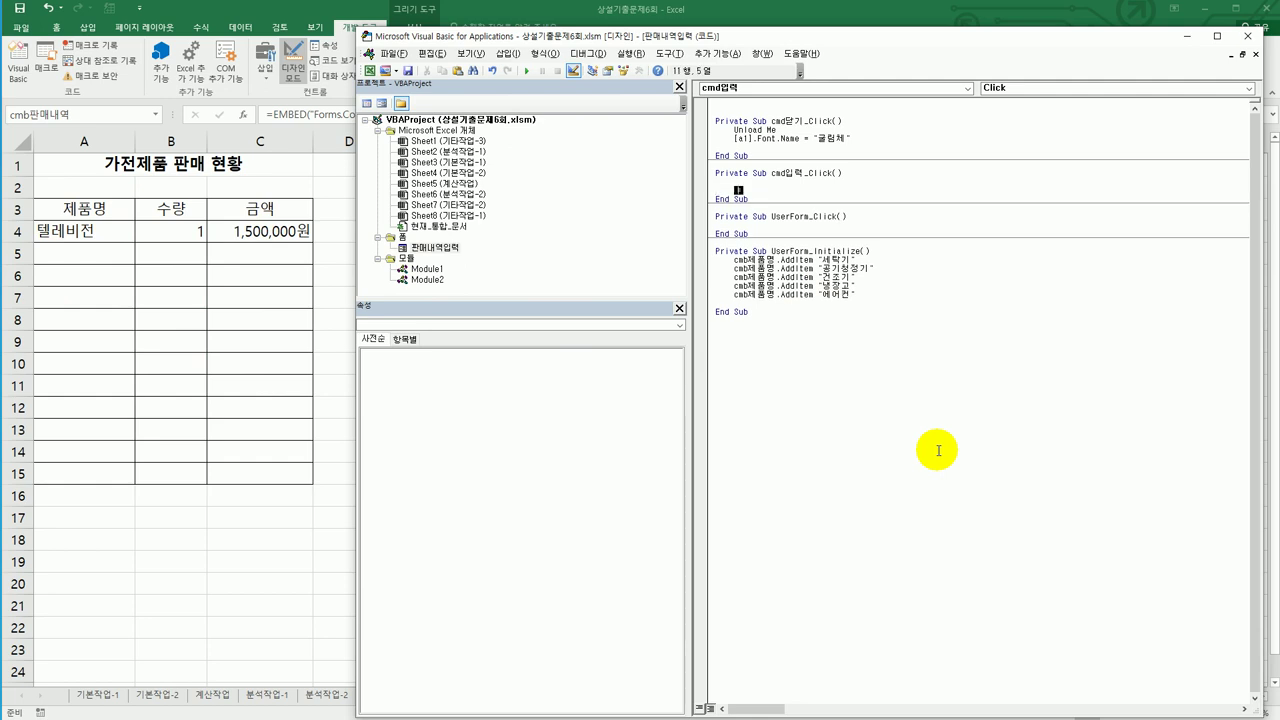
text(i = range("A3").cu)
key(Down)
key(Tab)
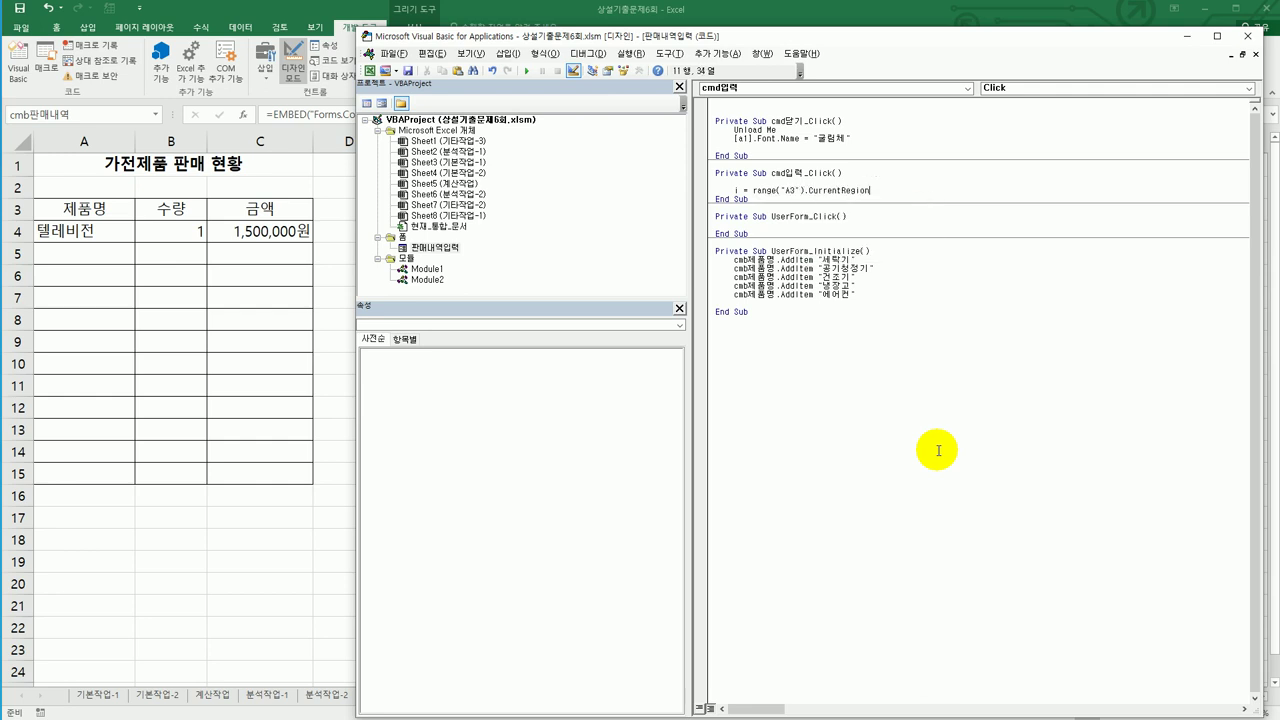
text(.)
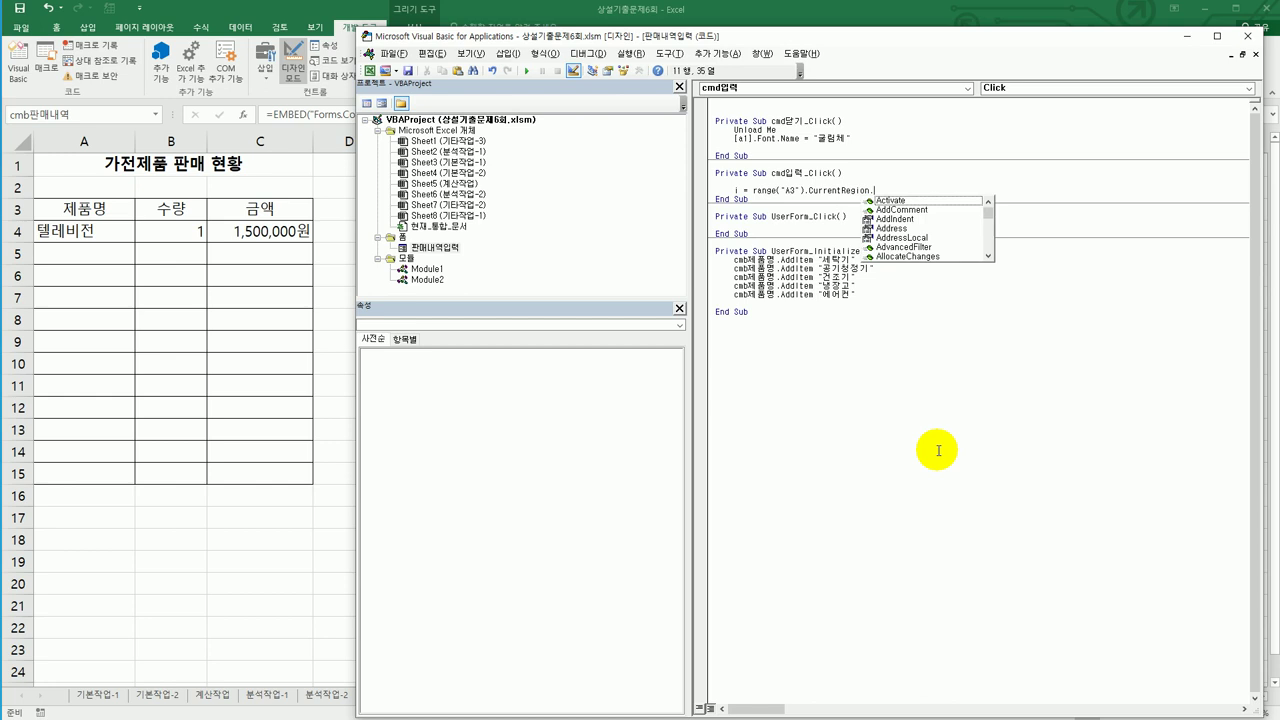
text(row)
key(Down)
key(Down)
key(Tab)
text(.cou)
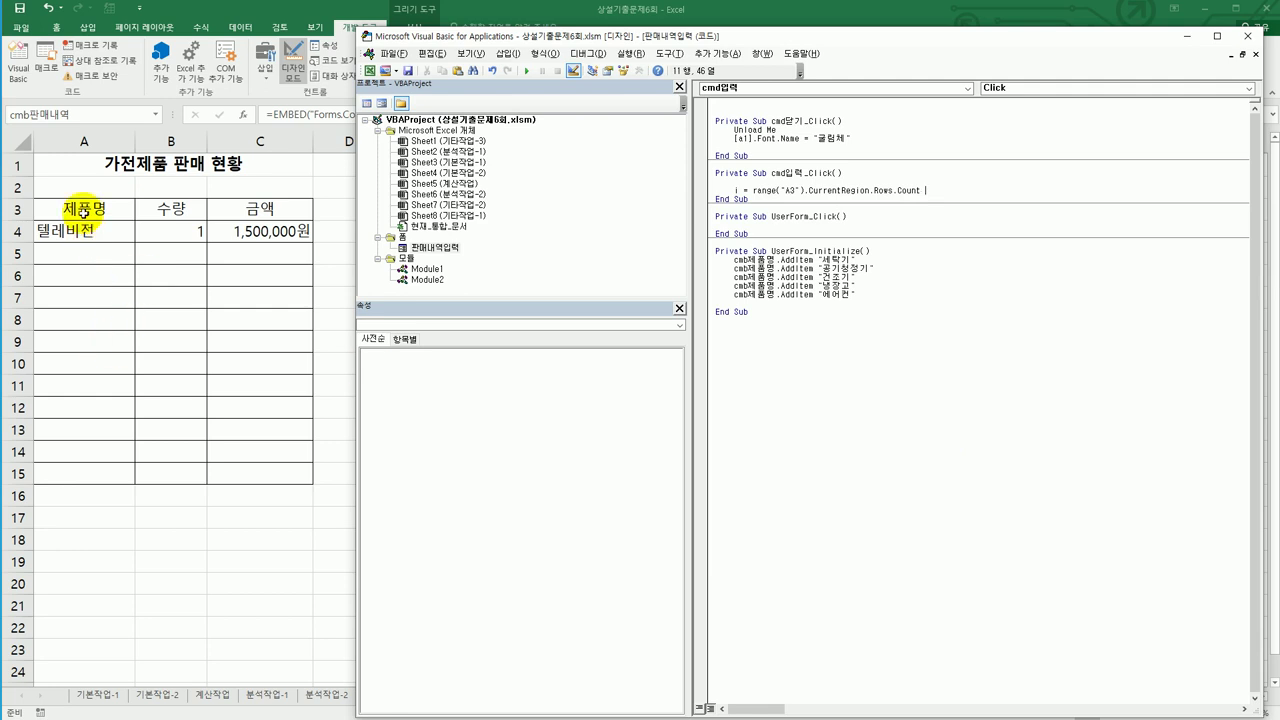
Switch to the worksheet and examine the table's header row, first data row, the empty row above it and the next input cell A5
key(alt+F11)
drag(84, 212, 251, 206)
drag(89, 229, 209, 231)
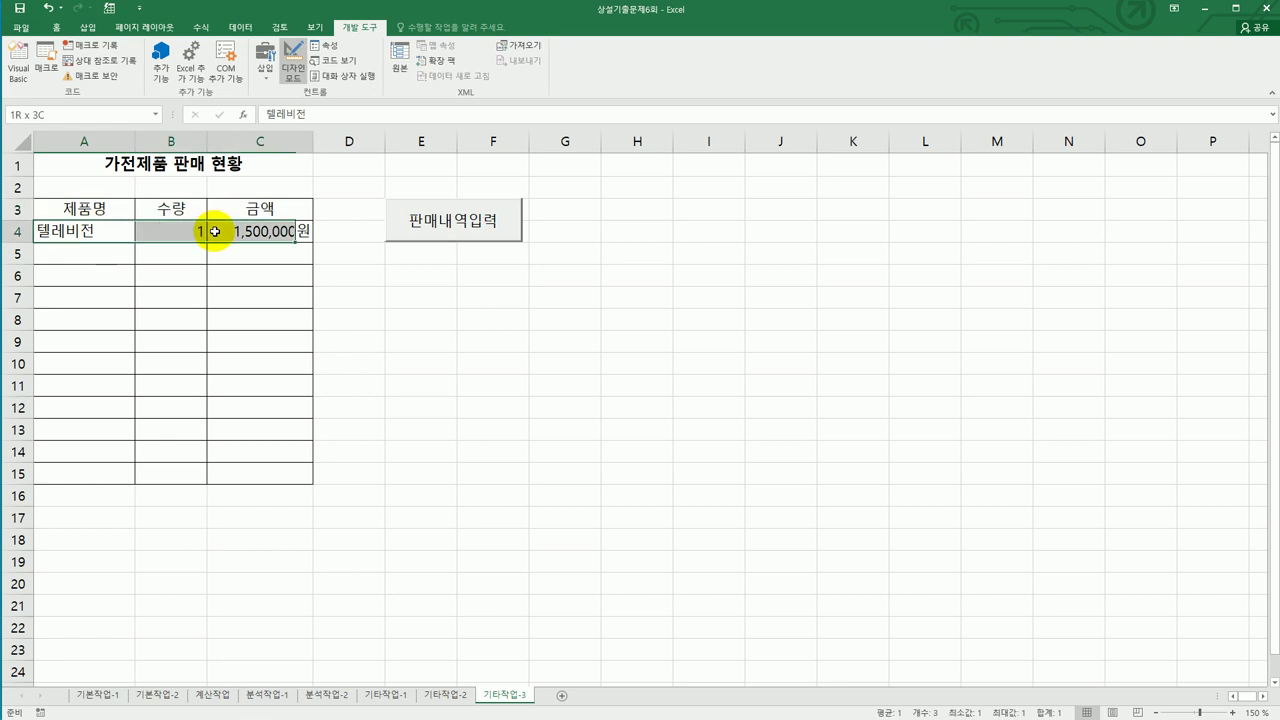
click(195, 162)
drag(51, 188, 830, 194)
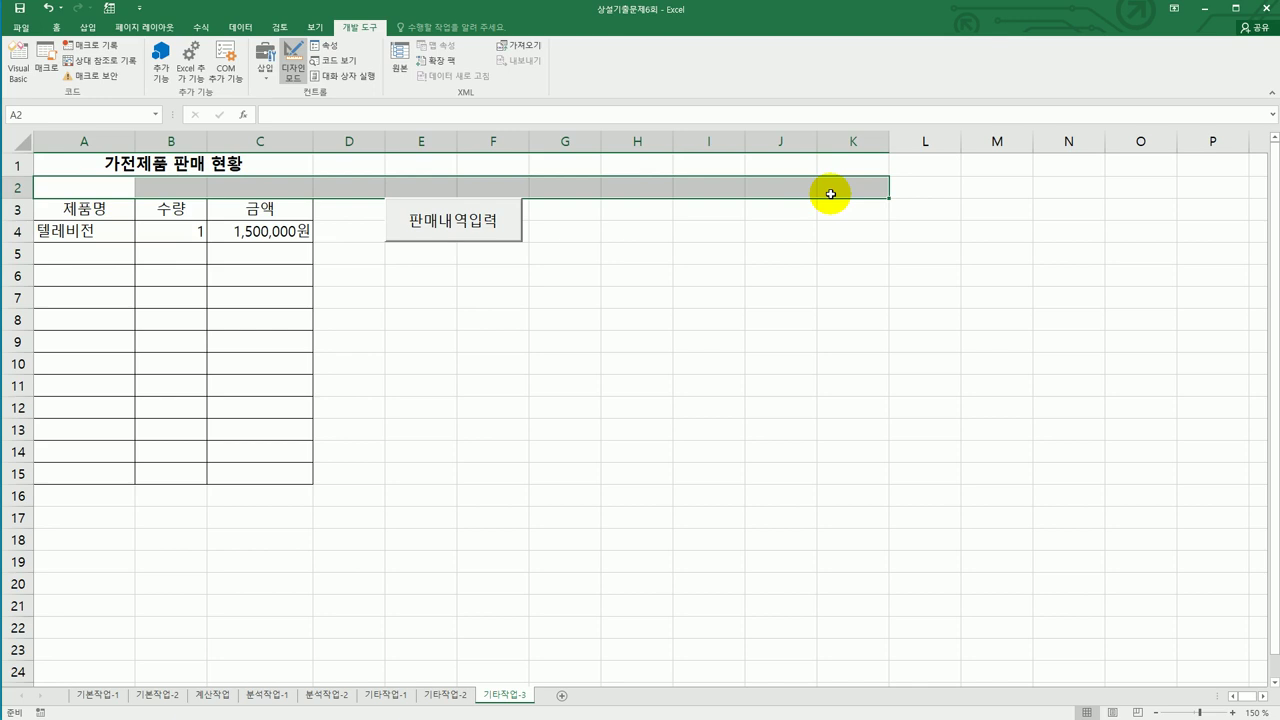
drag(103, 207, 267, 238)
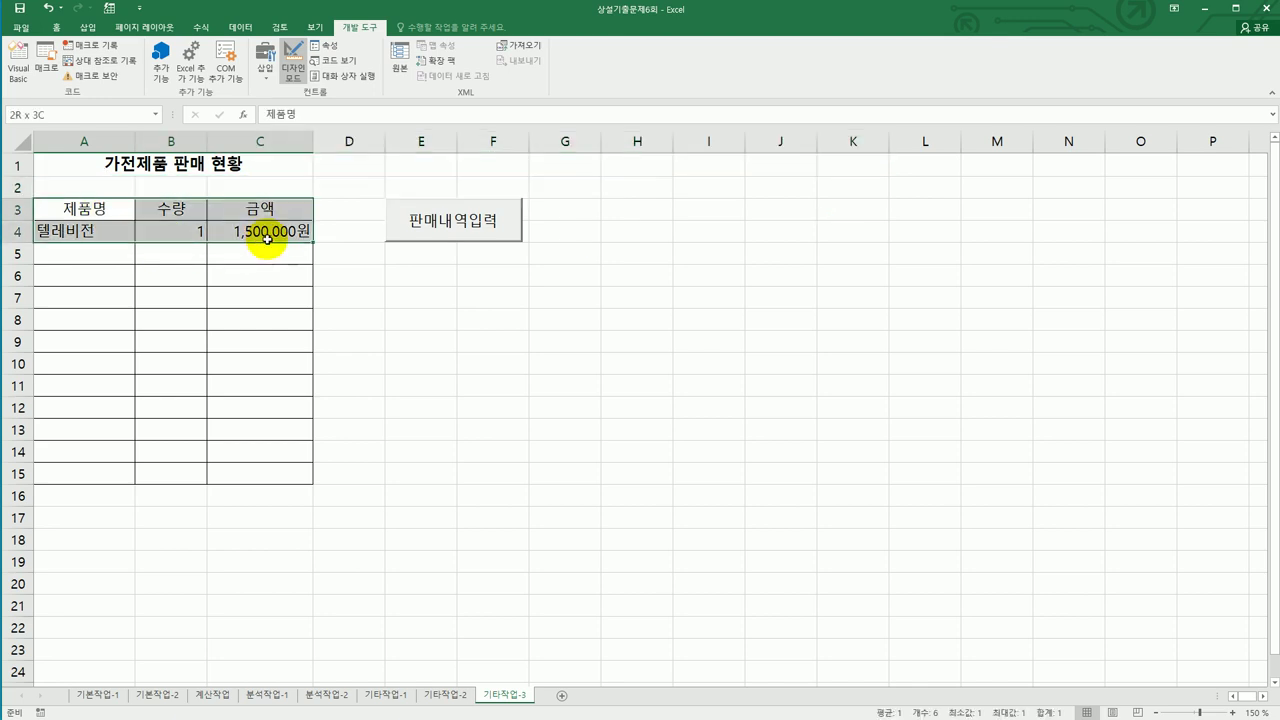
click(64, 262)
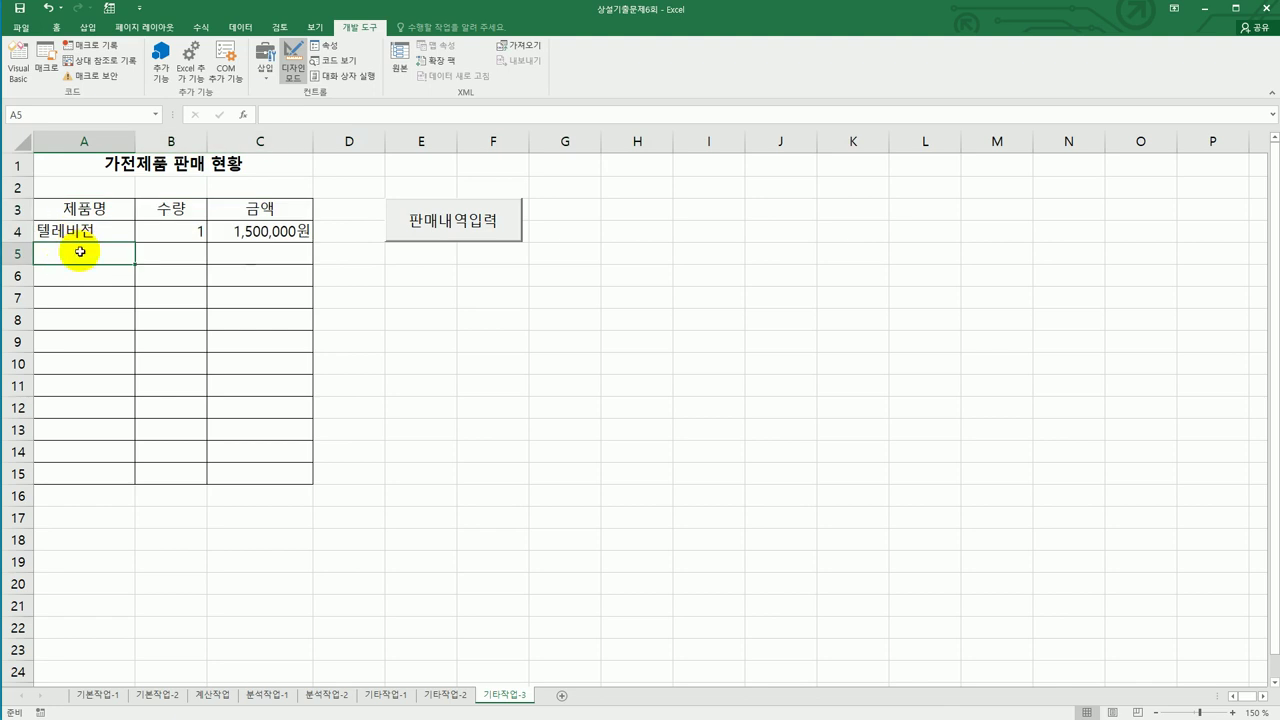
Return to the Visual Basic editor and append + 3 to the row count expression assigned to i
click(18, 78)
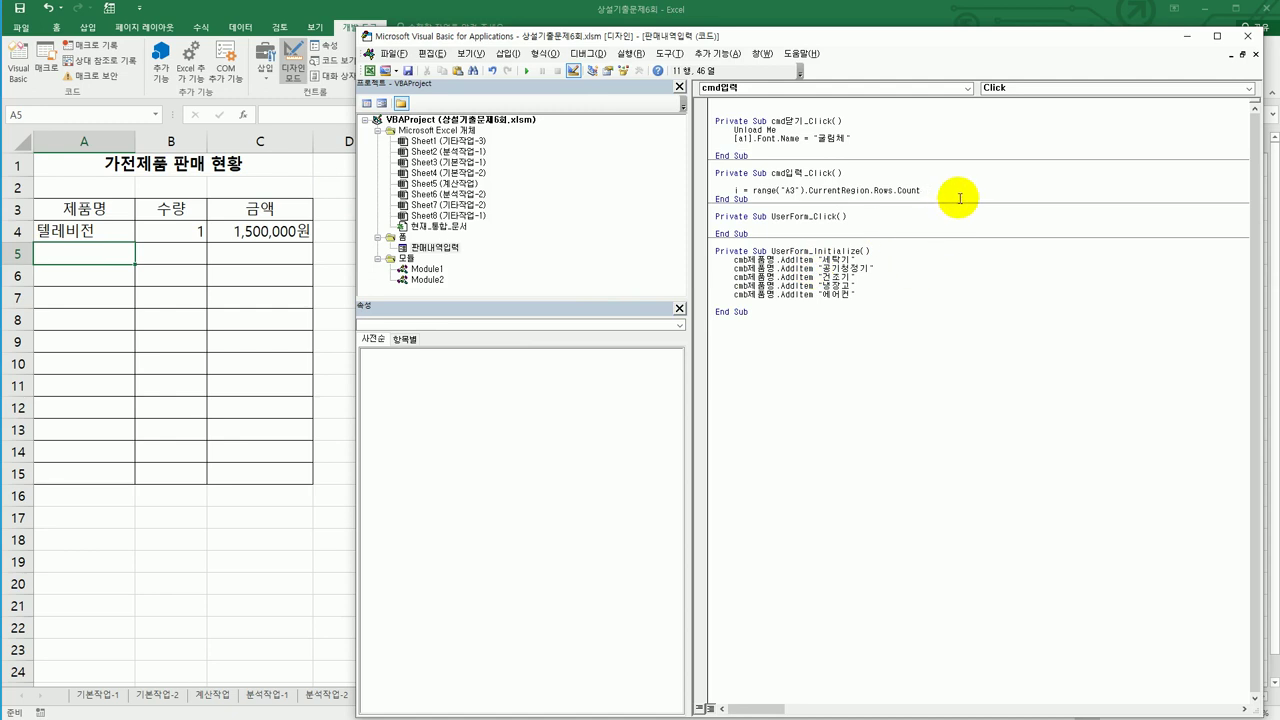
text(3)
key(Return)
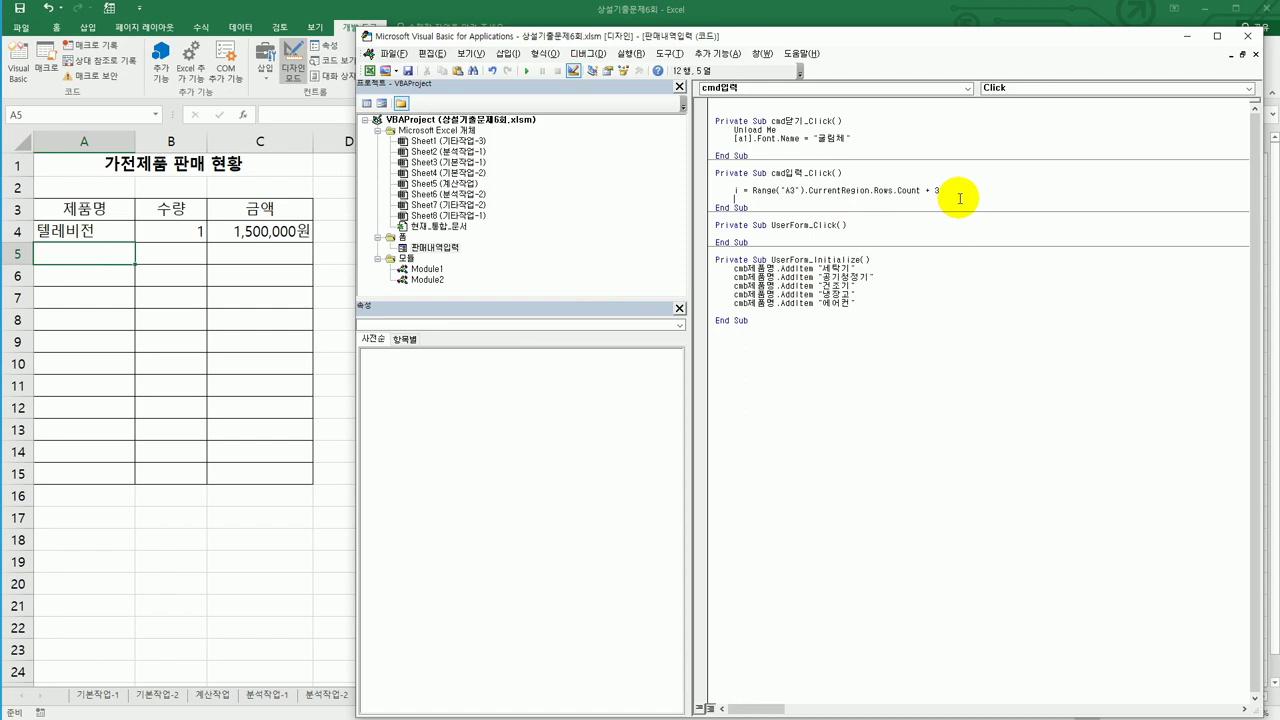
Add the line Cells(i, 1) = cmb제품명 to cmd입력_Click below the row calculation
key(Return)
text(cell)
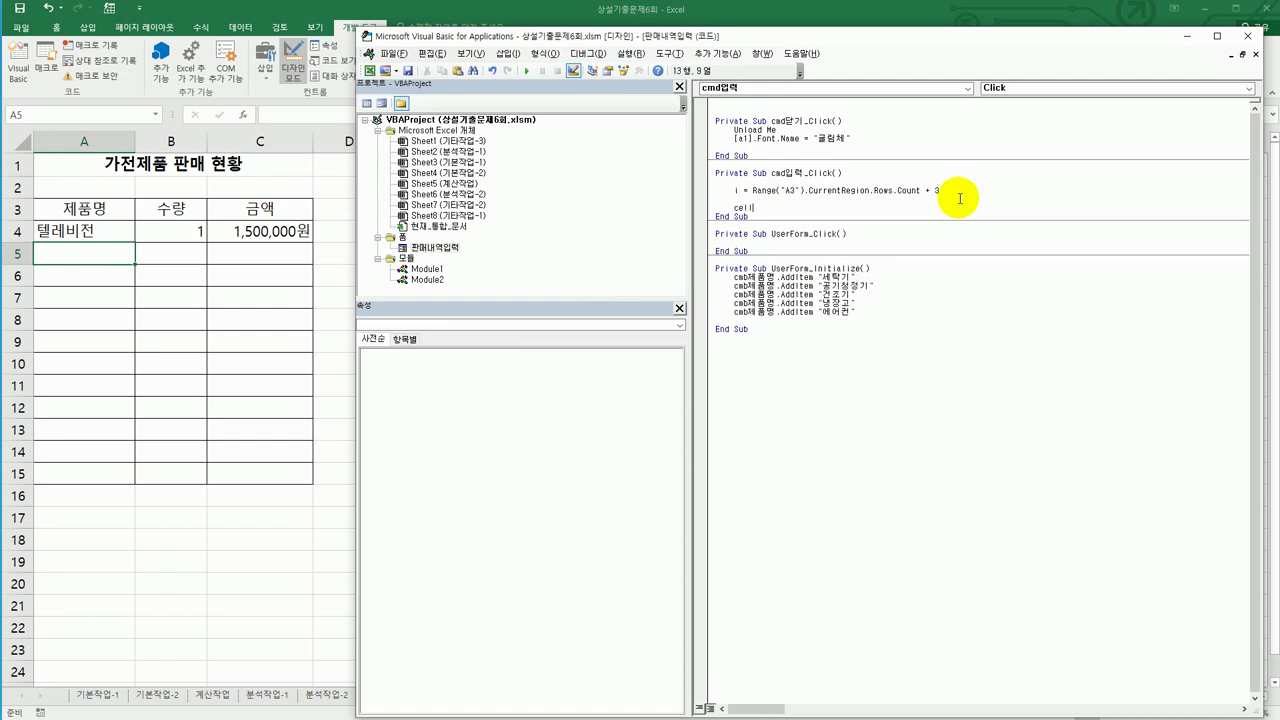
text(s(i,1) )
text(= )
text(ㅅㅌㅅ)
key(BackSpace)
key(BackSpace)
text(ㅊ)
key(BackSpace)
text(cmb제품명)
key(Return)
Copy the Cells(i, 1) = cmb제품명 line and paste it twice below itself
key(Up)
key(shift+End)
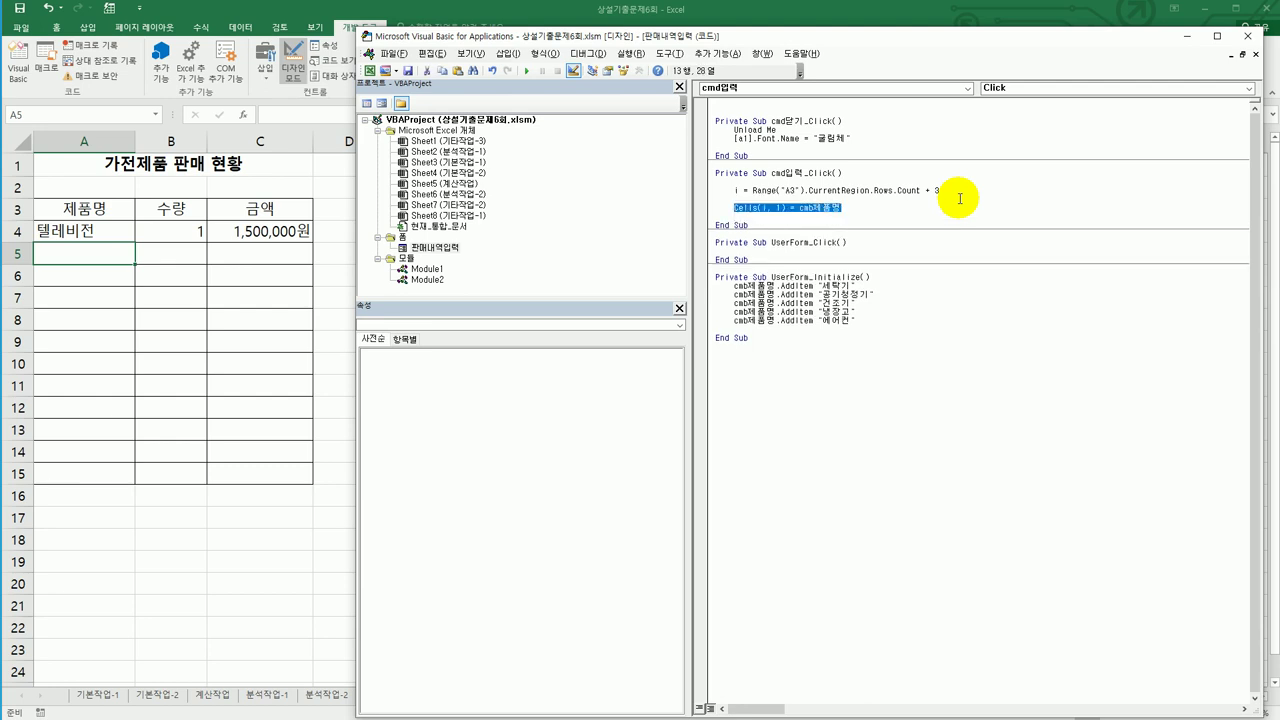
key(ctrl+c)
key(Down)
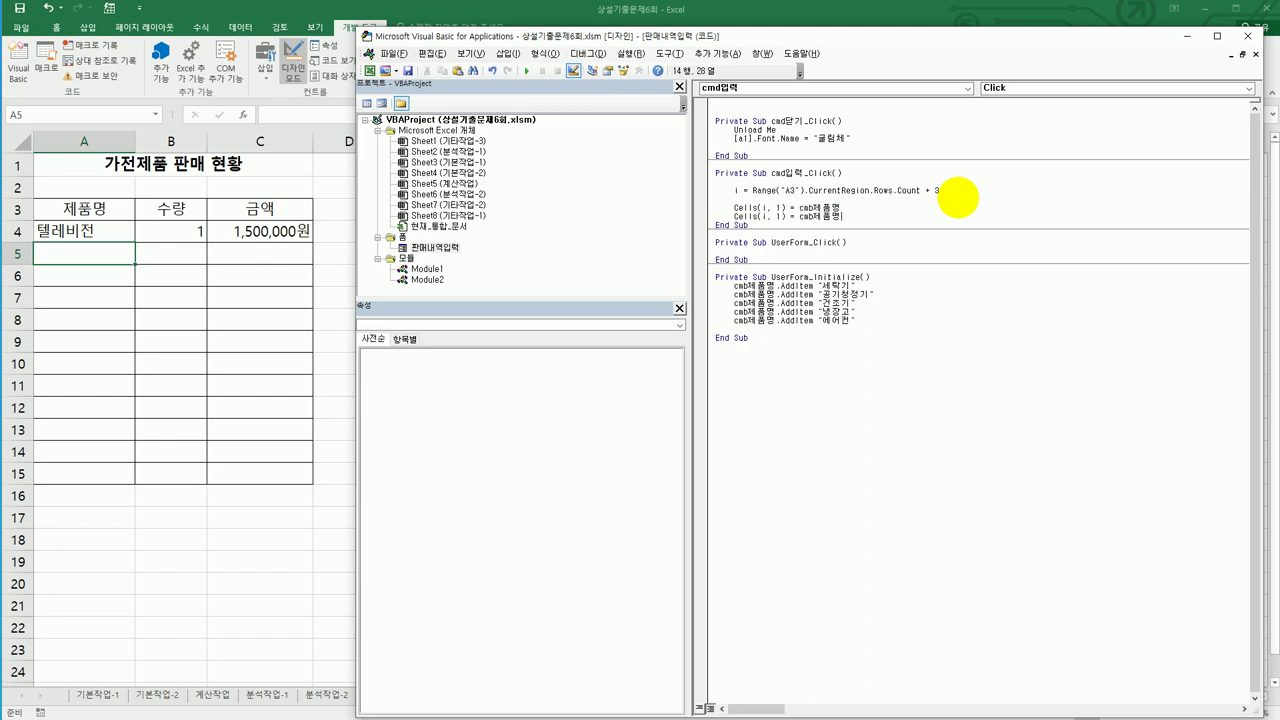
key(ctrl+v)
key(Return)
key(ctrl+v)
key(Return)
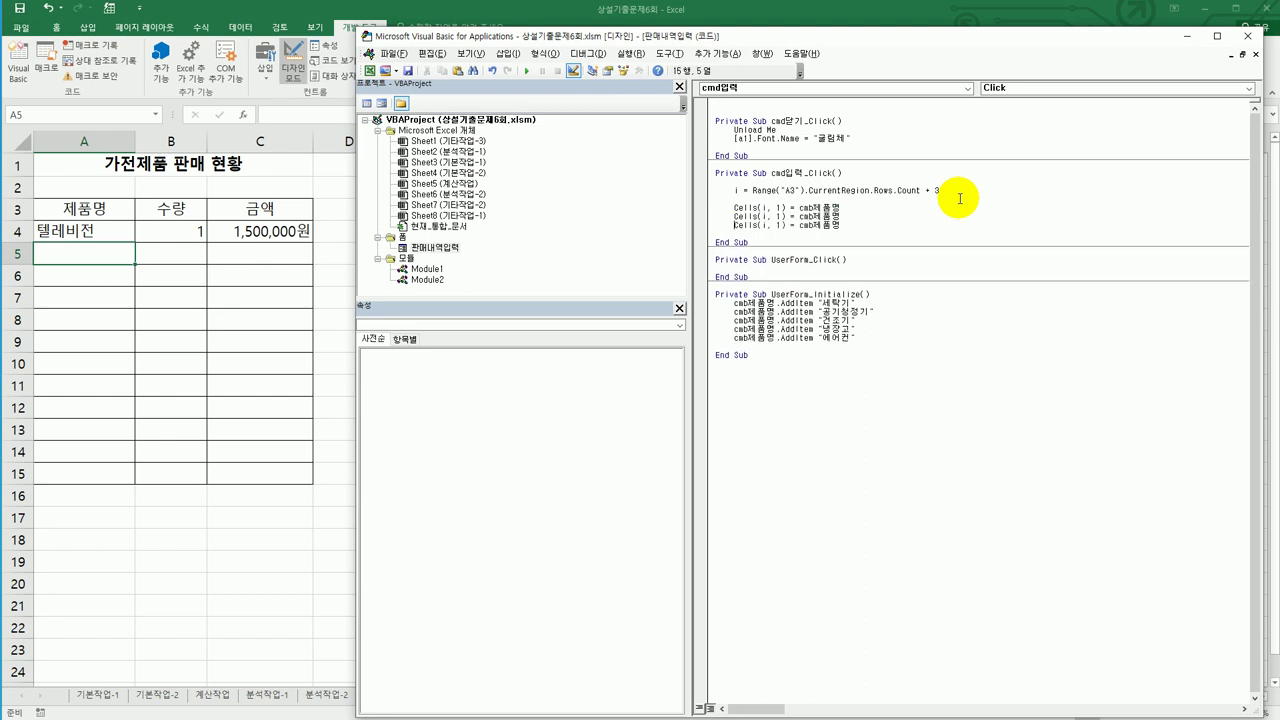
Change the column index in the second Cells line to 2
key(Right)
key(Right)
key(Right)
key(Right)
key(Delete)
text(2)
Replace the value assigned in the Cells(i, 2) line with Val(txt수량)
key(shift+End)
key(BackSpace)
text(txt수량.va)
key(Tab)
key(BackSpace)
key(BackSpace)
key(BackSpace)
key(BackSpace)
key(BackSpace)
key(BackSpace)
key(Left)
key(Left)
text(val(txt수량)
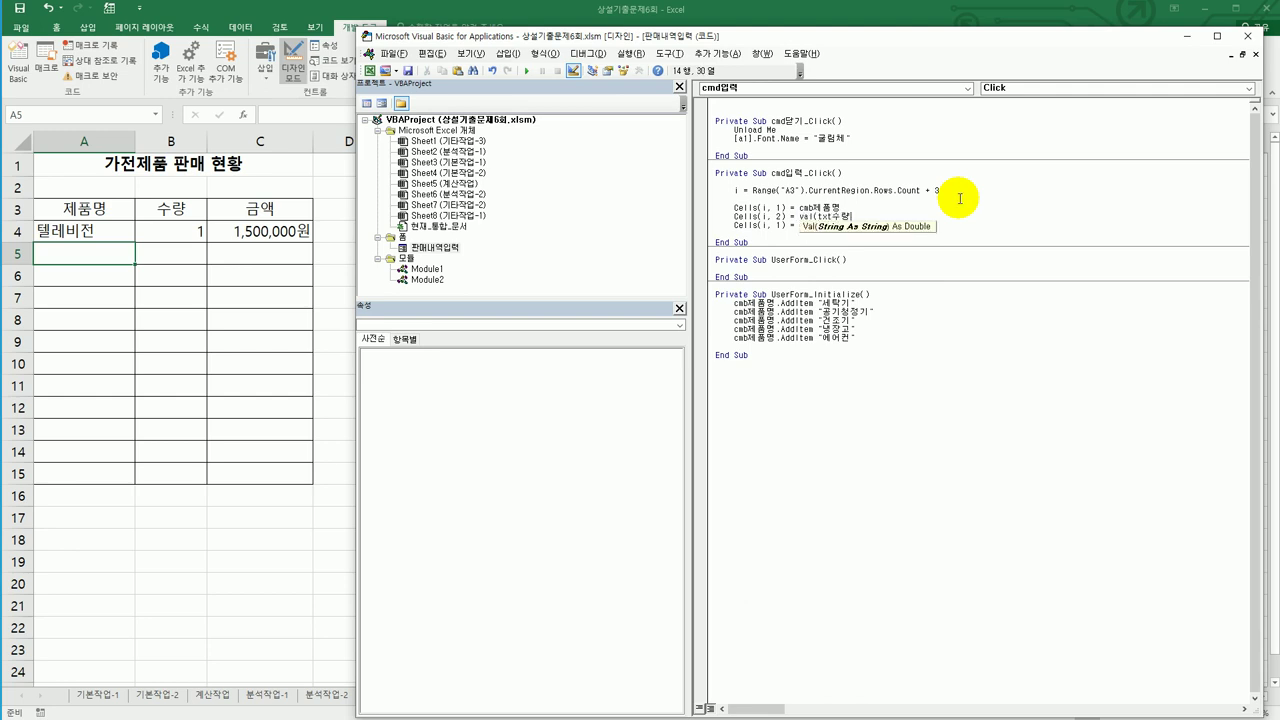
text())
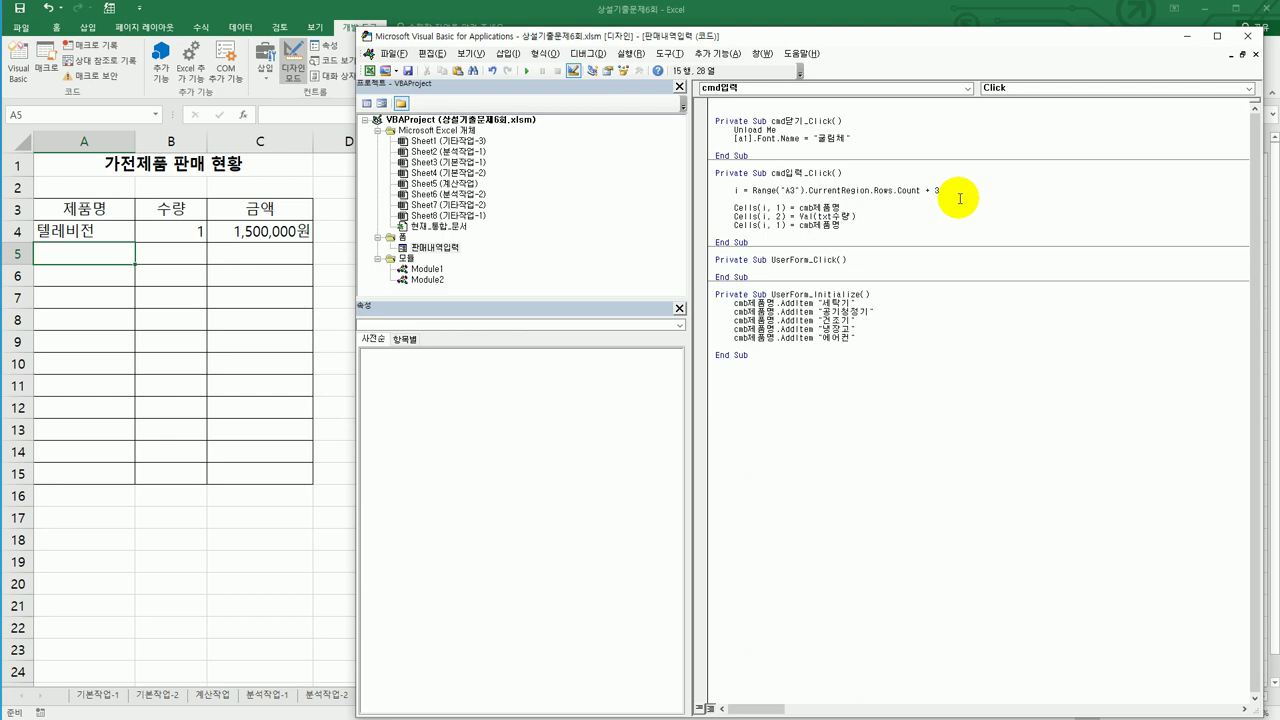
Change the column index in the third Cells line to 3
key(Left)
key(Left)
key(Left)
text(3)
key(Delete)
Replace the value assigned in the Cells(i, 3) line with Format(txt금액, "#,##0원")
key(shift+End)
key(Delete)
text(format(txt)
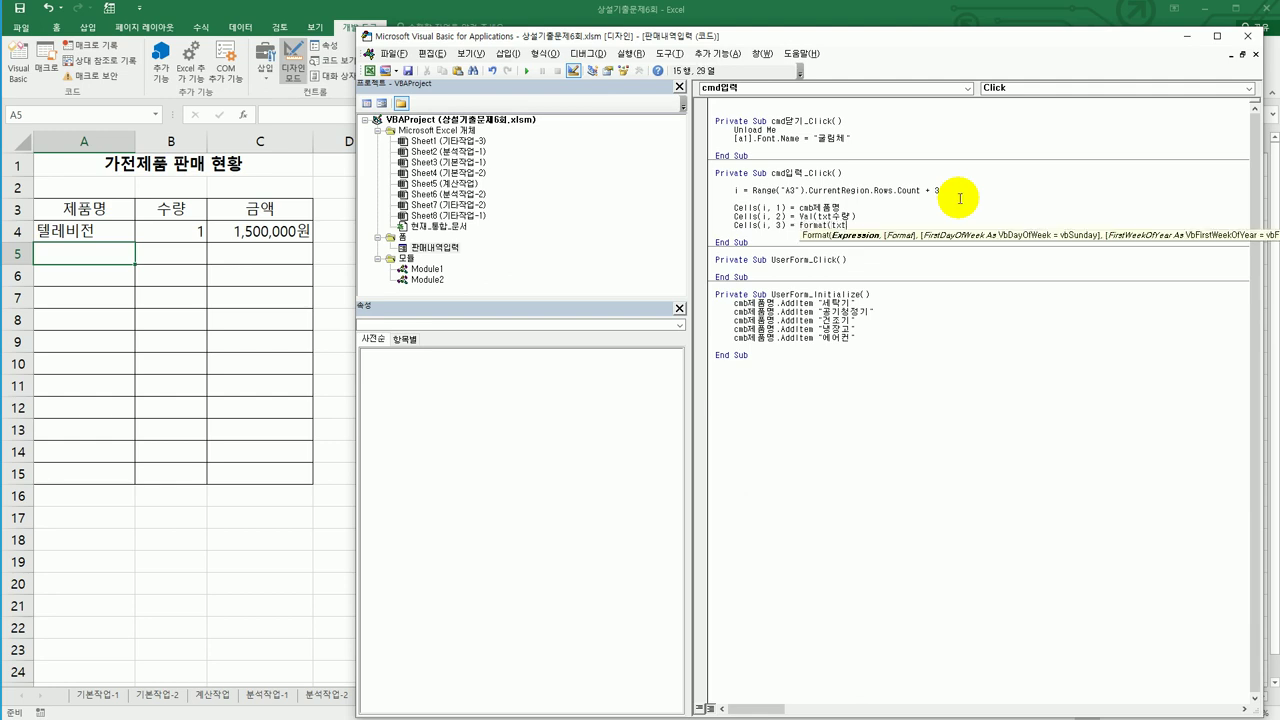
text(금액, "#,#)
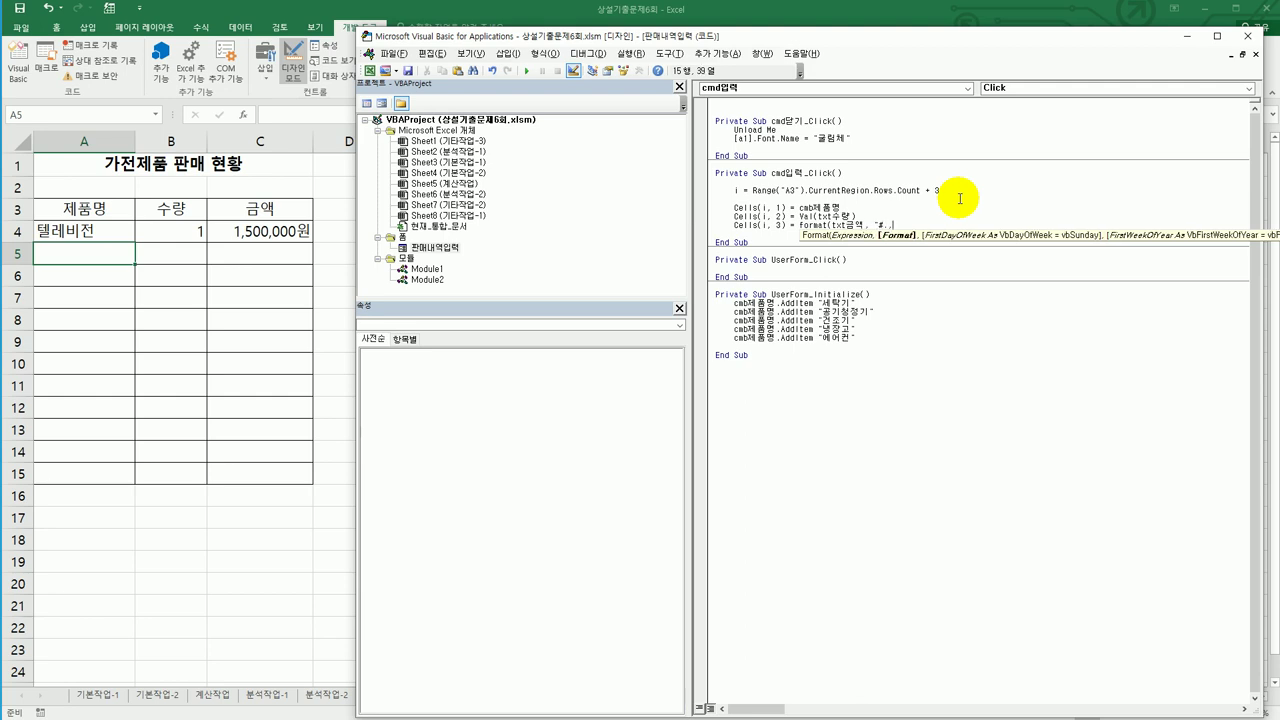
key(BackSpace)
key(BackSpace)
text(,##0원"))
key(Return)
key(Return)
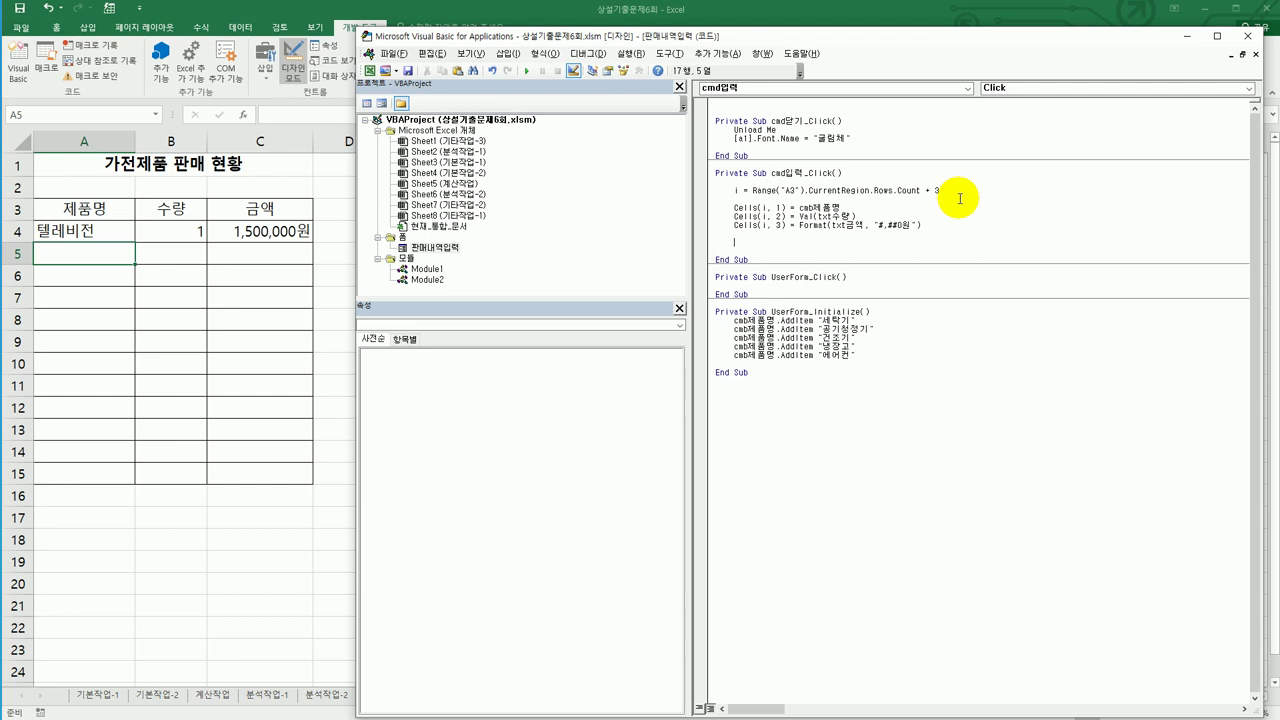
Add lines that reset cmb제품명, txt수량 and txt금액 to "" at the end of cmd입력_Click
text(d)
text(mb)
text(제품명 )
text(= "")
key(Return)
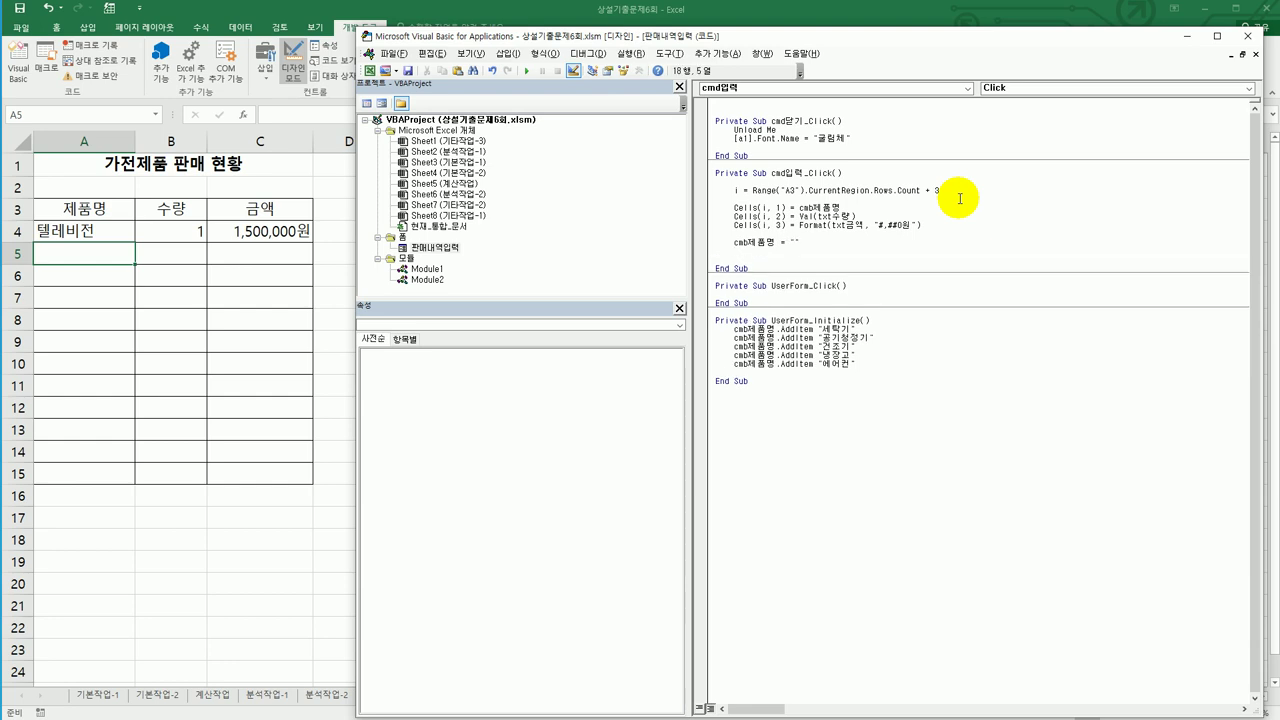
text(txt수량 ="")
key(Return)
text(txt)
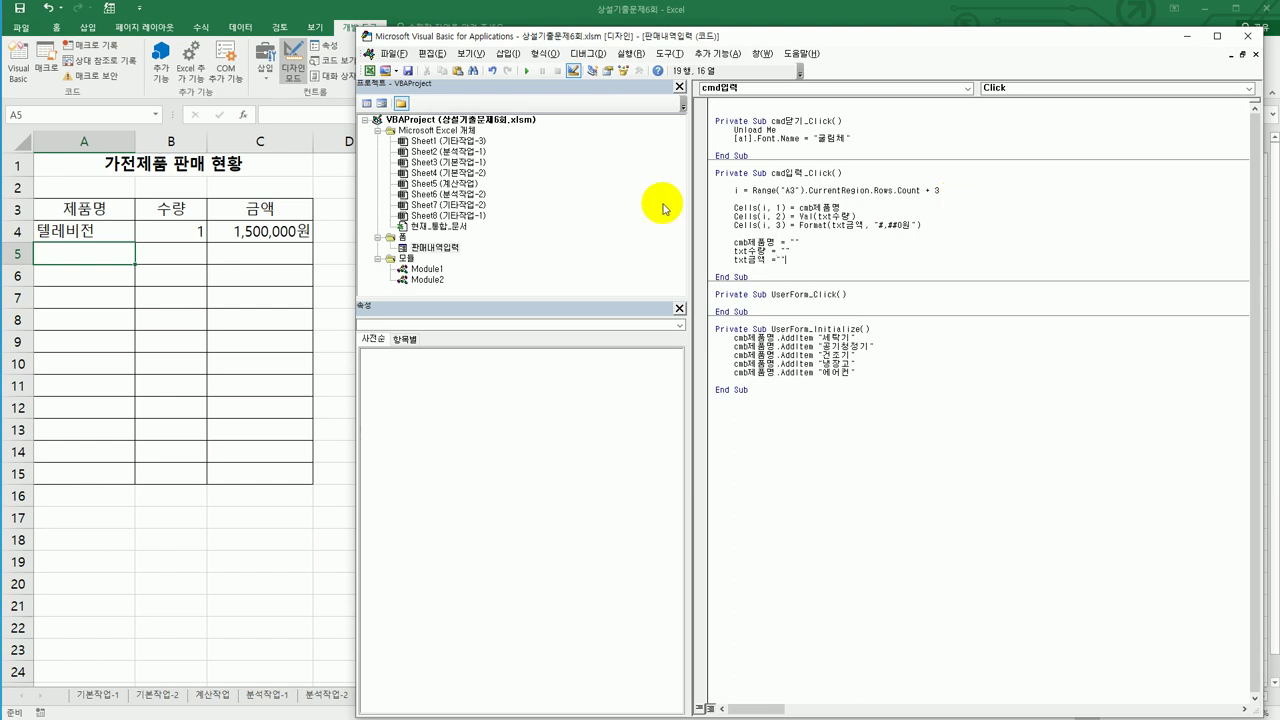
Open the 판매내역입력 form design and check the names of its 제품명, 수량 and 금액 input controls
double_click(438, 248)
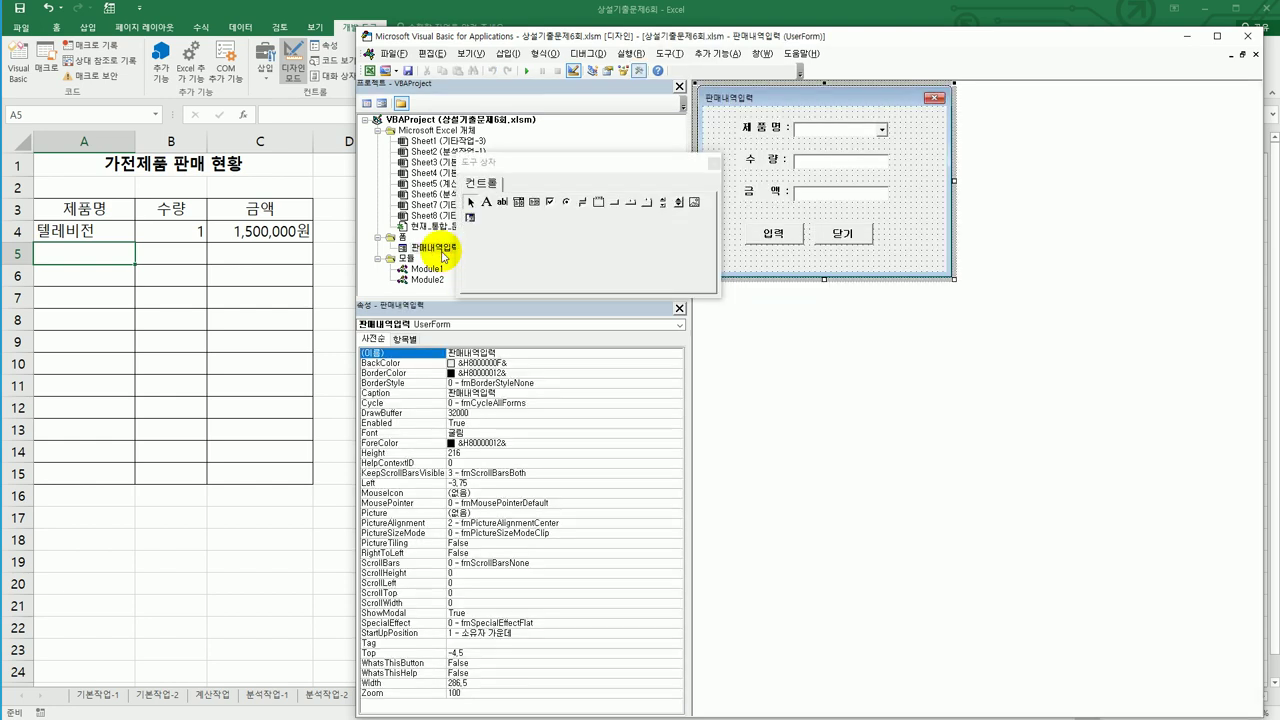
click(716, 168)
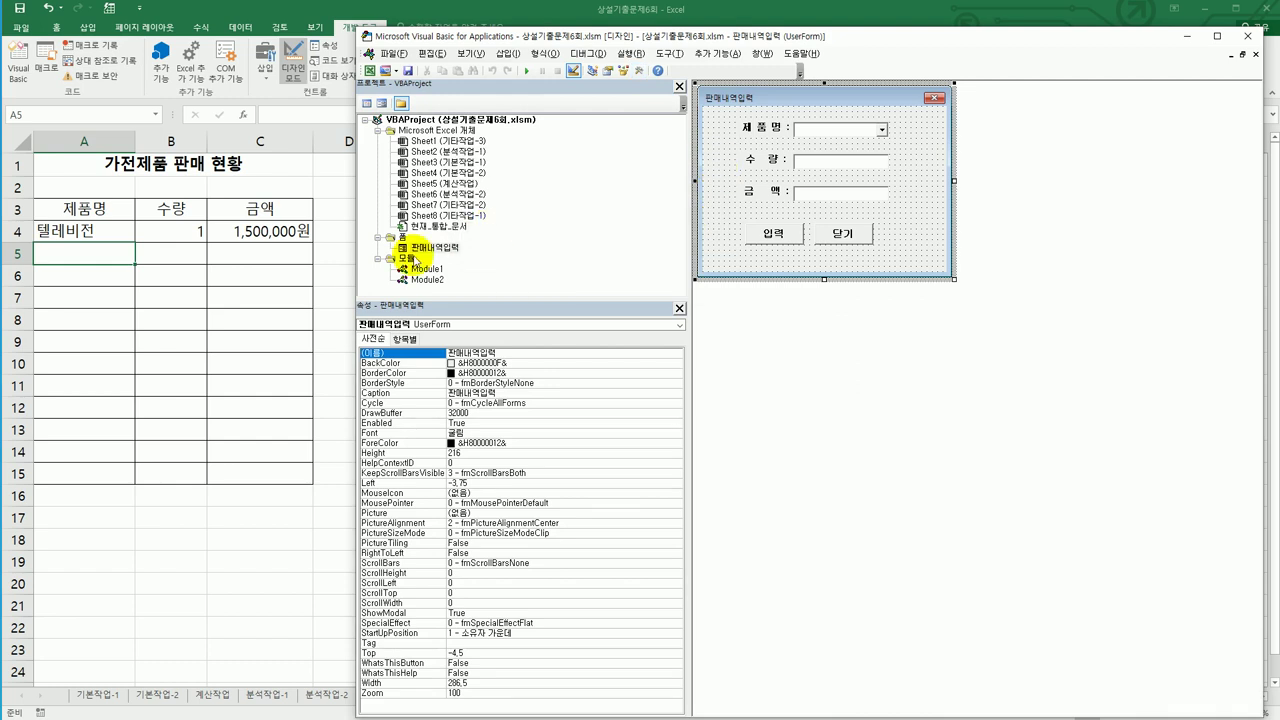
click(433, 249)
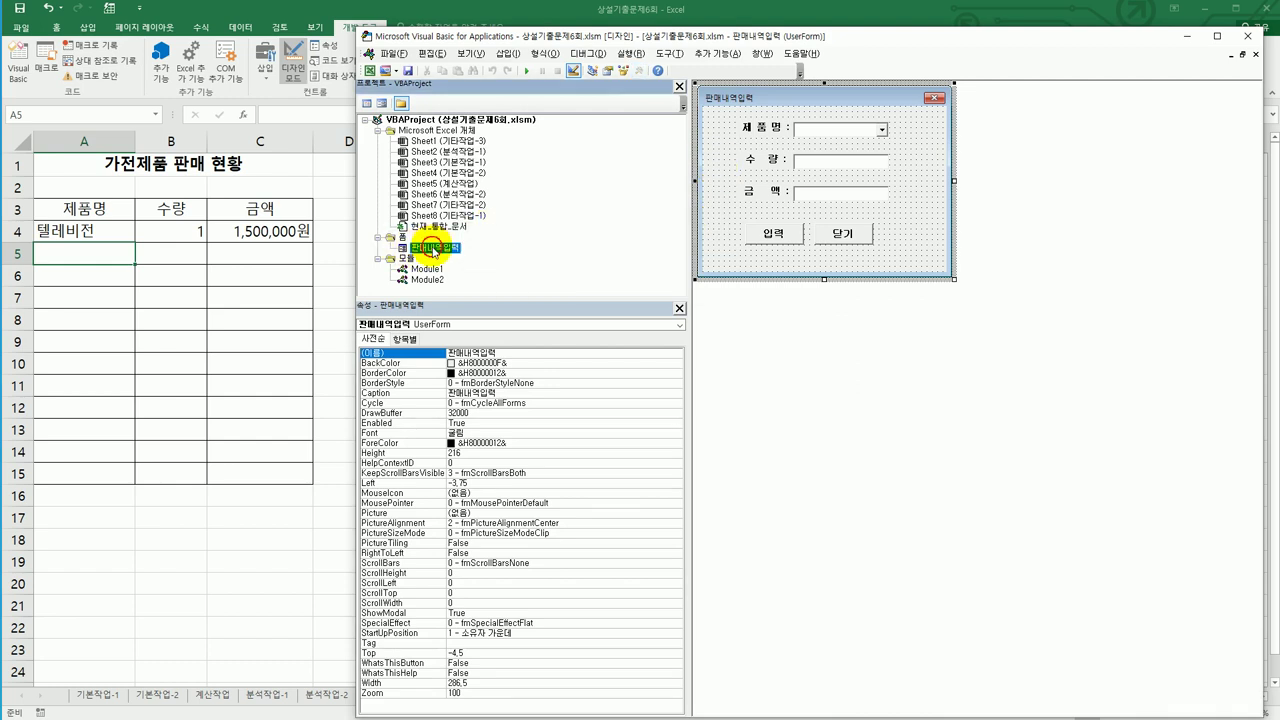
click(828, 132)
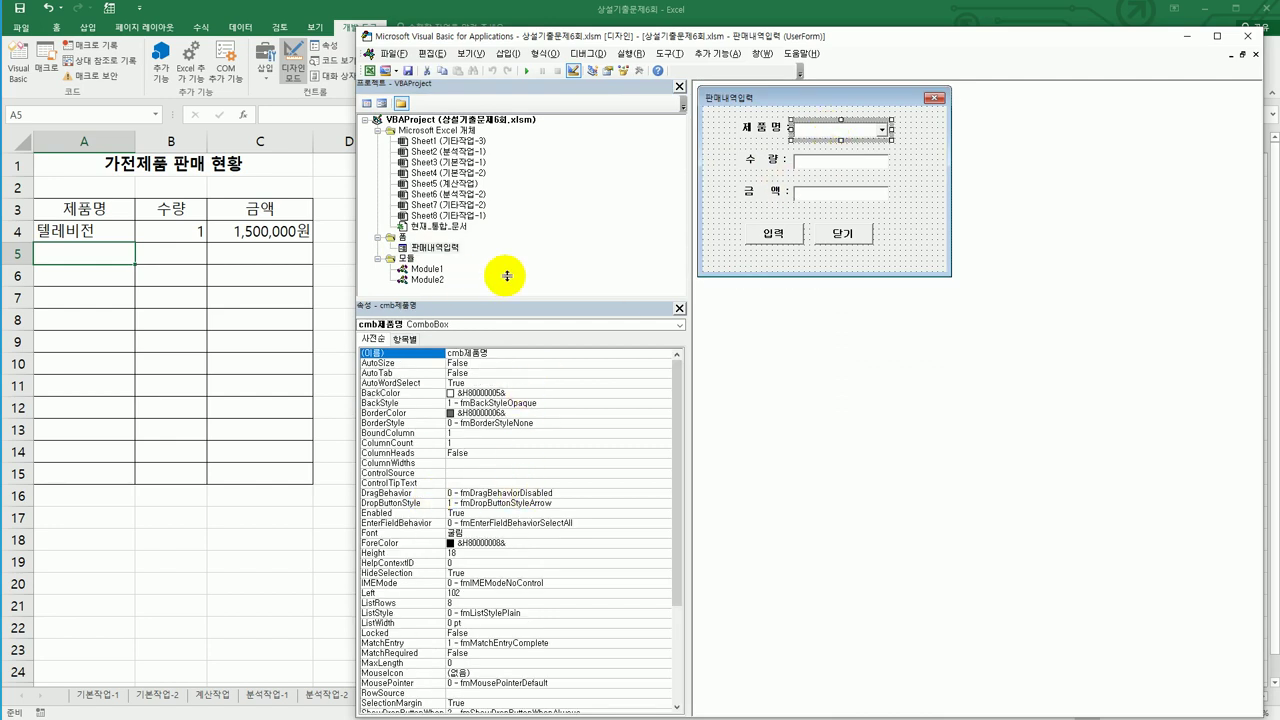
click(832, 191)
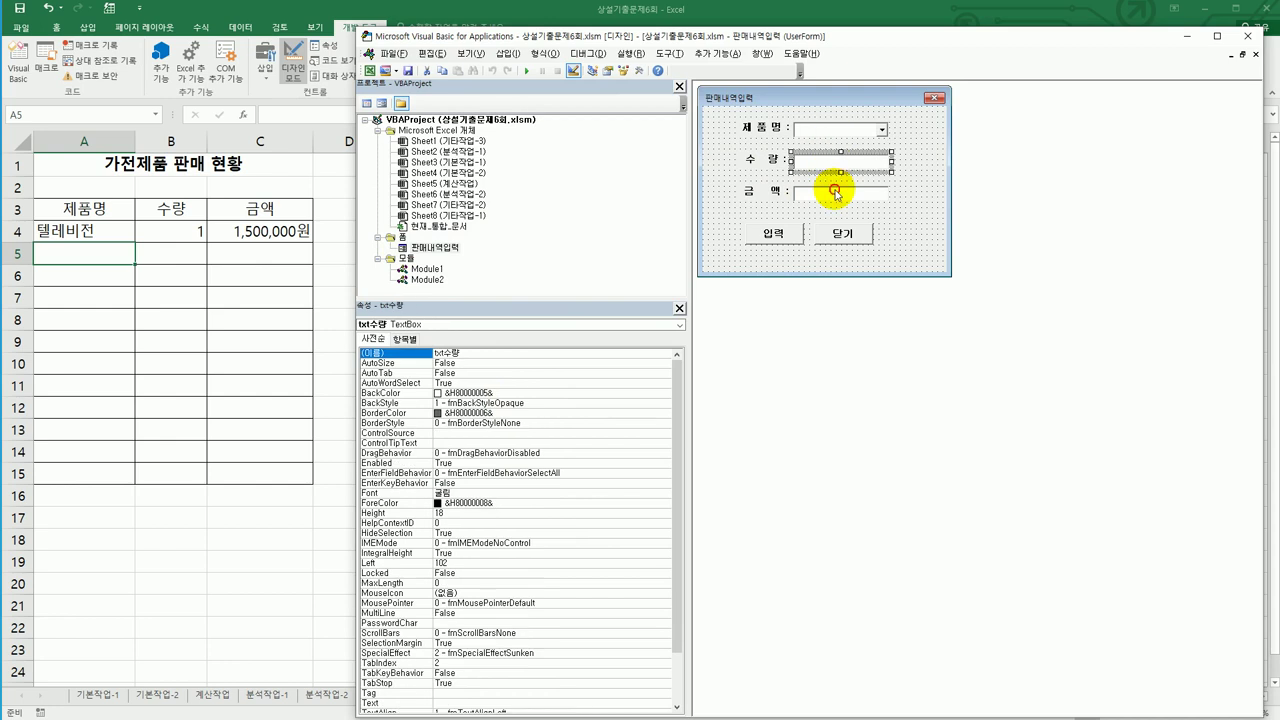
Reopen the 입력 button's Click code, then close the Visual Basic editor to return to the 기타작업-3 sheet
double_click(786, 238)
click(800, 260)
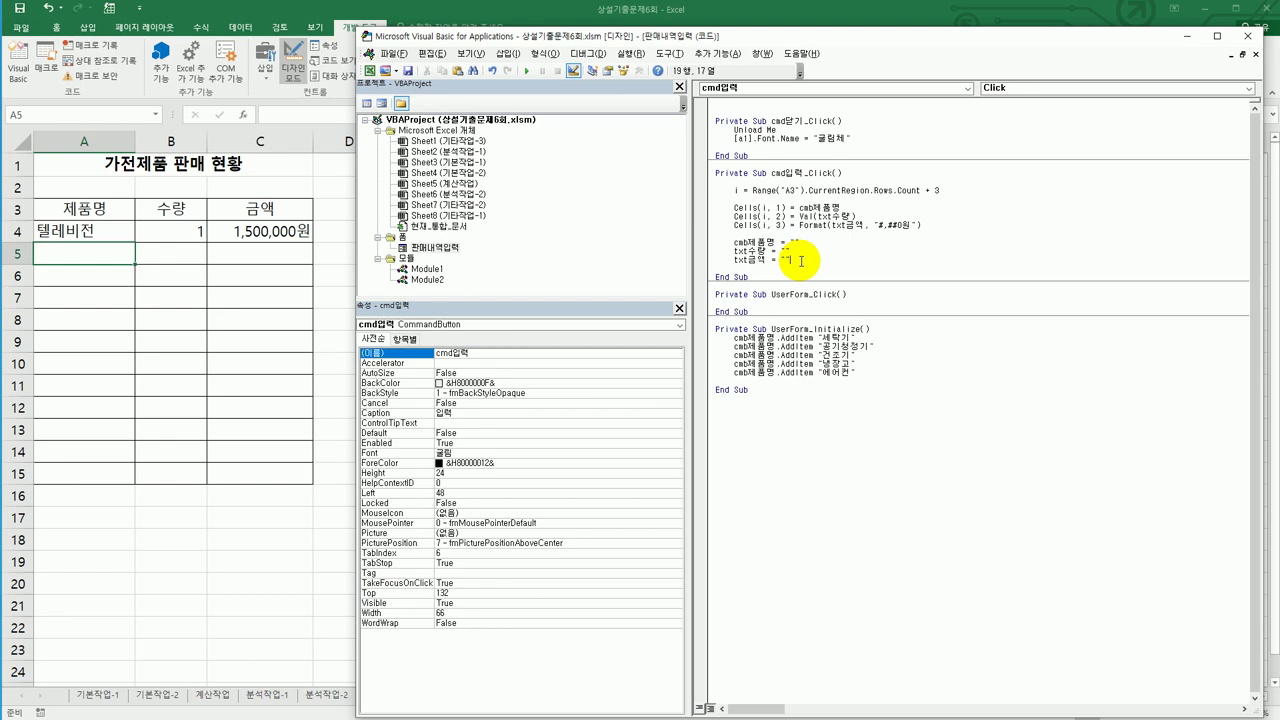
click(1245, 36)
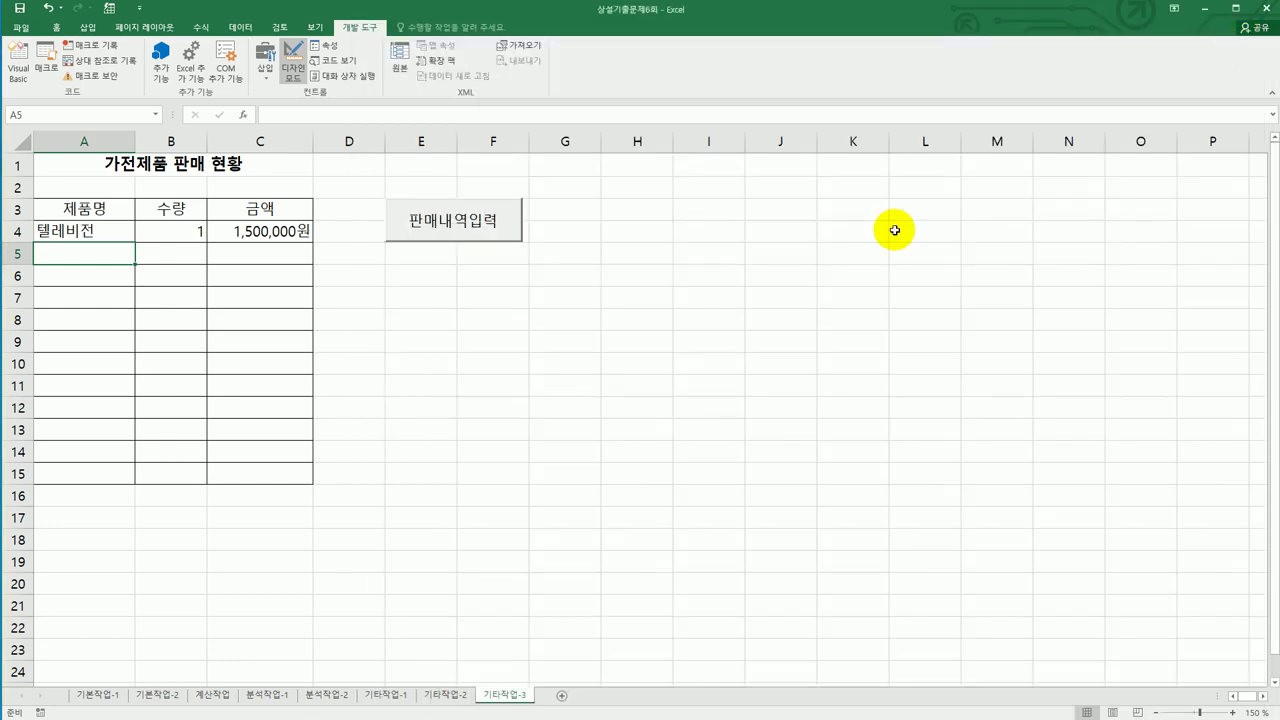
Turn off design mode, open the 판매내역입력 form from the sheet, and move it clear of the table
click(292, 68)
click(527, 338)
click(470, 228)
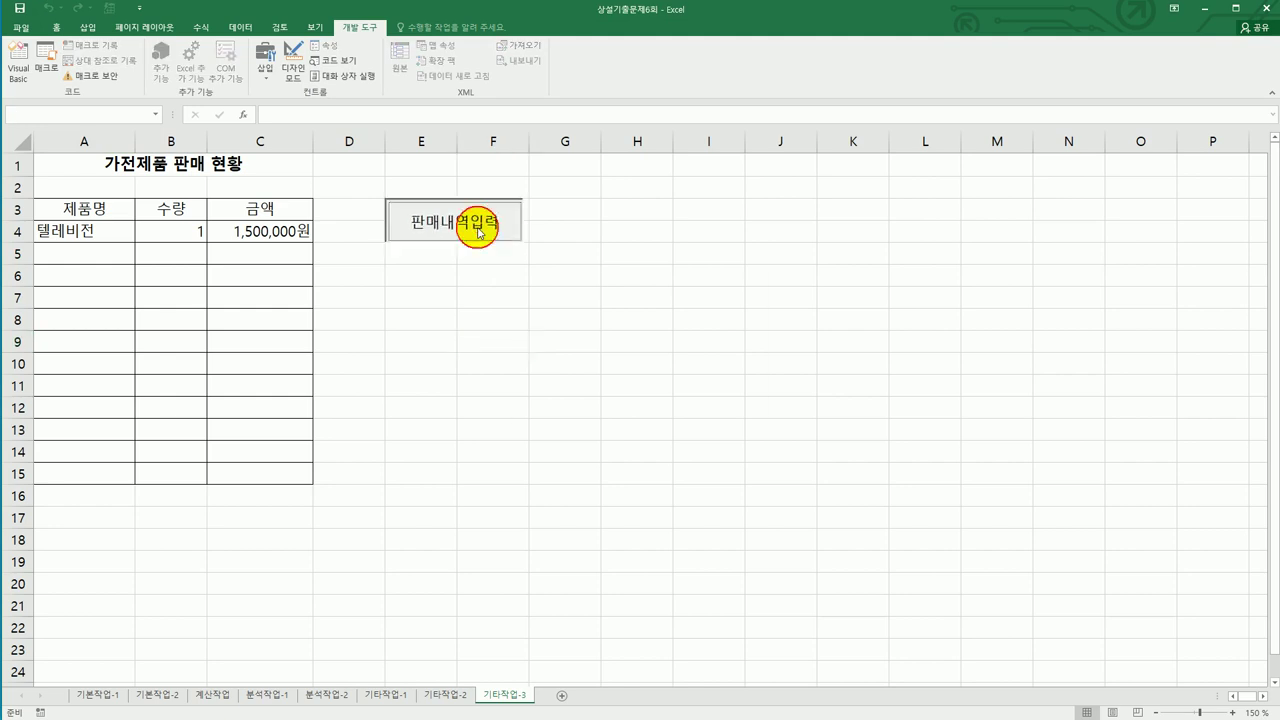
drag(646, 277, 754, 244)
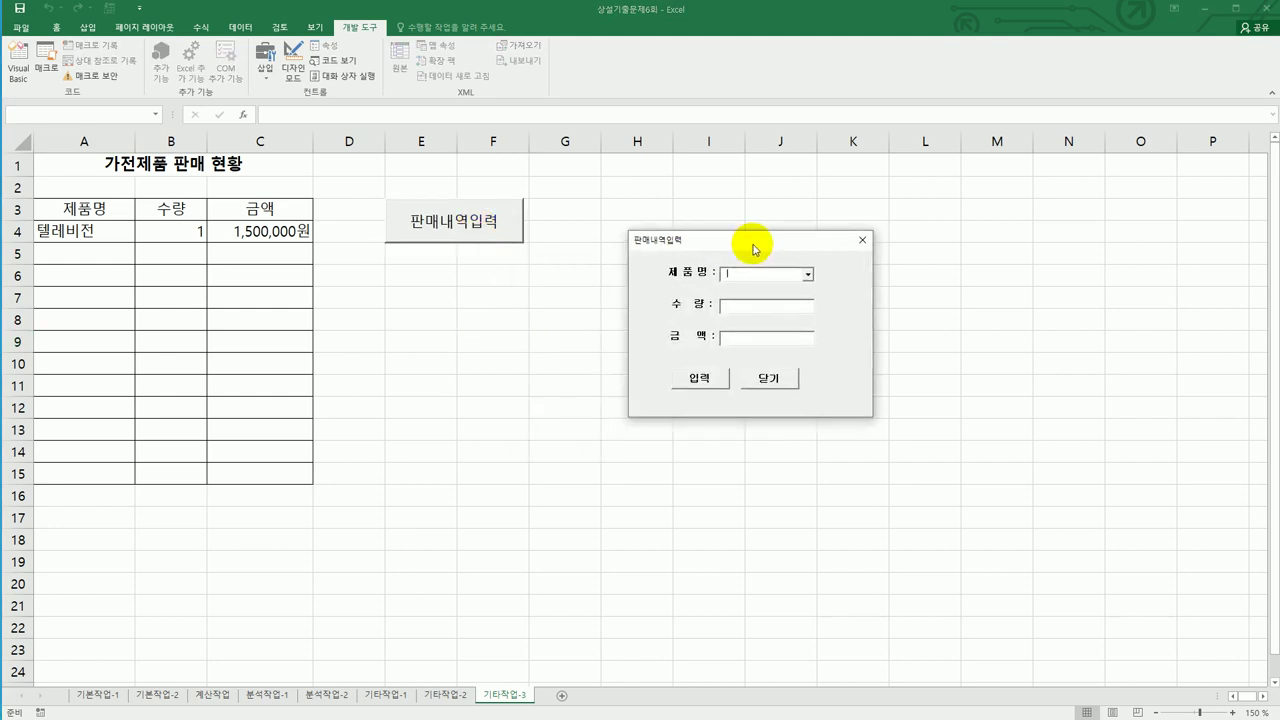
Submit a sales record in the form with 제품명 공기청정기, 수량 1 and 금액 600000
click(808, 276)
click(806, 295)
click(764, 308)
text(1)
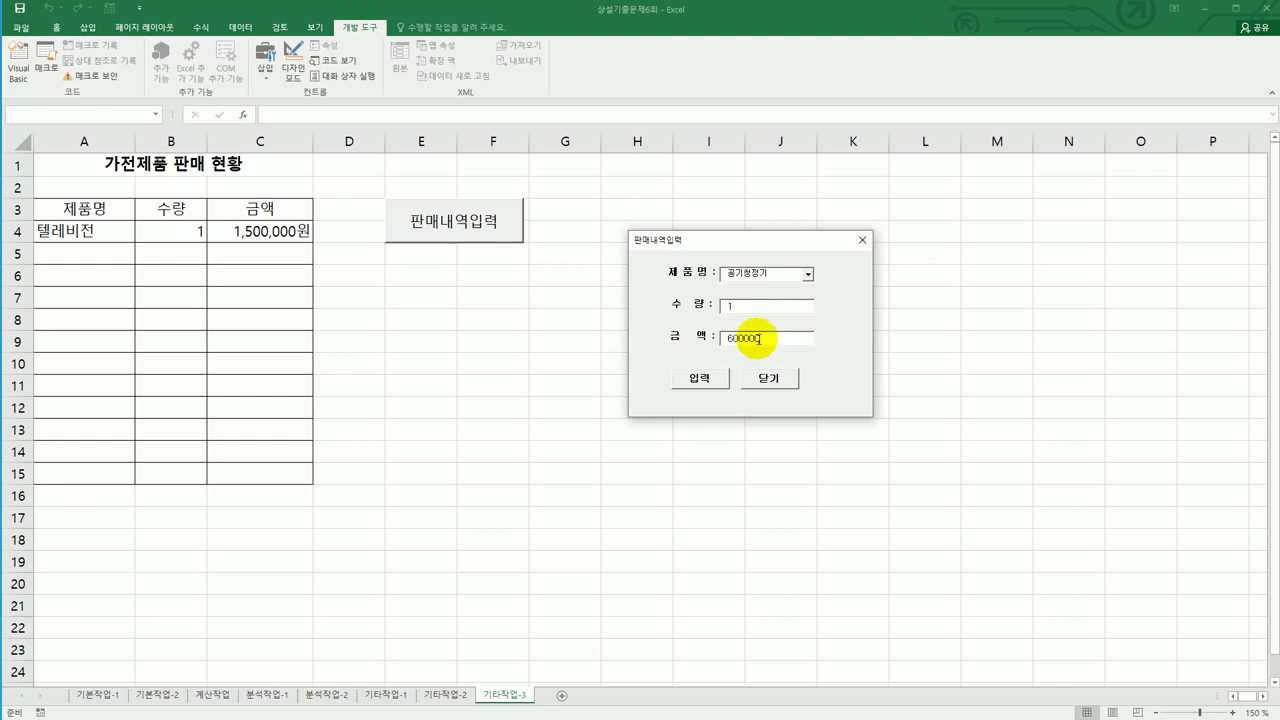
click(716, 381)
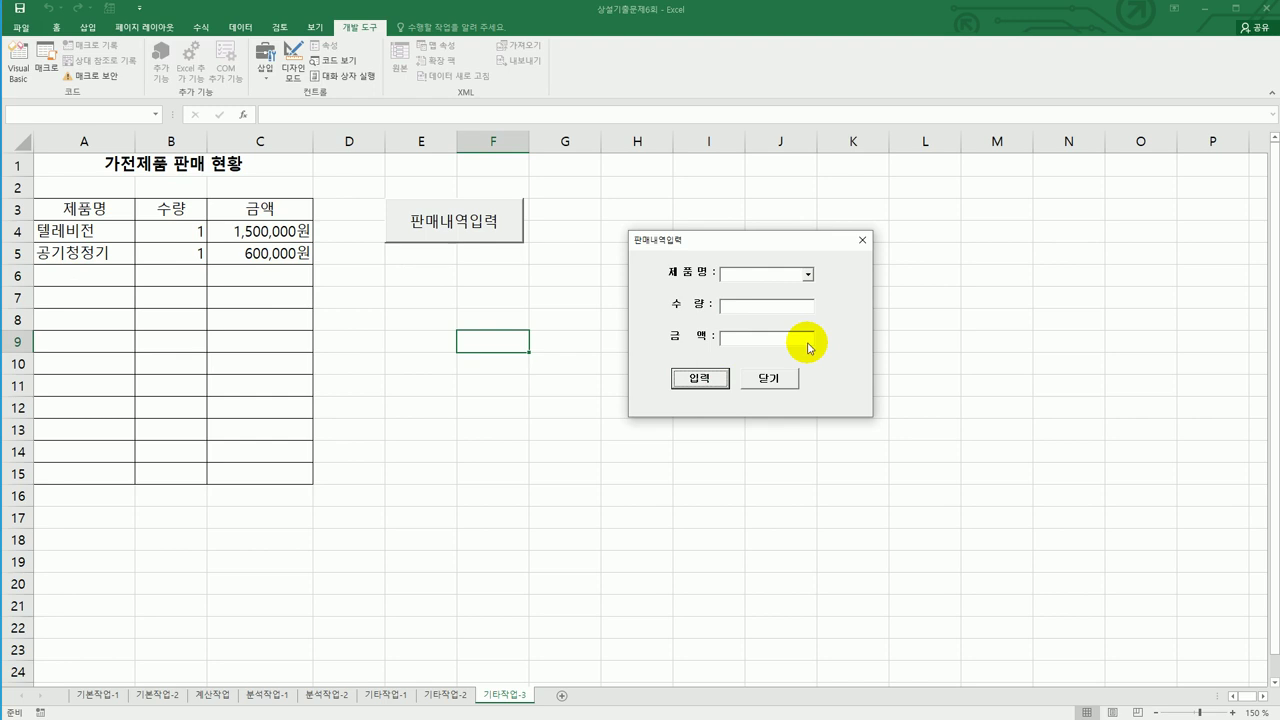
Close the form with its 닫기 command, then check the font formatting of the title in cell A1
click(773, 382)
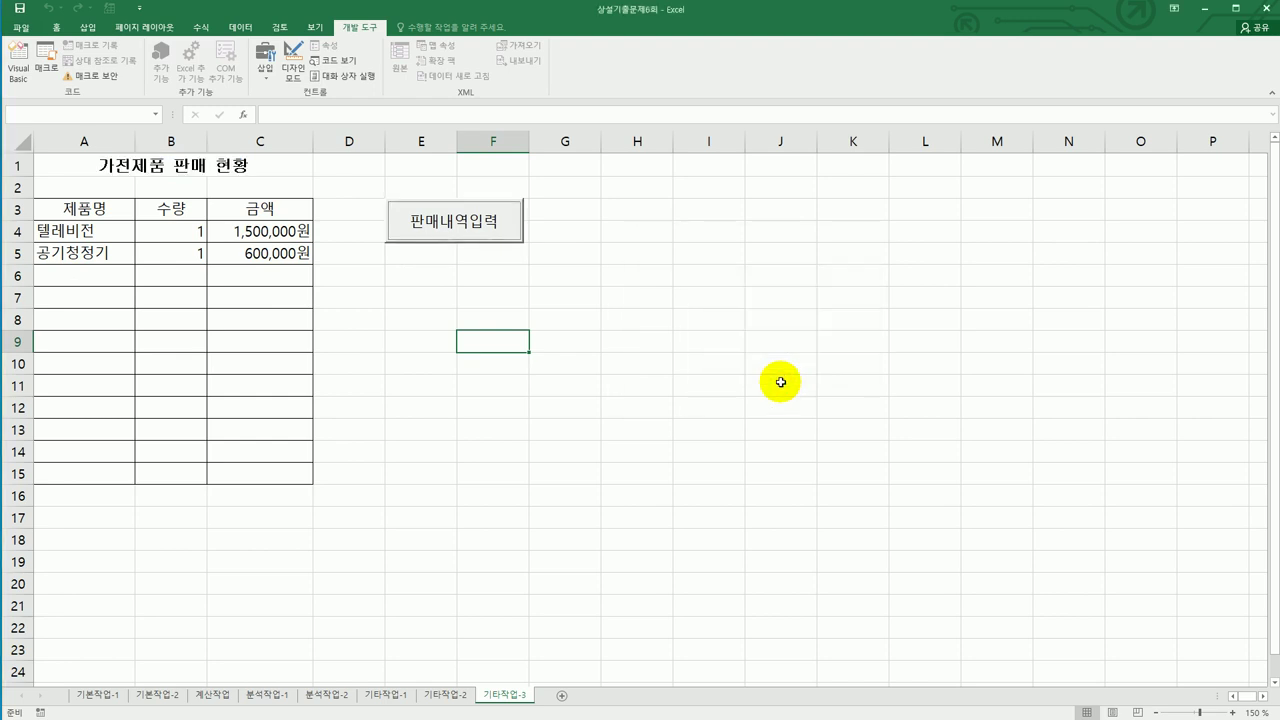
click(255, 168)
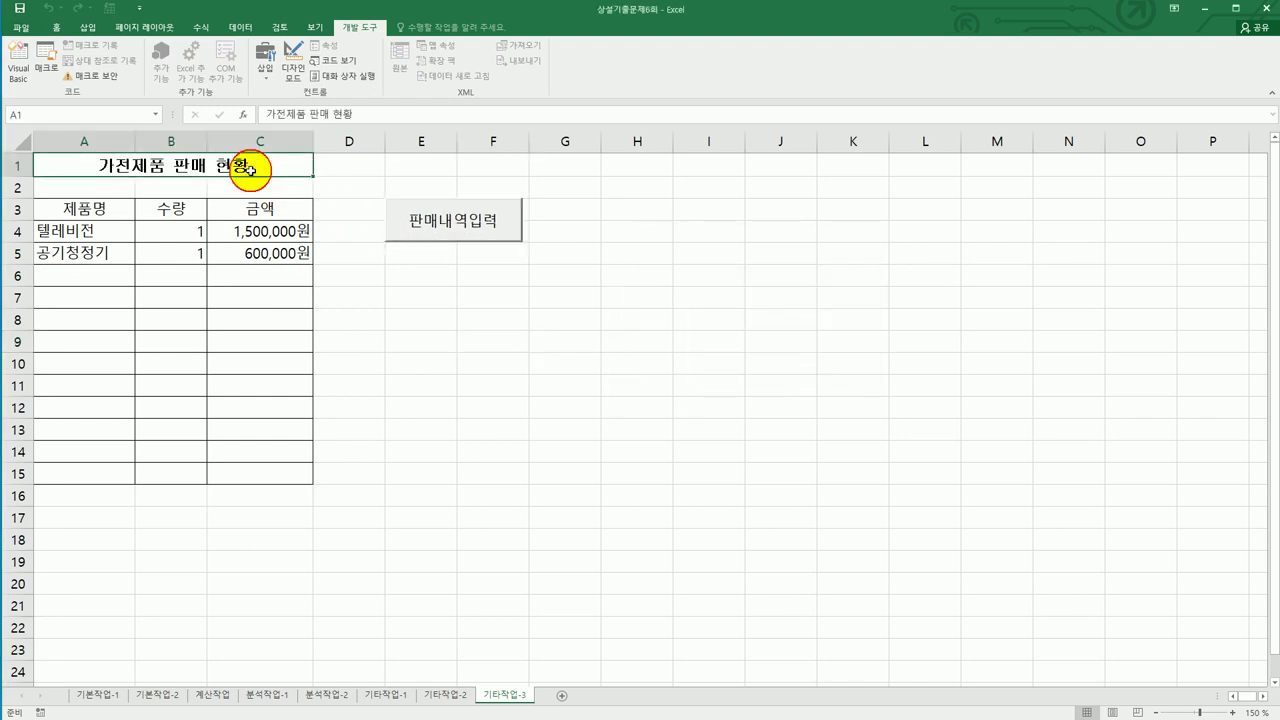
click(57, 28)
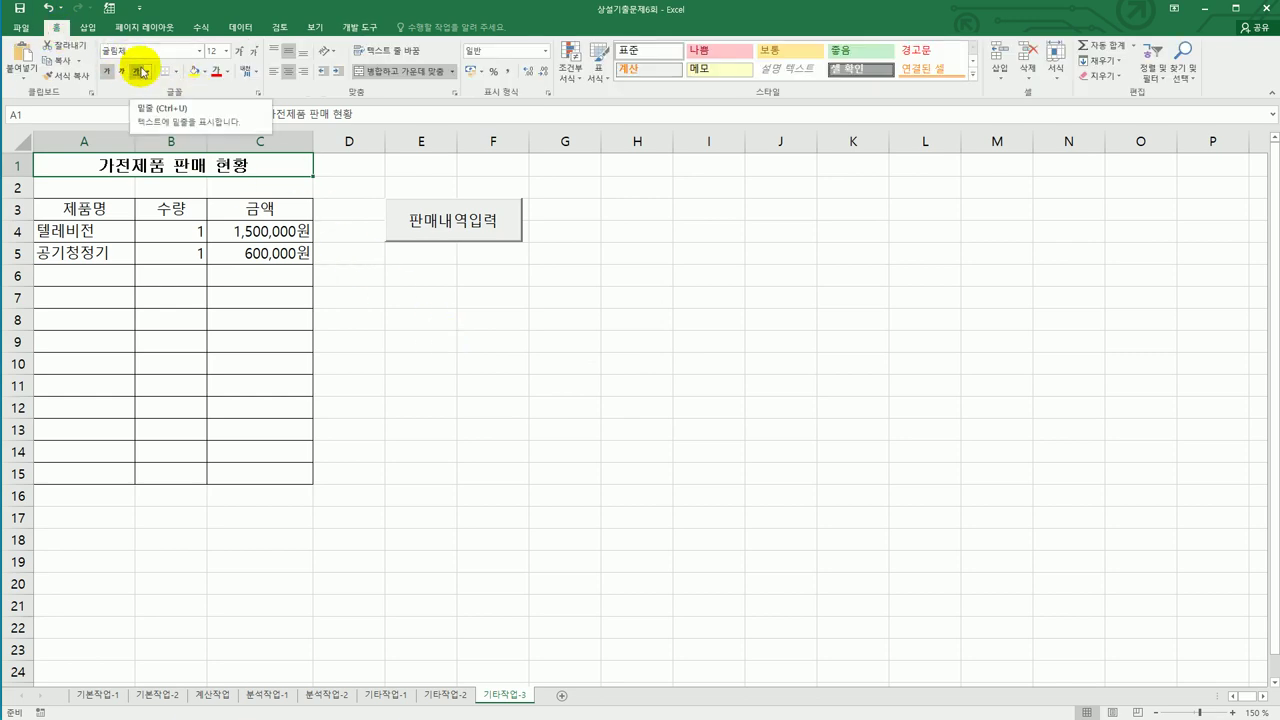
click(498, 402)
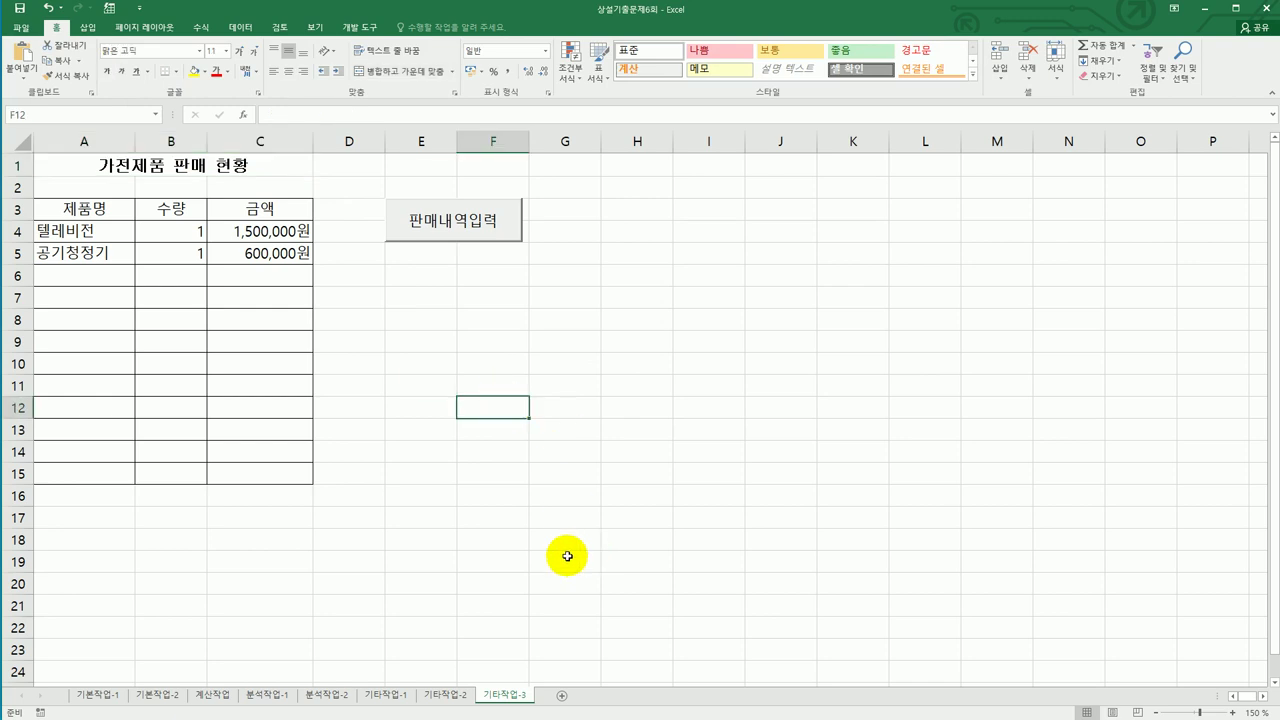